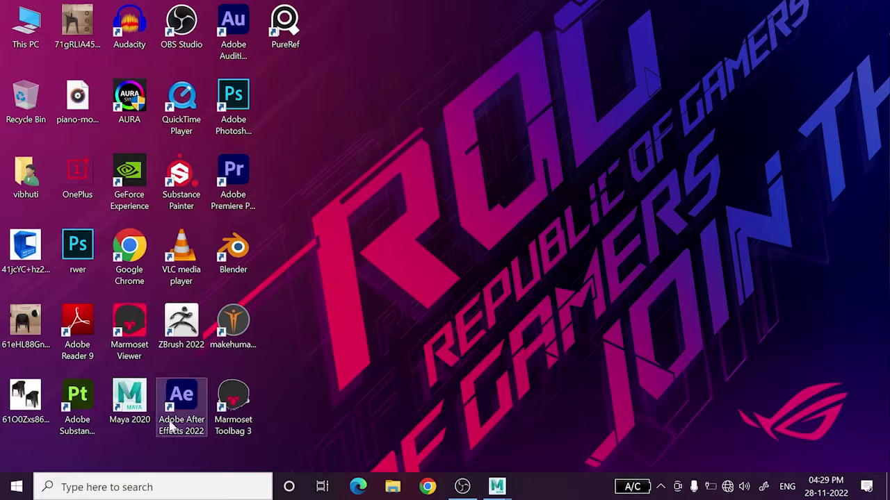
- Look over the front and side-profile chair photos in the photo viewer
{"action": "double_click", "coordinate": [8, 339]}
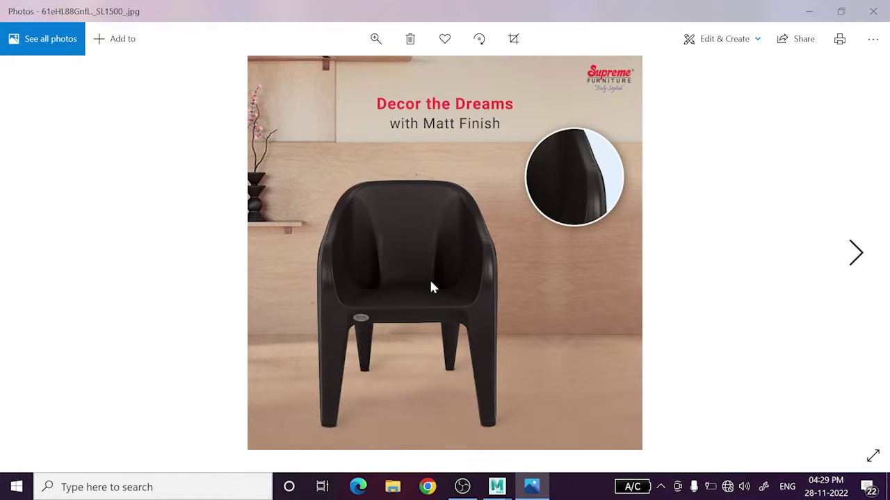
{"action": "left_click", "coordinate": [376, 38]}
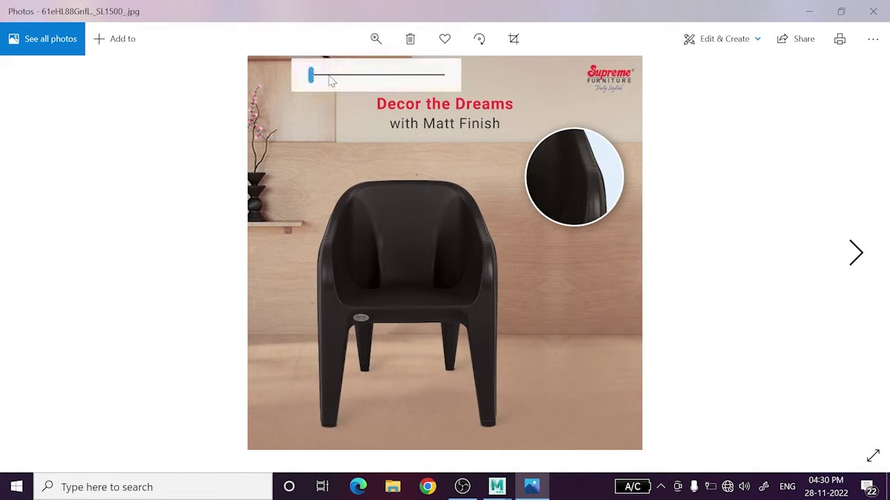
{"action": "mouse_move", "coordinate": [314, 80]}
{"action": "left_mouse_down"}
{"action": "mouse_move", "coordinate": [336, 77]}
{"action": "mouse_move", "coordinate": [322, 77]}
{"action": "left_mouse_up"}
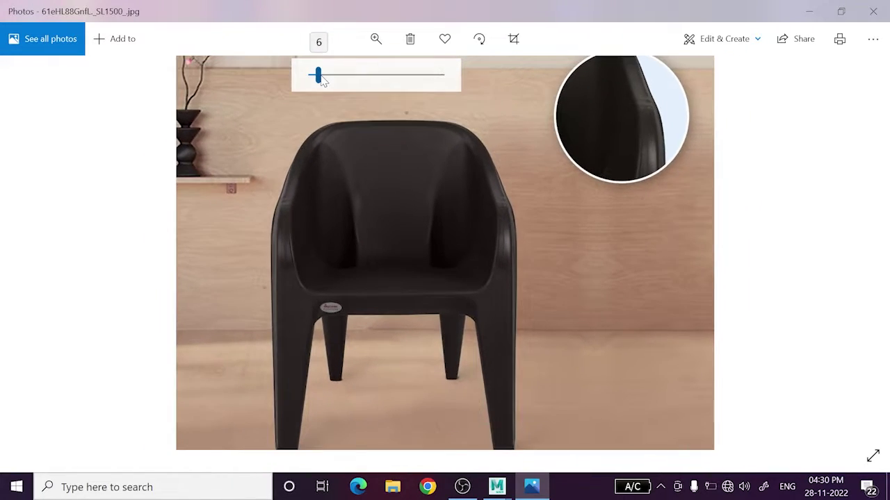
{"action": "left_click", "coordinate": [873, 11]}
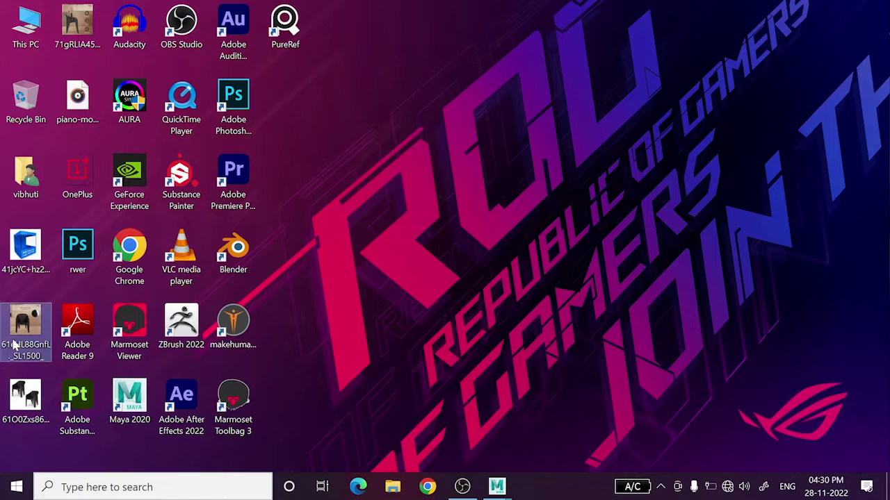
{"action": "double_click", "coordinate": [9, 348]}
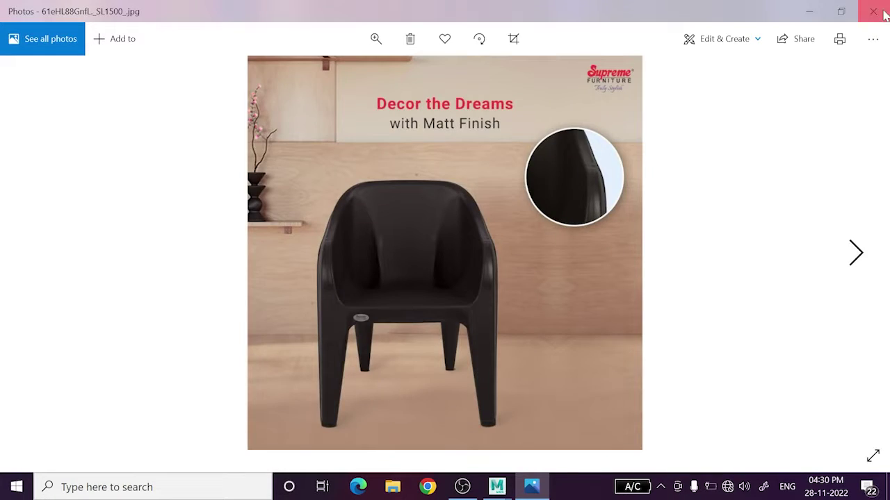
{"action": "left_click", "coordinate": [881, 13]}
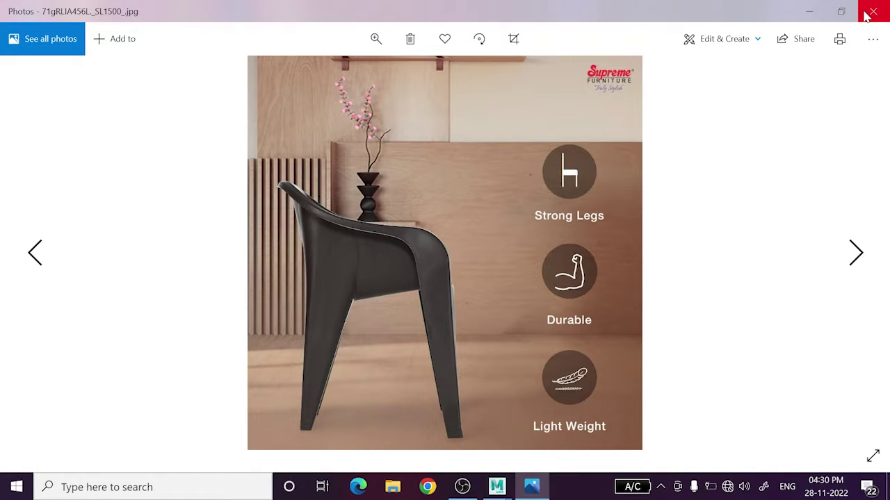
{"action": "left_click", "coordinate": [871, 13]}
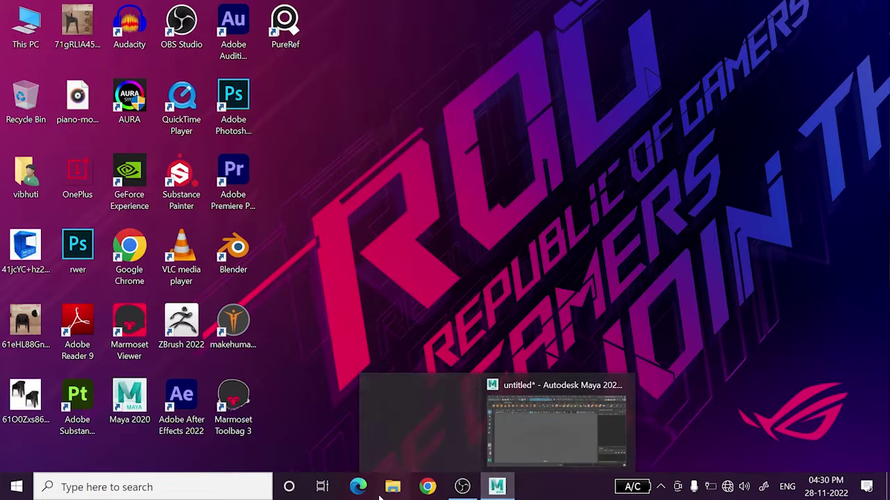
- Load the front chair photo as the front view's image plane in the four-view layout
{"action": "left_click", "coordinate": [448, 434]}
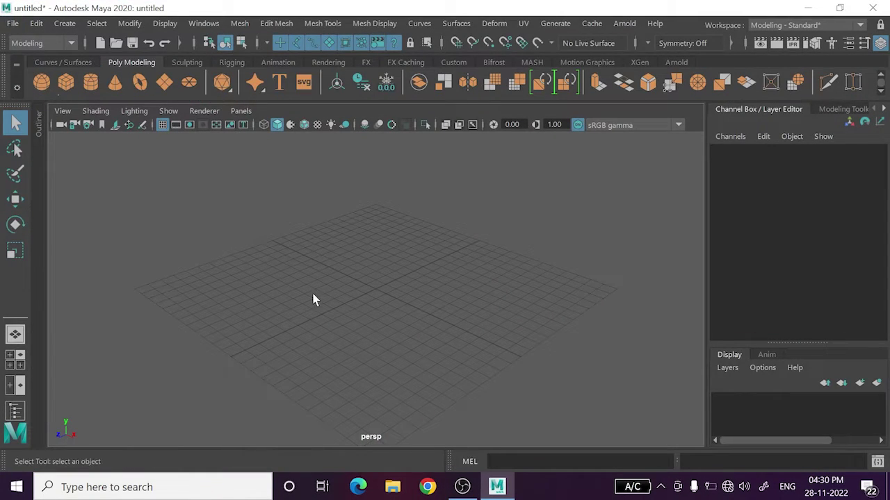
{"action": "key", "text": "space"}
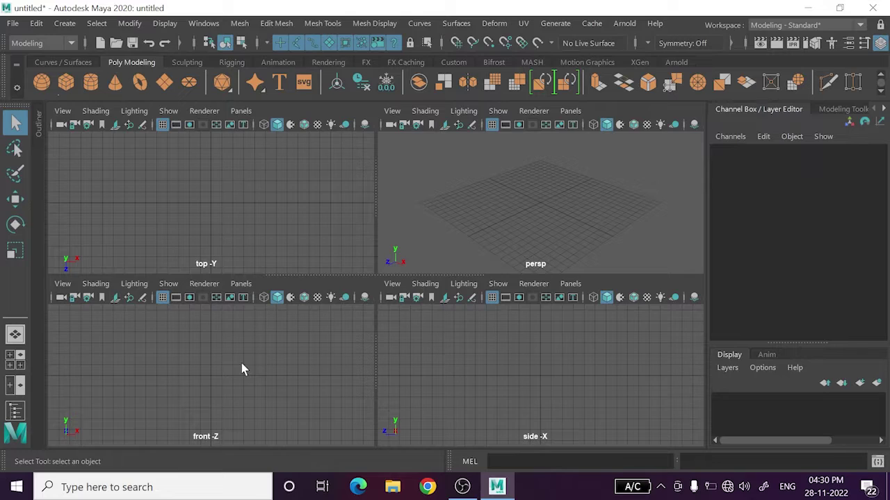
{"action": "left_click", "coordinate": [115, 298]}
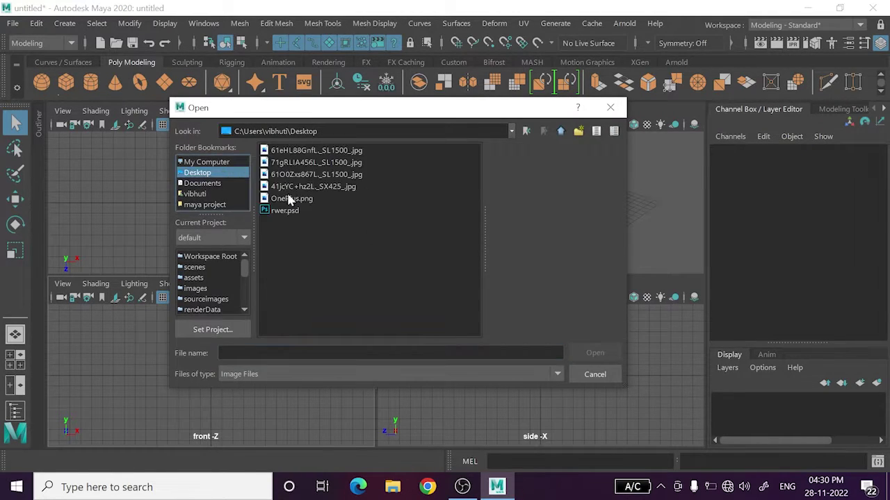
{"action": "left_click", "coordinate": [313, 153]}
{"action": "left_click", "coordinate": [311, 166]}
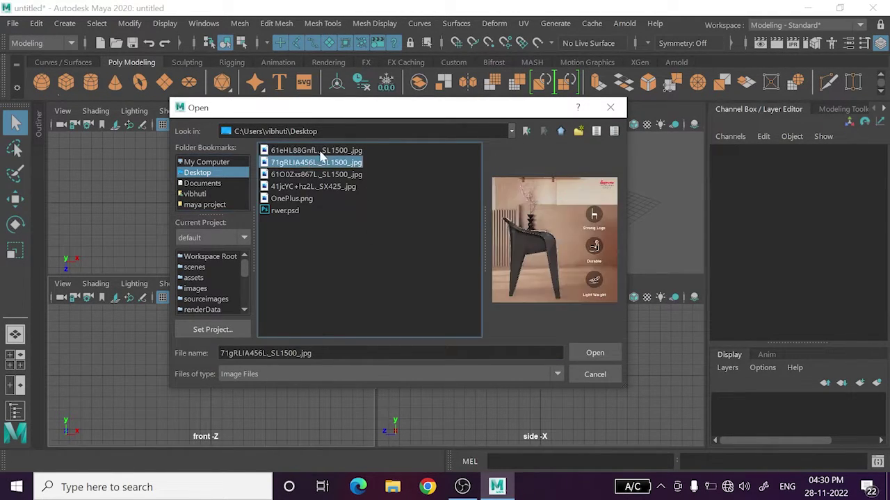
{"action": "left_click", "coordinate": [313, 150]}
{"action": "left_click", "coordinate": [595, 353]}
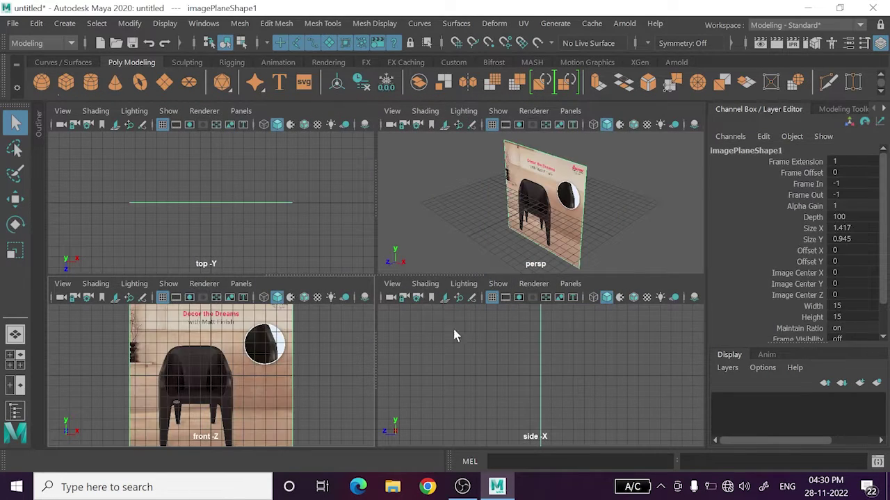
- Load the side-profile chair photo as the side view's image plane
{"action": "left_click", "coordinate": [445, 300]}
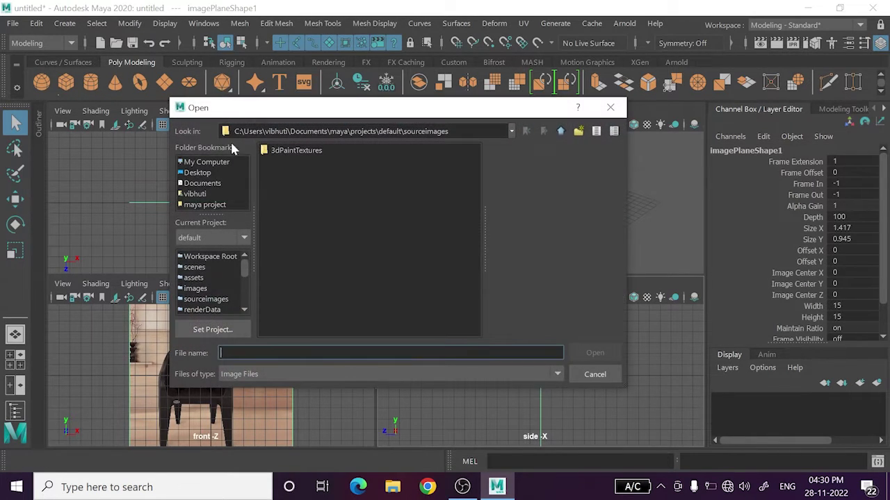
{"action": "left_click", "coordinate": [198, 173]}
{"action": "left_click", "coordinate": [320, 163]}
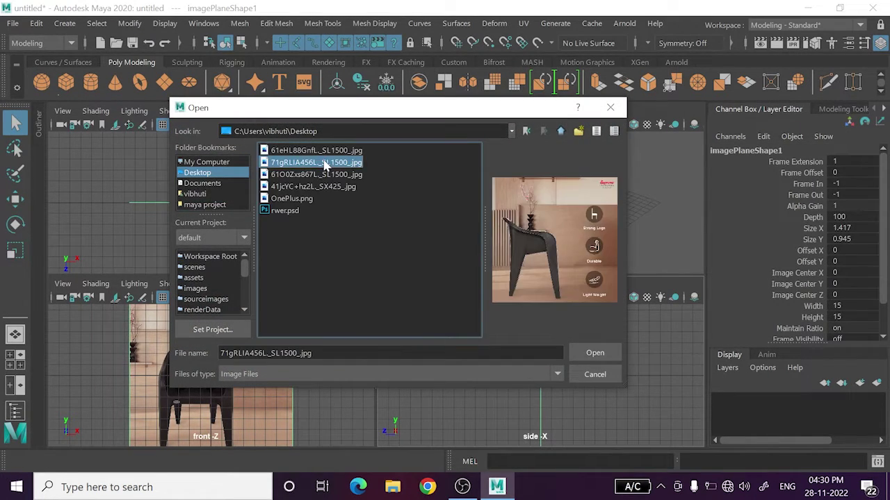
{"action": "left_click", "coordinate": [597, 355]}
- Enlarge the front view and undo an accidental X move of the image plane
{"action": "key", "text": "w"}
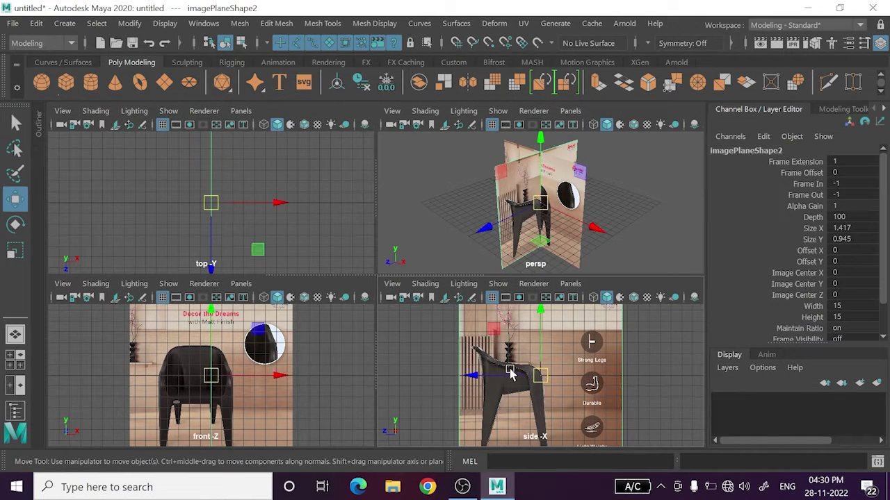
{"action": "scroll", "coordinate": [511, 375], "scroll_direction": "down", "scroll_amount": 1}
{"action": "key", "text": "space"}
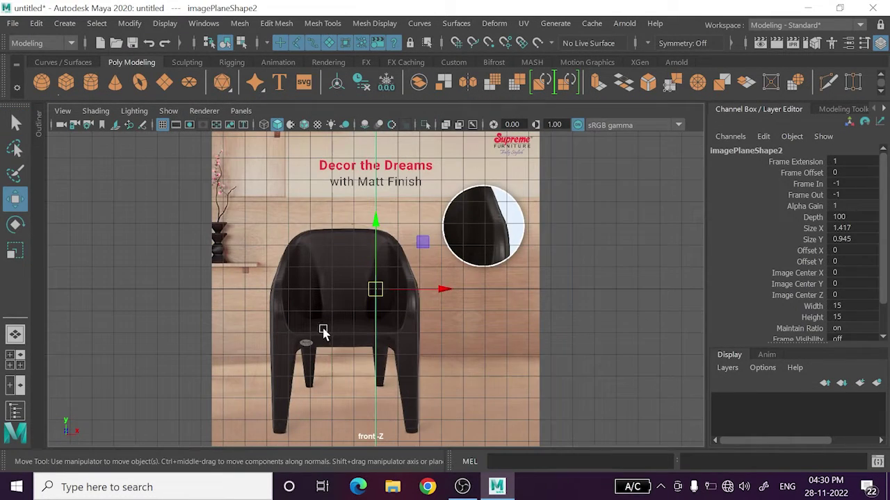
{"action": "scroll", "coordinate": [323, 332], "scroll_direction": "down", "scroll_amount": 1}
{"action": "scroll", "coordinate": [377, 324], "scroll_direction": "up", "scroll_amount": 3}
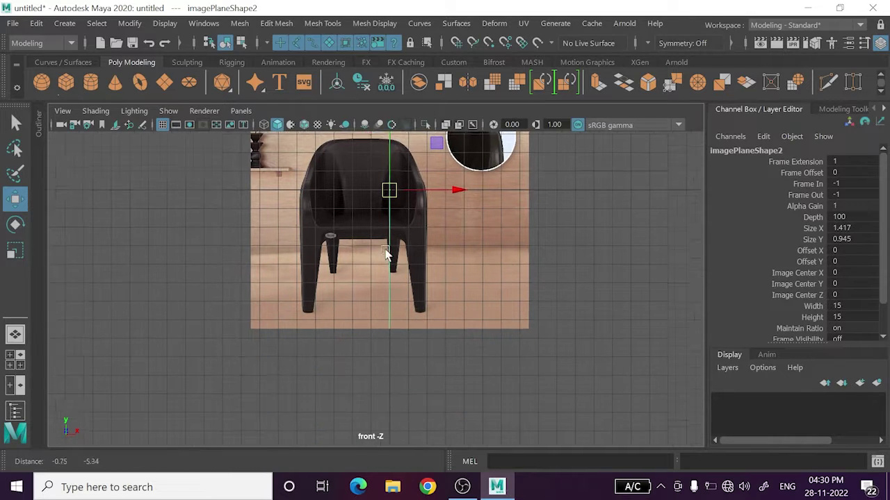
{"action": "scroll", "coordinate": [381, 298], "scroll_direction": "down", "scroll_amount": 2}
{"action": "scroll", "coordinate": [381, 298], "scroll_direction": "down", "scroll_amount": 1}
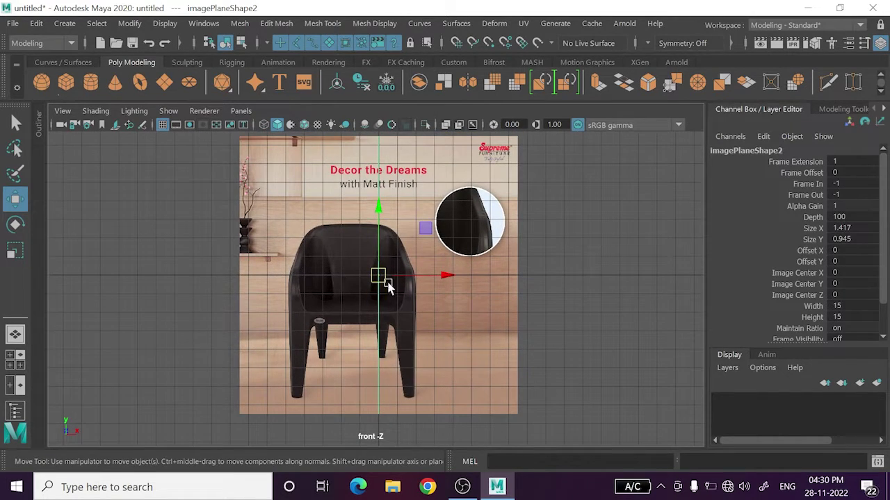
{"action": "scroll", "coordinate": [385, 283], "scroll_direction": "down", "scroll_amount": 1}
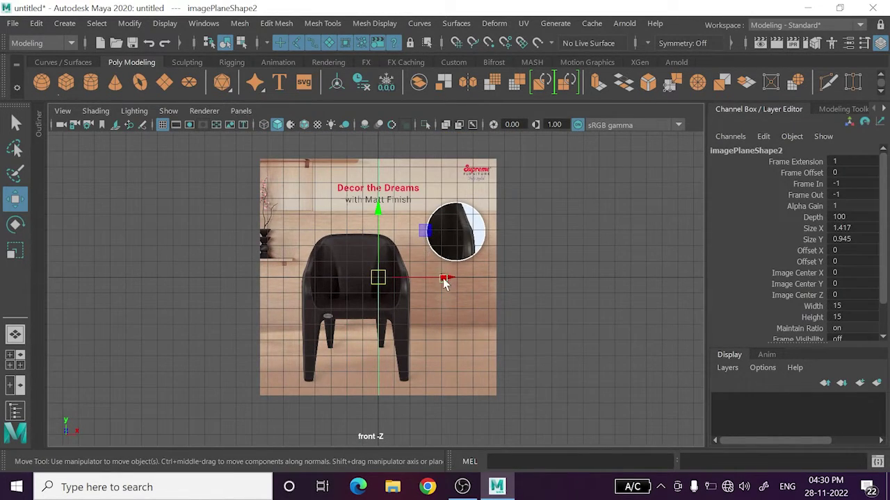
{"action": "left_click_drag", "start_coordinate": [444, 282], "coordinate": [685, 294]}
{"action": "key", "text": "ctrl+z"}
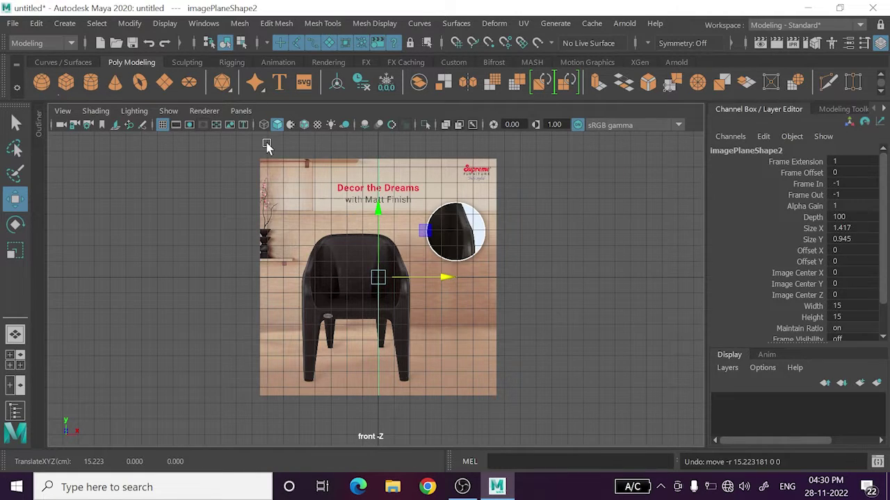
- Select the front image plane and shift it slightly along X
{"action": "left_click", "coordinate": [412, 292]}
{"action": "left_click_drag", "start_coordinate": [431, 280], "coordinate": [436, 285]}
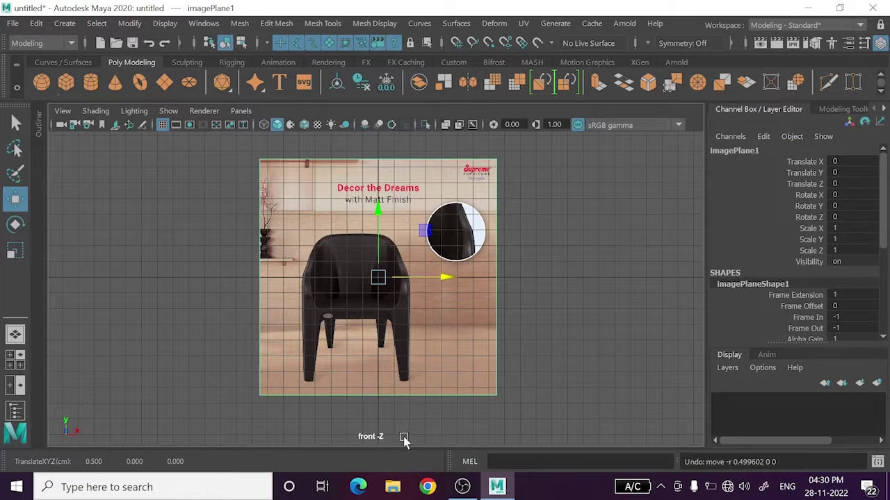
{"action": "left_click", "coordinate": [462, 487]}
{"action": "left_click", "coordinate": [873, 344]}
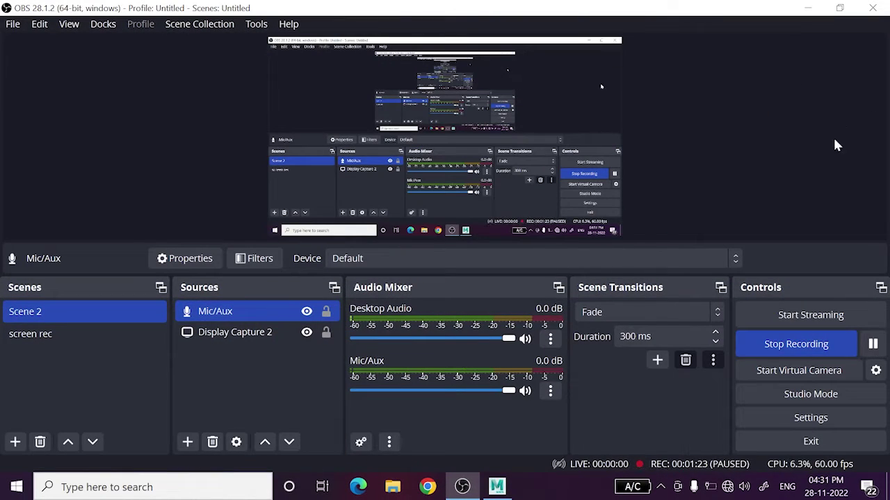
{"action": "left_click", "coordinate": [808, 13]}
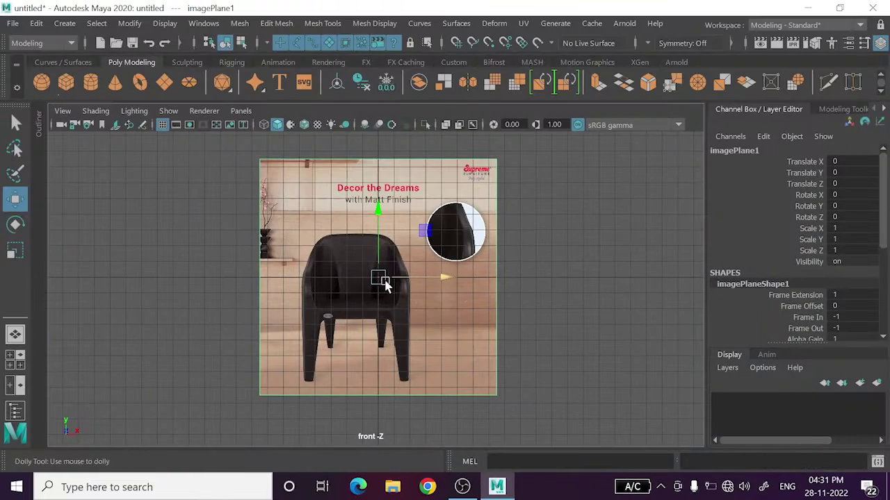
- Pan the front view and slide the front image plane to centre the chair
{"action": "scroll", "coordinate": [383, 285], "scroll_direction": "up", "scroll_amount": 5}
{"action": "scroll", "coordinate": [415, 307], "scroll_direction": "down", "scroll_amount": 5}
{"action": "middle_click_drag", "start_coordinate": [415, 308], "coordinate": [426, 285], "text": "alt"}
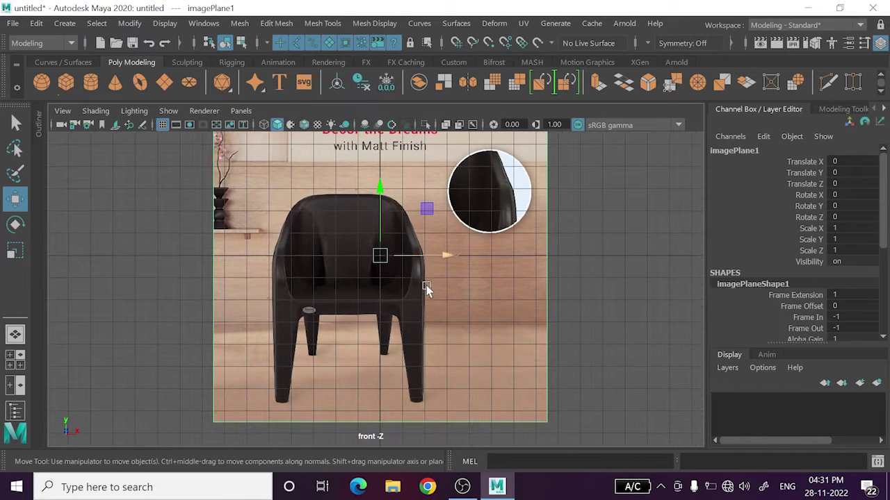
{"action": "left_click_drag", "start_coordinate": [435, 254], "coordinate": [465, 260]}
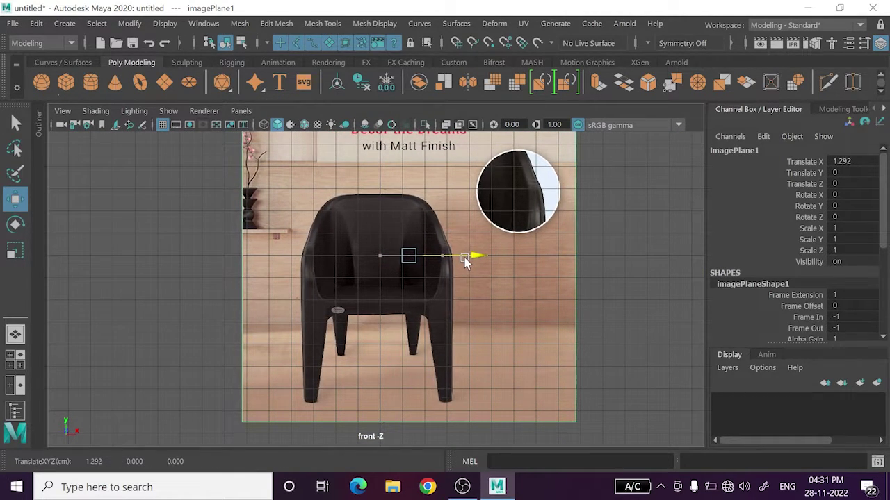
{"action": "scroll", "coordinate": [431, 268], "scroll_direction": "up", "scroll_amount": 3}
{"action": "middle_click_drag", "start_coordinate": [429, 272], "coordinate": [408, 269], "text": "alt"}
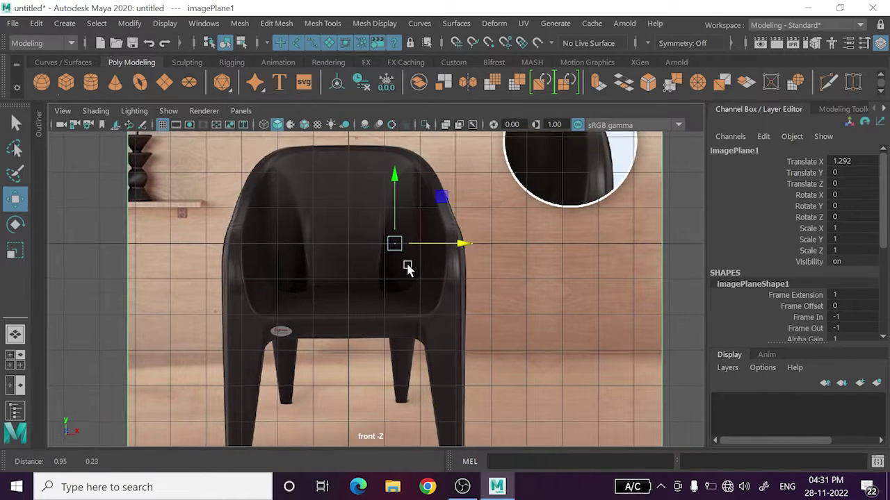
{"action": "left_click_drag", "start_coordinate": [455, 243], "coordinate": [453, 248]}
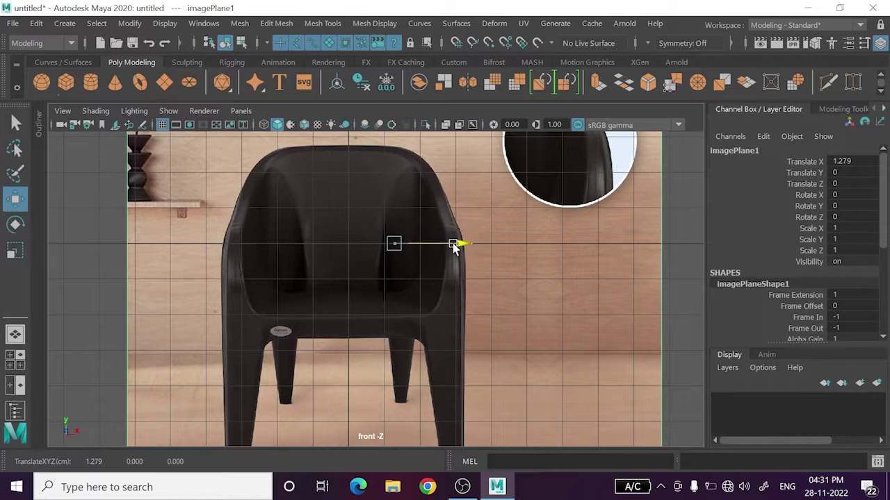
{"action": "scroll", "coordinate": [477, 310], "scroll_direction": "down", "scroll_amount": 3}
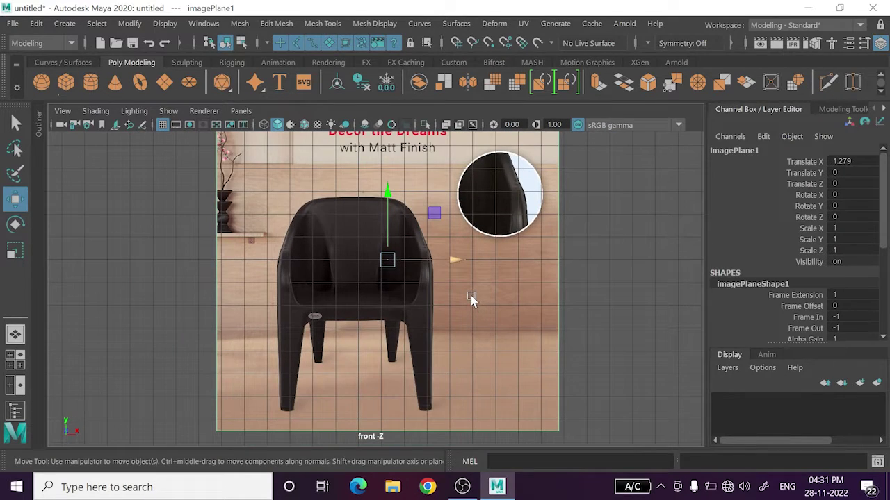
- Undo the image plane's sideways move, restoring Translate X 0 in the front view
{"action": "key", "text": "space"}
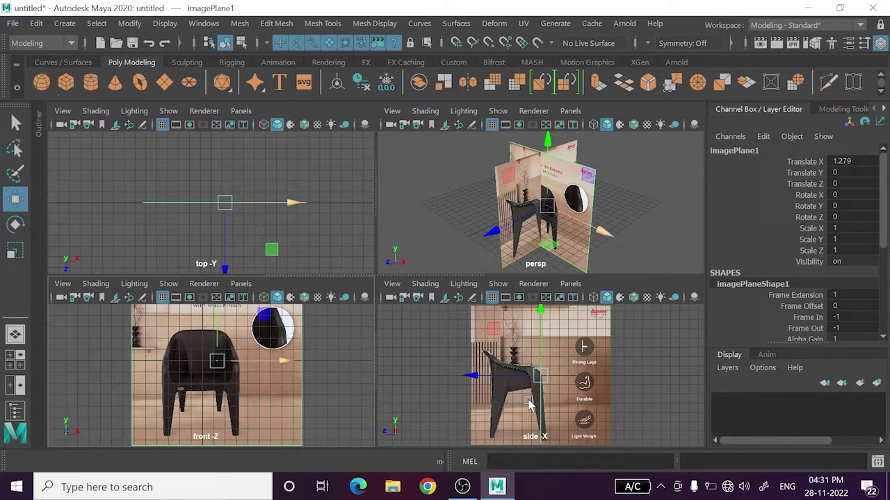
{"action": "key", "text": "space"}
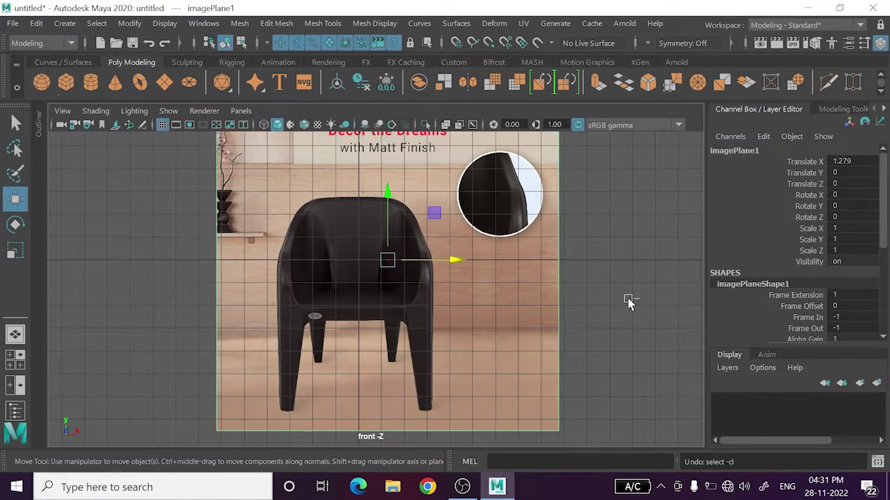
{"action": "key", "text": "ctrl+z"}
{"action": "key", "text": "ctrl+z"}
{"action": "key", "text": "ctrl+z"}
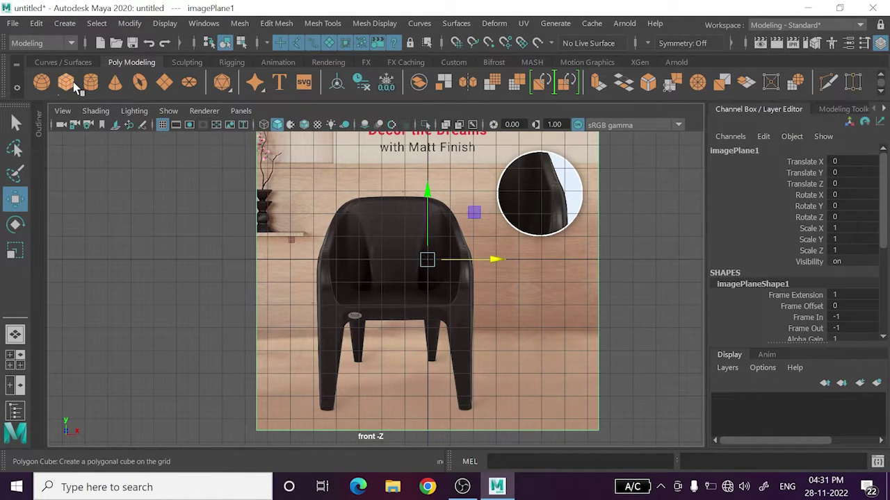
- Create a polygon cube over the chair and scale it uniformly to 8.29 in wireframe
{"action": "left_click", "coordinate": [68, 83]}
{"action": "left_click_drag", "start_coordinate": [427, 270], "coordinate": [398, 285]}
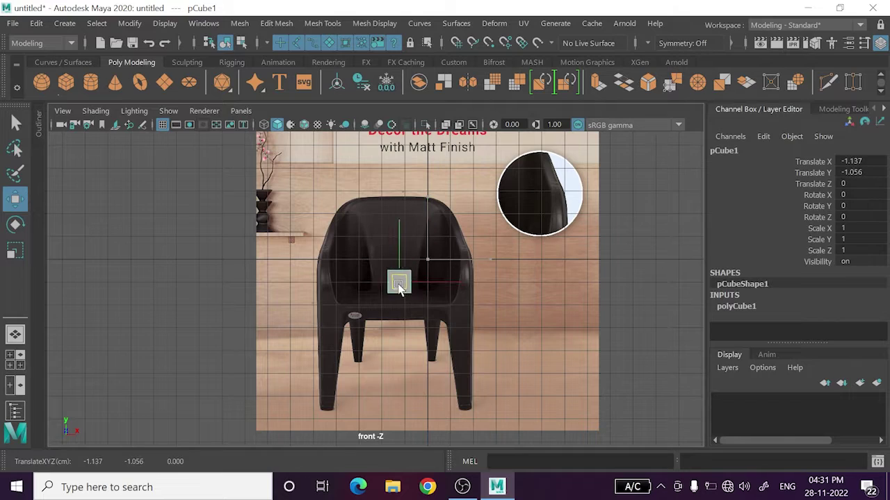
{"action": "key", "text": "r"}
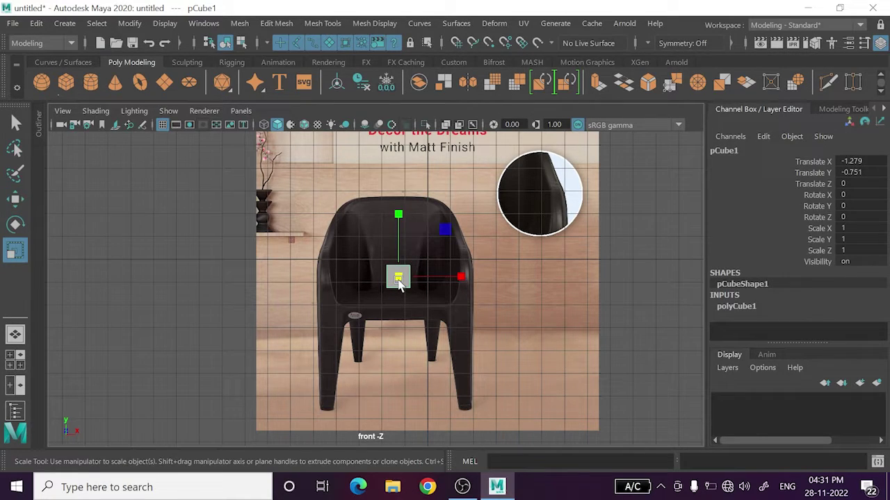
{"action": "left_click_drag", "start_coordinate": [398, 277], "coordinate": [494, 276]}
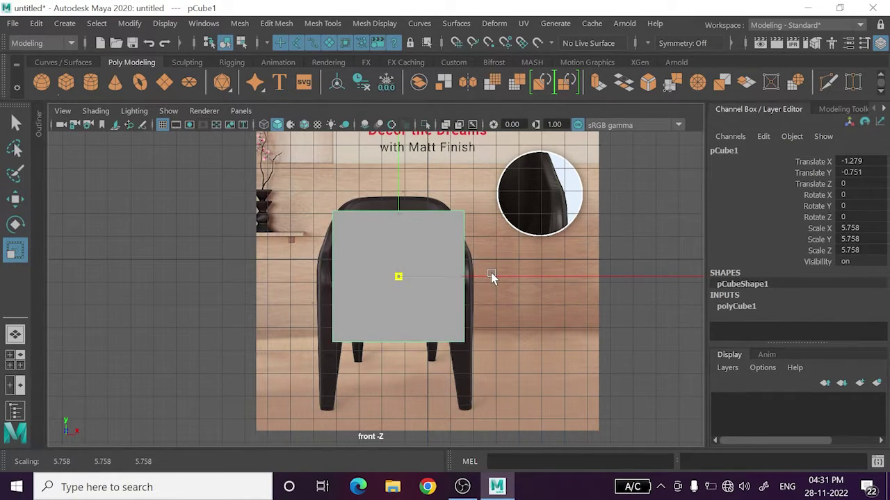
{"action": "key", "text": "4"}
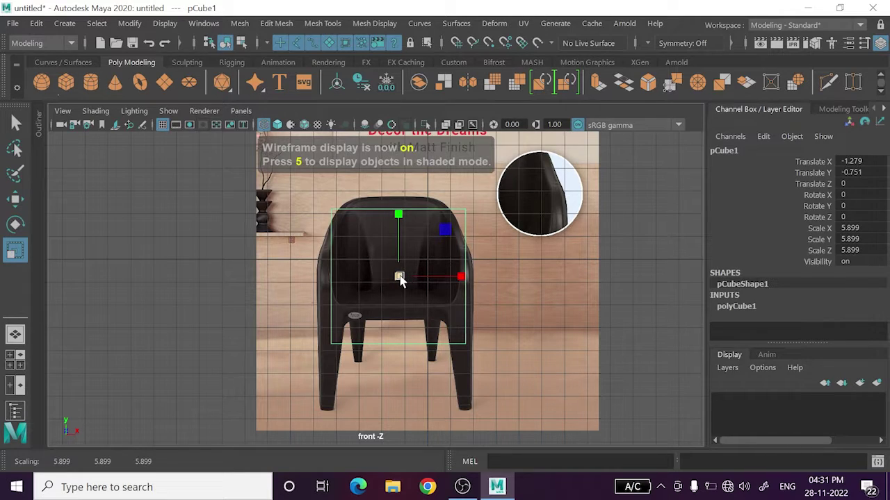
{"action": "left_click_drag", "start_coordinate": [400, 277], "coordinate": [444, 289]}
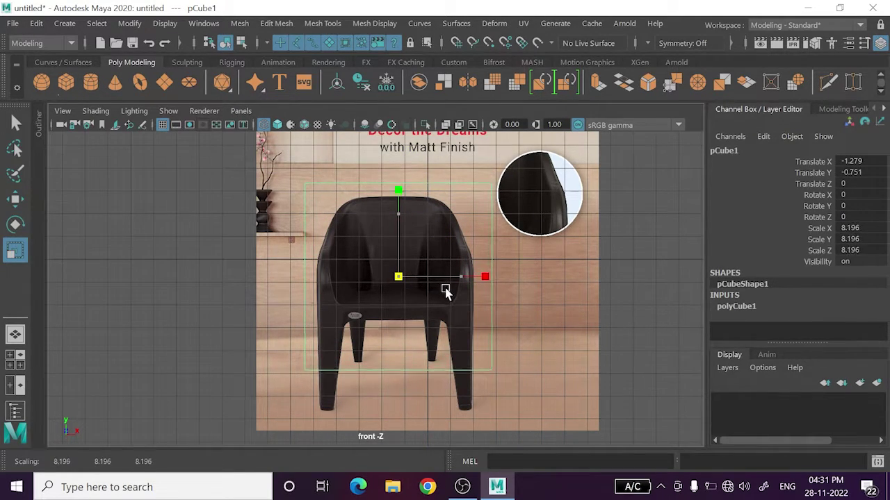
- Lower the cube to Y -1.421 to cover the chair's body
{"action": "key", "text": "w"}
{"action": "left_click_drag", "start_coordinate": [403, 234], "coordinate": [405, 246]}
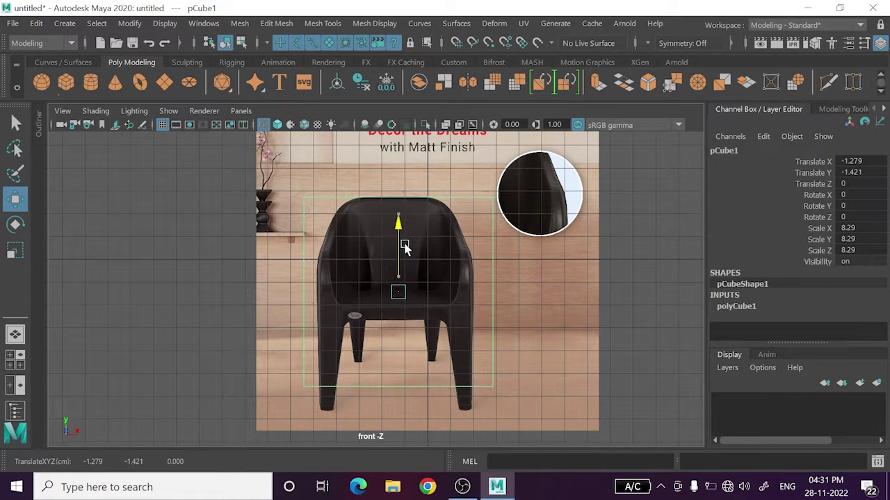
{"action": "right_click", "coordinate": [400, 341]}
{"action": "left_click", "coordinate": [421, 250]}
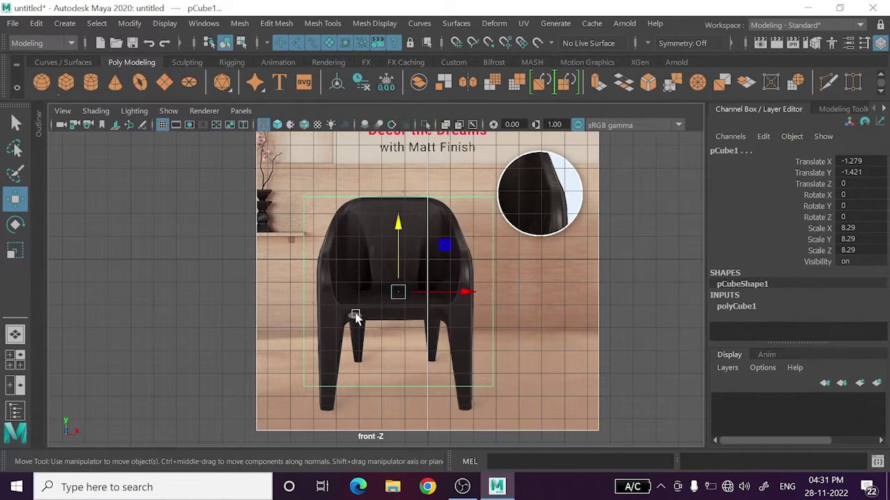
{"action": "key", "text": "space"}
{"action": "key", "text": "space"}
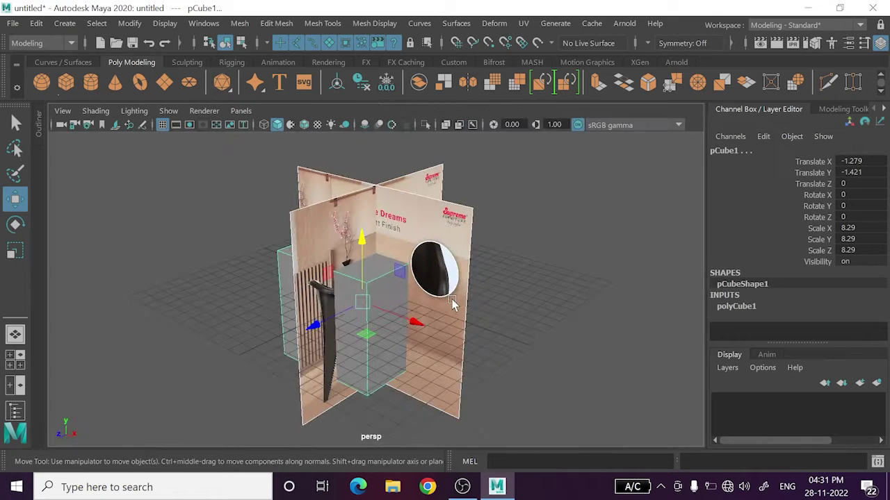
- Select the cube's bottom face in Face mode, checking it from the perspective view
{"action": "right_click_drag", "start_coordinate": [562, 246], "coordinate": [576, 155]}
{"action": "left_click_drag", "start_coordinate": [576, 155], "coordinate": [424, 292], "text": "alt"}
{"action": "left_click", "coordinate": [417, 306]}
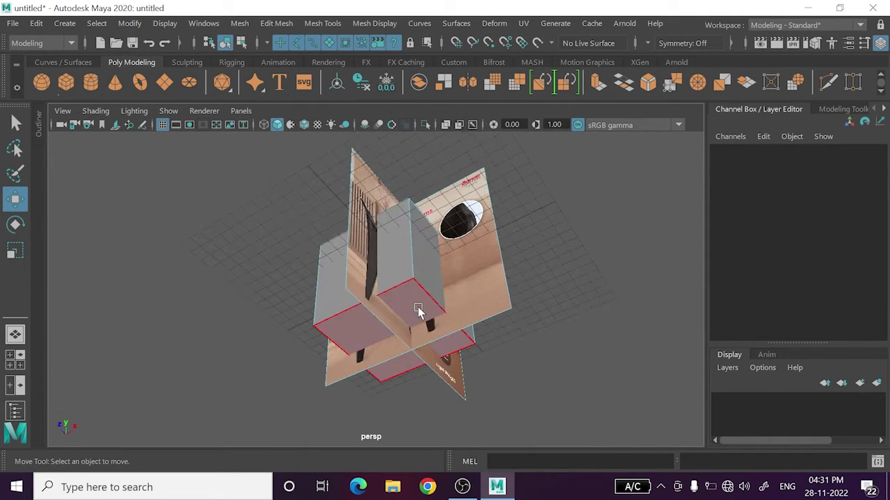
{"action": "key", "text": "space"}
{"action": "key", "text": "space"}
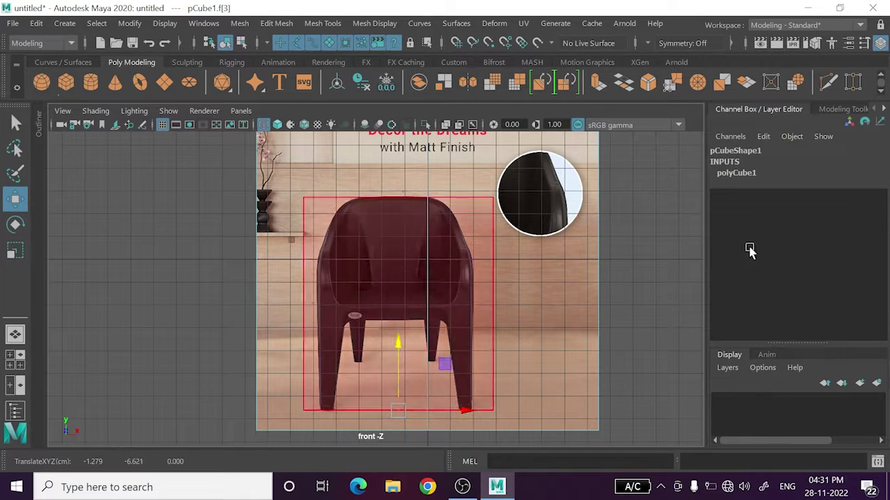
{"action": "key", "text": "space"}
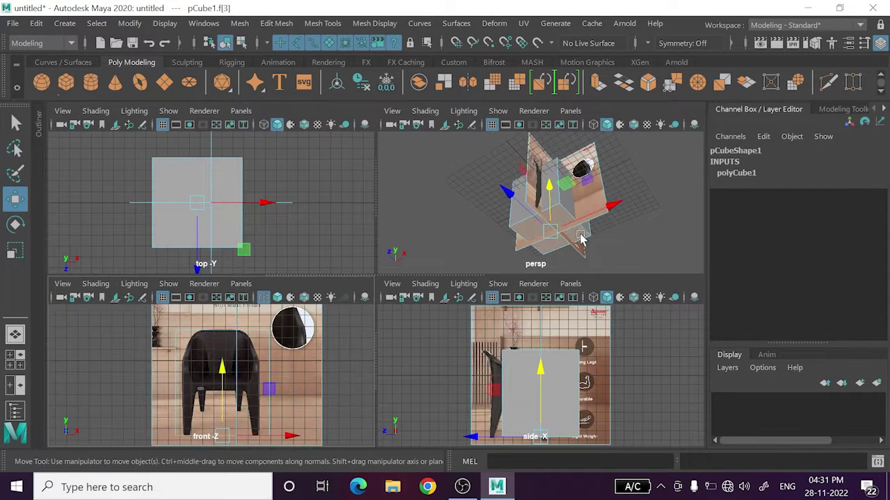
{"action": "key", "text": "space"}
{"action": "mouse_move", "coordinate": [472, 425]}
{"action": "left_mouse_down", "text": "alt"}
{"action": "mouse_move", "coordinate": [528, 322]}
{"action": "mouse_move", "coordinate": [471, 322]}
{"action": "mouse_move", "coordinate": [523, 328]}
{"action": "mouse_move", "coordinate": [526, 411]}
{"action": "mouse_move", "coordinate": [545, 326]}
{"action": "mouse_move", "coordinate": [576, 324]}
{"action": "mouse_move", "coordinate": [391, 321]}
{"action": "left_mouse_up", "text": "alt"}
{"action": "key", "text": "space"}
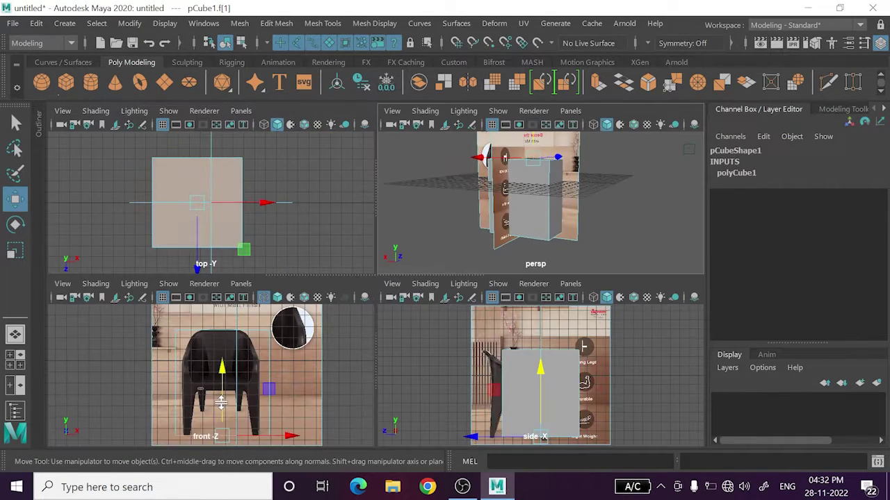
{"action": "key", "text": "space"}
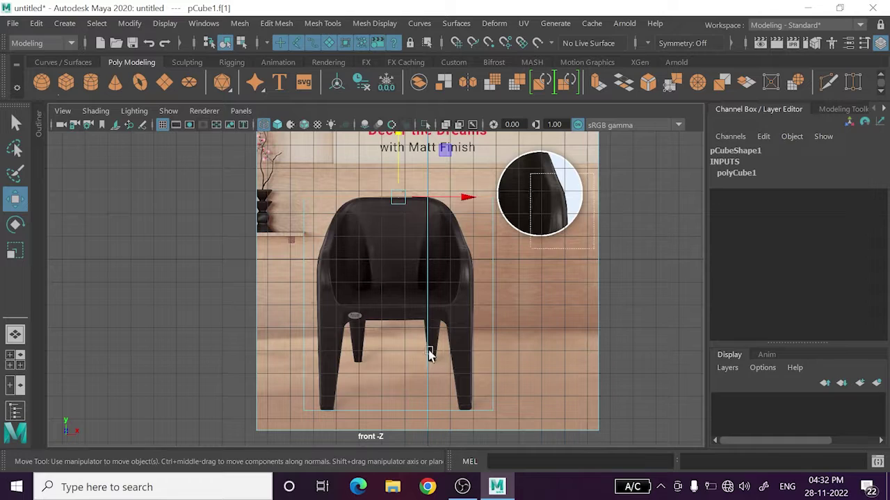
- Move the cube's right and left side faces in to match the chair's width
{"action": "left_click_drag", "start_coordinate": [429, 355], "coordinate": [334, 408]}
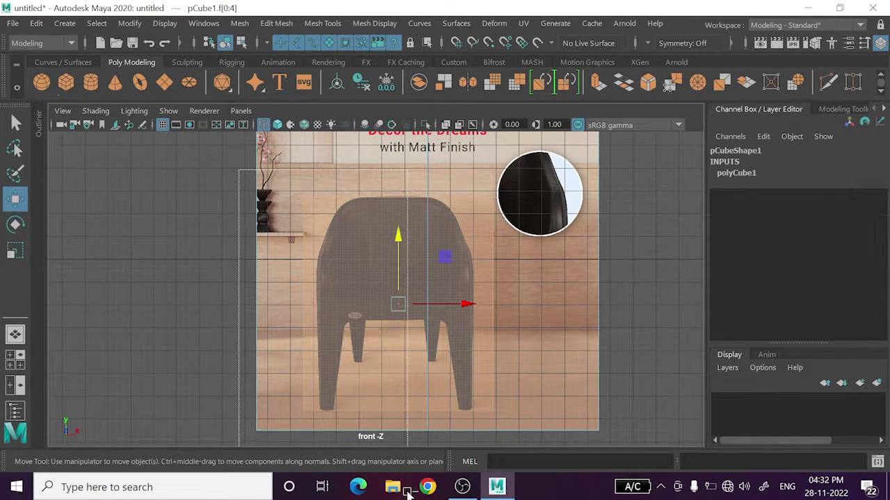
{"action": "left_click_drag", "start_coordinate": [470, 303], "coordinate": [581, 281]}
{"action": "mouse_move", "coordinate": [537, 314]}
{"action": "left_mouse_down"}
{"action": "mouse_move", "coordinate": [513, 328]}
{"action": "mouse_move", "coordinate": [522, 333]}
{"action": "left_mouse_up"}
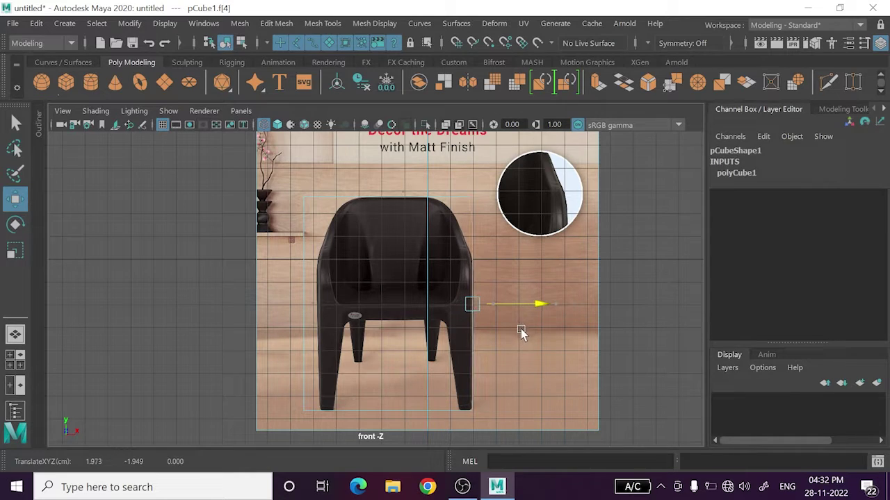
{"action": "left_click_drag", "start_coordinate": [249, 177], "coordinate": [345, 444]}
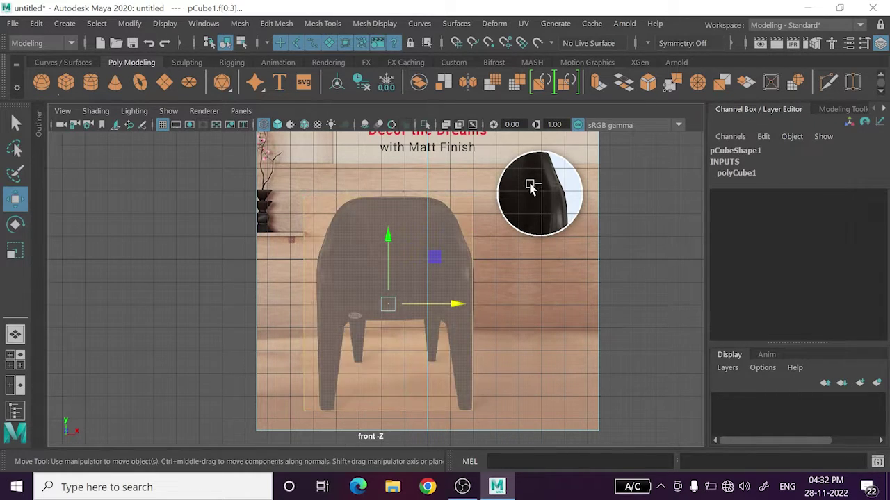
{"action": "left_click_drag", "start_coordinate": [532, 185], "coordinate": [347, 460]}
{"action": "left_click", "coordinate": [376, 304]}
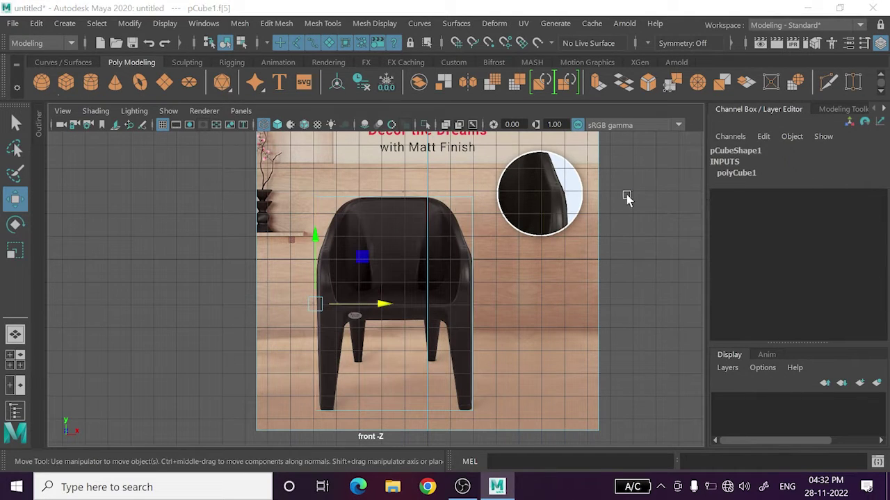
{"action": "key", "text": "space"}
{"action": "key", "text": "space"}
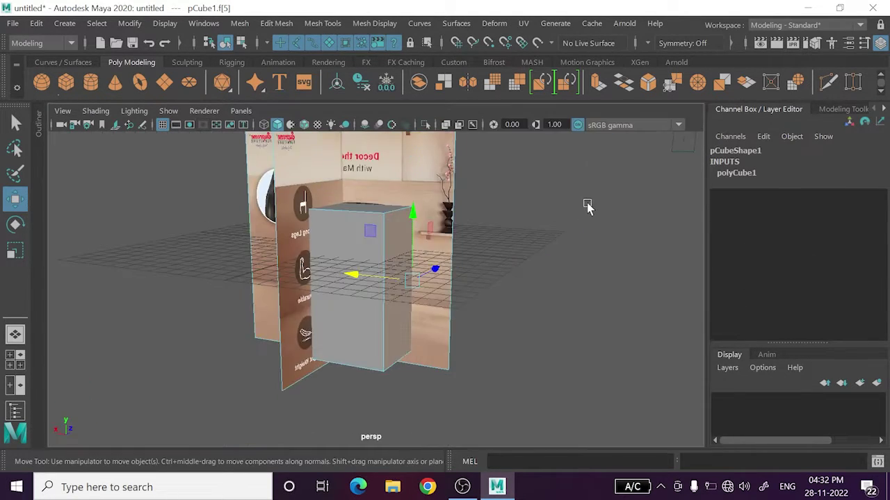
{"action": "scroll", "coordinate": [584, 198], "scroll_direction": "down", "scroll_amount": 3}
{"action": "right_click_drag", "start_coordinate": [584, 139], "coordinate": [653, 109]}
{"action": "mouse_move", "coordinate": [604, 220]}
{"action": "left_mouse_down", "text": "alt"}
{"action": "mouse_move", "coordinate": [461, 278]}
{"action": "mouse_move", "coordinate": [389, 282]}
{"action": "mouse_move", "coordinate": [367, 294]}
{"action": "left_mouse_up", "text": "alt"}
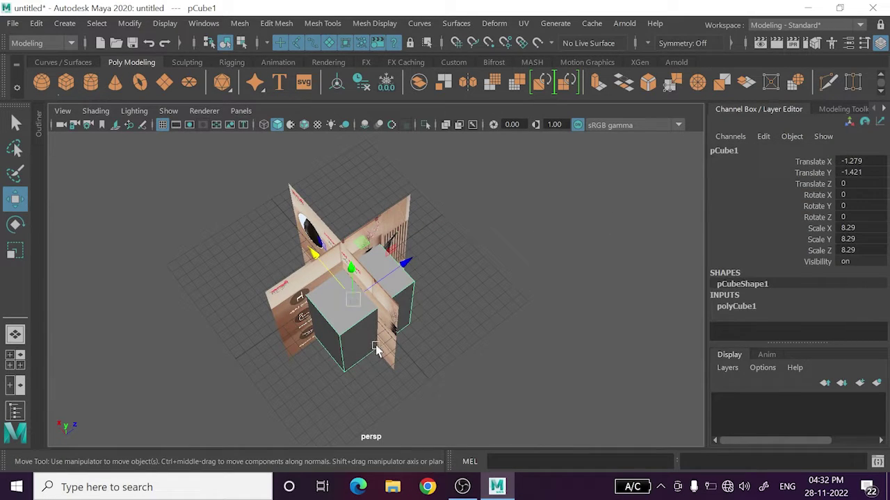
- Push the cube along Z and slide the side image plane back along X
{"action": "left_click", "coordinate": [476, 336]}
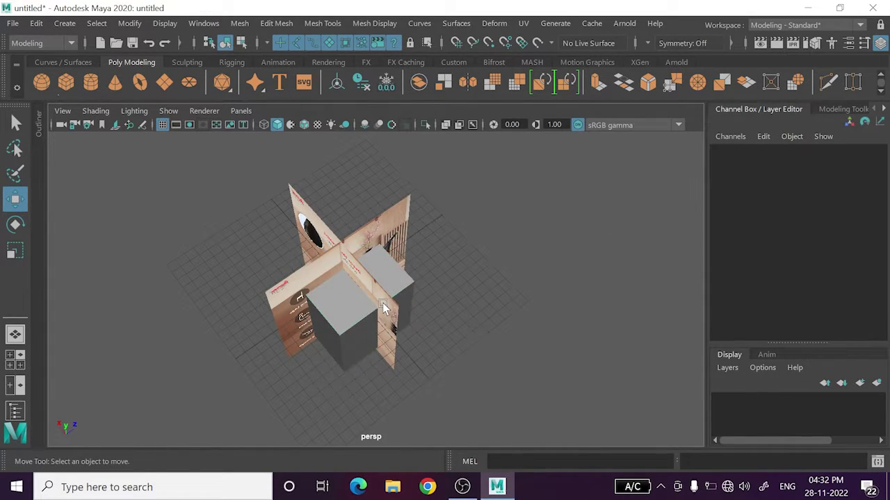
{"action": "left_click", "coordinate": [362, 313]}
{"action": "mouse_move", "coordinate": [398, 267]}
{"action": "left_mouse_down"}
{"action": "mouse_move", "coordinate": [459, 253]}
{"action": "mouse_move", "coordinate": [498, 357]}
{"action": "mouse_move", "coordinate": [499, 327]}
{"action": "left_mouse_up"}
{"action": "left_click", "coordinate": [499, 357]}
{"action": "left_click", "coordinate": [403, 202]}
{"action": "mouse_move", "coordinate": [459, 258]}
{"action": "left_mouse_down", "text": "alt"}
{"action": "mouse_move", "coordinate": [479, 250]}
{"action": "mouse_move", "coordinate": [408, 274]}
{"action": "mouse_move", "coordinate": [405, 257]}
{"action": "mouse_move", "coordinate": [566, 238]}
{"action": "mouse_move", "coordinate": [530, 258]}
{"action": "mouse_move", "coordinate": [339, 282]}
{"action": "mouse_move", "coordinate": [330, 239]}
{"action": "left_mouse_up", "text": "alt"}
{"action": "left_click", "coordinate": [330, 240]}
{"action": "mouse_move", "coordinate": [333, 297]}
{"action": "left_mouse_down", "text": "alt"}
{"action": "mouse_move", "coordinate": [342, 266]}
{"action": "mouse_move", "coordinate": [236, 278]}
{"action": "left_mouse_up", "text": "alt"}
{"action": "left_click_drag", "start_coordinate": [496, 335], "coordinate": [437, 337], "text": "alt"}
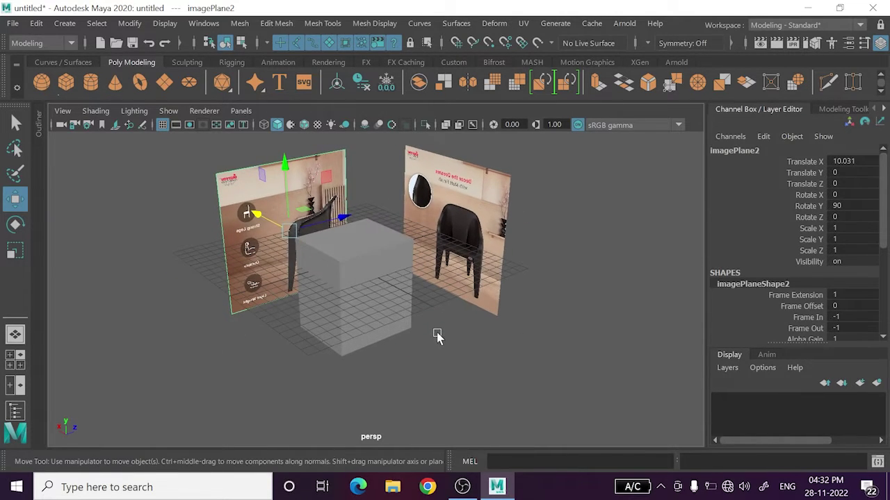
- Check the block against both references and select the front image plane
{"action": "left_click", "coordinate": [394, 307]}
{"action": "key", "text": "space"}
{"action": "key", "text": "space"}
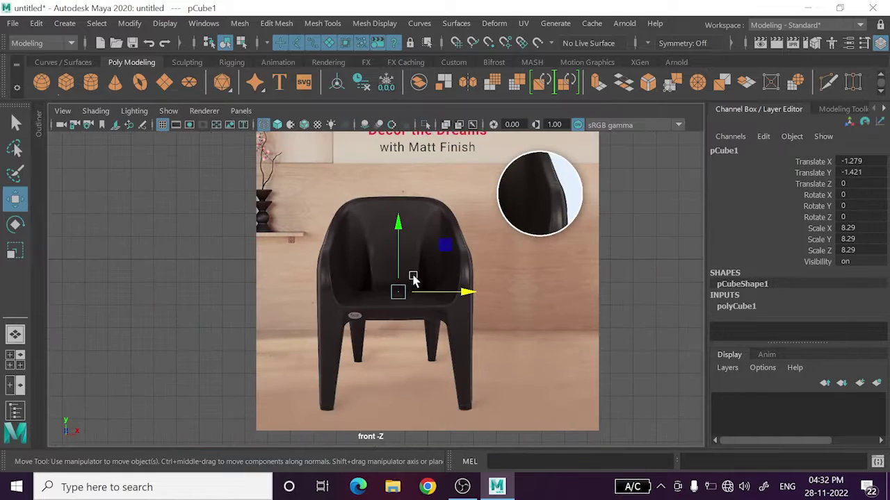
{"action": "key", "text": "space"}
{"action": "key", "text": "space"}
{"action": "mouse_move", "coordinate": [508, 294]}
{"action": "left_mouse_down", "text": "alt"}
{"action": "mouse_move", "coordinate": [471, 287]}
{"action": "mouse_move", "coordinate": [667, 284]}
{"action": "left_mouse_up", "text": "alt"}
{"action": "left_click_drag", "start_coordinate": [456, 294], "coordinate": [334, 265], "text": "alt"}
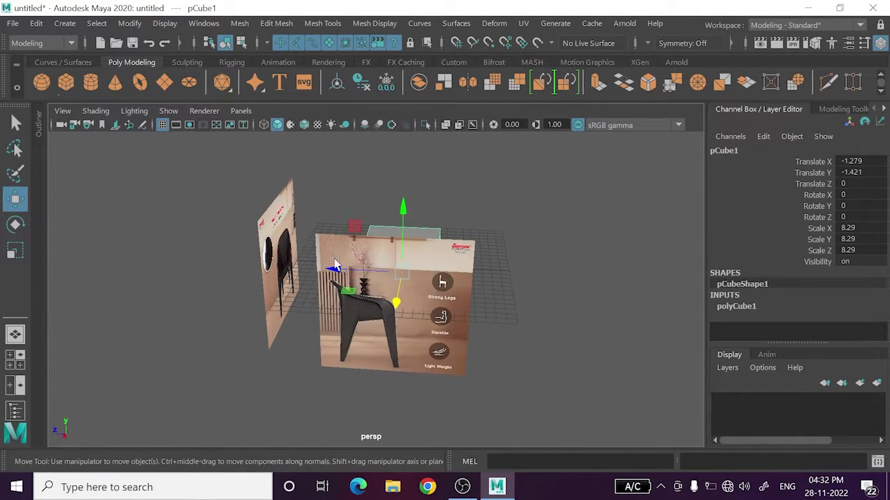
{"action": "left_click", "coordinate": [270, 250]}
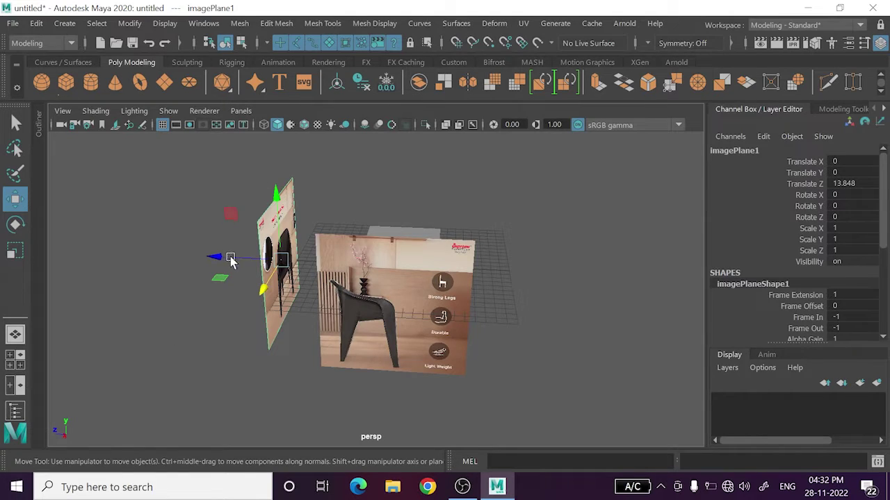
{"action": "left_click_drag", "start_coordinate": [231, 261], "coordinate": [534, 288], "text": "alt"}
- Shift the cube along X and back, leaving the side image plane at Translate X -13.85
{"action": "left_click", "coordinate": [383, 369]}
{"action": "mouse_move", "coordinate": [382, 369]}
{"action": "left_mouse_down", "text": "alt"}
{"action": "mouse_move", "coordinate": [424, 345]}
{"action": "mouse_move", "coordinate": [508, 337]}
{"action": "mouse_move", "coordinate": [497, 326]}
{"action": "left_mouse_up", "text": "alt"}
{"action": "mouse_move", "coordinate": [453, 272]}
{"action": "left_mouse_down"}
{"action": "mouse_move", "coordinate": [423, 301]}
{"action": "mouse_move", "coordinate": [487, 264]}
{"action": "mouse_move", "coordinate": [274, 256]}
{"action": "mouse_move", "coordinate": [328, 257]}
{"action": "mouse_move", "coordinate": [482, 301]}
{"action": "mouse_move", "coordinate": [407, 307]}
{"action": "mouse_move", "coordinate": [373, 332]}
{"action": "mouse_move", "coordinate": [383, 331]}
{"action": "mouse_move", "coordinate": [121, 460]}
{"action": "left_mouse_up"}
{"action": "left_click", "coordinate": [473, 205]}
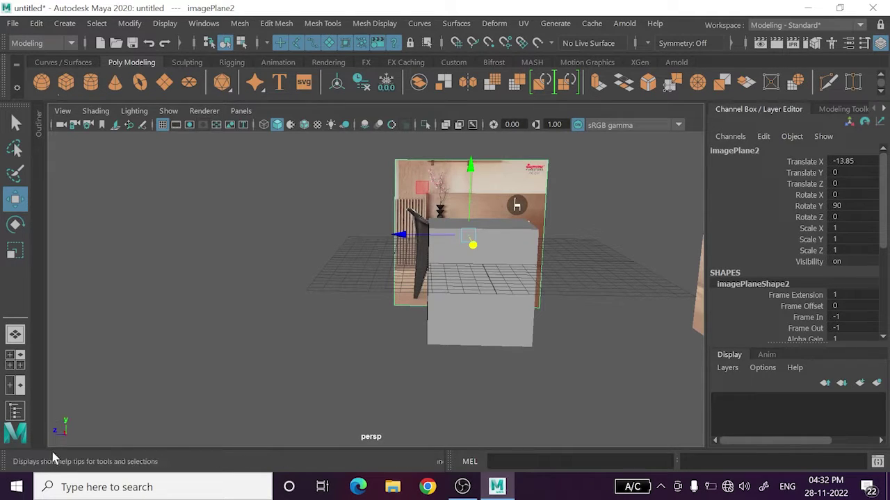
{"action": "left_click_drag", "start_coordinate": [268, 344], "coordinate": [379, 344], "text": "alt"}
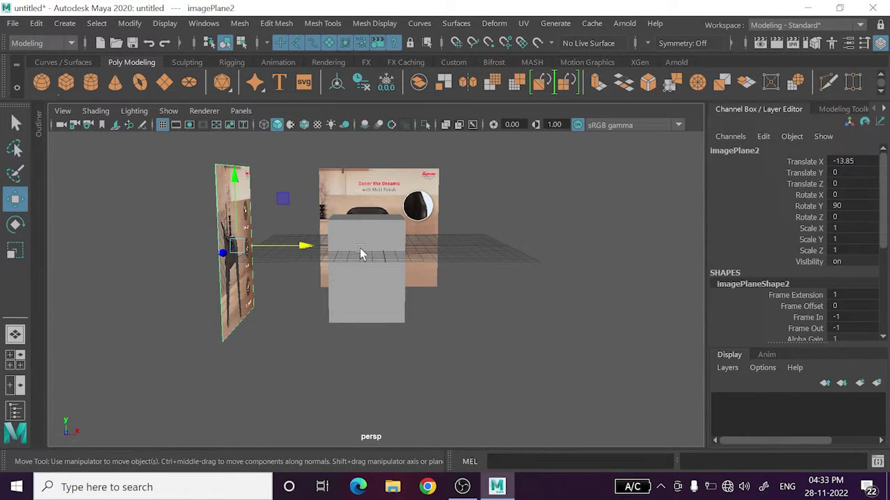
{"action": "mouse_move", "coordinate": [518, 344]}
{"action": "left_mouse_down", "text": "alt"}
{"action": "mouse_move", "coordinate": [438, 358]}
{"action": "mouse_move", "coordinate": [417, 334]}
{"action": "left_mouse_up", "text": "alt"}
- Cut a vertical edge through the cube's middle with Multi-Cut in the front view
{"action": "left_click", "coordinate": [445, 306]}
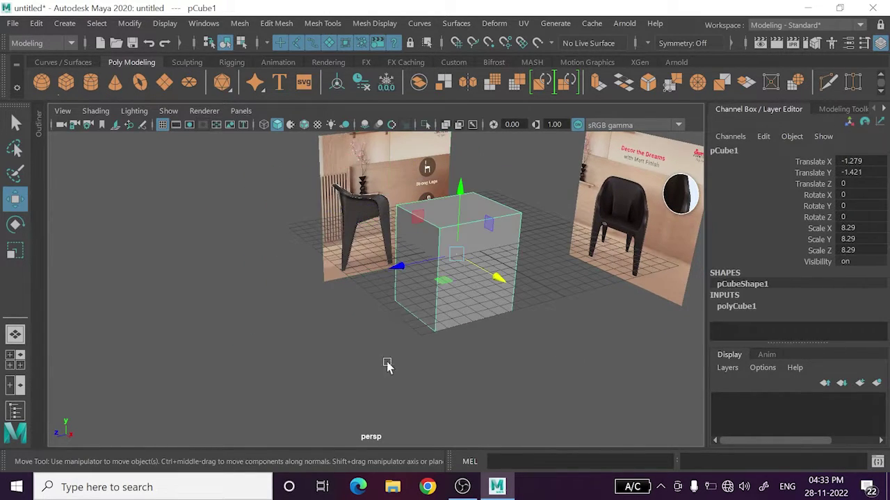
{"action": "left_click_drag", "start_coordinate": [387, 366], "coordinate": [381, 348], "text": "alt"}
{"action": "key", "text": "space"}
{"action": "key", "text": "space"}
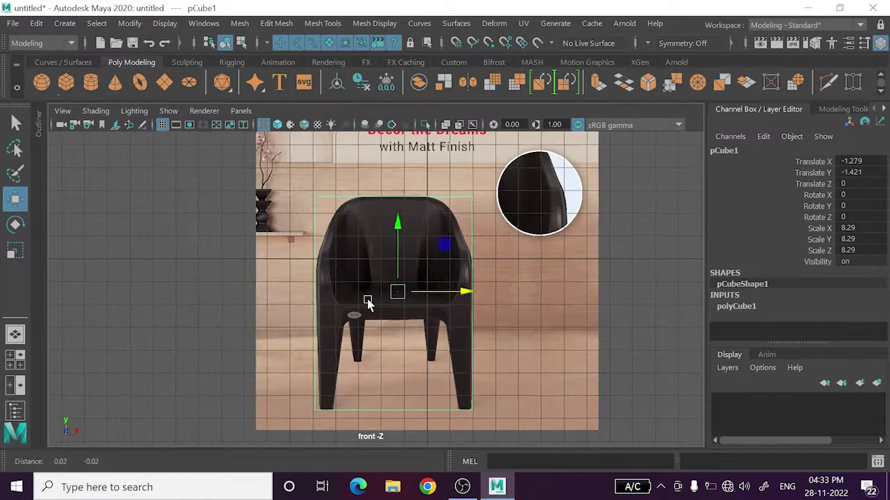
{"action": "left_click", "coordinate": [829, 82]}
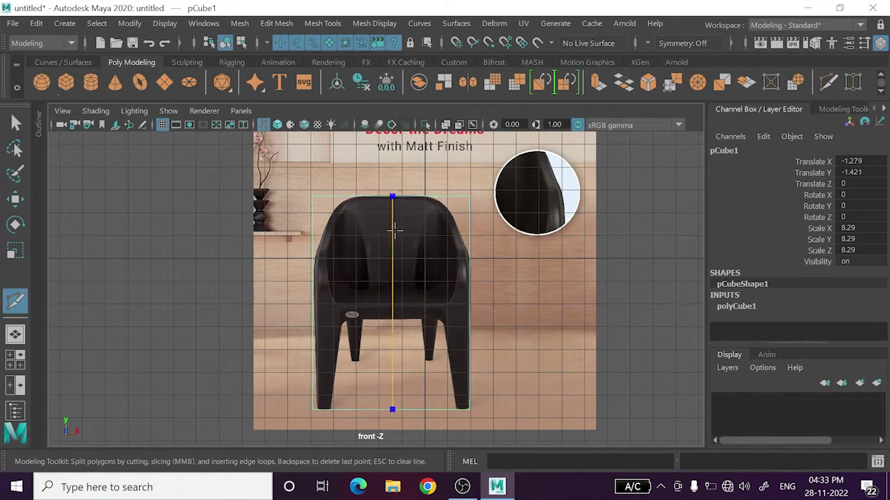
{"action": "left_click", "coordinate": [394, 230]}
{"action": "key", "text": "w"}
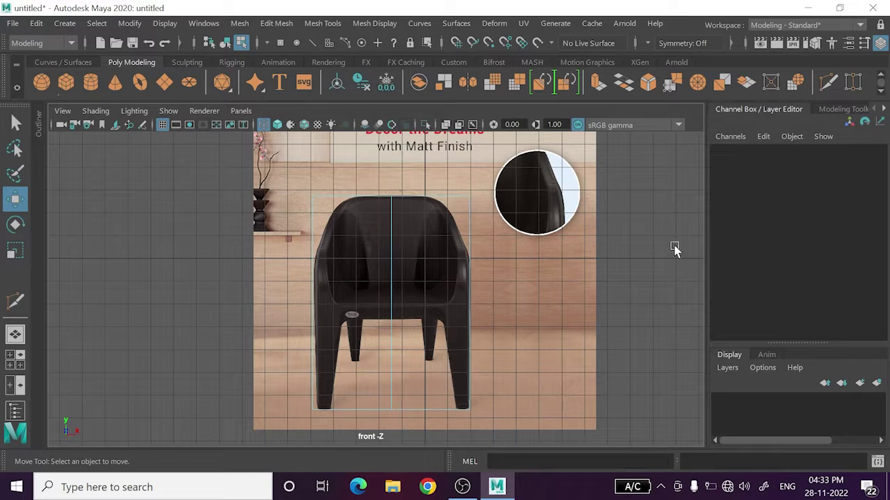
- Return to Object Mode and undo trial X moves, keeping the cube at Translate X -1.279
{"action": "right_click_drag", "start_coordinate": [674, 249], "coordinate": [681, 88]}
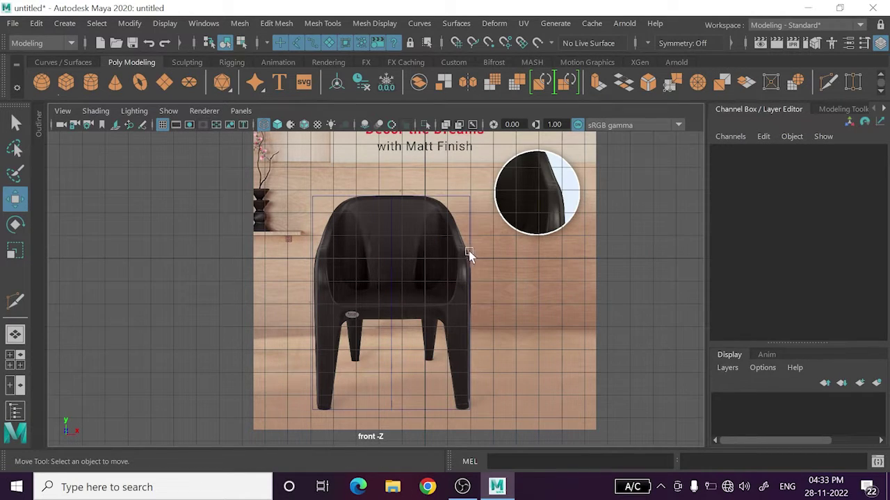
{"action": "left_click", "coordinate": [468, 210]}
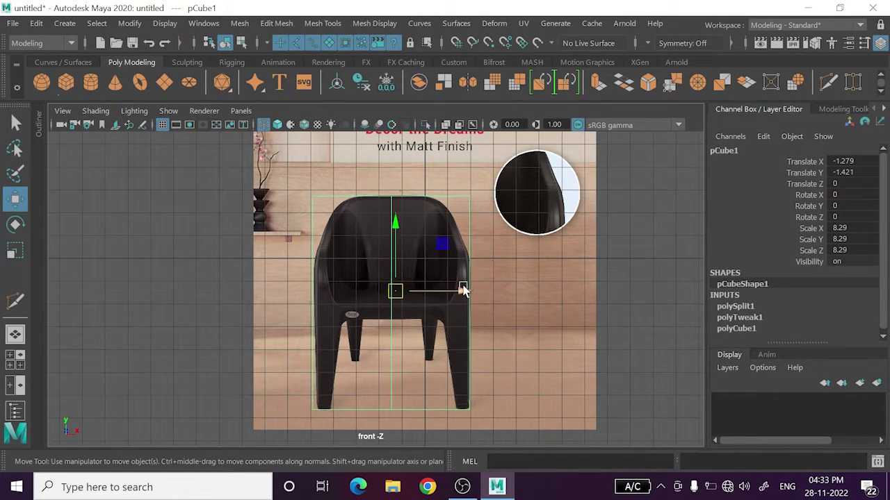
{"action": "left_click_drag", "start_coordinate": [464, 292], "coordinate": [492, 297]}
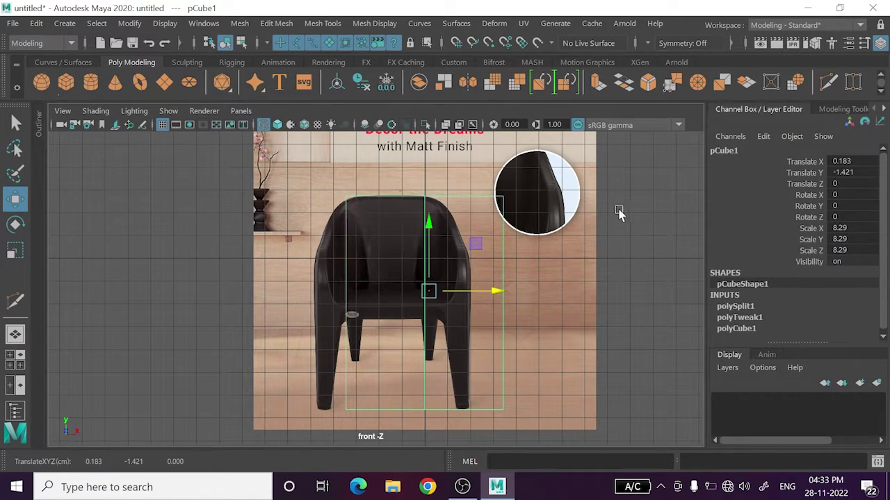
{"action": "key", "text": "ctrl+z"}
{"action": "left_click", "coordinate": [622, 201]}
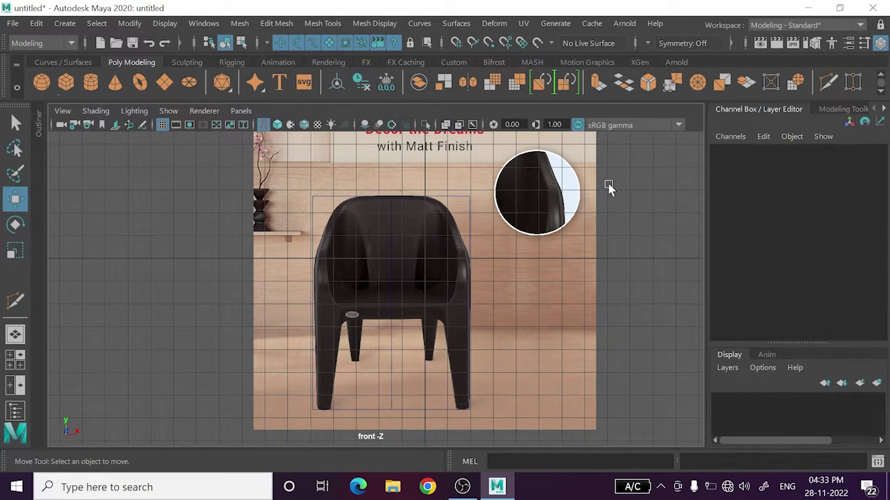
{"action": "left_click", "coordinate": [388, 229]}
{"action": "left_click_drag", "start_coordinate": [442, 292], "coordinate": [467, 302]}
{"action": "key", "text": "ctrl+z"}
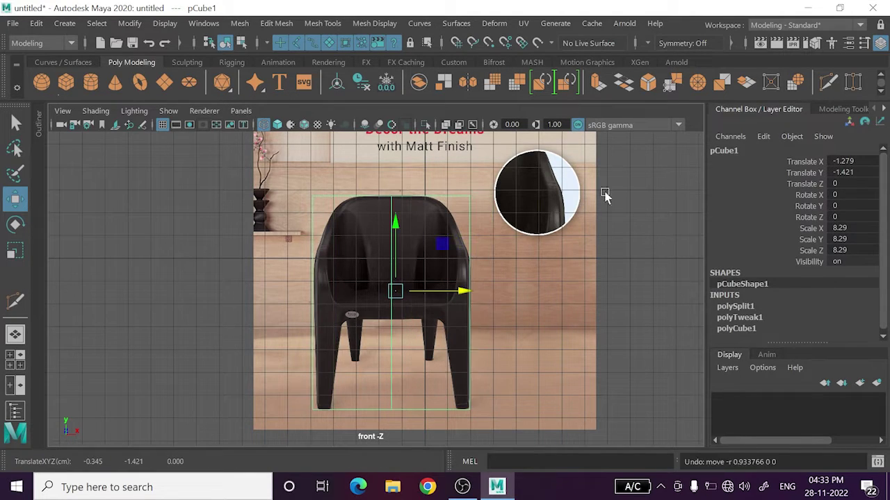
{"action": "key", "text": "space"}
{"action": "key", "text": "space"}
- Select the front chair reference image plane in the four-view layout
{"action": "right_click_drag", "start_coordinate": [585, 132], "coordinate": [616, 91]}
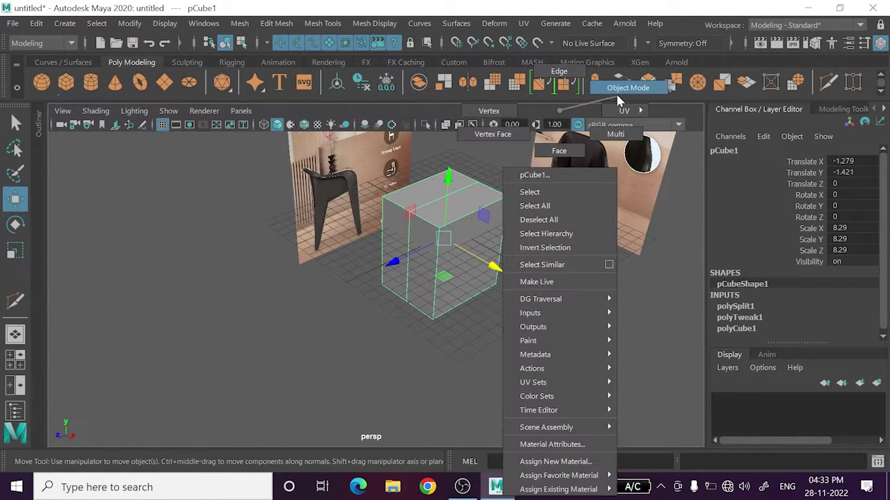
{"action": "left_click", "coordinate": [504, 290]}
{"action": "left_click", "coordinate": [486, 278]}
{"action": "left_click", "coordinate": [540, 232]}
{"action": "key", "text": "space"}
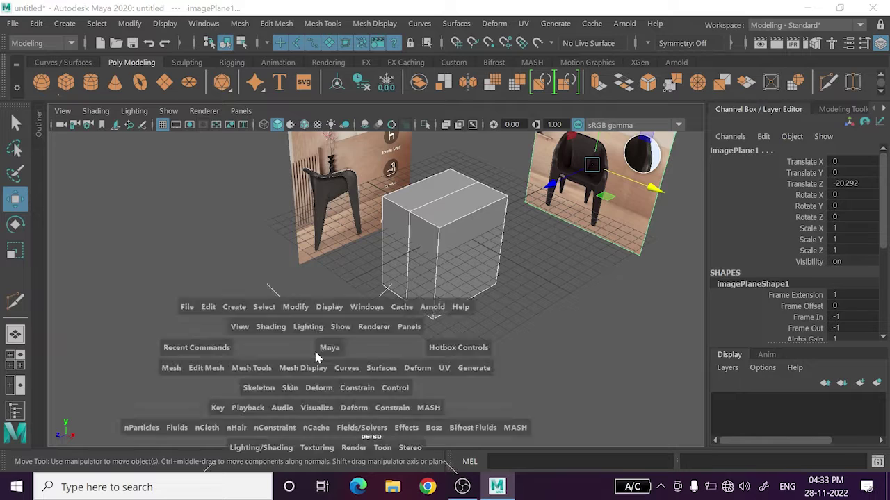
{"action": "key", "text": "space"}
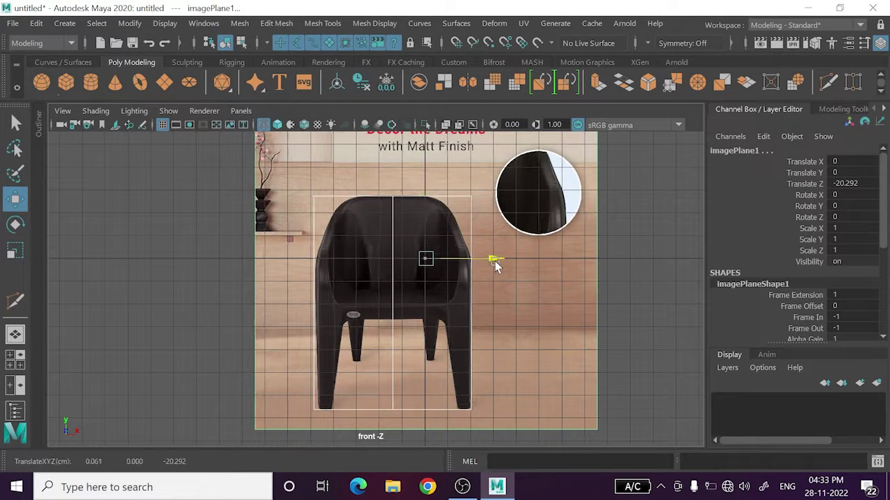
- Move the front image plane to Translate X 1.47, centring the chair on the cube's middle cut
{"action": "left_click_drag", "start_coordinate": [493, 256], "coordinate": [523, 270]}
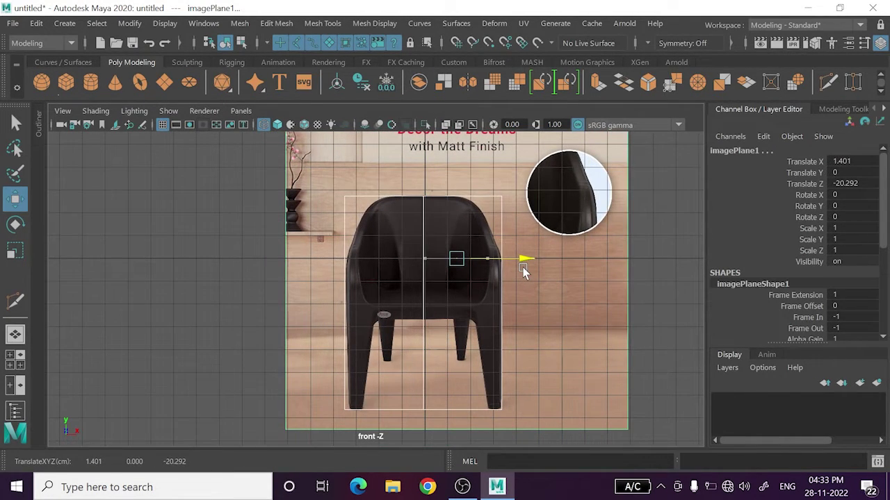
{"action": "left_click_drag", "start_coordinate": [523, 273], "coordinate": [524, 273]}
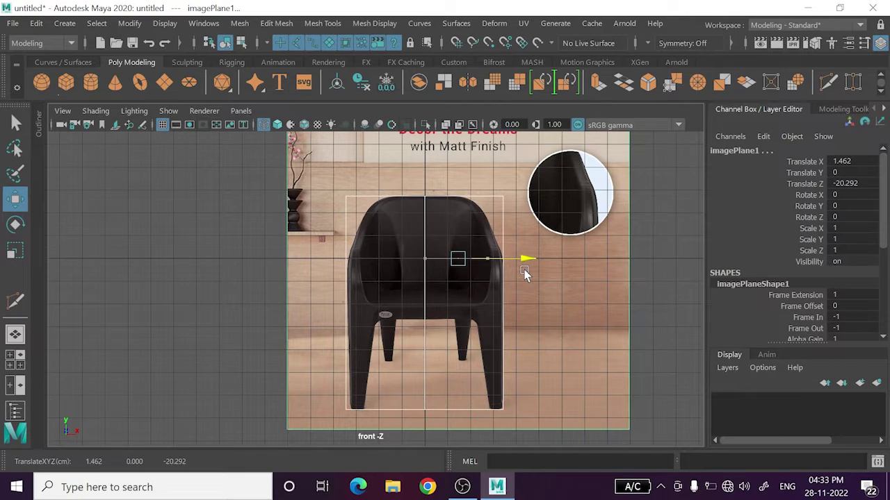
{"action": "scroll", "coordinate": [464, 318], "scroll_direction": "up", "scroll_amount": 2}
{"action": "scroll", "coordinate": [461, 327], "scroll_direction": "up", "scroll_amount": 3}
{"action": "scroll", "coordinate": [341, 228], "scroll_direction": "up", "scroll_amount": 2}
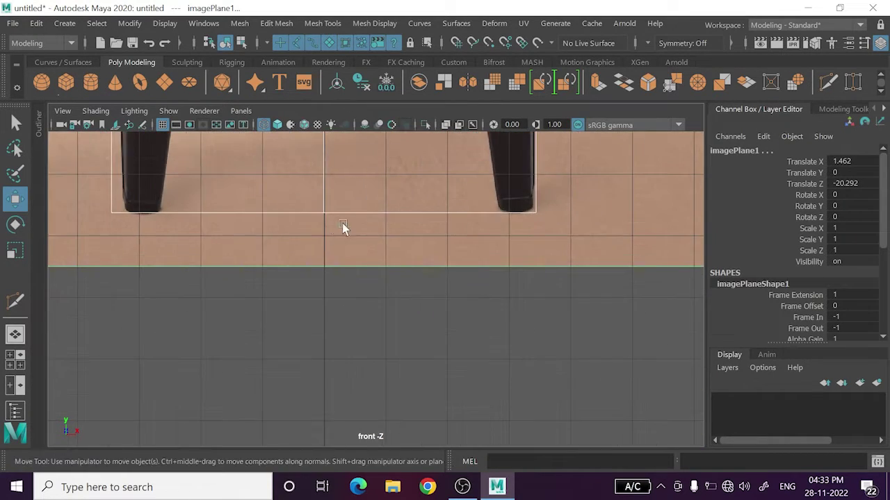
{"action": "scroll", "coordinate": [298, 191], "scroll_direction": "up", "scroll_amount": 2}
{"action": "scroll", "coordinate": [339, 282], "scroll_direction": "up", "scroll_amount": 2}
{"action": "scroll", "coordinate": [389, 335], "scroll_direction": "up", "scroll_amount": 2}
{"action": "scroll", "coordinate": [390, 334], "scroll_direction": "up", "scroll_amount": 2}
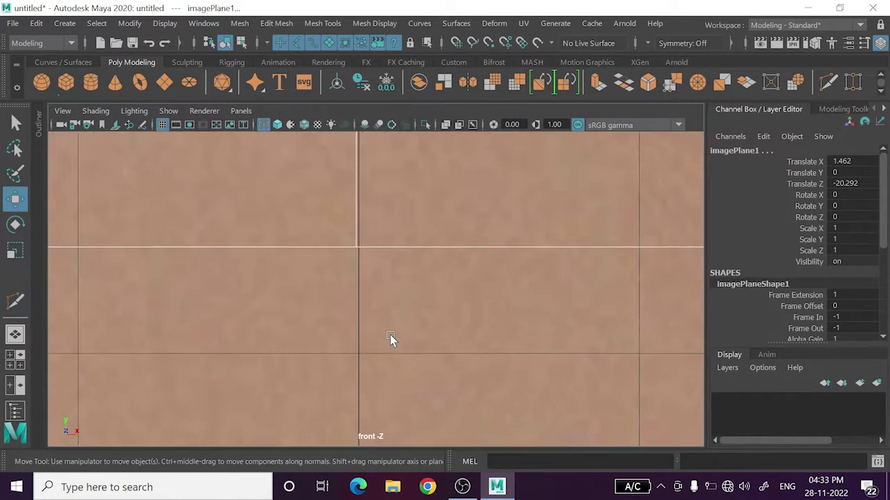
{"action": "middle_click_drag", "start_coordinate": [390, 334], "coordinate": [399, 324]}
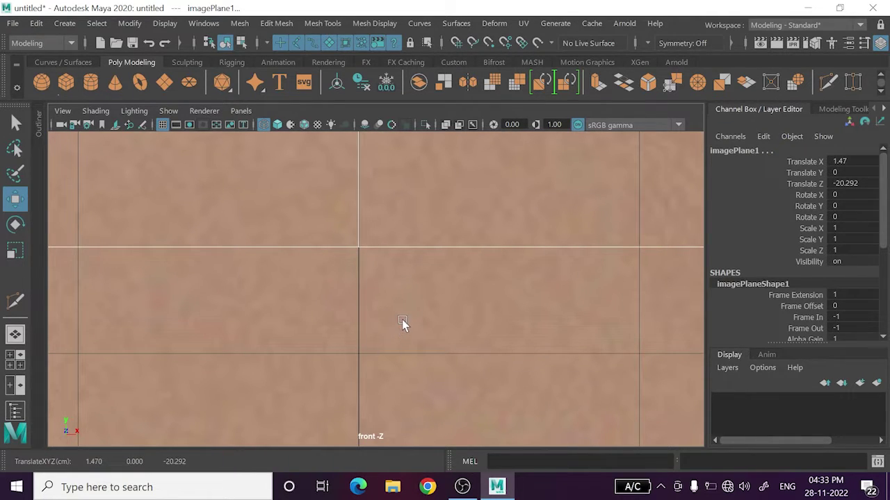
{"action": "scroll", "coordinate": [403, 318], "scroll_direction": "down", "scroll_amount": 5}
{"action": "scroll", "coordinate": [409, 316], "scroll_direction": "down", "scroll_amount": 1}
{"action": "key", "text": "space"}
{"action": "key", "text": "space"}
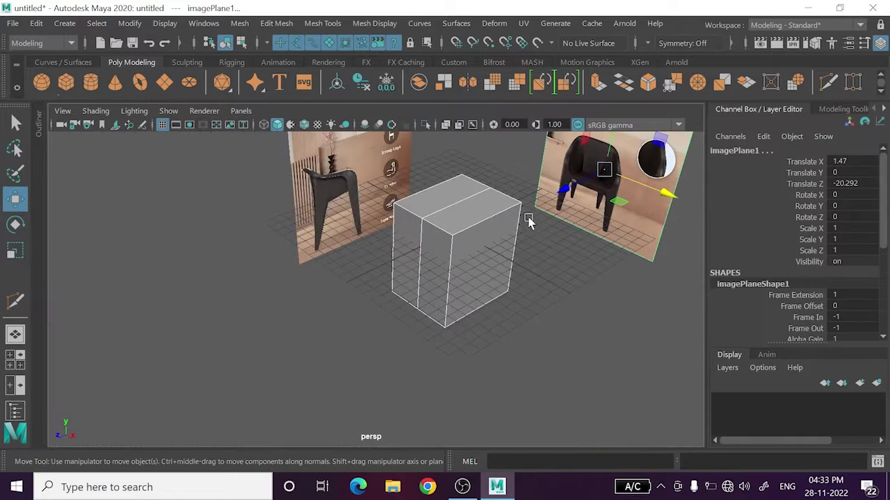
{"action": "left_click", "coordinate": [455, 241]}
- Delete the cube and slide the side chair reference to Translate Z -2.086
{"action": "key", "text": "Delete"}
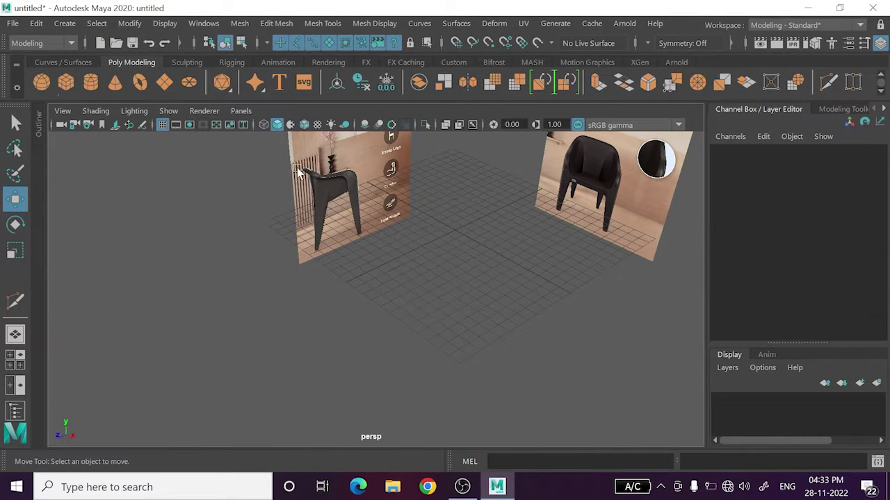
{"action": "left_click", "coordinate": [318, 203]}
{"action": "key", "text": "space"}
{"action": "key", "text": "space"}
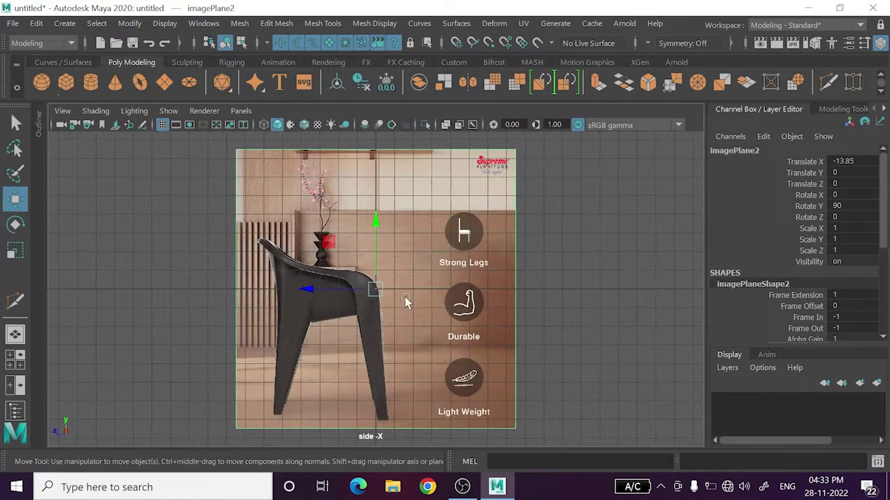
{"action": "left_click_drag", "start_coordinate": [299, 288], "coordinate": [341, 298]}
{"action": "key", "text": "space"}
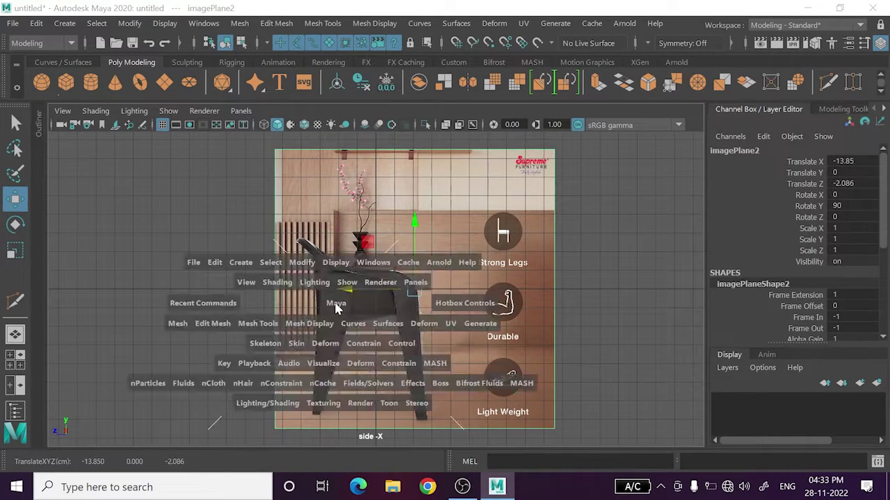
{"action": "key", "text": "space"}
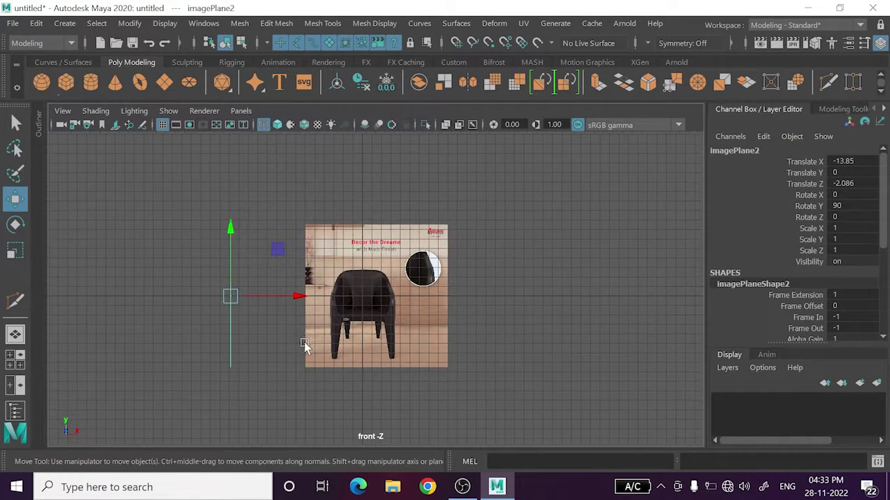
- Return to the four-view layout and select the front chair reference image
{"action": "scroll", "coordinate": [379, 363], "scroll_direction": "up", "scroll_amount": 2}
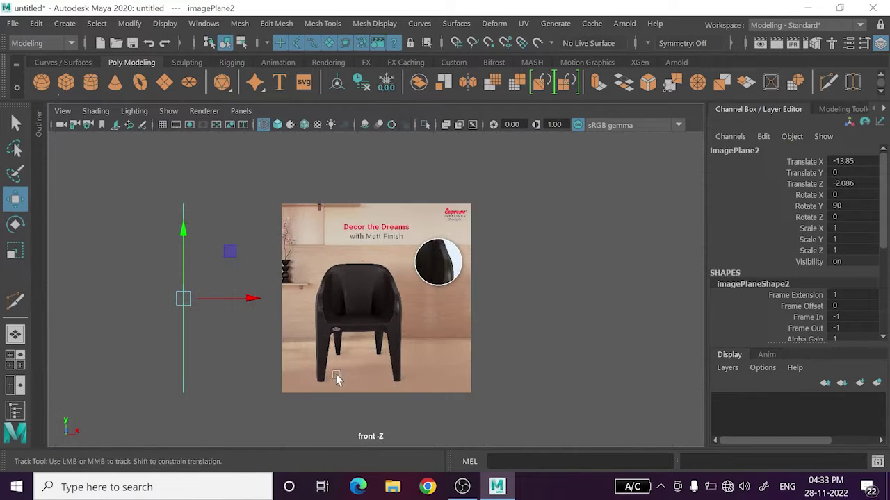
{"action": "scroll", "coordinate": [344, 362], "scroll_direction": "up", "scroll_amount": 2}
{"action": "key", "text": "space"}
{"action": "key", "text": "space"}
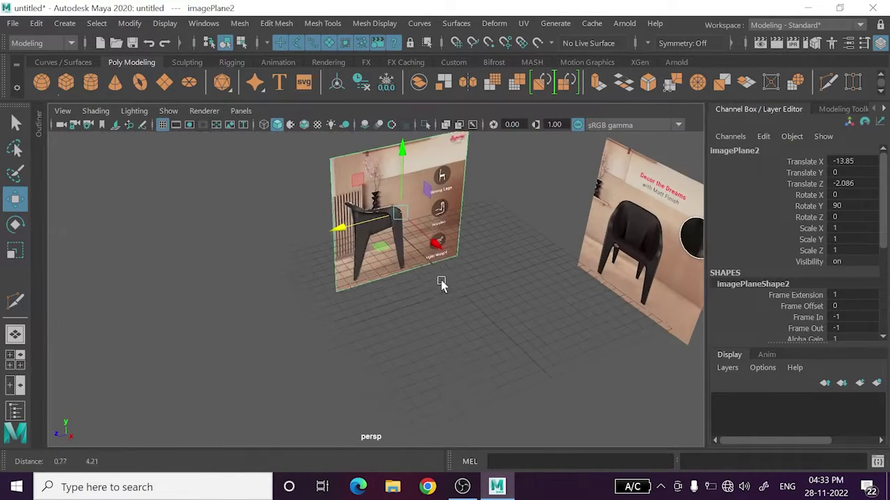
{"action": "left_click", "coordinate": [636, 260]}
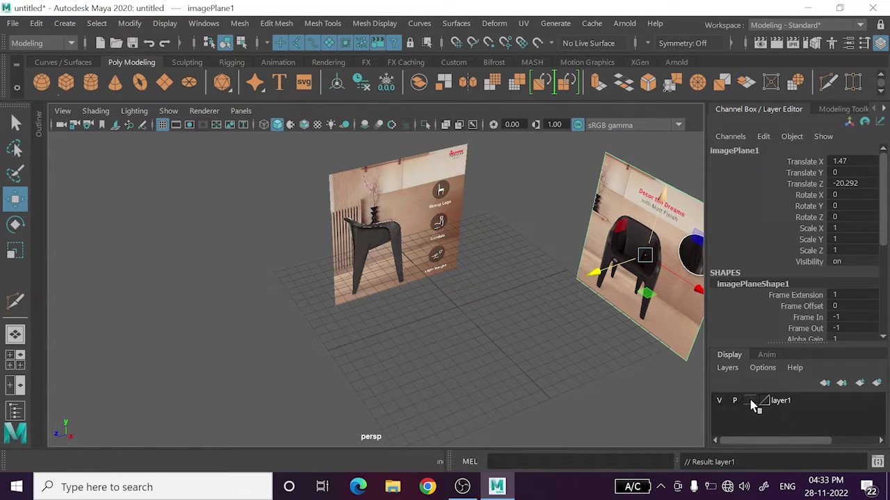
- Add the side chair reference image to display layer layer1
{"action": "left_click", "coordinate": [195, 186]}
{"action": "left_click_drag", "start_coordinate": [186, 179], "coordinate": [373, 296]}
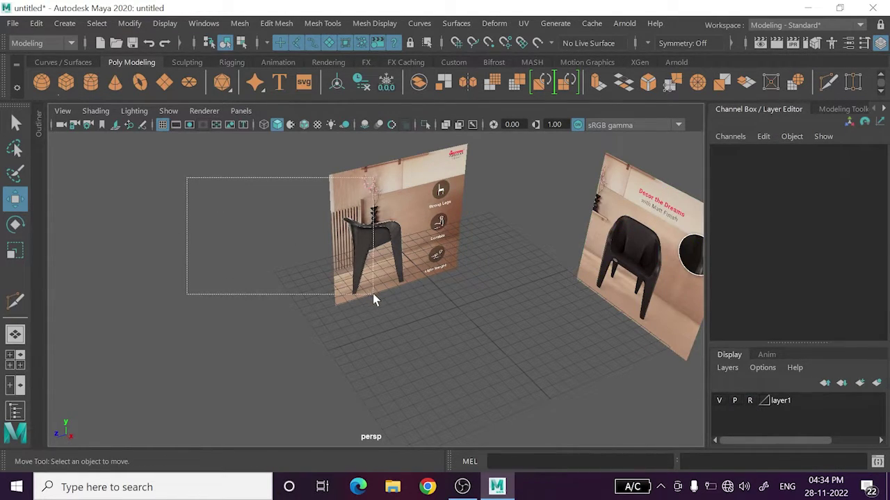
{"action": "left_click", "coordinate": [416, 357]}
{"action": "left_click", "coordinate": [400, 244]}
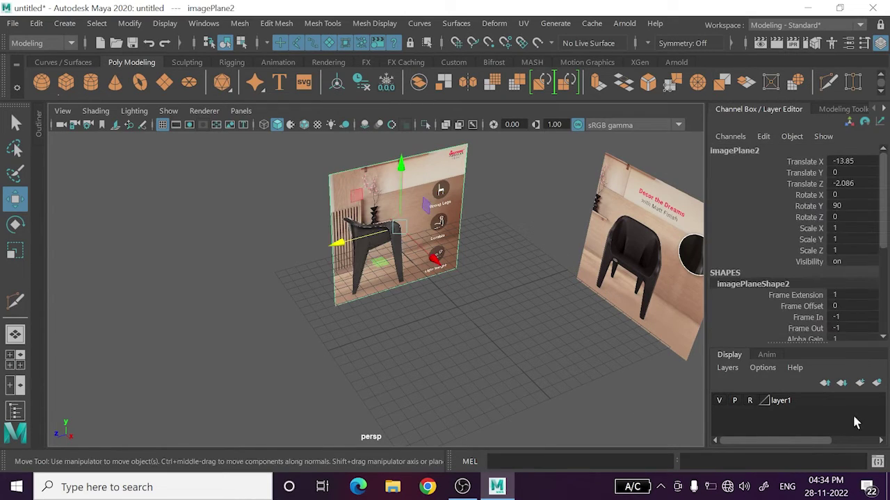
{"action": "left_click", "coordinate": [782, 402]}
{"action": "right_click", "coordinate": [781, 402]}
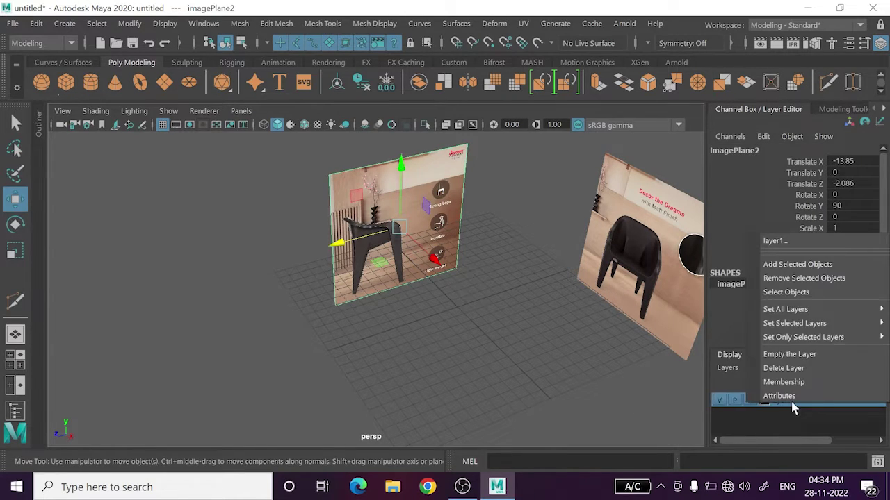
{"action": "left_click", "coordinate": [799, 263]}
- Check that marquee selection no longer picks the reference images, then orbit to face them
{"action": "left_click", "coordinate": [254, 245]}
{"action": "left_click_drag", "start_coordinate": [253, 246], "coordinate": [705, 327]}
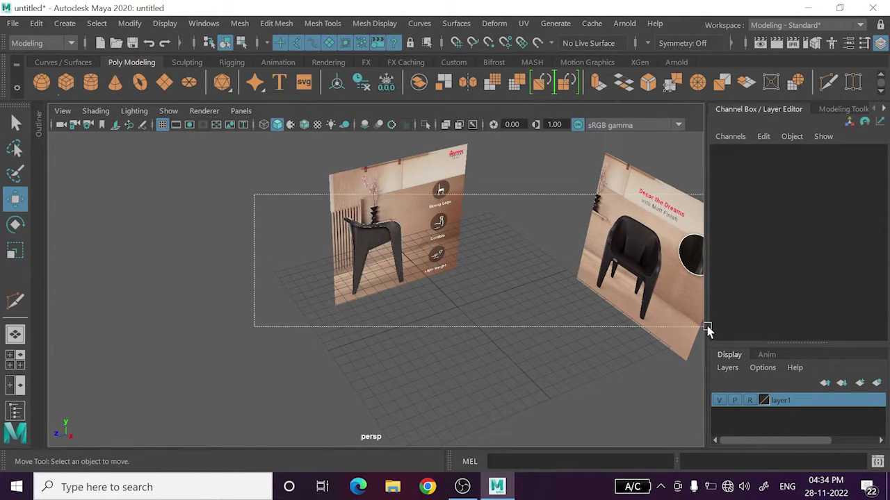
{"action": "left_click_drag", "start_coordinate": [441, 253], "coordinate": [768, 319]}
{"action": "left_click_drag", "start_coordinate": [425, 361], "coordinate": [469, 346], "text": "alt"}
- In the enlarged front view, create a polygon plane and rotate it 90 degrees on X
{"action": "key", "text": "space"}
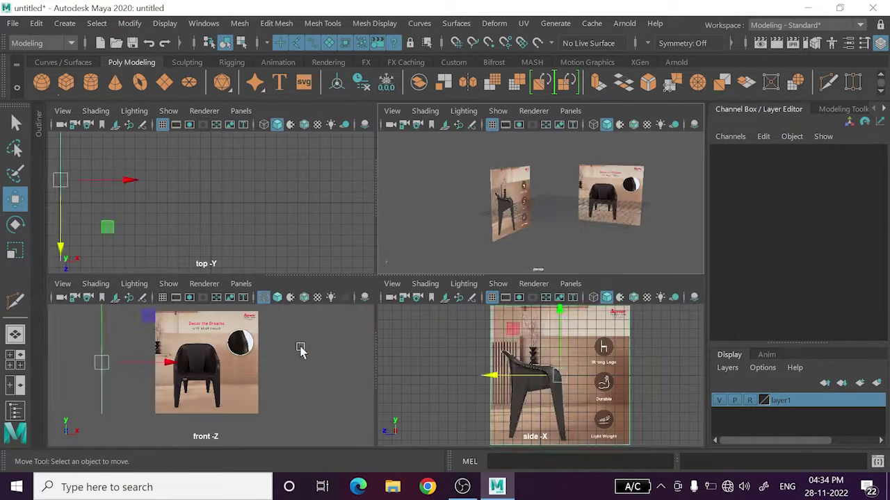
{"action": "key", "text": "space"}
{"action": "scroll", "coordinate": [347, 326], "scroll_direction": "up", "scroll_amount": 2}
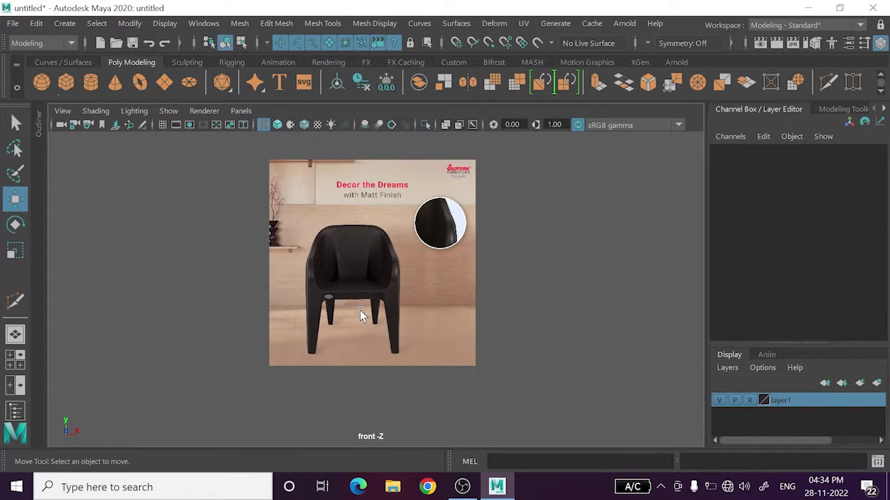
{"action": "scroll", "coordinate": [360, 310], "scroll_direction": "up", "scroll_amount": 1}
{"action": "scroll", "coordinate": [284, 322], "scroll_direction": "up", "scroll_amount": 1}
{"action": "middle_click_drag", "start_coordinate": [283, 322], "coordinate": [295, 326], "text": "alt"}
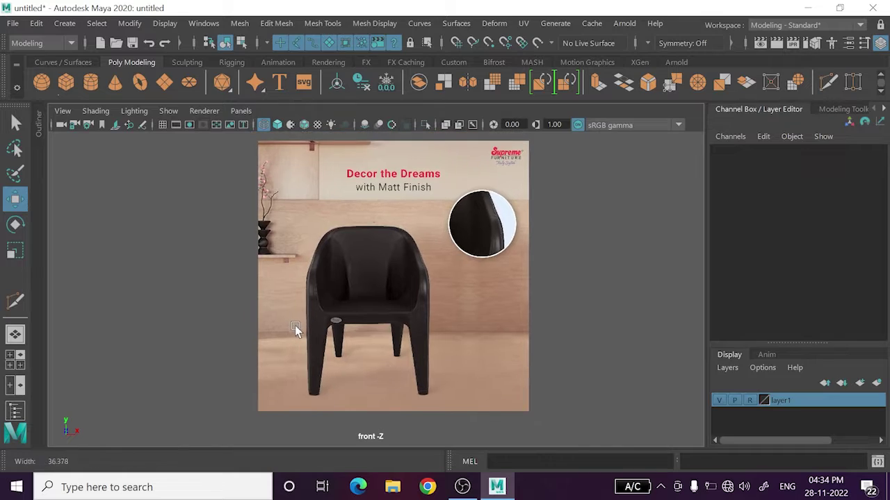
{"action": "left_click", "coordinate": [164, 84]}
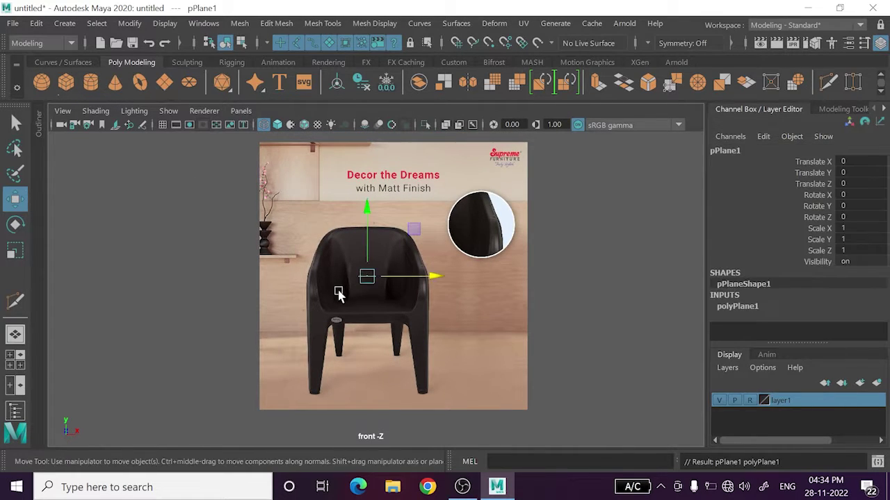
{"action": "key", "text": "e"}
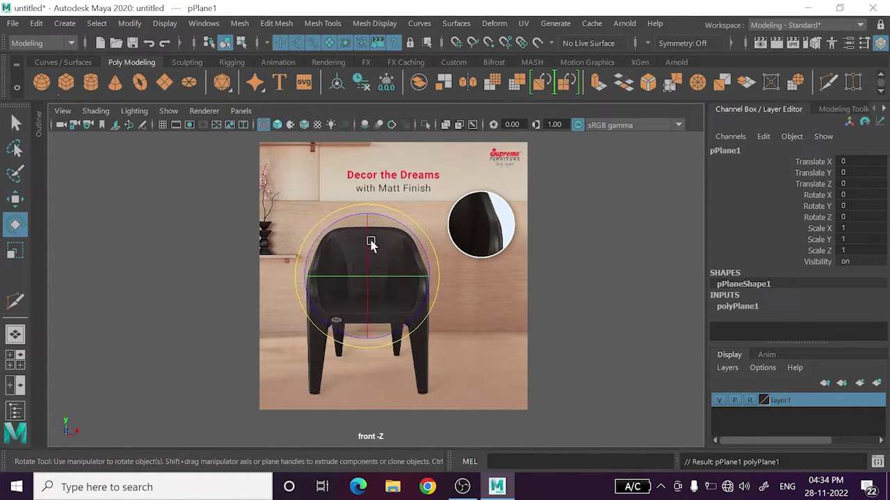
{"action": "left_click_drag", "start_coordinate": [371, 246], "coordinate": [370, 264]}
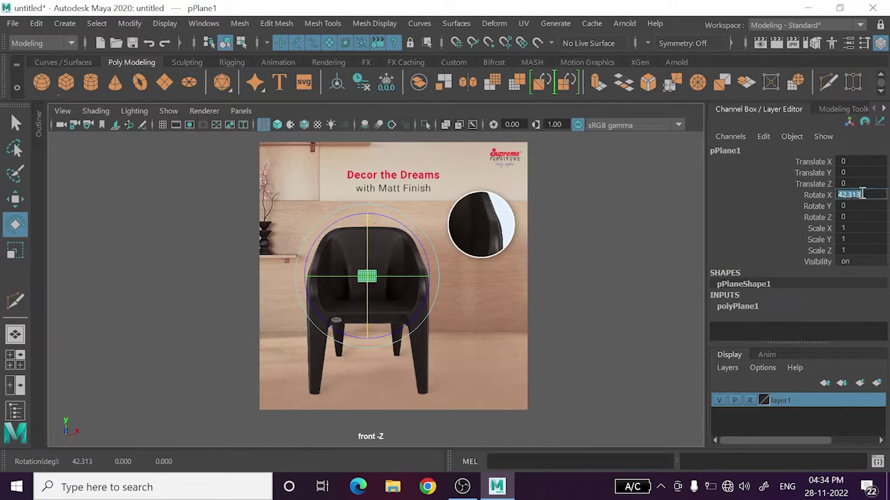
- Reduce the plane's subdivisions width and height to 1
{"action": "left_click", "coordinate": [228, 275]}
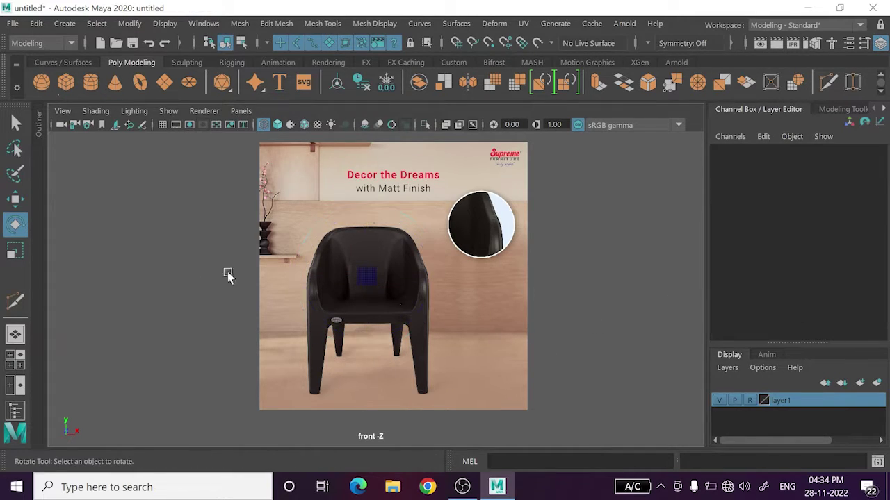
{"action": "left_click", "coordinate": [373, 273]}
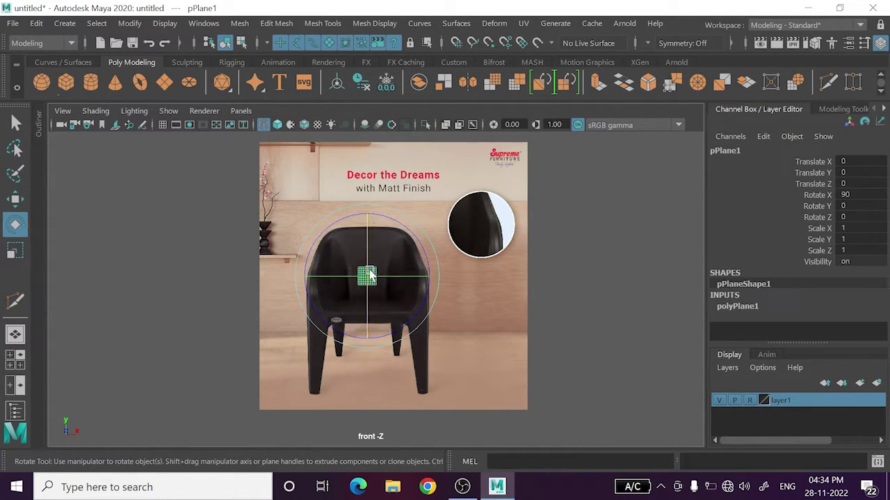
{"action": "key", "text": "t"}
{"action": "scroll", "coordinate": [367, 298], "scroll_direction": "up", "scroll_amount": 2}
{"action": "scroll", "coordinate": [376, 294], "scroll_direction": "up", "scroll_amount": 2}
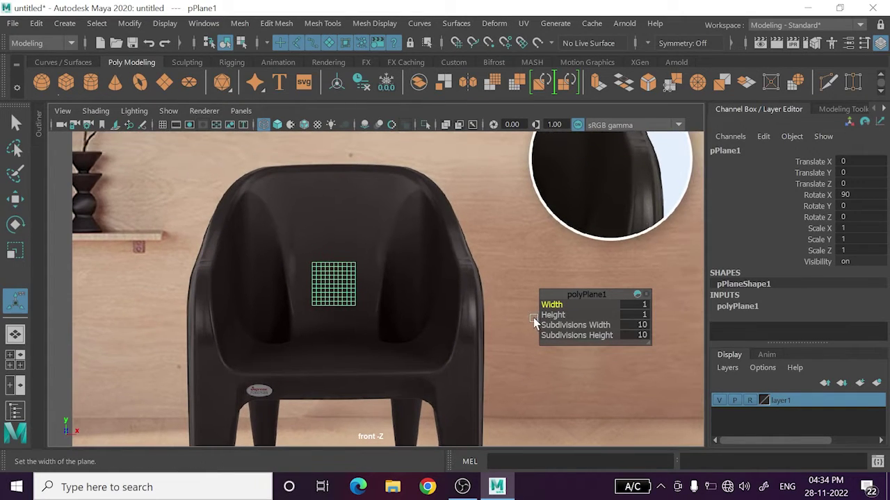
{"action": "left_click", "coordinate": [575, 325]}
{"action": "middle_click_drag", "start_coordinate": [576, 325], "coordinate": [438, 339]}
{"action": "left_click", "coordinate": [563, 335]}
{"action": "middle_click_drag", "start_coordinate": [563, 335], "coordinate": [254, 294]}
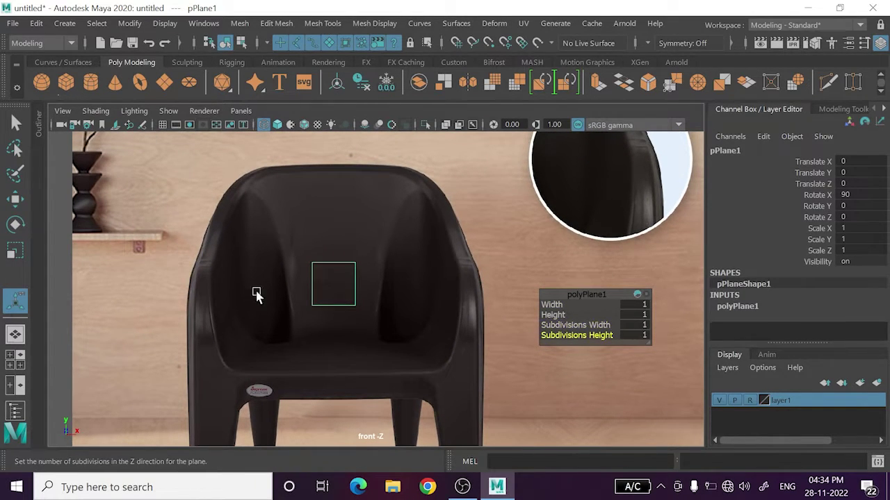
- Scale the plane uniformly to about 1.931 so it covers the chair backrest
{"action": "key", "text": "w"}
{"action": "left_click", "coordinate": [338, 234]}
{"action": "left_click_drag", "start_coordinate": [346, 229], "coordinate": [281, 349]}
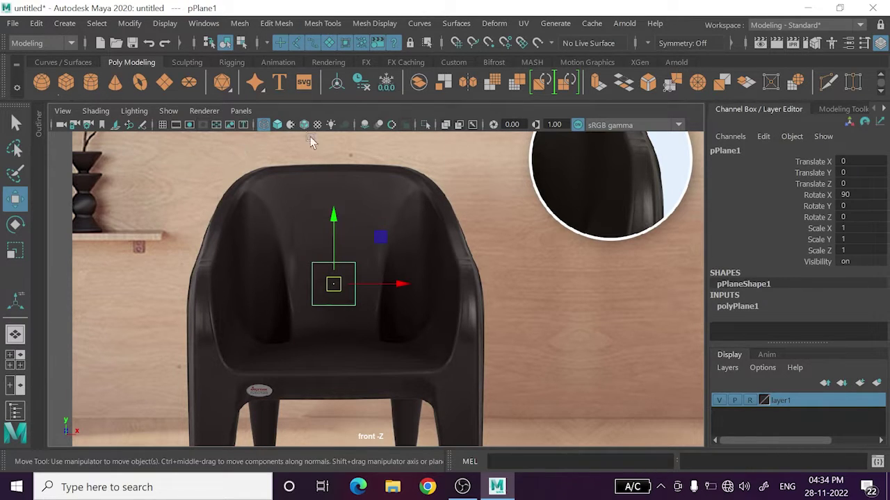
{"action": "key", "text": "f"}
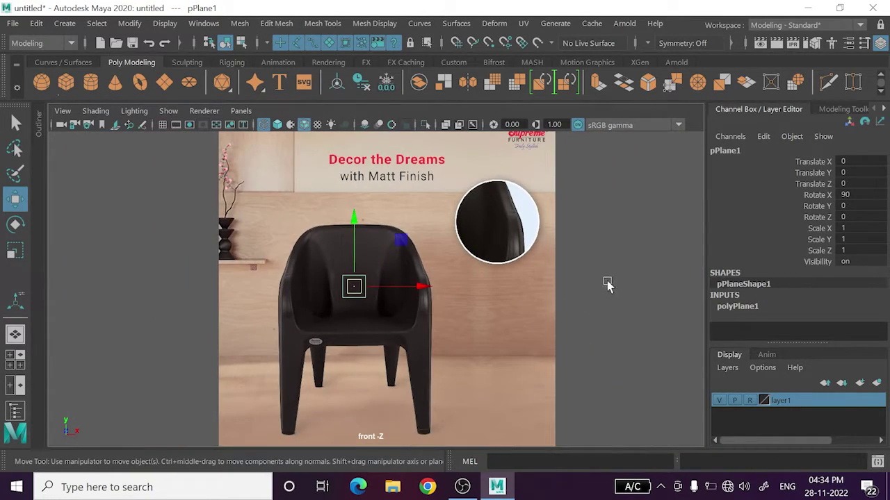
{"action": "left_click", "coordinate": [607, 284]}
{"action": "left_click_drag", "start_coordinate": [250, 250], "coordinate": [182, 376]}
{"action": "key", "text": "r"}
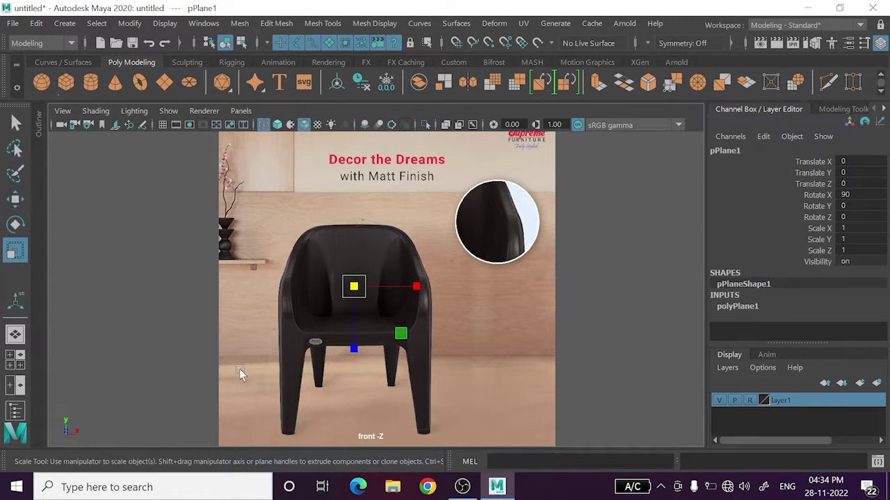
{"action": "left_click_drag", "start_coordinate": [338, 292], "coordinate": [274, 294]}
{"action": "scroll", "coordinate": [293, 271], "scroll_direction": "up", "scroll_amount": 1}
{"action": "scroll", "coordinate": [295, 271], "scroll_direction": "up", "scroll_amount": 2}
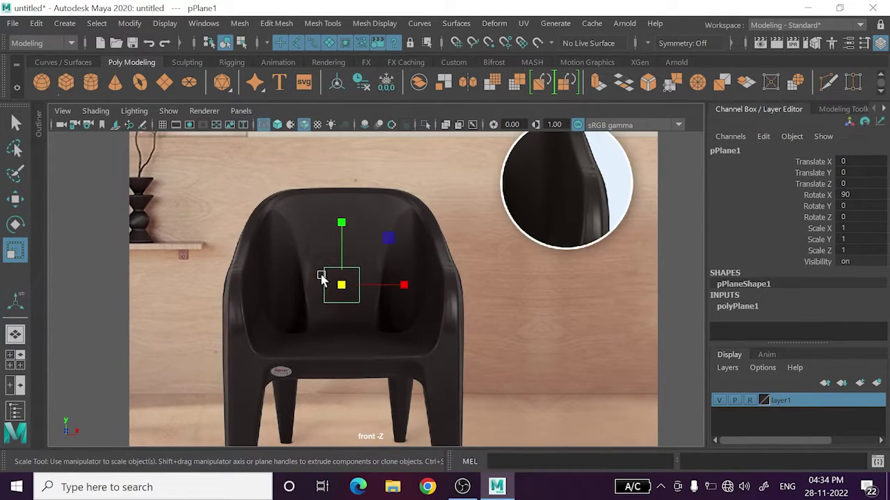
{"action": "left_click_drag", "start_coordinate": [338, 287], "coordinate": [341, 294]}
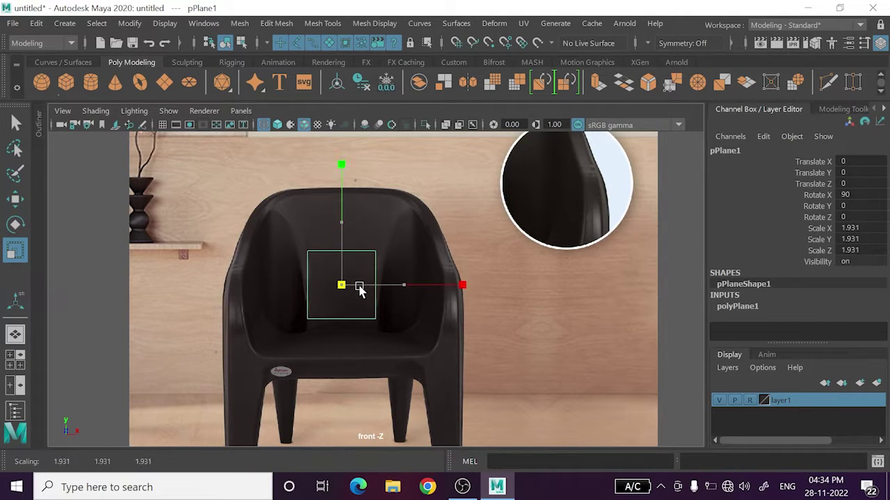
{"action": "middle_click_drag", "start_coordinate": [341, 294], "coordinate": [346, 320], "text": "alt"}
{"action": "right_click", "coordinate": [357, 284]}
- Raise the plane's top two vertices toward the top of the backrest
{"action": "left_click", "coordinate": [257, 245]}
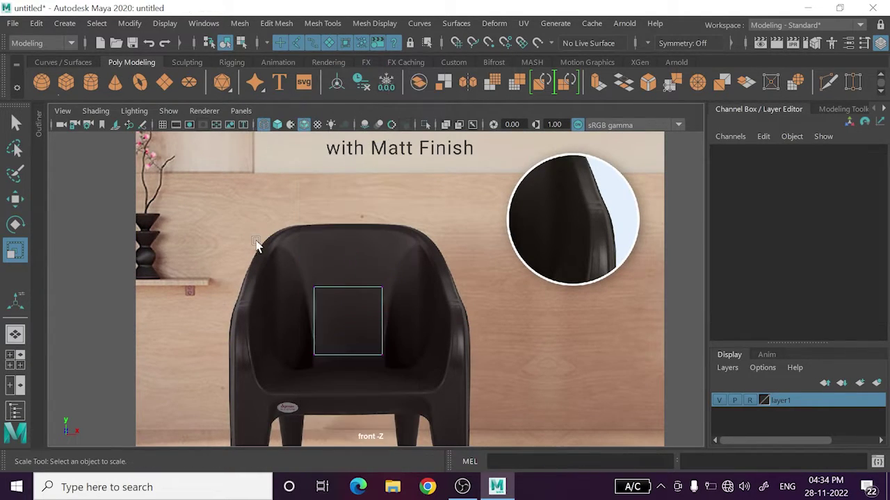
{"action": "left_click_drag", "start_coordinate": [250, 242], "coordinate": [448, 303]}
{"action": "key", "text": "w"}
{"action": "left_click_drag", "start_coordinate": [350, 256], "coordinate": [353, 186]}
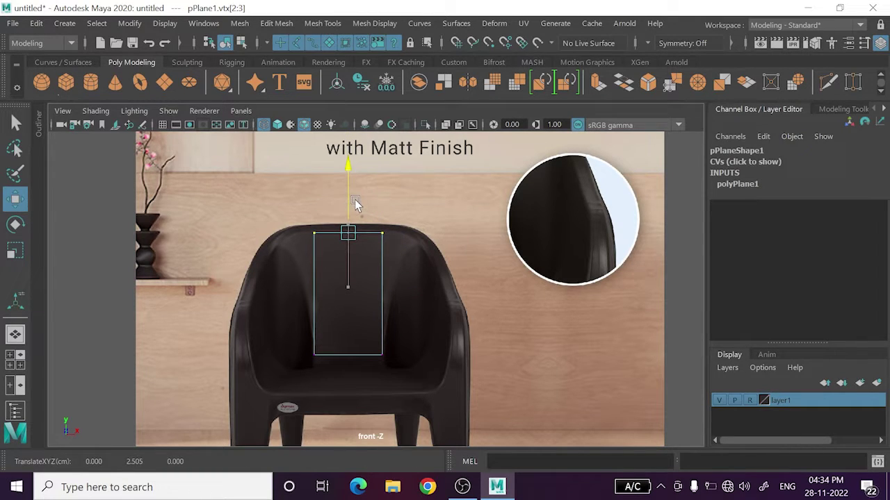
{"action": "scroll", "coordinate": [355, 200], "scroll_direction": "up", "scroll_amount": 2}
{"action": "middle_click_drag", "start_coordinate": [384, 217], "coordinate": [385, 261], "text": "alt"}
{"action": "left_click", "coordinate": [384, 259]}
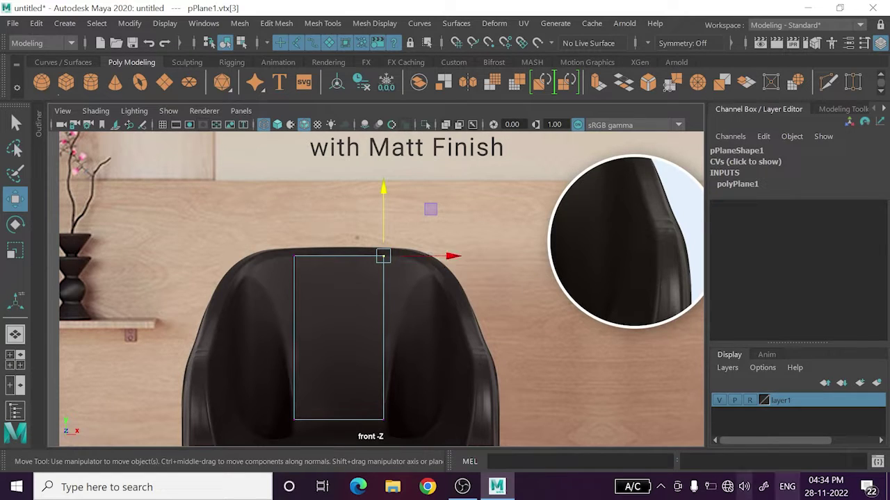
- Scale the top vertices wider to the backrest width and align them with its top
{"action": "left_click", "coordinate": [462, 488]}
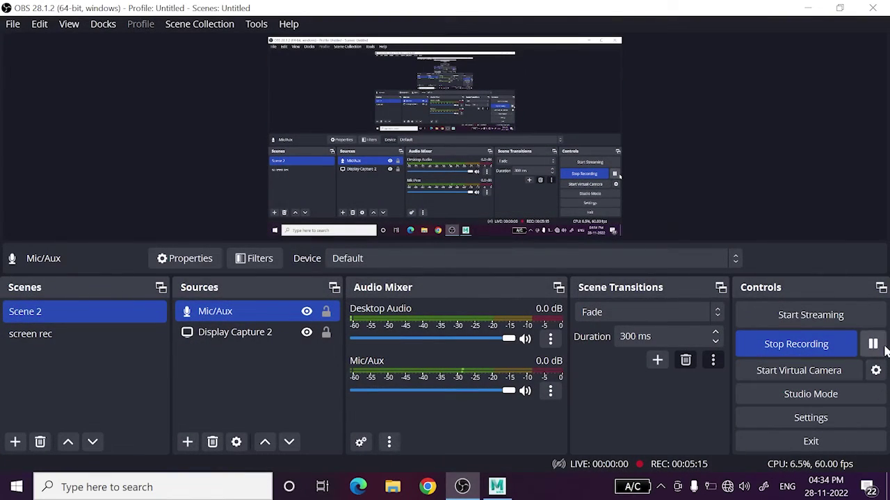
{"action": "left_click", "coordinate": [814, 10]}
{"action": "middle_click_drag", "start_coordinate": [393, 354], "coordinate": [289, 202], "text": "alt"}
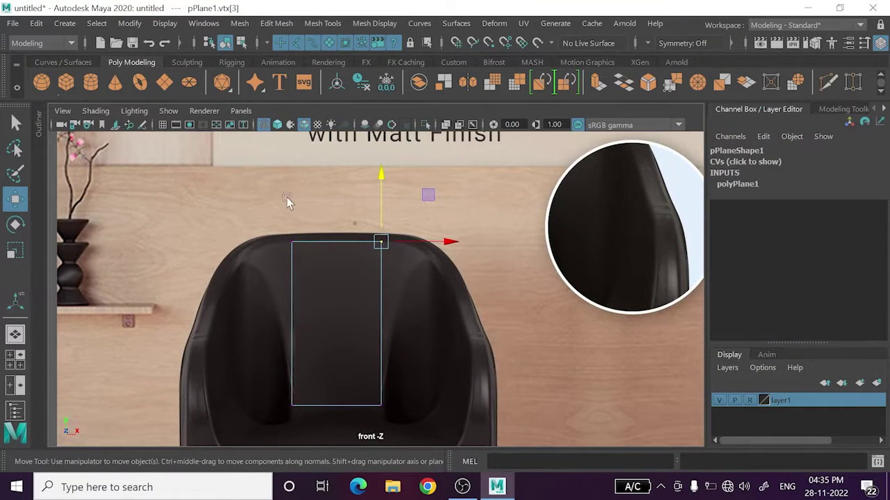
{"action": "left_click", "coordinate": [257, 213]}
{"action": "left_click", "coordinate": [292, 242]}
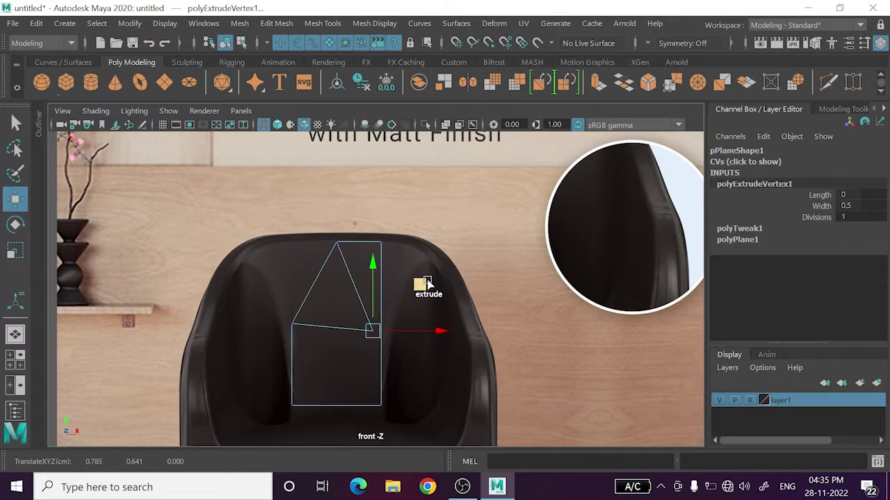
{"action": "key", "text": "ctrl+z"}
{"action": "left_click_drag", "start_coordinate": [421, 234], "coordinate": [331, 291], "text": "shift"}
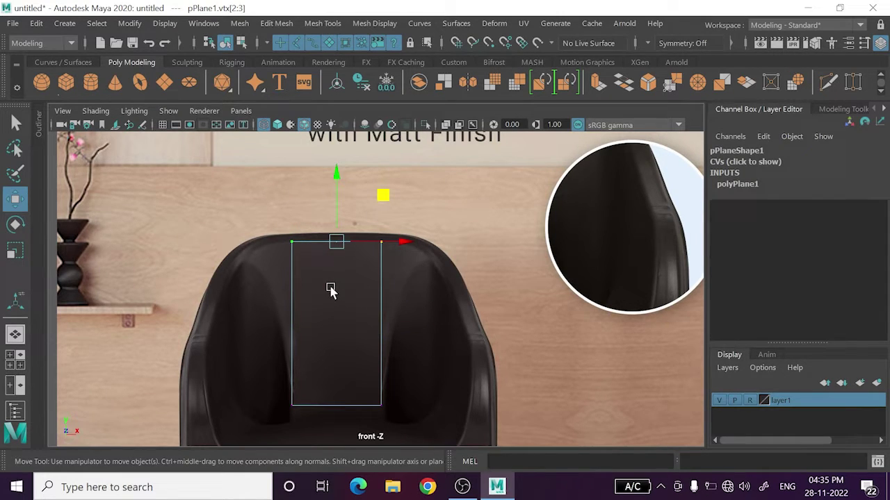
{"action": "key", "text": "r"}
{"action": "left_click_drag", "start_coordinate": [398, 245], "coordinate": [461, 260]}
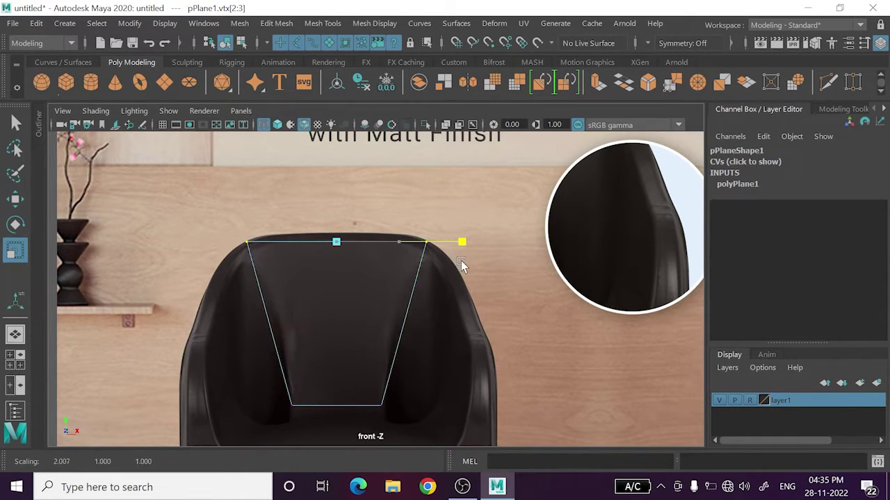
{"action": "key", "text": "w"}
{"action": "left_click_drag", "start_coordinate": [337, 183], "coordinate": [345, 199]}
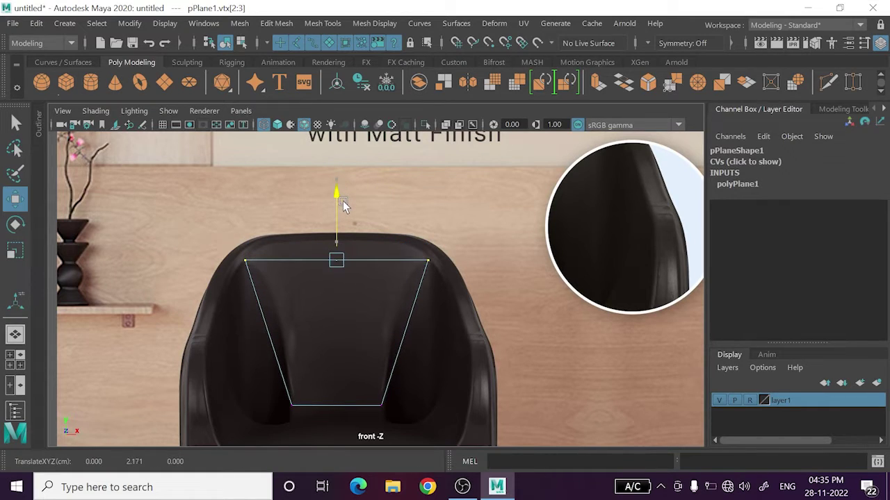
- Move the bottom two vertices to the seat line and select the bottom edge
{"action": "middle_click_drag", "start_coordinate": [338, 321], "coordinate": [368, 224], "text": "alt"}
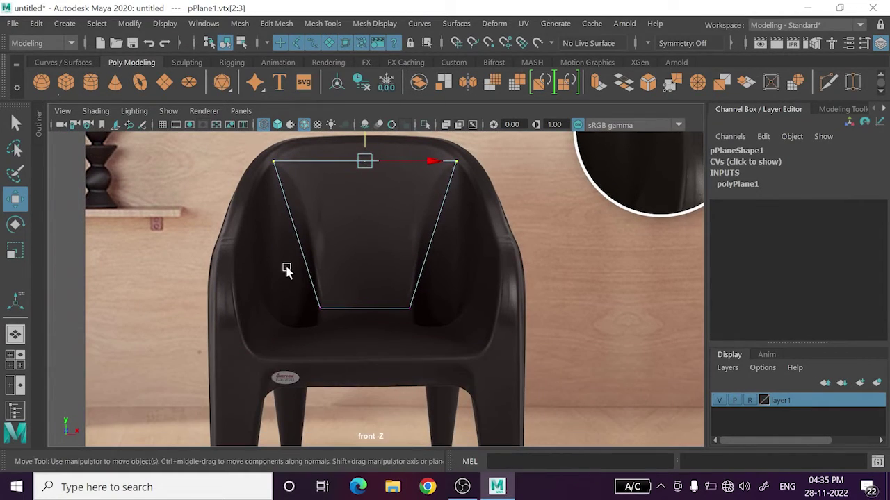
{"action": "left_click_drag", "start_coordinate": [292, 275], "coordinate": [480, 391]}
{"action": "left_click_drag", "start_coordinate": [368, 258], "coordinate": [368, 271]}
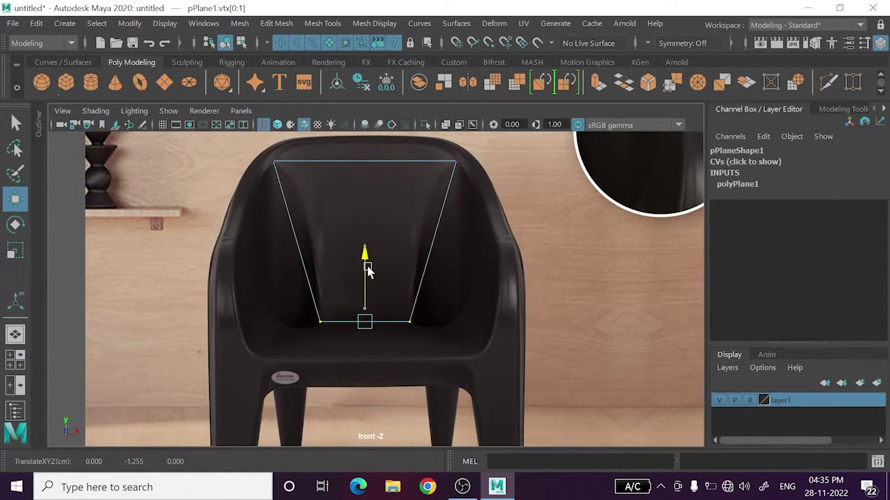
{"action": "right_click_drag", "start_coordinate": [429, 209], "coordinate": [422, 146]}
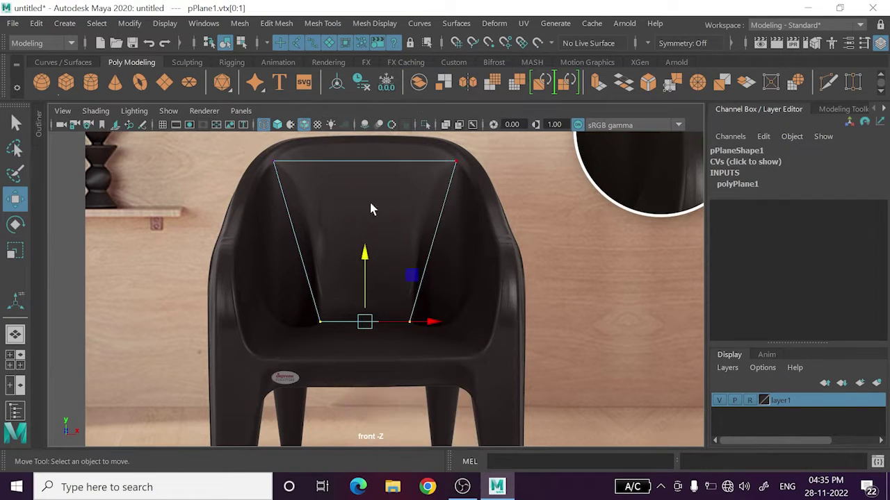
{"action": "left_click", "coordinate": [350, 322]}
{"action": "key", "text": "space"}
{"action": "key", "text": "space"}
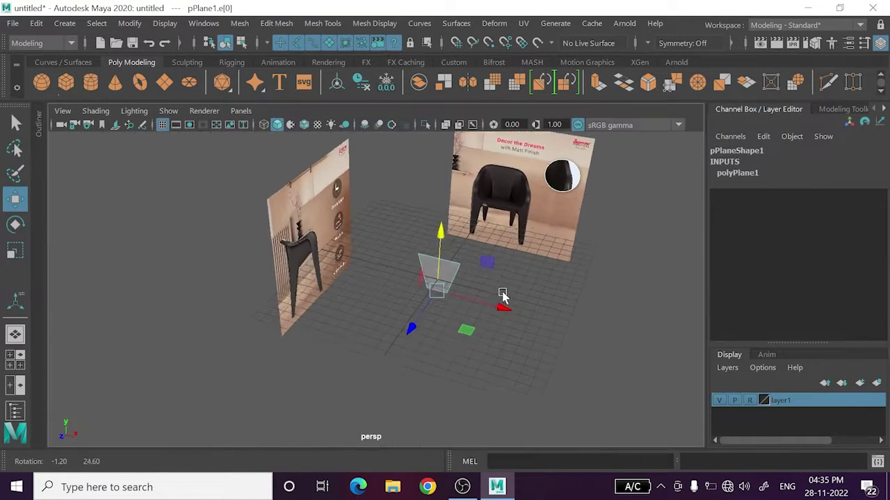
- Hide the grid and extrude the bottom edge down over the seat, adjusting its upper edge
{"action": "left_click", "coordinate": [168, 124]}
{"action": "left_click_drag", "start_coordinate": [588, 362], "coordinate": [508, 324], "text": "alt"}
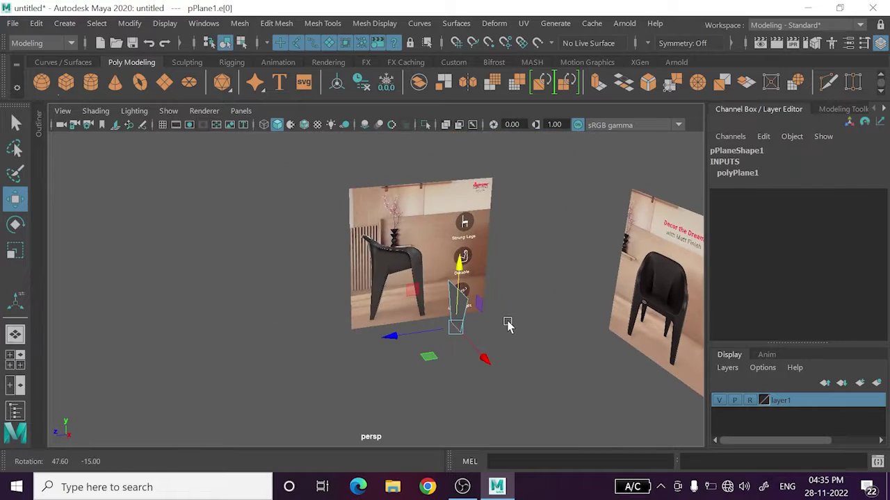
{"action": "key", "text": "ctrl+e"}
{"action": "key", "text": "w"}
{"action": "left_click_drag", "start_coordinate": [424, 332], "coordinate": [383, 347]}
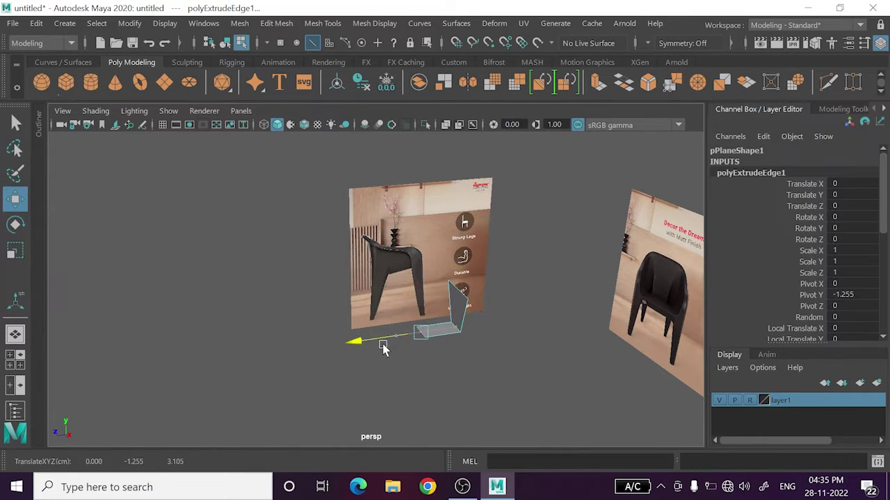
{"action": "key", "text": "space"}
{"action": "key", "text": "space"}
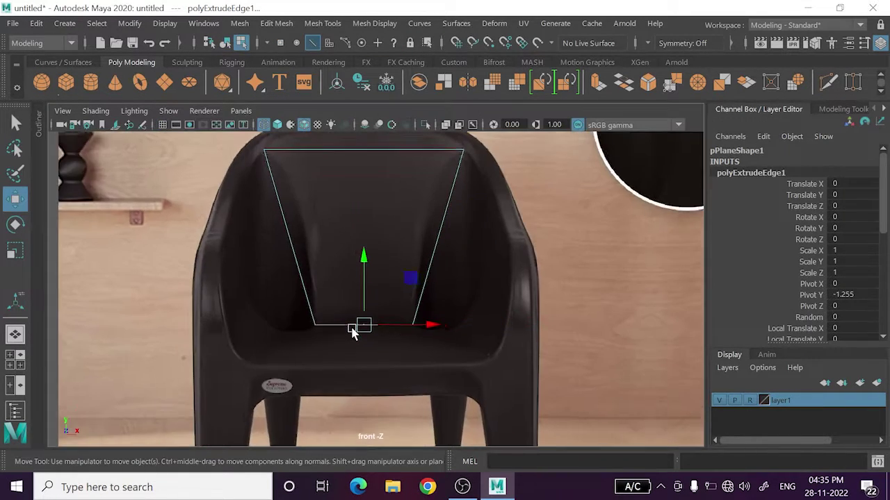
{"action": "middle_click_drag", "start_coordinate": [354, 331], "coordinate": [350, 301], "text": "alt"}
{"action": "left_click_drag", "start_coordinate": [354, 259], "coordinate": [365, 310]}
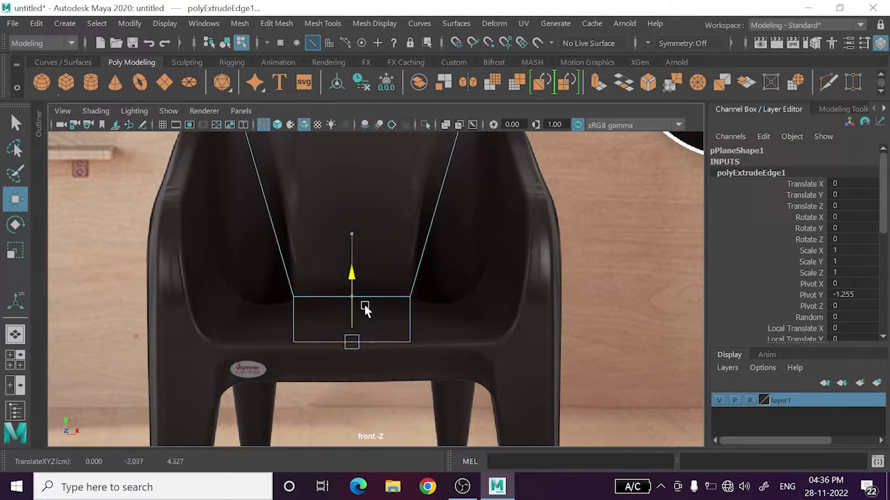
{"action": "left_click", "coordinate": [377, 299]}
{"action": "left_click_drag", "start_coordinate": [354, 252], "coordinate": [359, 253]}
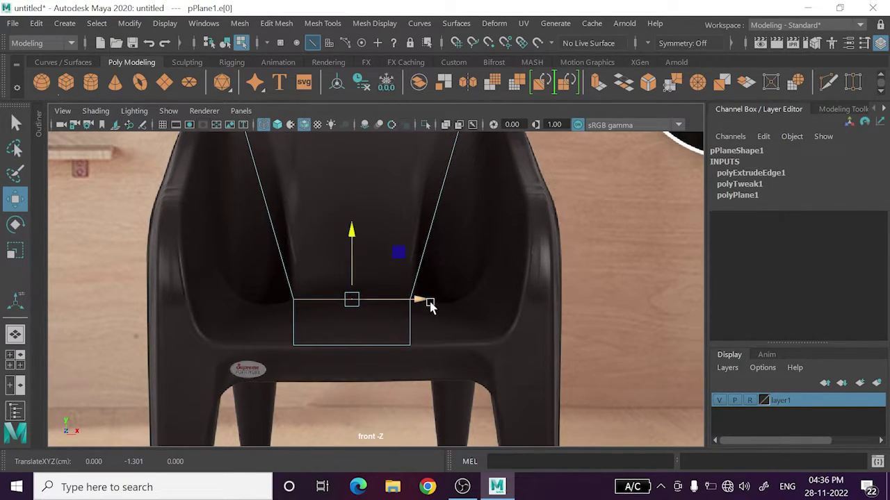
{"action": "middle_click_drag", "start_coordinate": [429, 307], "coordinate": [410, 382], "text": "alt"}
{"action": "middle_click_drag", "start_coordinate": [410, 226], "coordinate": [411, 294], "text": "alt"}
- Extrude the plane's top edge upward toward the backrest's rounded top
{"action": "left_click", "coordinate": [332, 233]}
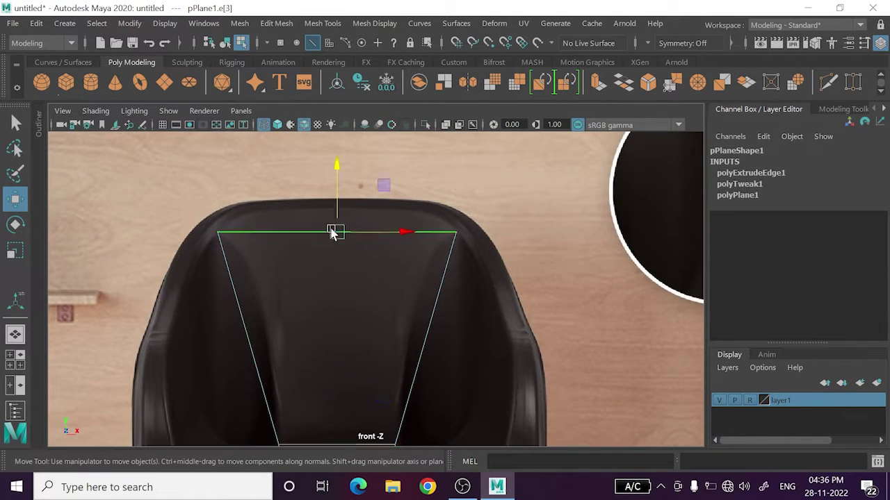
{"action": "key", "text": "ctrl+e"}
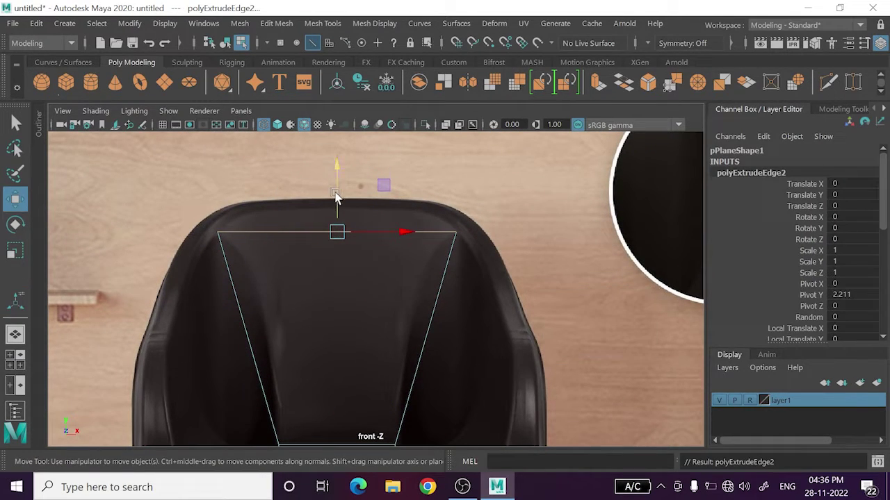
{"action": "left_click_drag", "start_coordinate": [336, 198], "coordinate": [336, 174]}
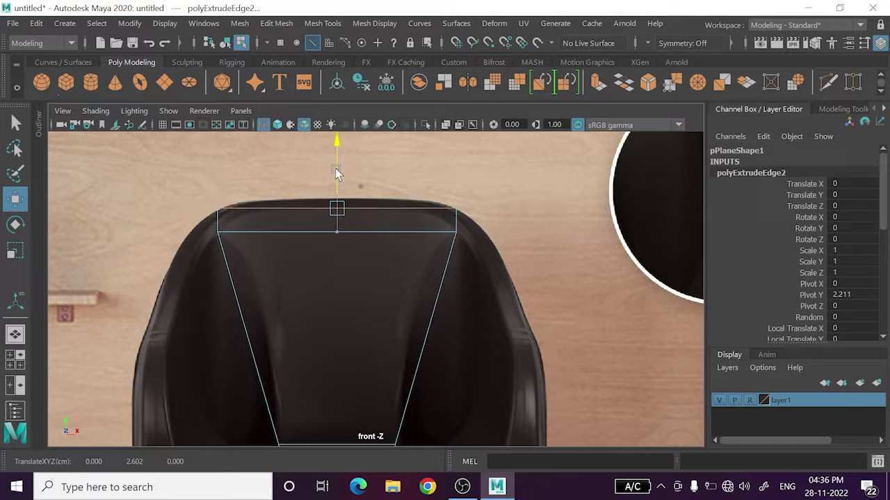
{"action": "scroll", "coordinate": [456, 229], "scroll_direction": "up", "scroll_amount": 2}
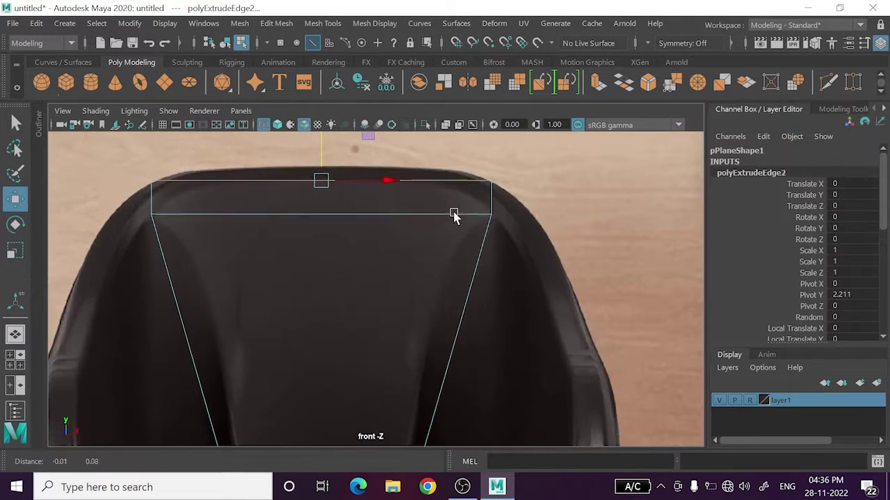
{"action": "scroll", "coordinate": [453, 236], "scroll_direction": "up", "scroll_amount": 2}
{"action": "right_click_drag", "start_coordinate": [452, 112], "coordinate": [415, 104]}
{"action": "left_click", "coordinate": [518, 87]}
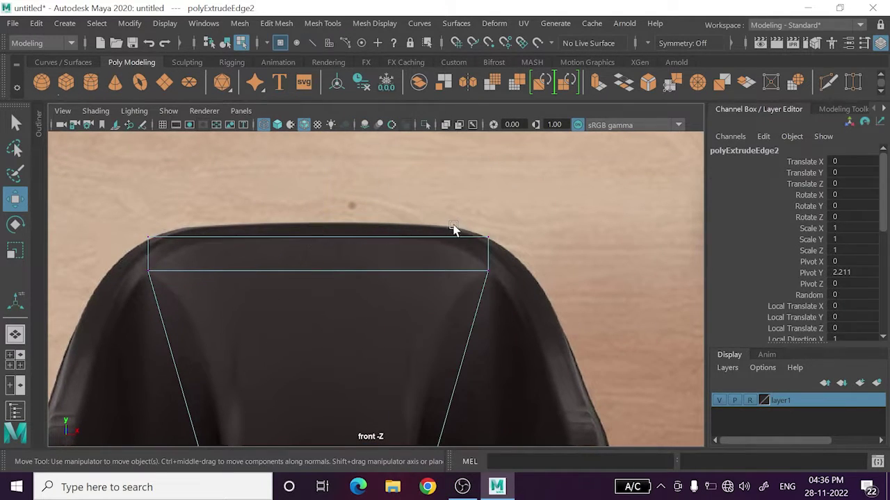
{"action": "left_click_drag", "start_coordinate": [449, 206], "coordinate": [514, 267]}
{"action": "left_click_drag", "start_coordinate": [90, 200], "coordinate": [214, 249], "text": "shift"}
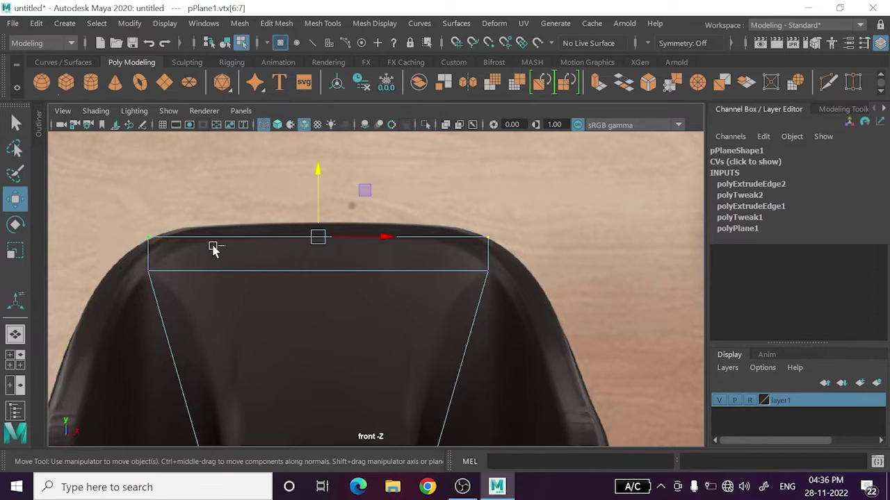
- Taper the new strip's top vertices inward and fine-tune their height
{"action": "key", "text": "r"}
{"action": "left_click_drag", "start_coordinate": [380, 239], "coordinate": [362, 241]}
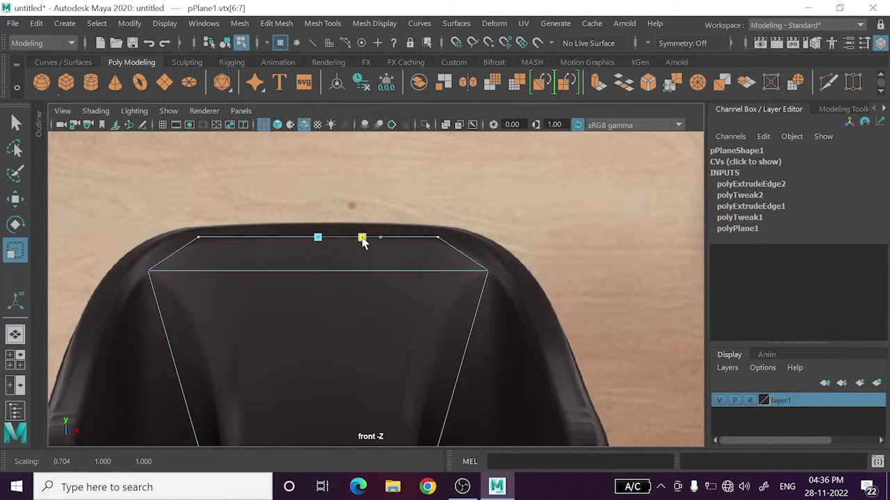
{"action": "key", "text": "w"}
{"action": "left_click_drag", "start_coordinate": [319, 194], "coordinate": [319, 201]}
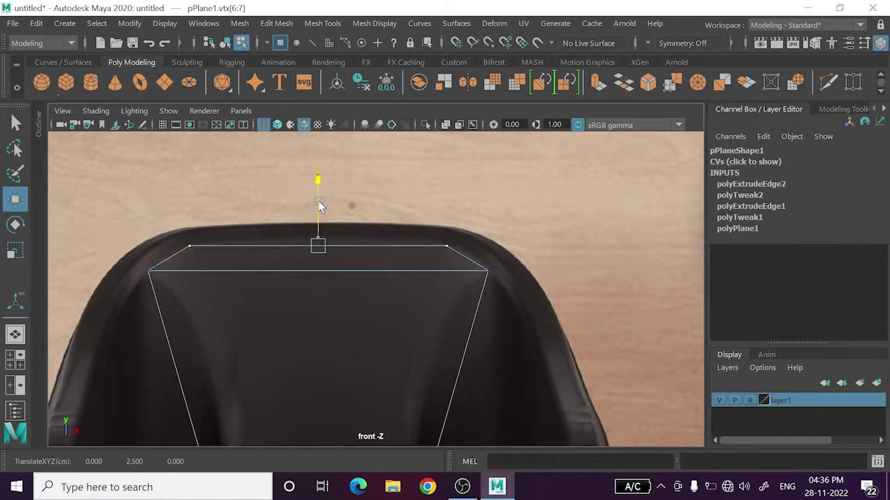
{"action": "key", "text": "r"}
{"action": "left_click_drag", "start_coordinate": [376, 240], "coordinate": [384, 249]}
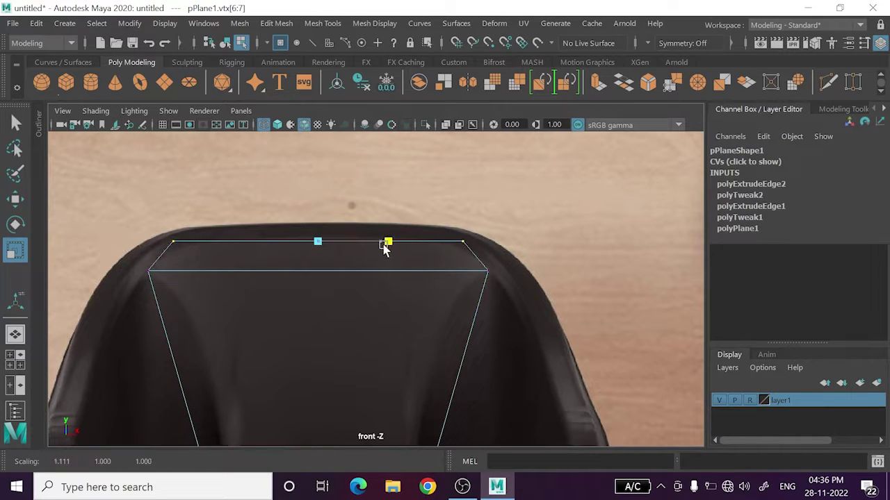
{"action": "key", "text": "w"}
{"action": "left_click_drag", "start_coordinate": [318, 202], "coordinate": [319, 201]}
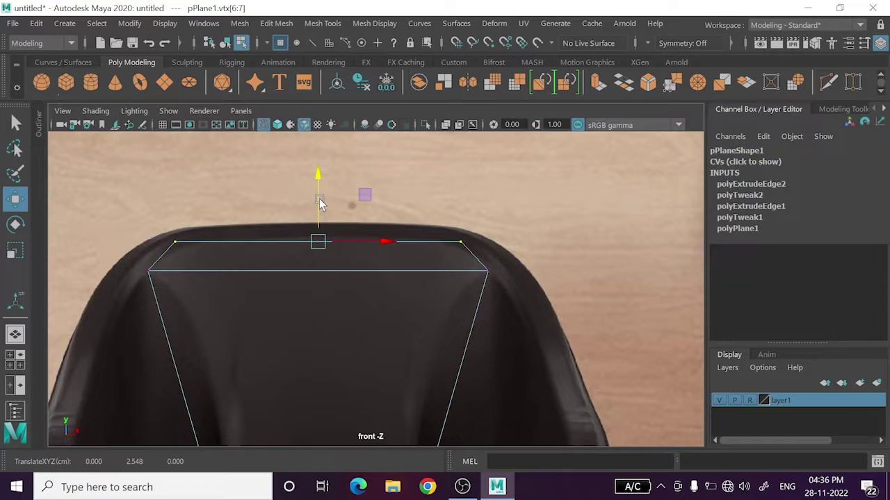
{"action": "key", "text": "r"}
{"action": "left_click_drag", "start_coordinate": [378, 241], "coordinate": [375, 243]}
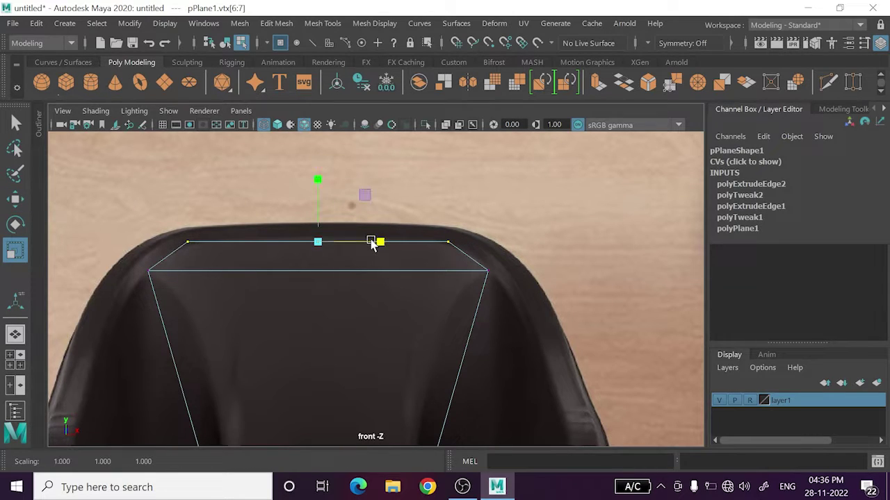
- Raise and slightly widen the strip's base vertices to follow the backrest outline
{"action": "left_click", "coordinate": [486, 271]}
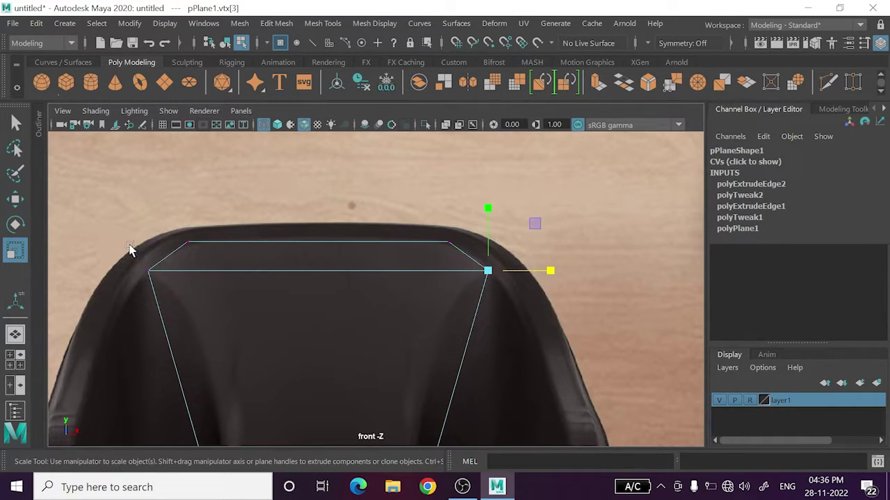
{"action": "left_click_drag", "start_coordinate": [130, 250], "coordinate": [176, 300], "text": "shift"}
{"action": "key", "text": "w"}
{"action": "left_click_drag", "start_coordinate": [315, 241], "coordinate": [318, 237]}
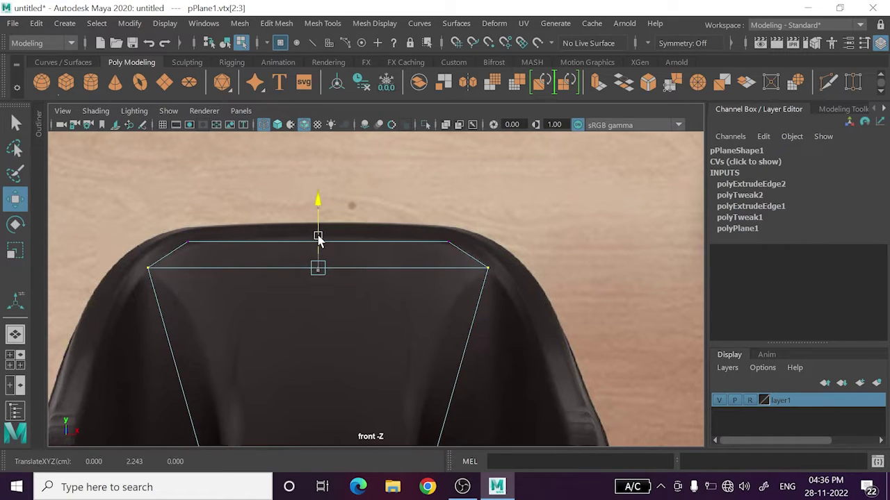
{"action": "key", "text": "r"}
{"action": "left_click_drag", "start_coordinate": [379, 266], "coordinate": [383, 270]}
- Check the side view, enlarge the perspective view, and return to whole-object selection
{"action": "scroll", "coordinate": [403, 355], "scroll_direction": "down", "scroll_amount": 3}
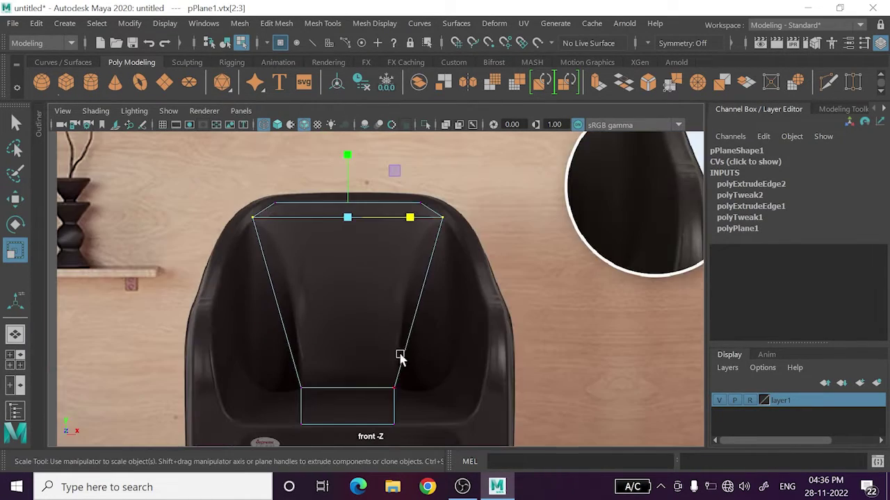
{"action": "key", "text": "space"}
{"action": "key", "text": "space"}
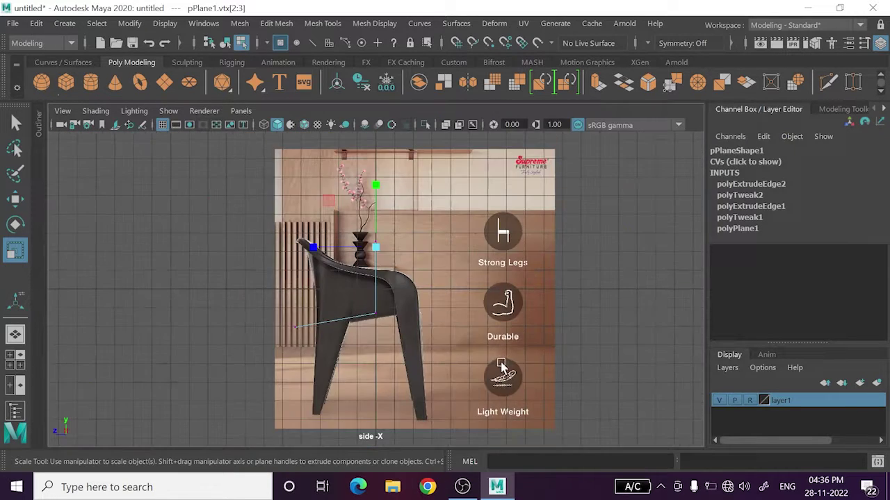
{"action": "scroll", "coordinate": [456, 345], "scroll_direction": "up", "scroll_amount": 3}
{"action": "middle_click_drag", "start_coordinate": [443, 353], "coordinate": [442, 327], "text": "alt"}
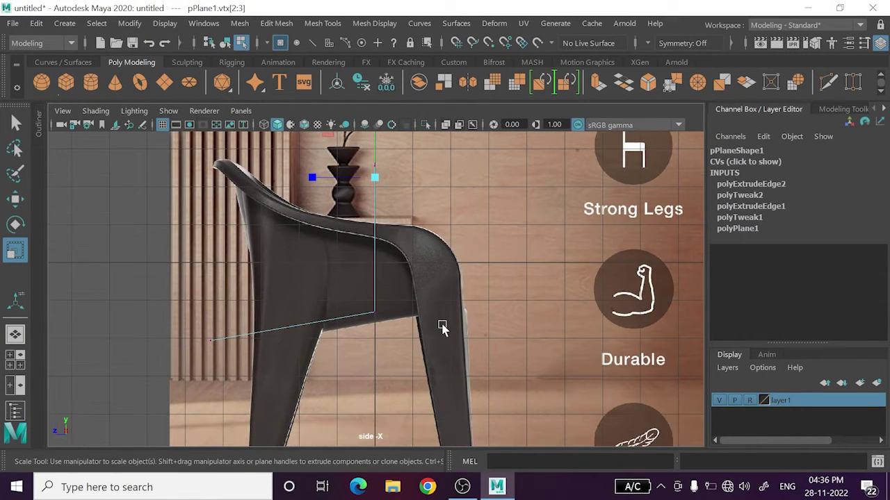
{"action": "scroll", "coordinate": [442, 326], "scroll_direction": "down", "scroll_amount": 3}
{"action": "scroll", "coordinate": [442, 326], "scroll_direction": "down", "scroll_amount": 1}
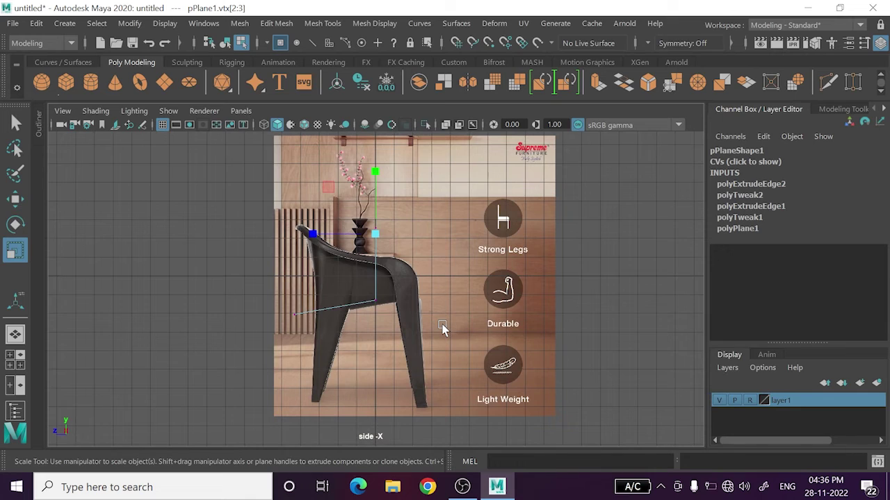
{"action": "key", "text": "space"}
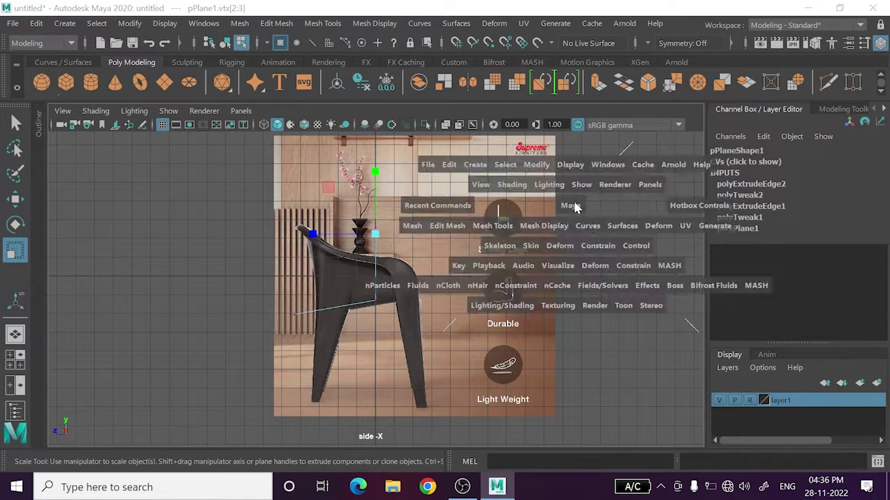
{"action": "key", "text": "space"}
{"action": "right_click_drag", "start_coordinate": [509, 205], "coordinate": [576, 78]}
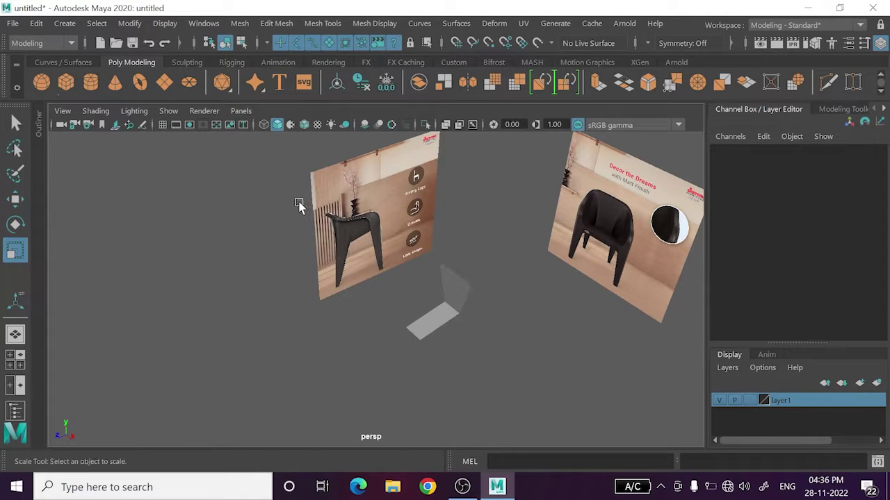
- Slide the side reference image plane along X, then set layer1 to template and then reference
{"action": "left_click", "coordinate": [358, 229]}
{"action": "key", "text": "w"}
{"action": "mouse_move", "coordinate": [417, 246]}
{"action": "left_mouse_down"}
{"action": "mouse_move", "coordinate": [631, 392]}
{"action": "mouse_move", "coordinate": [473, 364]}
{"action": "left_mouse_up"}
{"action": "left_click", "coordinate": [748, 401]}
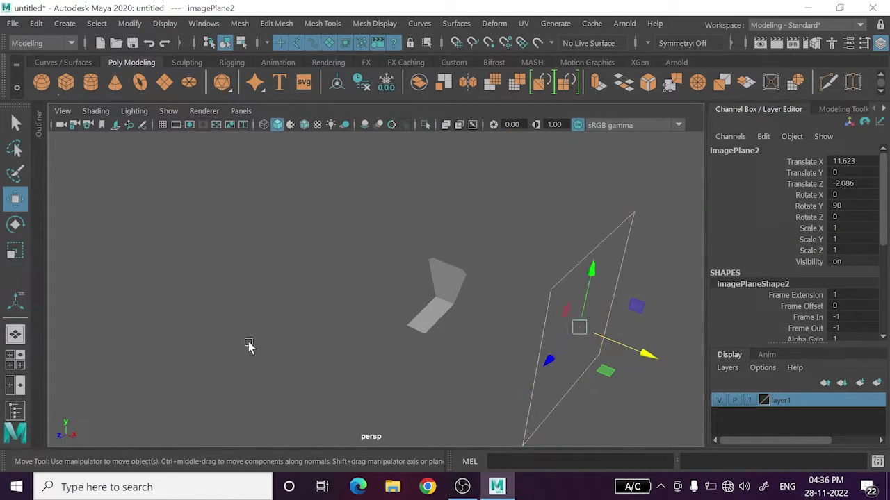
{"action": "left_click", "coordinate": [751, 401]}
- Reselect the chair-back plane, orbit around, and push the side image plane farther left
{"action": "key", "text": "space"}
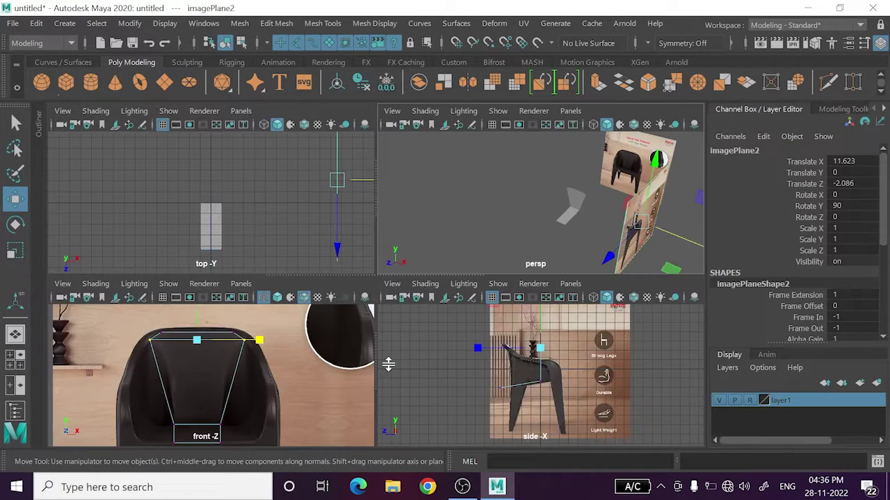
{"action": "key", "text": "space"}
{"action": "left_click", "coordinate": [348, 333]}
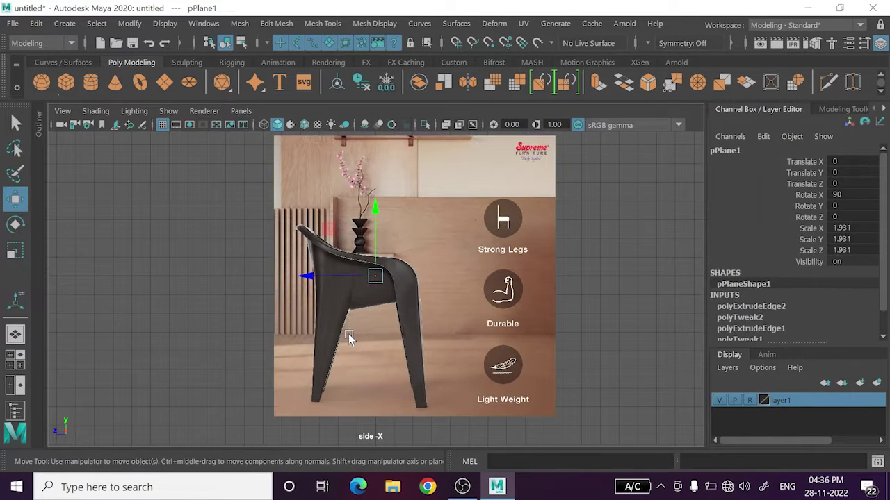
{"action": "key", "text": "space"}
{"action": "key", "text": "space"}
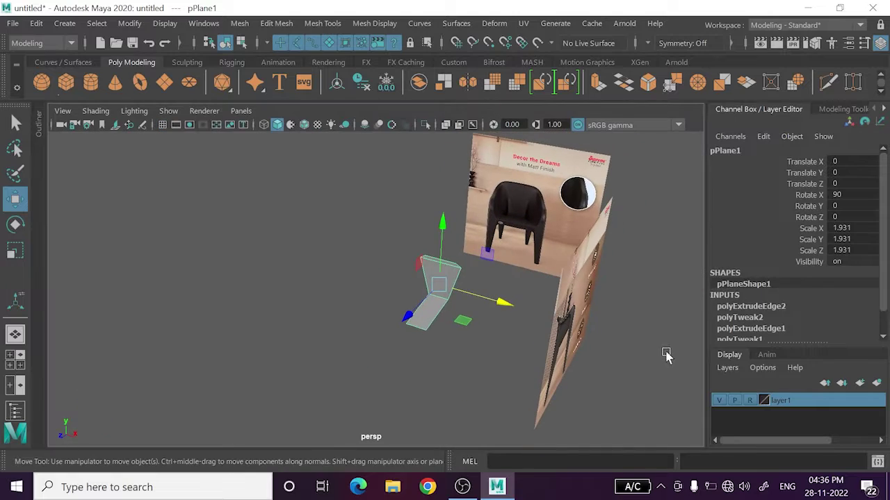
{"action": "left_click", "coordinate": [570, 322]}
{"action": "mouse_move", "coordinate": [570, 322]}
{"action": "left_mouse_down", "text": "alt"}
{"action": "mouse_move", "coordinate": [625, 360]}
{"action": "mouse_move", "coordinate": [694, 376]}
{"action": "left_mouse_up", "text": "alt"}
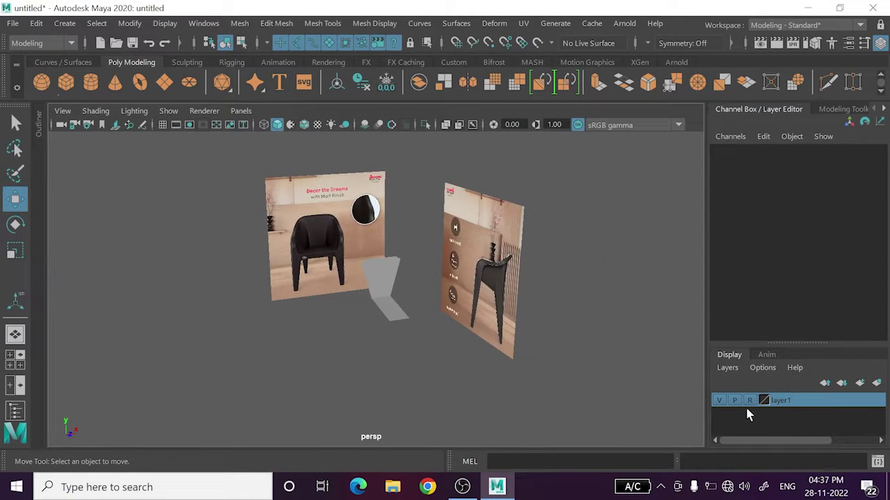
{"action": "left_click", "coordinate": [481, 272]}
{"action": "mouse_move", "coordinate": [482, 272]}
{"action": "left_mouse_down", "text": "alt"}
{"action": "mouse_move", "coordinate": [513, 312]}
{"action": "mouse_move", "coordinate": [314, 291]}
{"action": "left_mouse_up", "text": "alt"}
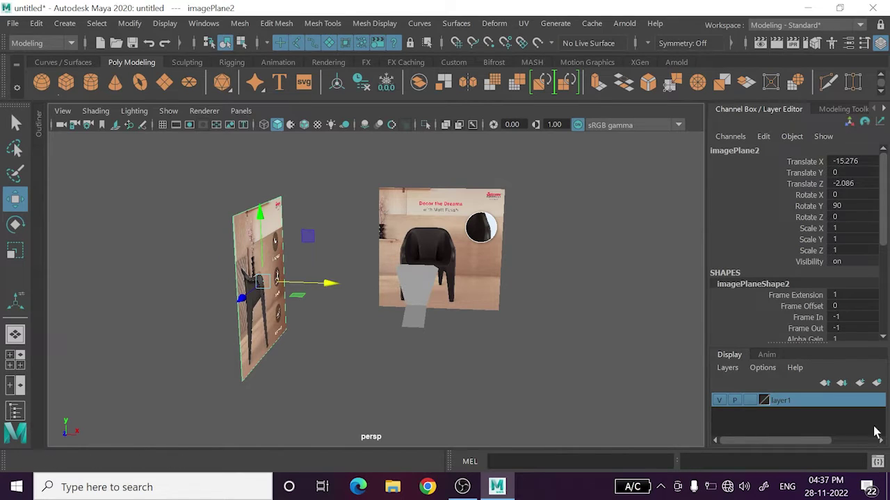
- Select the chair-back plane, review the perspective view, and end with the side view maximized
{"action": "key", "text": "space"}
{"action": "key", "text": "space"}
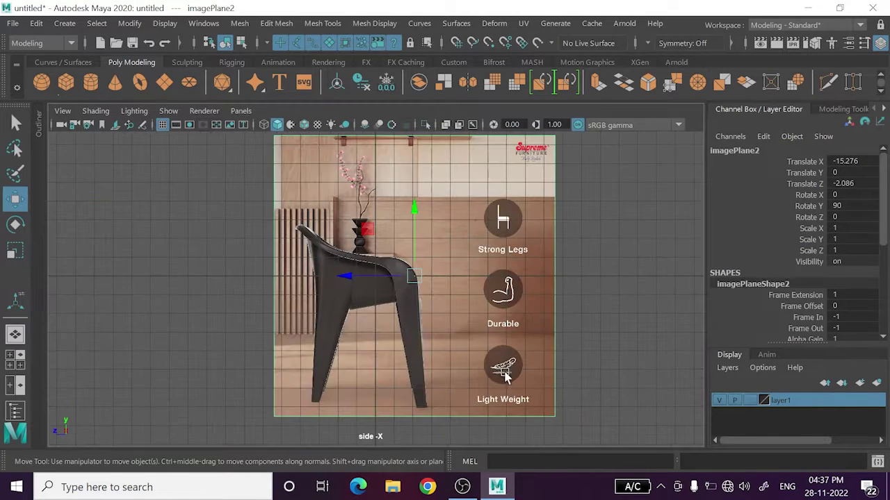
{"action": "key", "text": "space"}
{"action": "key", "text": "space"}
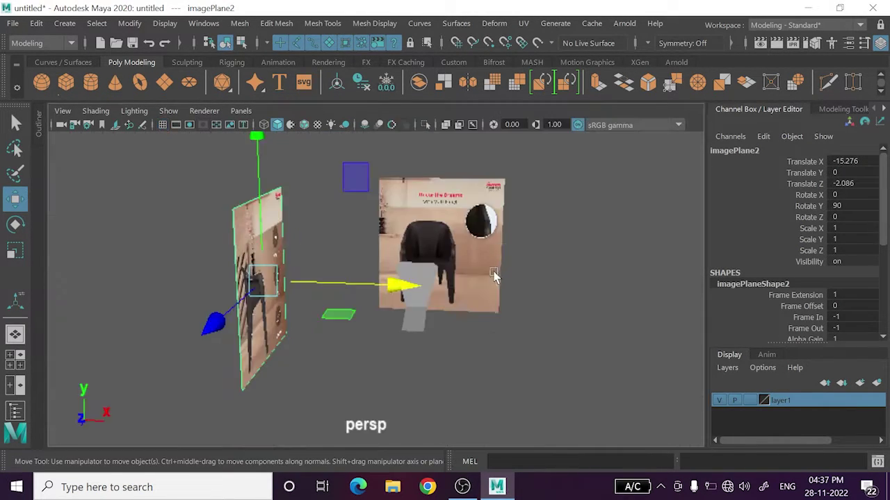
{"action": "left_click", "coordinate": [415, 316]}
{"action": "key", "text": "space"}
{"action": "key", "text": "space"}
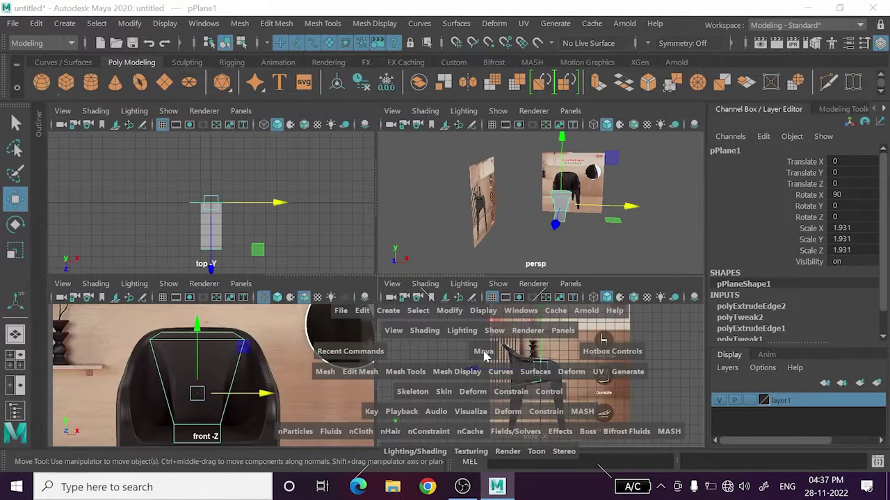
{"action": "scroll", "coordinate": [419, 318], "scroll_direction": "up", "scroll_amount": 2}
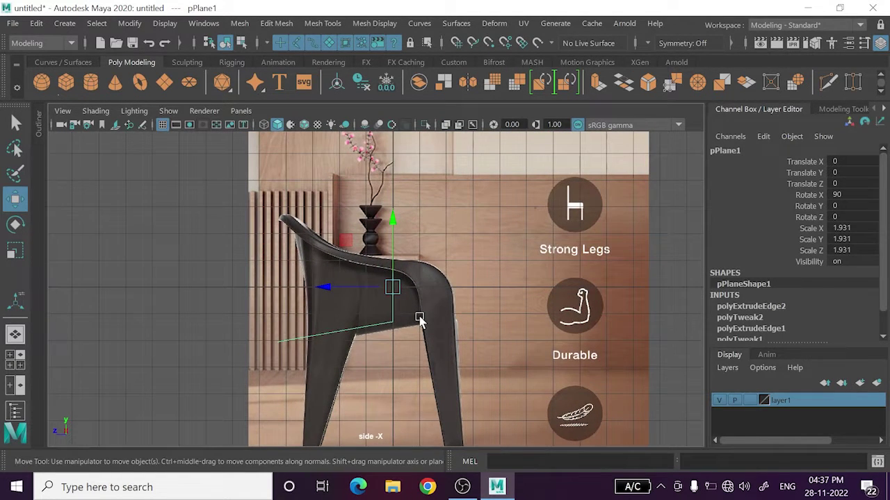
{"action": "key", "text": "space"}
{"action": "mouse_move", "coordinate": [489, 273]}
{"action": "left_mouse_down", "text": "alt"}
{"action": "mouse_move", "coordinate": [368, 271]}
{"action": "mouse_move", "coordinate": [211, 341]}
{"action": "left_mouse_up", "text": "alt"}
{"action": "key", "text": "space"}
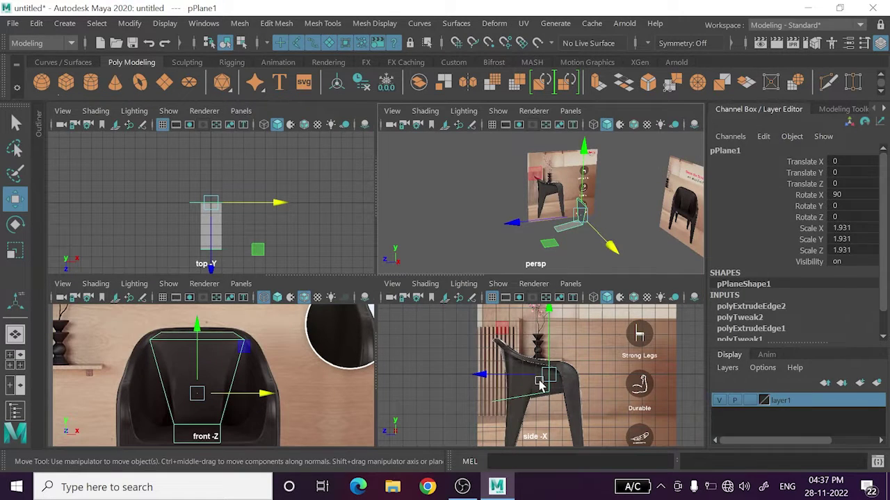
{"action": "key", "text": "space"}
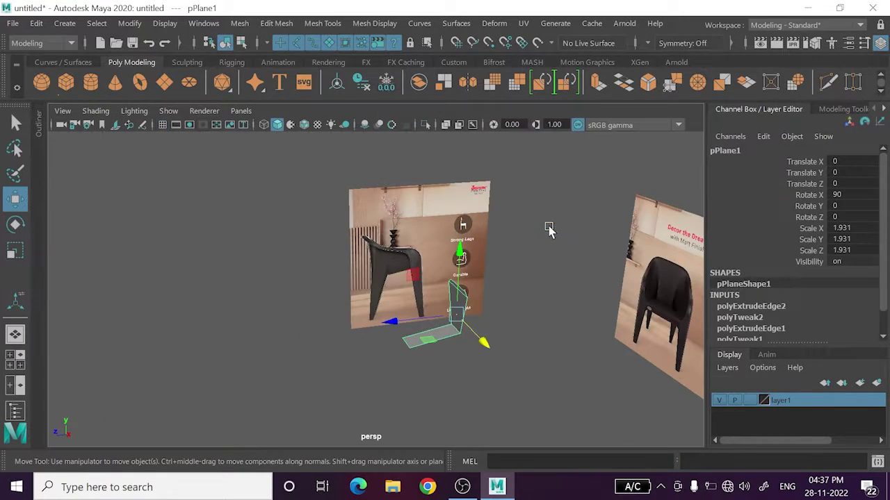
{"action": "key", "text": "space"}
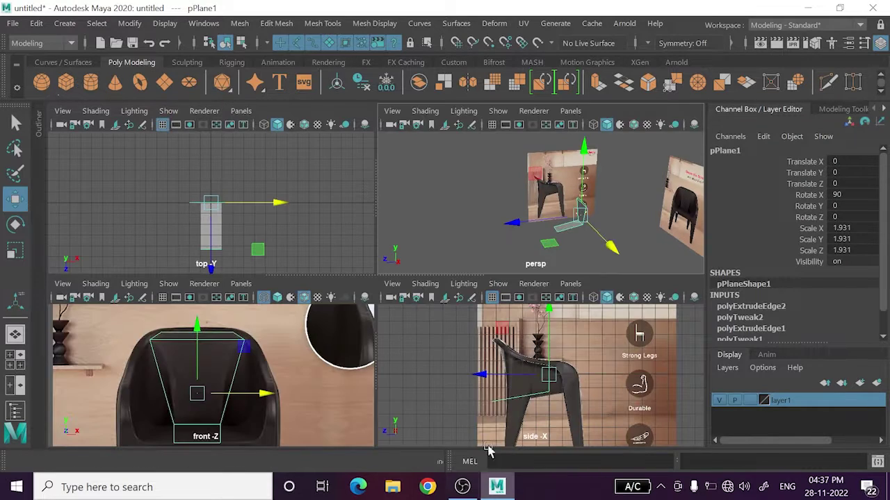
{"action": "key", "text": "space"}
- Rotate the chair-back plane around Y to Rotate Y -180
{"action": "key", "text": "e"}
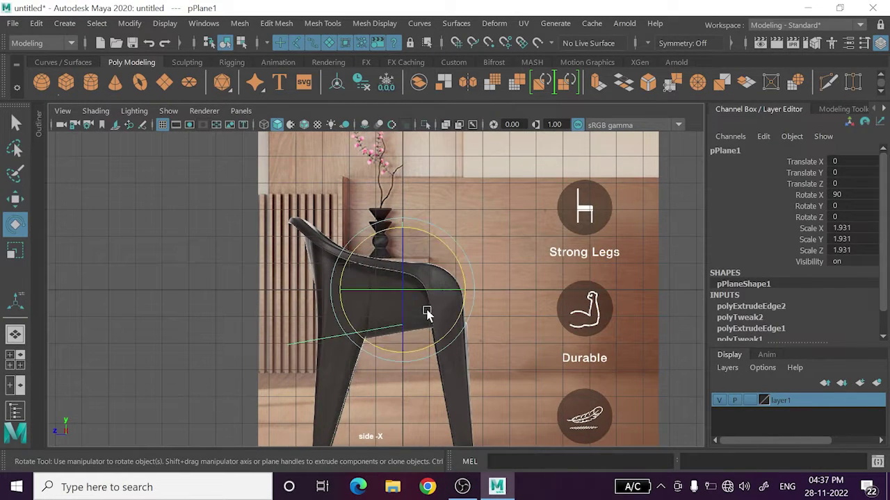
{"action": "left_click_drag", "start_coordinate": [441, 294], "coordinate": [341, 290]}
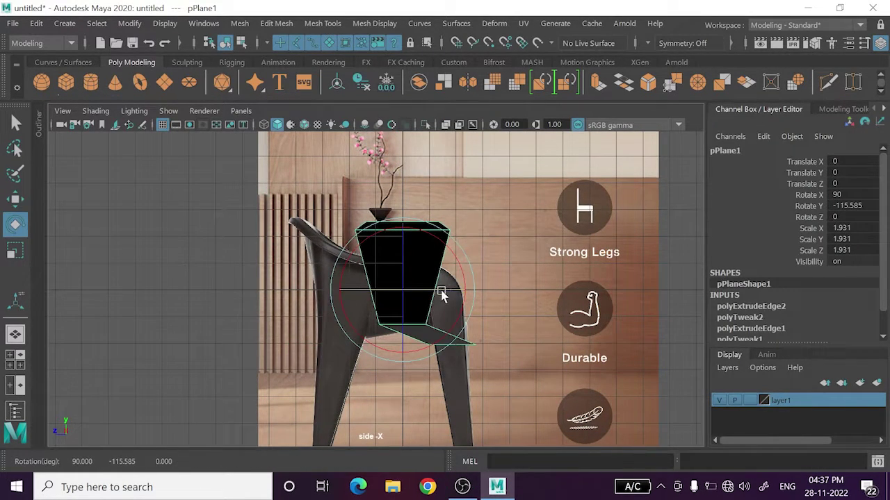
{"action": "left_click_drag", "start_coordinate": [440, 294], "coordinate": [421, 291]}
{"action": "type", "text": "-18"}
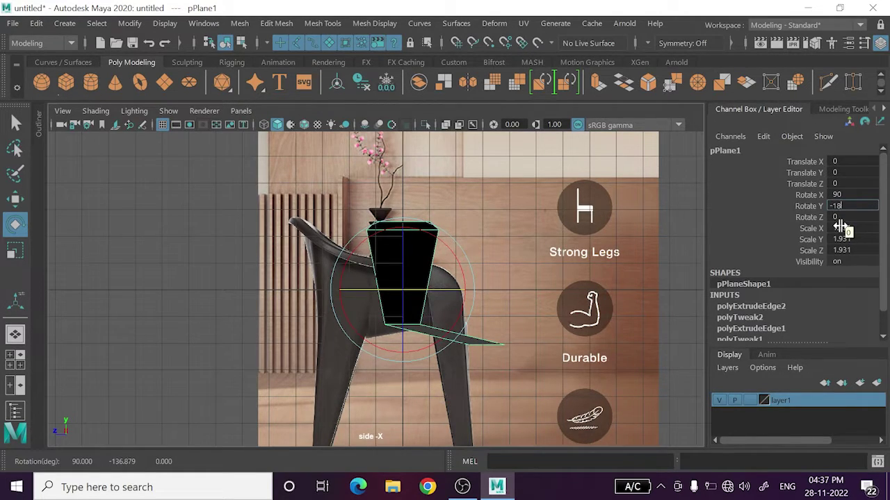
{"action": "type", "text": "0"}
{"action": "key", "text": "Return"}
- Set layer1 to reference and reselect the chair-back plane with the Move tool
{"action": "left_click", "coordinate": [544, 308]}
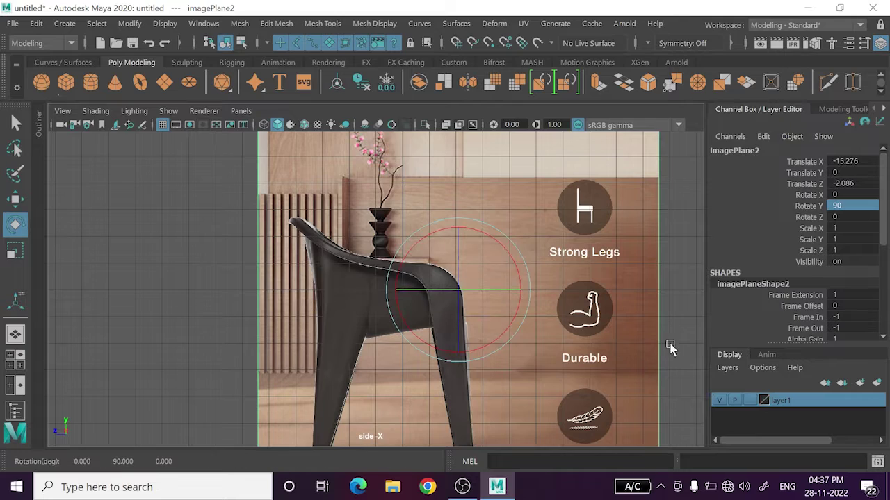
{"action": "key", "text": "ctrl+z"}
{"action": "left_click", "coordinate": [556, 327]}
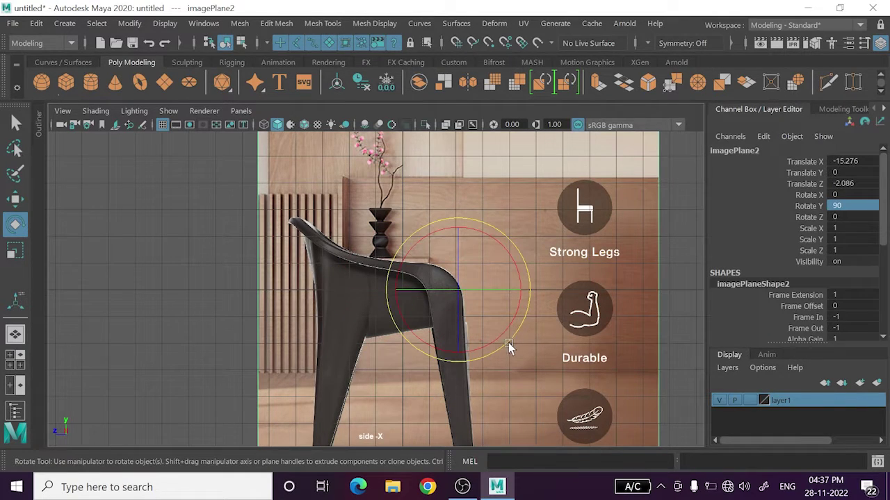
{"action": "left_click", "coordinate": [750, 401]}
{"action": "left_click", "coordinate": [369, 422]}
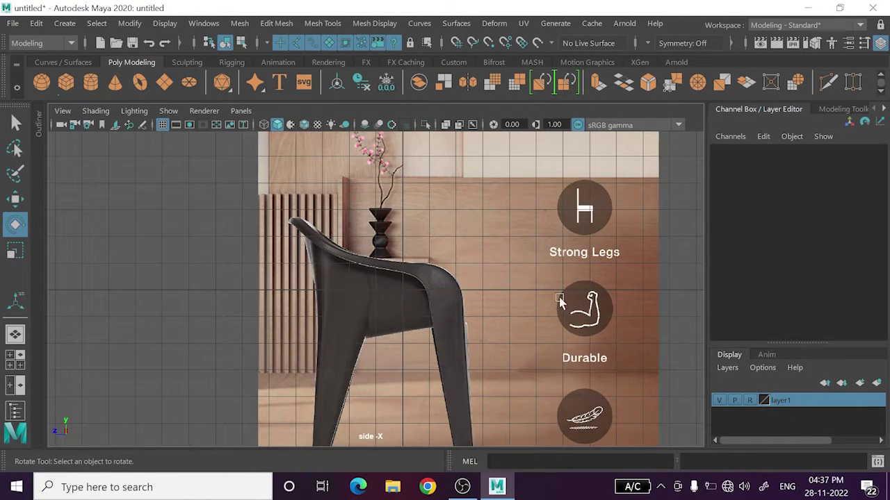
{"action": "left_click", "coordinate": [415, 414]}
{"action": "key", "text": "w"}
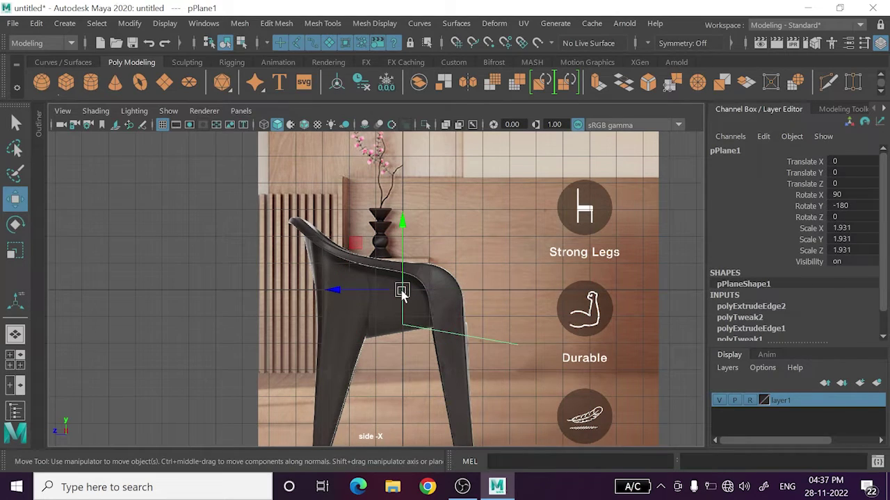
- Switch to shaded display so the plane renders solid, return to four views, and deselect the side image
{"action": "key", "text": "space"}
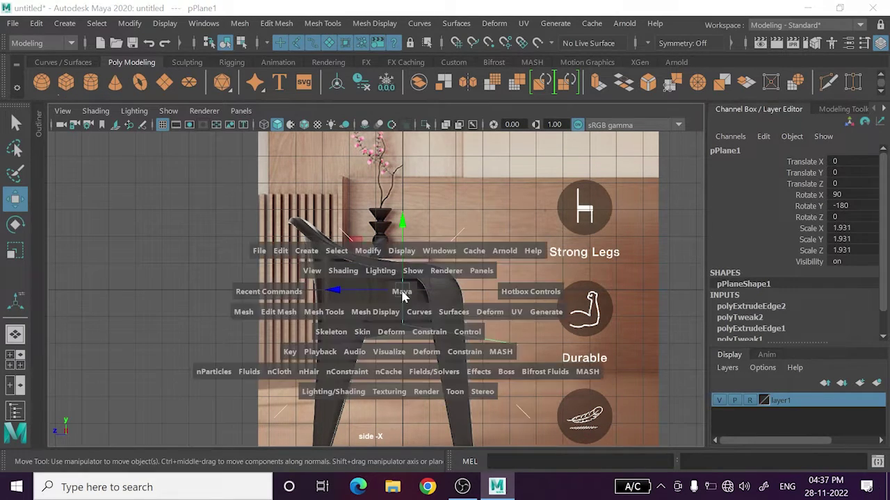
{"action": "key", "text": "space"}
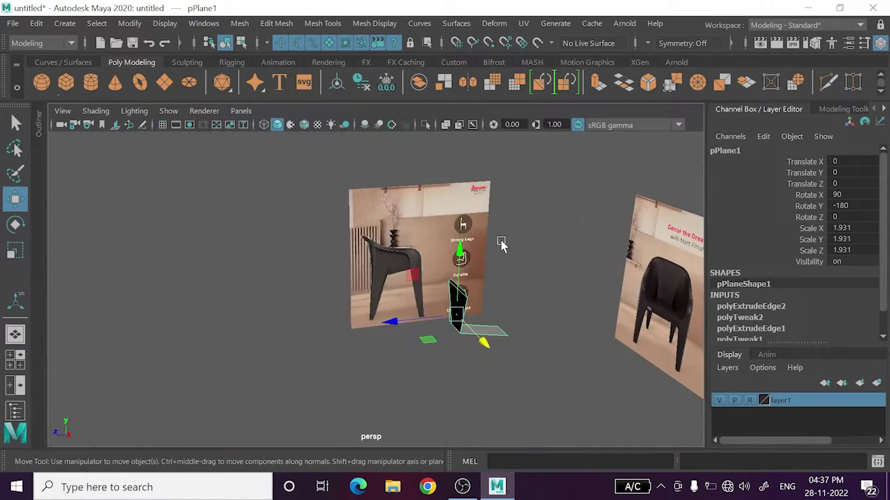
{"action": "mouse_move", "coordinate": [502, 246]}
{"action": "left_mouse_down", "text": "alt"}
{"action": "mouse_move", "coordinate": [483, 340]}
{"action": "mouse_move", "coordinate": [526, 348]}
{"action": "left_mouse_up", "text": "alt"}
{"action": "key", "text": "space"}
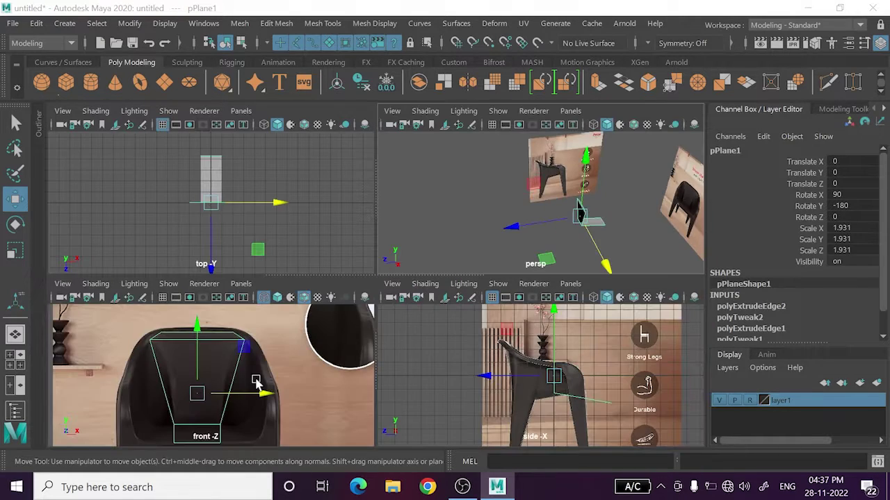
{"action": "key", "text": "space"}
{"action": "key", "text": "5"}
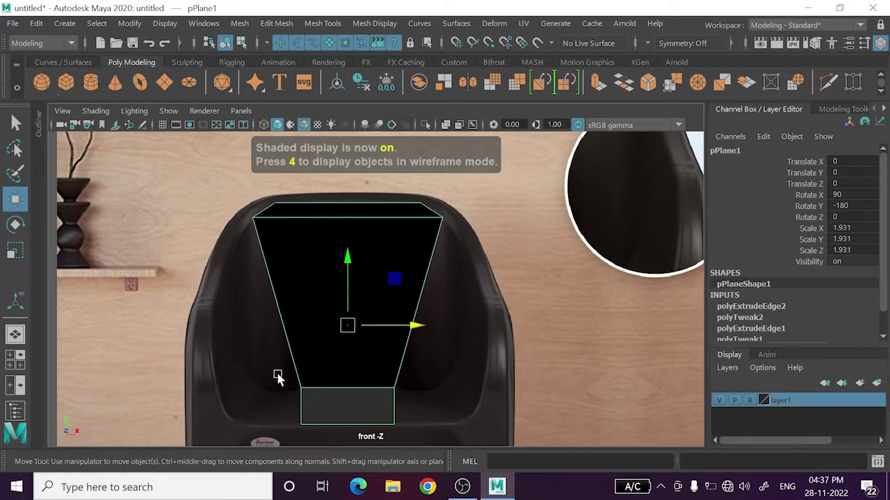
{"action": "key", "text": "space"}
{"action": "key", "text": "space"}
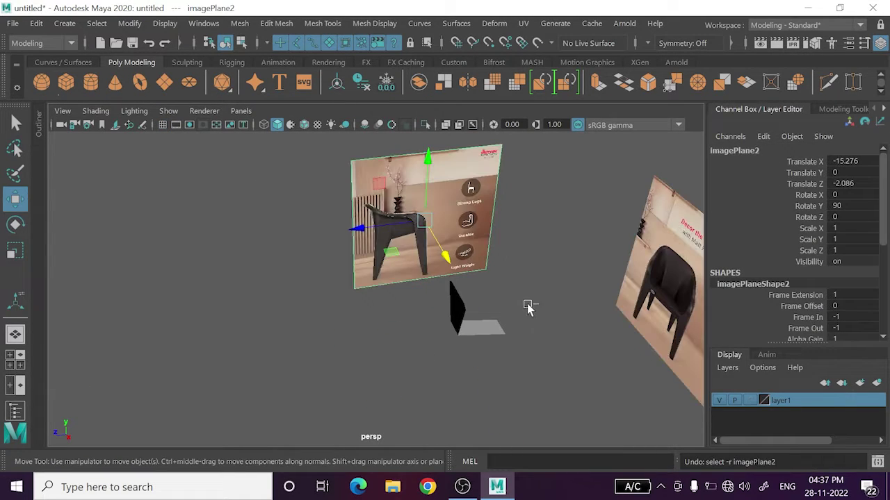
{"action": "key", "text": "space"}
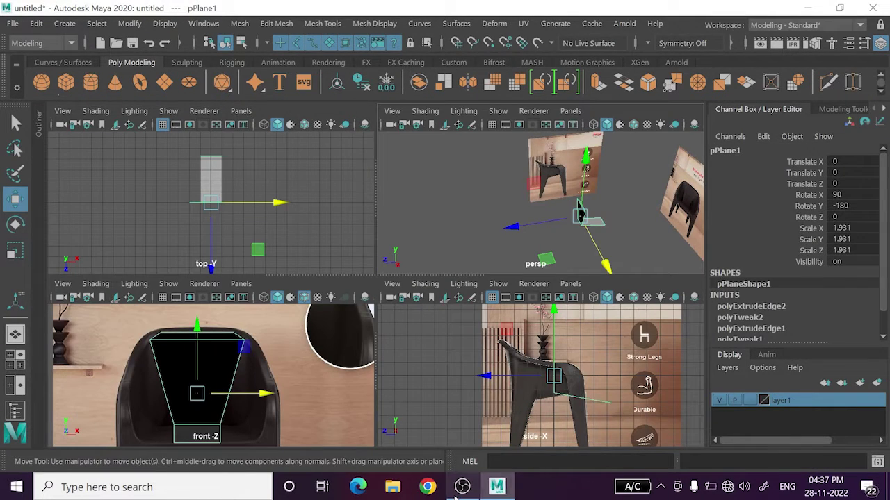
{"action": "left_click", "coordinate": [462, 487]}
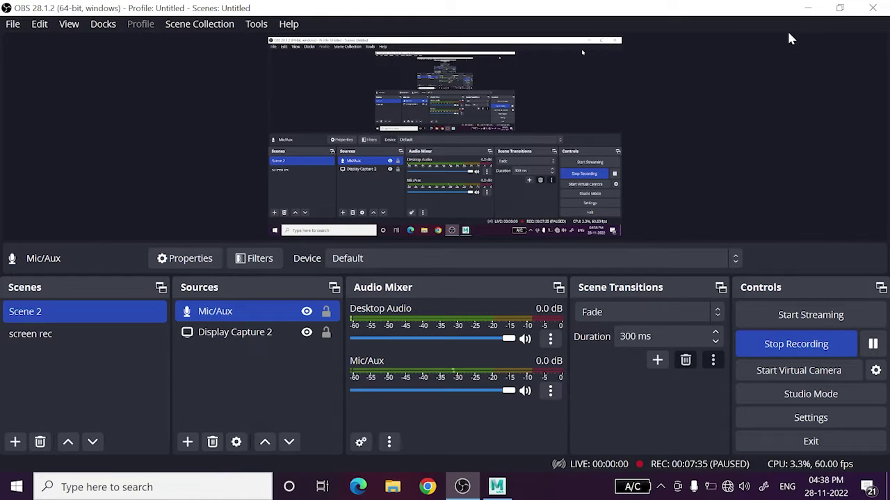
{"action": "left_click", "coordinate": [804, 10]}
{"action": "left_click", "coordinate": [520, 183]}
- Rotate the side reference image plane to Rotate Y -90 and set layer1 to reference
{"action": "left_click", "coordinate": [609, 204]}
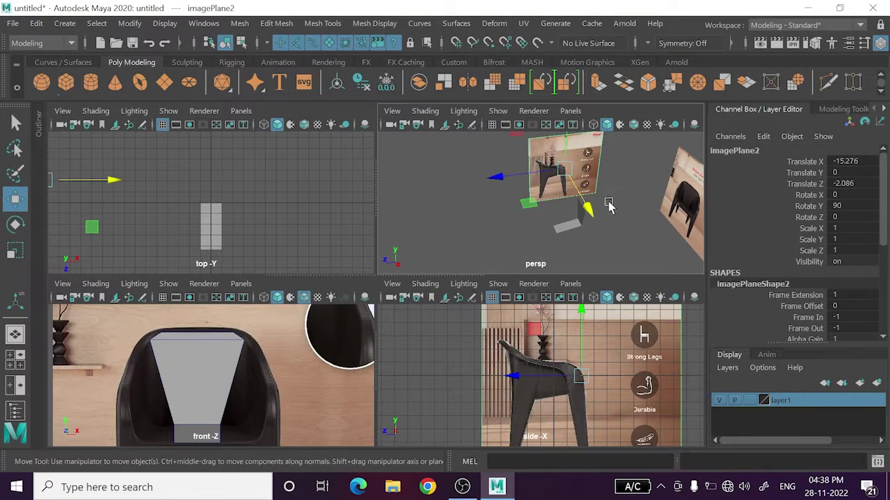
{"action": "key", "text": "e"}
{"action": "mouse_move", "coordinate": [584, 236]}
{"action": "left_mouse_down"}
{"action": "mouse_move", "coordinate": [483, 243]}
{"action": "mouse_move", "coordinate": [584, 236]}
{"action": "mouse_move", "coordinate": [533, 231]}
{"action": "left_mouse_up"}
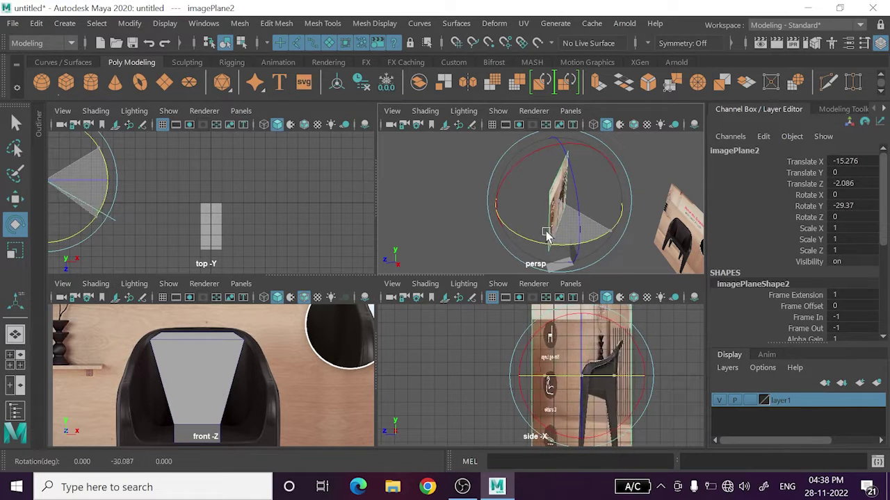
{"action": "left_click_drag", "start_coordinate": [534, 231], "coordinate": [494, 212]}
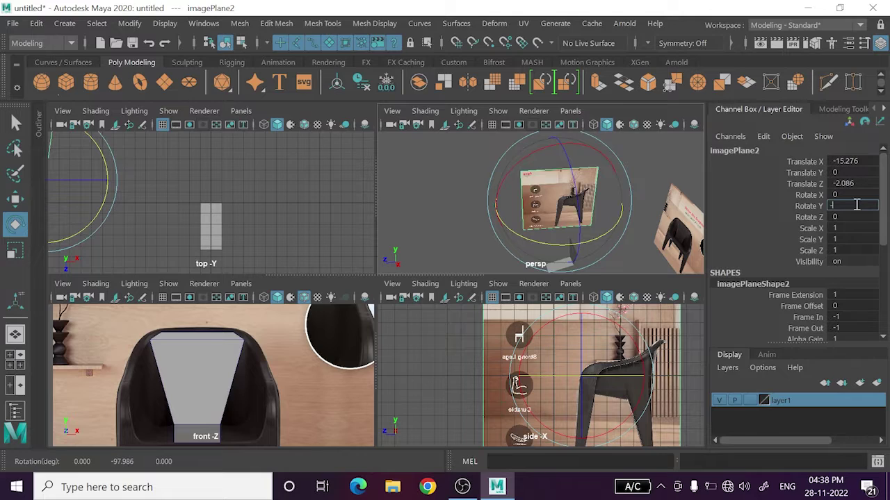
{"action": "type", "text": "90"}
{"action": "key", "text": "Return"}
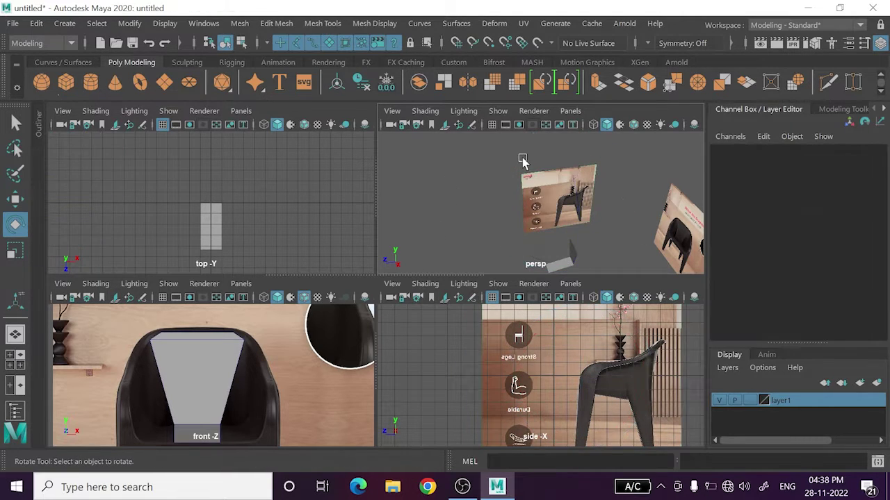
{"action": "double_click", "coordinate": [750, 402]}
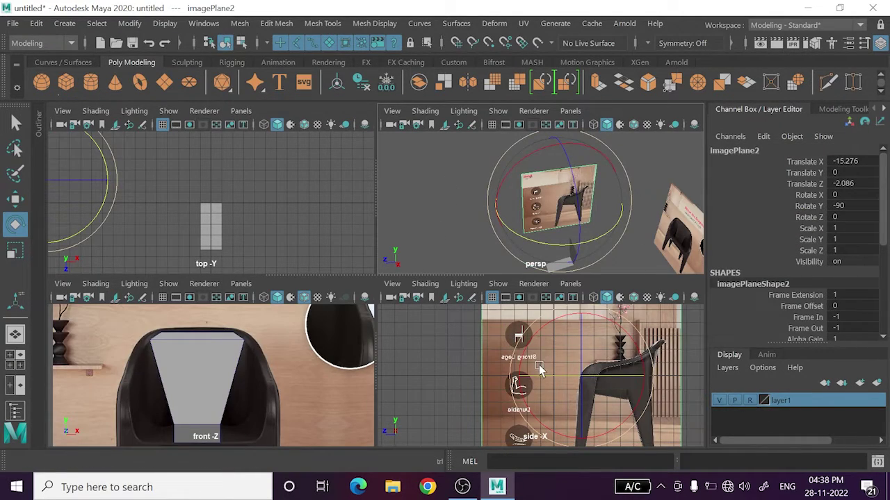
- Reselect the side image plane with the Move tool in the maximized side view
{"action": "key", "text": "space"}
{"action": "left_click", "coordinate": [608, 321]}
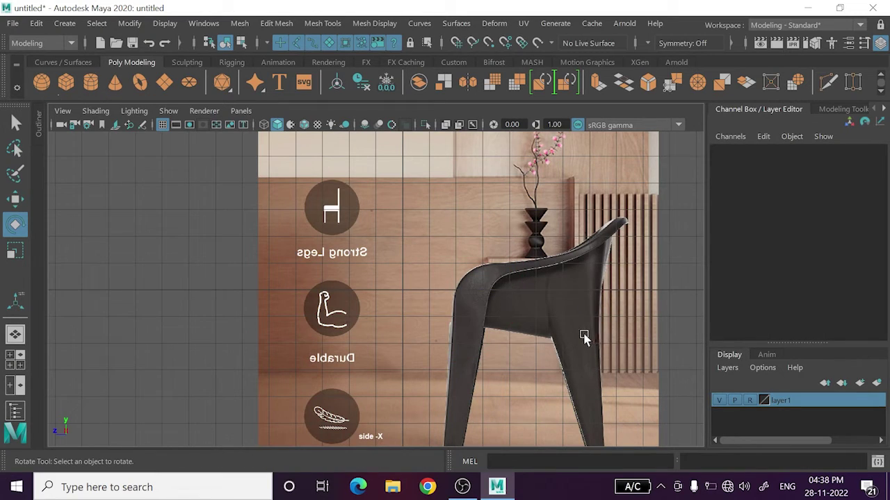
{"action": "key", "text": "w"}
{"action": "key", "text": "space"}
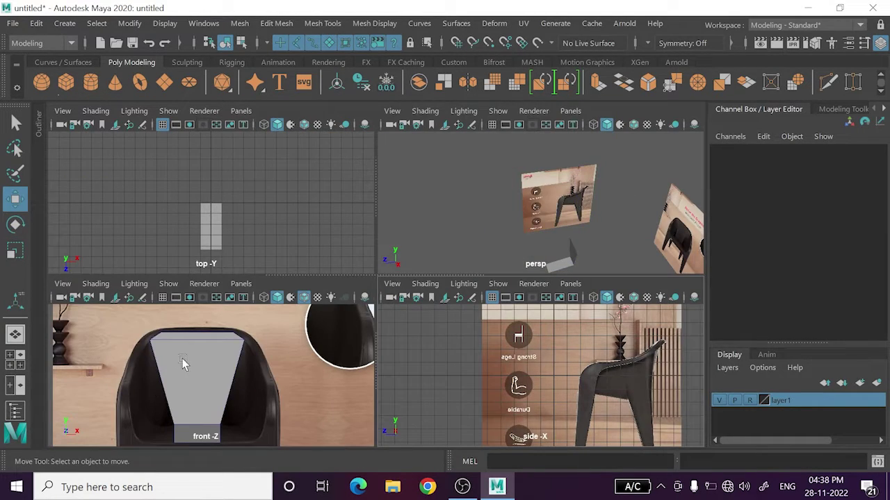
{"action": "left_click", "coordinate": [182, 363]}
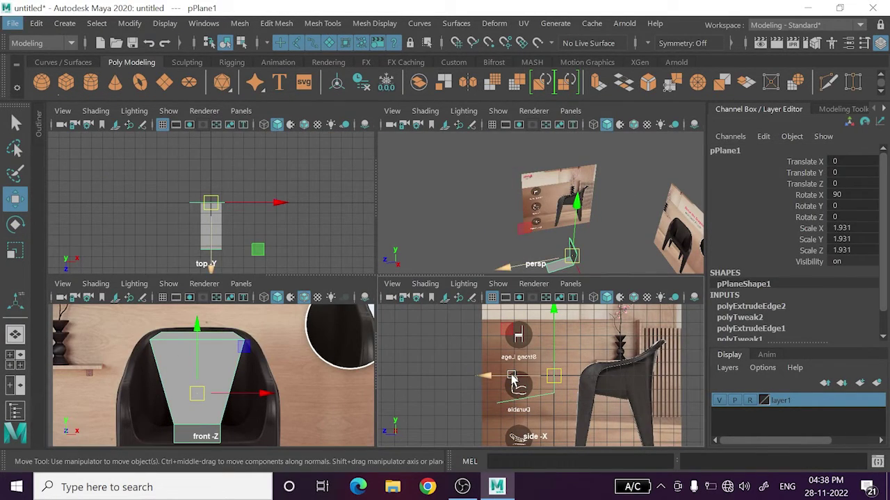
{"action": "left_click", "coordinate": [598, 392]}
{"action": "key", "text": "space"}
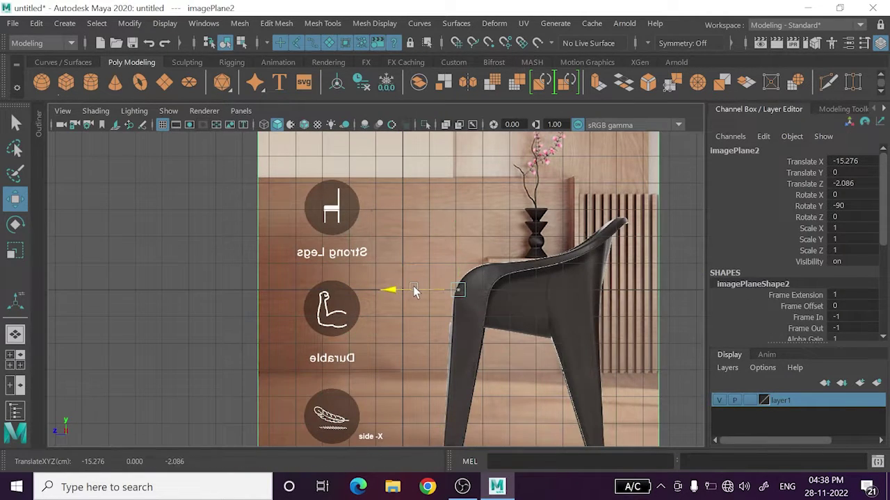
- Drag the side image plane along Z to Translate Z 4.923, aligning the chair with pPlane1
{"action": "mouse_move", "coordinate": [406, 290]}
{"action": "left_mouse_down"}
{"action": "mouse_move", "coordinate": [279, 291]}
{"action": "mouse_move", "coordinate": [369, 281]}
{"action": "mouse_move", "coordinate": [313, 274]}
{"action": "left_mouse_up"}
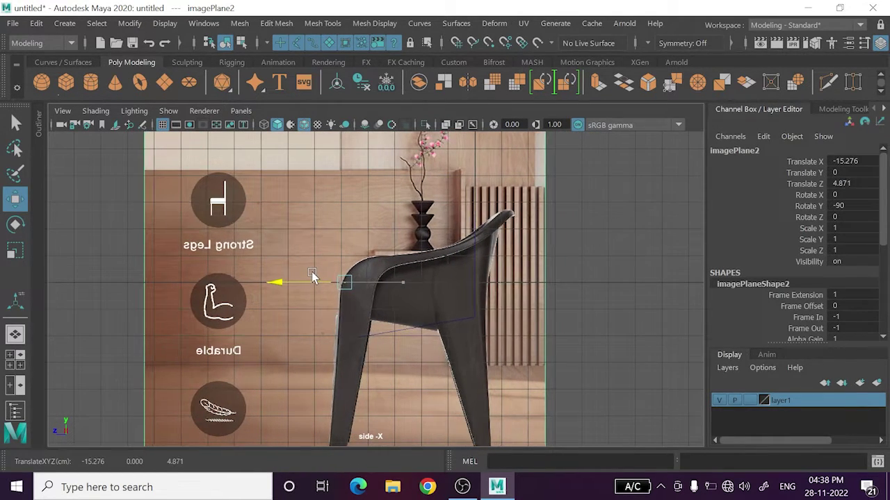
{"action": "left_click_drag", "start_coordinate": [313, 274], "coordinate": [310, 273]}
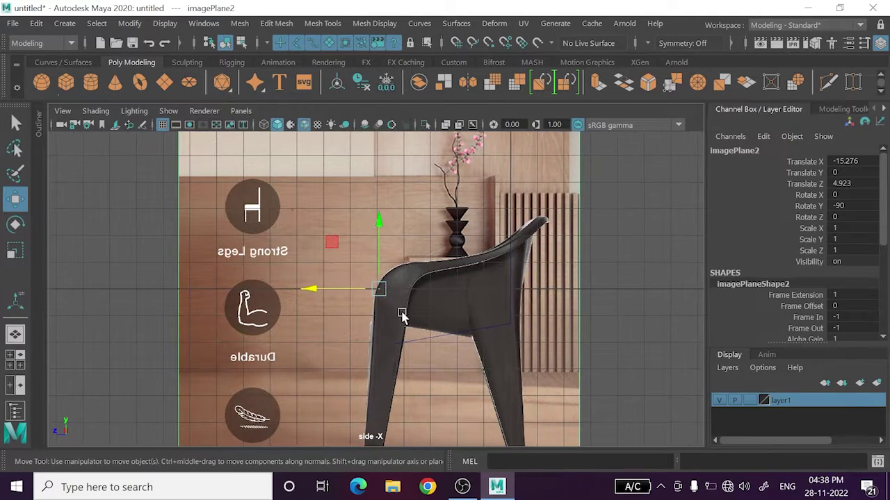
{"action": "left_click", "coordinate": [446, 373]}
- In the front view, set layer1 to reference and select the plane's two bottom vertices
{"action": "key", "text": "space"}
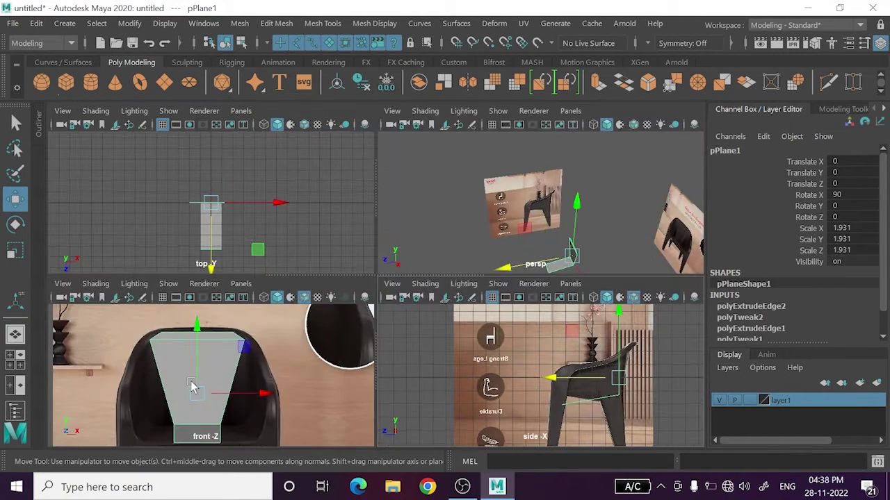
{"action": "key", "text": "space"}
{"action": "right_click_drag", "start_coordinate": [361, 378], "coordinate": [300, 114]}
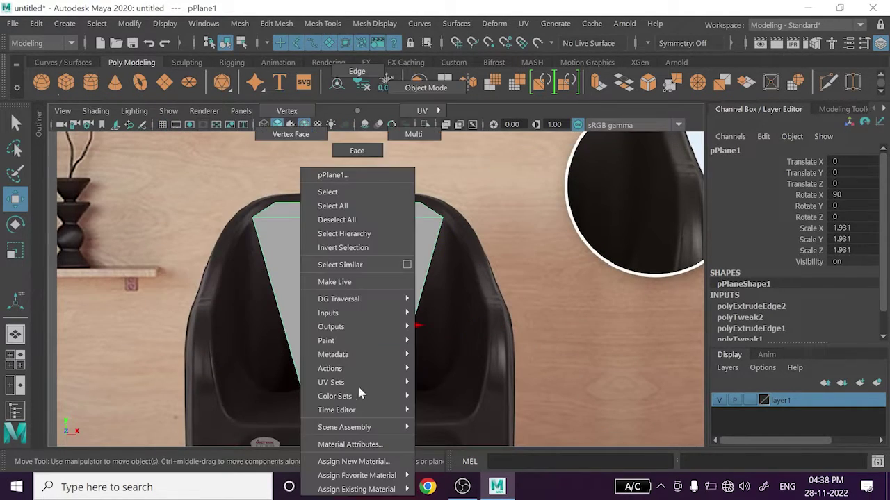
{"action": "left_click", "coordinate": [754, 401]}
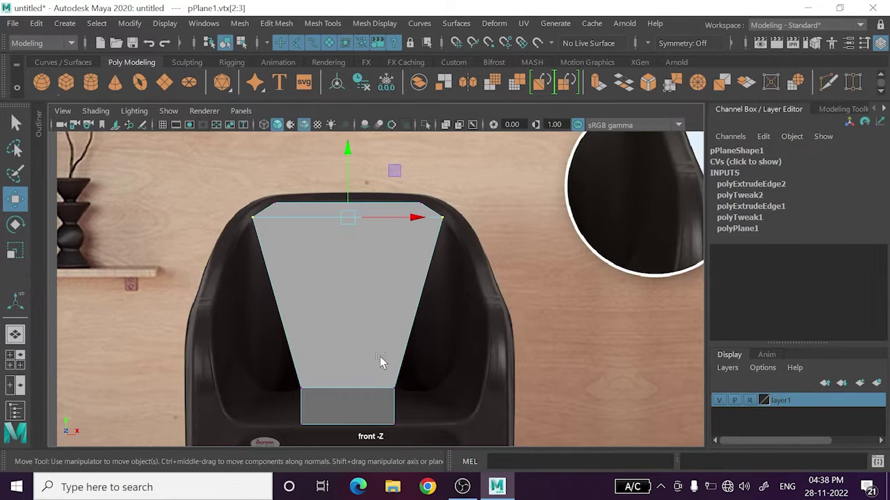
{"action": "middle_click_drag", "start_coordinate": [381, 364], "coordinate": [396, 304], "text": "alt"}
{"action": "left_click_drag", "start_coordinate": [299, 377], "coordinate": [518, 359]}
- Raise the bottom vertices in the side view, then undo that move
{"action": "key", "text": "space"}
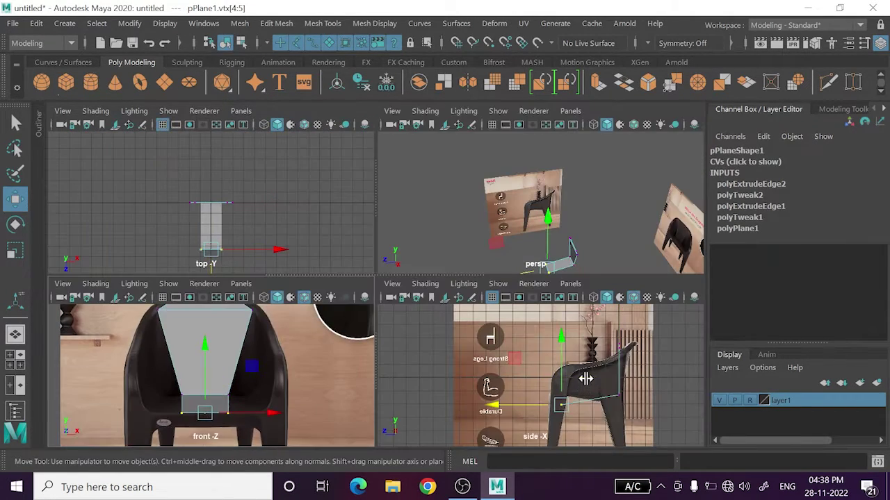
{"action": "key", "text": "space"}
{"action": "left_click_drag", "start_coordinate": [418, 309], "coordinate": [426, 276]}
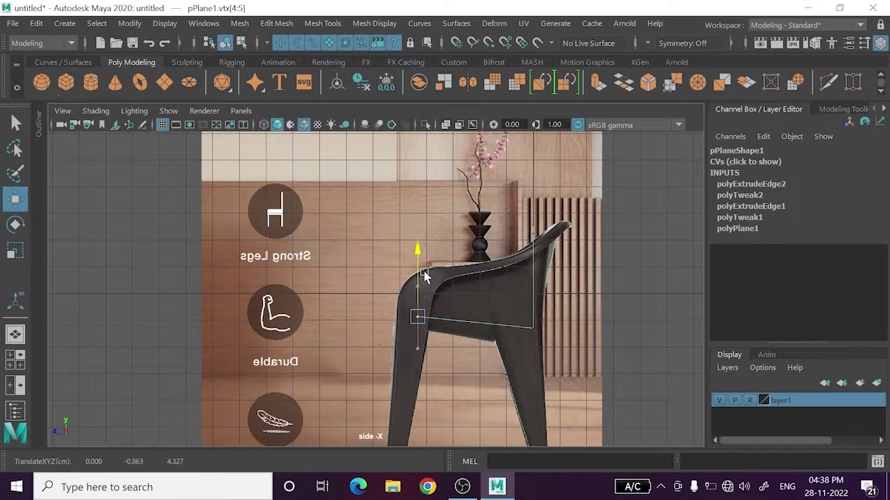
{"action": "key", "text": "space"}
{"action": "key", "text": "space"}
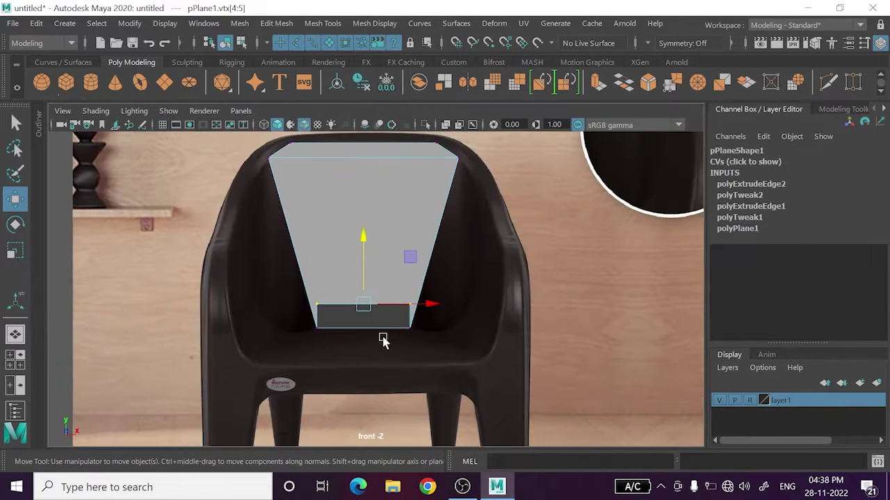
{"action": "key", "text": "ctrl+z"}
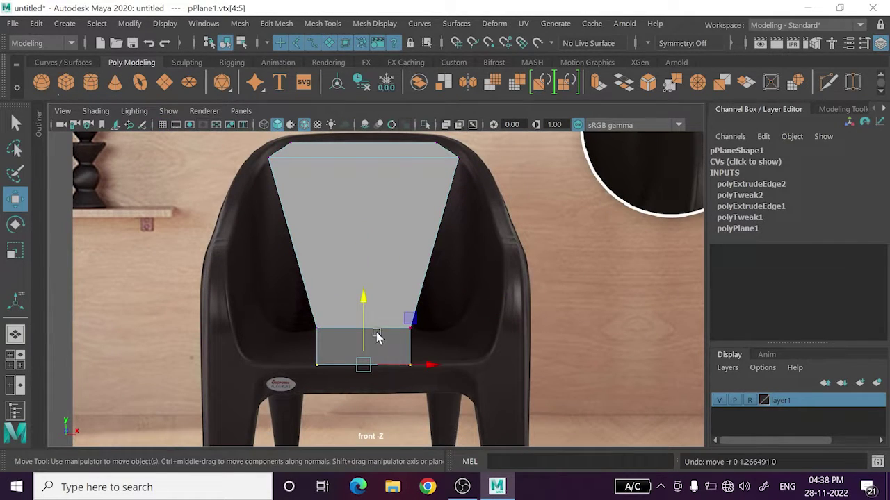
{"action": "key", "text": "space"}
{"action": "key", "text": "space"}
{"action": "key", "text": "space"}
{"action": "key", "text": "space"}
- Show the mesh as wireframe, switch to edge selection, and try a cut before cancelling it
{"action": "key", "text": "4"}
{"action": "scroll", "coordinate": [321, 318], "scroll_direction": "up", "scroll_amount": 2}
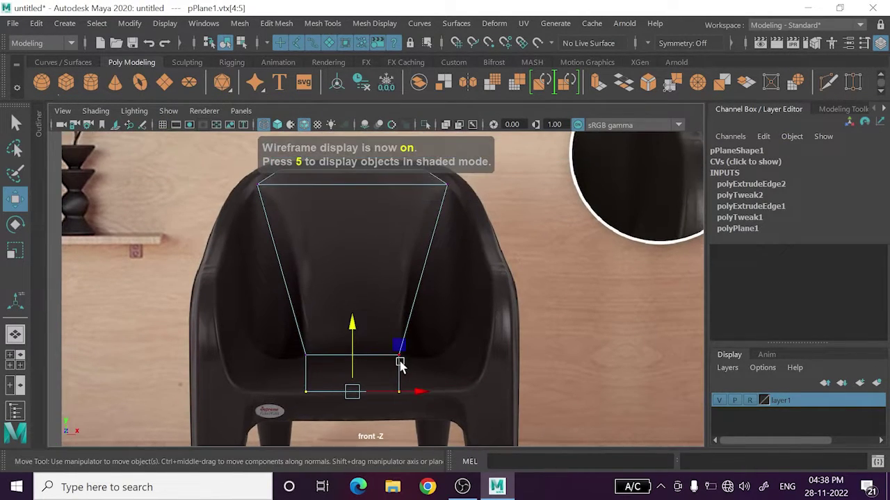
{"action": "right_click", "coordinate": [399, 111]}
{"action": "right_click_drag", "start_coordinate": [408, 115], "coordinate": [400, 71]}
{"action": "middle_click_drag", "start_coordinate": [366, 312], "coordinate": [360, 341], "text": "alt"}
{"action": "left_click", "coordinate": [347, 201]}
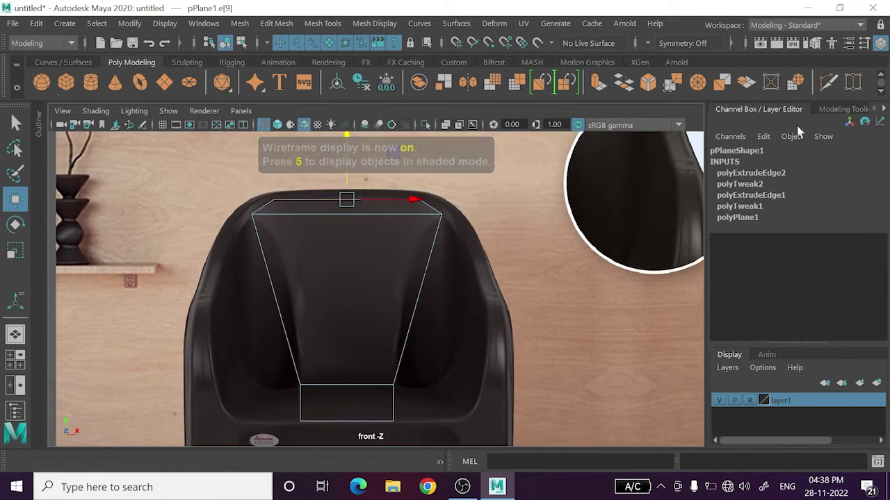
{"action": "left_click", "coordinate": [827, 82]}
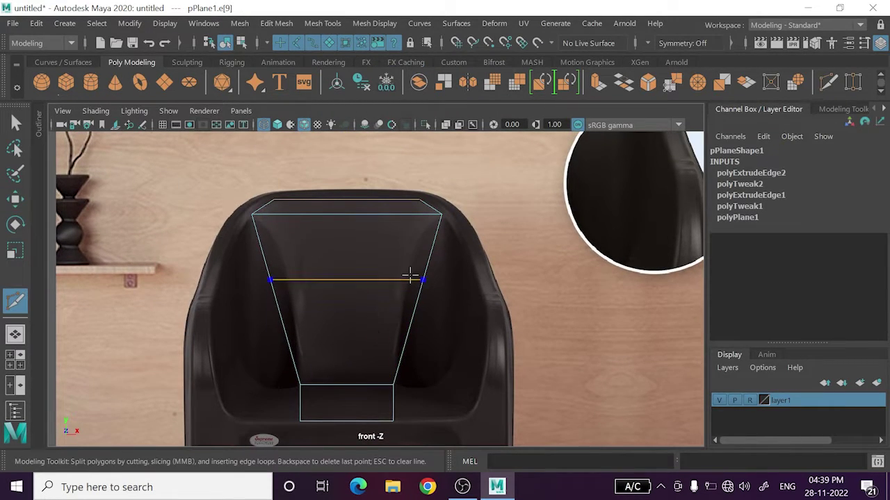
{"action": "key", "text": "w"}
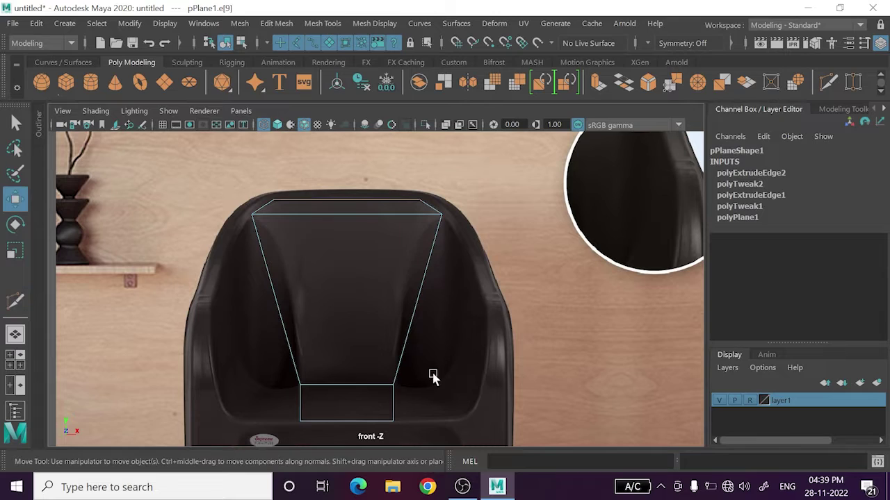
{"action": "middle_click_drag", "start_coordinate": [432, 379], "coordinate": [440, 332], "text": "alt"}
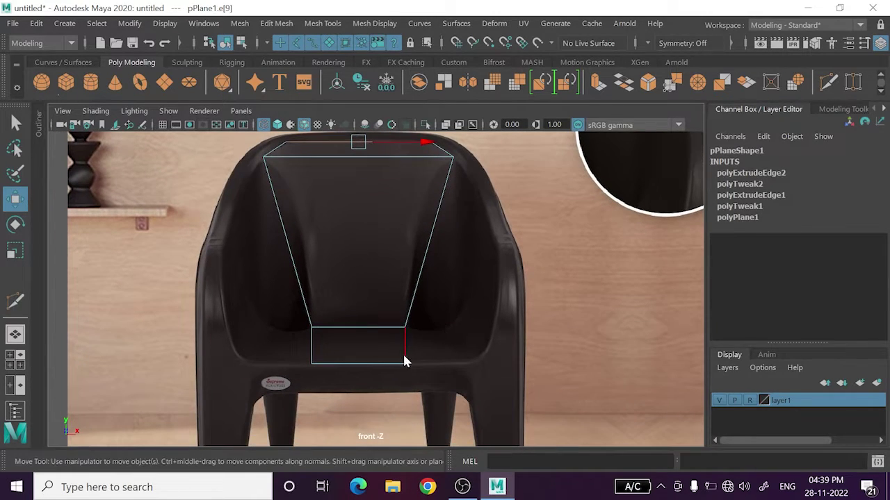
- Extrude the bottom strip's right edge out to the right along X, then minimize Maya
{"action": "right_click", "coordinate": [408, 358]}
{"action": "left_click", "coordinate": [406, 351]}
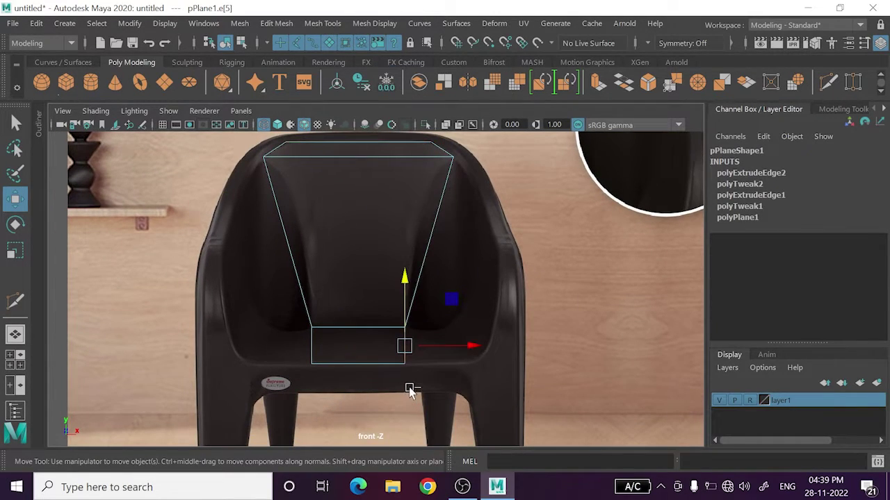
{"action": "key", "text": "ctrl+e"}
{"action": "left_click_drag", "start_coordinate": [447, 348], "coordinate": [497, 355]}
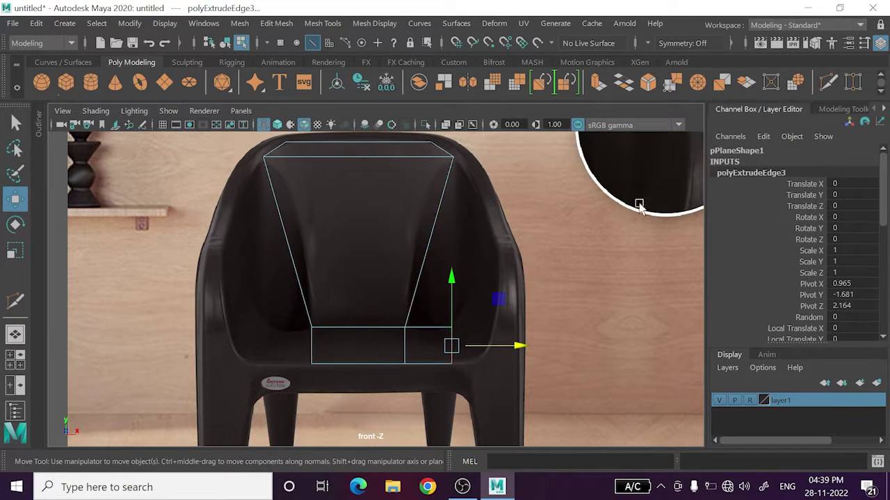
{"action": "left_click", "coordinate": [807, 8]}
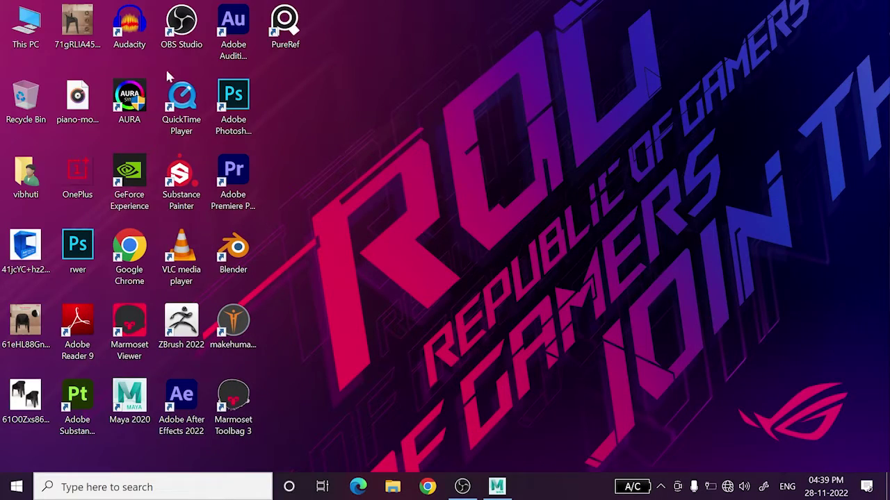
- Open the two-chair product photo, zoom onto the left chair, minimize Photos, and restore Maya
{"action": "double_click", "coordinate": [25, 396]}
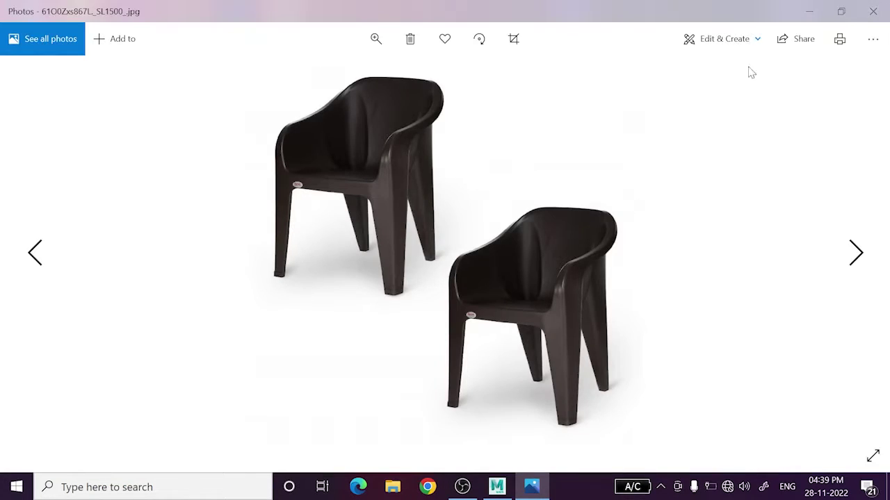
{"action": "left_click", "coordinate": [375, 39]}
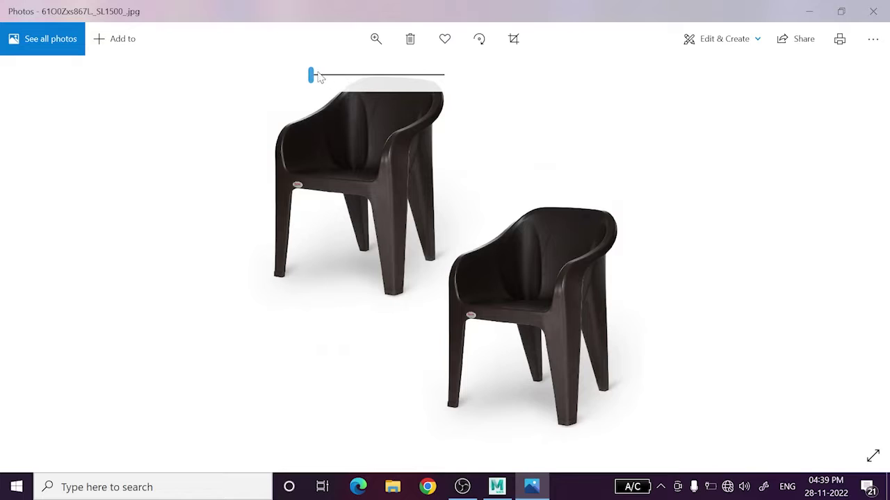
{"action": "left_click_drag", "start_coordinate": [317, 77], "coordinate": [336, 73]}
{"action": "left_click_drag", "start_coordinate": [432, 281], "coordinate": [464, 334]}
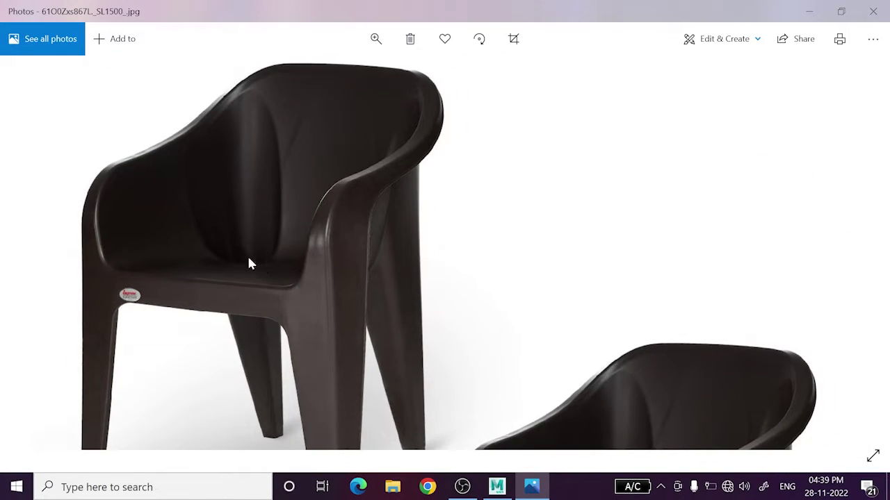
{"action": "left_click", "coordinate": [811, 11]}
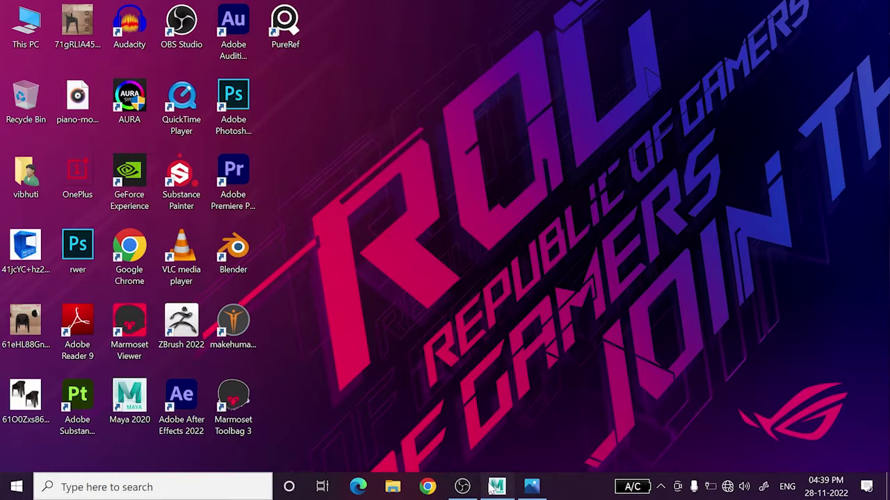
{"action": "left_click", "coordinate": [496, 486]}
- Move the extruded edge slightly further right and tilt it a little
{"action": "left_click_drag", "start_coordinate": [497, 352], "coordinate": [504, 352]}
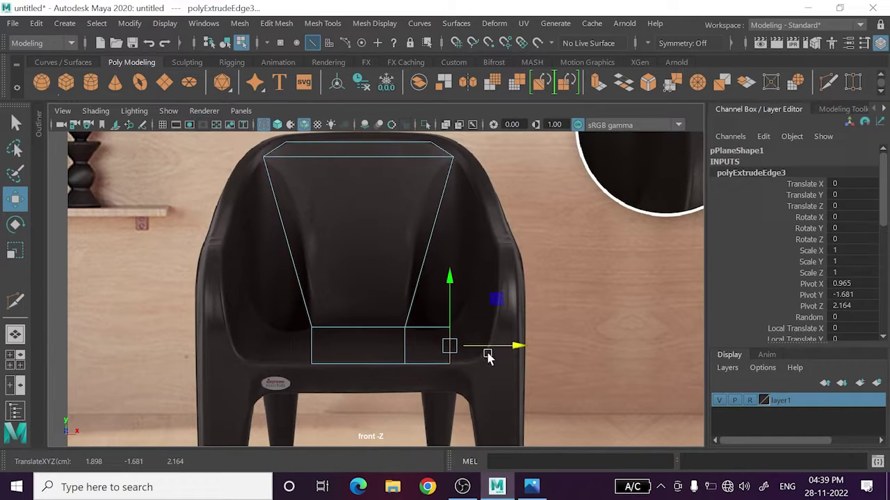
{"action": "key", "text": "e"}
{"action": "mouse_move", "coordinate": [511, 342]}
{"action": "left_mouse_down"}
{"action": "mouse_move", "coordinate": [508, 313]}
{"action": "mouse_move", "coordinate": [506, 326]}
{"action": "left_mouse_up"}
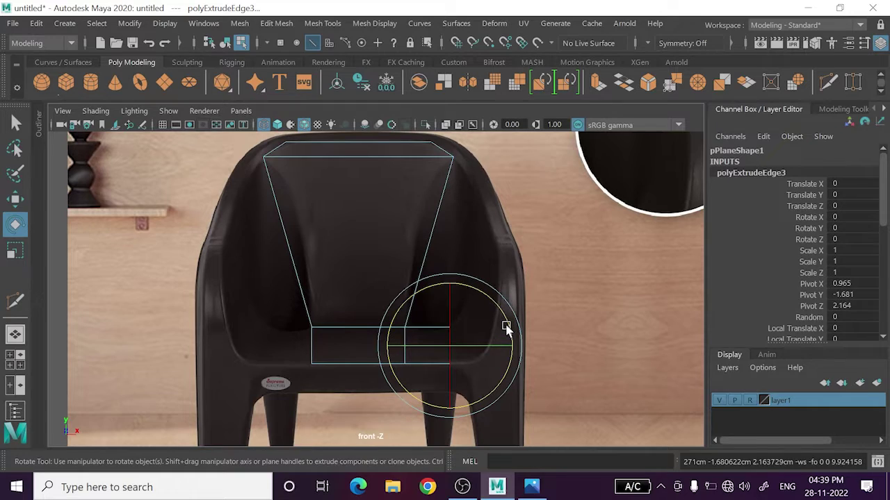
{"action": "left_click", "coordinate": [572, 357]}
- Extrude the new face's outer edge again and pull it out to the right
{"action": "left_click", "coordinate": [448, 341]}
{"action": "key", "text": "ctrl+e"}
{"action": "key", "text": "w"}
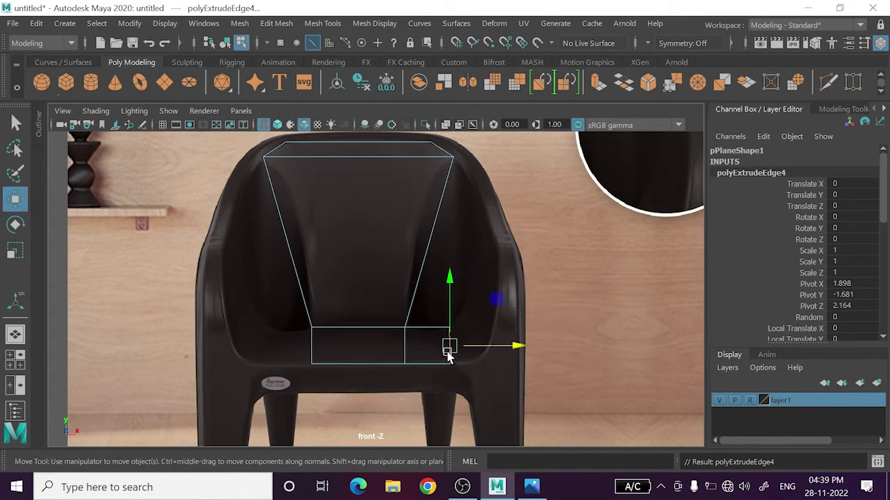
{"action": "mouse_move", "coordinate": [449, 350]}
{"action": "left_mouse_down"}
{"action": "mouse_move", "coordinate": [480, 338]}
{"action": "mouse_move", "coordinate": [473, 343]}
{"action": "left_mouse_up"}
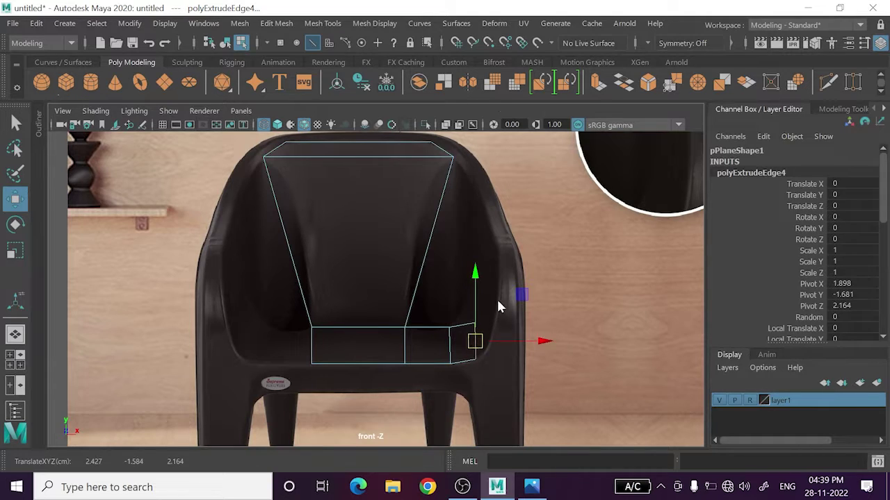
- Raise the new face's outer top vertex and nudge its bottom-right vertex rightward
{"action": "scroll", "coordinate": [507, 248], "scroll_direction": "up", "scroll_amount": 3}
{"action": "key", "text": "F9"}
{"action": "left_click", "coordinate": [533, 344]}
{"action": "mouse_move", "coordinate": [533, 343]}
{"action": "left_mouse_down"}
{"action": "mouse_move", "coordinate": [508, 311]}
{"action": "mouse_move", "coordinate": [522, 323]}
{"action": "left_mouse_up"}
{"action": "left_click", "coordinate": [490, 350]}
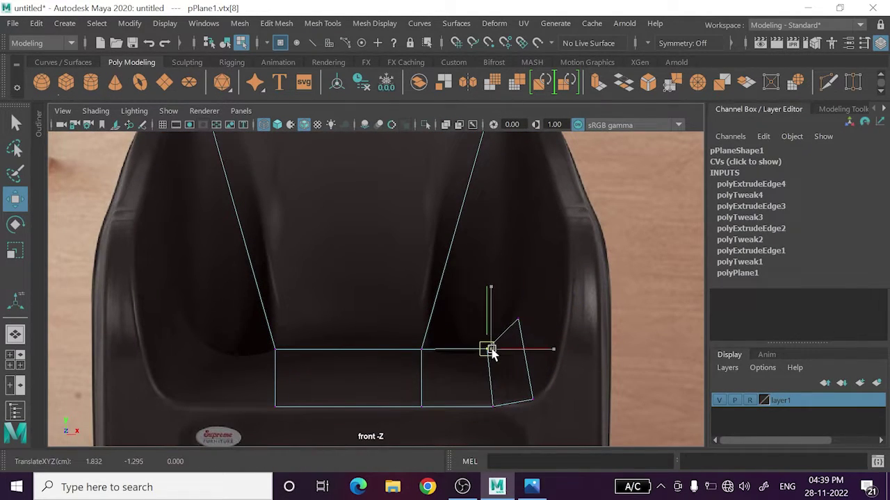
{"action": "left_click", "coordinate": [532, 400]}
{"action": "mouse_move", "coordinate": [532, 400]}
{"action": "left_mouse_down"}
{"action": "mouse_move", "coordinate": [526, 407]}
{"action": "mouse_move", "coordinate": [570, 411]}
{"action": "left_mouse_up"}
- Fine-tune the outer top and lower-right vertices to follow the seat's curved corner
{"action": "left_click", "coordinate": [499, 406]}
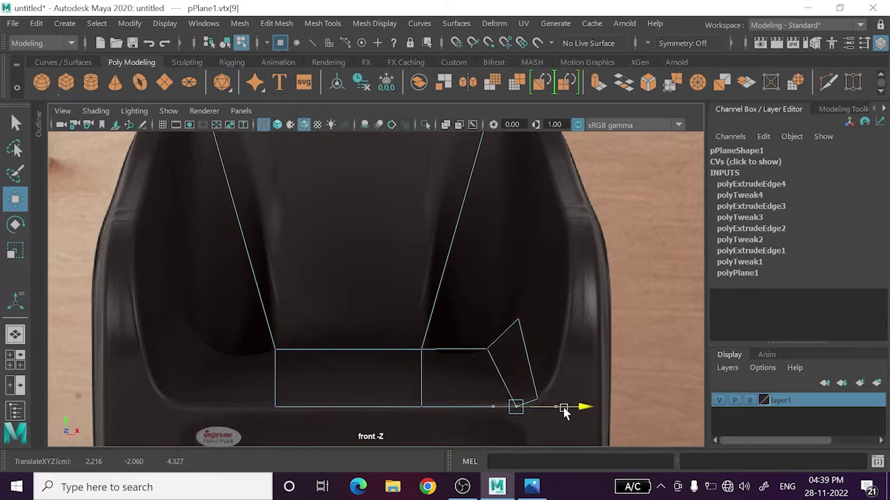
{"action": "left_click", "coordinate": [485, 347]}
{"action": "left_click", "coordinate": [515, 320]}
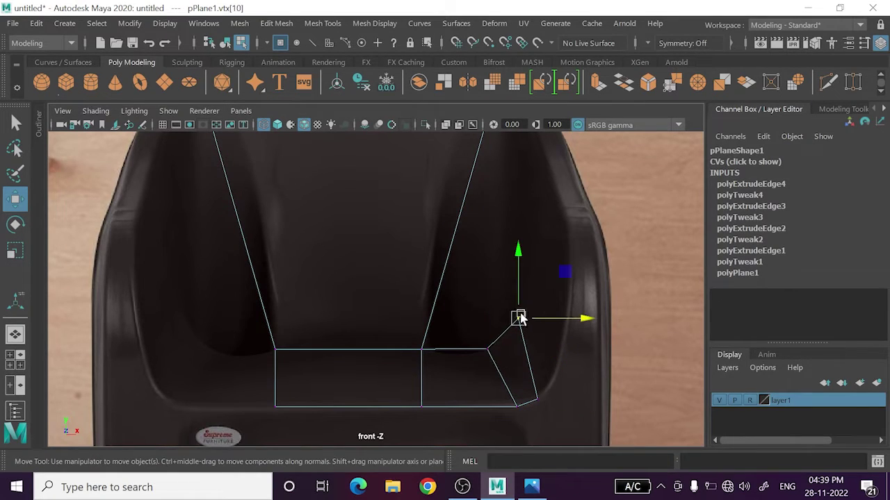
{"action": "left_click_drag", "start_coordinate": [516, 315], "coordinate": [508, 324]}
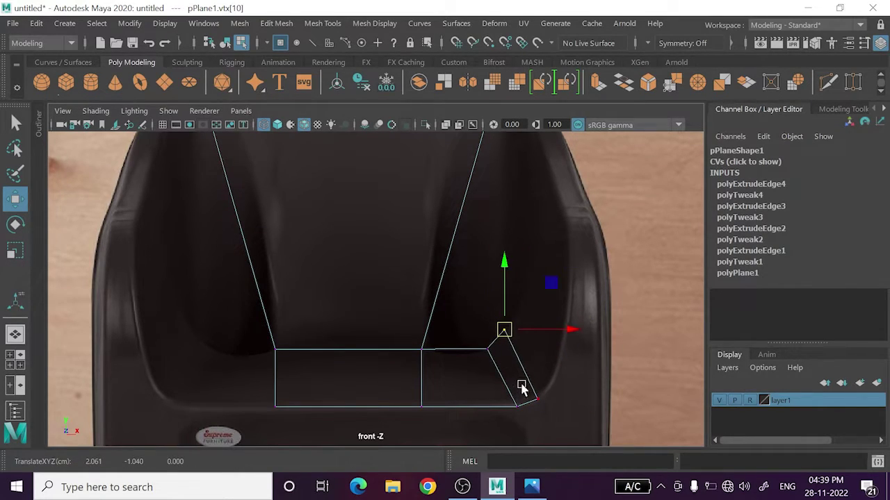
{"action": "left_click", "coordinate": [539, 398]}
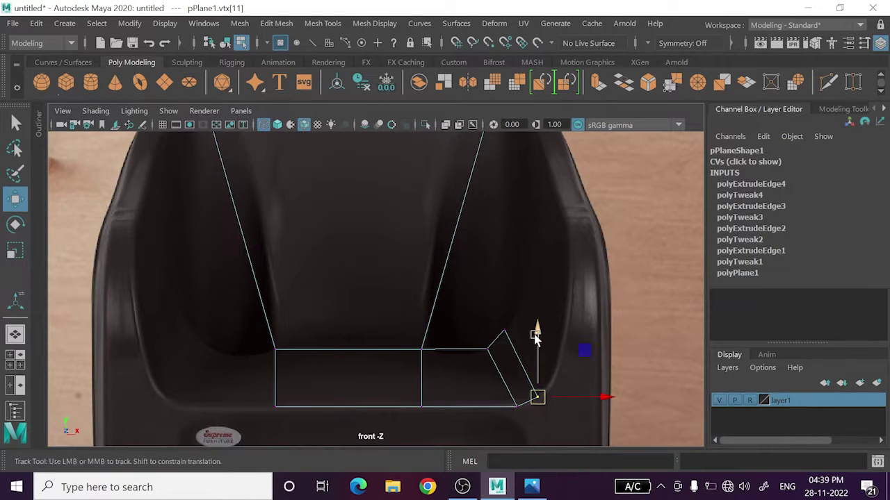
{"action": "middle_click_drag", "start_coordinate": [536, 338], "coordinate": [539, 347], "text": "alt"}
- Extrude the seat plane's lower-right outer edge and push the new edge further right
{"action": "right_click_drag", "start_coordinate": [515, 90], "coordinate": [534, 70]}
{"action": "left_click", "coordinate": [524, 386]}
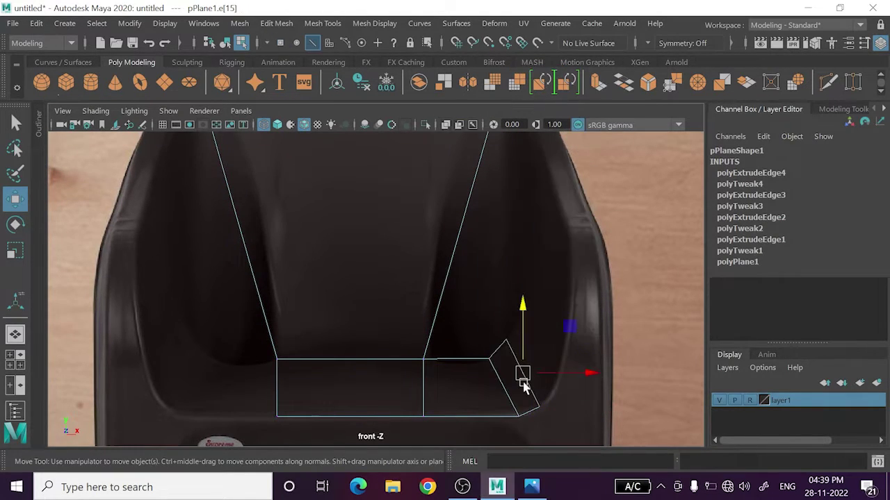
{"action": "key", "text": "ctrl+e"}
{"action": "key", "text": "w"}
{"action": "left_click_drag", "start_coordinate": [533, 374], "coordinate": [534, 373]}
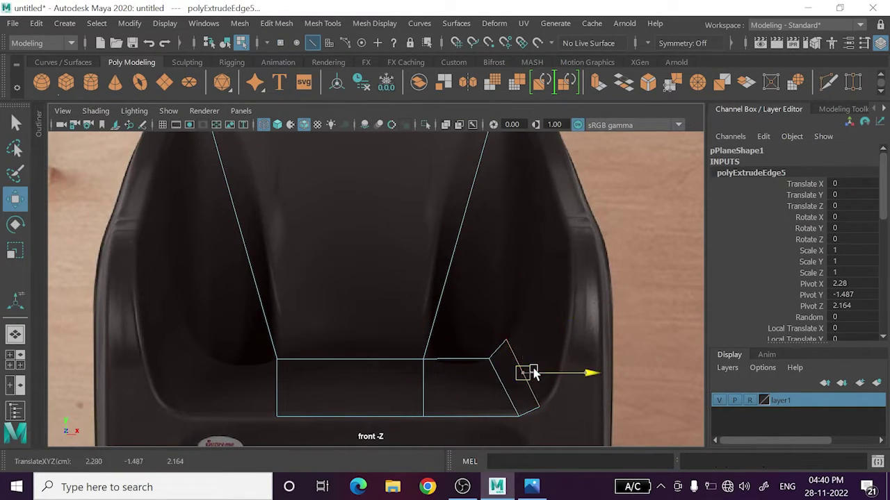
{"action": "left_click_drag", "start_coordinate": [537, 342], "coordinate": [547, 341]}
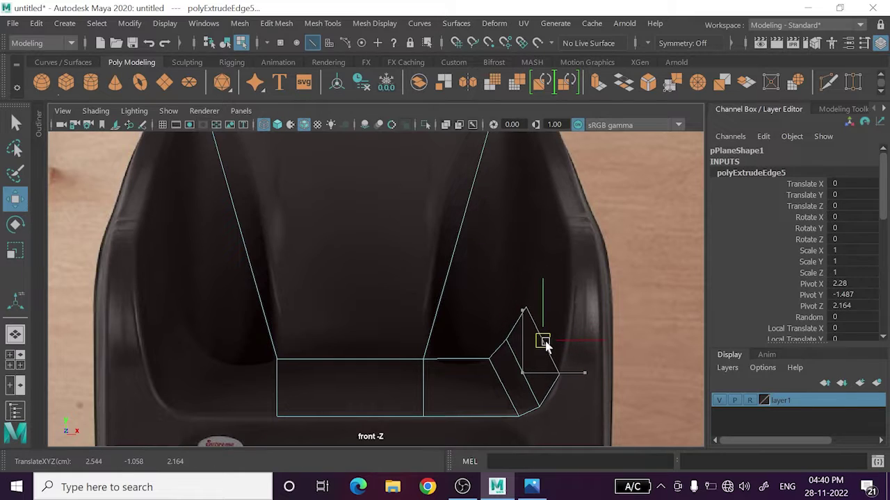
{"action": "middle_click_drag", "start_coordinate": [515, 343], "coordinate": [517, 368], "text": "alt"}
- Select the curved strip's vertices to line them up with the reference photo
{"action": "right_click_drag", "start_coordinate": [533, 341], "coordinate": [550, 347]}
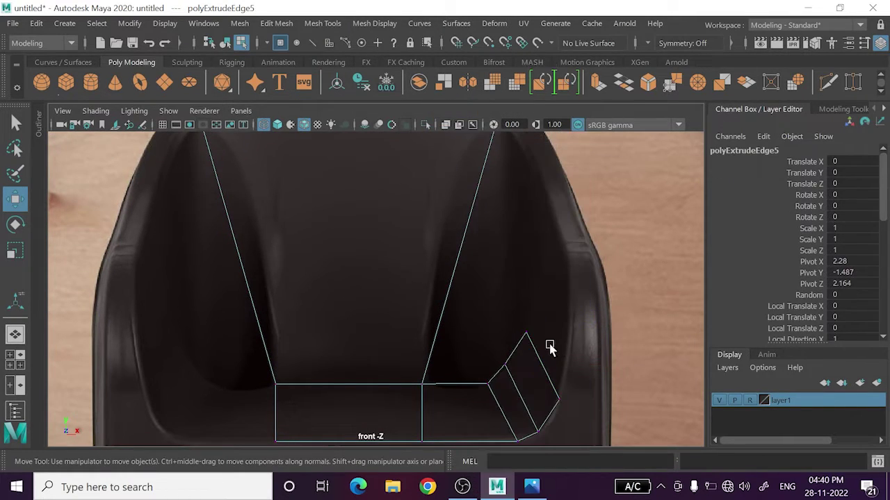
{"action": "left_click_drag", "start_coordinate": [533, 338], "coordinate": [525, 340]}
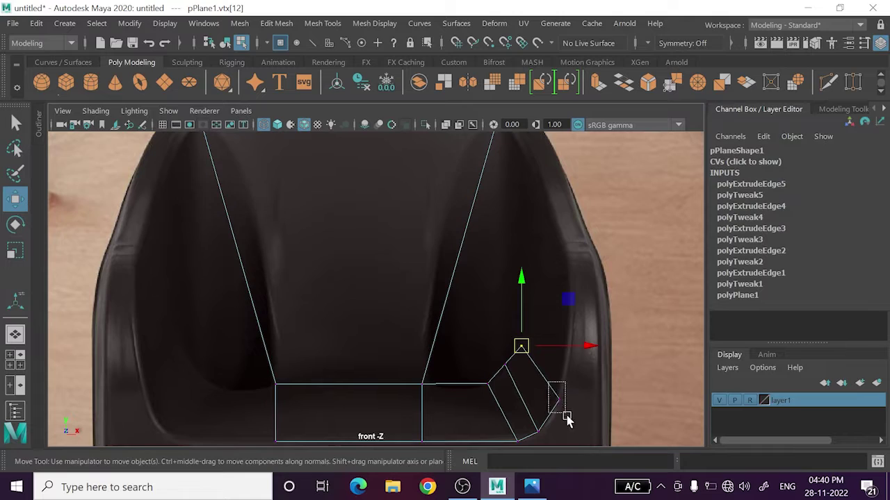
{"action": "left_click", "coordinate": [559, 395]}
{"action": "left_click", "coordinate": [540, 426]}
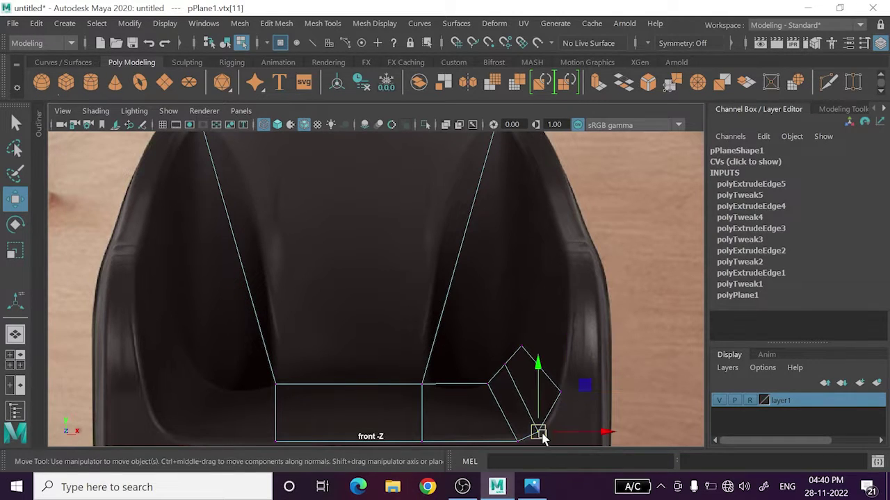
{"action": "left_click", "coordinate": [497, 357]}
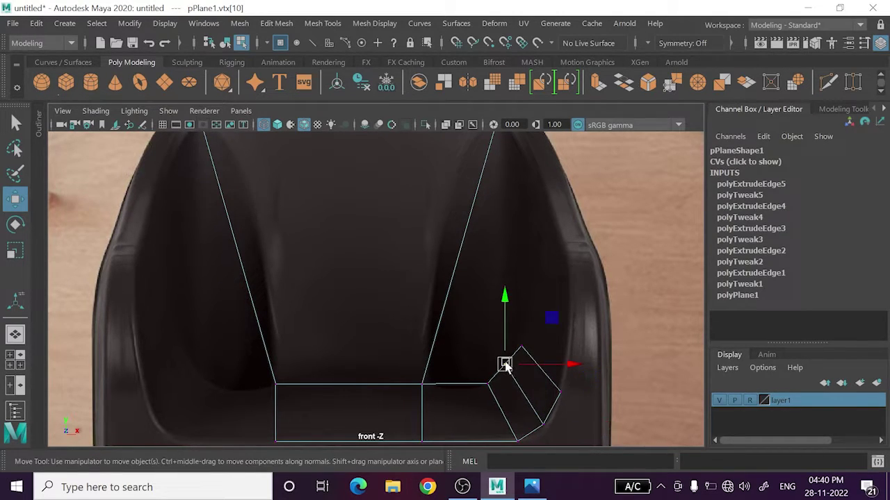
{"action": "middle_click_drag", "start_coordinate": [505, 363], "coordinate": [482, 300], "text": "alt"}
{"action": "middle_click_drag", "start_coordinate": [574, 355], "coordinate": [513, 334], "text": "alt"}
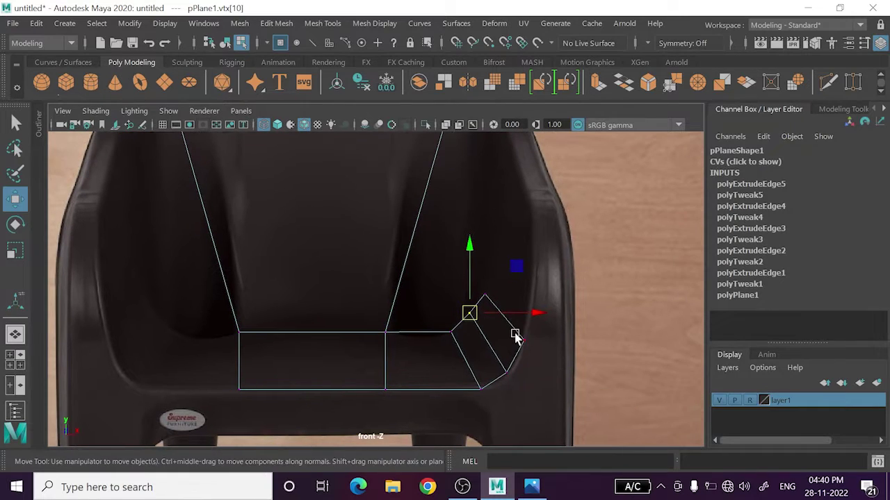
- Extrude the strip's top edge and pull it up the chair's side
{"action": "right_click_drag", "start_coordinate": [512, 111], "coordinate": [512, 73]}
{"action": "left_click", "coordinate": [502, 314]}
{"action": "middle_click_drag", "start_coordinate": [490, 228], "coordinate": [505, 336], "text": "alt"}
{"action": "key", "text": "ctrl+e"}
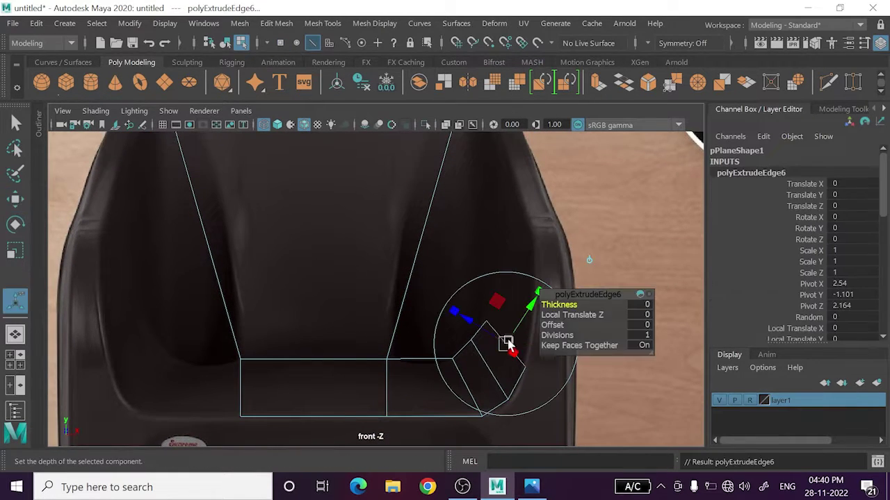
{"action": "key", "text": "w"}
{"action": "left_click_drag", "start_coordinate": [507, 340], "coordinate": [515, 296]}
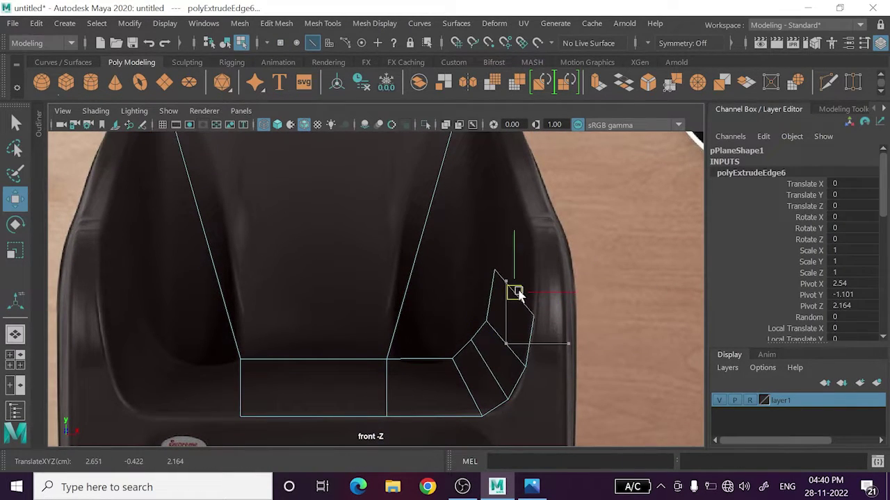
{"action": "middle_click_drag", "start_coordinate": [516, 292], "coordinate": [506, 333], "text": "alt"}
{"action": "right_click_drag", "start_coordinate": [486, 139], "coordinate": [508, 111]}
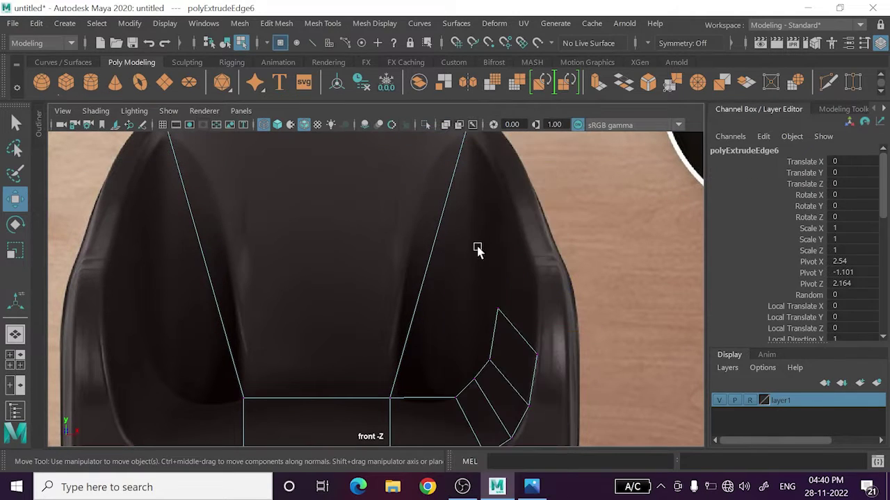
- Fit the new section's vertices, nudging the bottom corner right and slightly up
{"action": "left_click_drag", "start_coordinate": [506, 334], "coordinate": [496, 318]}
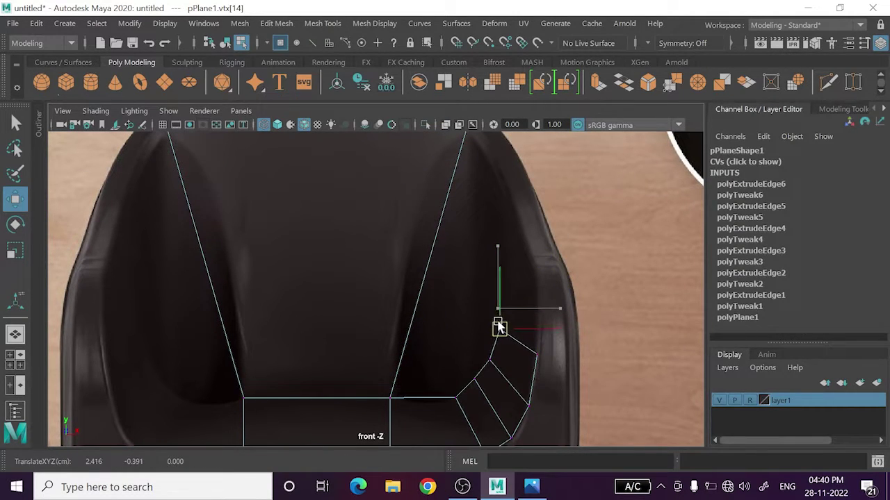
{"action": "left_click", "coordinate": [538, 362]}
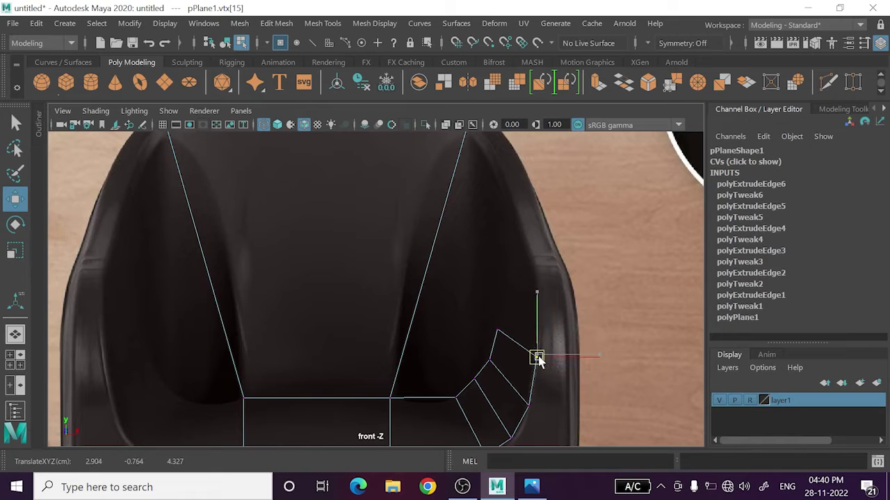
{"action": "left_click", "coordinate": [529, 400]}
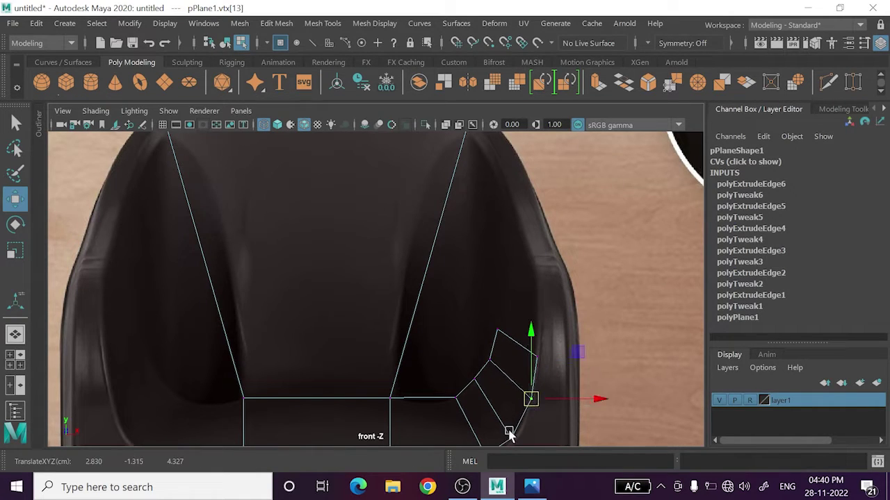
{"action": "middle_click_drag", "start_coordinate": [509, 434], "coordinate": [506, 387], "text": "alt"}
{"action": "left_click", "coordinate": [515, 388]}
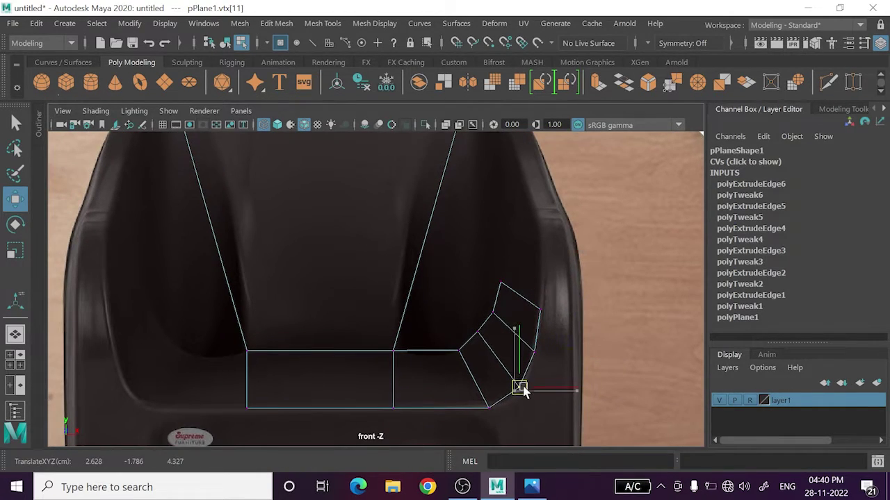
{"action": "left_click", "coordinate": [488, 408]}
{"action": "left_click_drag", "start_coordinate": [535, 413], "coordinate": [542, 410]}
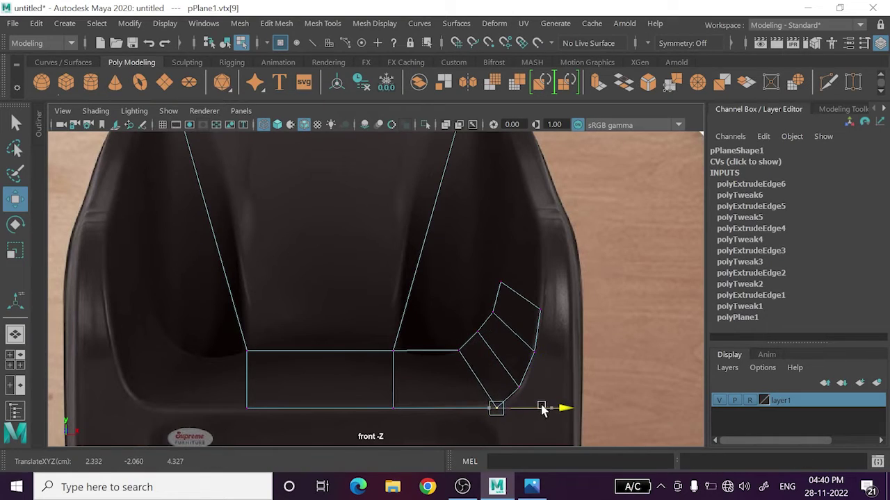
{"action": "left_click_drag", "start_coordinate": [497, 377], "coordinate": [499, 375]}
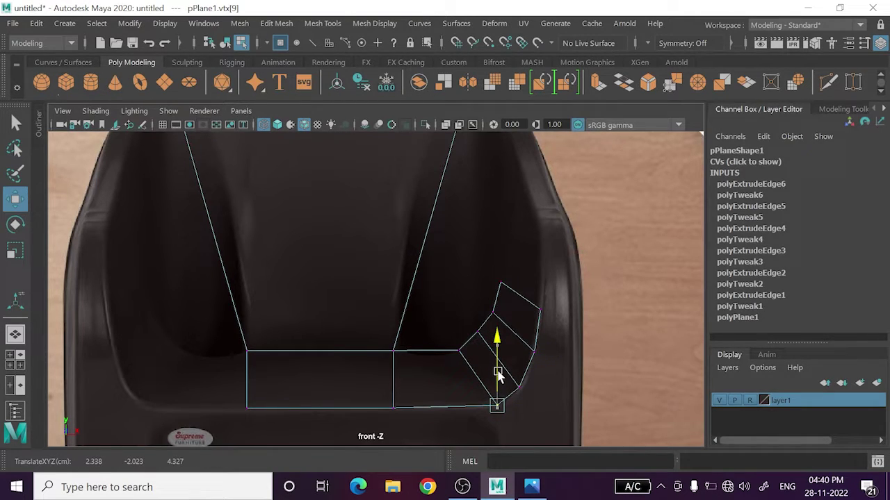
{"action": "left_click", "coordinate": [473, 429]}
{"action": "middle_click_drag", "start_coordinate": [473, 429], "coordinate": [440, 360], "text": "alt"}
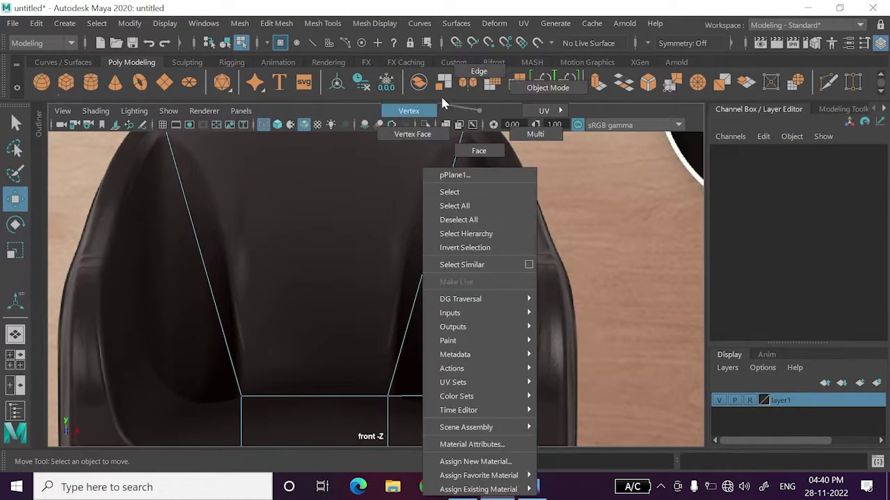
- Extrude the strip's top edge and pull it up the chair's right side
{"action": "right_click_drag", "start_coordinate": [479, 338], "coordinate": [476, 69]}
{"action": "left_click", "coordinate": [514, 341]}
{"action": "key", "text": "ctrl+e"}
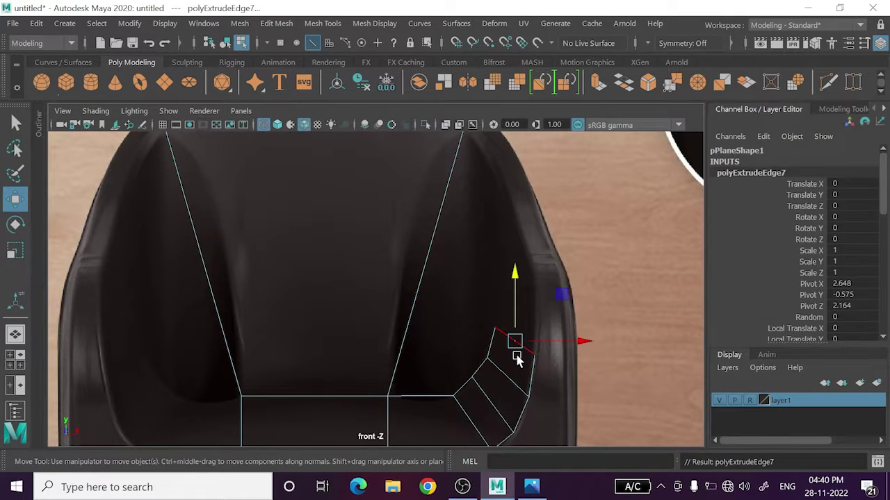
{"action": "left_click_drag", "start_coordinate": [513, 355], "coordinate": [513, 262]}
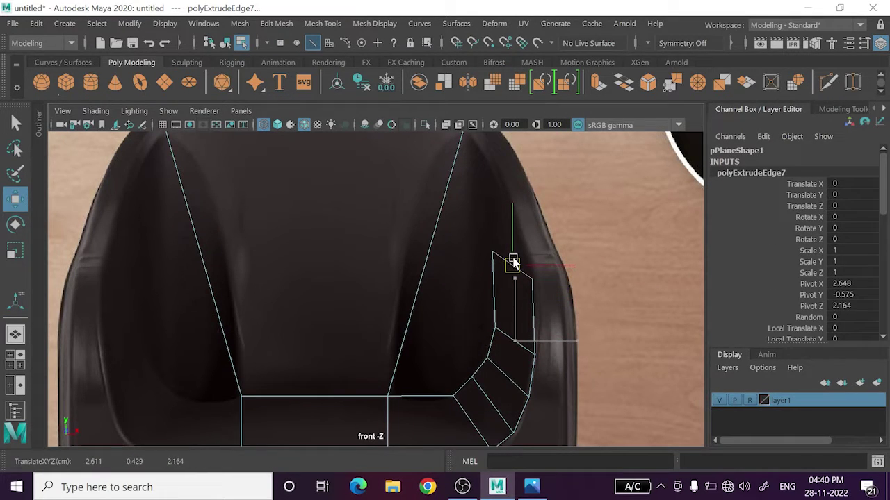
{"action": "middle_click_drag", "start_coordinate": [513, 263], "coordinate": [504, 318], "text": "alt"}
- Lower the new top corner vertex and shift the column of outer vertices slightly sideways
{"action": "right_click_drag", "start_coordinate": [486, 161], "coordinate": [455, 104]}
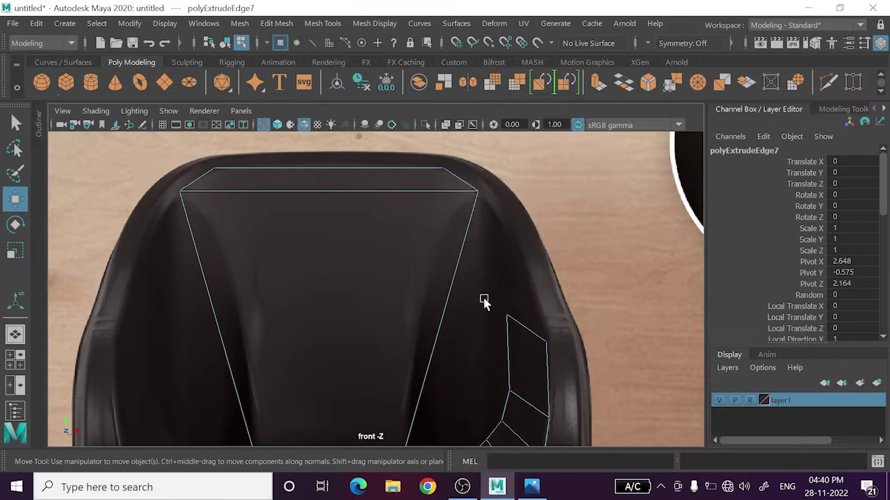
{"action": "left_click", "coordinate": [505, 317]}
{"action": "left_click_drag", "start_coordinate": [508, 268], "coordinate": [513, 299]}
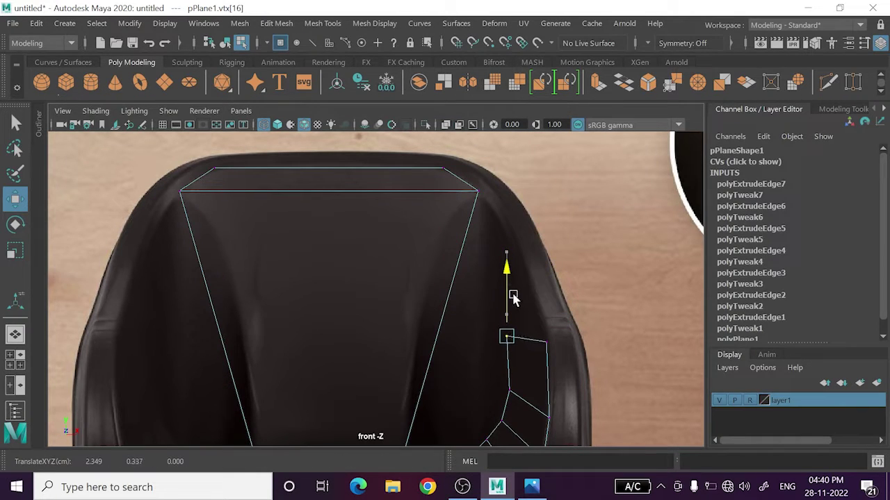
{"action": "middle_click_drag", "start_coordinate": [556, 373], "coordinate": [522, 348], "text": "alt"}
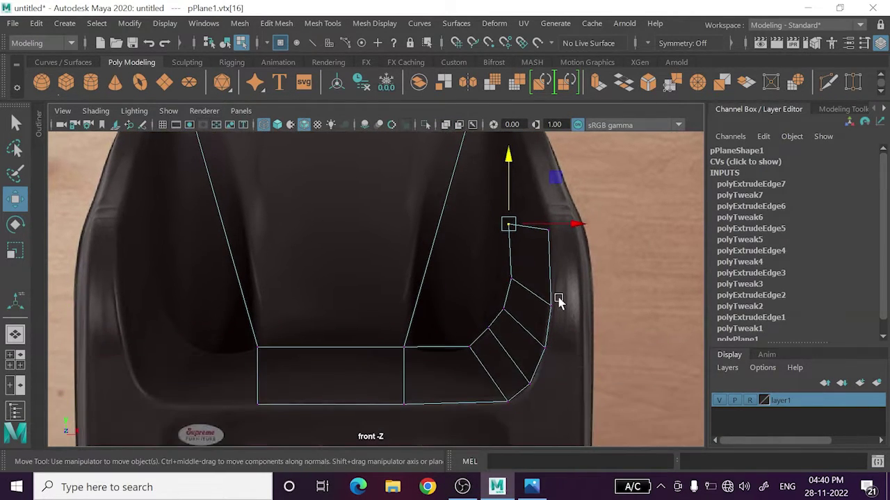
{"action": "left_click_drag", "start_coordinate": [465, 281], "coordinate": [507, 392]}
{"action": "left_click_drag", "start_coordinate": [540, 349], "coordinate": [556, 351]}
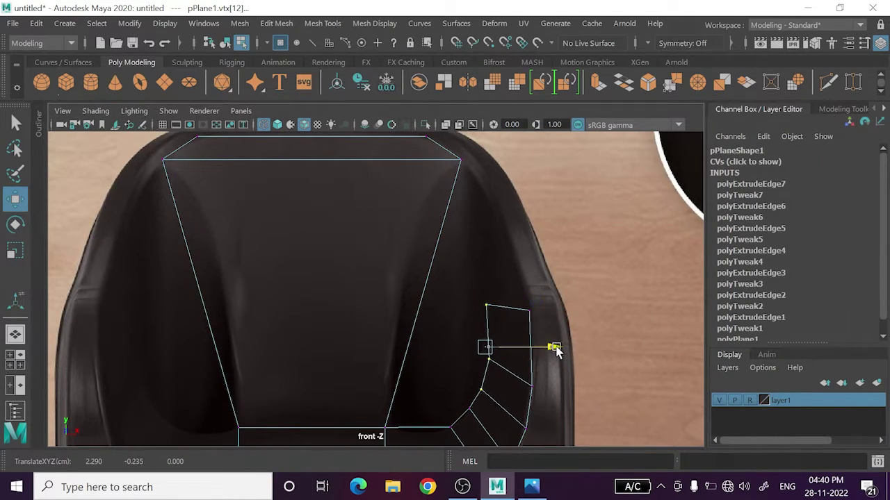
{"action": "middle_click_drag", "start_coordinate": [553, 351], "coordinate": [538, 332], "text": "alt"}
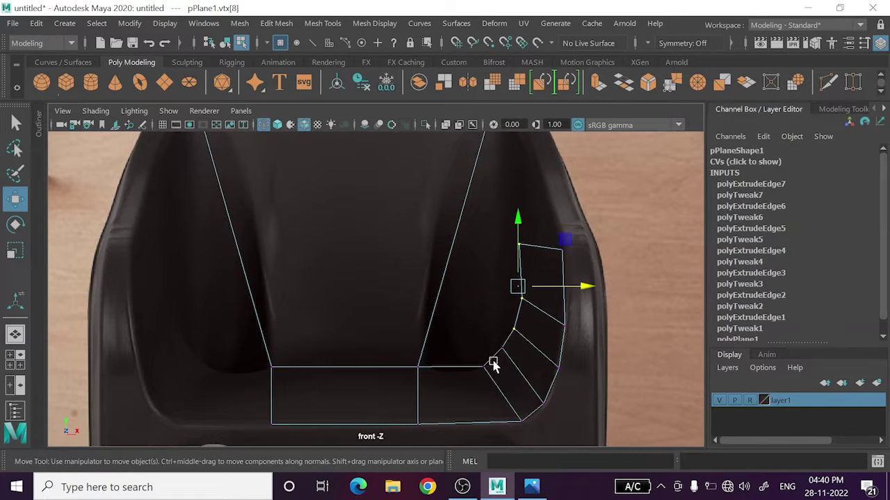
- Move a strip vertex to the chair edge and lower the top-right corner to the armrest edge
{"action": "left_click", "coordinate": [493, 364]}
{"action": "left_click_drag", "start_coordinate": [518, 348], "coordinate": [537, 353]}
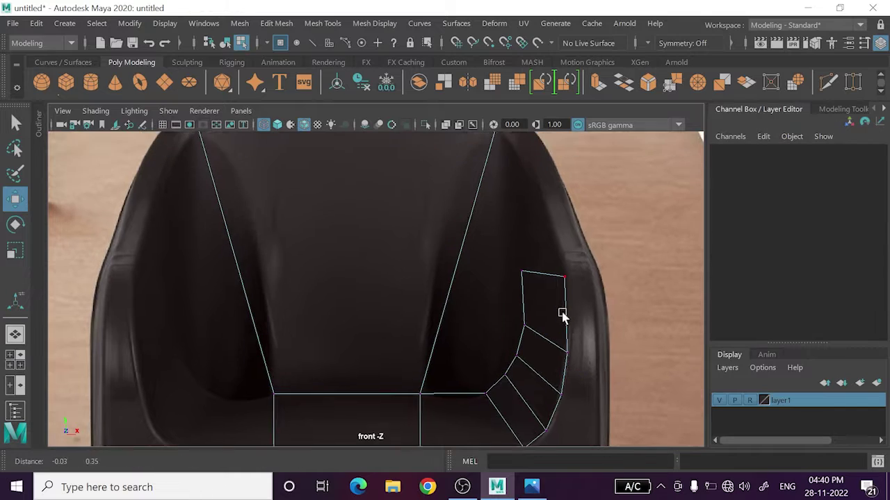
{"action": "middle_click_drag", "start_coordinate": [560, 312], "coordinate": [566, 371], "text": "alt"}
{"action": "left_click_drag", "start_coordinate": [494, 280], "coordinate": [620, 342]}
{"action": "left_click", "coordinate": [567, 310]}
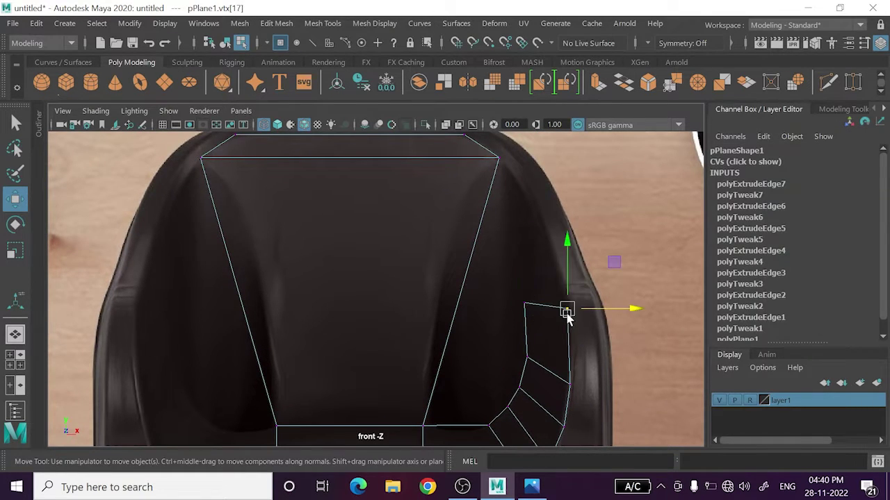
{"action": "left_click_drag", "start_coordinate": [566, 312], "coordinate": [568, 330]}
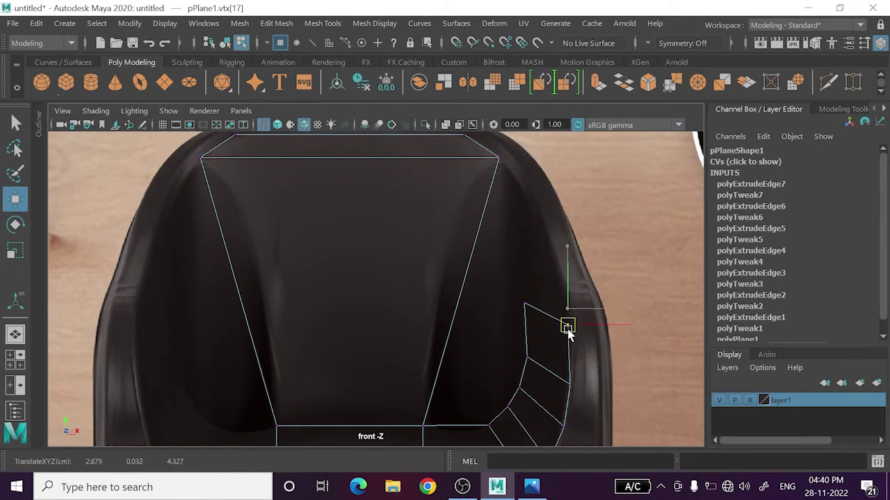
{"action": "left_click", "coordinate": [605, 363]}
{"action": "mouse_move", "coordinate": [550, 377]}
{"action": "middle_mouse_down", "text": "alt"}
{"action": "mouse_move", "coordinate": [567, 340]}
{"action": "mouse_move", "coordinate": [566, 374]}
{"action": "middle_mouse_up", "text": "alt"}
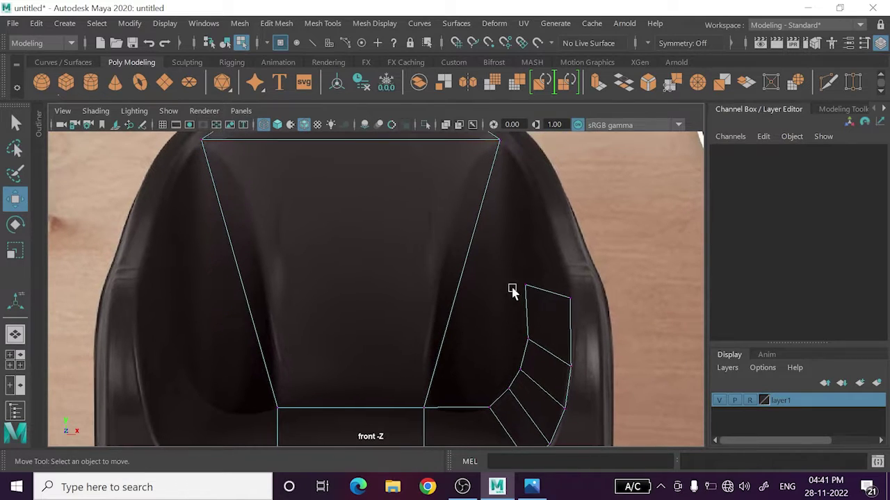
{"action": "left_click_drag", "start_coordinate": [513, 277], "coordinate": [561, 304]}
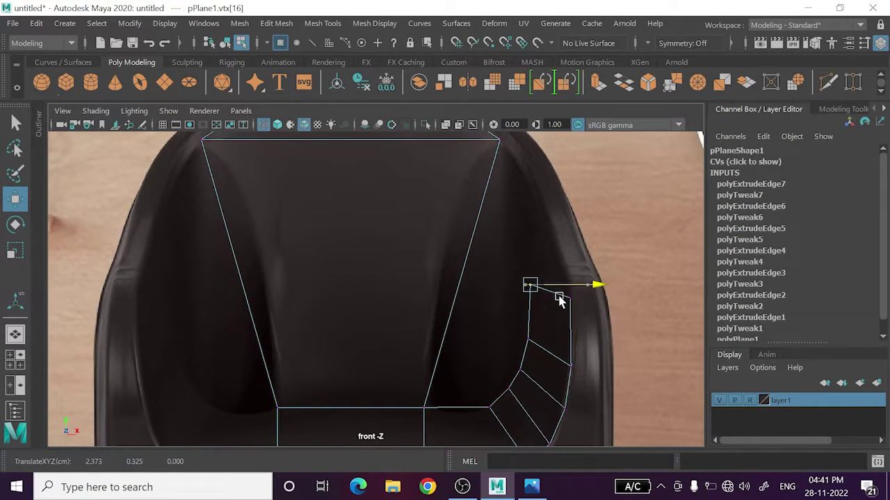
- Select neighbouring vertices along the plane's outline and frame the mesh
{"action": "left_click", "coordinate": [635, 368]}
{"action": "mouse_move", "coordinate": [569, 294]}
{"action": "left_mouse_down"}
{"action": "mouse_move", "coordinate": [606, 300]}
{"action": "mouse_move", "coordinate": [628, 340]}
{"action": "left_mouse_up"}
{"action": "mouse_move", "coordinate": [598, 394]}
{"action": "middle_mouse_down", "text": "alt"}
{"action": "mouse_move", "coordinate": [580, 257]}
{"action": "mouse_move", "coordinate": [560, 328]}
{"action": "middle_mouse_up", "text": "alt"}
- Extrude the plane's outer curved edge and drag the new faces right toward the chair's right rim
{"action": "right_click_drag", "start_coordinate": [580, 111], "coordinate": [589, 80]}
{"action": "left_click", "coordinate": [518, 218]}
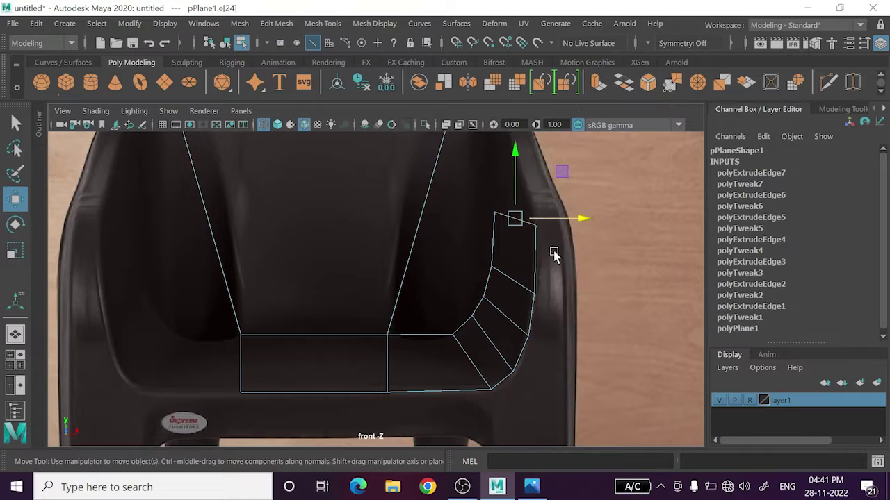
{"action": "left_click", "coordinate": [532, 323]}
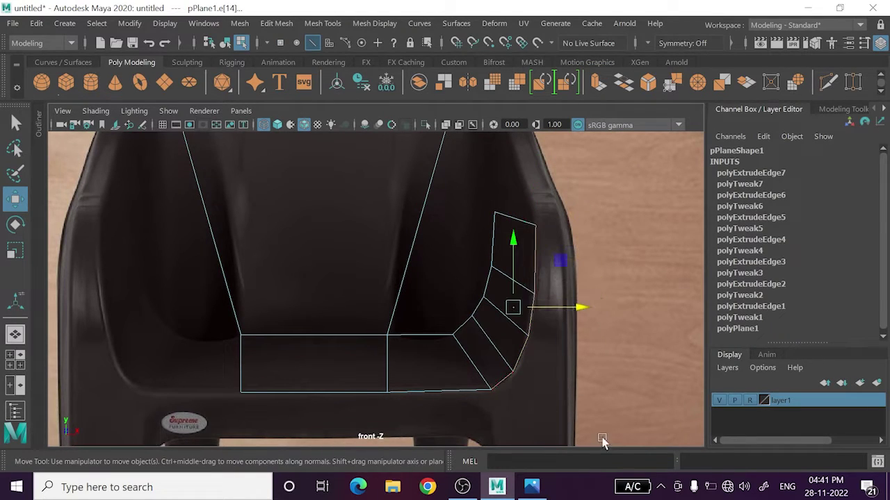
{"action": "middle_click_drag", "start_coordinate": [602, 441], "coordinate": [552, 382], "text": "alt"}
{"action": "key", "text": "ctrl+e"}
{"action": "key", "text": "w"}
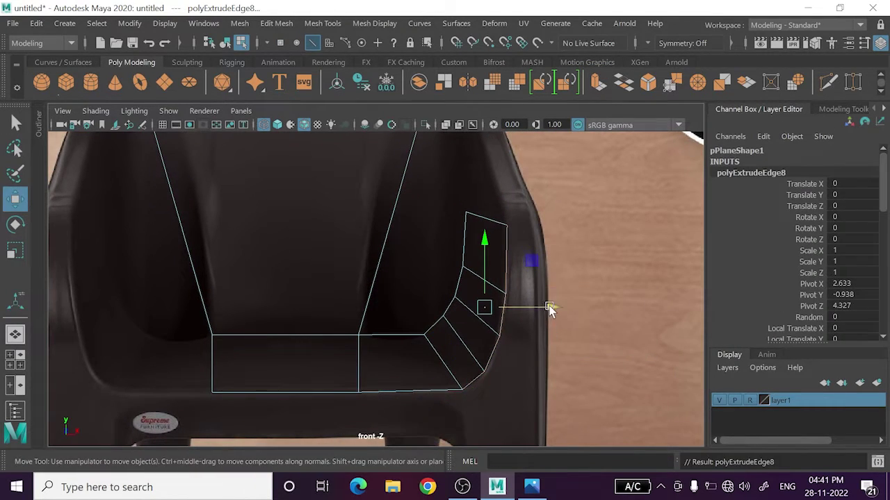
{"action": "left_click_drag", "start_coordinate": [549, 309], "coordinate": [582, 317]}
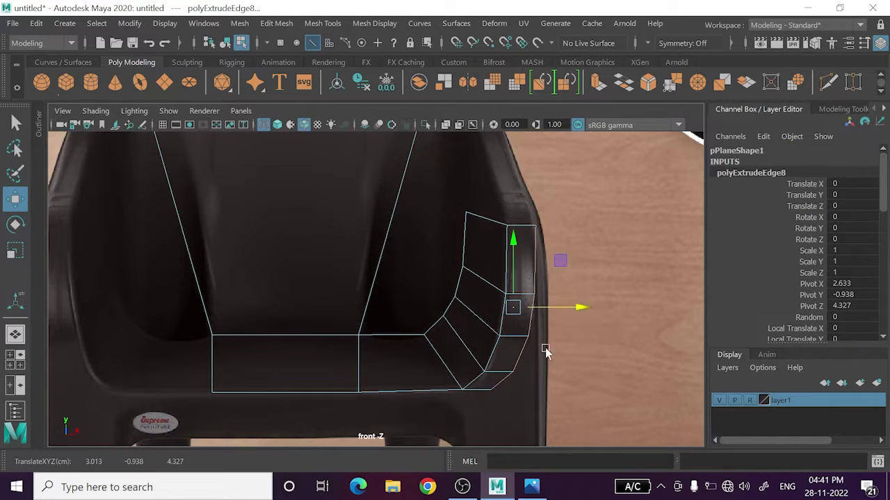
{"action": "middle_click_drag", "start_coordinate": [526, 373], "coordinate": [530, 356], "text": "alt"}
{"action": "right_click_drag", "start_coordinate": [538, 339], "coordinate": [508, 129]}
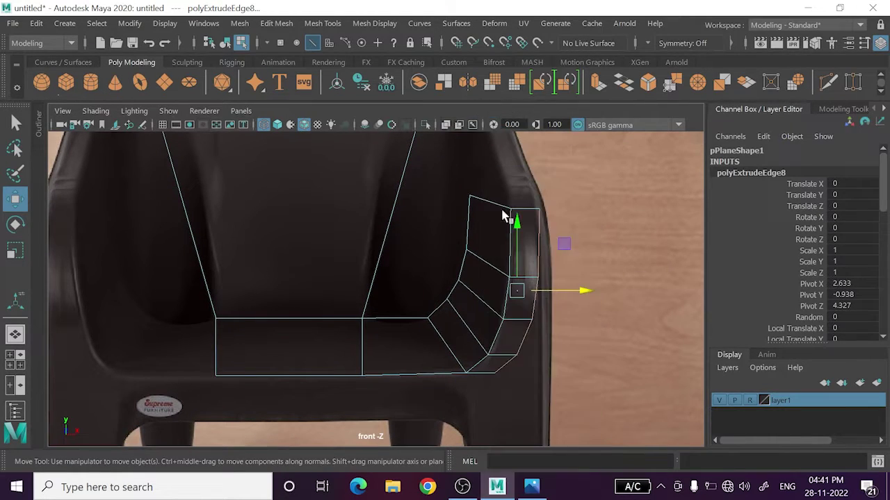
{"action": "right_click_drag", "start_coordinate": [506, 371], "coordinate": [514, 345]}
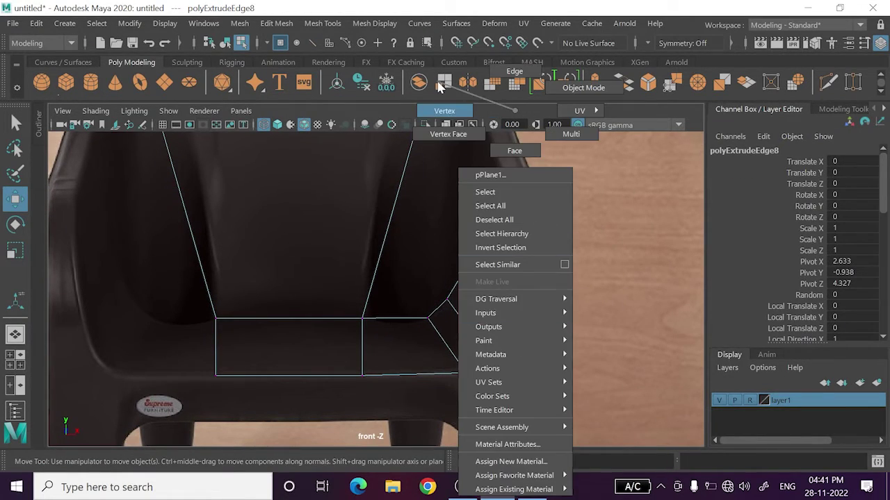
- Move the strip's bottom outer corner vertices right to the chair edge
{"action": "left_click_drag", "start_coordinate": [490, 368], "coordinate": [528, 431]}
{"action": "left_click_drag", "start_coordinate": [538, 370], "coordinate": [582, 384]}
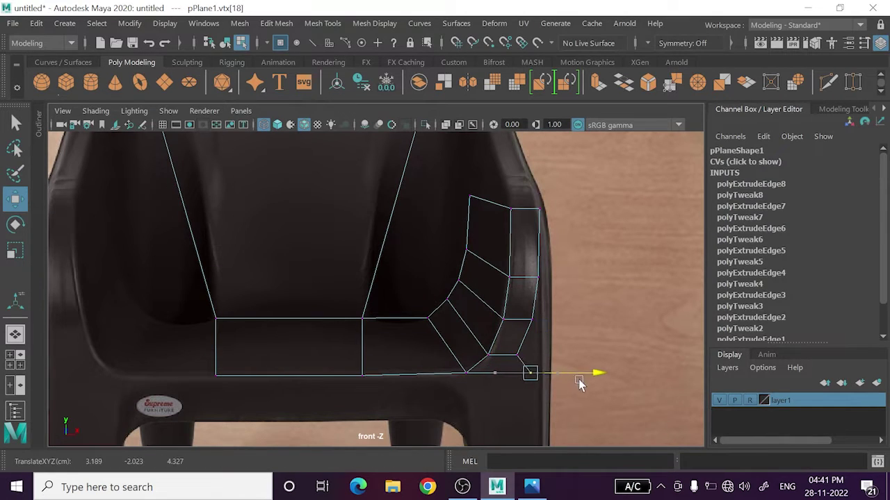
{"action": "middle_click_drag", "start_coordinate": [581, 385], "coordinate": [579, 409], "text": "alt"}
{"action": "mouse_move", "coordinate": [518, 379]}
{"action": "left_mouse_down", "text": "shift"}
{"action": "mouse_move", "coordinate": [560, 410]}
{"action": "mouse_move", "coordinate": [547, 407]}
{"action": "mouse_move", "coordinate": [565, 388]}
{"action": "left_mouse_up", "text": "shift"}
{"action": "left_click", "coordinate": [518, 419]}
{"action": "left_click", "coordinate": [507, 379]}
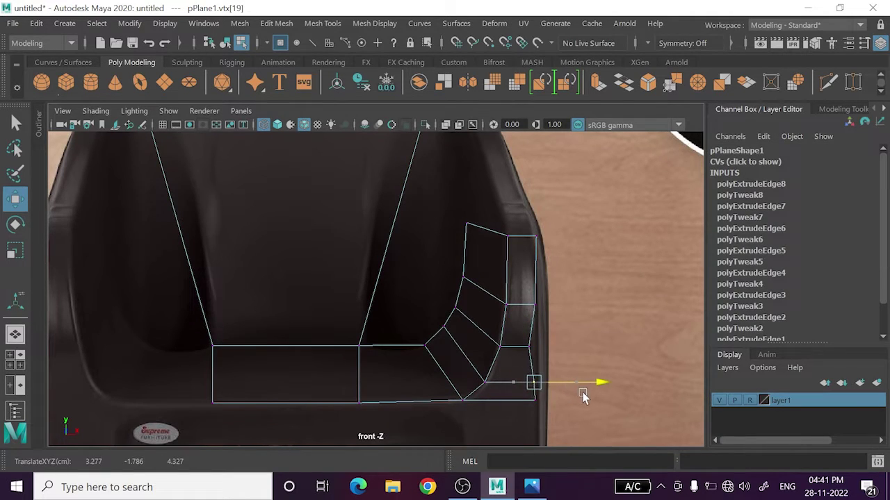
- Nudge the side vertices up the strip right onto the chair edge
{"action": "middle_click_drag", "start_coordinate": [541, 352], "coordinate": [550, 380], "text": "alt"}
{"action": "left_click", "coordinate": [537, 375]}
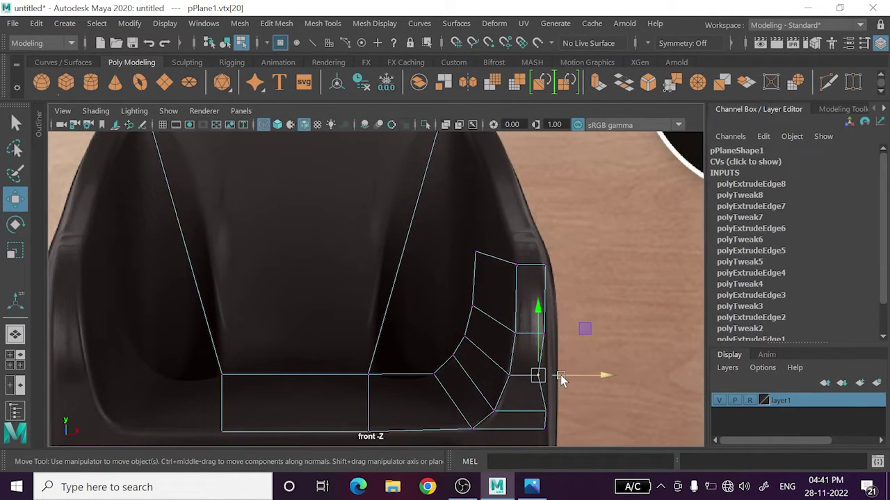
{"action": "left_click_drag", "start_coordinate": [560, 375], "coordinate": [570, 378]}
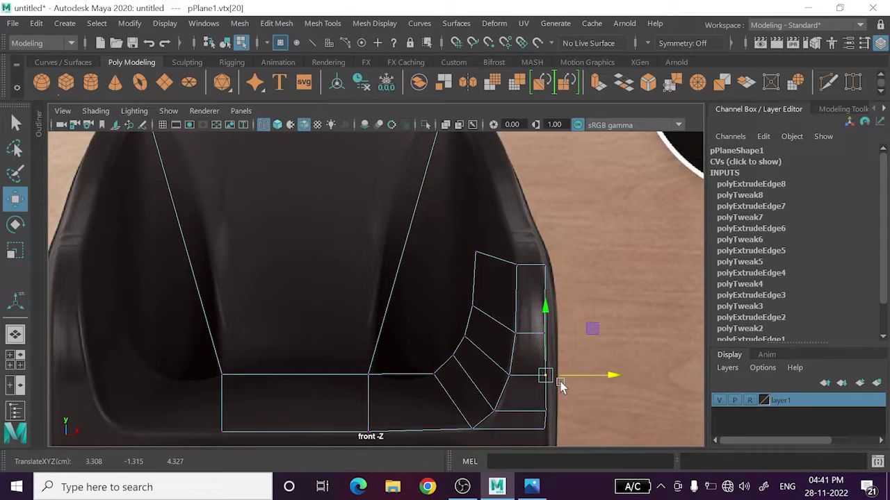
{"action": "middle_click_drag", "start_coordinate": [560, 381], "coordinate": [554, 375], "text": "alt"}
{"action": "left_click", "coordinate": [527, 329]}
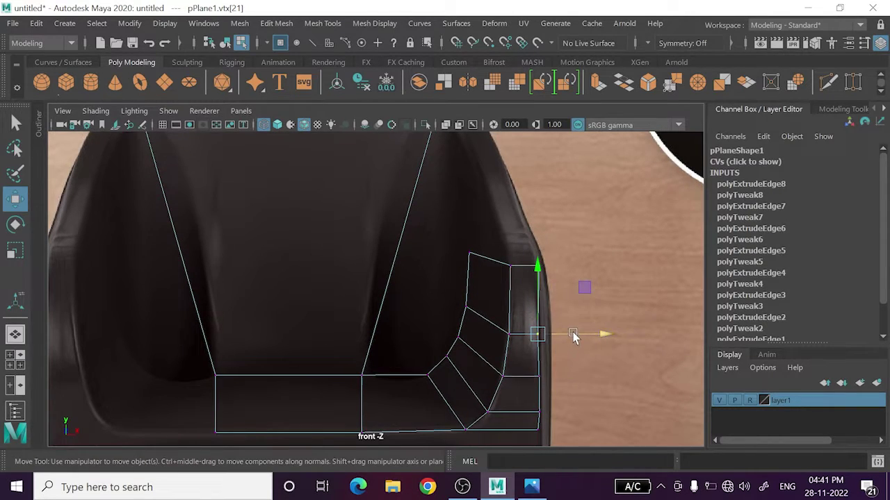
{"action": "left_click_drag", "start_coordinate": [572, 336], "coordinate": [574, 338]}
- Lower the strip's two top vertices and raise its two middle vertices
{"action": "left_click", "coordinate": [525, 247]}
{"action": "left_click_drag", "start_coordinate": [564, 266], "coordinate": [565, 272]}
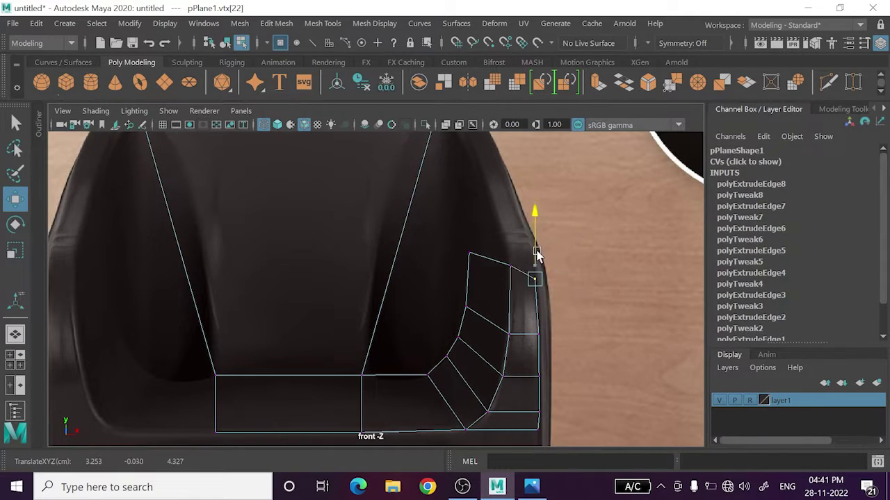
{"action": "left_click_drag", "start_coordinate": [535, 248], "coordinate": [484, 273]}
{"action": "left_click", "coordinate": [453, 241]}
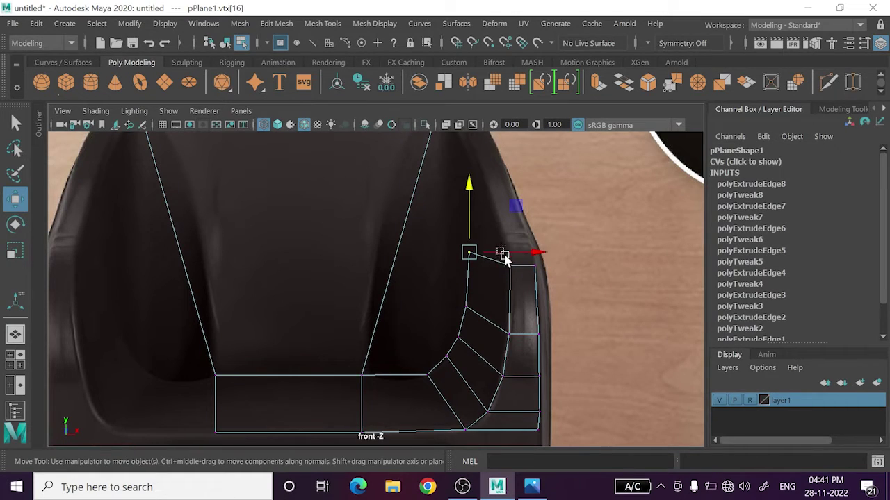
{"action": "left_click", "coordinate": [511, 265], "text": "shift"}
{"action": "left_click_drag", "start_coordinate": [491, 221], "coordinate": [494, 221]}
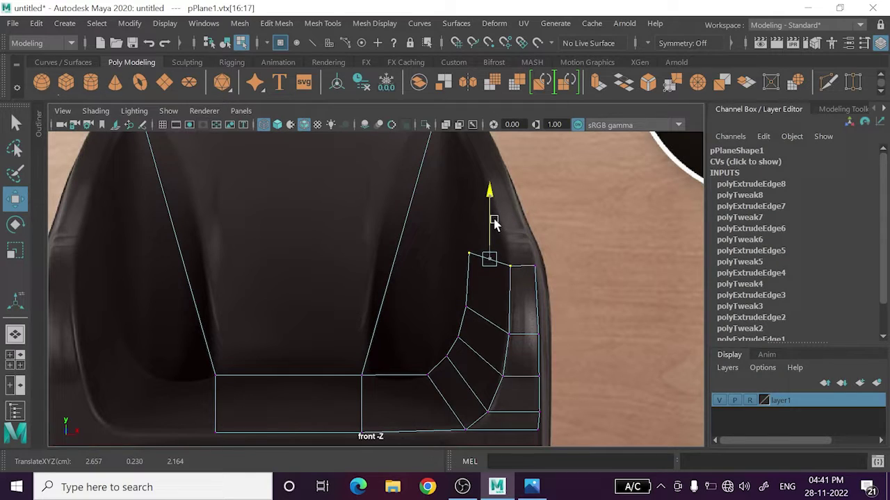
{"action": "left_click", "coordinate": [634, 334]}
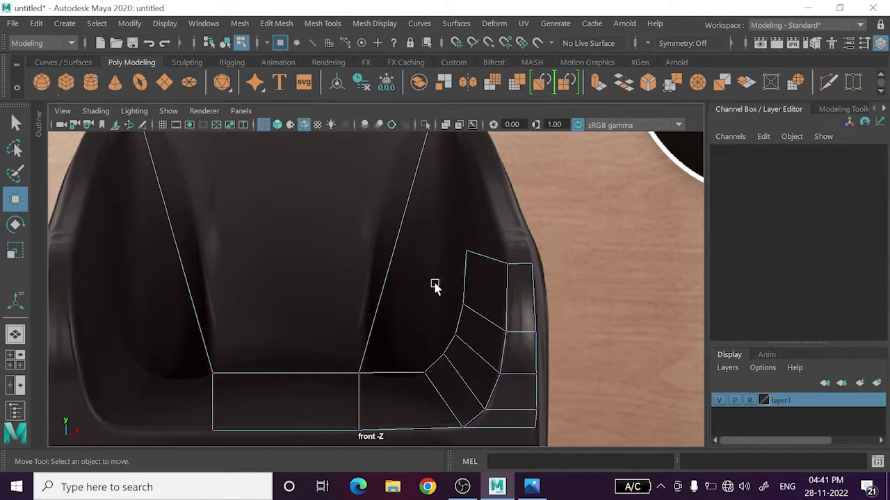
{"action": "left_click_drag", "start_coordinate": [435, 287], "coordinate": [494, 324]}
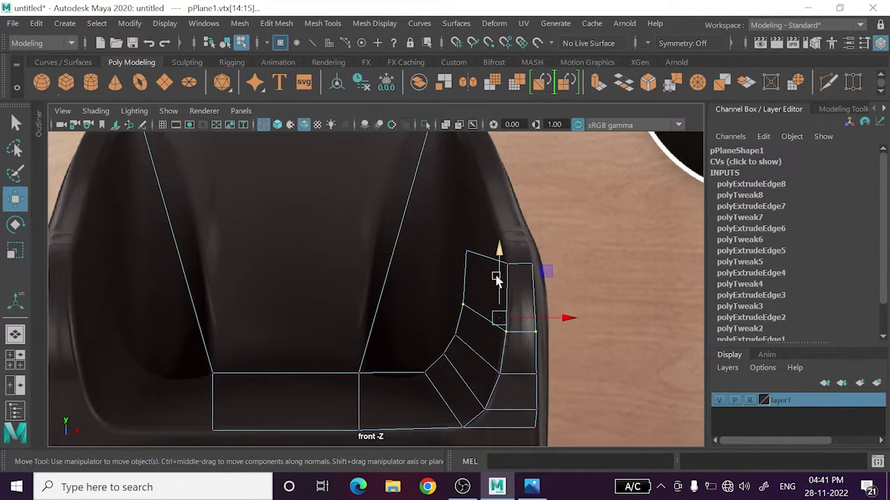
{"action": "left_click_drag", "start_coordinate": [496, 277], "coordinate": [507, 267]}
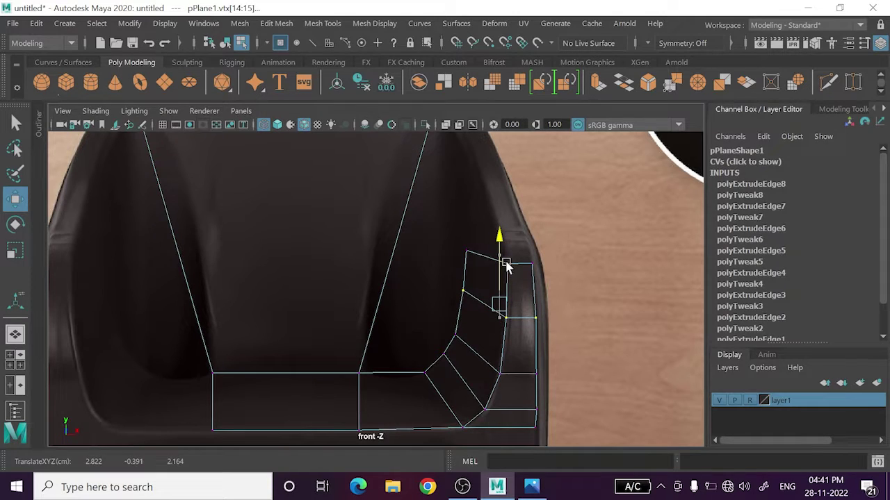
- Raise the lower vertices along the curved edge near the corner slightly
{"action": "left_click", "coordinate": [458, 336]}
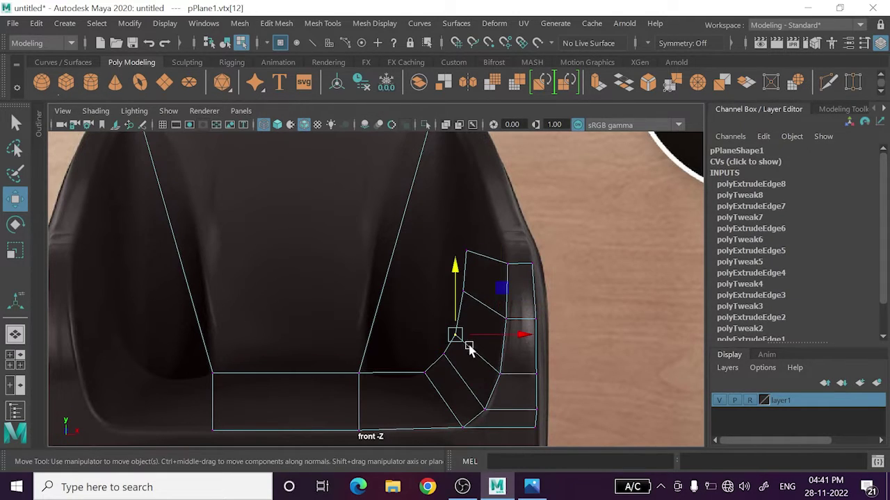
{"action": "left_click", "coordinate": [497, 373], "text": "shift"}
{"action": "left_click", "coordinate": [533, 376], "text": "shift"}
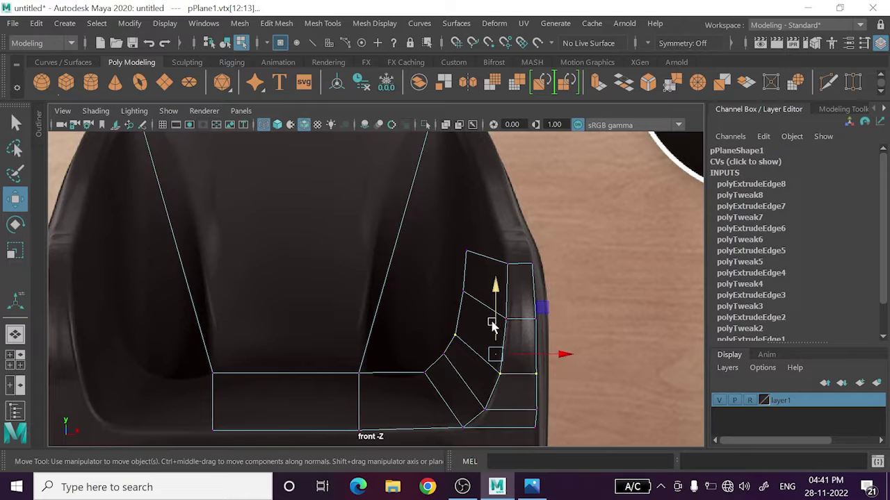
{"action": "left_click_drag", "start_coordinate": [491, 325], "coordinate": [495, 316]}
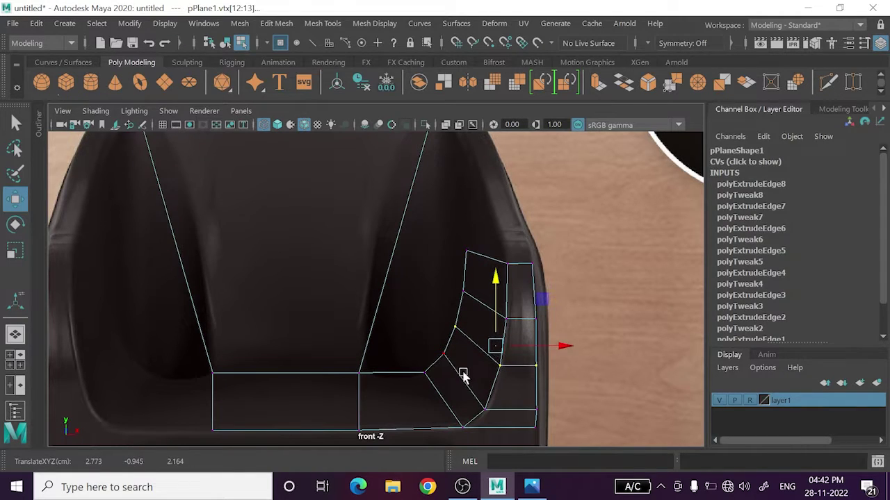
{"action": "left_click_drag", "start_coordinate": [467, 386], "coordinate": [486, 416]}
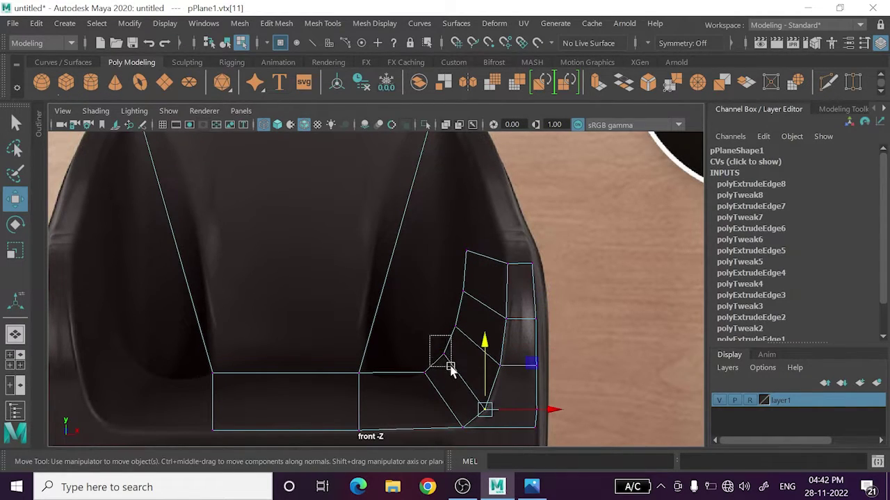
{"action": "left_click_drag", "start_coordinate": [451, 370], "coordinate": [465, 351], "text": "shift"}
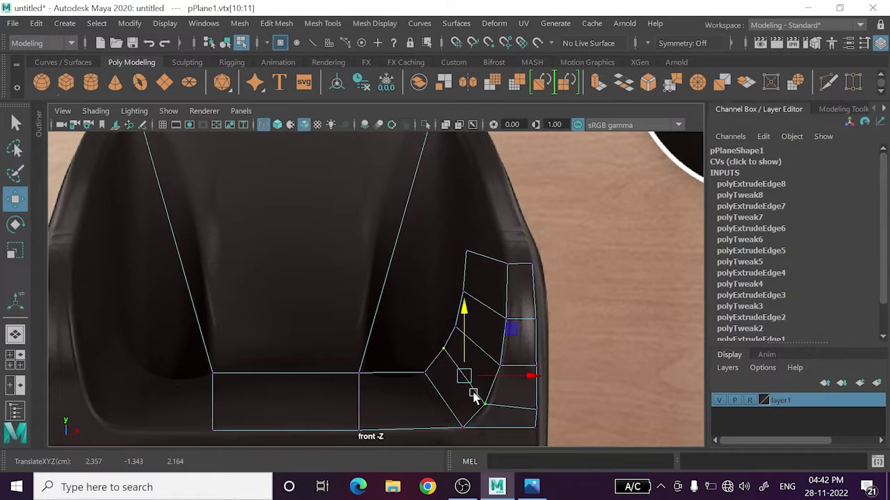
{"action": "left_click_drag", "start_coordinate": [473, 395], "coordinate": [503, 418]}
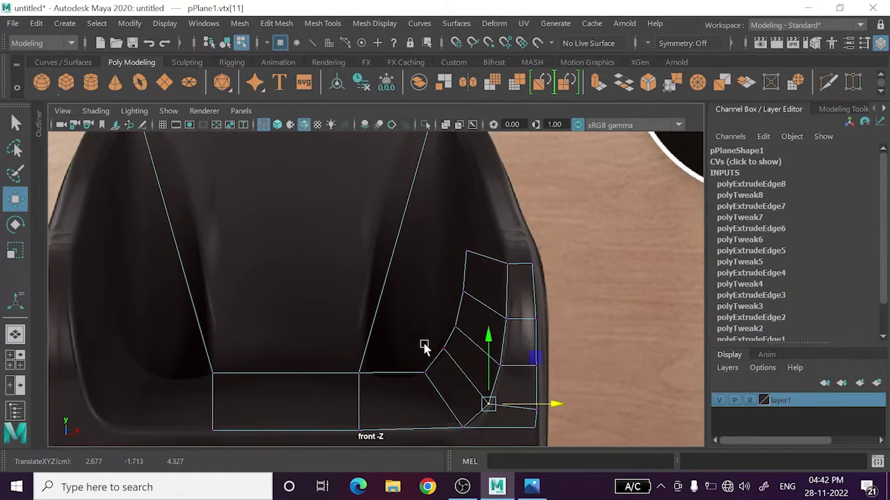
{"action": "left_click", "coordinate": [443, 349]}
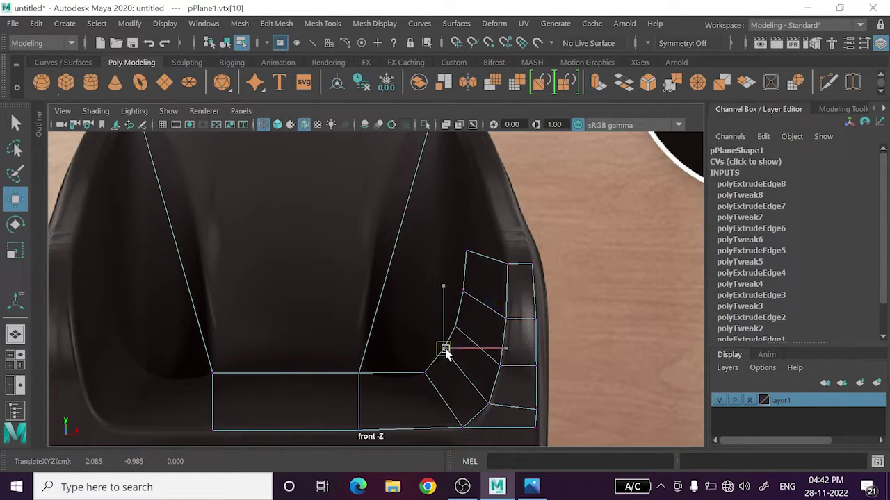
{"action": "left_click", "coordinate": [542, 339]}
- Nudge the outer corner vertex upward and adjust the top outer corner vertex
{"action": "middle_click_drag", "start_coordinate": [647, 387], "coordinate": [522, 362], "text": "alt"}
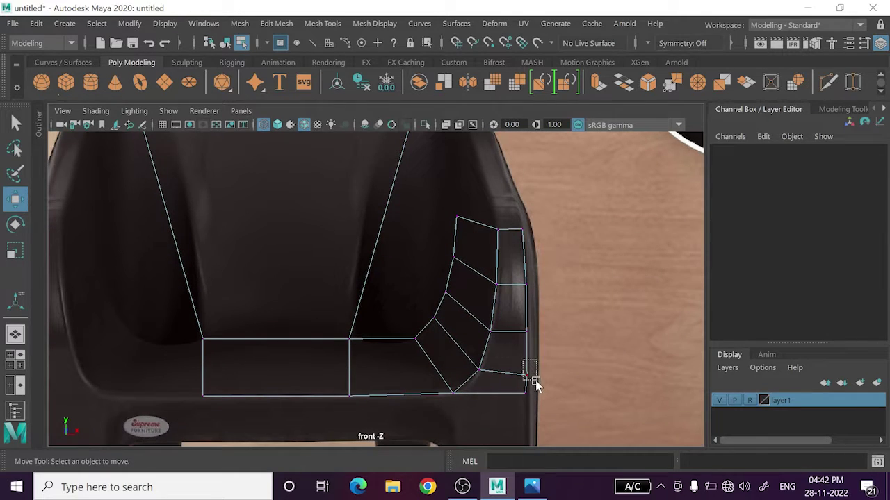
{"action": "left_click_drag", "start_coordinate": [535, 385], "coordinate": [533, 382]}
{"action": "left_click_drag", "start_coordinate": [521, 341], "coordinate": [526, 346]}
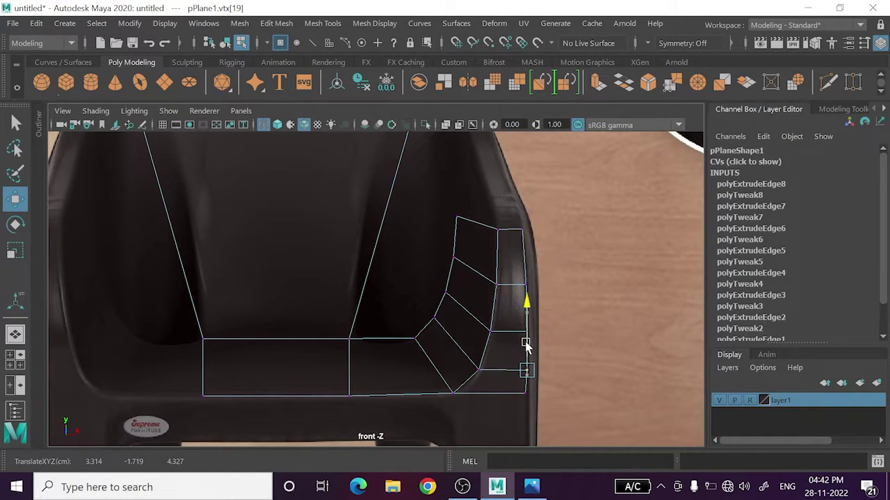
{"action": "left_click", "coordinate": [530, 392]}
{"action": "left_click_drag", "start_coordinate": [529, 415], "coordinate": [531, 413]}
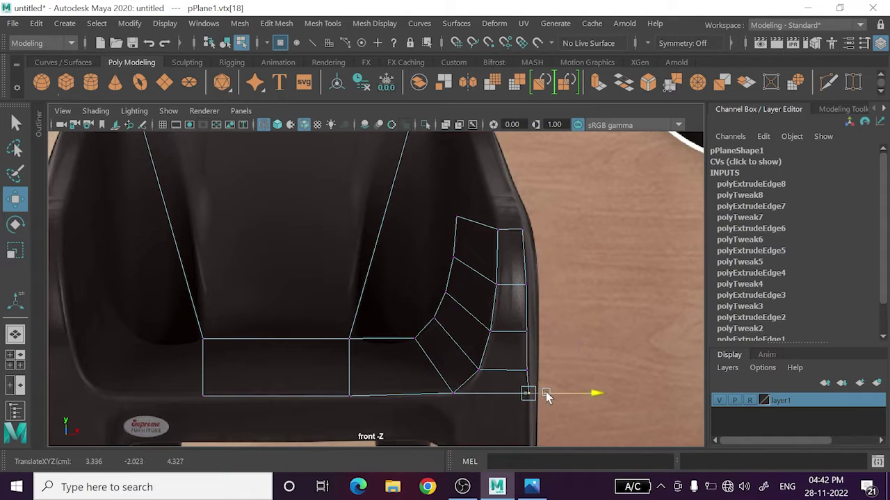
{"action": "left_click", "coordinate": [582, 421]}
{"action": "mouse_move", "coordinate": [503, 219]}
{"action": "left_mouse_down"}
{"action": "mouse_move", "coordinate": [554, 245]}
{"action": "mouse_move", "coordinate": [561, 229]}
{"action": "left_mouse_up"}
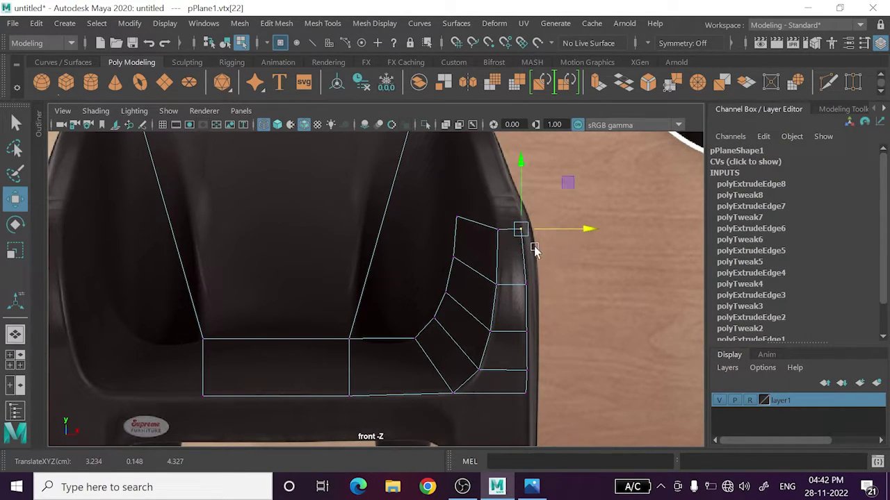
- Shift the strip's top inner vertex slightly left and down to fit the arm contour
{"action": "left_click", "coordinate": [561, 284]}
{"action": "left_click", "coordinate": [494, 229]}
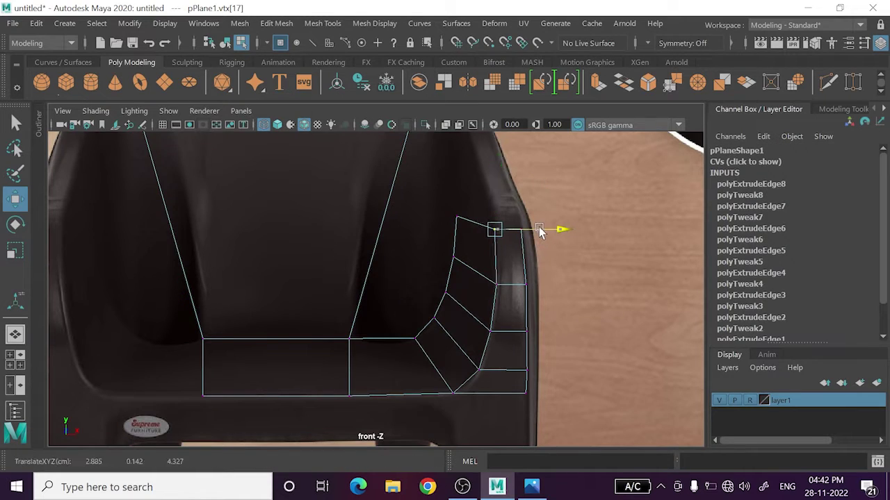
{"action": "left_click_drag", "start_coordinate": [541, 232], "coordinate": [538, 232]}
{"action": "left_click", "coordinate": [571, 318]}
{"action": "middle_click_drag", "start_coordinate": [500, 351], "coordinate": [525, 381], "text": "alt"}
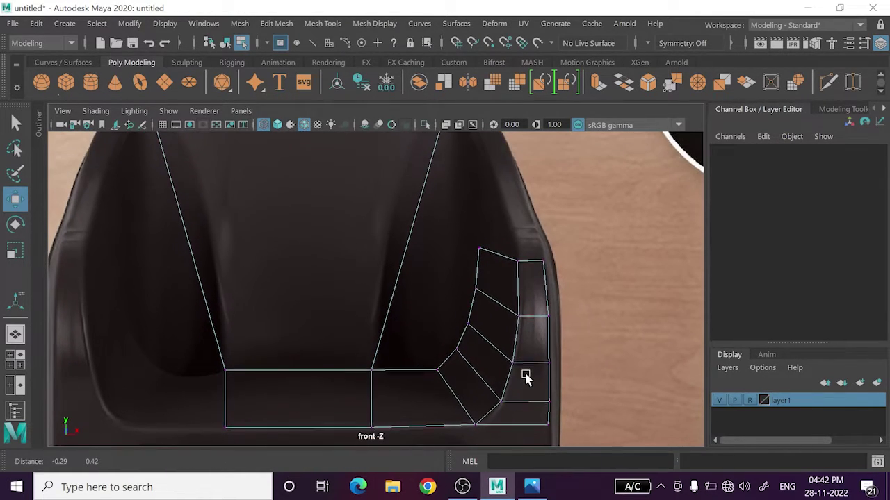
{"action": "left_click", "coordinate": [478, 249]}
{"action": "left_click_drag", "start_coordinate": [478, 249], "coordinate": [479, 251]}
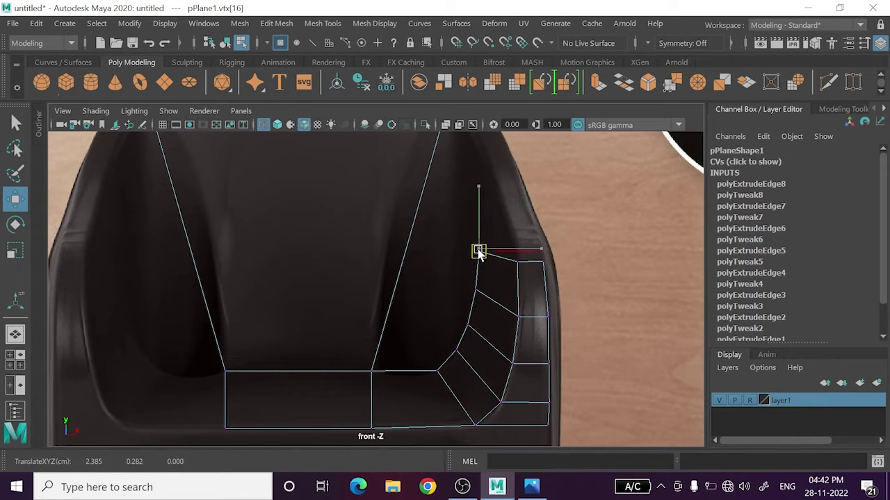
{"action": "left_click", "coordinate": [602, 322]}
- Frame the front view on the chair legs
{"action": "scroll", "coordinate": [579, 309], "scroll_direction": "down", "scroll_amount": 2}
{"action": "scroll", "coordinate": [563, 215], "scroll_direction": "up", "scroll_amount": 2}
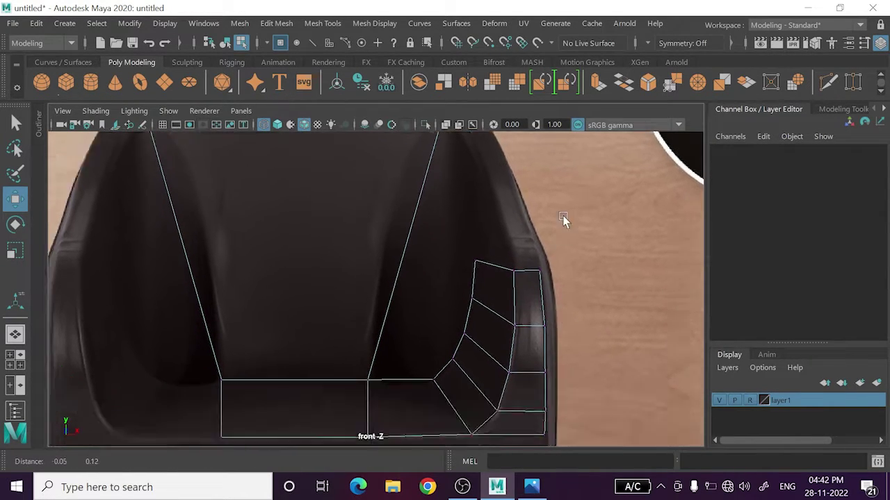
{"action": "mouse_move", "coordinate": [563, 215]}
{"action": "middle_mouse_down", "text": "alt"}
{"action": "mouse_move", "coordinate": [562, 187]}
{"action": "mouse_move", "coordinate": [564, 310]}
{"action": "middle_mouse_up", "text": "alt"}
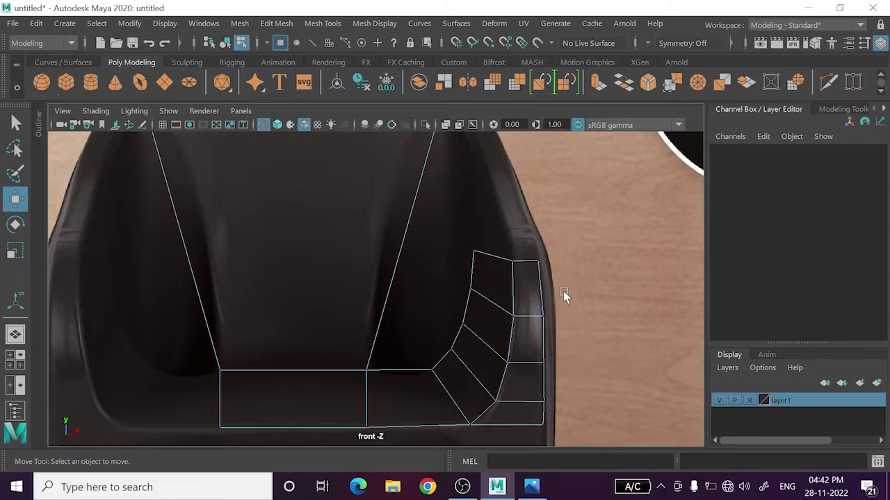
{"action": "middle_click_drag", "start_coordinate": [520, 270], "coordinate": [522, 289], "text": "alt"}
{"action": "key", "text": "space"}
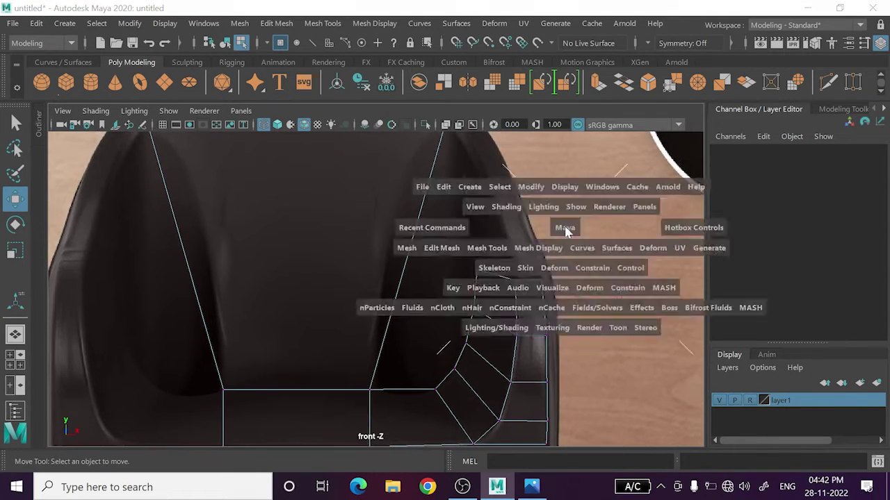
{"action": "key", "text": "space"}
{"action": "key", "text": "f"}
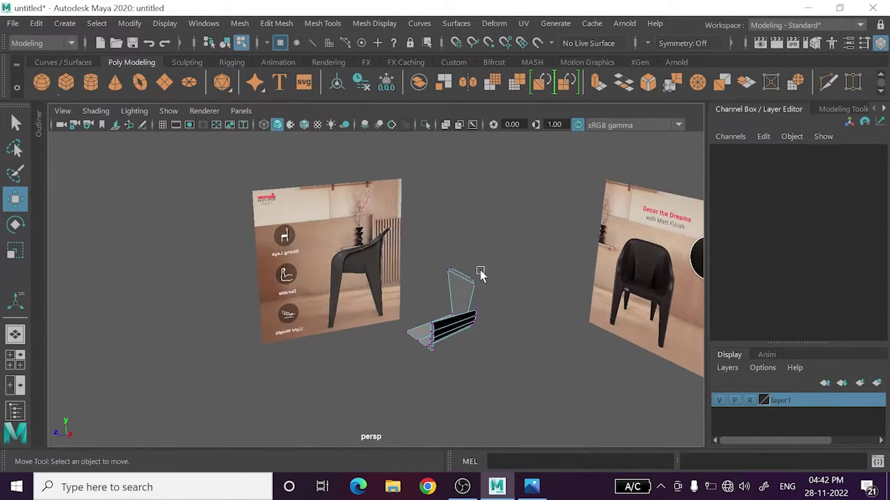
{"action": "mouse_move", "coordinate": [480, 273]}
{"action": "left_mouse_down", "text": "alt"}
{"action": "mouse_move", "coordinate": [572, 298]}
{"action": "mouse_move", "coordinate": [595, 285]}
{"action": "mouse_move", "coordinate": [481, 296]}
{"action": "mouse_move", "coordinate": [517, 318]}
{"action": "mouse_move", "coordinate": [474, 321]}
{"action": "left_mouse_up", "text": "alt"}
{"action": "key", "text": "space"}
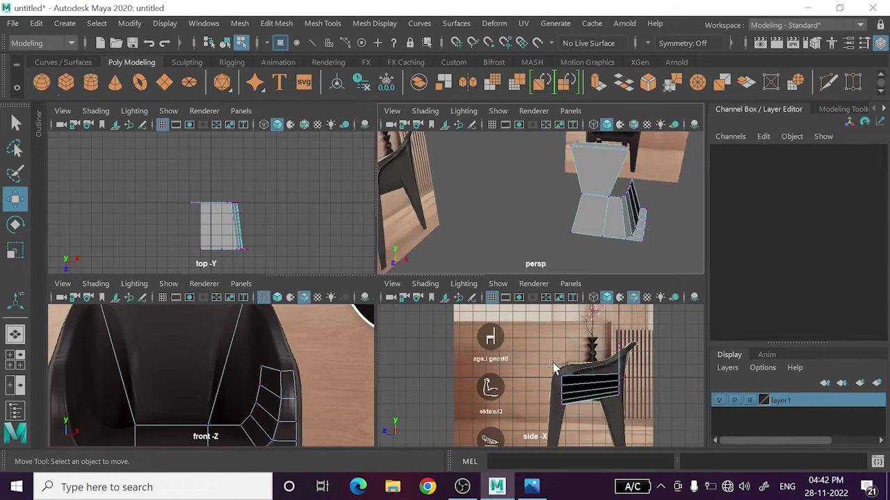
{"action": "key", "text": "space"}
{"action": "key", "text": "space"}
{"action": "key", "text": "space"}
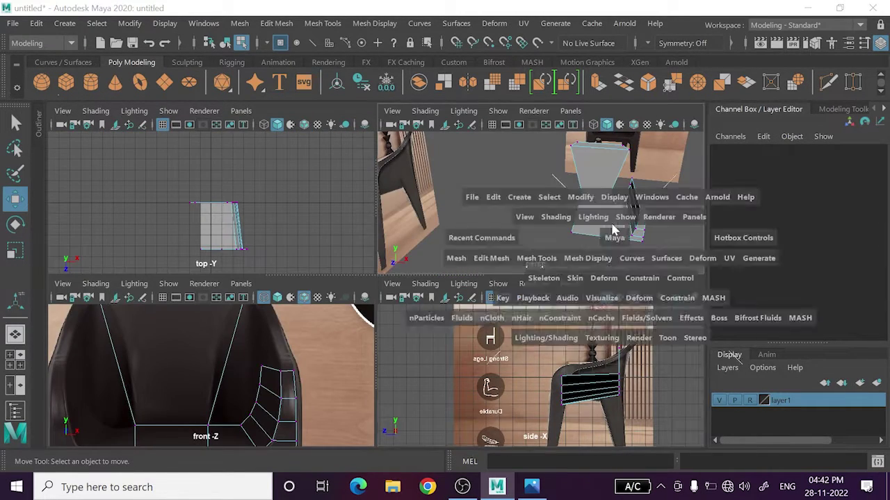
{"action": "mouse_move", "coordinate": [585, 239]}
{"action": "left_mouse_down", "text": "alt"}
{"action": "mouse_move", "coordinate": [493, 257]}
{"action": "mouse_move", "coordinate": [465, 246]}
{"action": "mouse_move", "coordinate": [528, 228]}
{"action": "mouse_move", "coordinate": [441, 248]}
{"action": "mouse_move", "coordinate": [445, 240]}
{"action": "mouse_move", "coordinate": [546, 255]}
{"action": "left_mouse_up", "text": "alt"}
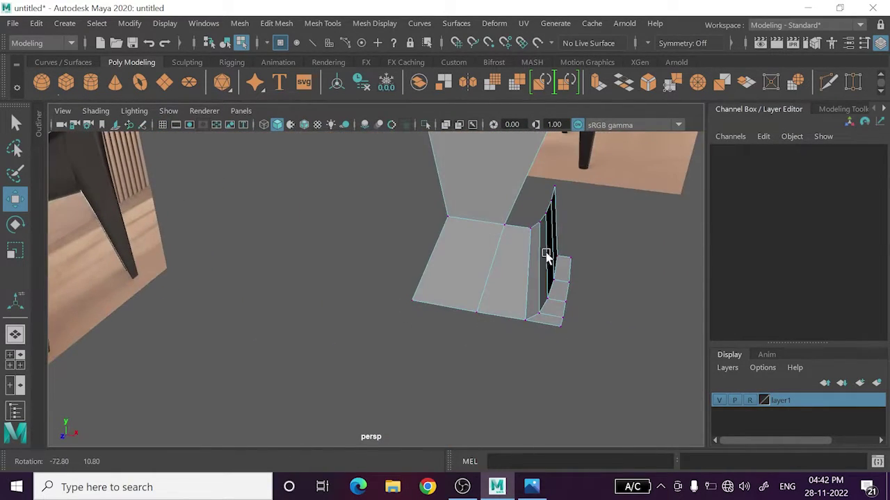
{"action": "key", "text": "space"}
{"action": "key", "text": "space"}
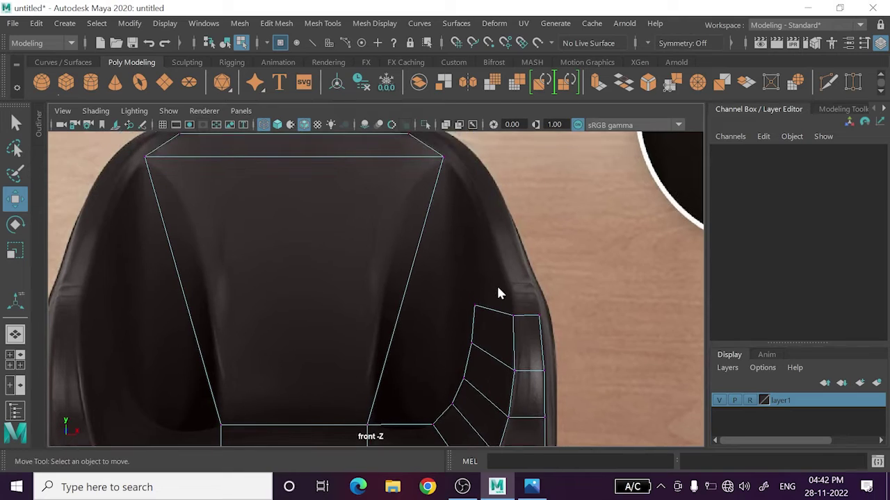
- Extrude the side band's top edge and pull the new row up along the arm
{"action": "right_click_drag", "start_coordinate": [497, 293], "coordinate": [497, 265]}
{"action": "left_click", "coordinate": [541, 326]}
{"action": "middle_click_drag", "start_coordinate": [503, 251], "coordinate": [503, 278], "text": "alt"}
{"action": "left_click", "coordinate": [498, 335]}
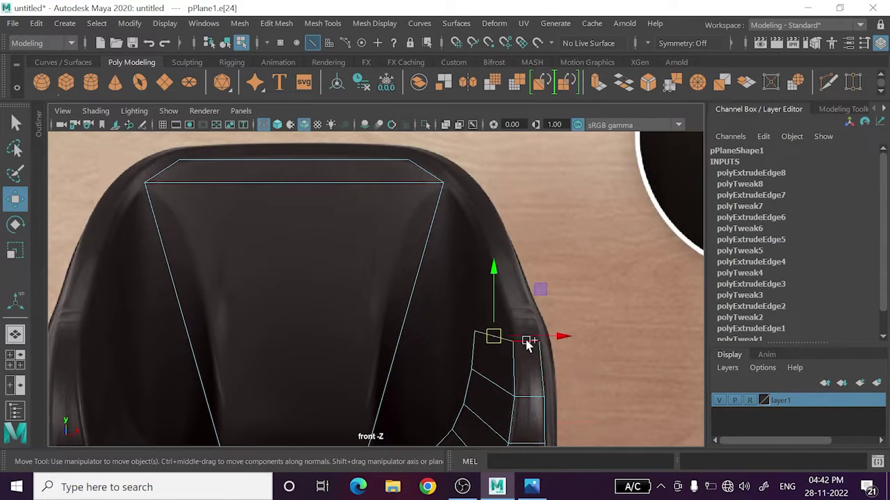
{"action": "left_click", "coordinate": [485, 339]}
{"action": "key", "text": "ctrl+e"}
{"action": "key", "text": "w"}
{"action": "left_click_drag", "start_coordinate": [494, 312], "coordinate": [496, 249]}
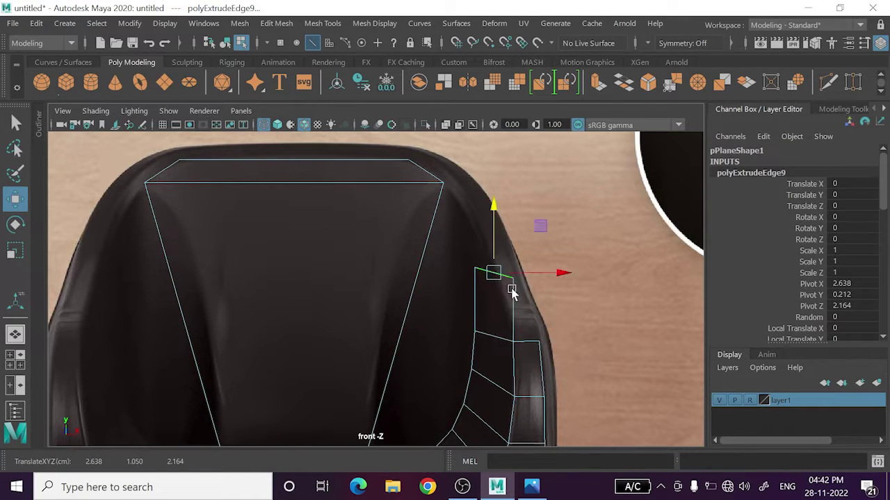
- Move the new row's vertices up onto the arm outline
{"action": "right_click_drag", "start_coordinate": [498, 275], "coordinate": [433, 93]}
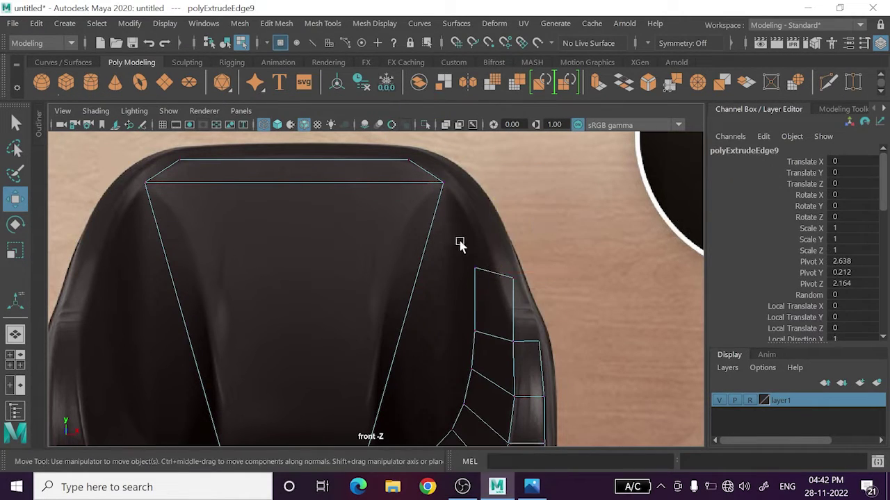
{"action": "left_click", "coordinate": [475, 269]}
{"action": "mouse_move", "coordinate": [483, 276]}
{"action": "left_mouse_down"}
{"action": "mouse_move", "coordinate": [470, 269]}
{"action": "mouse_move", "coordinate": [496, 276]}
{"action": "left_mouse_up"}
{"action": "left_click", "coordinate": [511, 275]}
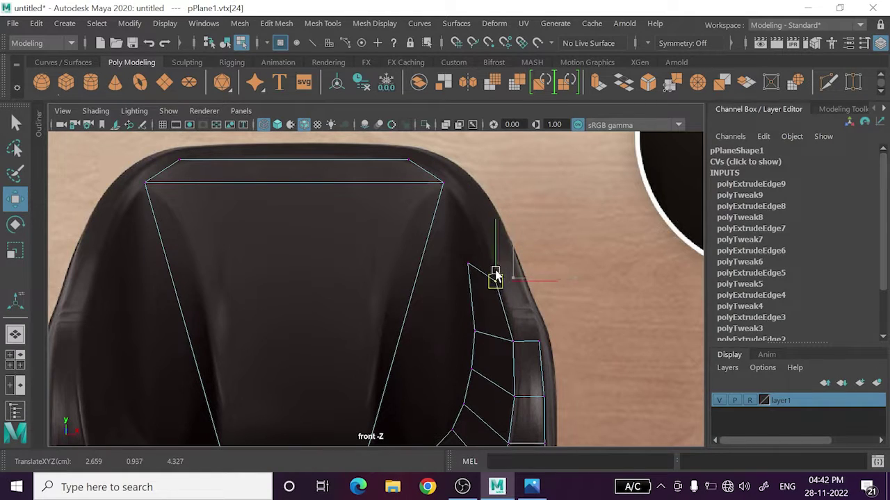
{"action": "left_click", "coordinate": [542, 337]}
{"action": "middle_click_drag", "start_coordinate": [544, 340], "coordinate": [525, 334], "text": "alt"}
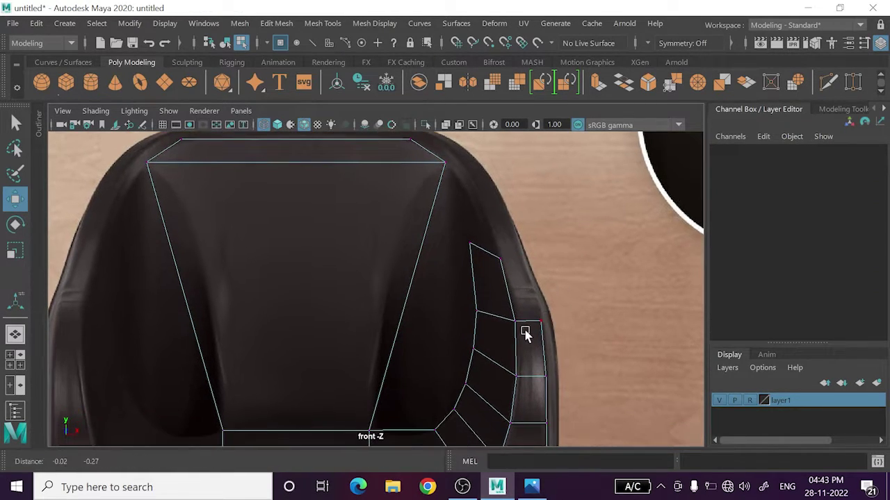
{"action": "left_click_drag", "start_coordinate": [459, 298], "coordinate": [585, 341]}
{"action": "left_click_drag", "start_coordinate": [507, 294], "coordinate": [508, 285]}
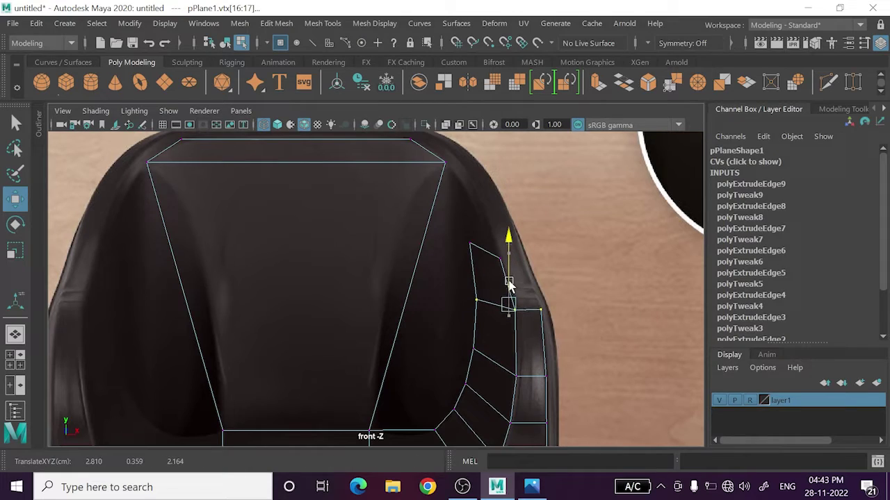
- Reposition the band's top-row vertices down-right and slightly up to match the outline
{"action": "left_click", "coordinate": [607, 356]}
{"action": "left_click_drag", "start_coordinate": [477, 239], "coordinate": [512, 266]}
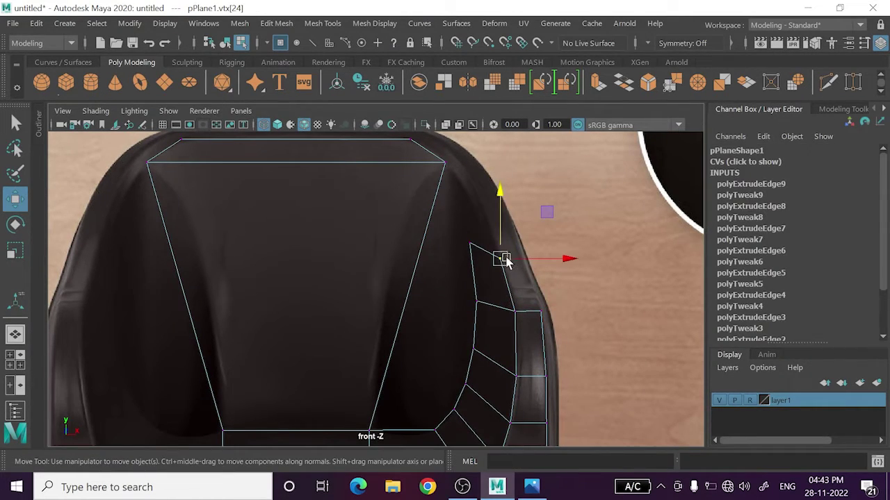
{"action": "left_click_drag", "start_coordinate": [453, 223], "coordinate": [488, 275]}
{"action": "mouse_move", "coordinate": [488, 275]}
{"action": "middle_mouse_down"}
{"action": "mouse_move", "coordinate": [485, 285]}
{"action": "mouse_move", "coordinate": [474, 269]}
{"action": "middle_mouse_up"}
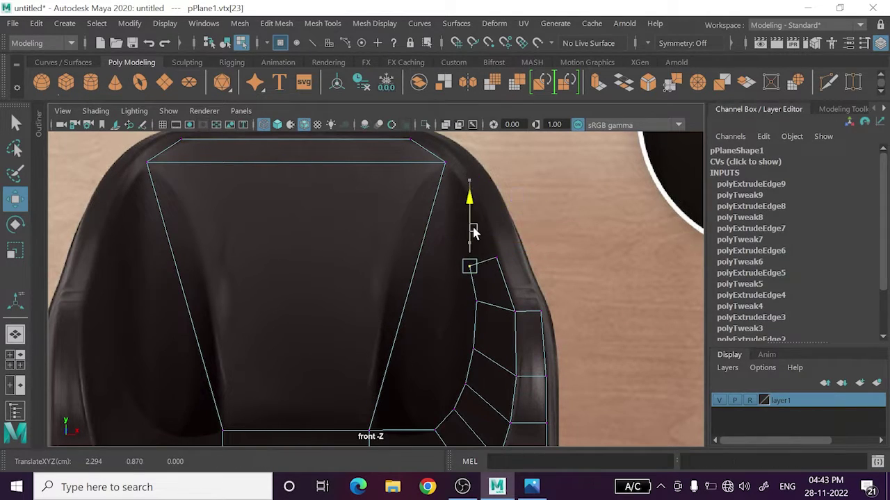
{"action": "middle_click_drag", "start_coordinate": [473, 232], "coordinate": [480, 226]}
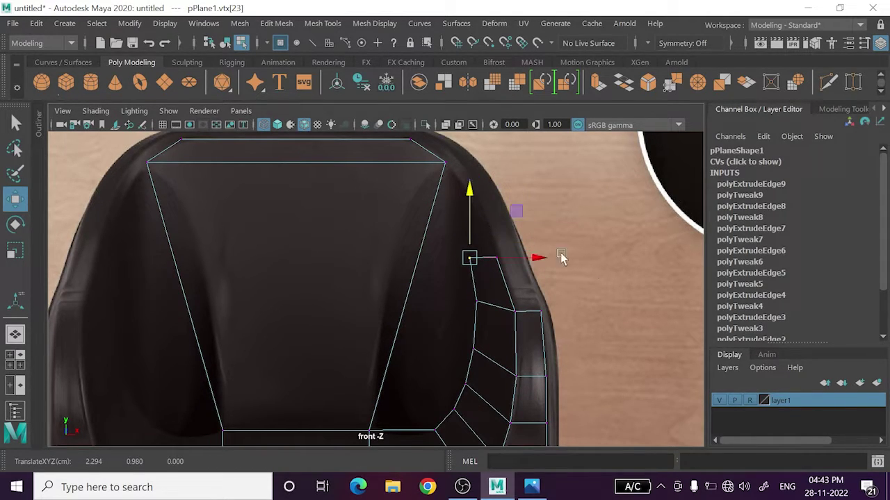
{"action": "left_click", "coordinate": [564, 307]}
{"action": "right_click_drag", "start_coordinate": [522, 287], "coordinate": [521, 49]}
- Extrude the band's top edge again and pull it up and inward
{"action": "key", "text": "ctrl+e"}
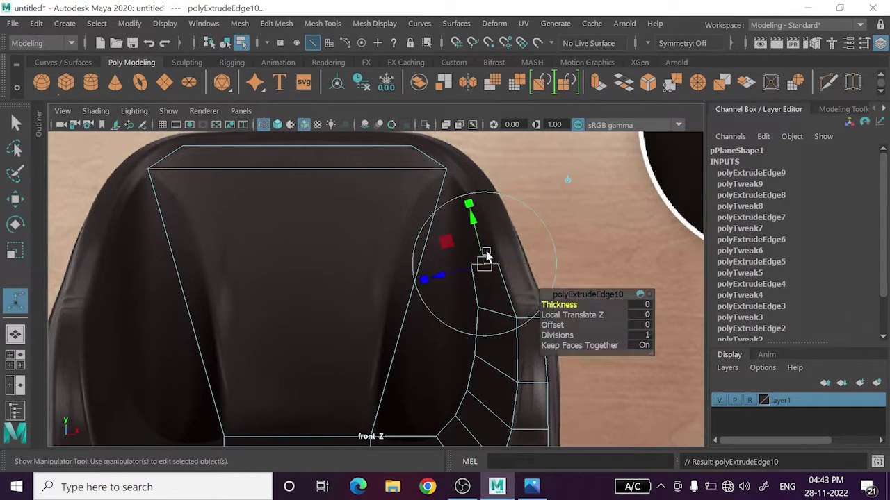
{"action": "key", "text": "w"}
{"action": "left_click_drag", "start_coordinate": [484, 259], "coordinate": [468, 222]}
{"action": "mouse_move", "coordinate": [447, 264]}
{"action": "middle_mouse_down", "text": "alt"}
{"action": "mouse_move", "coordinate": [470, 190]}
{"action": "mouse_move", "coordinate": [471, 303]}
{"action": "middle_mouse_up", "text": "alt"}
- Move the newest row's vertices right and up onto the arm
{"action": "right_click_drag", "start_coordinate": [451, 121], "coordinate": [415, 98]}
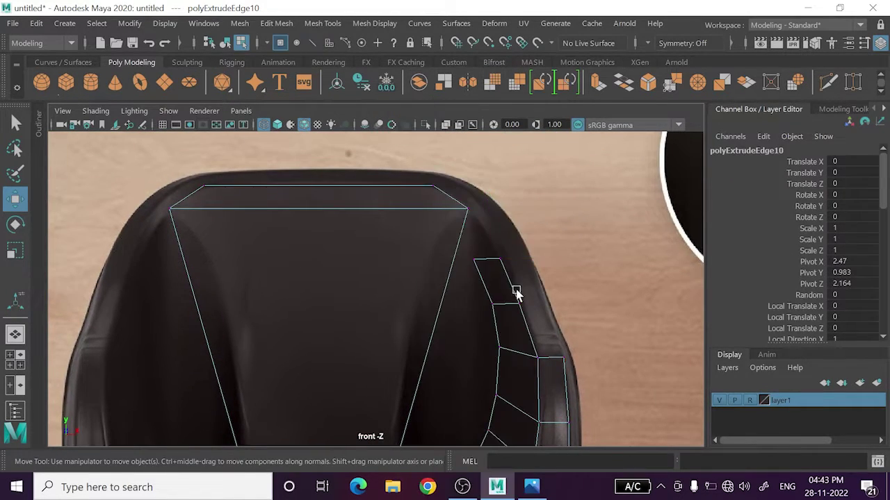
{"action": "scroll", "coordinate": [515, 294], "scroll_direction": "up", "scroll_amount": 1}
{"action": "left_click", "coordinate": [496, 258]}
{"action": "left_click_drag", "start_coordinate": [497, 263], "coordinate": [535, 264]}
{"action": "left_click", "coordinate": [490, 304]}
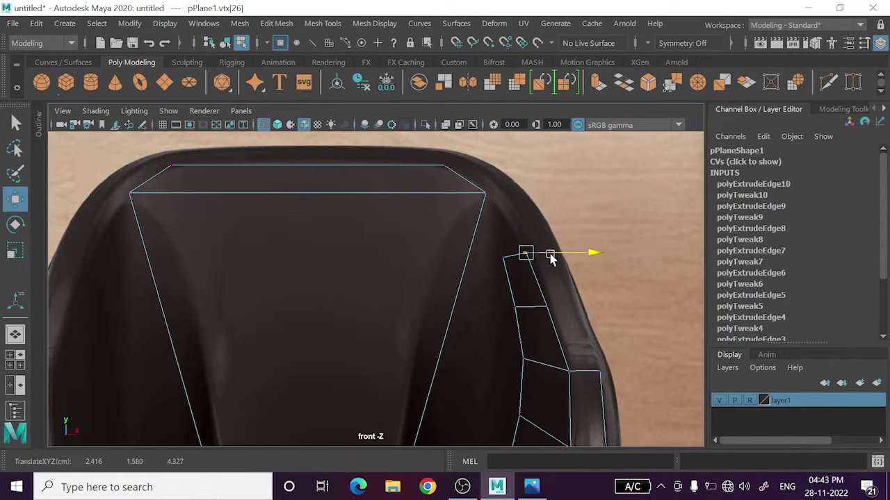
{"action": "left_click_drag", "start_coordinate": [532, 229], "coordinate": [560, 255]}
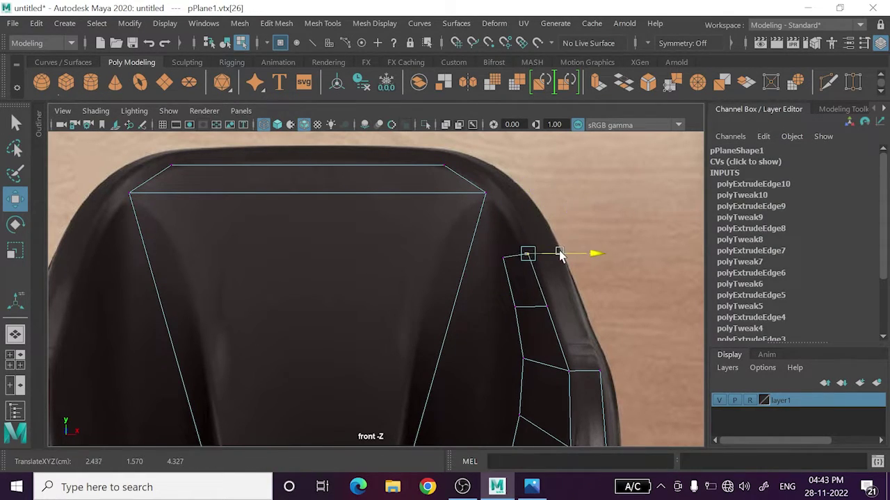
{"action": "scroll", "coordinate": [531, 344], "scroll_direction": "up", "scroll_amount": 1}
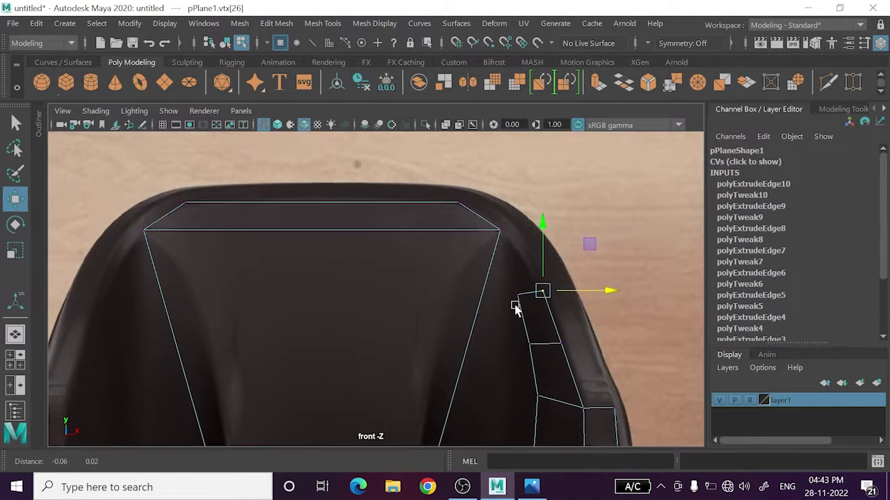
{"action": "scroll", "coordinate": [515, 311], "scroll_direction": "up", "scroll_amount": 1}
{"action": "middle_click_drag", "start_coordinate": [515, 316], "coordinate": [511, 298], "text": "alt"}
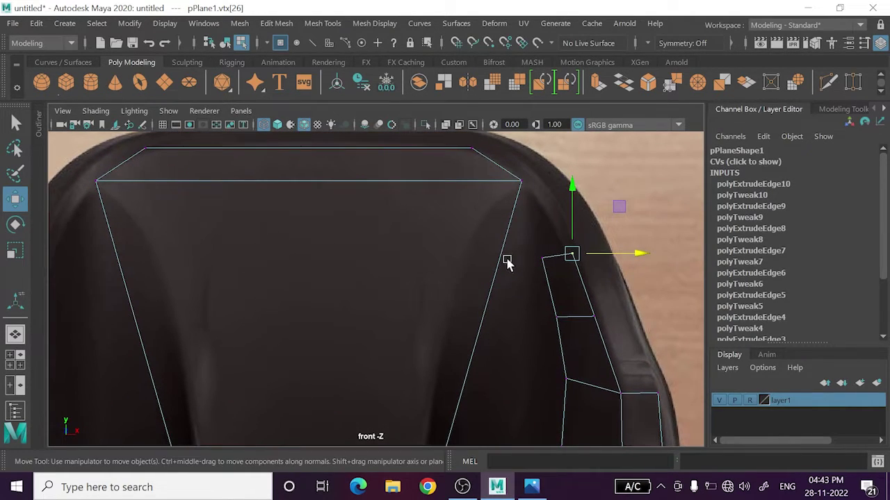
- Extrude another row and snap its vertices to the backrest's top corner
{"action": "right_click_drag", "start_coordinate": [506, 262], "coordinate": [506, 149]}
{"action": "left_click", "coordinate": [554, 270]}
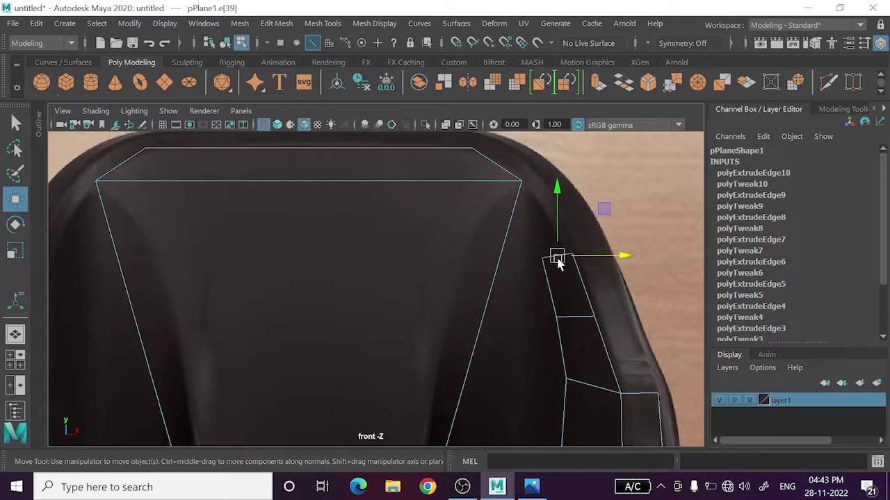
{"action": "left_click_drag", "start_coordinate": [557, 262], "coordinate": [515, 198], "text": "shift"}
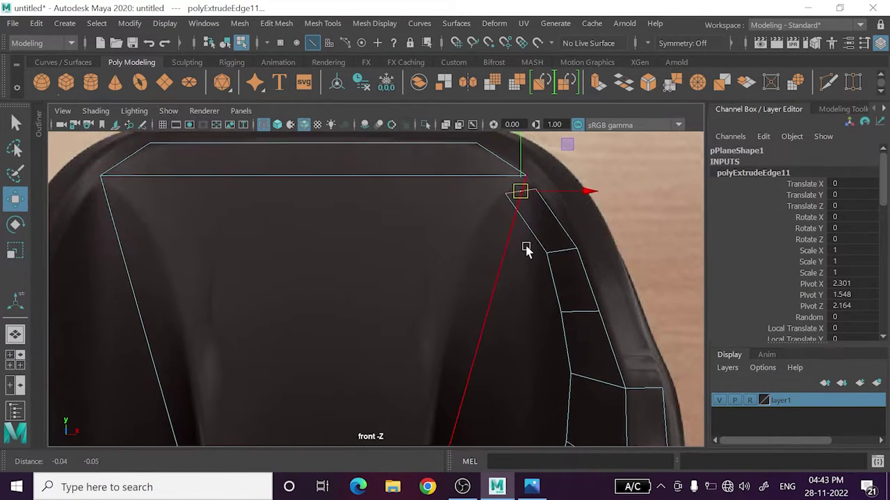
{"action": "mouse_move", "coordinate": [529, 111]}
{"action": "right_mouse_down"}
{"action": "mouse_move", "coordinate": [485, 136]}
{"action": "mouse_move", "coordinate": [462, 111]}
{"action": "right_mouse_up"}
{"action": "scroll", "coordinate": [521, 278], "scroll_direction": "up", "scroll_amount": 3}
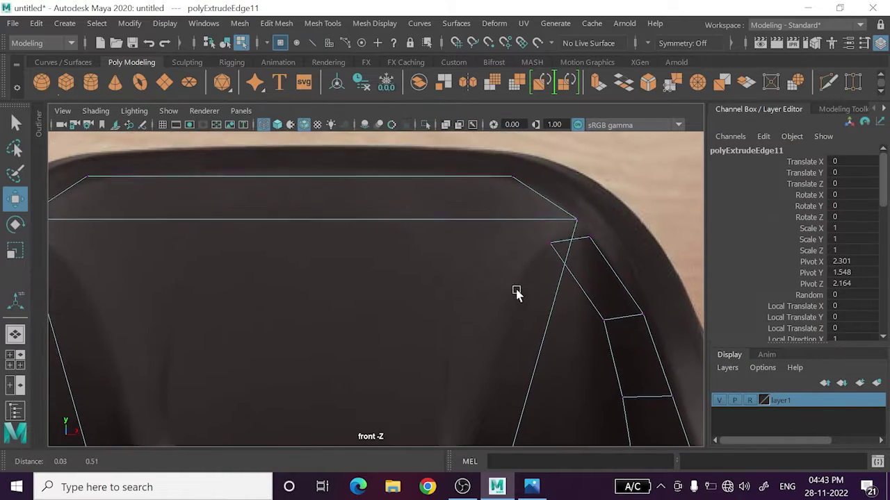
{"action": "left_click", "coordinate": [549, 248]}
{"action": "mouse_move", "coordinate": [548, 248]}
{"action": "left_mouse_down"}
{"action": "mouse_move", "coordinate": [570, 268]}
{"action": "mouse_move", "coordinate": [566, 274]}
{"action": "left_mouse_up"}
{"action": "left_click", "coordinate": [582, 236]}
{"action": "left_click_drag", "start_coordinate": [588, 238], "coordinate": [583, 231]}
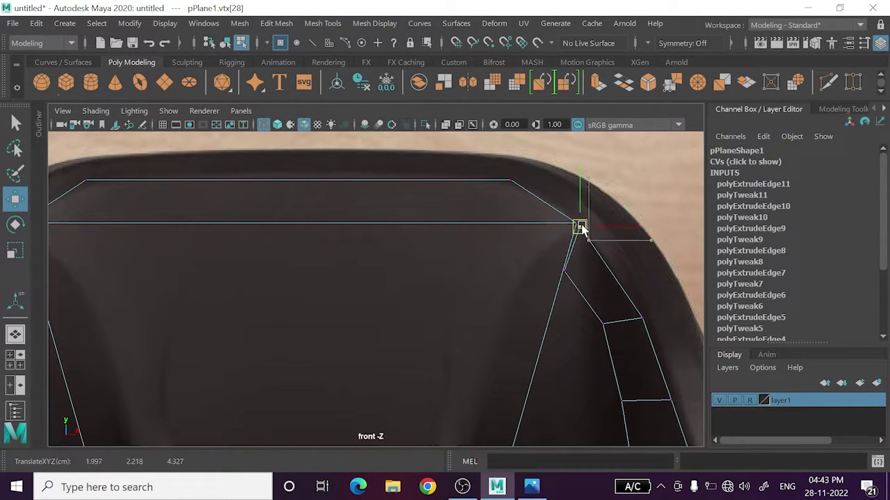
- Zoom in on the backrest and start a Multi-Cut across it
{"action": "scroll", "coordinate": [576, 229], "scroll_direction": "down", "scroll_amount": 2}
{"action": "scroll", "coordinate": [568, 317], "scroll_direction": "down", "scroll_amount": 2}
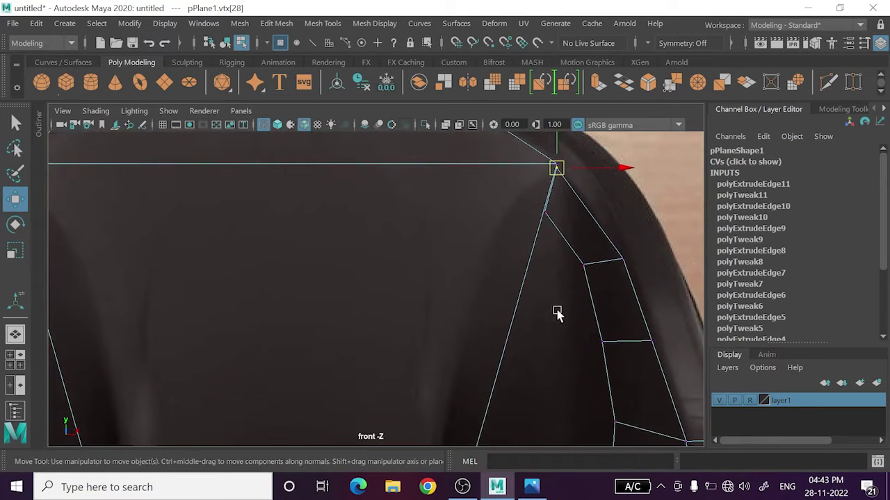
{"action": "scroll", "coordinate": [558, 312], "scroll_direction": "down", "scroll_amount": 4}
{"action": "scroll", "coordinate": [527, 361], "scroll_direction": "up", "scroll_amount": 2}
{"action": "scroll", "coordinate": [493, 347], "scroll_direction": "up", "scroll_amount": 1}
{"action": "scroll", "coordinate": [490, 328], "scroll_direction": "up", "scroll_amount": 1}
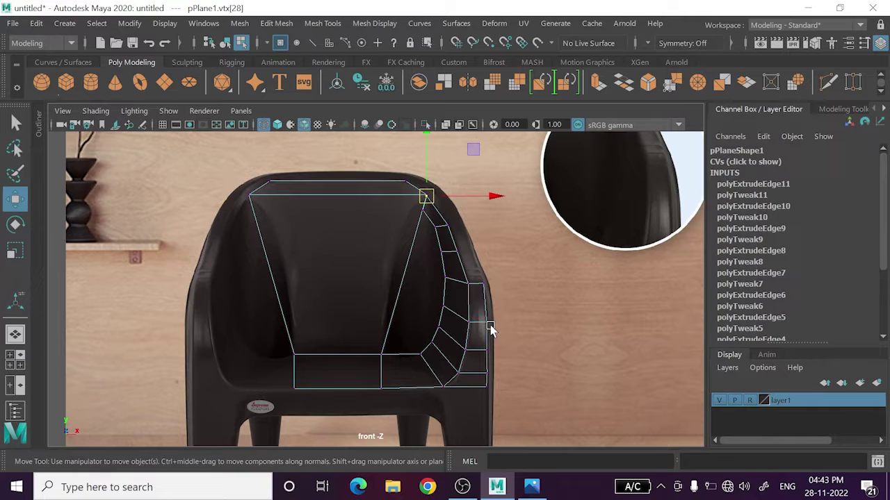
{"action": "scroll", "coordinate": [486, 325], "scroll_direction": "up", "scroll_amount": 2}
{"action": "scroll", "coordinate": [465, 264], "scroll_direction": "up", "scroll_amount": 2}
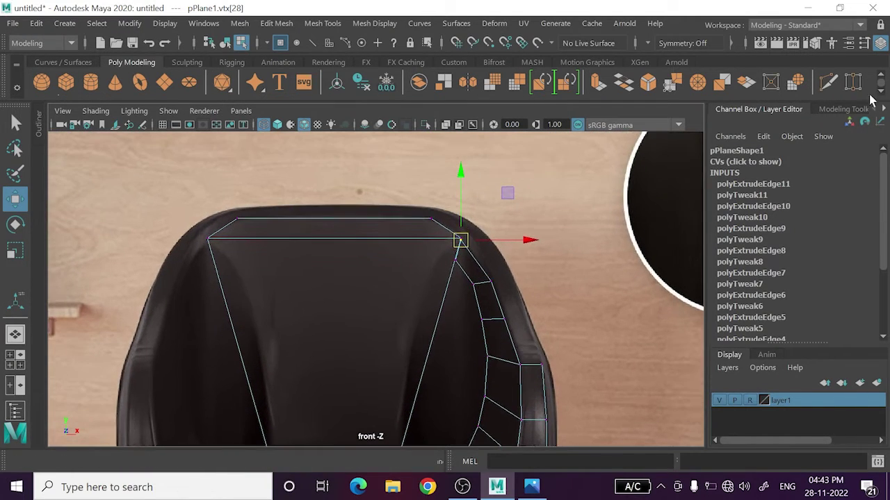
{"action": "right_click_drag", "start_coordinate": [461, 240], "coordinate": [469, 264], "text": "shift"}
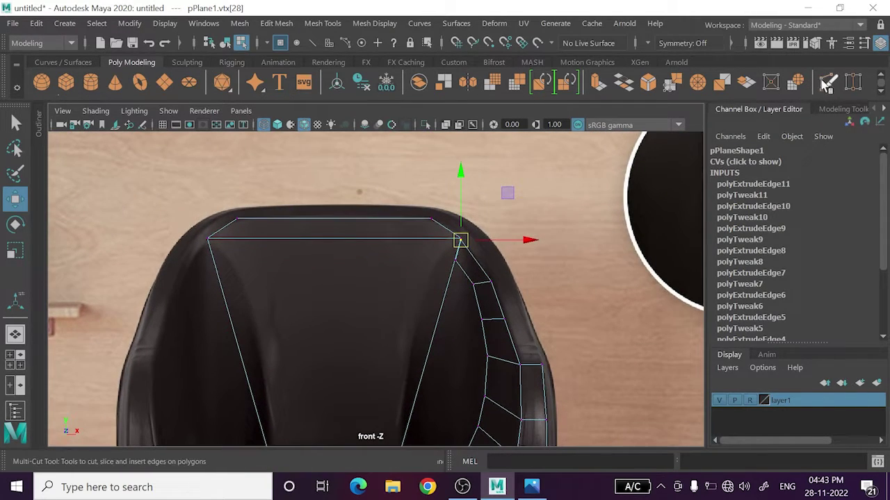
- Cut a horizontal edge across the backrest face
{"action": "left_click", "coordinate": [452, 261], "text": "ctrl"}
{"action": "key", "text": "w"}
{"action": "scroll", "coordinate": [444, 283], "scroll_direction": "up", "scroll_amount": 1}
{"action": "scroll", "coordinate": [514, 261], "scroll_direction": "up", "scroll_amount": 2}
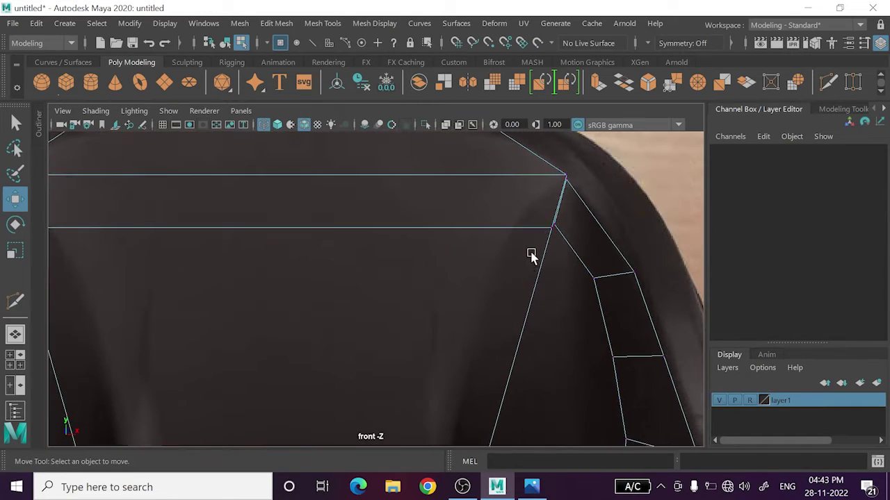
{"action": "scroll", "coordinate": [487, 292], "scroll_direction": "down", "scroll_amount": 1}
{"action": "scroll", "coordinate": [556, 295], "scroll_direction": "up", "scroll_amount": 2}
- Target-weld the two stray corner vertices onto the adjacent corner vertices
{"action": "left_click", "coordinate": [568, 281]}
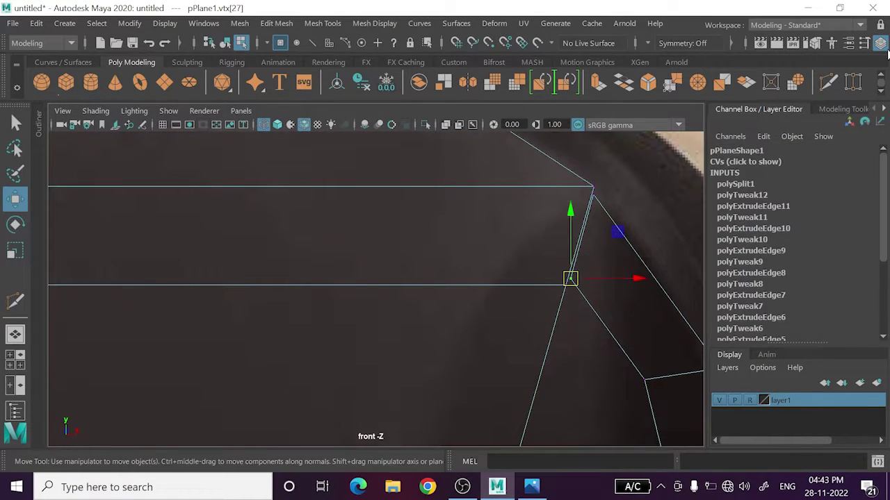
{"action": "left_click", "coordinate": [853, 82]}
{"action": "left_click_drag", "start_coordinate": [571, 281], "coordinate": [567, 286]}
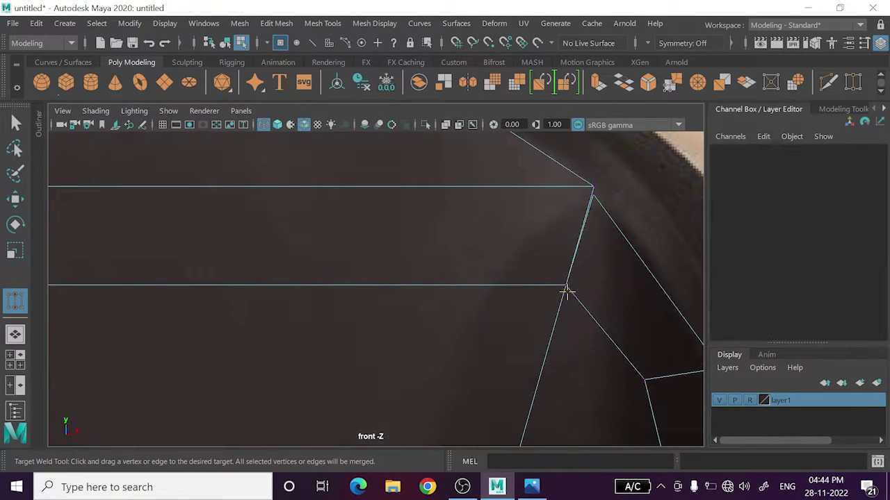
{"action": "key", "text": "w"}
{"action": "middle_click_drag", "start_coordinate": [574, 226], "coordinate": [565, 254], "text": "alt"}
{"action": "left_click", "coordinate": [570, 231]}
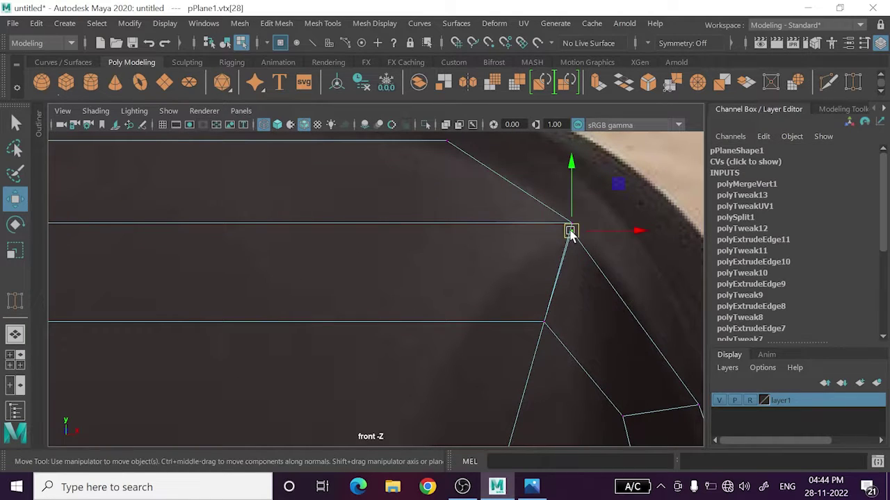
{"action": "key", "text": "y"}
{"action": "left_click_drag", "start_coordinate": [569, 224], "coordinate": [569, 222]}
{"action": "key", "text": "w"}
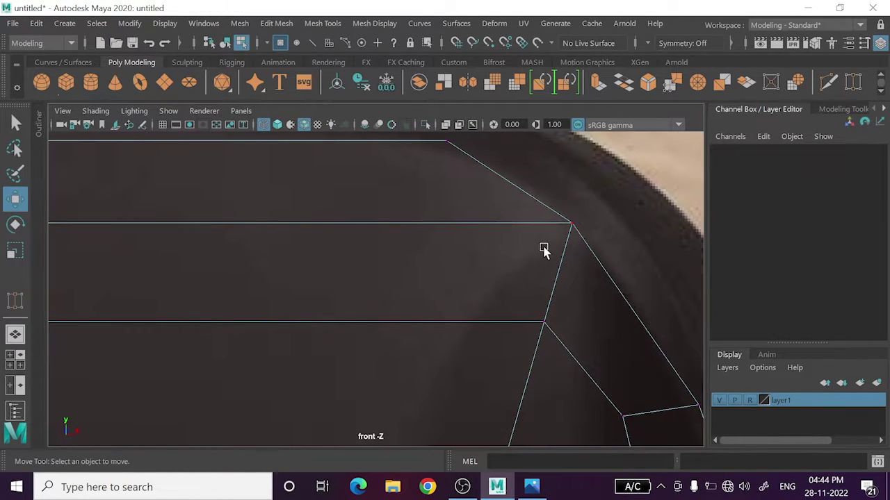
{"action": "scroll", "coordinate": [544, 250], "scroll_direction": "down", "scroll_amount": 6}
{"action": "scroll", "coordinate": [447, 350], "scroll_direction": "up", "scroll_amount": 1}
- Inspect the chair mesh in perspective with smooth preview, then select it
{"action": "key", "text": "space"}
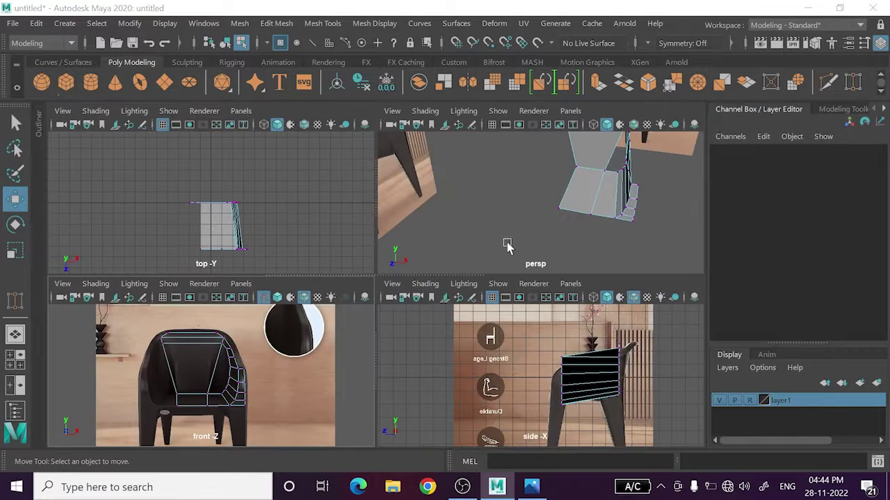
{"action": "key", "text": "space"}
{"action": "left_click_drag", "start_coordinate": [566, 250], "coordinate": [527, 371], "text": "alt"}
{"action": "key", "text": "3"}
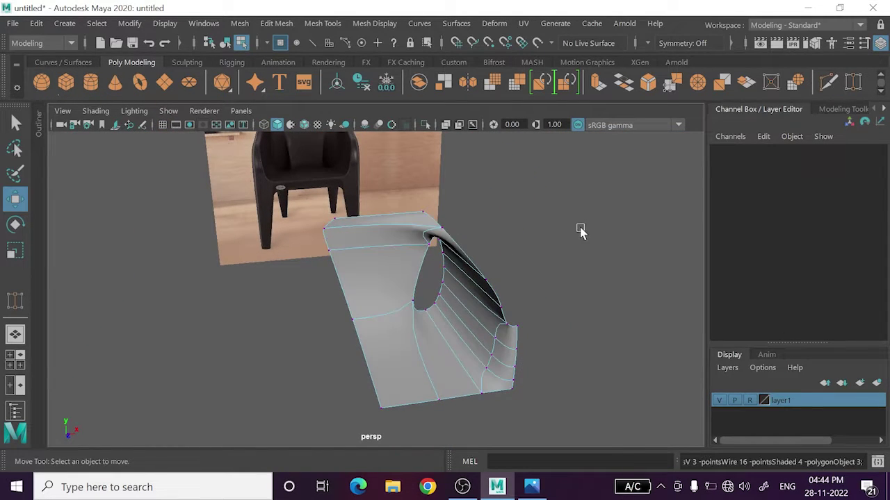
{"action": "right_click_drag", "start_coordinate": [580, 232], "coordinate": [622, 87]}
{"action": "mouse_move", "coordinate": [579, 271]}
{"action": "left_mouse_down", "text": "alt"}
{"action": "mouse_move", "coordinate": [599, 265]}
{"action": "mouse_move", "coordinate": [387, 263]}
{"action": "mouse_move", "coordinate": [486, 181]}
{"action": "mouse_move", "coordinate": [463, 312]}
{"action": "mouse_move", "coordinate": [491, 353]}
{"action": "mouse_move", "coordinate": [542, 389]}
{"action": "mouse_move", "coordinate": [572, 348]}
{"action": "mouse_move", "coordinate": [421, 339]}
{"action": "left_mouse_up", "text": "alt"}
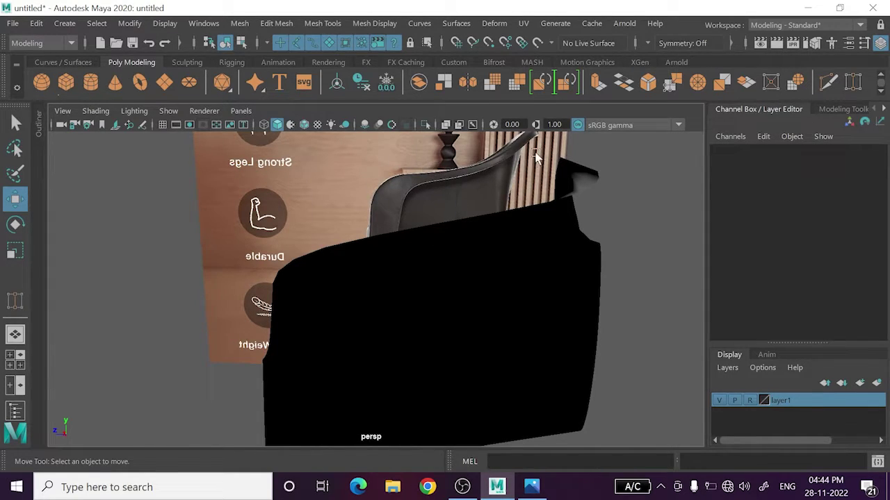
{"action": "left_click", "coordinate": [395, 292]}
- Show wireframe on shaded and zoom the side view onto the mesh
{"action": "key", "text": "space"}
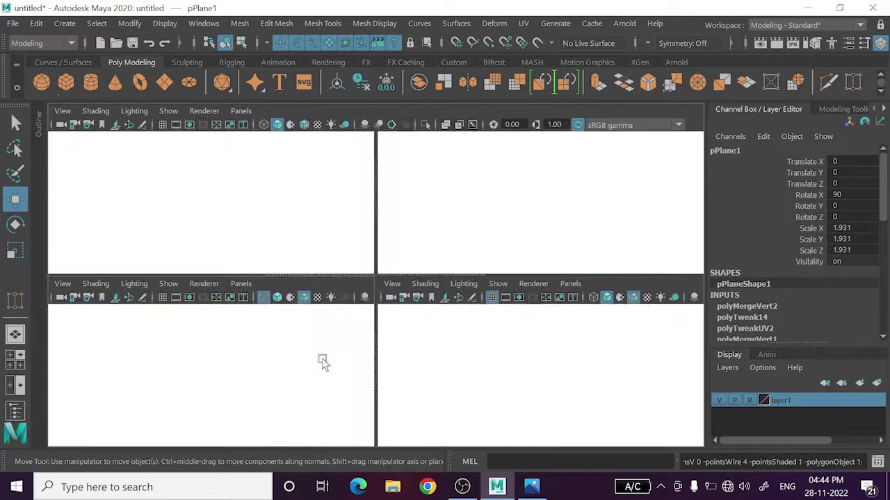
{"action": "key", "text": "space"}
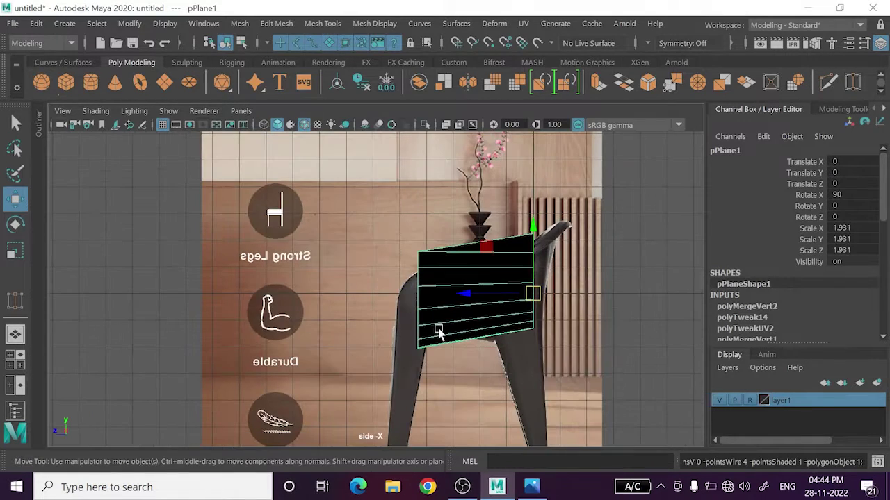
{"action": "key", "text": "4"}
{"action": "scroll", "coordinate": [438, 327], "scroll_direction": "up", "scroll_amount": 2}
{"action": "scroll", "coordinate": [444, 337], "scroll_direction": "up", "scroll_amount": 2}
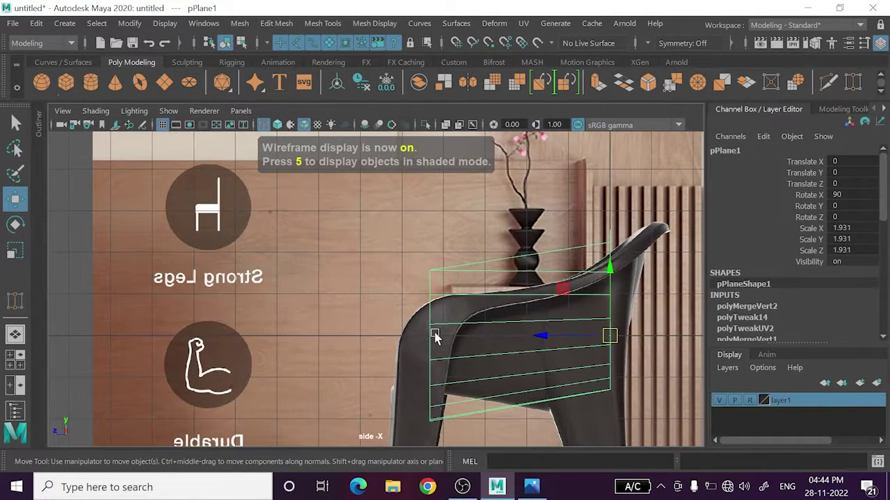
{"action": "scroll", "coordinate": [455, 351], "scroll_direction": "up", "scroll_amount": 1}
{"action": "middle_click_drag", "start_coordinate": [455, 351], "coordinate": [420, 352], "text": "alt"}
- Zoom the front view onto the chair and pick its right edge in edge mode
{"action": "key", "text": "space"}
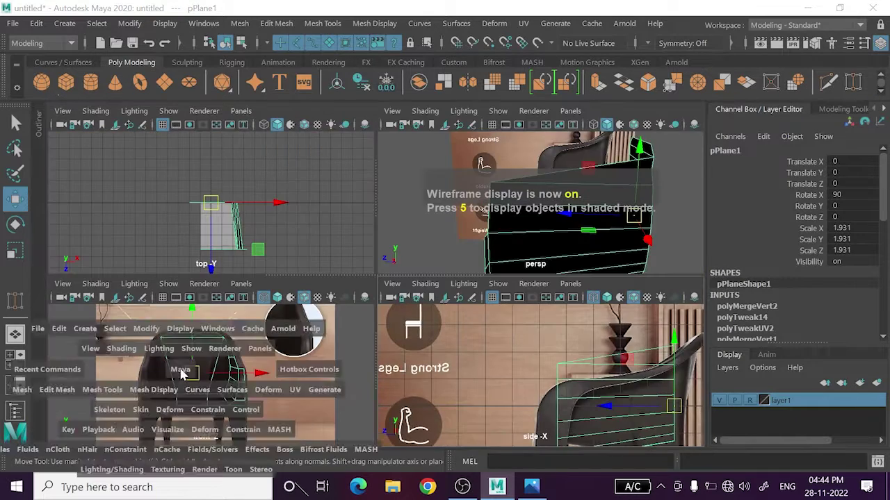
{"action": "key", "text": "space"}
{"action": "scroll", "coordinate": [375, 340], "scroll_direction": "up", "scroll_amount": 2}
{"action": "scroll", "coordinate": [388, 340], "scroll_direction": "down", "scroll_amount": 1}
{"action": "scroll", "coordinate": [391, 362], "scroll_direction": "up", "scroll_amount": 1}
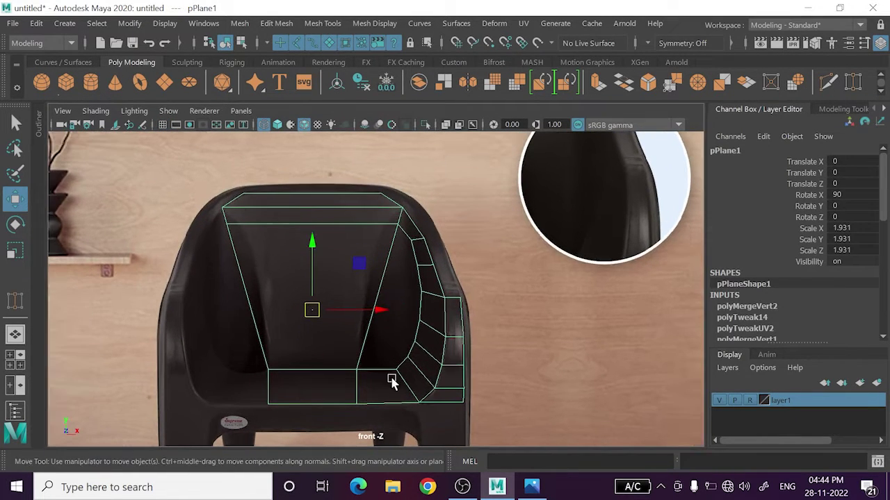
{"action": "scroll", "coordinate": [449, 301], "scroll_direction": "up", "scroll_amount": 1}
{"action": "scroll", "coordinate": [433, 282], "scroll_direction": "up", "scroll_amount": 1}
{"action": "right_click_drag", "start_coordinate": [433, 282], "coordinate": [448, 97]}
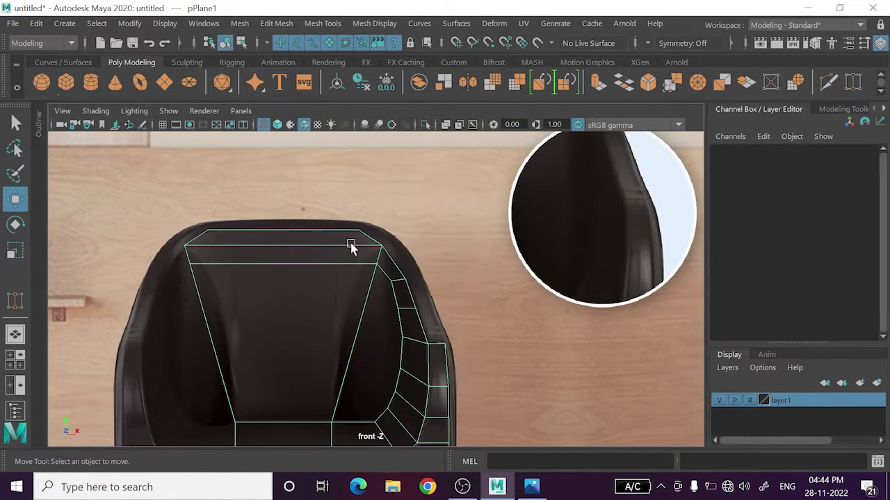
{"action": "left_click", "coordinate": [395, 263]}
- Extrude the right-side edges with Ctrl+E and move the new strip outward along X
{"action": "left_click", "coordinate": [417, 322], "text": "shift"}
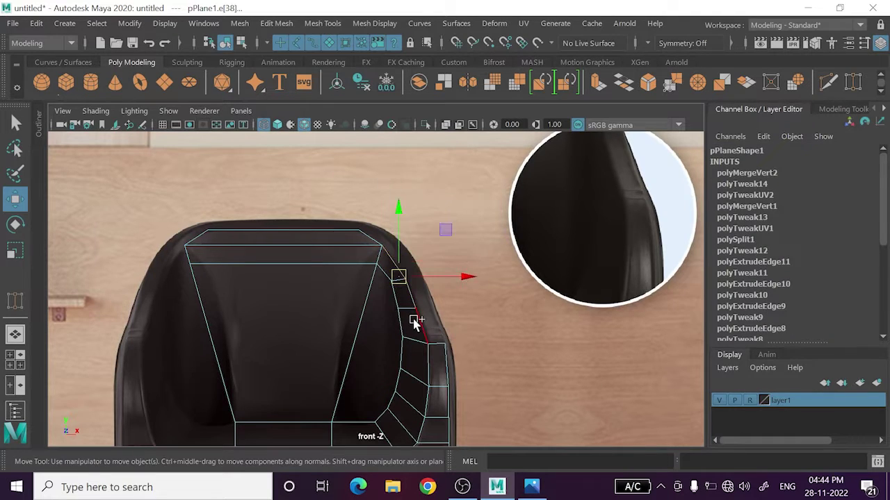
{"action": "middle_click_drag", "start_coordinate": [427, 347], "coordinate": [402, 358], "text": "alt"}
{"action": "key", "text": "ctrl+e"}
{"action": "key", "text": "w"}
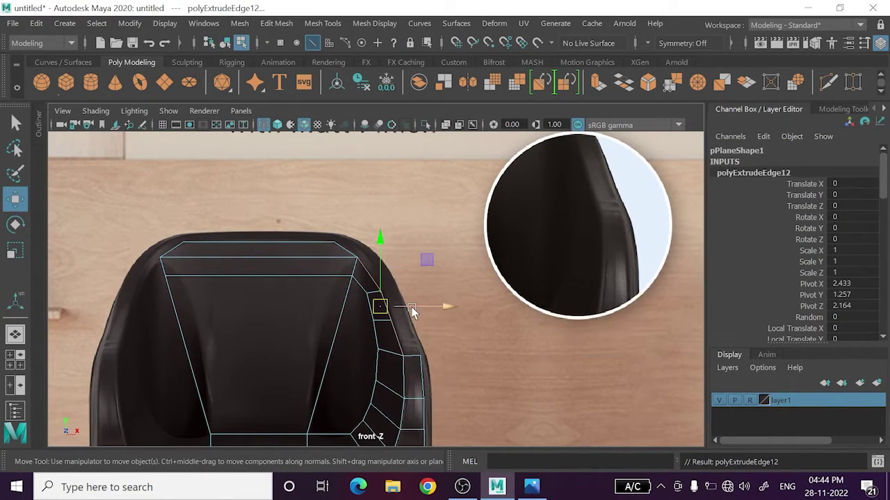
{"action": "left_click_drag", "start_coordinate": [411, 314], "coordinate": [430, 314]}
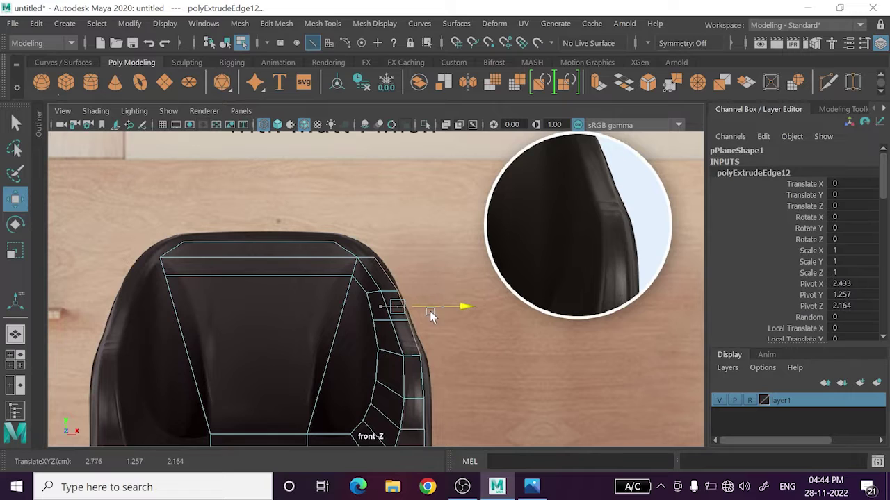
- Merge the overlapping vertices at the new strip's lower end
{"action": "scroll", "coordinate": [430, 310], "scroll_direction": "up", "scroll_amount": 2}
{"action": "scroll", "coordinate": [421, 337], "scroll_direction": "up", "scroll_amount": 3}
{"action": "scroll", "coordinate": [447, 308], "scroll_direction": "up", "scroll_amount": 2}
{"action": "scroll", "coordinate": [410, 317], "scroll_direction": "up", "scroll_amount": 1}
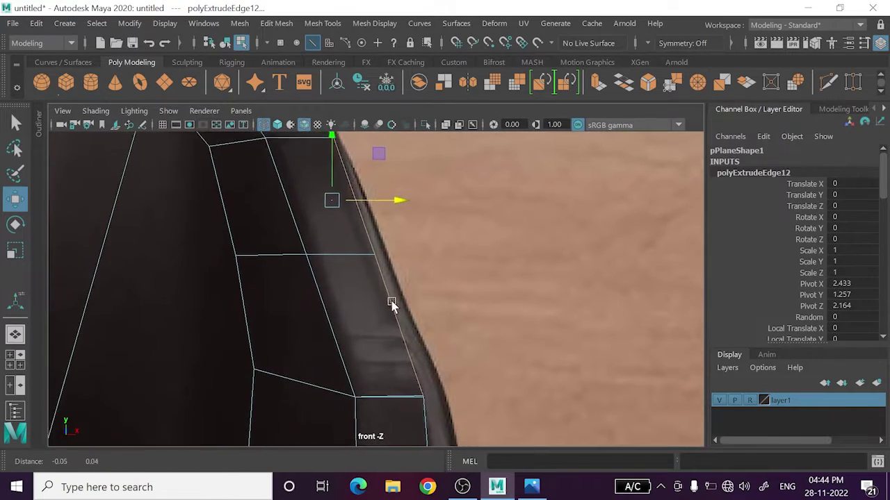
{"action": "scroll", "coordinate": [389, 313], "scroll_direction": "down", "scroll_amount": 5}
{"action": "scroll", "coordinate": [382, 332], "scroll_direction": "up", "scroll_amount": 3}
{"action": "scroll", "coordinate": [375, 342], "scroll_direction": "up", "scroll_amount": 2}
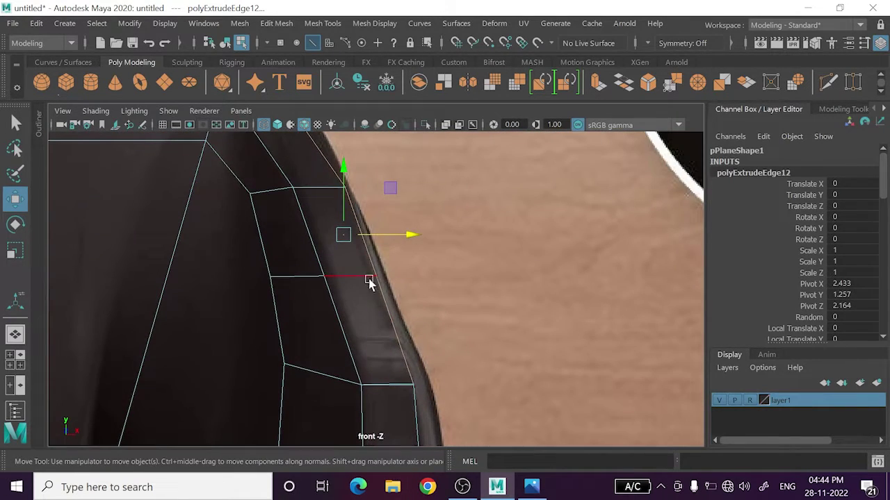
{"action": "middle_click_drag", "start_coordinate": [399, 369], "coordinate": [405, 341], "text": "alt"}
{"action": "right_click_drag", "start_coordinate": [407, 125], "coordinate": [338, 135]}
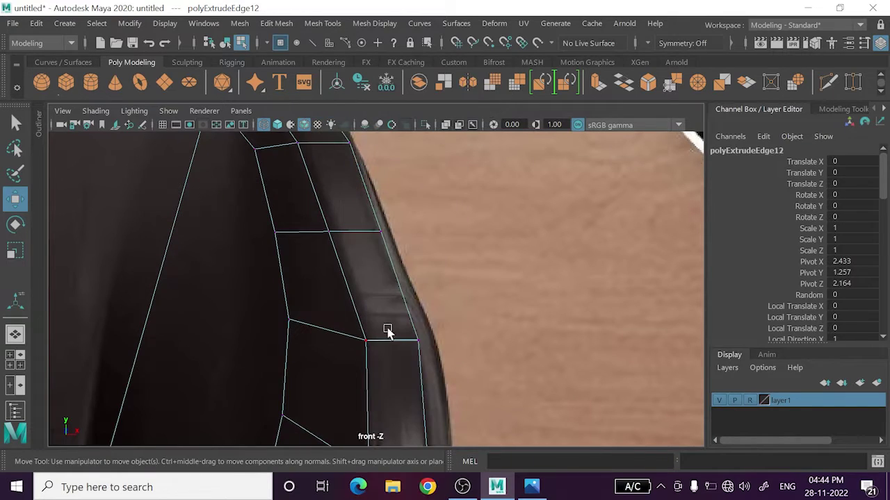
{"action": "left_click", "coordinate": [417, 341]}
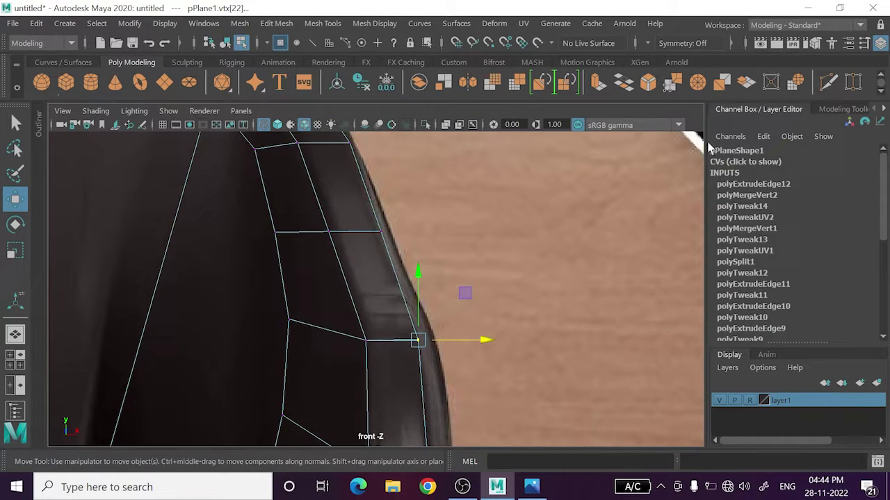
{"action": "left_click", "coordinate": [673, 94]}
- Align the strip's lower corner and top vertices to the reference rim
{"action": "left_click", "coordinate": [510, 349]}
{"action": "scroll", "coordinate": [385, 284], "scroll_direction": "down", "scroll_amount": 2}
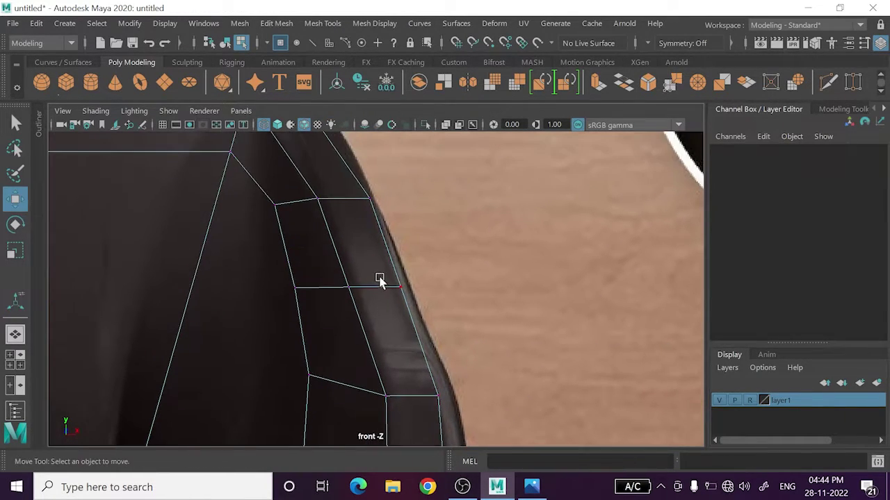
{"action": "left_click", "coordinate": [381, 280]}
{"action": "left_click", "coordinate": [472, 444]}
{"action": "left_click_drag", "start_coordinate": [479, 404], "coordinate": [477, 394]}
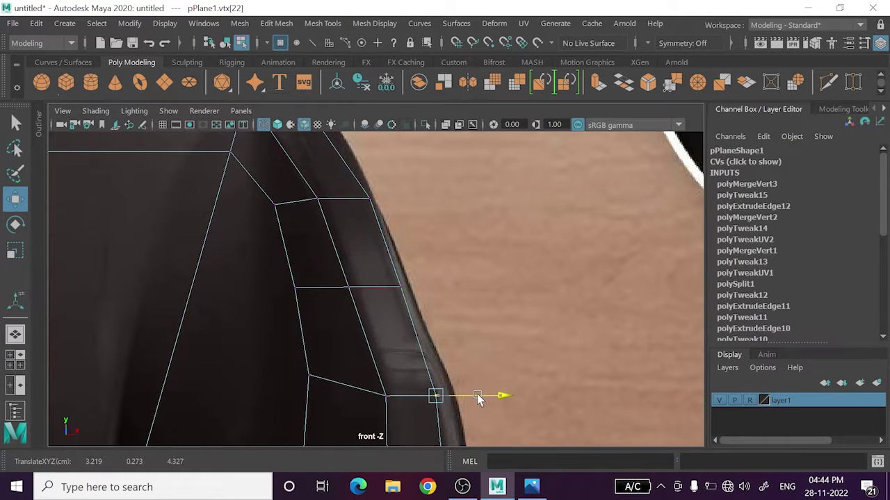
{"action": "middle_click_drag", "start_coordinate": [381, 268], "coordinate": [394, 364], "text": "alt"}
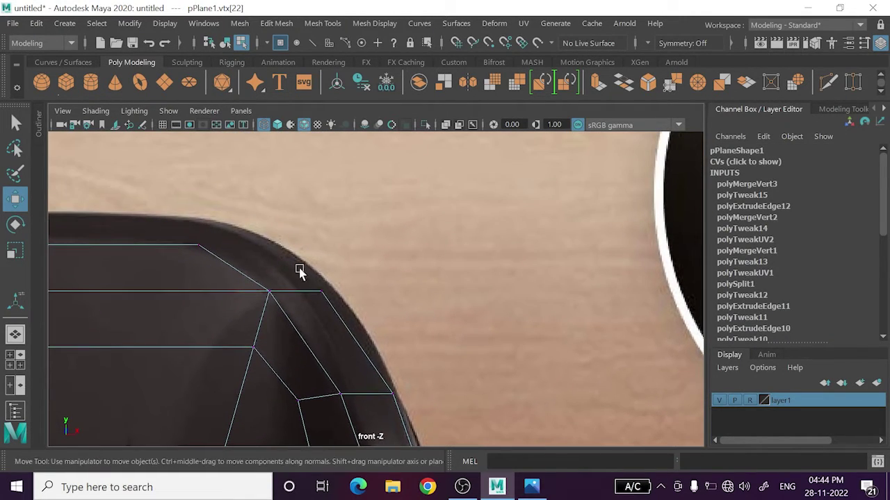
{"action": "left_click", "coordinate": [319, 291]}
{"action": "left_click_drag", "start_coordinate": [319, 291], "coordinate": [321, 291]}
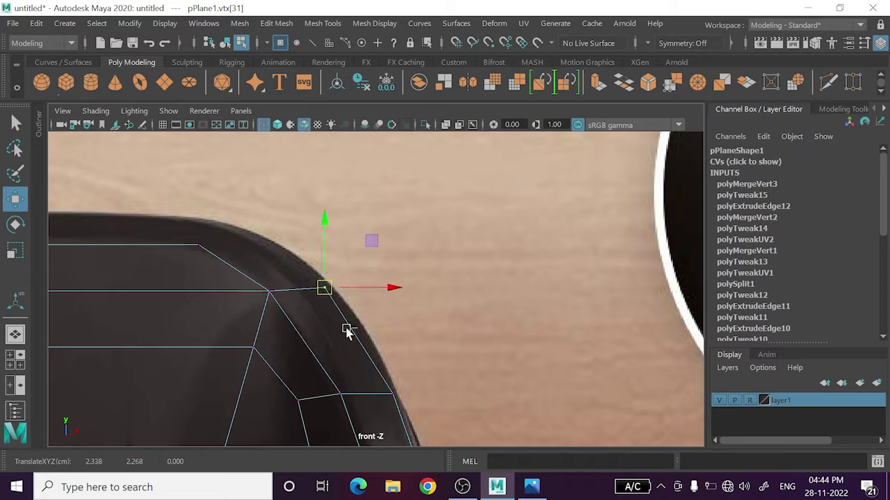
{"action": "scroll", "coordinate": [401, 258], "scroll_direction": "down", "scroll_amount": 3}
{"action": "scroll", "coordinate": [401, 258], "scroll_direction": "down", "scroll_amount": 3}
- Check the new strip in 3D in the perspective view, then return to four views
{"action": "key", "text": "space"}
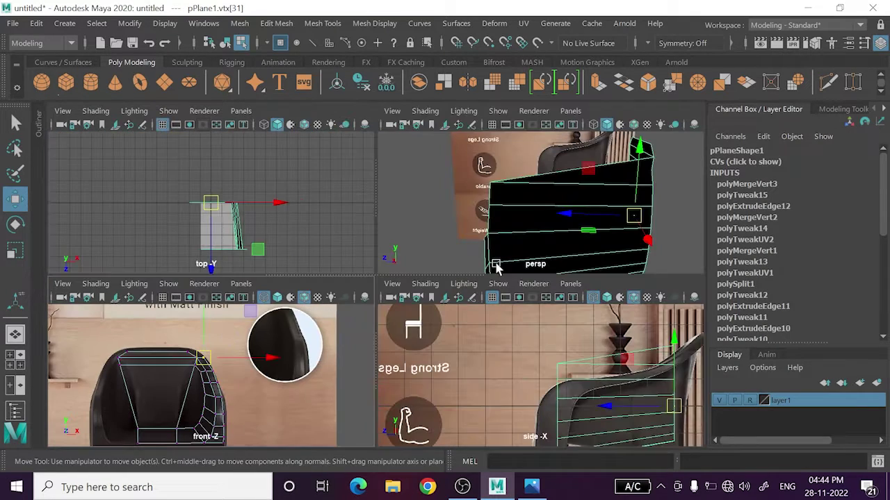
{"action": "key", "text": "space"}
{"action": "mouse_move", "coordinate": [521, 268]}
{"action": "left_mouse_down", "text": "alt"}
{"action": "mouse_move", "coordinate": [552, 290]}
{"action": "mouse_move", "coordinate": [631, 254]}
{"action": "mouse_move", "coordinate": [510, 324]}
{"action": "mouse_move", "coordinate": [570, 312]}
{"action": "mouse_move", "coordinate": [549, 327]}
{"action": "mouse_move", "coordinate": [479, 308]}
{"action": "mouse_move", "coordinate": [471, 327]}
{"action": "left_mouse_up", "text": "alt"}
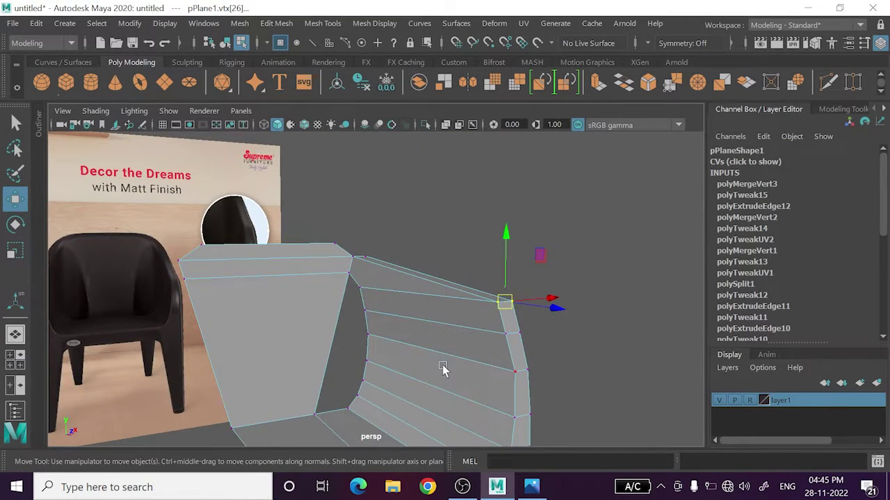
{"action": "key", "text": "space"}
{"action": "key", "text": "space"}
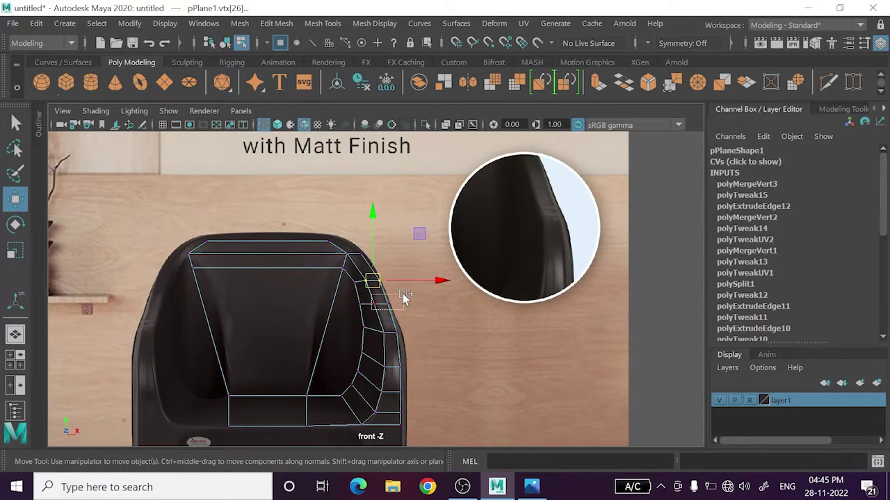
{"action": "key", "text": "space"}
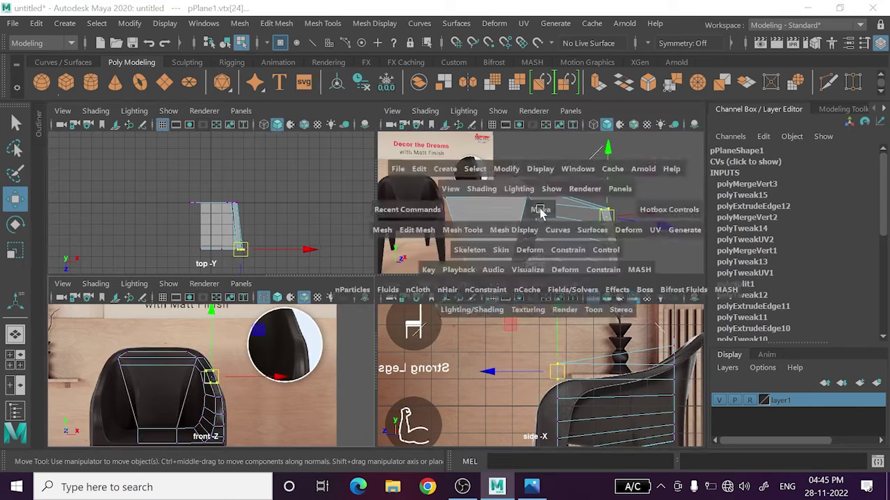
{"action": "key", "text": "space"}
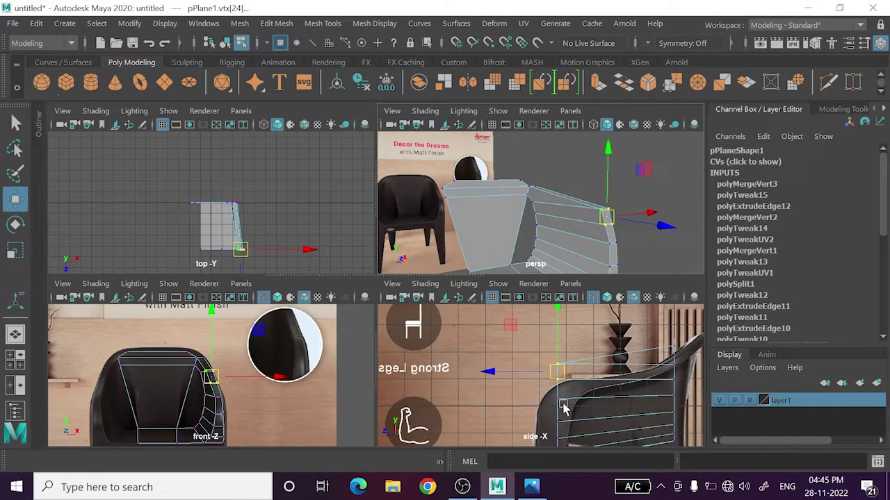
- In the side view, slide the armrest's upper, lower and front vertices onto the reference arm
{"action": "key", "text": "space"}
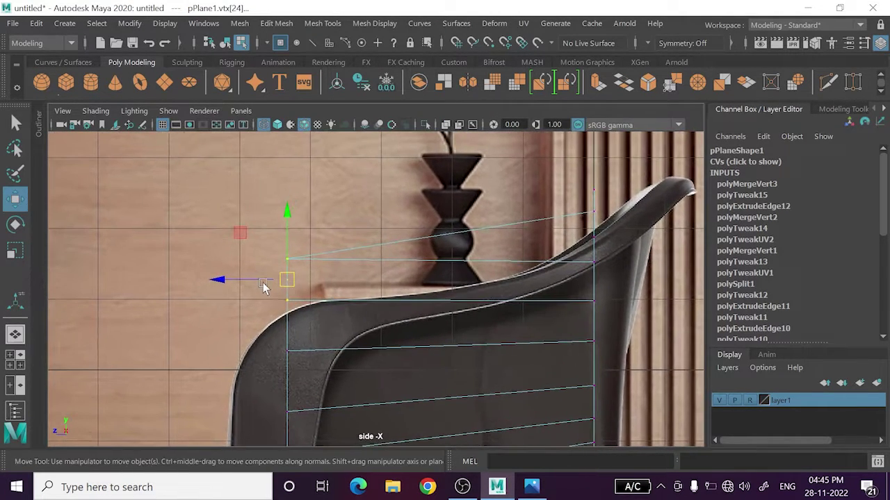
{"action": "left_click_drag", "start_coordinate": [257, 282], "coordinate": [363, 308]}
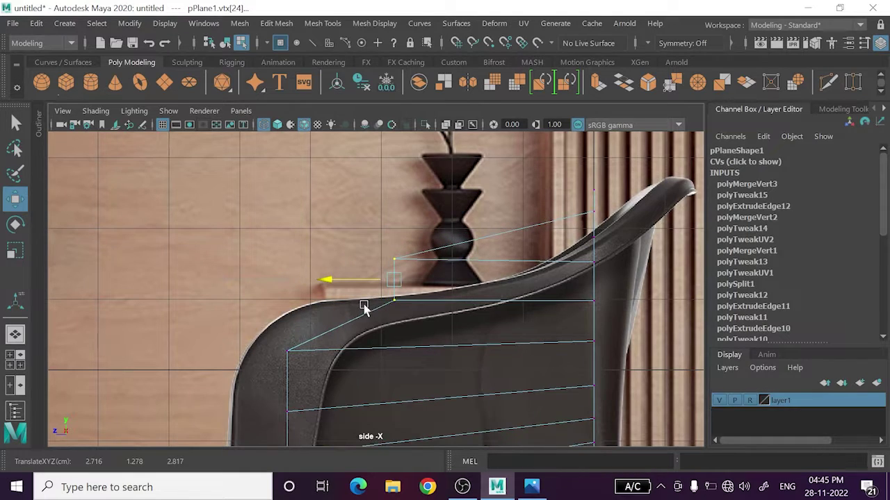
{"action": "left_click", "coordinate": [395, 258]}
{"action": "left_click_drag", "start_coordinate": [334, 262], "coordinate": [490, 285]}
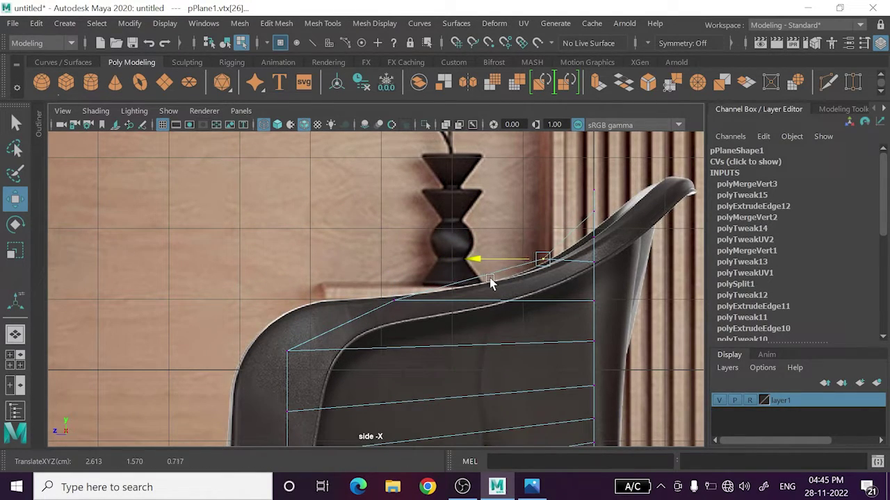
{"action": "left_click", "coordinate": [394, 301]}
{"action": "left_click_drag", "start_coordinate": [363, 302], "coordinate": [425, 321]}
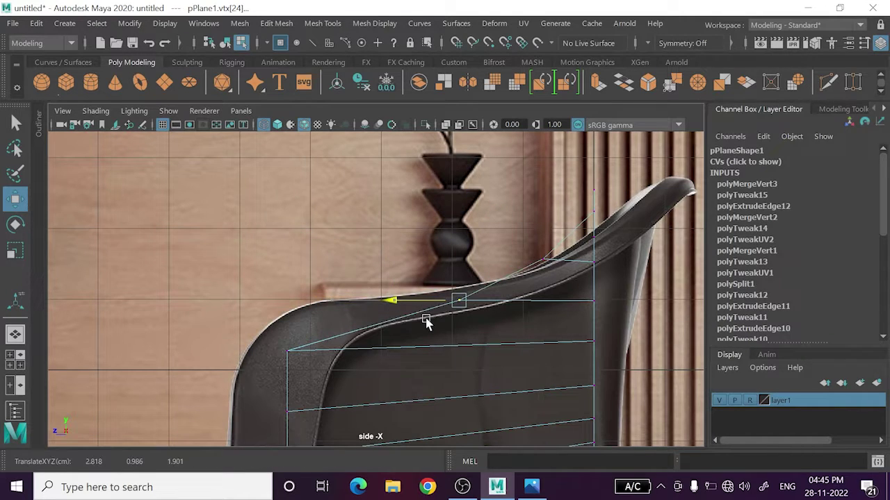
{"action": "middle_click_drag", "start_coordinate": [425, 321], "coordinate": [450, 263], "text": "alt"}
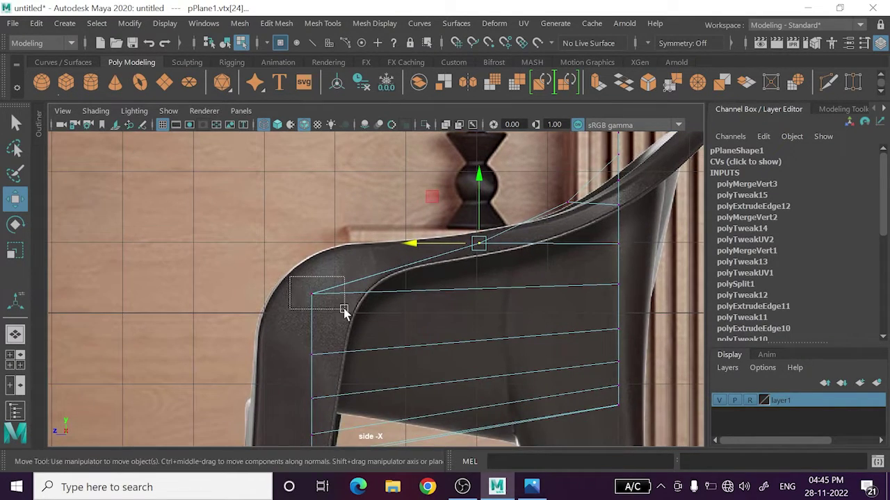
{"action": "left_click", "coordinate": [313, 293]}
{"action": "left_click_drag", "start_coordinate": [275, 297], "coordinate": [306, 299]}
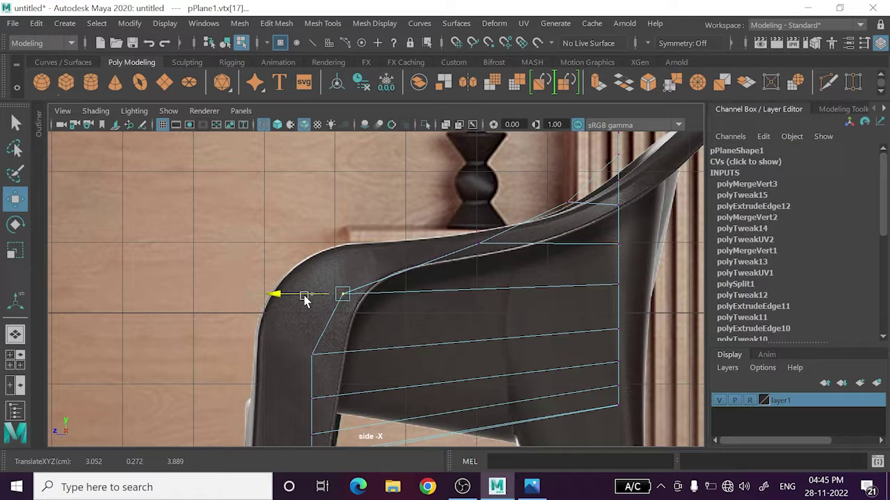
- Nudge the arm's top-edge and rear rising vertices to follow the curve
{"action": "scroll", "coordinate": [313, 301], "scroll_direction": "up", "scroll_amount": 3}
{"action": "scroll", "coordinate": [417, 222], "scroll_direction": "down", "scroll_amount": 3}
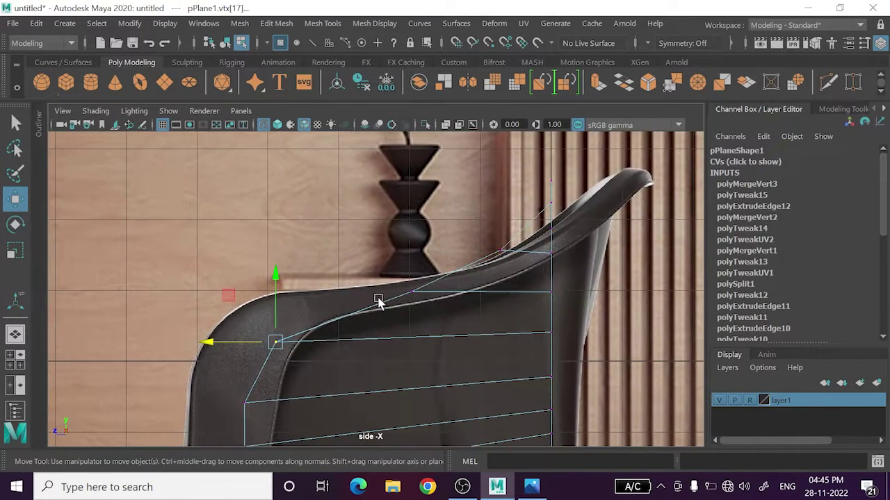
{"action": "left_click_drag", "start_coordinate": [397, 269], "coordinate": [440, 317]}
{"action": "left_click_drag", "start_coordinate": [373, 293], "coordinate": [380, 295]}
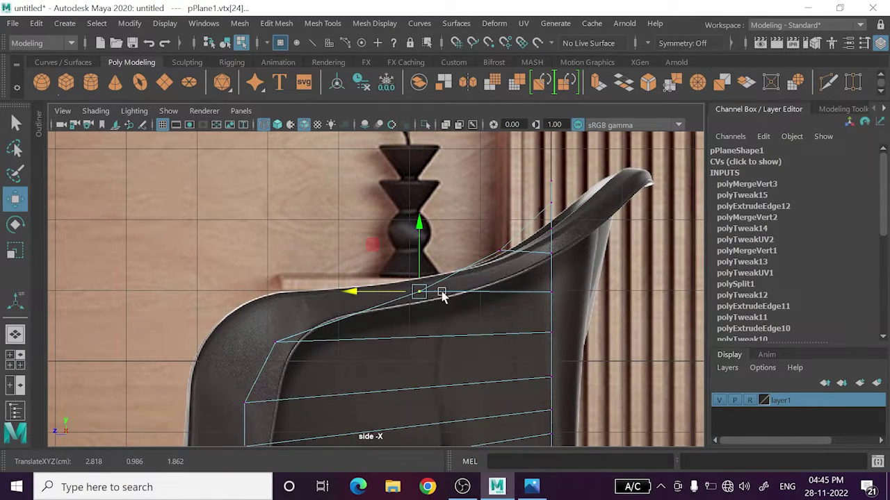
{"action": "middle_click_drag", "start_coordinate": [443, 296], "coordinate": [418, 325], "text": "alt"}
{"action": "left_click_drag", "start_coordinate": [471, 306], "coordinate": [471, 304]}
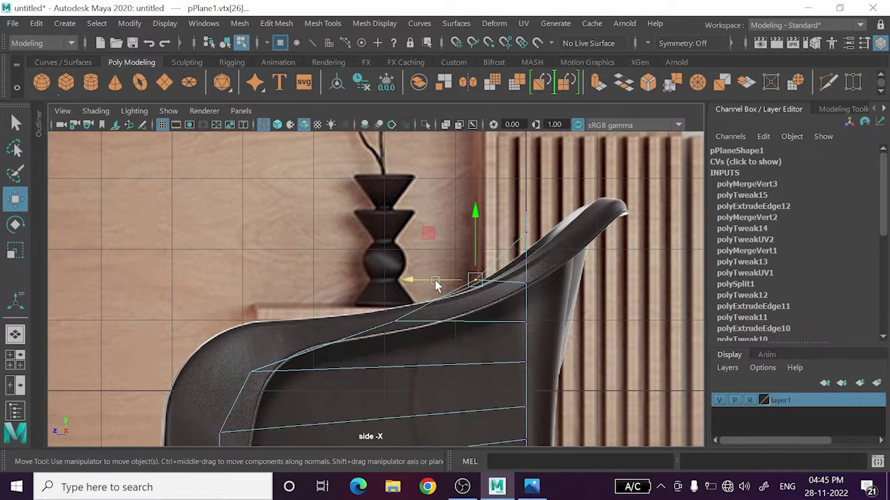
{"action": "left_click_drag", "start_coordinate": [435, 282], "coordinate": [439, 288]}
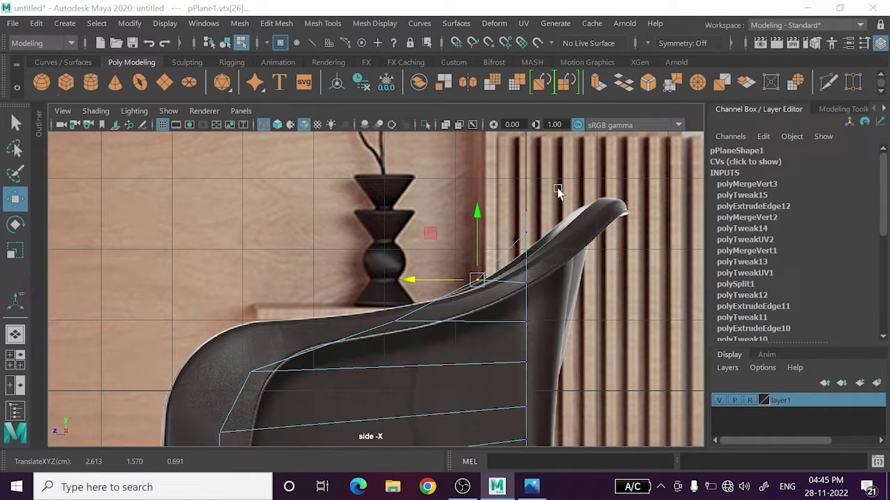
{"action": "key", "text": "space"}
{"action": "key", "text": "space"}
{"action": "mouse_move", "coordinate": [558, 195]}
{"action": "left_mouse_down", "text": "alt"}
{"action": "mouse_move", "coordinate": [515, 242]}
{"action": "mouse_move", "coordinate": [445, 240]}
{"action": "mouse_move", "coordinate": [497, 248]}
{"action": "mouse_move", "coordinate": [497, 278]}
{"action": "mouse_move", "coordinate": [522, 294]}
{"action": "mouse_move", "coordinate": [528, 314]}
{"action": "mouse_move", "coordinate": [479, 295]}
{"action": "mouse_move", "coordinate": [463, 229]}
{"action": "mouse_move", "coordinate": [570, 174]}
{"action": "left_mouse_up", "text": "alt"}
- Select the chair mesh and Multi-Cut a vertical centre edge
{"action": "right_click_drag", "start_coordinate": [569, 111], "coordinate": [639, 78]}
{"action": "left_click", "coordinate": [381, 309]}
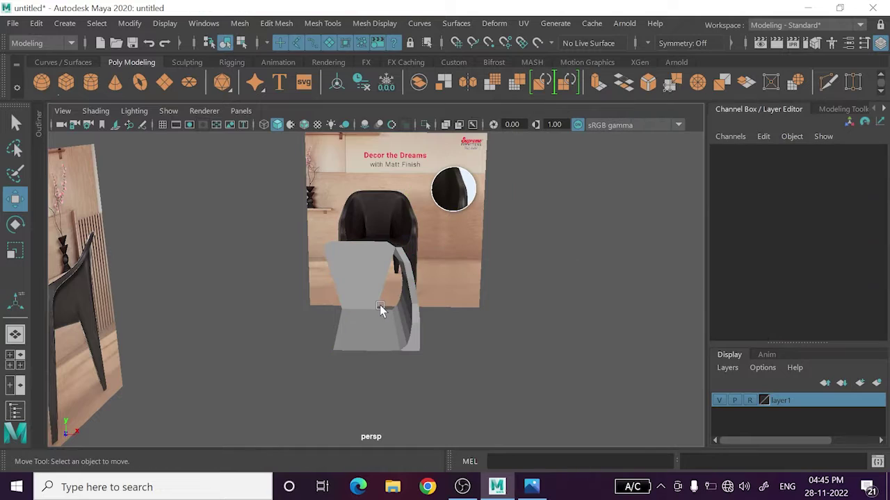
{"action": "left_click", "coordinate": [376, 334]}
{"action": "mouse_move", "coordinate": [371, 338]}
{"action": "left_mouse_down", "text": "alt"}
{"action": "mouse_move", "coordinate": [441, 324]}
{"action": "mouse_move", "coordinate": [431, 342]}
{"action": "mouse_move", "coordinate": [441, 334]}
{"action": "left_mouse_up", "text": "alt"}
{"action": "left_click", "coordinate": [828, 83]}
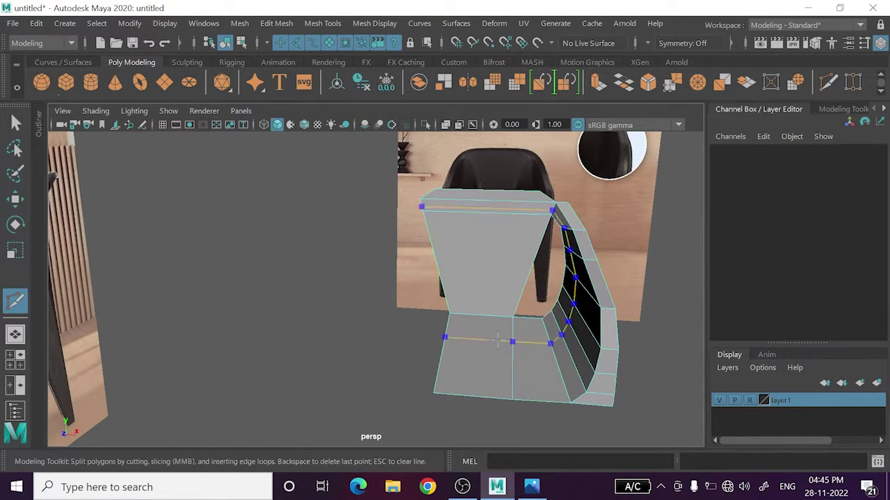
{"action": "key", "text": "Return"}
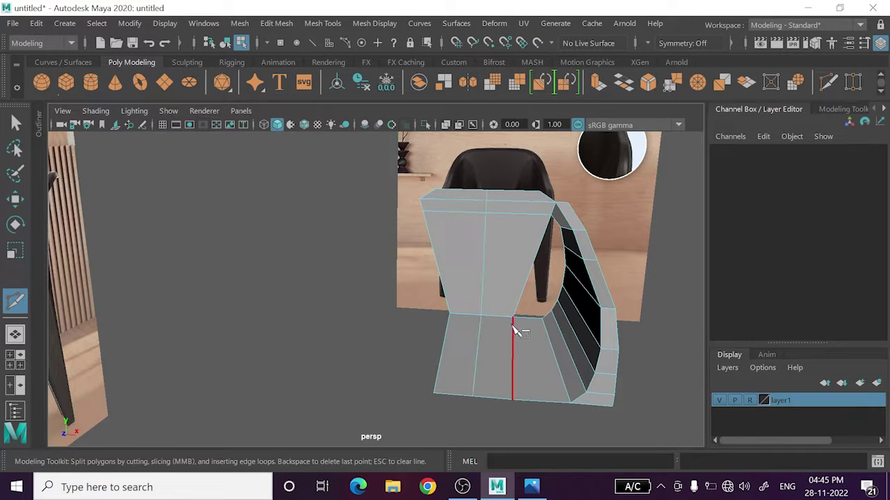
- Marquee-select and delete the left-half faces, then reselect the half mesh
{"action": "key", "text": "w"}
{"action": "left_click_drag", "start_coordinate": [447, 318], "coordinate": [456, 302], "text": "alt"}
{"action": "right_click_drag", "start_coordinate": [457, 302], "coordinate": [460, 154]}
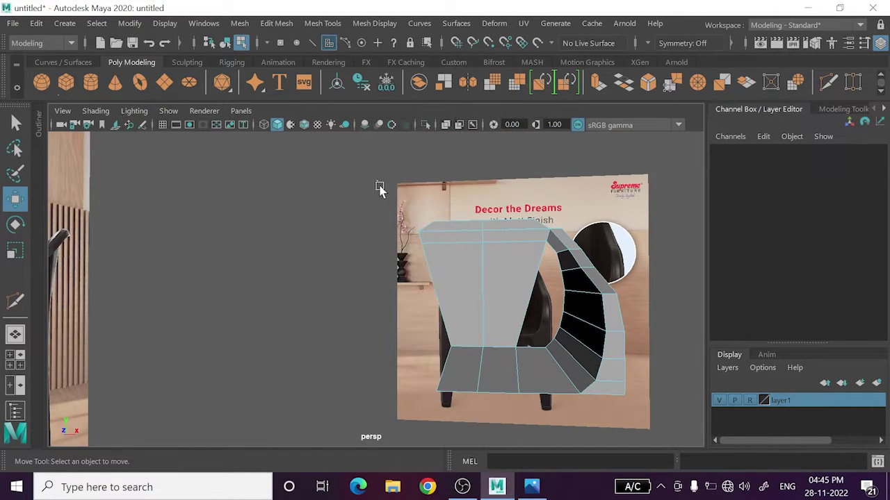
{"action": "left_click_drag", "start_coordinate": [378, 183], "coordinate": [464, 434]}
{"action": "key", "text": "Delete"}
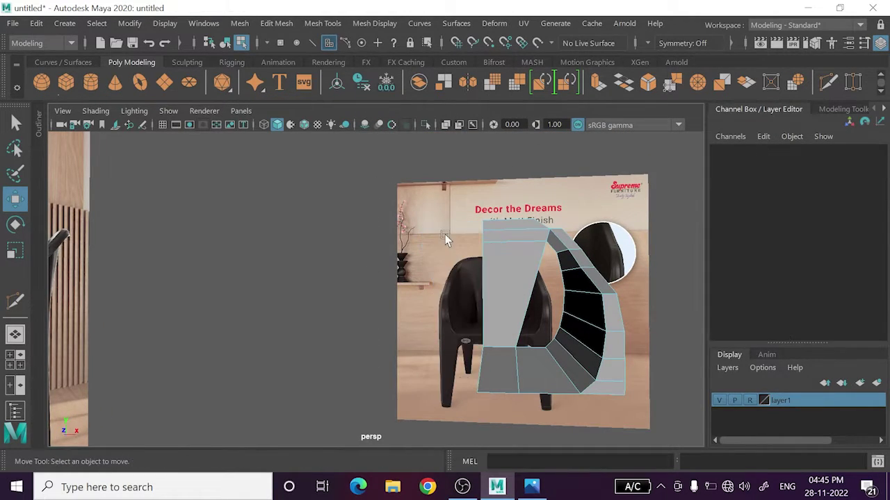
{"action": "right_click_drag", "start_coordinate": [445, 234], "coordinate": [513, 87]}
{"action": "left_click", "coordinate": [487, 332]}
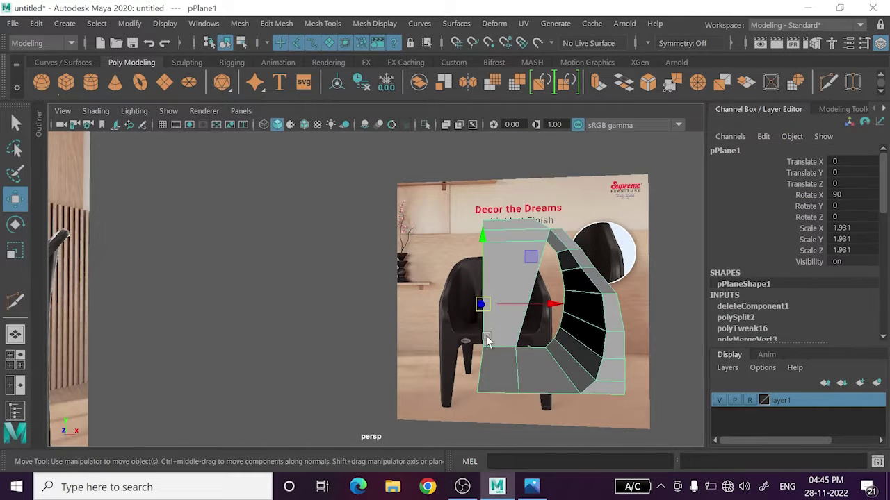
{"action": "key", "text": "space"}
{"action": "key", "text": "space"}
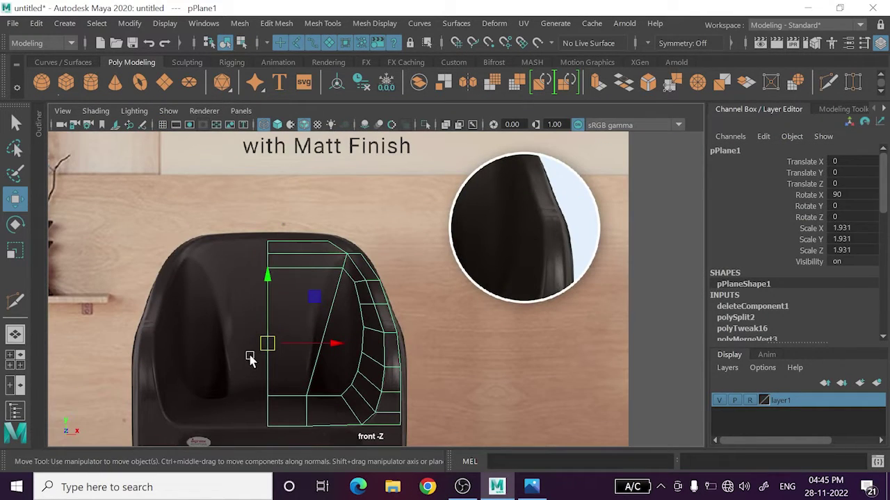
{"action": "mouse_move", "coordinate": [326, 370]}
{"action": "middle_mouse_down", "text": "alt"}
{"action": "mouse_move", "coordinate": [346, 309]}
{"action": "mouse_move", "coordinate": [409, 298]}
{"action": "middle_mouse_up", "text": "alt"}
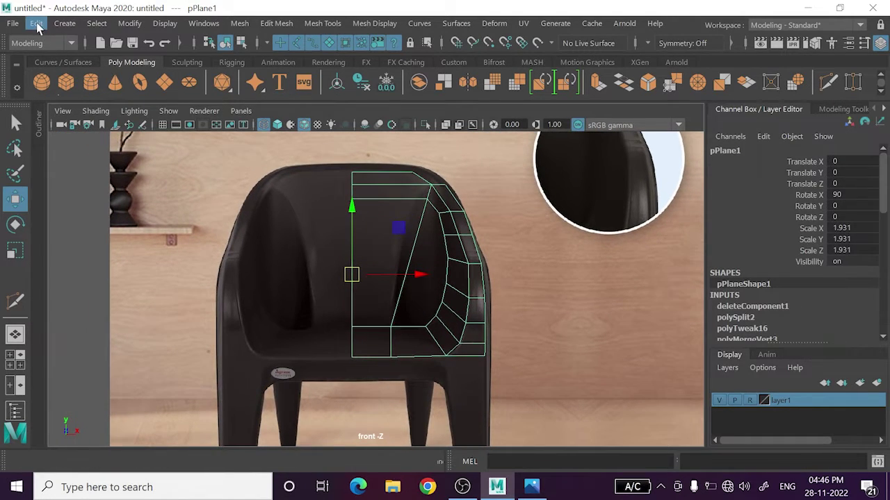
- Freeze the half chair's transformations and set Duplicate Special to Instance
{"action": "left_click", "coordinate": [361, 82]}
{"action": "left_click", "coordinate": [386, 82]}
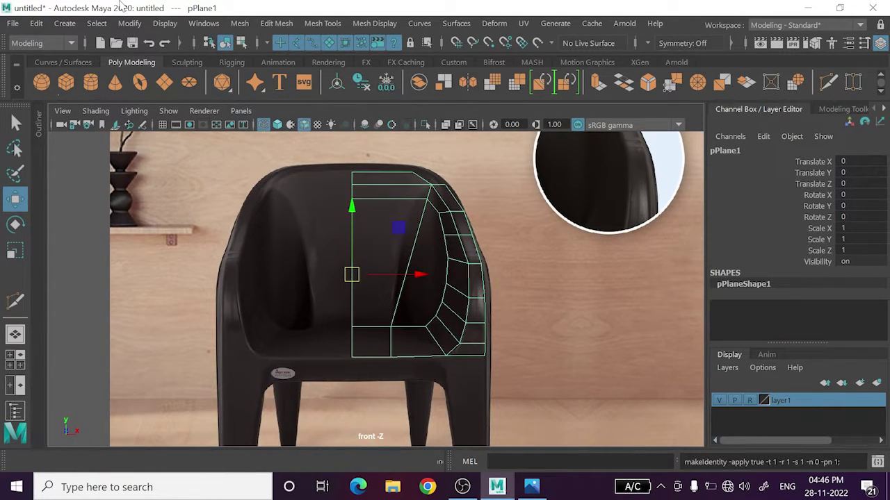
{"action": "left_click", "coordinate": [36, 25]}
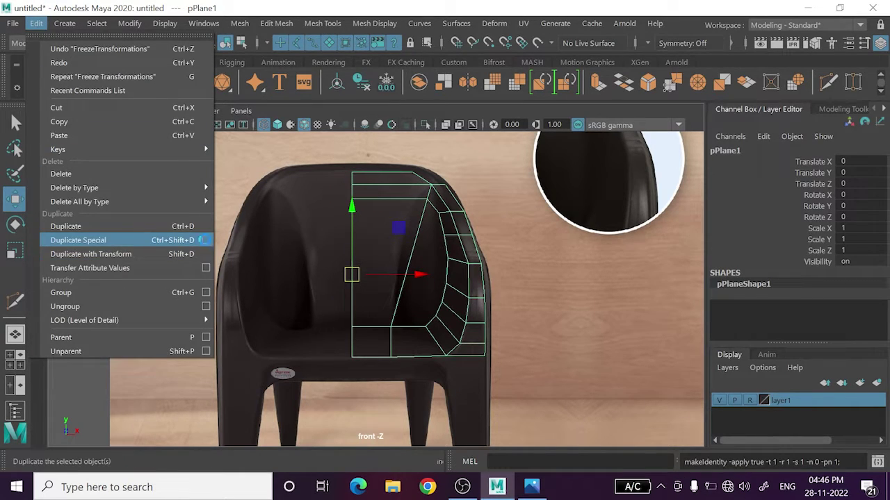
{"action": "left_click", "coordinate": [200, 240]}
{"action": "left_click", "coordinate": [309, 187]}
{"action": "left_click", "coordinate": [320, 214]}
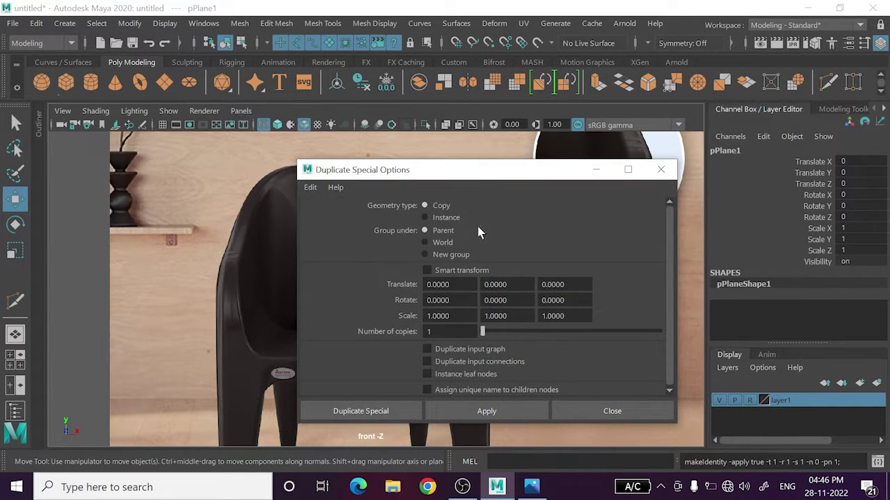
{"action": "left_click", "coordinate": [445, 218]}
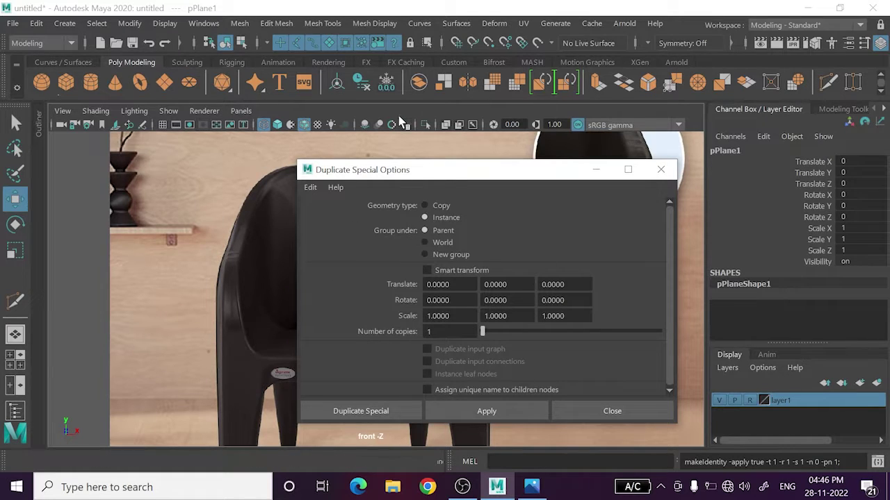
- Set Scale X to -1 and apply to create the mirrored instance pPlane2
{"action": "left_click_drag", "start_coordinate": [455, 175], "coordinate": [596, 164]}
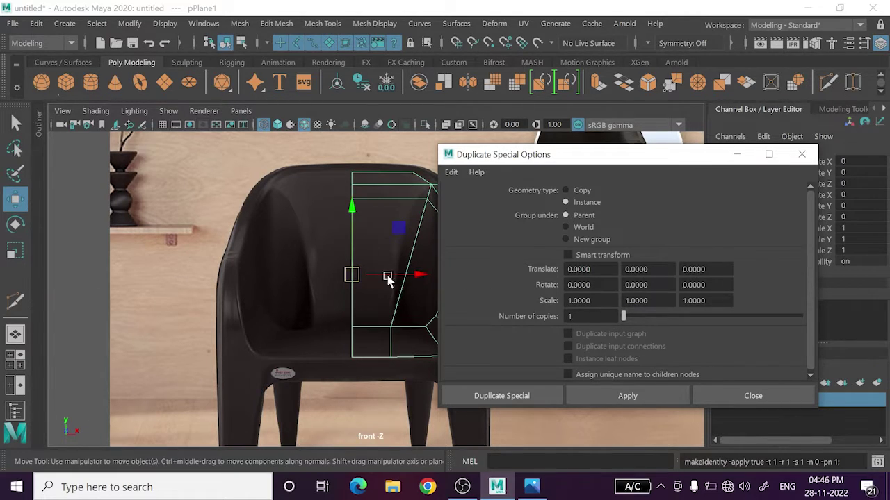
{"action": "left_click_drag", "start_coordinate": [418, 276], "coordinate": [415, 273]}
{"action": "key", "text": "ctrl+z"}
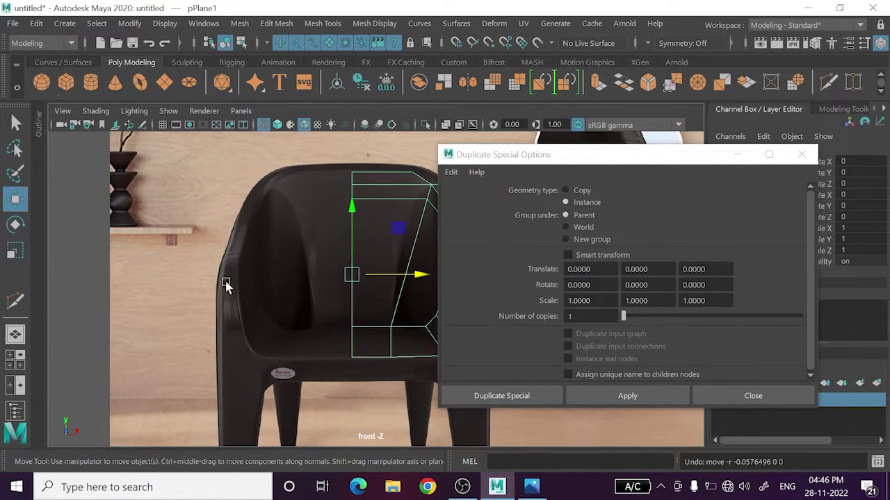
{"action": "left_click", "coordinate": [566, 300]}
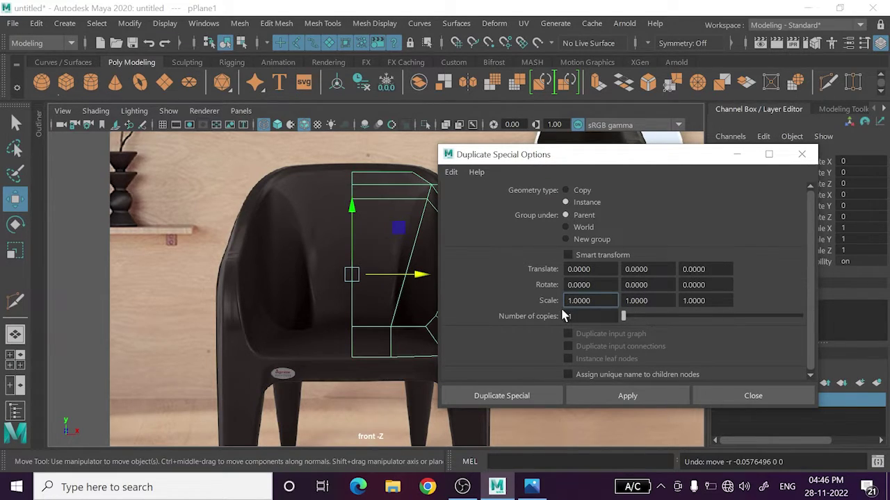
{"action": "type", "text": "-1.0000"}
{"action": "left_click", "coordinate": [622, 397]}
- Close the duplicate options and inspect the mirrored chair in the perspective view
{"action": "left_click", "coordinate": [801, 155]}
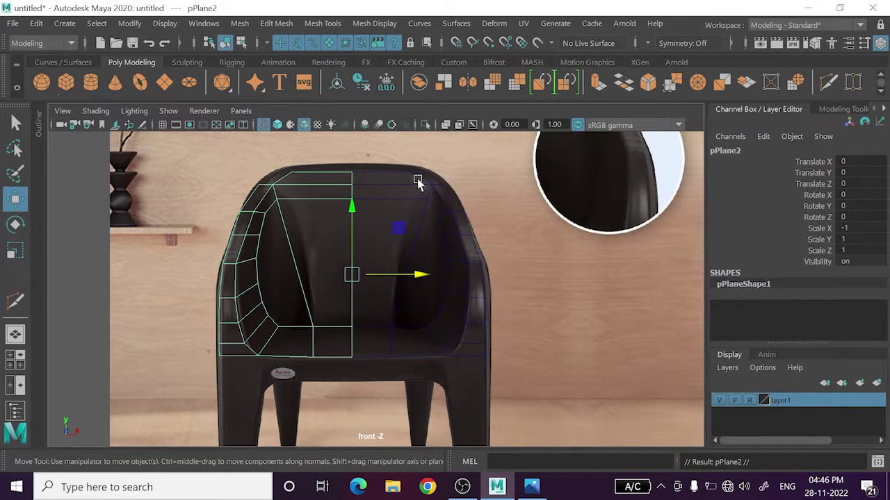
{"action": "left_click", "coordinate": [405, 237]}
{"action": "key", "text": "space"}
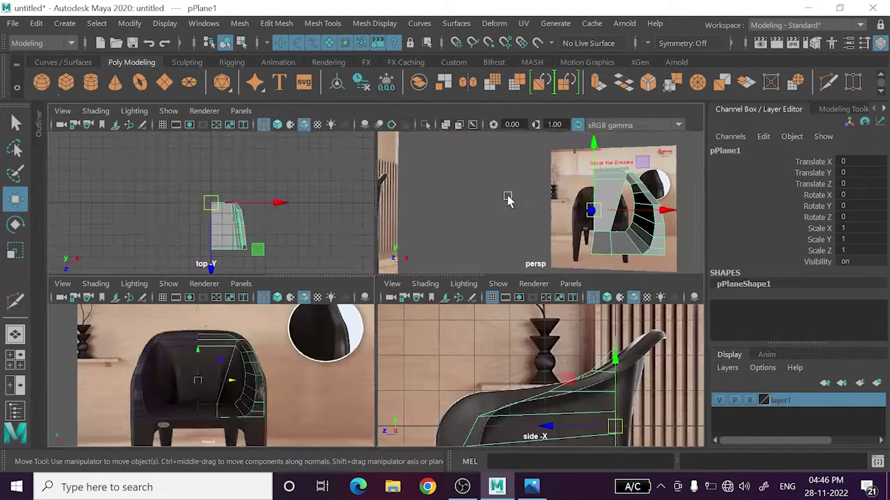
{"action": "key", "text": "space"}
{"action": "mouse_move", "coordinate": [509, 202]}
{"action": "left_mouse_down", "text": "alt"}
{"action": "mouse_move", "coordinate": [506, 230]}
{"action": "mouse_move", "coordinate": [487, 201]}
{"action": "left_mouse_up", "text": "alt"}
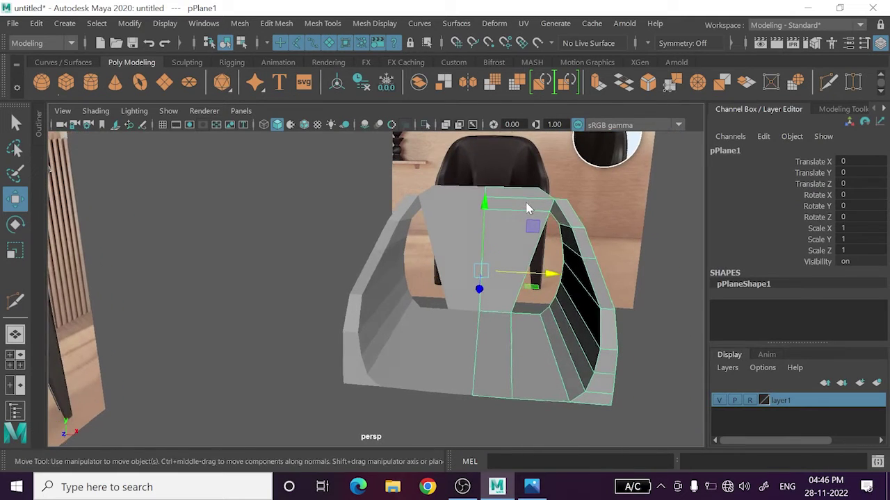
{"action": "right_click_drag", "start_coordinate": [476, 177], "coordinate": [456, 124]}
{"action": "left_click", "coordinate": [490, 205]}
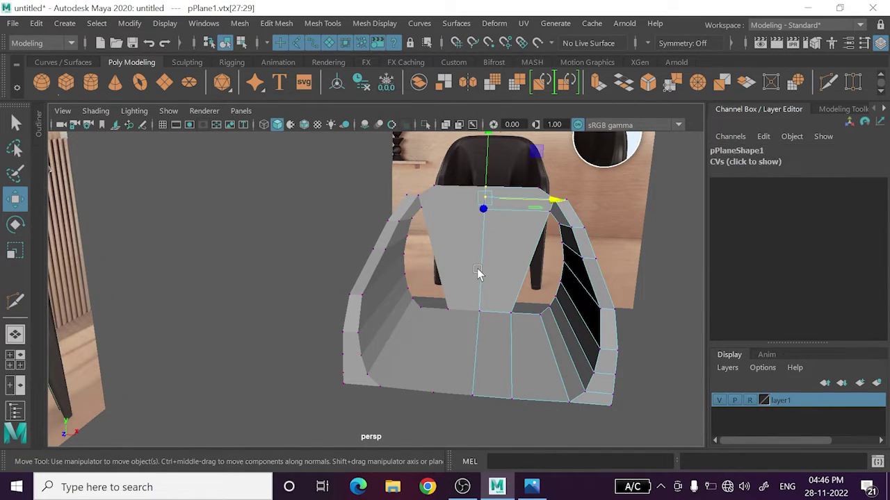
{"action": "key", "text": "F8"}
- Test the centre-seam vertices and preview the chair smoothed, then return to faceted display
{"action": "right_click_drag", "start_coordinate": [572, 354], "coordinate": [536, 351]}
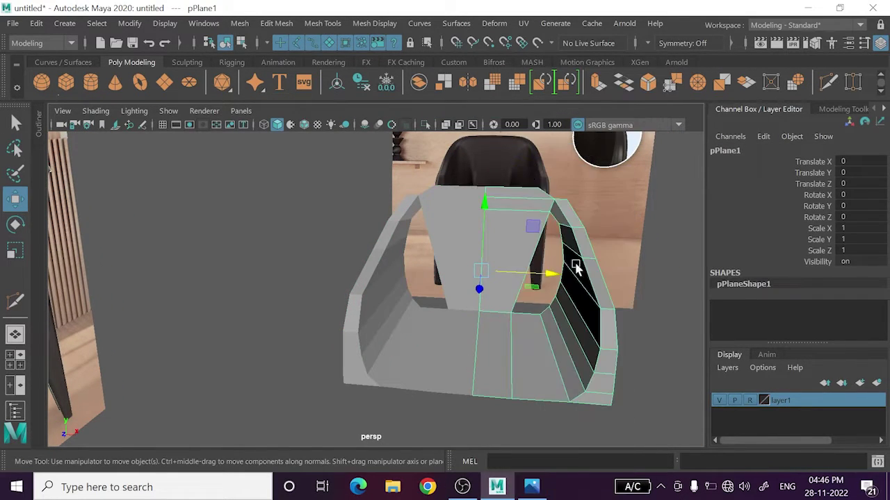
{"action": "mouse_move", "coordinate": [590, 294]}
{"action": "left_mouse_down"}
{"action": "mouse_move", "coordinate": [610, 315]}
{"action": "mouse_move", "coordinate": [689, 318]}
{"action": "mouse_move", "coordinate": [556, 312]}
{"action": "left_mouse_up"}
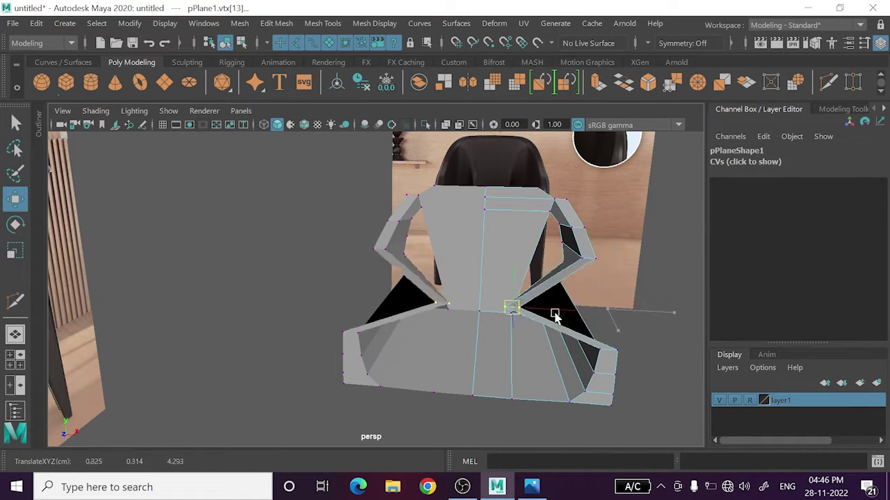
{"action": "key", "text": "ctrl+z"}
{"action": "left_click_drag", "start_coordinate": [503, 338], "coordinate": [477, 340], "text": "alt"}
{"action": "key", "text": "3"}
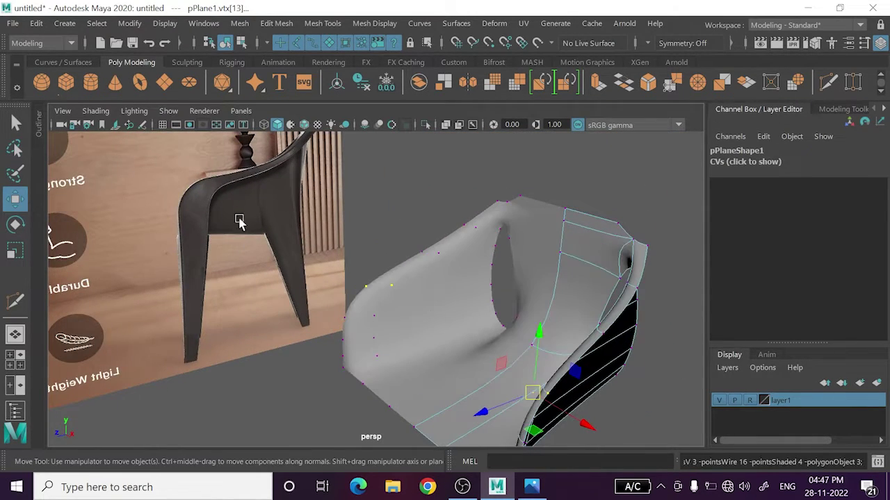
{"action": "right_click_drag", "start_coordinate": [387, 196], "coordinate": [384, 230]}
{"action": "mouse_move", "coordinate": [384, 230]}
{"action": "left_mouse_down", "text": "alt"}
{"action": "mouse_move", "coordinate": [459, 274]}
{"action": "mouse_move", "coordinate": [432, 214]}
{"action": "mouse_move", "coordinate": [405, 248]}
{"action": "mouse_move", "coordinate": [476, 352]}
{"action": "left_mouse_up", "text": "alt"}
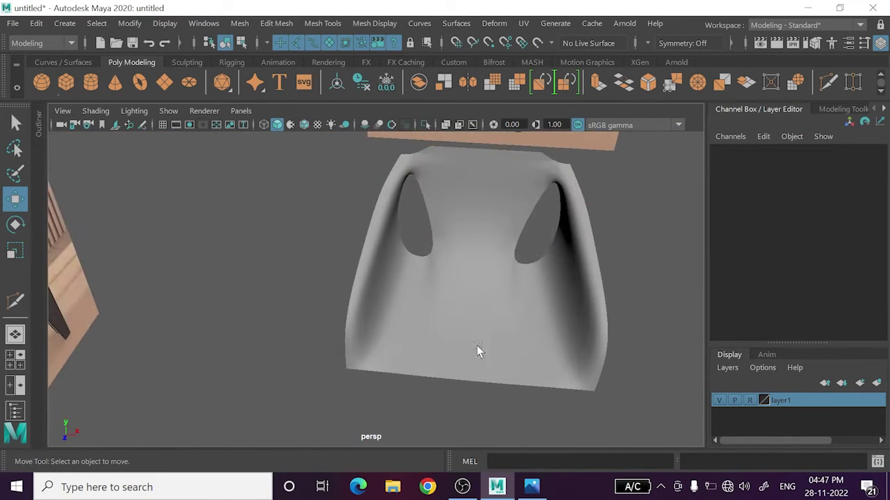
{"action": "left_click", "coordinate": [472, 326]}
{"action": "key", "text": "1"}
{"action": "mouse_move", "coordinate": [506, 392]}
{"action": "left_mouse_down", "text": "alt"}
{"action": "mouse_move", "coordinate": [467, 344]}
{"action": "mouse_move", "coordinate": [351, 311]}
{"action": "mouse_move", "coordinate": [419, 342]}
{"action": "left_mouse_up", "text": "alt"}
- Zoom the front view onto the seat's right corner and deselect the mesh
{"action": "scroll", "coordinate": [418, 342], "scroll_direction": "up", "scroll_amount": 3}
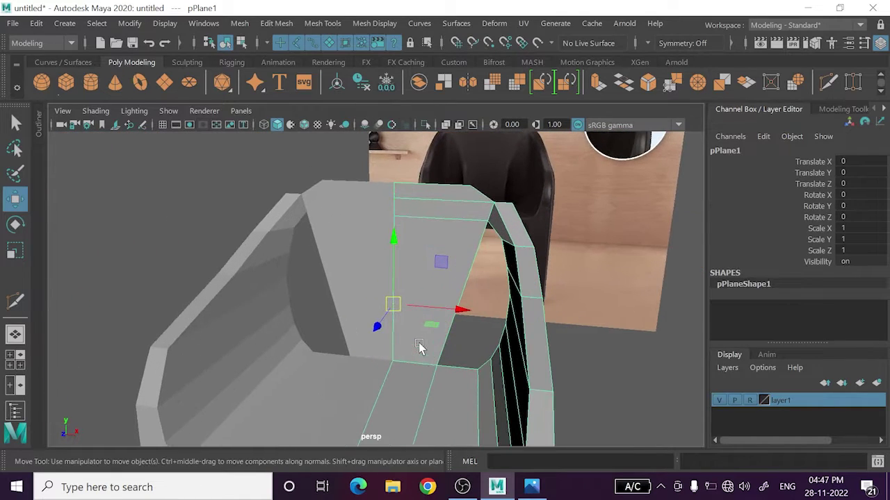
{"action": "scroll", "coordinate": [419, 342], "scroll_direction": "up", "scroll_amount": 3}
{"action": "key", "text": "space"}
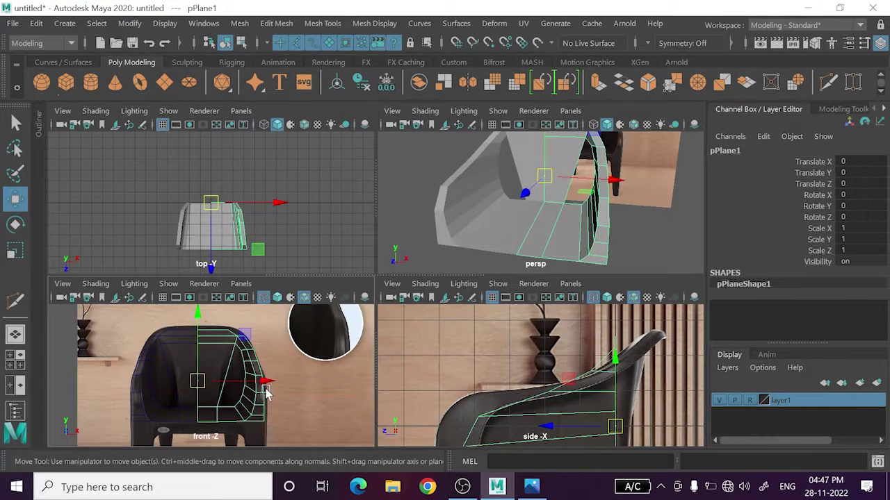
{"action": "key", "text": "space"}
{"action": "scroll", "coordinate": [409, 382], "scroll_direction": "up", "scroll_amount": 2}
{"action": "scroll", "coordinate": [383, 345], "scroll_direction": "up", "scroll_amount": 2}
{"action": "scroll", "coordinate": [385, 304], "scroll_direction": "up", "scroll_amount": 1}
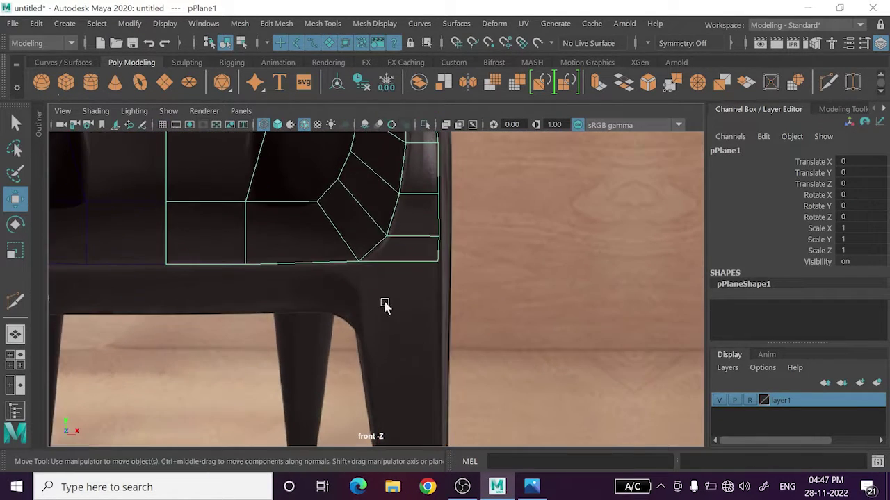
{"action": "mouse_move", "coordinate": [385, 304]}
{"action": "middle_mouse_down", "text": "alt"}
{"action": "mouse_move", "coordinate": [383, 323]}
{"action": "mouse_move", "coordinate": [461, 342]}
{"action": "middle_mouse_up", "text": "alt"}
{"action": "scroll", "coordinate": [383, 323], "scroll_direction": "up", "scroll_amount": 1}
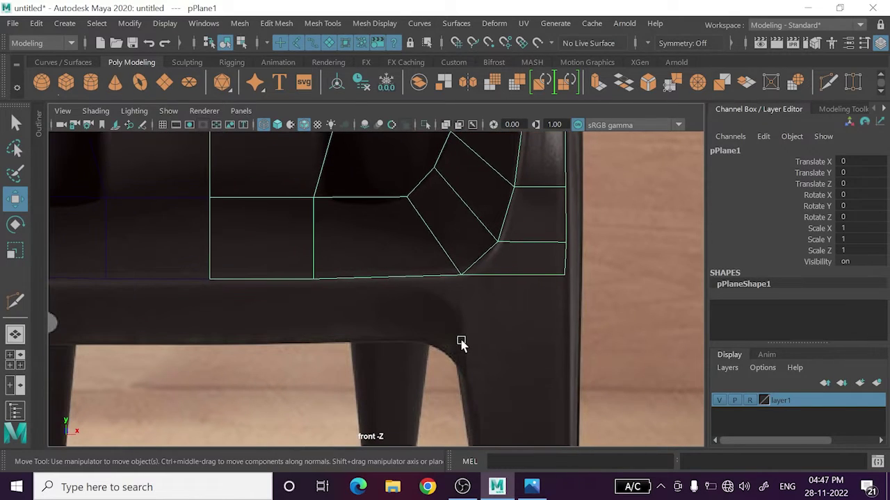
{"action": "right_click", "coordinate": [364, 345]}
{"action": "left_click", "coordinate": [161, 352]}
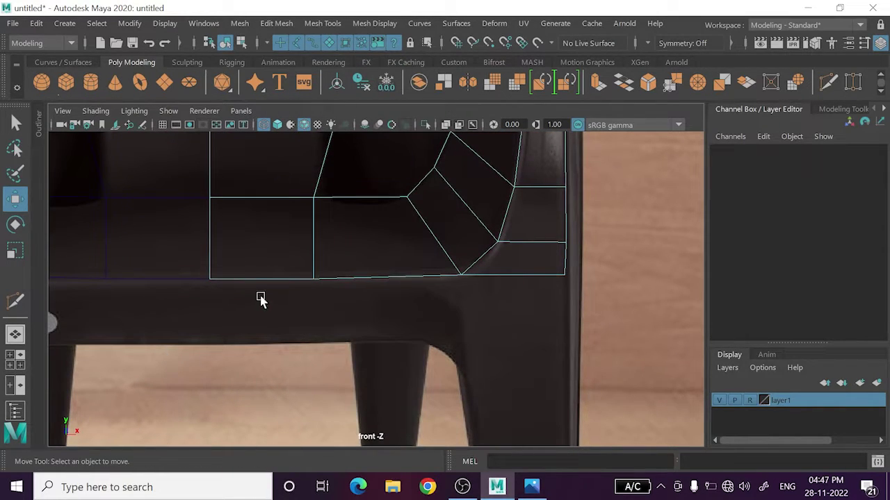
- Raise the plane's bottom-row vertices slightly and slide corner vertex vtx[5] to the right
{"action": "right_click_drag", "start_coordinate": [259, 158], "coordinate": [194, 93]}
{"action": "left_click_drag", "start_coordinate": [111, 323], "coordinate": [709, 266]}
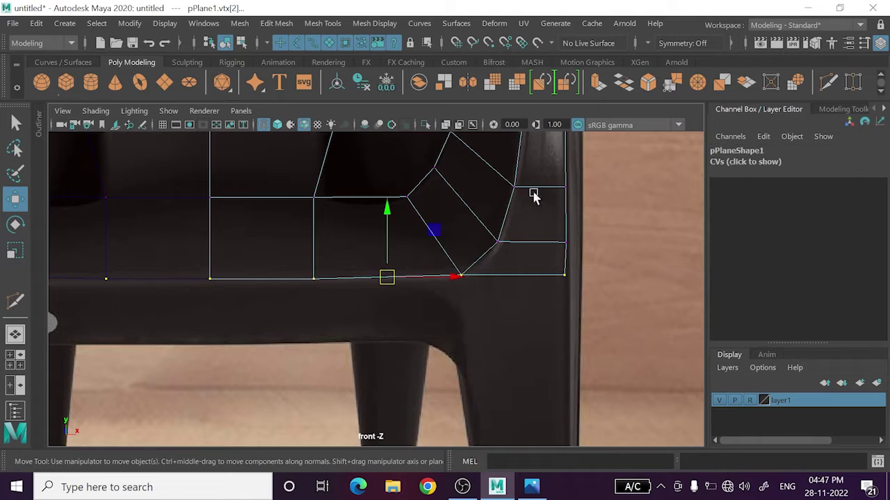
{"action": "left_click_drag", "start_coordinate": [387, 250], "coordinate": [385, 248]}
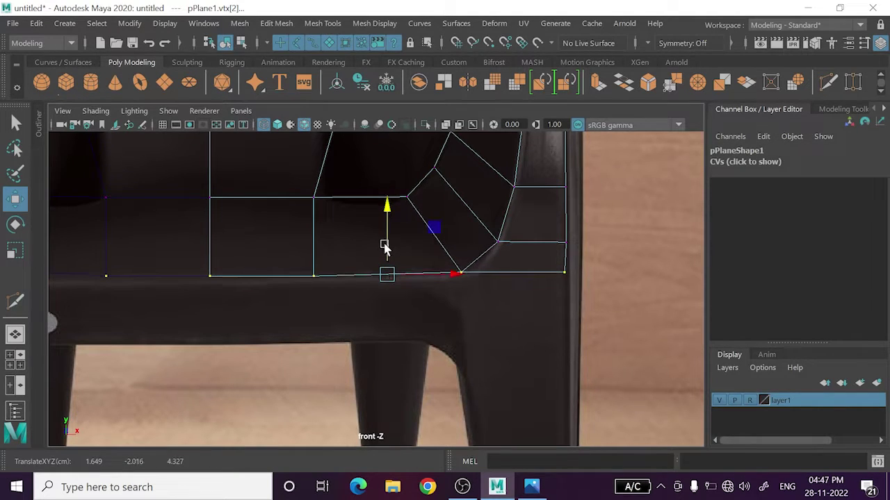
{"action": "left_click", "coordinate": [460, 273]}
{"action": "left_click_drag", "start_coordinate": [489, 272], "coordinate": [497, 277]}
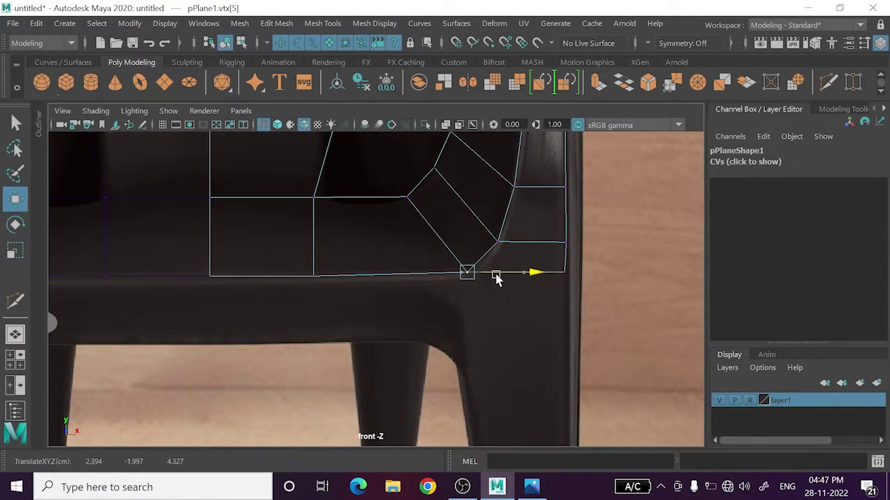
- Add a Multi-Cut edge near the seat's curved corner and lower its upper vertex slightly
{"action": "middle_click_drag", "start_coordinate": [371, 230], "coordinate": [362, 269], "text": "alt"}
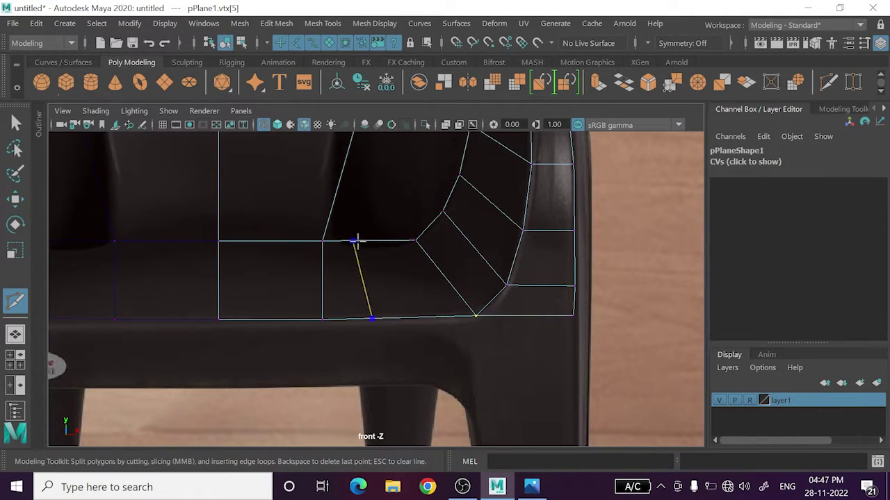
{"action": "key", "text": "Return"}
{"action": "key", "text": "w"}
{"action": "left_click", "coordinate": [370, 241]}
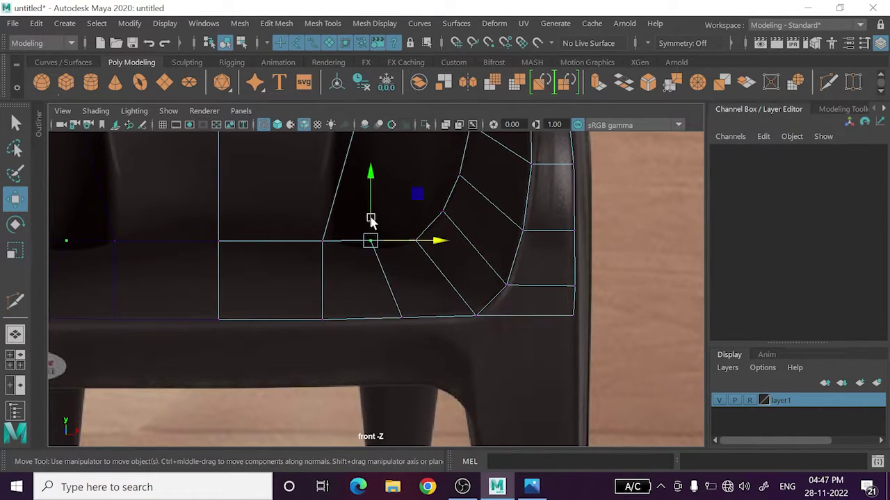
{"action": "mouse_move", "coordinate": [369, 218]}
{"action": "left_mouse_down"}
{"action": "mouse_move", "coordinate": [376, 229]}
{"action": "mouse_move", "coordinate": [375, 221]}
{"action": "left_mouse_up"}
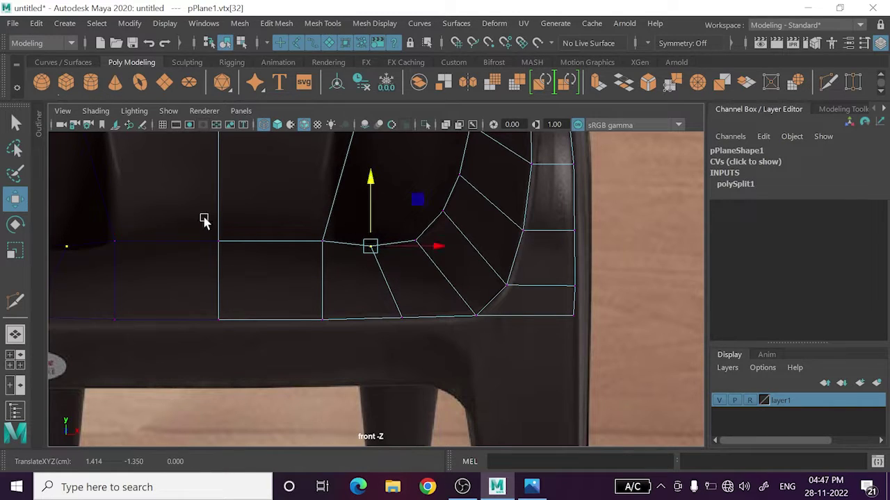
- Lower the vertices beside the new cut and nudge the left vertices onto the seat's bottom line
{"action": "left_click_drag", "start_coordinate": [204, 220], "coordinate": [324, 258]}
{"action": "left_click_drag", "start_coordinate": [270, 199], "coordinate": [270, 202]}
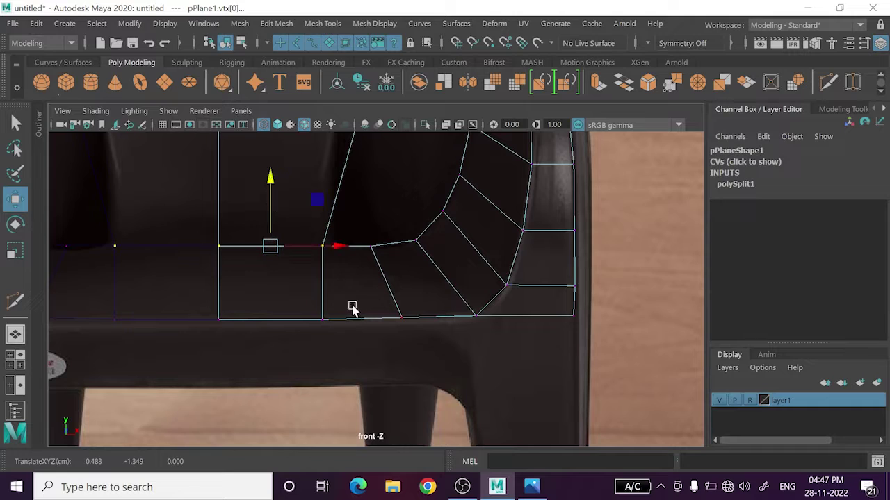
{"action": "middle_click_drag", "start_coordinate": [280, 349], "coordinate": [270, 332], "text": "alt"}
{"action": "middle_click_drag", "start_coordinate": [246, 275], "coordinate": [290, 341], "text": "alt"}
{"action": "left_click_drag", "start_coordinate": [221, 274], "coordinate": [273, 325]}
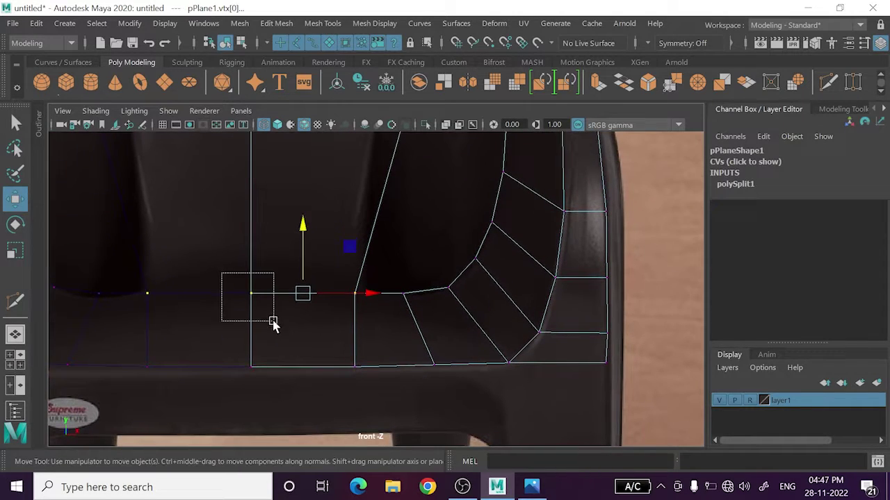
{"action": "left_click_drag", "start_coordinate": [249, 254], "coordinate": [250, 261]}
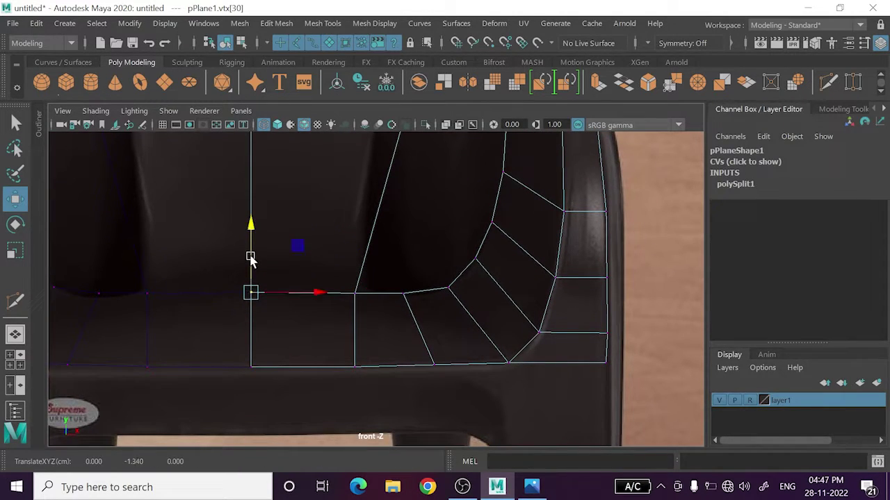
{"action": "mouse_move", "coordinate": [327, 273]}
{"action": "middle_mouse_down", "text": "alt"}
{"action": "mouse_move", "coordinate": [343, 343]}
{"action": "mouse_move", "coordinate": [351, 241]}
{"action": "mouse_move", "coordinate": [368, 358]}
{"action": "mouse_move", "coordinate": [360, 297]}
{"action": "middle_mouse_up", "text": "alt"}
{"action": "left_click_drag", "start_coordinate": [257, 321], "coordinate": [256, 321]}
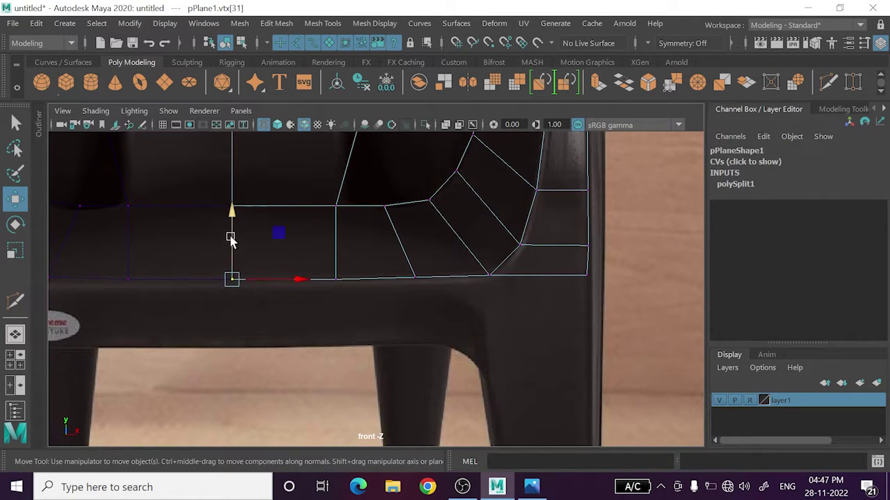
{"action": "left_click_drag", "start_coordinate": [230, 238], "coordinate": [230, 241]}
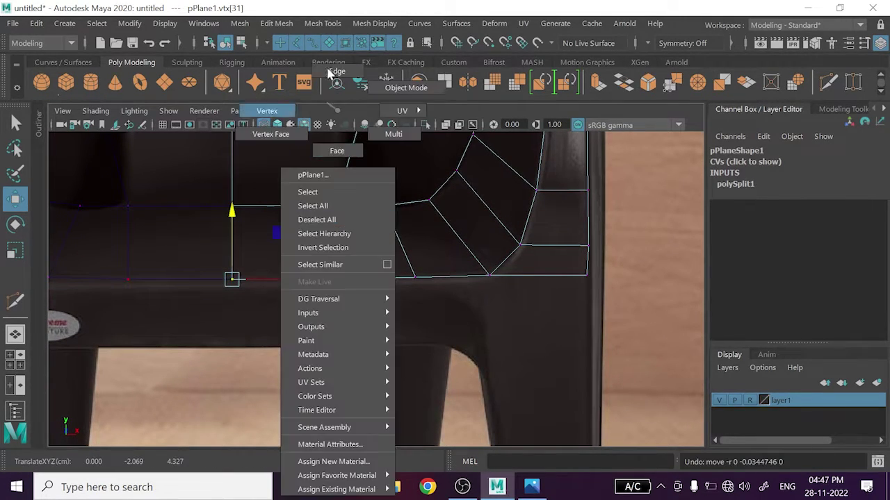
{"action": "right_click_drag", "start_coordinate": [260, 262], "coordinate": [260, 146]}
- Extrude the two bottom border edges and pull the new row down to the seat band's lower edge
{"action": "left_click", "coordinate": [588, 272]}
{"action": "left_click", "coordinate": [267, 280], "text": "shift"}
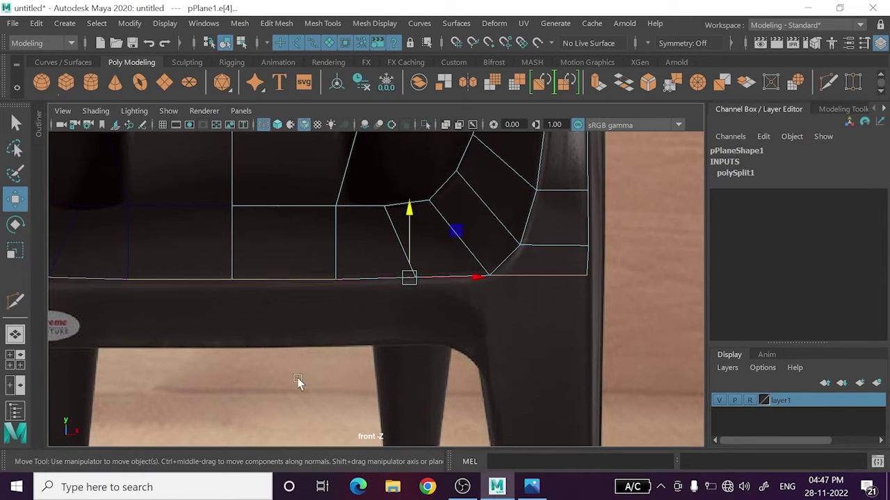
{"action": "key", "text": "ctrl+e"}
{"action": "key", "text": "w"}
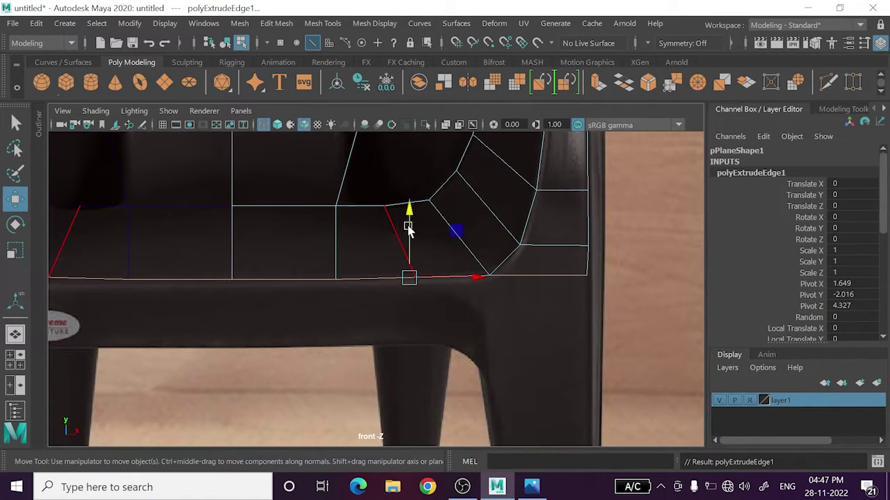
{"action": "left_click_drag", "start_coordinate": [409, 230], "coordinate": [414, 273]}
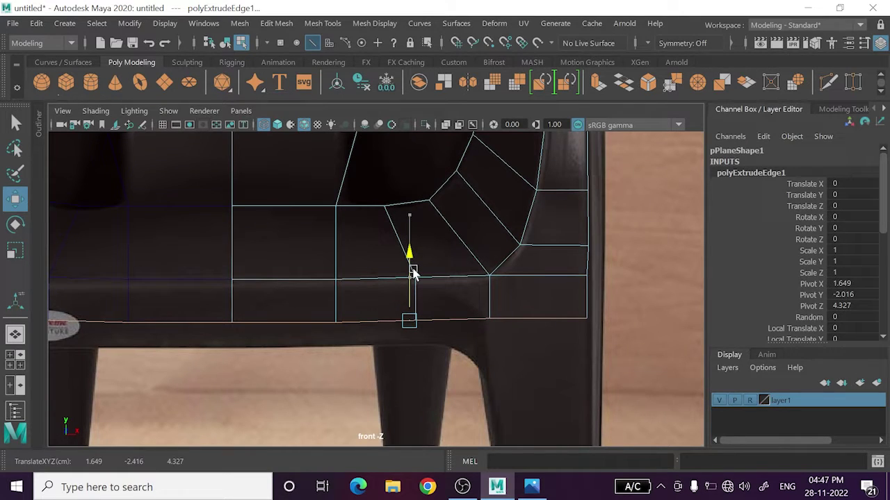
{"action": "middle_click_drag", "start_coordinate": [436, 343], "coordinate": [437, 342], "text": "alt"}
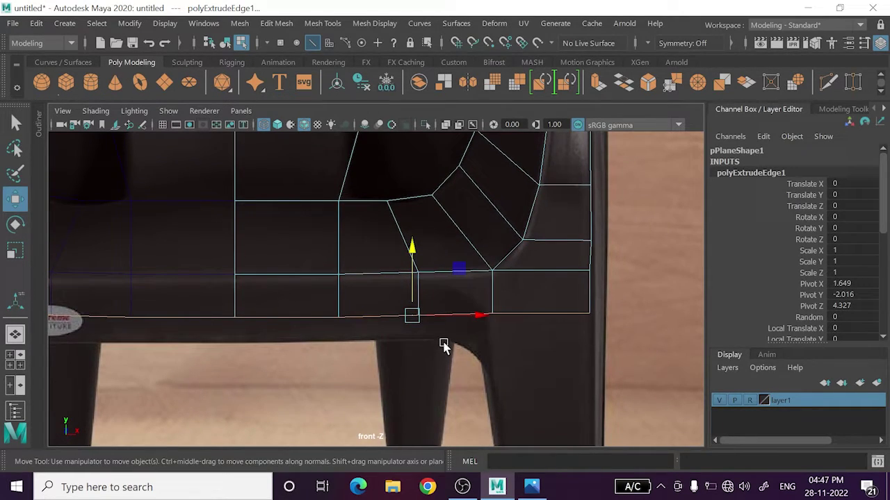
{"action": "mouse_move", "coordinate": [413, 280]}
{"action": "left_mouse_down"}
{"action": "mouse_move", "coordinate": [411, 243]}
{"action": "mouse_move", "coordinate": [414, 285]}
{"action": "left_mouse_up"}
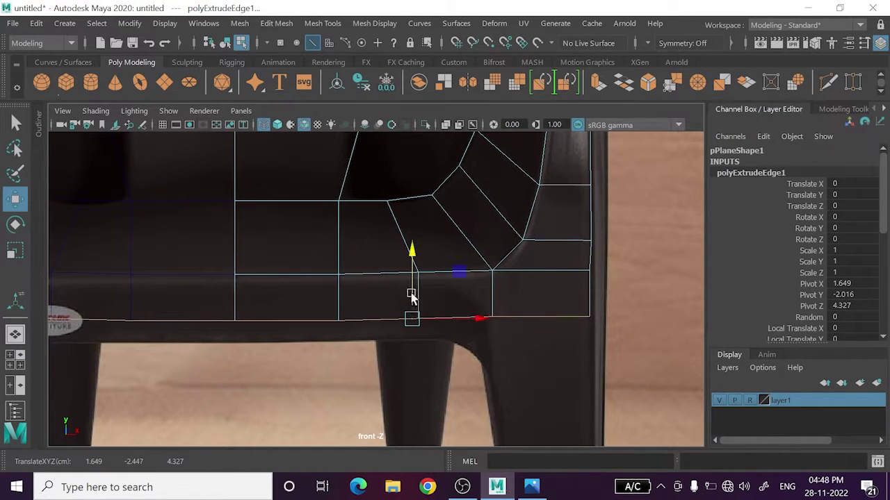
{"action": "right_click", "coordinate": [426, 342]}
- Delete two faces of the new lower row, then undo the deletion
{"action": "left_click", "coordinate": [452, 312]}
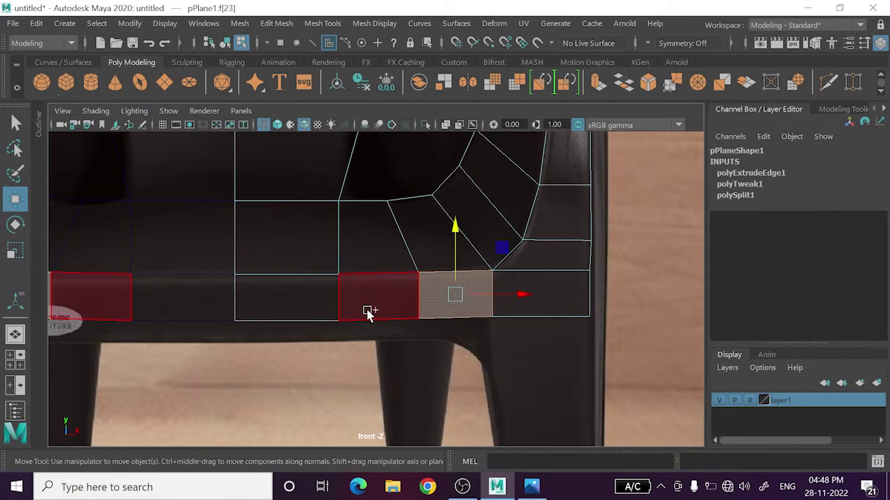
{"action": "left_click", "coordinate": [367, 312], "text": "shift"}
{"action": "left_click", "coordinate": [281, 308], "text": "shift"}
{"action": "key", "text": "Delete"}
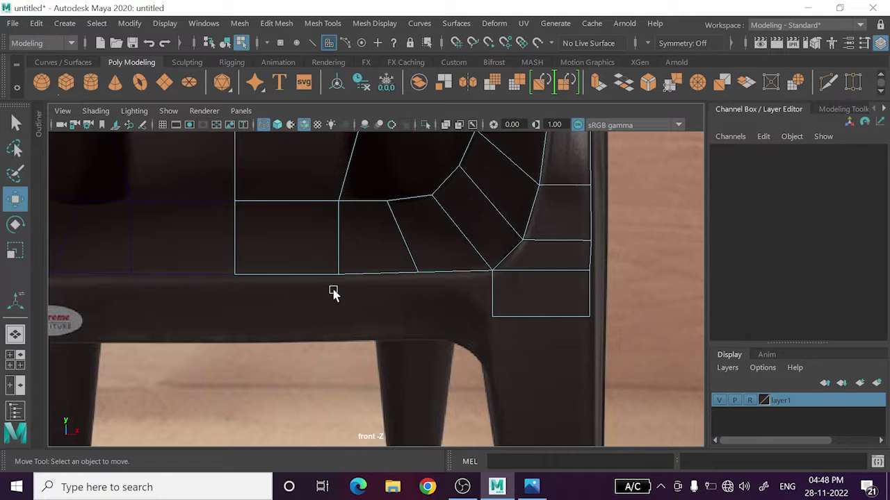
{"action": "right_click", "coordinate": [333, 292]}
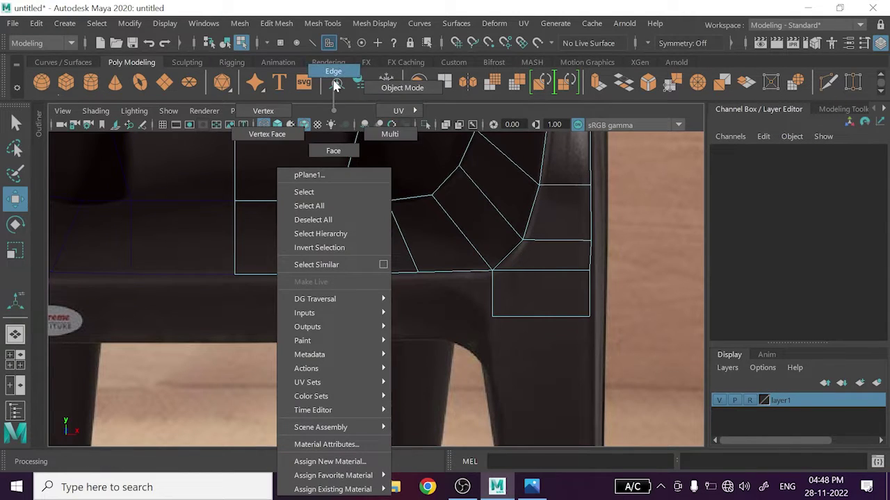
{"action": "key", "text": "ctrl+z"}
{"action": "key", "text": "ctrl+z"}
{"action": "key", "text": "ctrl+z"}
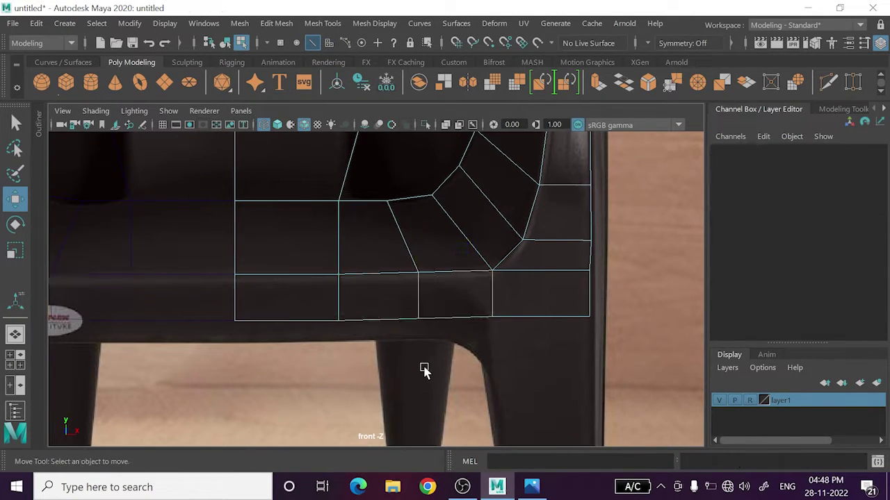
- Raise the lower row's left vertices and adjust the two lower right corner vertices
{"action": "left_click", "coordinate": [397, 319]}
{"action": "right_click_drag", "start_coordinate": [353, 136], "coordinate": [353, 148]}
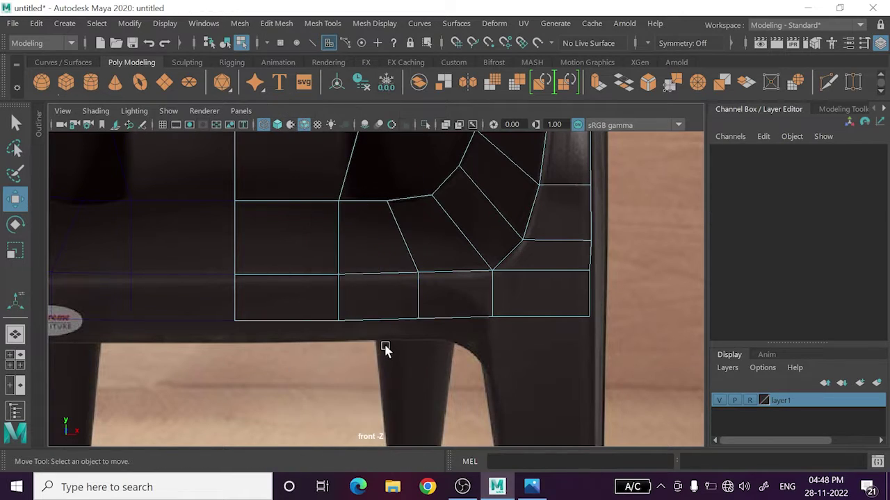
{"action": "left_click", "coordinate": [378, 305]}
{"action": "right_click", "coordinate": [375, 309]}
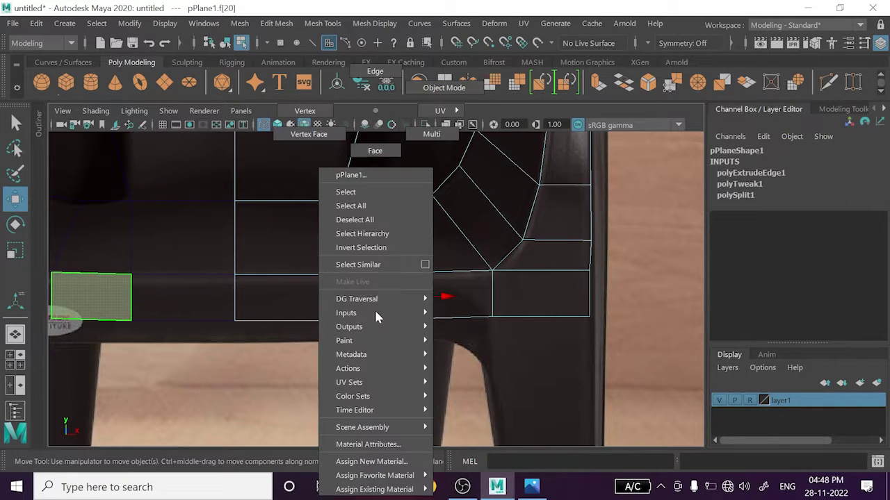
{"action": "left_click", "coordinate": [346, 110]}
{"action": "left_click_drag", "start_coordinate": [176, 395], "coordinate": [332, 249]}
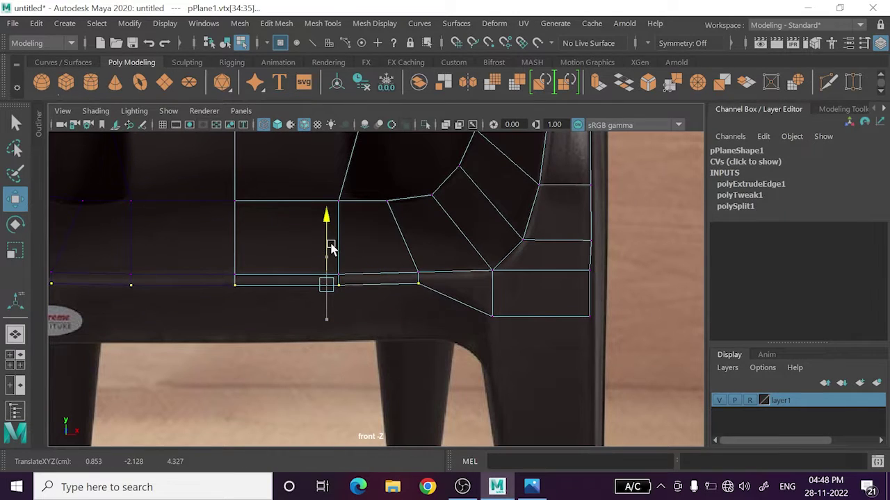
{"action": "left_click", "coordinate": [481, 303]}
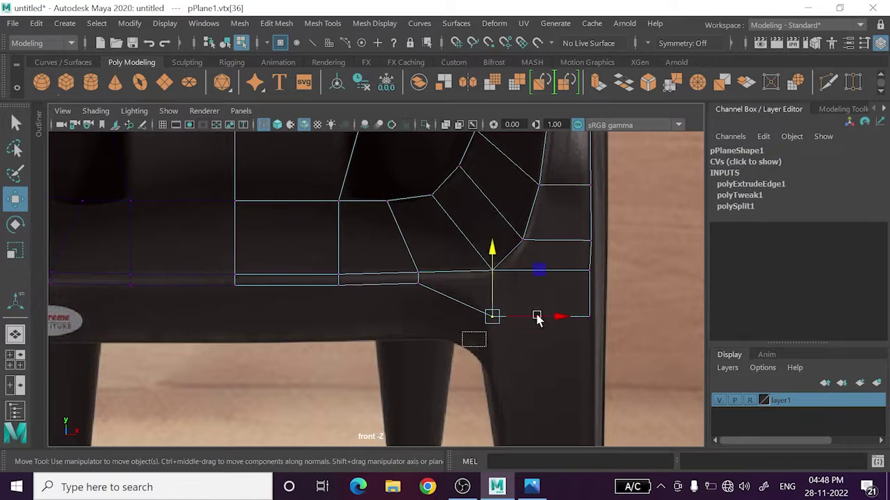
{"action": "left_click", "coordinate": [589, 316]}
{"action": "left_click_drag", "start_coordinate": [481, 337], "coordinate": [541, 271], "text": "shift"}
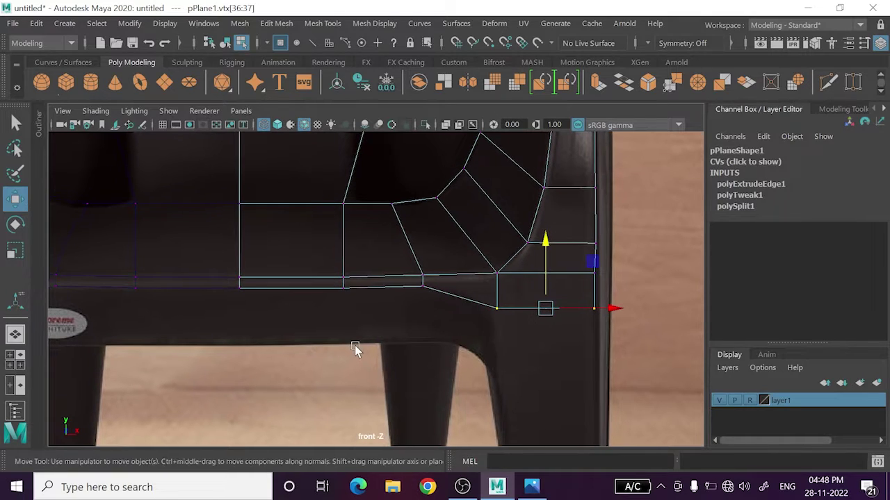
- Select the bottom edges at the right corner above the leg
{"action": "right_click_drag", "start_coordinate": [434, 111], "coordinate": [450, 84]}
{"action": "left_click", "coordinate": [382, 283]}
{"action": "left_click", "coordinate": [524, 309]}
- Extrude the edge above the right front leg and drag it down to the leg's foot
{"action": "scroll", "coordinate": [494, 338], "scroll_direction": "down", "scroll_amount": 2}
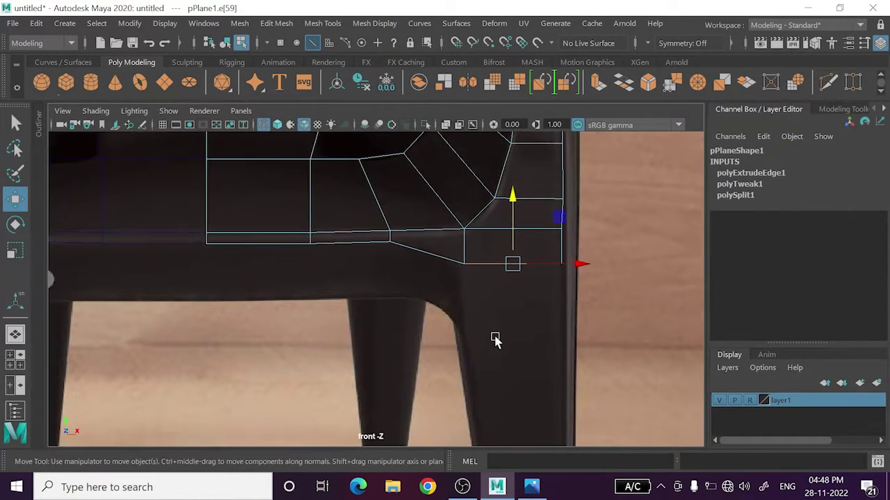
{"action": "scroll", "coordinate": [498, 337], "scroll_direction": "down", "scroll_amount": 3}
{"action": "scroll", "coordinate": [479, 299], "scroll_direction": "up", "scroll_amount": 2}
{"action": "scroll", "coordinate": [469, 285], "scroll_direction": "up", "scroll_amount": 1}
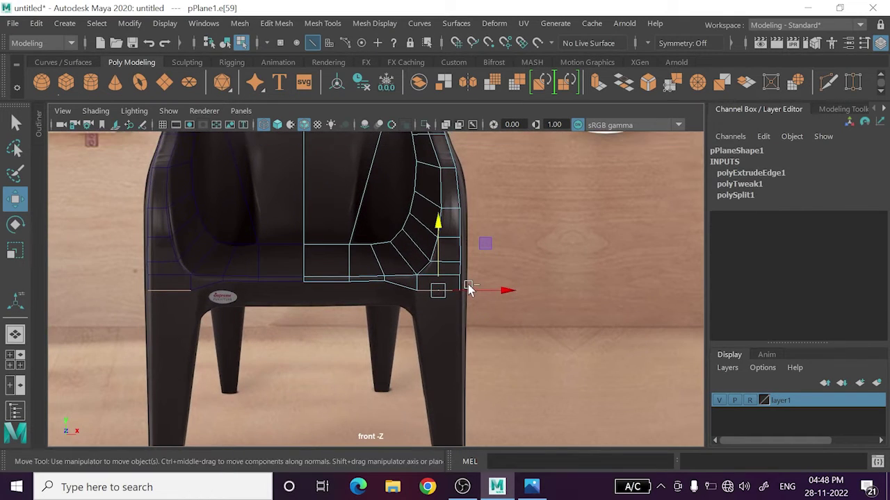
{"action": "key", "text": "ctrl+e"}
{"action": "left_click_drag", "start_coordinate": [438, 247], "coordinate": [437, 368]}
{"action": "middle_click_drag", "start_coordinate": [437, 367], "coordinate": [441, 238], "text": "alt"}
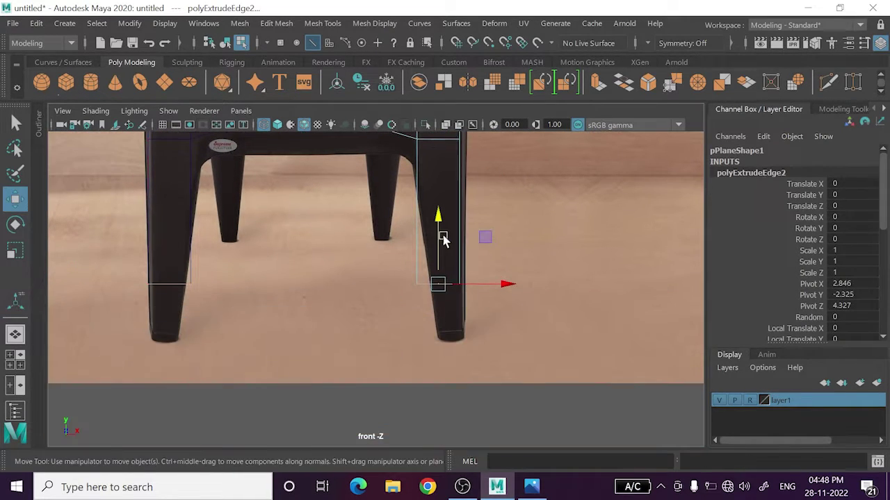
{"action": "scroll", "coordinate": [452, 271], "scroll_direction": "up", "scroll_amount": 2}
{"action": "left_click_drag", "start_coordinate": [470, 298], "coordinate": [490, 364]}
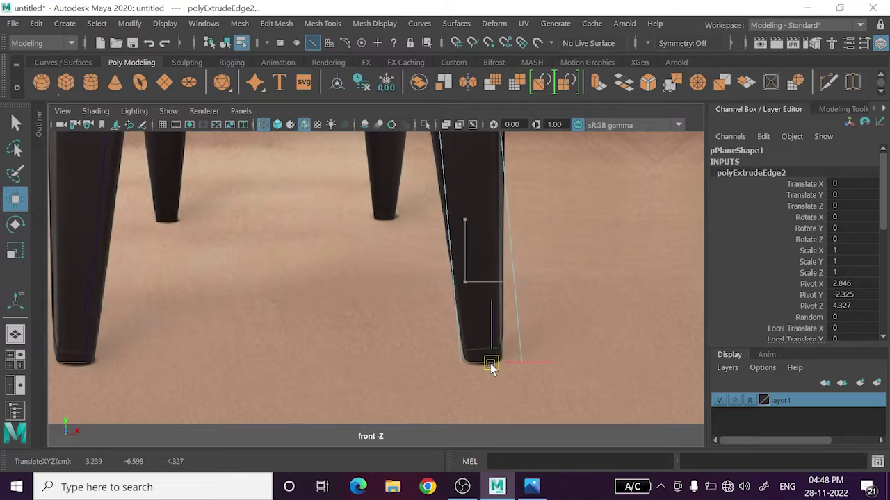
{"action": "scroll", "coordinate": [510, 390], "scroll_direction": "up", "scroll_amount": 2}
{"action": "middle_click_drag", "start_coordinate": [511, 390], "coordinate": [446, 327], "text": "alt"}
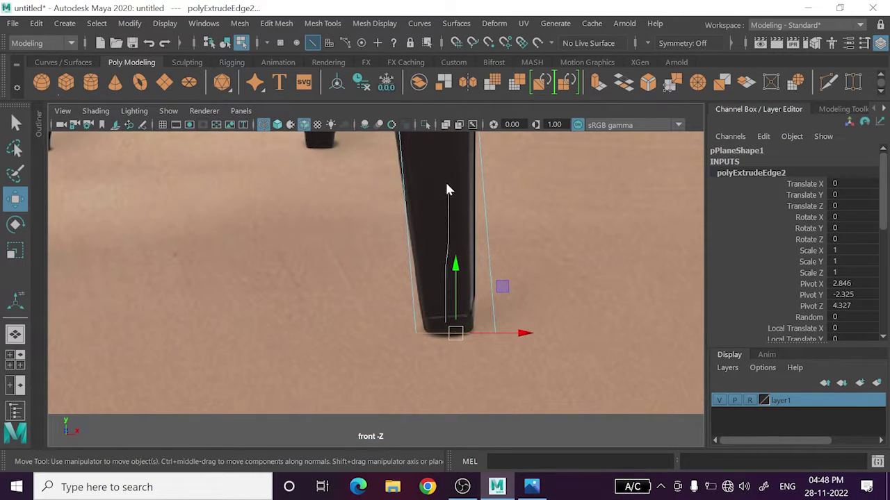
- Scale the leg's bottom vertices narrower and shift them onto the reference leg tip
{"action": "right_click_drag", "start_coordinate": [447, 189], "coordinate": [388, 321]}
{"action": "left_click_drag", "start_coordinate": [607, 299], "coordinate": [608, 299]}
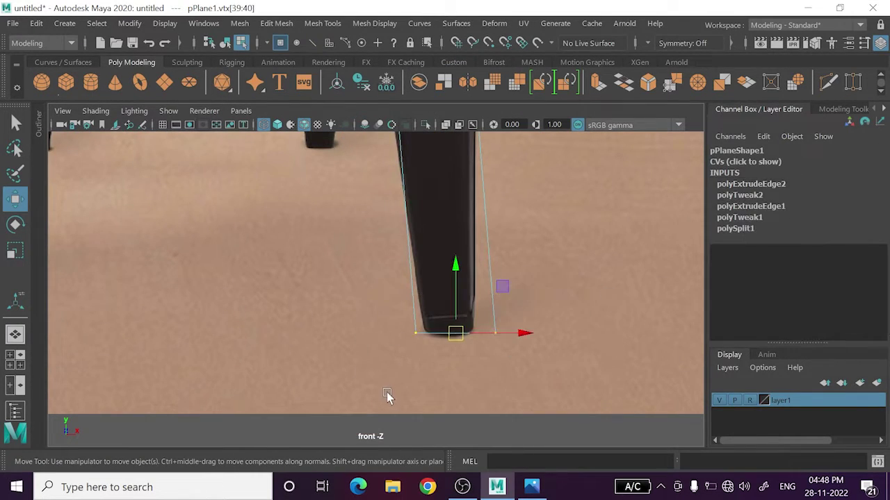
{"action": "key", "text": "r"}
{"action": "left_click_drag", "start_coordinate": [459, 341], "coordinate": [431, 324]}
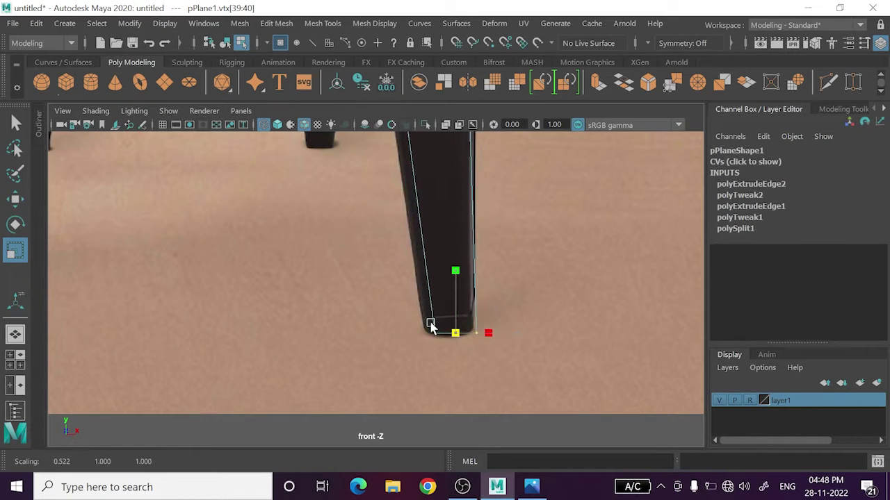
{"action": "key", "text": "w"}
{"action": "scroll", "coordinate": [480, 354], "scroll_direction": "up", "scroll_amount": 2}
{"action": "left_click_drag", "start_coordinate": [481, 348], "coordinate": [471, 347]}
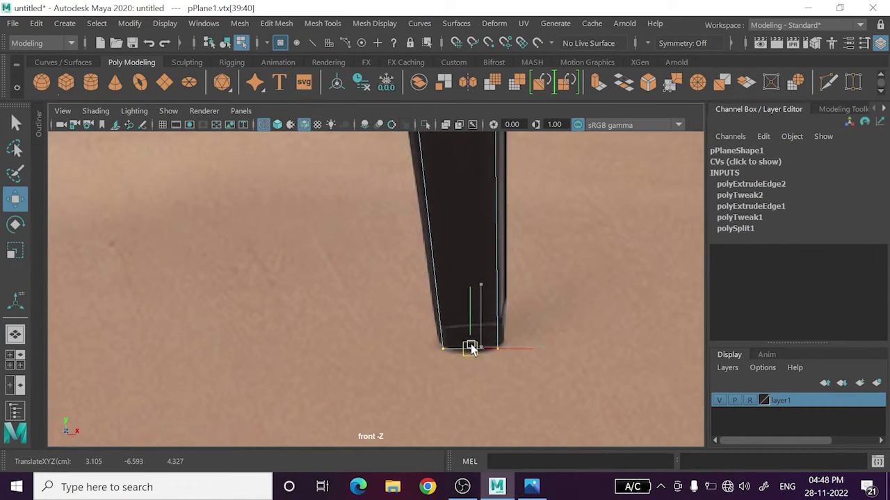
{"action": "key", "text": "r"}
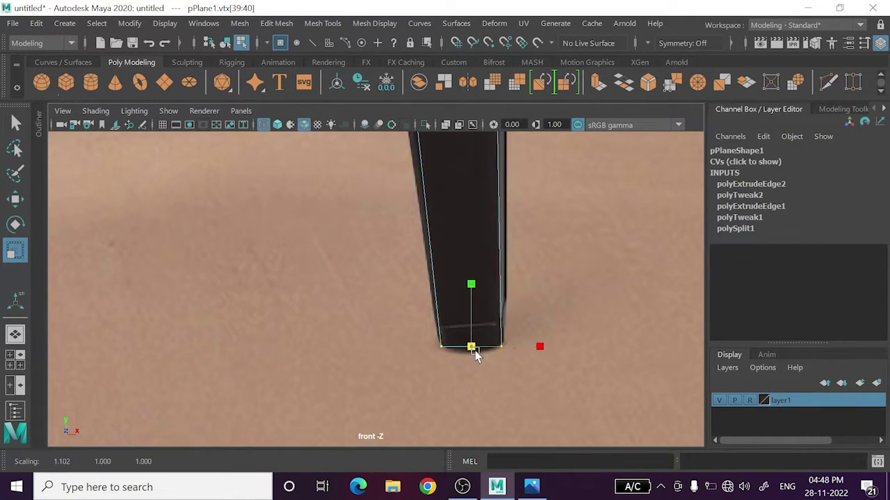
- Zoom and pan to frame the seat edge and the front leg together
{"action": "scroll", "coordinate": [474, 347], "scroll_direction": "down", "scroll_amount": 2}
{"action": "scroll", "coordinate": [475, 344], "scroll_direction": "down", "scroll_amount": 3}
{"action": "scroll", "coordinate": [377, 293], "scroll_direction": "up", "scroll_amount": 1}
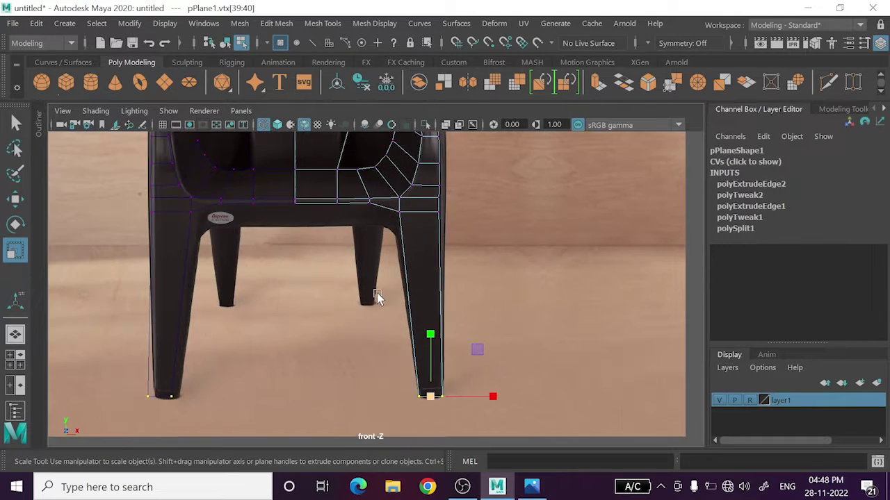
{"action": "middle_click_drag", "start_coordinate": [405, 333], "coordinate": [499, 355], "text": "alt"}
{"action": "scroll", "coordinate": [461, 357], "scroll_direction": "up", "scroll_amount": 2}
{"action": "scroll", "coordinate": [449, 302], "scroll_direction": "up", "scroll_amount": 2}
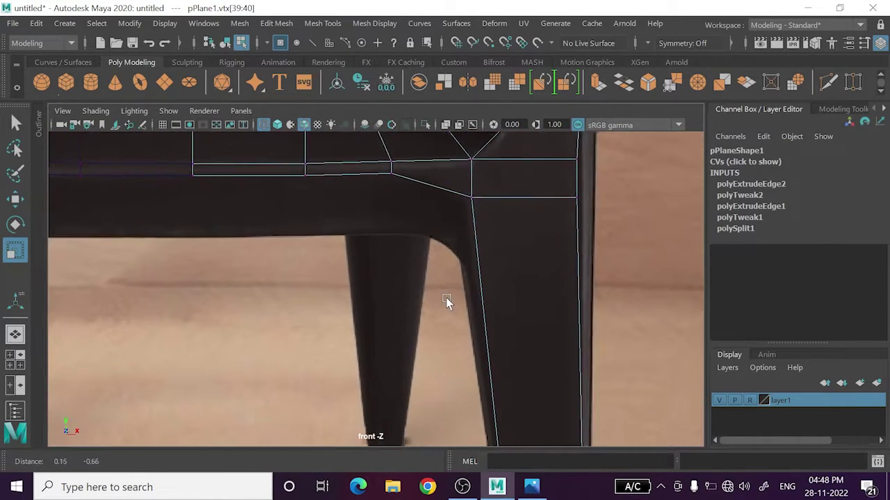
{"action": "mouse_move", "coordinate": [457, 301]}
{"action": "middle_mouse_down", "text": "alt"}
{"action": "mouse_move", "coordinate": [461, 372]}
{"action": "mouse_move", "coordinate": [467, 308]}
{"action": "middle_mouse_up", "text": "alt"}
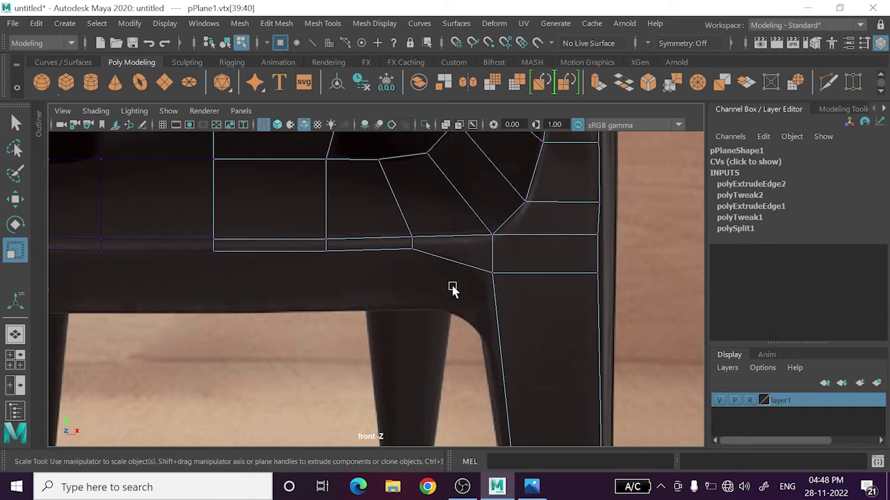
{"action": "right_click_drag", "start_coordinate": [453, 290], "coordinate": [453, 73]}
- Even out the seat's lower-edge vertices by raising and lowering them slightly
{"action": "left_click", "coordinate": [502, 360]}
{"action": "middle_click_drag", "start_coordinate": [499, 368], "coordinate": [498, 247], "text": "alt"}
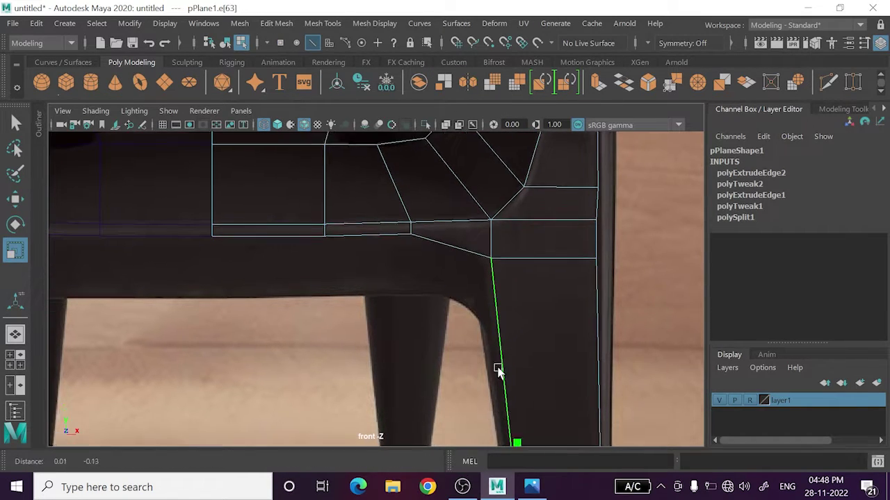
{"action": "middle_click_drag", "start_coordinate": [378, 182], "coordinate": [436, 341], "text": "alt"}
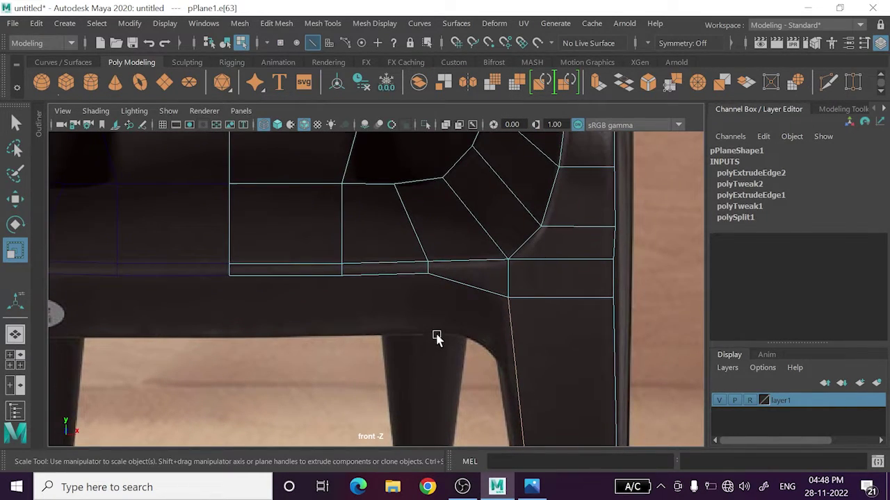
{"action": "left_click", "coordinate": [298, 304]}
{"action": "right_click_drag", "start_coordinate": [231, 166], "coordinate": [223, 118]}
{"action": "left_click_drag", "start_coordinate": [203, 317], "coordinate": [369, 277]}
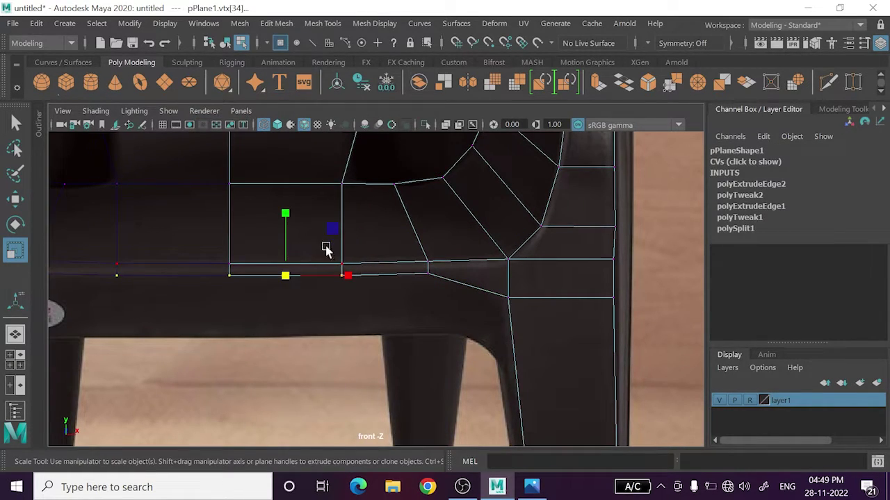
{"action": "left_click_drag", "start_coordinate": [290, 231], "coordinate": [290, 337]}
{"action": "key", "text": "w"}
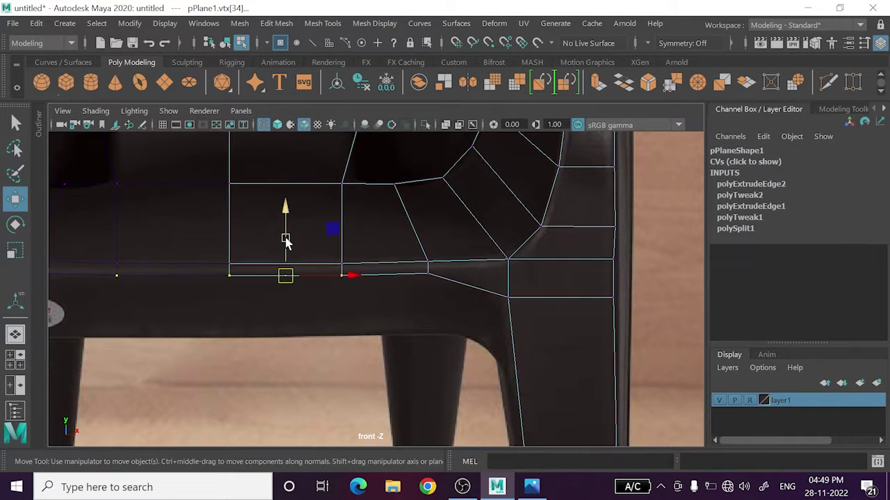
{"action": "left_click_drag", "start_coordinate": [284, 240], "coordinate": [282, 238]}
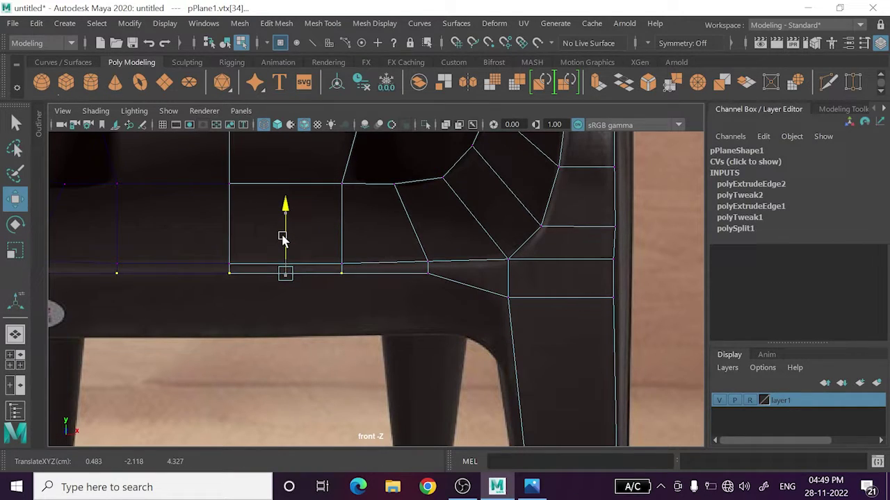
{"action": "left_click_drag", "start_coordinate": [407, 267], "coordinate": [437, 279], "text": "shift"}
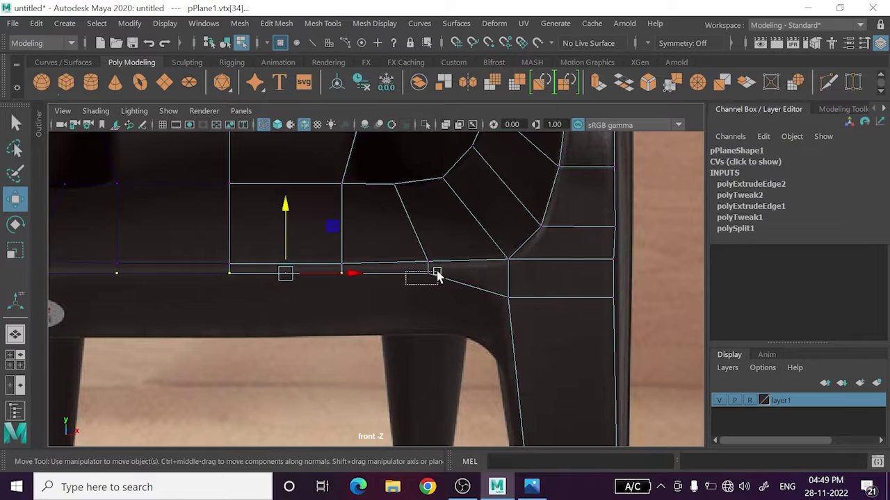
{"action": "left_click_drag", "start_coordinate": [325, 226], "coordinate": [325, 227]}
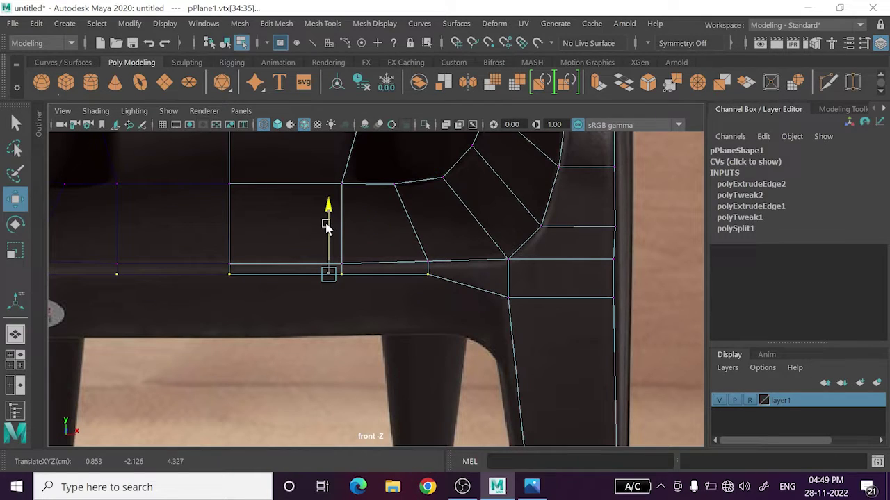
- Extrude the seat's bottom edge and pull the new edge down into a thin lip
{"action": "right_click_drag", "start_coordinate": [340, 285], "coordinate": [348, 97]}
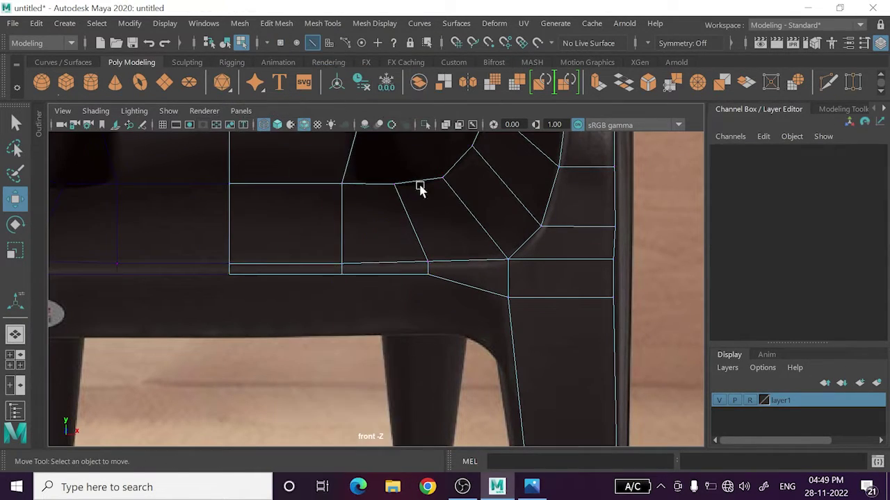
{"action": "left_click", "coordinate": [459, 287]}
{"action": "middle_click_drag", "start_coordinate": [396, 283], "coordinate": [291, 276]}
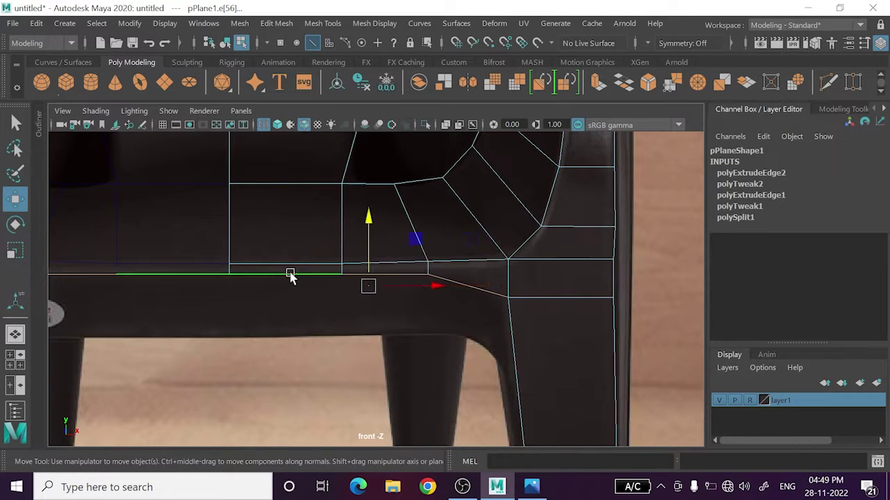
{"action": "key", "text": "ctrl+z"}
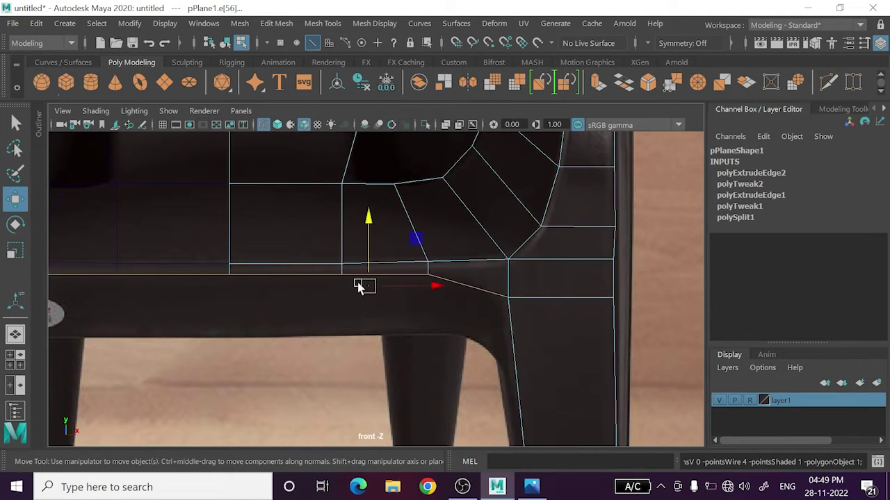
{"action": "key", "text": "ctrl+e"}
{"action": "key", "text": "w"}
{"action": "left_click_drag", "start_coordinate": [373, 238], "coordinate": [373, 245]}
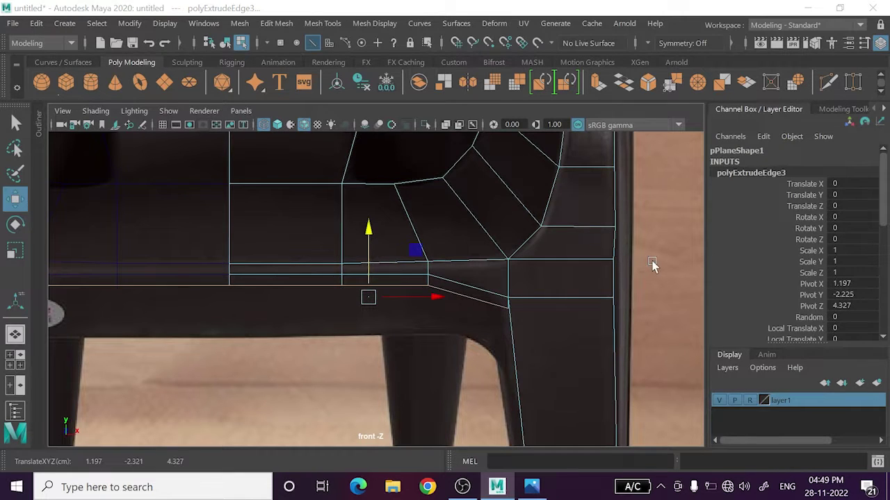
- In the perspective view, push the lip edge down and back beneath the seat
{"action": "key", "text": "space"}
- Return to the four-view layout and minimise Maya to the desktop
{"action": "key", "text": "space"}
{"action": "key", "text": "f"}
{"action": "scroll", "coordinate": [477, 312], "scroll_direction": "up", "scroll_amount": 2}
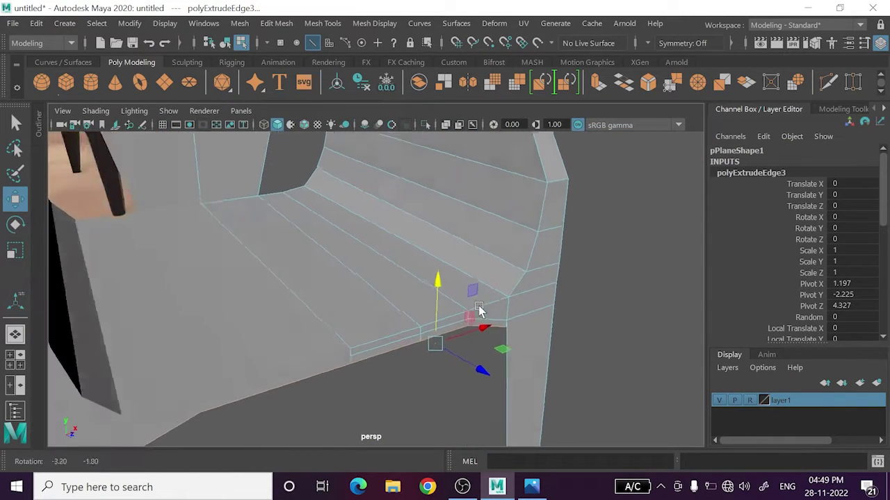
{"action": "mouse_move", "coordinate": [480, 365]}
{"action": "left_mouse_down", "text": "alt"}
{"action": "mouse_move", "coordinate": [480, 276]}
{"action": "mouse_move", "coordinate": [472, 231]}
{"action": "mouse_move", "coordinate": [460, 222]}
{"action": "left_mouse_up", "text": "alt"}
{"action": "mouse_move", "coordinate": [512, 264]}
{"action": "left_mouse_down"}
{"action": "mouse_move", "coordinate": [510, 313]}
{"action": "mouse_move", "coordinate": [459, 306]}
{"action": "left_mouse_up"}
{"action": "key", "text": "space"}
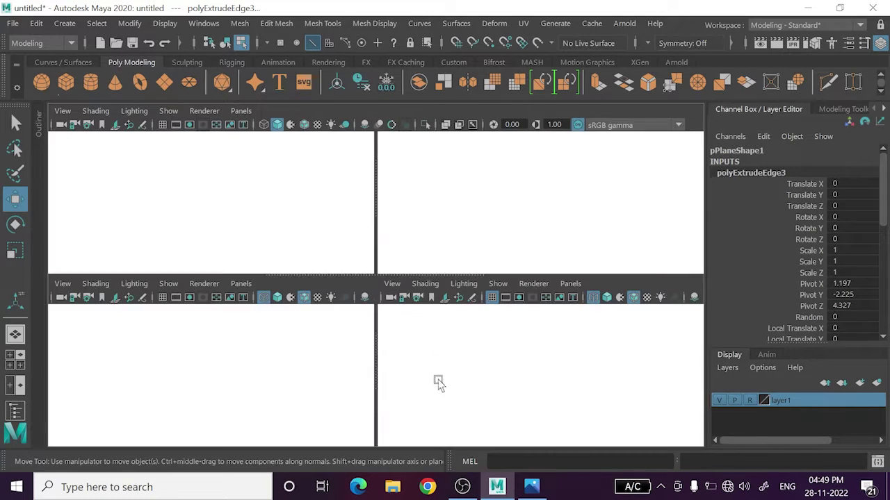
{"action": "key", "text": "space"}
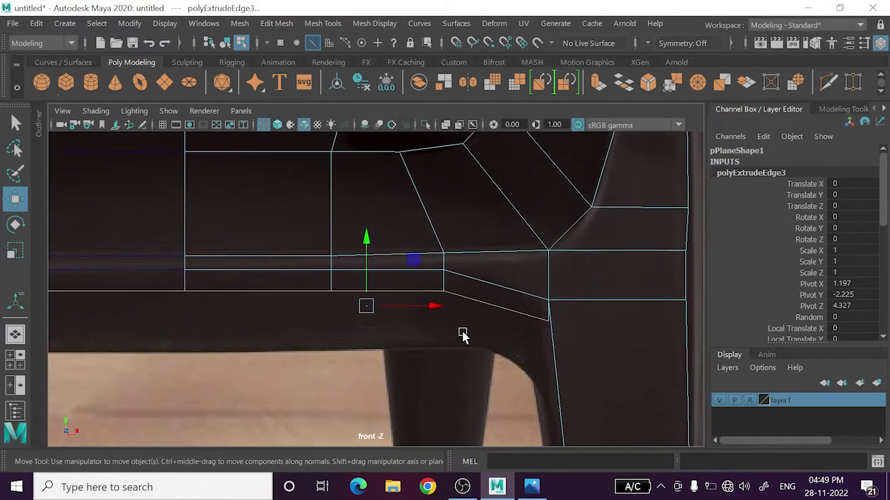
{"action": "left_click", "coordinate": [806, 7]}
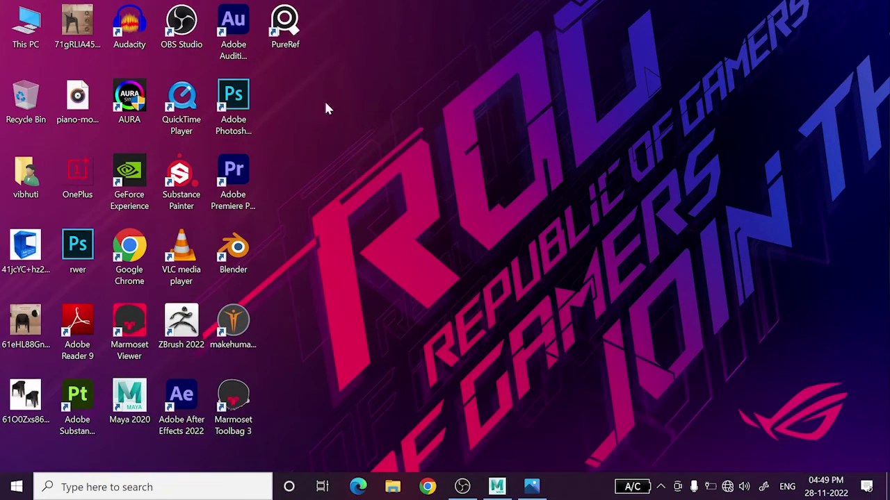
- View the two-chairs photo zoomed in on the seat, logo and seat underside
{"action": "double_click", "coordinate": [31, 396]}
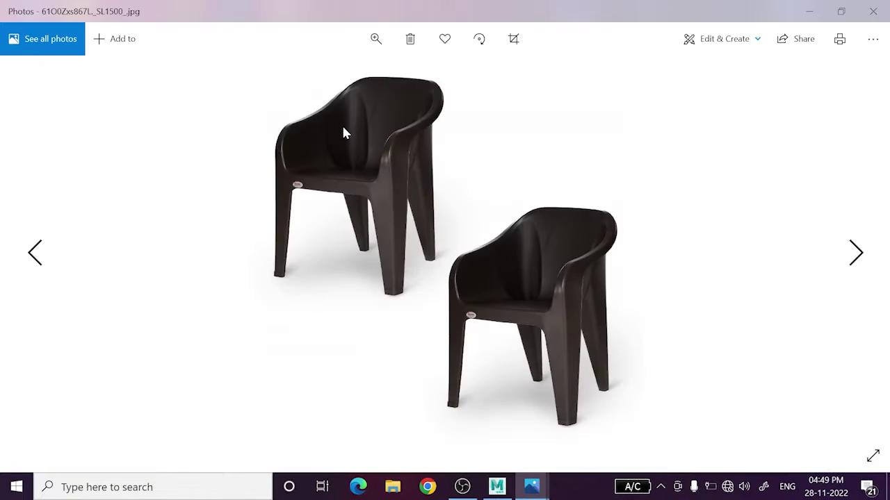
{"action": "left_click", "coordinate": [375, 38]}
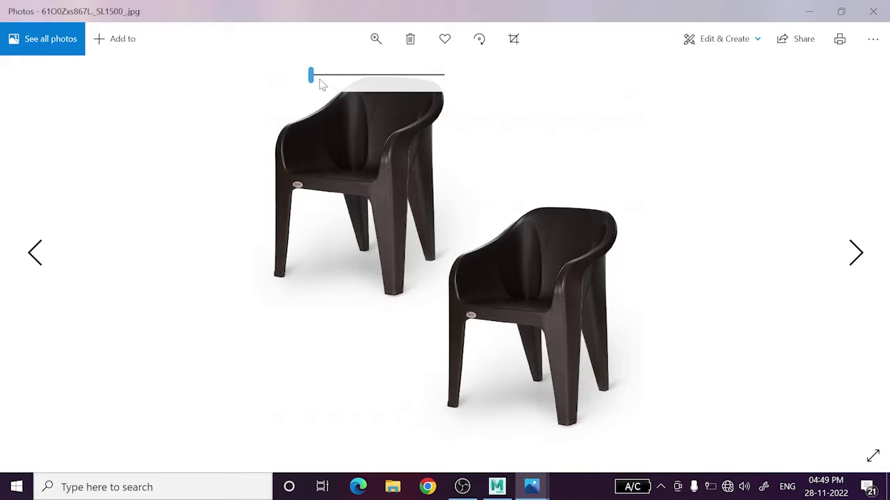
{"action": "mouse_move", "coordinate": [312, 75]}
{"action": "left_mouse_down"}
{"action": "mouse_move", "coordinate": [396, 75]}
{"action": "mouse_move", "coordinate": [560, 423]}
{"action": "left_mouse_up"}
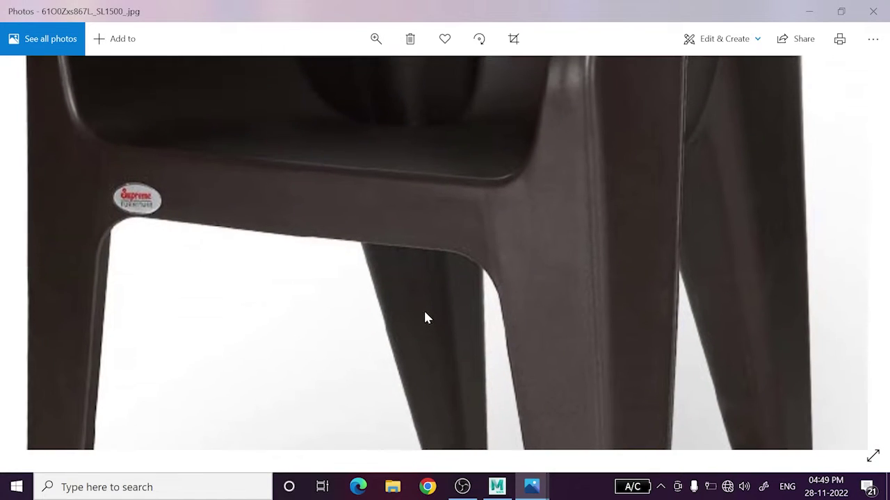
{"action": "left_click", "coordinate": [374, 40]}
{"action": "left_click_drag", "start_coordinate": [396, 75], "coordinate": [311, 75]}
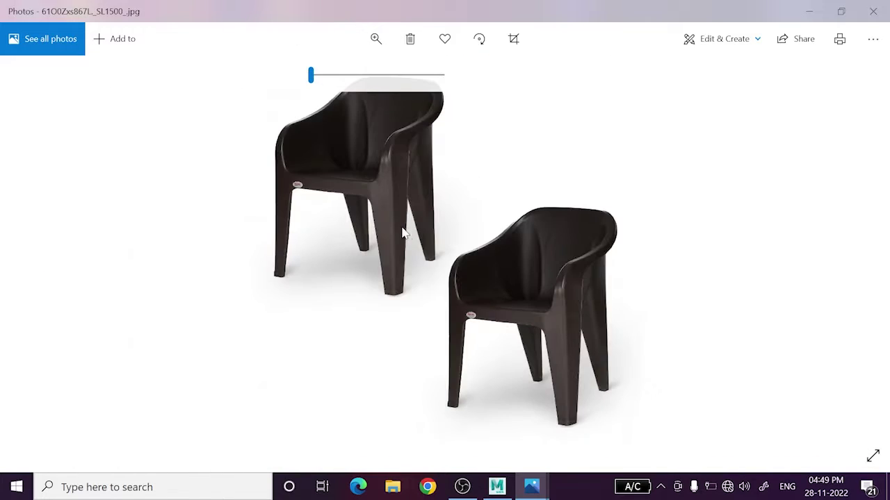
{"action": "left_click_drag", "start_coordinate": [314, 75], "coordinate": [396, 76]}
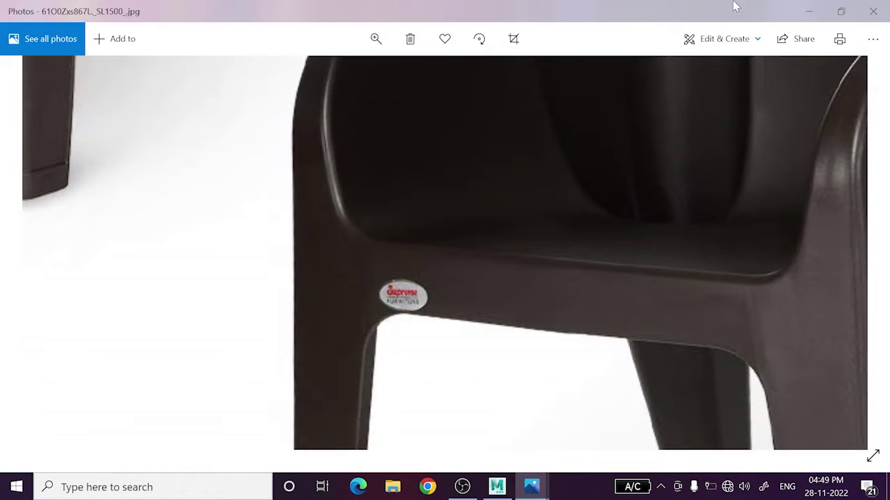
{"action": "left_click", "coordinate": [873, 11]}
- Zoom into the front-view chair photo's seat band and legs, then return to Maya
{"action": "double_click", "coordinate": [26, 323]}
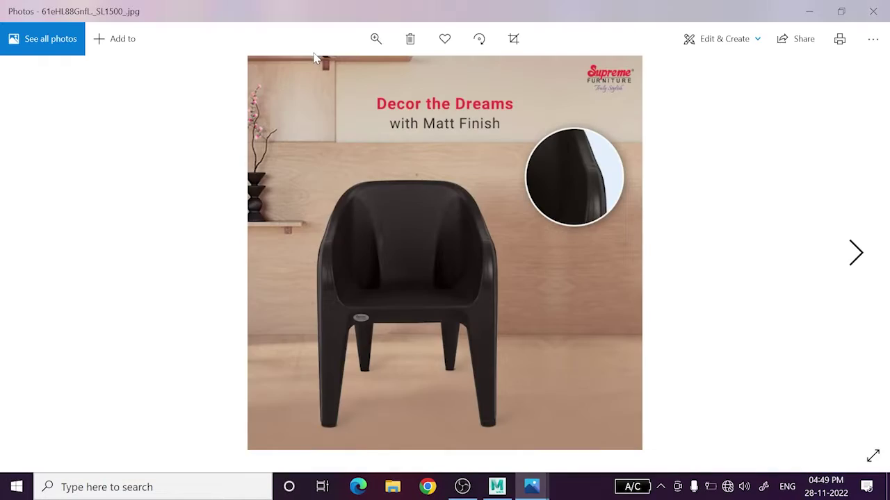
{"action": "left_click", "coordinate": [374, 49]}
{"action": "left_click_drag", "start_coordinate": [312, 78], "coordinate": [352, 79]}
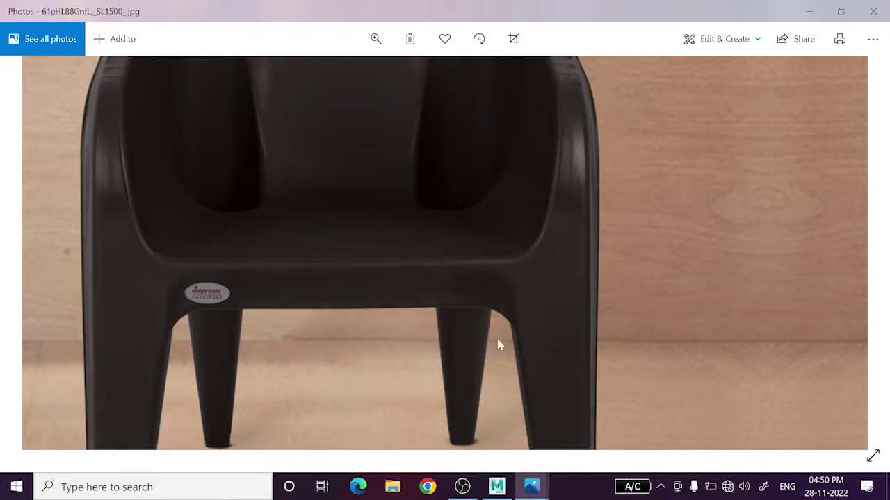
{"action": "left_click", "coordinate": [809, 12]}
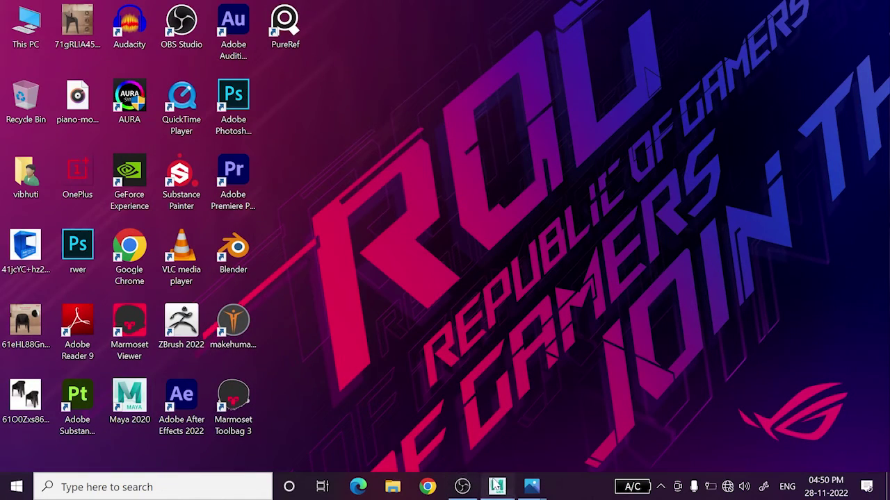
{"action": "left_click", "coordinate": [496, 486]}
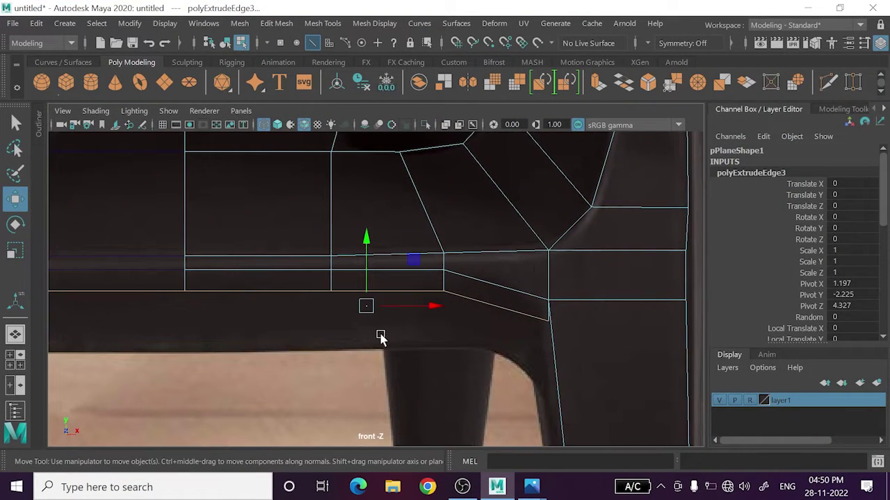
- Extrude the bottom edge again, pull it down into the lip and inspect it in perspective
{"action": "key", "text": "ctrl+e"}
{"action": "key", "text": "w"}
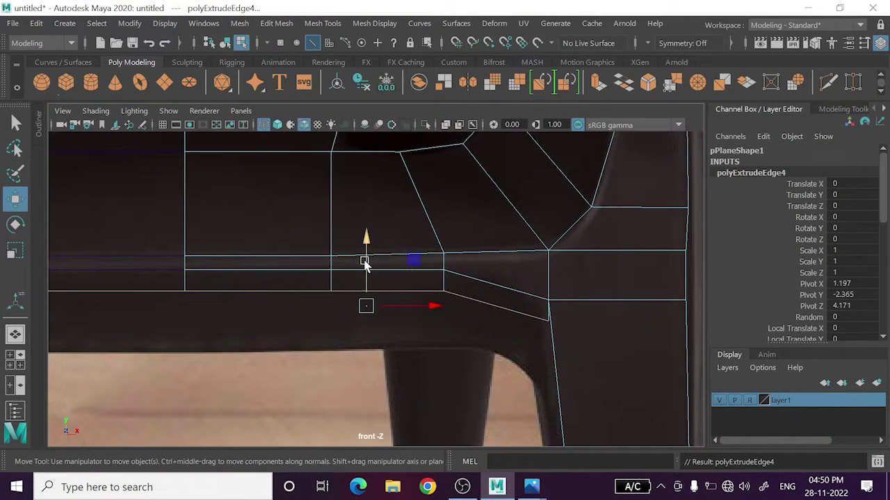
{"action": "left_click_drag", "start_coordinate": [364, 262], "coordinate": [374, 312]}
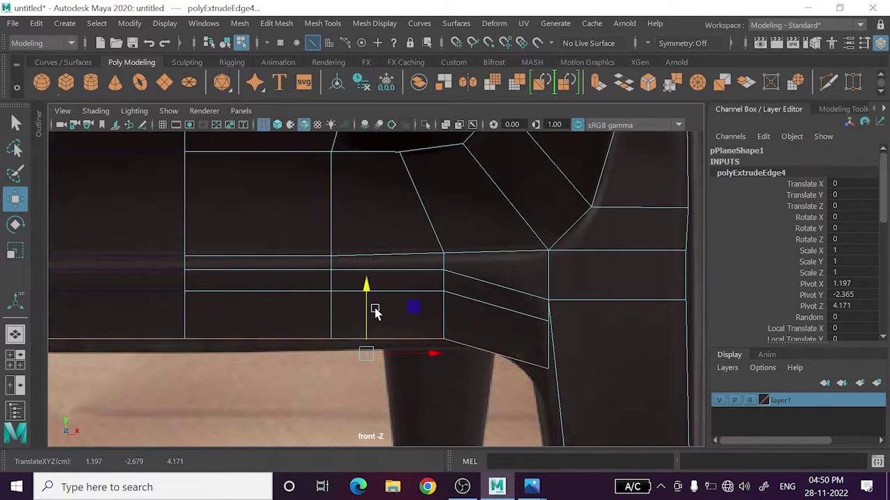
{"action": "key", "text": "space"}
{"action": "key", "text": "space"}
{"action": "mouse_move", "coordinate": [626, 248]}
{"action": "left_mouse_down", "text": "alt"}
{"action": "mouse_move", "coordinate": [644, 242]}
{"action": "mouse_move", "coordinate": [547, 252]}
{"action": "left_mouse_up", "text": "alt"}
{"action": "key", "text": "space"}
{"action": "key", "text": "space"}
{"action": "key", "text": "f"}
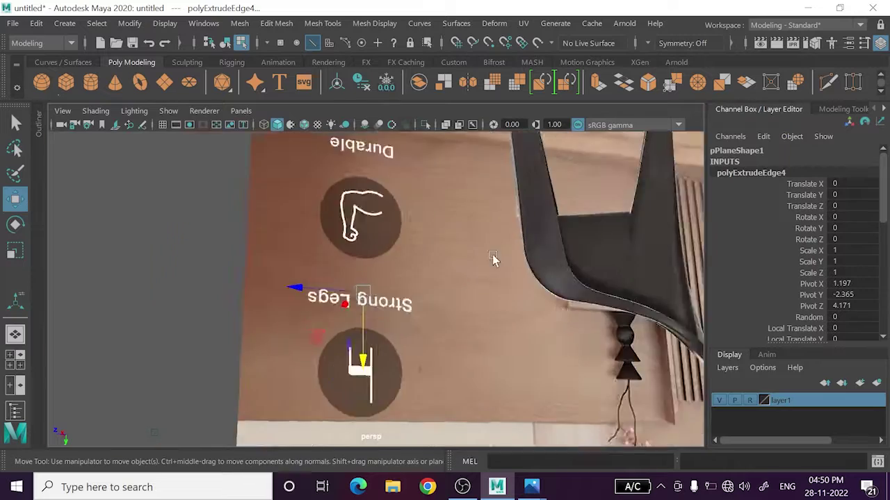
{"action": "mouse_move", "coordinate": [492, 260]}
{"action": "left_mouse_down", "text": "alt"}
{"action": "mouse_move", "coordinate": [459, 353]}
{"action": "mouse_move", "coordinate": [417, 292]}
{"action": "mouse_move", "coordinate": [500, 322]}
{"action": "mouse_move", "coordinate": [427, 319]}
{"action": "left_mouse_up", "text": "alt"}
- Test scaling the lip edge in front view, then select the leg's vertical edge up close
{"action": "key", "text": "r"}
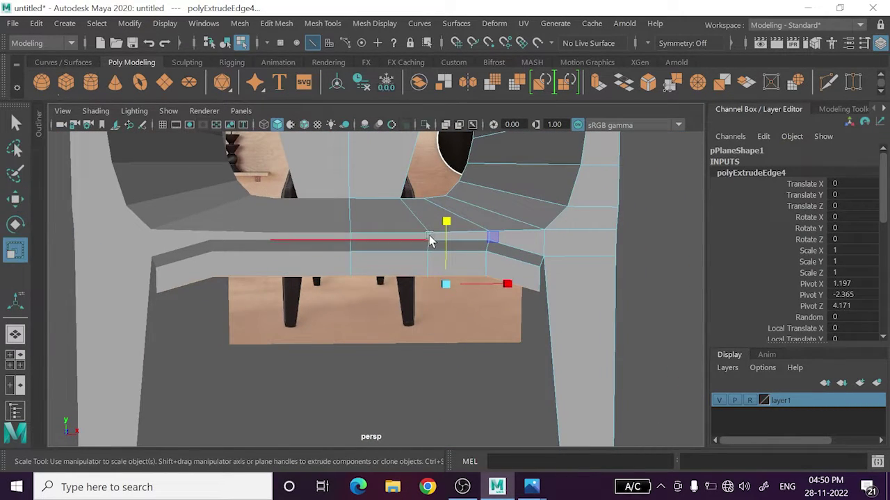
{"action": "key", "text": "space"}
{"action": "key", "text": "space"}
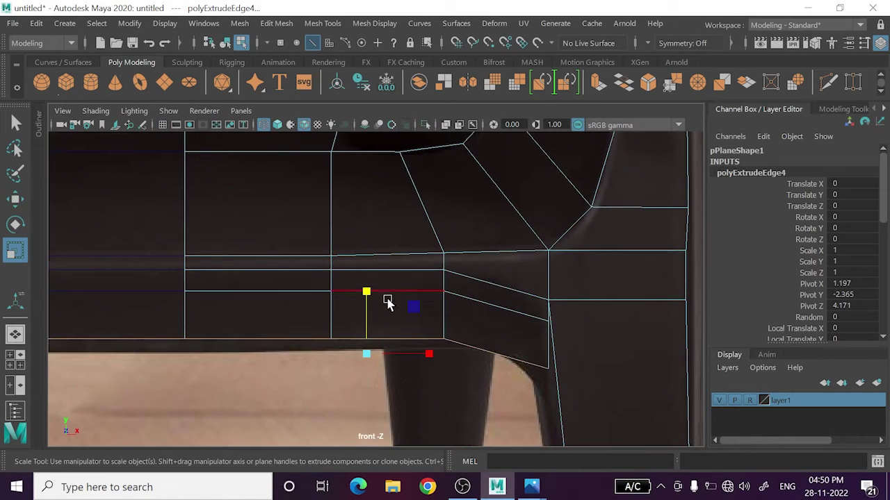
{"action": "left_click_drag", "start_coordinate": [365, 310], "coordinate": [363, 376]}
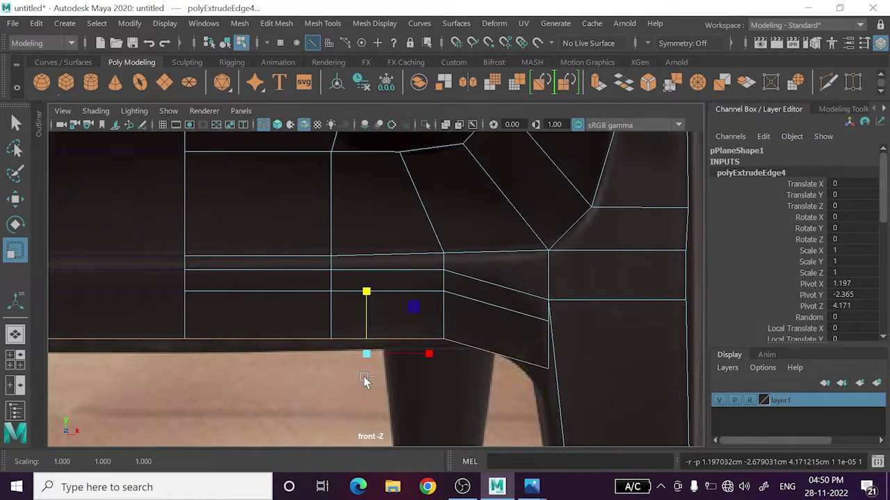
{"action": "key", "text": "space"}
{"action": "key", "text": "space"}
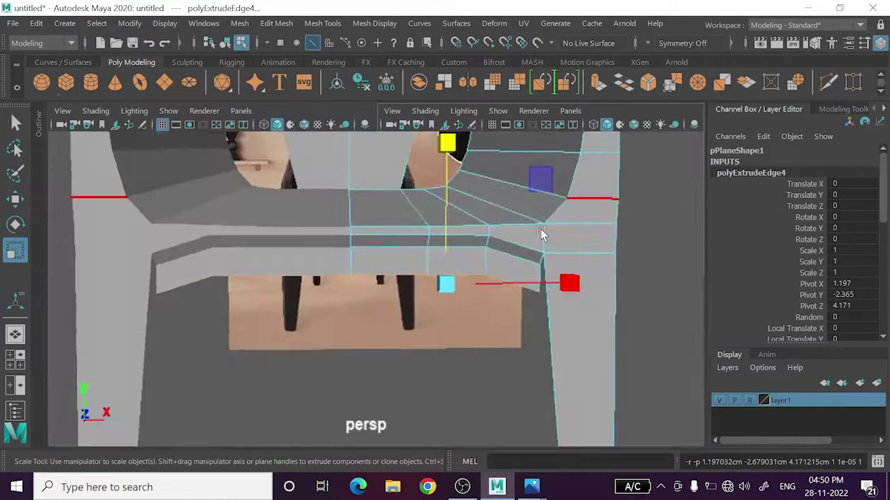
{"action": "mouse_move", "coordinate": [540, 234]}
{"action": "left_mouse_down", "text": "alt"}
{"action": "mouse_move", "coordinate": [594, 250]}
{"action": "mouse_move", "coordinate": [478, 256]}
{"action": "mouse_move", "coordinate": [452, 290]}
{"action": "left_mouse_up", "text": "alt"}
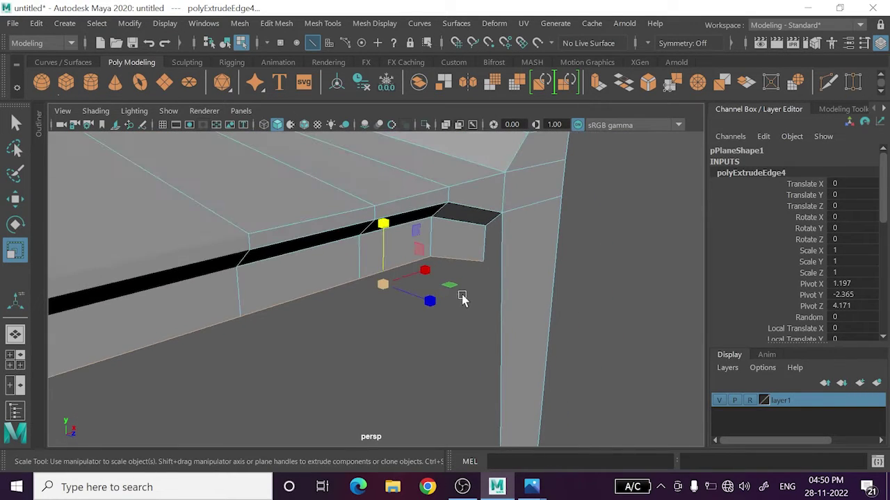
{"action": "right_click", "coordinate": [527, 114]}
{"action": "left_click", "coordinate": [501, 292]}
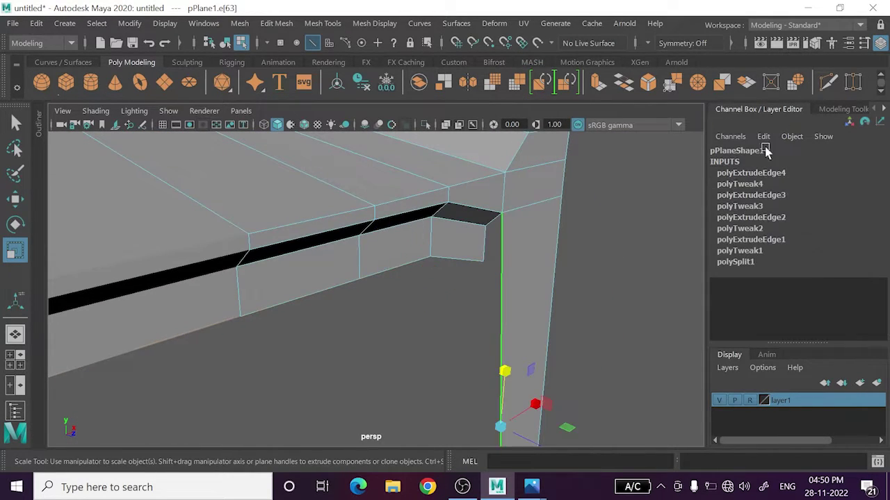
- Multi-Cut a new edge loop across the right front leg
{"action": "left_click", "coordinate": [828, 82]}
{"action": "left_click_drag", "start_coordinate": [647, 285], "coordinate": [673, 271], "text": "alt"}
{"action": "left_click", "coordinate": [582, 290]}
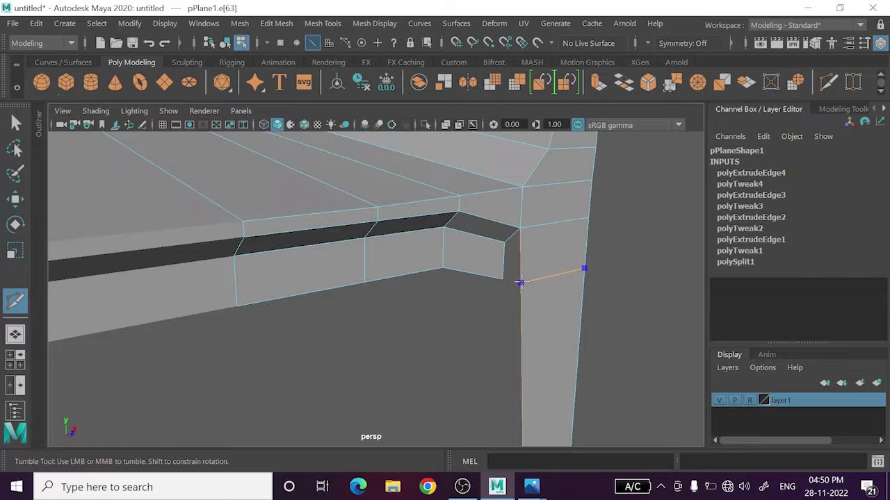
{"action": "key", "text": "w"}
- Bridge the lip's end edge to the new leg edge to close the gap
{"action": "mouse_move", "coordinate": [563, 280]}
{"action": "left_mouse_down", "text": "alt"}
{"action": "mouse_move", "coordinate": [464, 314]}
{"action": "mouse_move", "coordinate": [504, 348]}
{"action": "mouse_move", "coordinate": [469, 254]}
{"action": "left_mouse_up", "text": "alt"}
{"action": "right_click_drag", "start_coordinate": [469, 254], "coordinate": [467, 74]}
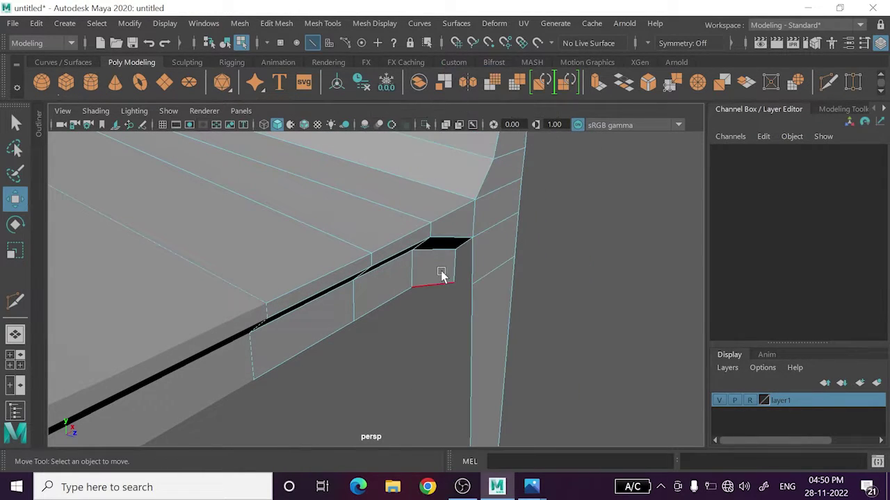
{"action": "left_click", "coordinate": [473, 268]}
{"action": "left_click", "coordinate": [471, 268]}
{"action": "mouse_move", "coordinate": [472, 268]}
{"action": "left_mouse_down", "text": "alt"}
{"action": "mouse_move", "coordinate": [606, 320]}
{"action": "mouse_move", "coordinate": [599, 324]}
{"action": "left_mouse_up", "text": "alt"}
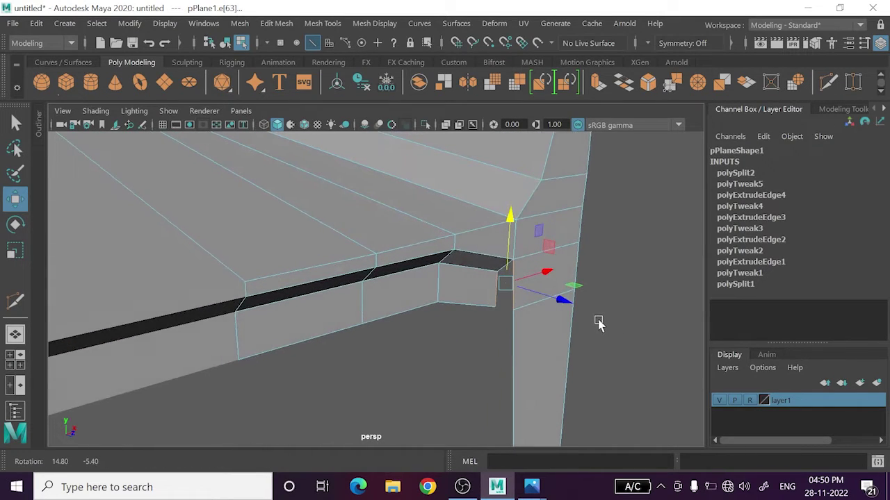
{"action": "left_click", "coordinate": [629, 84]}
{"action": "key", "text": "w"}
- Preview the chair smoothed (3), then return to cage display (1) and four-panel layout
{"action": "left_click", "coordinate": [646, 254]}
{"action": "mouse_move", "coordinate": [645, 254]}
{"action": "left_mouse_down", "text": "alt"}
{"action": "mouse_move", "coordinate": [587, 274]}
{"action": "mouse_move", "coordinate": [563, 298]}
{"action": "left_mouse_up", "text": "alt"}
{"action": "key", "text": "3"}
{"action": "scroll", "coordinate": [579, 278], "scroll_direction": "down", "scroll_amount": 5}
{"action": "right_click_drag", "start_coordinate": [595, 262], "coordinate": [646, 84]}
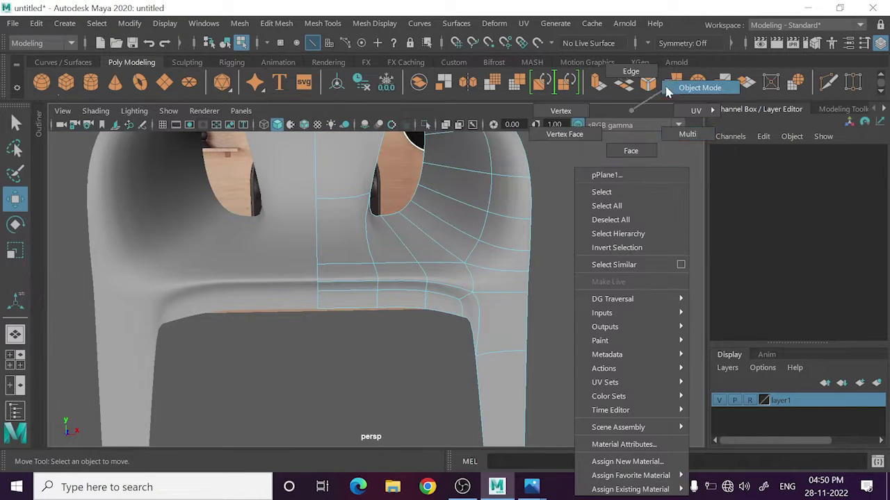
{"action": "mouse_move", "coordinate": [605, 304]}
{"action": "left_mouse_down", "text": "alt"}
{"action": "mouse_move", "coordinate": [601, 357]}
{"action": "mouse_move", "coordinate": [628, 331]}
{"action": "mouse_move", "coordinate": [499, 344]}
{"action": "mouse_move", "coordinate": [523, 359]}
{"action": "left_mouse_up", "text": "alt"}
{"action": "left_click", "coordinate": [452, 291]}
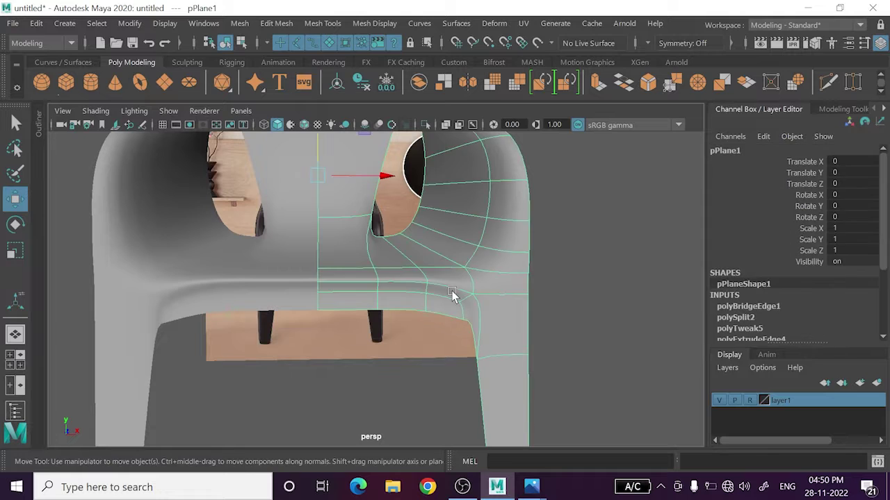
{"action": "key", "text": "1"}
{"action": "scroll", "coordinate": [459, 320], "scroll_direction": "up", "scroll_amount": 5}
{"action": "left_click_drag", "start_coordinate": [471, 319], "coordinate": [466, 341], "text": "alt"}
{"action": "key", "text": "space"}
{"action": "key", "text": "space"}
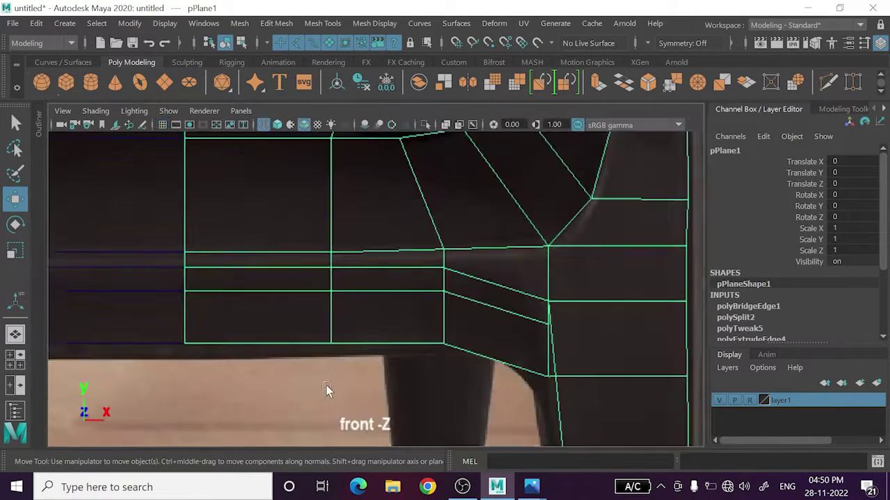
- In front view, lower the lip's bottom vertices and its corner vertex near the leg
{"action": "scroll", "coordinate": [326, 385], "scroll_direction": "up", "scroll_amount": 3}
{"action": "right_click_drag", "start_coordinate": [310, 171], "coordinate": [295, 274]}
{"action": "mouse_move", "coordinate": [182, 389]}
{"action": "left_mouse_down"}
{"action": "mouse_move", "coordinate": [283, 338]}
{"action": "mouse_move", "coordinate": [508, 283]}
{"action": "left_mouse_up"}
{"action": "left_click_drag", "start_coordinate": [361, 266], "coordinate": [366, 274]}
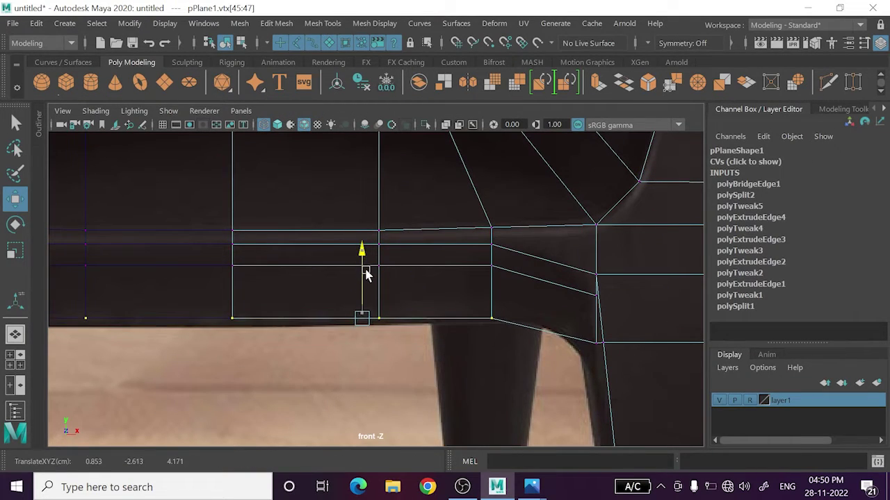
{"action": "left_click_drag", "start_coordinate": [174, 353], "coordinate": [419, 302]}
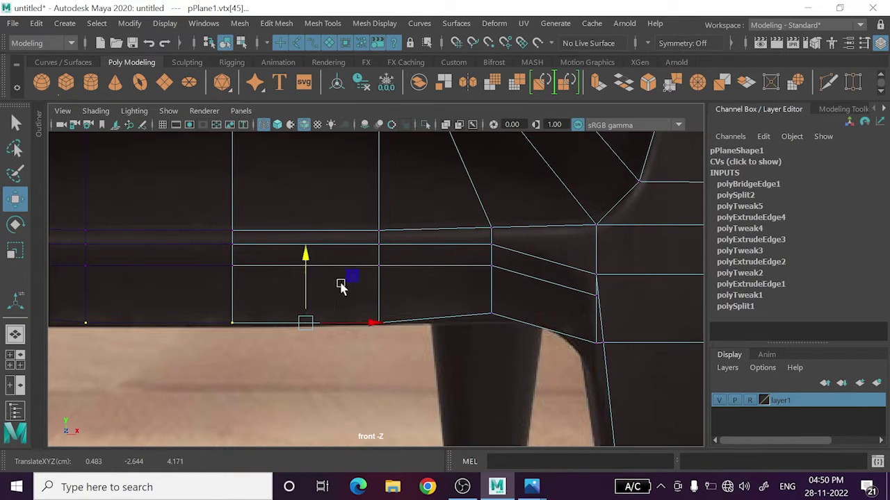
{"action": "left_click_drag", "start_coordinate": [480, 299], "coordinate": [520, 360]}
{"action": "left_click_drag", "start_coordinate": [490, 271], "coordinate": [492, 281]}
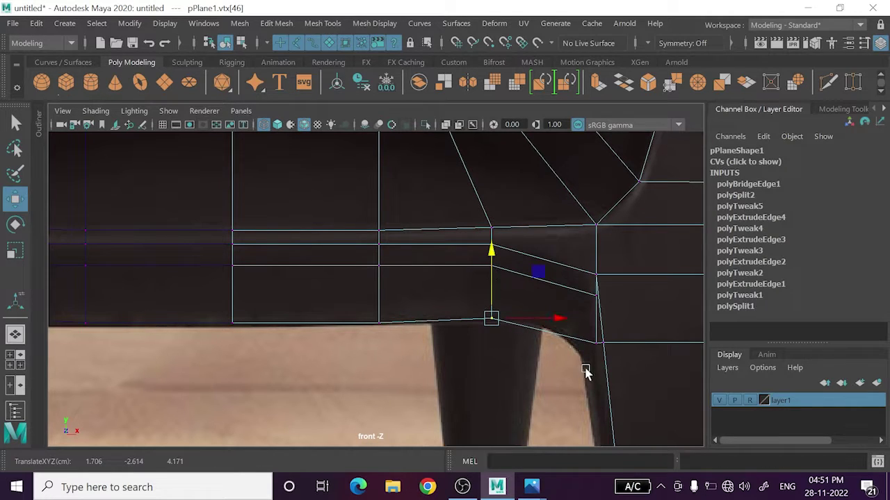
- Align the lip corner vertex and two lower leg vertices with the reference photo's edges
{"action": "key", "text": "space"}
{"action": "key", "text": "space"}
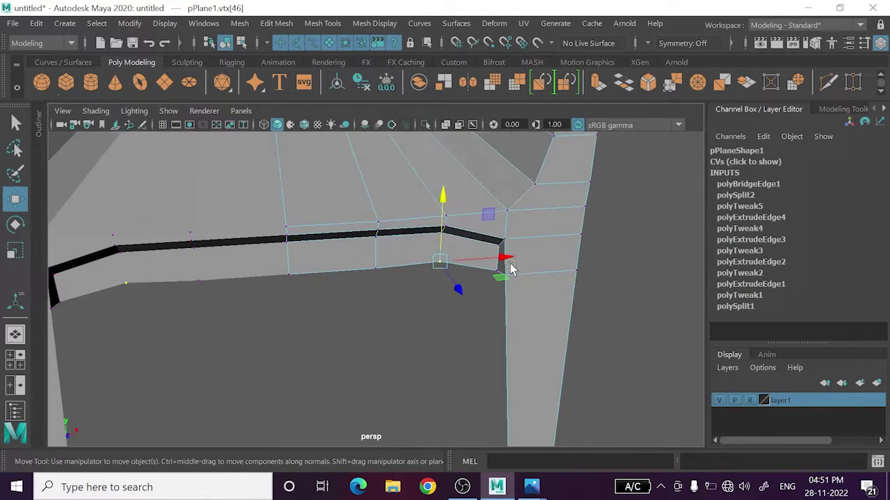
{"action": "left_click_drag", "start_coordinate": [511, 269], "coordinate": [545, 266], "text": "alt"}
{"action": "left_click", "coordinate": [578, 233]}
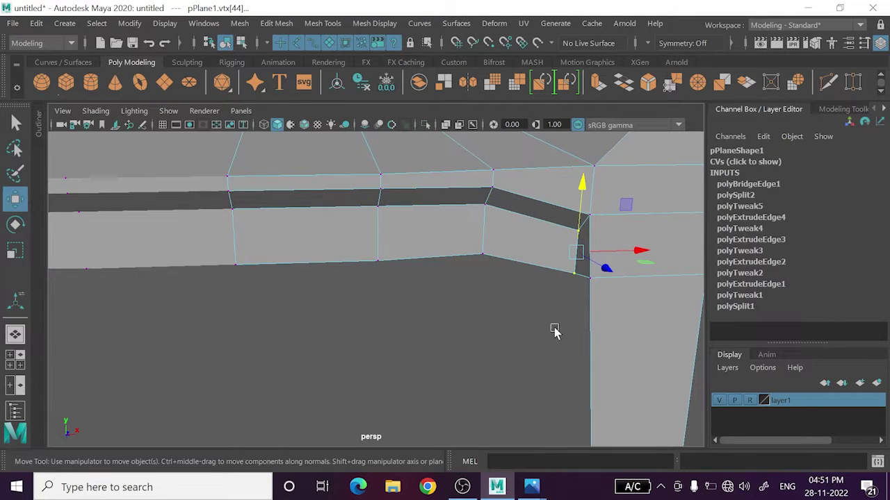
{"action": "key", "text": "space"}
{"action": "key", "text": "space"}
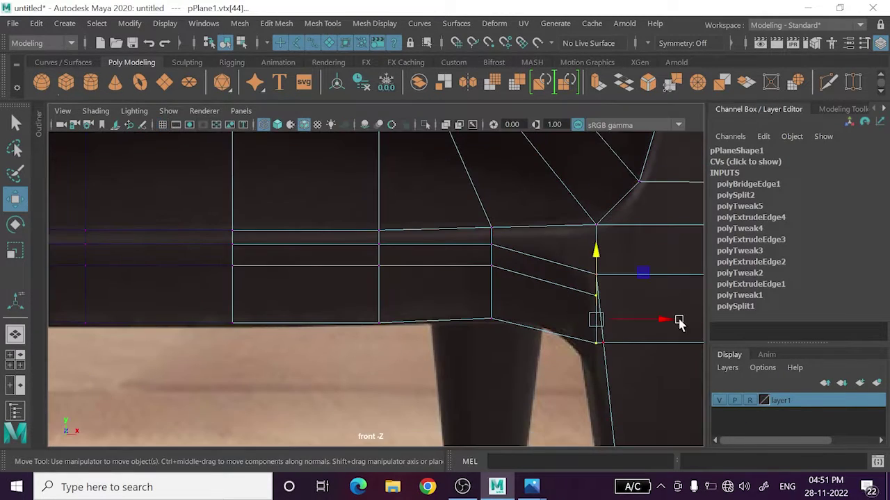
{"action": "left_click_drag", "start_coordinate": [654, 322], "coordinate": [641, 319]}
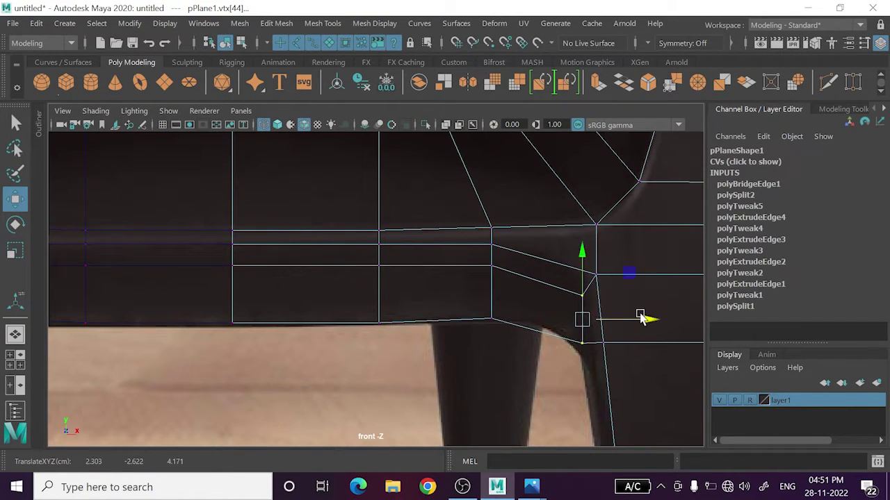
{"action": "left_click_drag", "start_coordinate": [581, 273], "coordinate": [583, 260]}
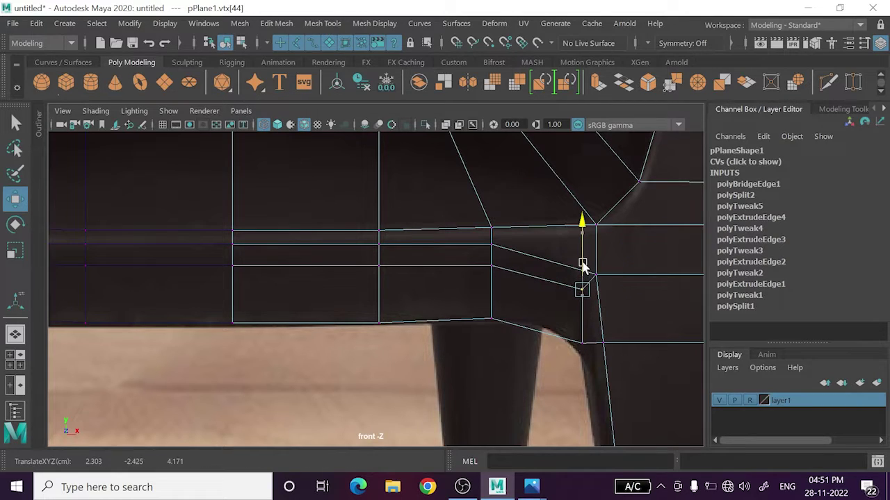
{"action": "left_click_drag", "start_coordinate": [561, 331], "coordinate": [603, 384]}
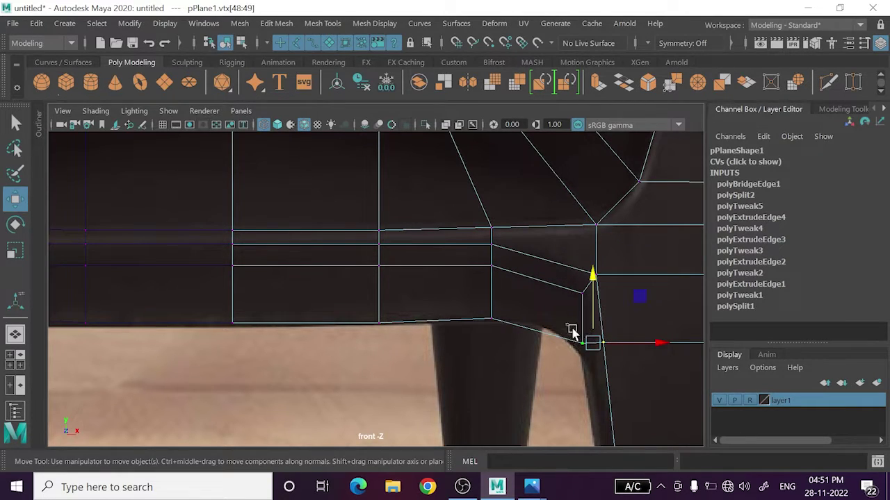
{"action": "mouse_move", "coordinate": [585, 350]}
{"action": "left_mouse_down"}
{"action": "mouse_move", "coordinate": [571, 334]}
{"action": "mouse_move", "coordinate": [579, 338]}
{"action": "mouse_move", "coordinate": [582, 317]}
{"action": "left_mouse_up"}
{"action": "left_click_drag", "start_coordinate": [620, 350], "coordinate": [633, 345]}
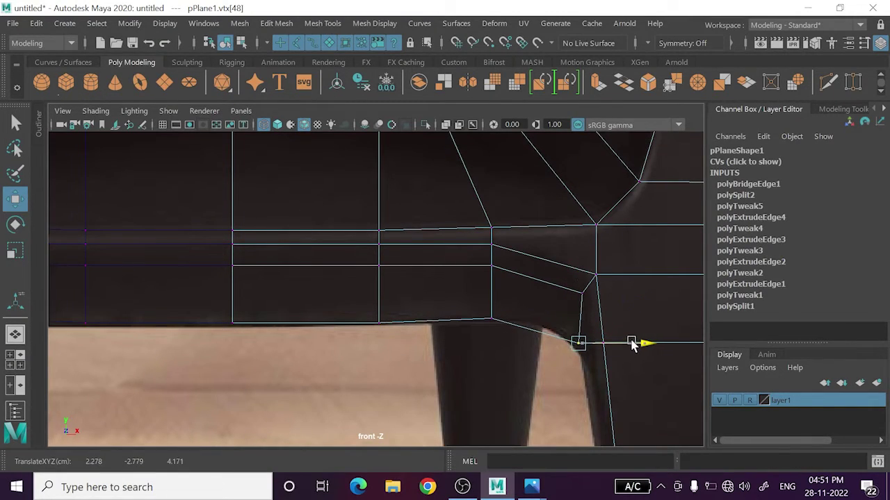
{"action": "left_click_drag", "start_coordinate": [580, 316], "coordinate": [581, 314]}
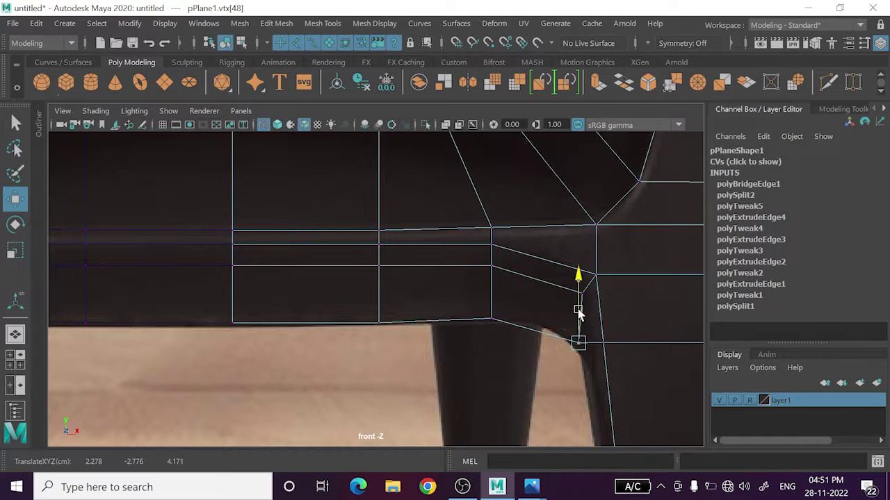
- Try sliding lip corner vertices right along the lip, then undo the moves
{"action": "left_click", "coordinate": [540, 378]}
{"action": "scroll", "coordinate": [484, 312], "scroll_direction": "down", "scroll_amount": 5}
{"action": "scroll", "coordinate": [431, 348], "scroll_direction": "up", "scroll_amount": 2}
{"action": "scroll", "coordinate": [435, 384], "scroll_direction": "up", "scroll_amount": 1}
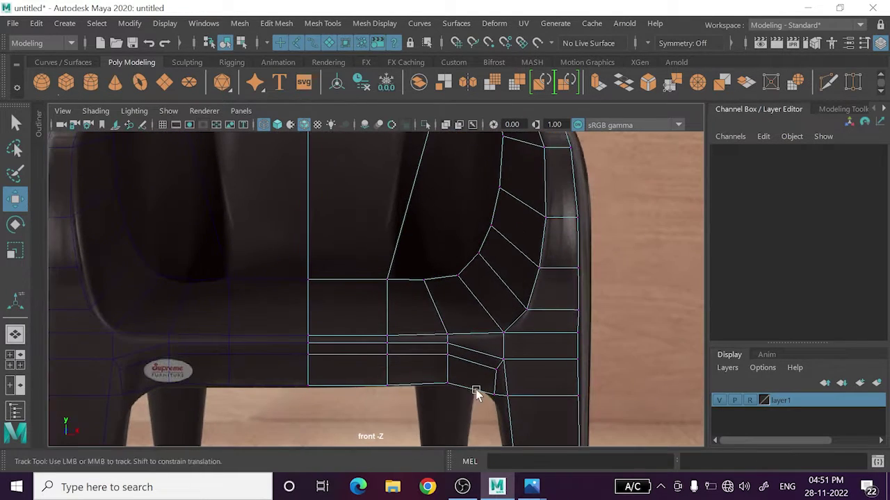
{"action": "scroll", "coordinate": [439, 348], "scroll_direction": "up", "scroll_amount": 2}
{"action": "scroll", "coordinate": [445, 333], "scroll_direction": "up", "scroll_amount": 1}
{"action": "left_click", "coordinate": [471, 346]}
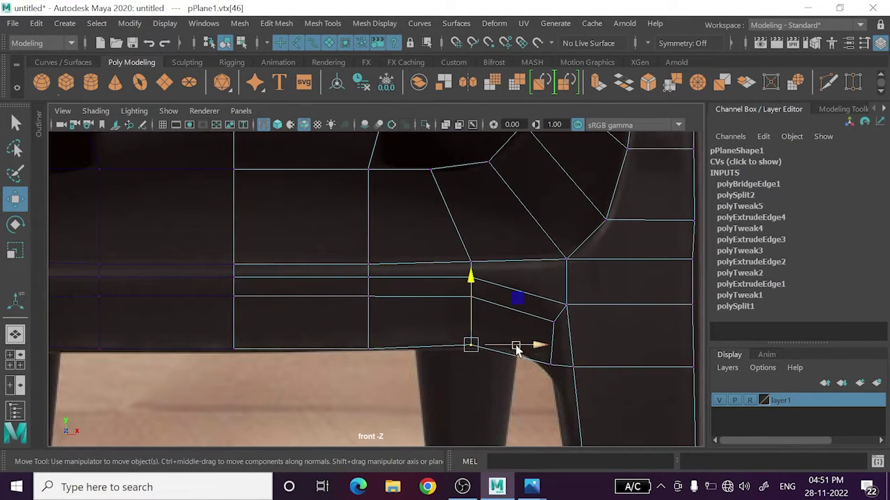
{"action": "left_click_drag", "start_coordinate": [517, 349], "coordinate": [541, 350]}
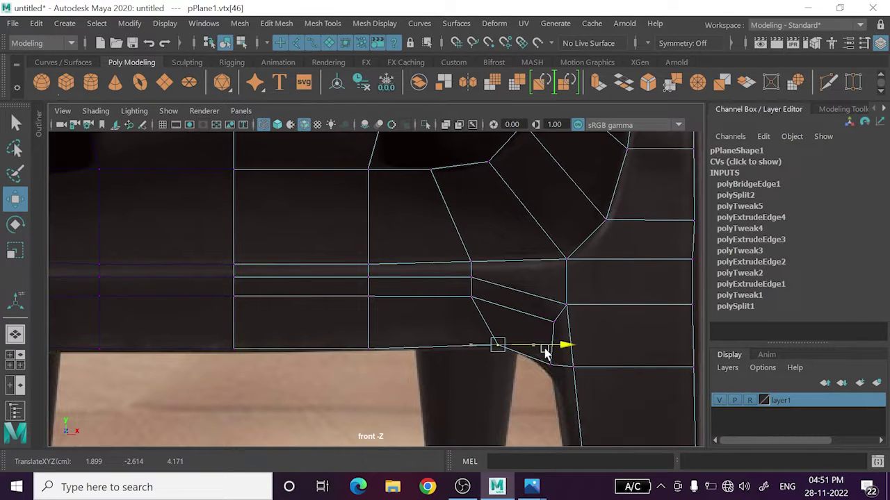
{"action": "left_click", "coordinate": [470, 296]}
{"action": "left_click_drag", "start_coordinate": [507, 298], "coordinate": [530, 305]}
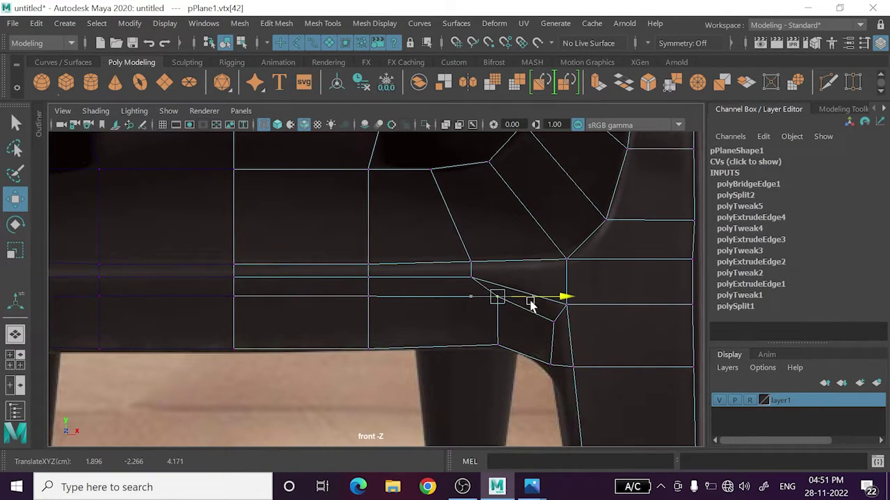
{"action": "left_click", "coordinate": [458, 275], "text": "shift"}
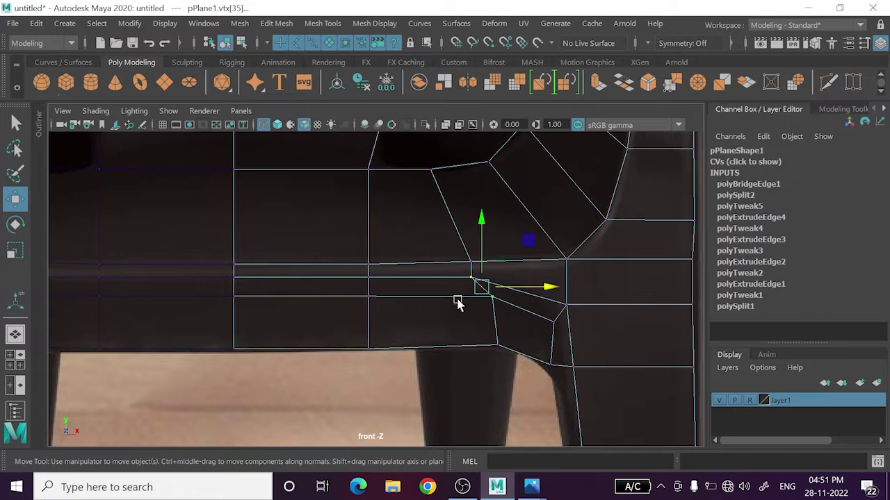
{"action": "left_click_drag", "start_coordinate": [520, 274], "coordinate": [522, 279]}
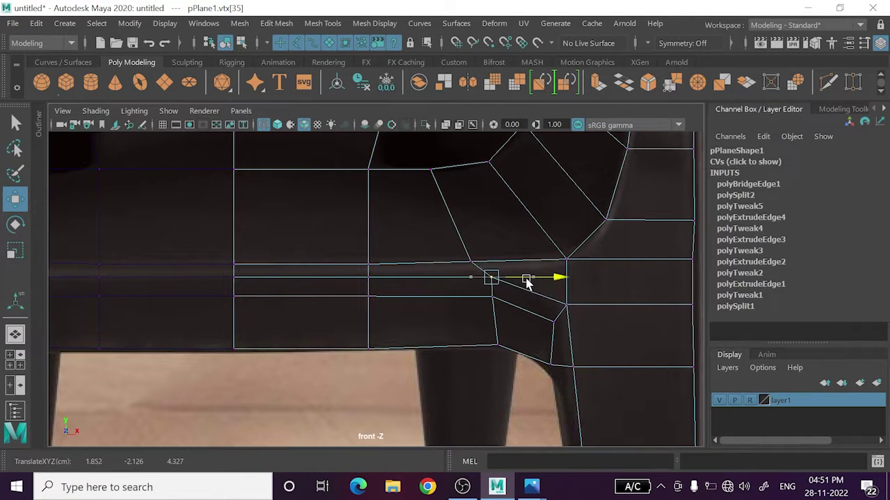
{"action": "key", "text": "ctrl+z"}
{"action": "key", "text": "ctrl+z"}
{"action": "key", "text": "ctrl+z"}
{"action": "key", "text": "ctrl+z"}
{"action": "key", "text": "ctrl+z"}
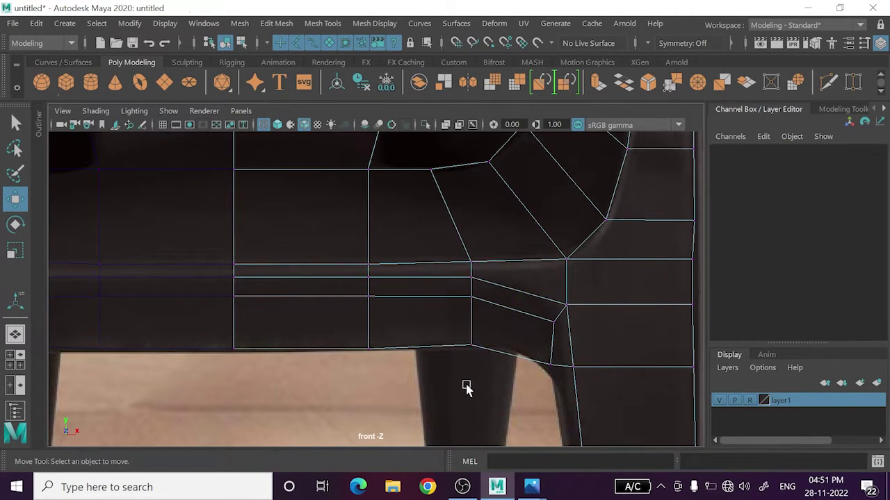
- Nudge the lip corner and leg inner-corner vertices onto the reference leg's curve
{"action": "middle_click_drag", "start_coordinate": [466, 387], "coordinate": [475, 323], "text": "alt"}
{"action": "mouse_move", "coordinate": [518, 394]}
{"action": "middle_mouse_down", "text": "alt"}
{"action": "mouse_move", "coordinate": [501, 351]}
{"action": "mouse_move", "coordinate": [536, 408]}
{"action": "mouse_move", "coordinate": [525, 323]}
{"action": "middle_mouse_up", "text": "alt"}
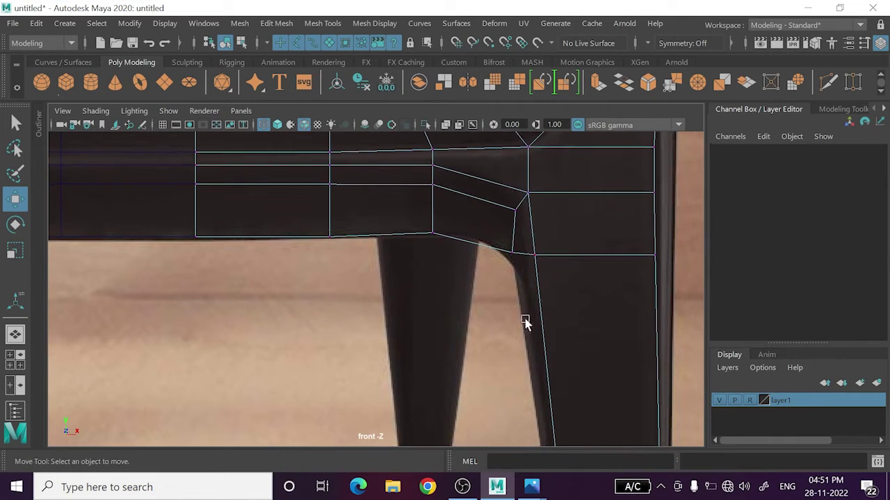
{"action": "left_click", "coordinate": [515, 209]}
{"action": "left_click_drag", "start_coordinate": [566, 209], "coordinate": [561, 209]}
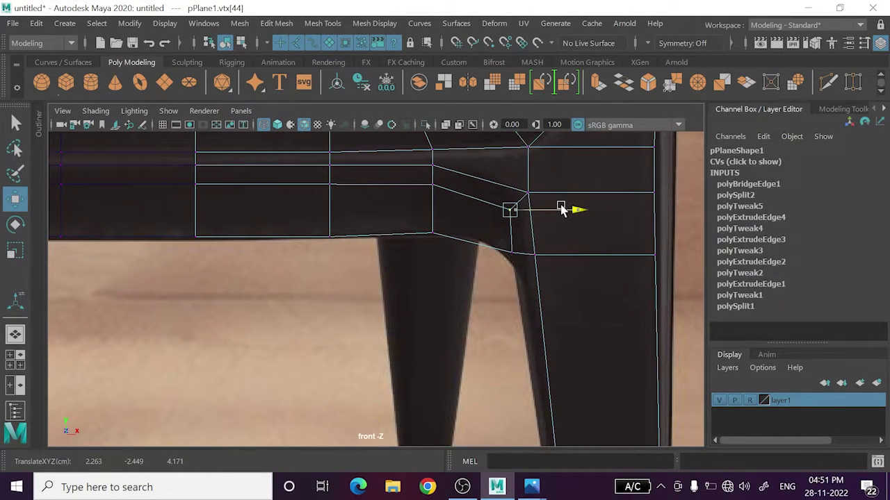
{"action": "left_click", "coordinate": [503, 244]}
{"action": "left_click_drag", "start_coordinate": [540, 255], "coordinate": [547, 257]}
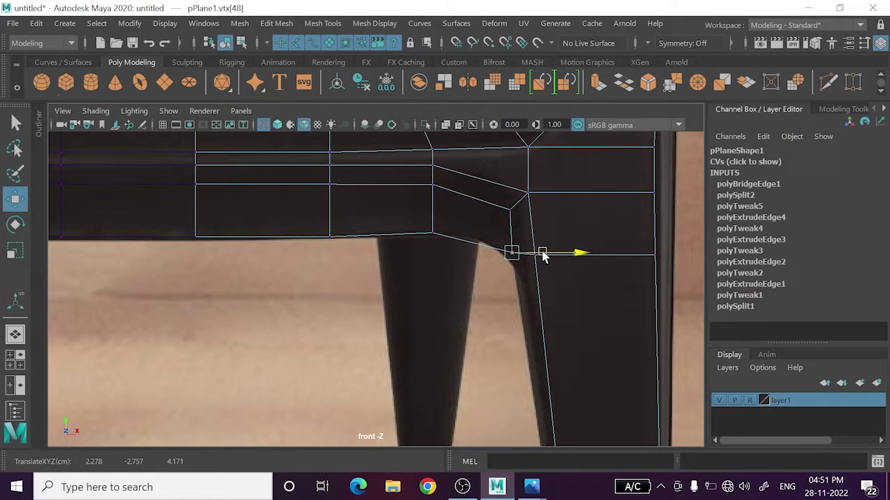
{"action": "left_click", "coordinate": [534, 255]}
- In perspective view, push the lip's lower-edge vertices slightly back along Z
{"action": "key", "text": "space"}
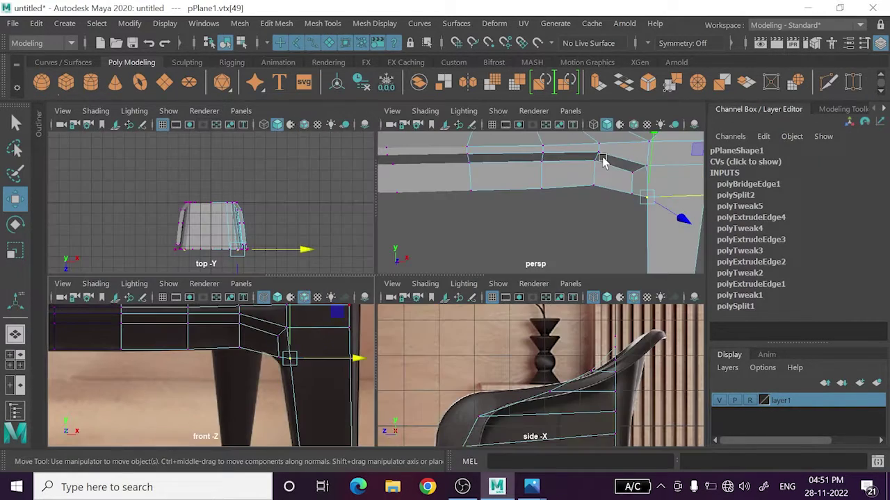
{"action": "key", "text": "space"}
{"action": "mouse_move", "coordinate": [586, 204]}
{"action": "left_mouse_down", "text": "alt"}
{"action": "mouse_move", "coordinate": [600, 245]}
{"action": "mouse_move", "coordinate": [566, 225]}
{"action": "mouse_move", "coordinate": [293, 335]}
{"action": "left_mouse_up", "text": "alt"}
{"action": "left_click_drag", "start_coordinate": [173, 322], "coordinate": [597, 243]}
{"action": "left_click_drag", "start_coordinate": [255, 280], "coordinate": [385, 304], "text": "alt"}
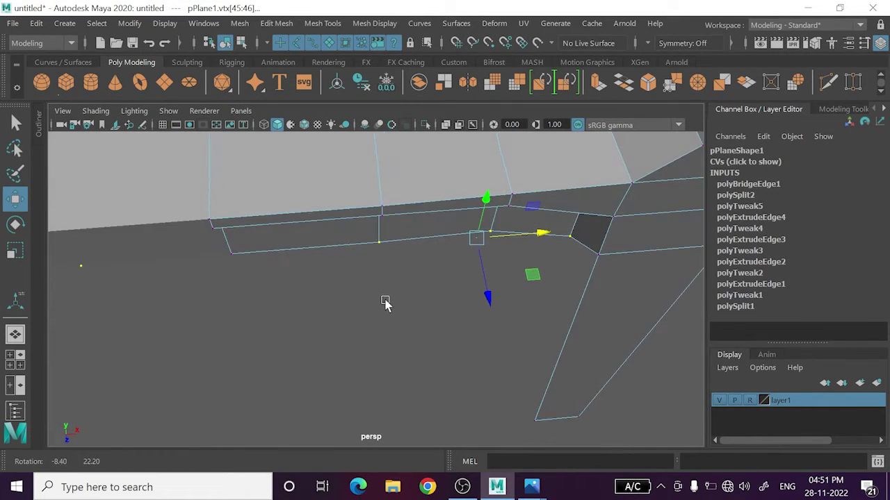
{"action": "left_click_drag", "start_coordinate": [256, 248], "coordinate": [257, 250], "text": "shift"}
{"action": "mouse_move", "coordinate": [417, 304]}
{"action": "left_mouse_down", "text": "alt"}
{"action": "mouse_move", "coordinate": [411, 298]}
{"action": "mouse_move", "coordinate": [486, 315]}
{"action": "mouse_move", "coordinate": [549, 298]}
{"action": "mouse_move", "coordinate": [532, 298]}
{"action": "left_mouse_up", "text": "alt"}
{"action": "middle_click_drag", "start_coordinate": [532, 298], "coordinate": [351, 320]}
- Pick a single top-edge lip vertex, reselect the lower-edge vertices, and inspect the lip
{"action": "left_click_drag", "start_coordinate": [350, 319], "coordinate": [338, 318], "text": "alt"}
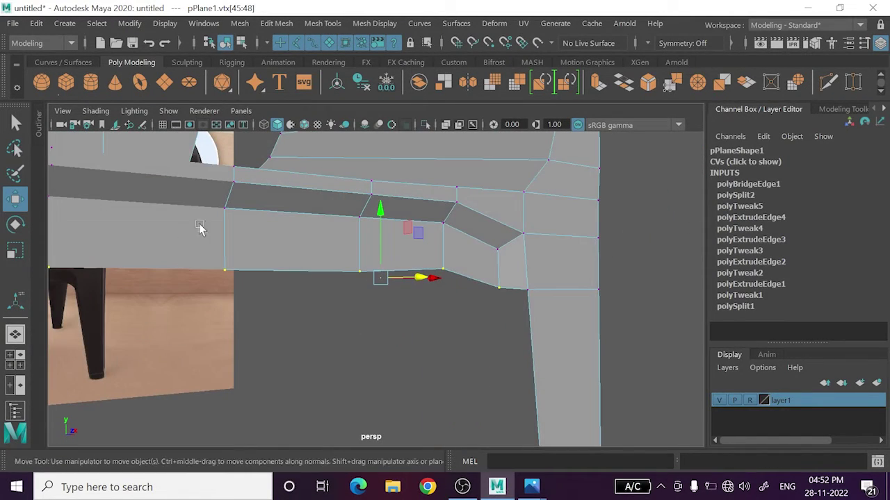
{"action": "mouse_move", "coordinate": [208, 199]}
{"action": "left_mouse_down", "text": "alt"}
{"action": "mouse_move", "coordinate": [223, 224]}
{"action": "mouse_move", "coordinate": [197, 217]}
{"action": "left_mouse_up", "text": "alt"}
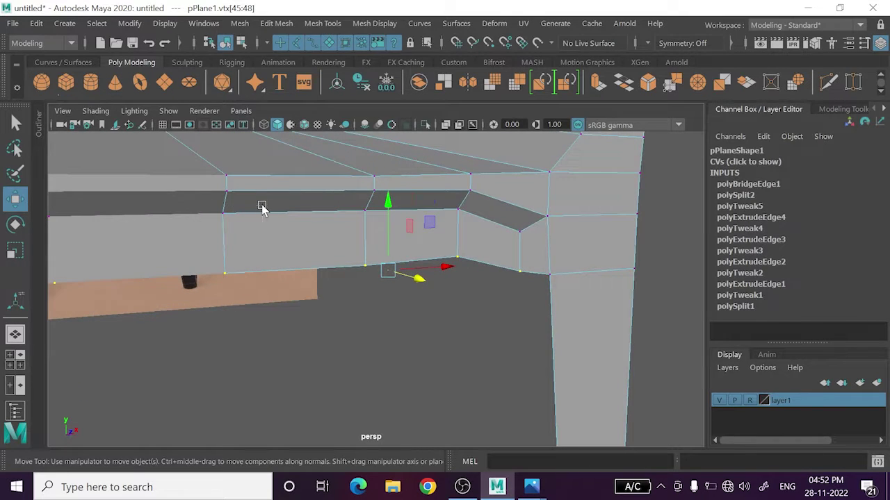
{"action": "left_click", "coordinate": [365, 210]}
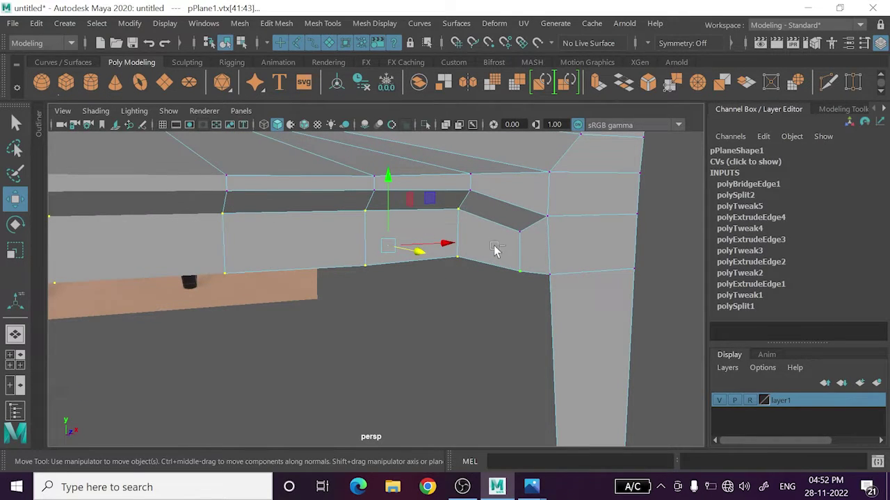
{"action": "left_click_drag", "start_coordinate": [366, 271], "coordinate": [412, 250], "text": "alt"}
{"action": "left_click_drag", "start_coordinate": [410, 299], "coordinate": [339, 310], "text": "alt"}
{"action": "left_click", "coordinate": [366, 313]}
{"action": "left_click_drag", "start_coordinate": [190, 299], "coordinate": [435, 237]}
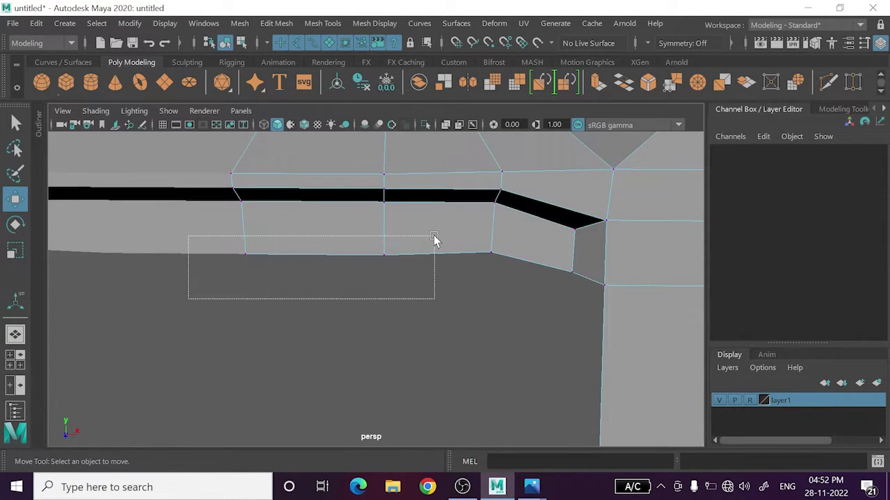
{"action": "left_click_drag", "start_coordinate": [391, 312], "coordinate": [391, 339], "text": "alt"}
{"action": "left_click", "coordinate": [391, 339]}
{"action": "left_click_drag", "start_coordinate": [449, 391], "coordinate": [419, 289], "text": "alt"}
- Extrude the front leg's vertical edge and pull it down into a strip toward the floor
{"action": "left_click", "coordinate": [417, 347]}
{"action": "key", "text": "ctrl+e"}
{"action": "key", "text": "w"}
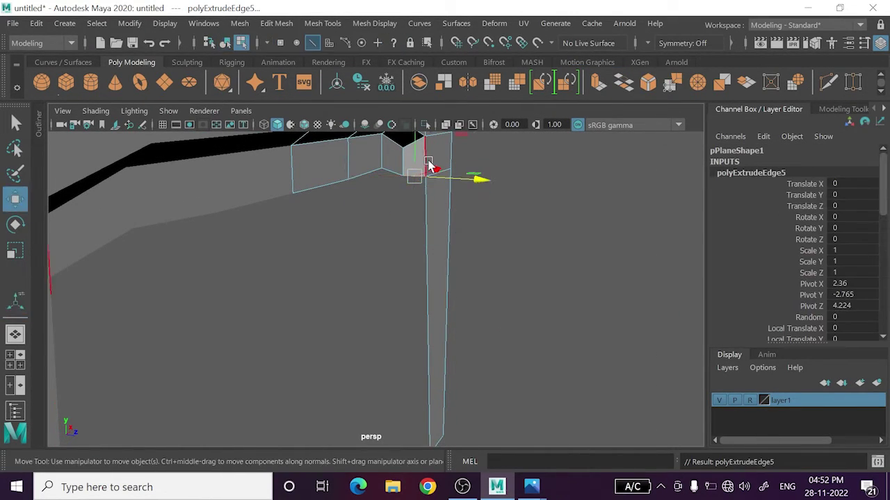
{"action": "middle_click_drag", "start_coordinate": [413, 149], "coordinate": [422, 353]}
{"action": "mouse_move", "coordinate": [423, 353]}
{"action": "left_mouse_down", "text": "alt"}
{"action": "mouse_move", "coordinate": [407, 268]}
{"action": "mouse_move", "coordinate": [418, 311]}
{"action": "left_mouse_up", "text": "alt"}
{"action": "left_click_drag", "start_coordinate": [468, 355], "coordinate": [442, 311], "text": "alt"}
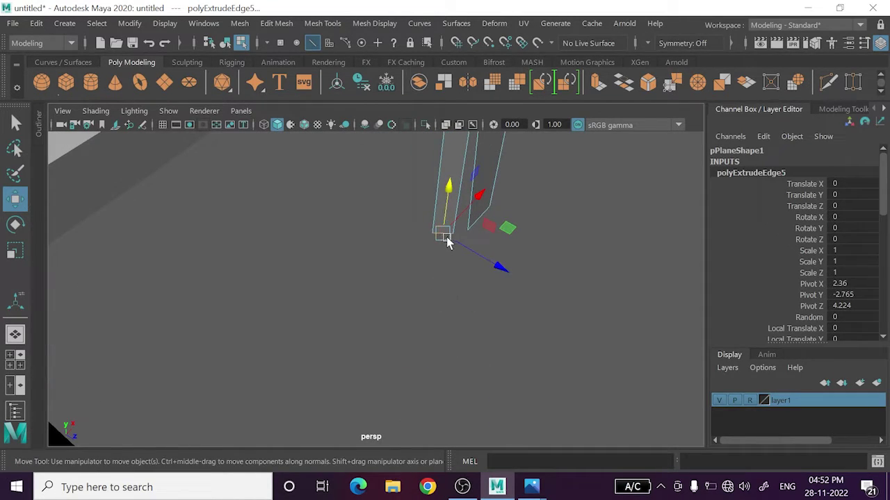
{"action": "mouse_move", "coordinate": [445, 240]}
{"action": "left_mouse_down"}
{"action": "mouse_move", "coordinate": [460, 237]}
{"action": "mouse_move", "coordinate": [463, 290]}
{"action": "mouse_move", "coordinate": [389, 287]}
{"action": "mouse_move", "coordinate": [421, 342]}
{"action": "left_mouse_up"}
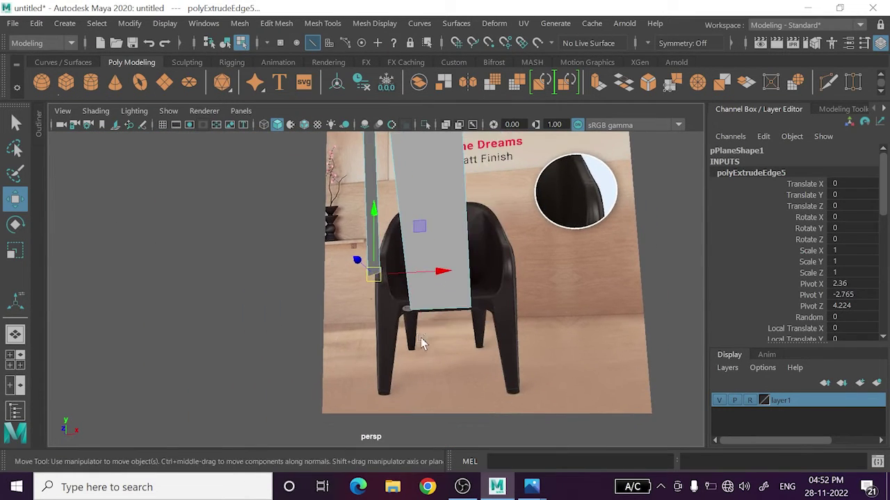
- In front view, move and rotate the strip's bottom edge onto the reference foot
{"action": "key", "text": "space"}
{"action": "key", "text": "space"}
{"action": "scroll", "coordinate": [324, 344], "scroll_direction": "down", "scroll_amount": 5}
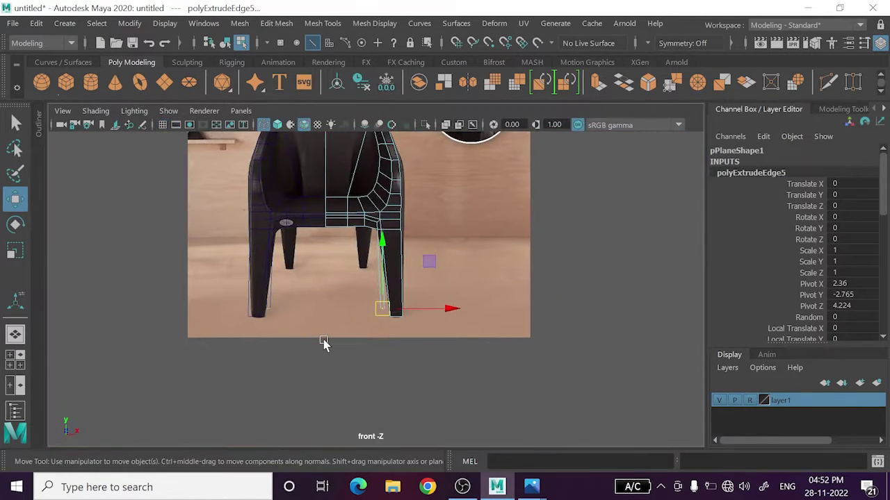
{"action": "scroll", "coordinate": [373, 352], "scroll_direction": "up", "scroll_amount": 3}
{"action": "scroll", "coordinate": [429, 395], "scroll_direction": "up", "scroll_amount": 3}
{"action": "scroll", "coordinate": [430, 394], "scroll_direction": "up", "scroll_amount": 2}
{"action": "middle_click_drag", "start_coordinate": [434, 407], "coordinate": [425, 335], "text": "alt"}
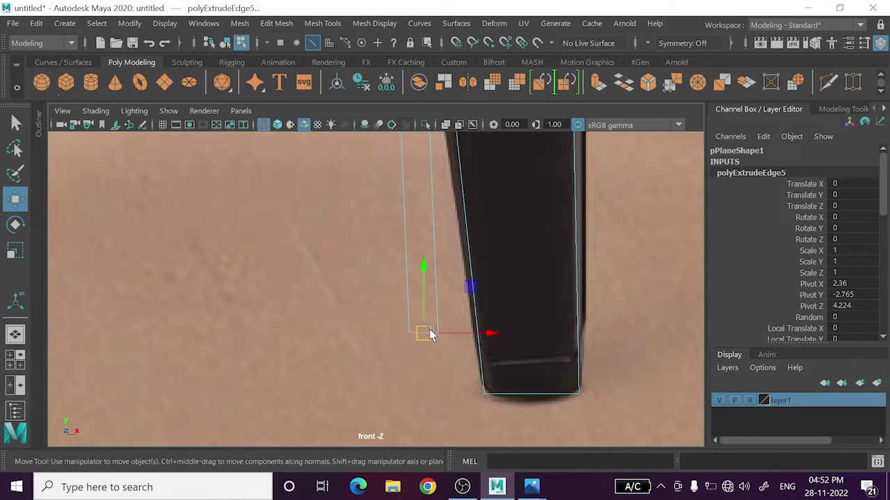
{"action": "left_click_drag", "start_coordinate": [425, 335], "coordinate": [473, 395]}
{"action": "key", "text": "e"}
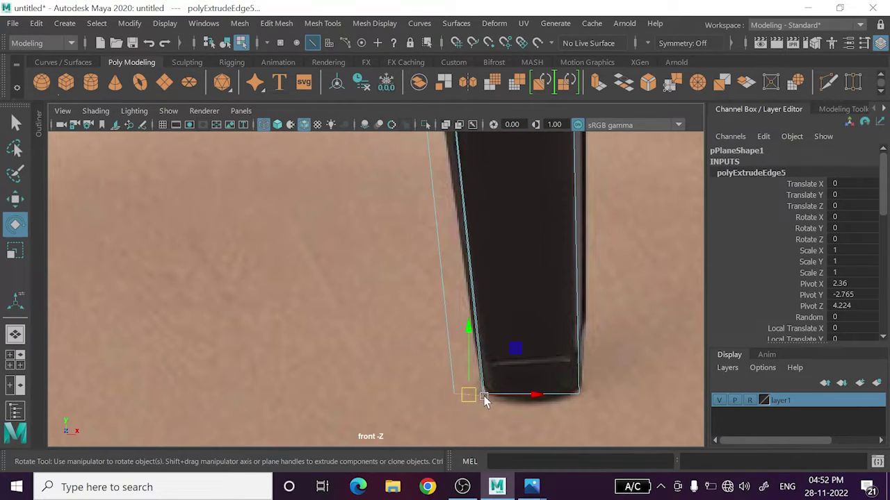
{"action": "mouse_move", "coordinate": [514, 398]}
{"action": "left_mouse_down"}
{"action": "mouse_move", "coordinate": [485, 387]}
{"action": "mouse_move", "coordinate": [526, 401]}
{"action": "left_mouse_up"}
{"action": "key", "text": "w"}
{"action": "scroll", "coordinate": [525, 401], "scroll_direction": "down", "scroll_amount": 3}
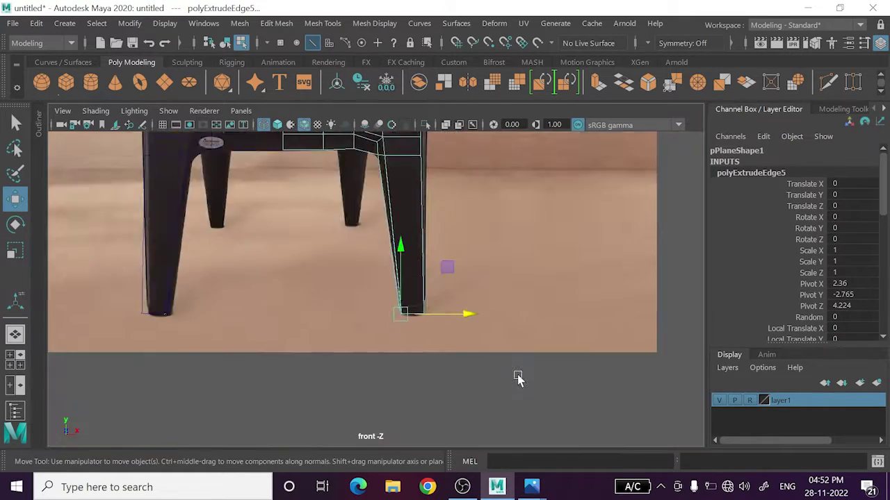
{"action": "scroll", "coordinate": [516, 378], "scroll_direction": "down", "scroll_amount": 2}
{"action": "key", "text": "space"}
{"action": "key", "text": "space"}
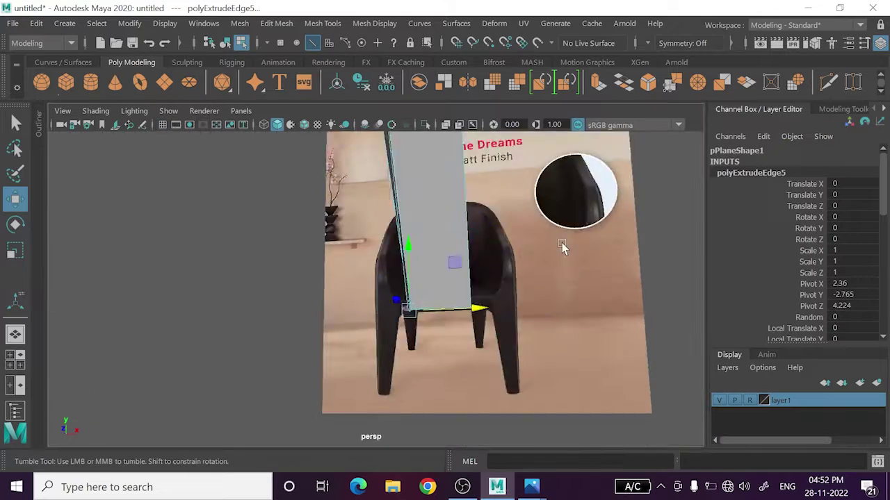
- Flatten the strip's bottom edge by scaling in Y and nudge it down slightly
{"action": "key", "text": "f"}
{"action": "mouse_move", "coordinate": [594, 258]}
{"action": "left_mouse_down", "text": "alt"}
{"action": "mouse_move", "coordinate": [502, 369]}
{"action": "mouse_move", "coordinate": [475, 463]}
{"action": "mouse_move", "coordinate": [540, 276]}
{"action": "mouse_move", "coordinate": [469, 306]}
{"action": "mouse_move", "coordinate": [449, 292]}
{"action": "mouse_move", "coordinate": [456, 302]}
{"action": "mouse_move", "coordinate": [405, 294]}
{"action": "mouse_move", "coordinate": [433, 304]}
{"action": "left_mouse_up", "text": "alt"}
{"action": "key", "text": "r"}
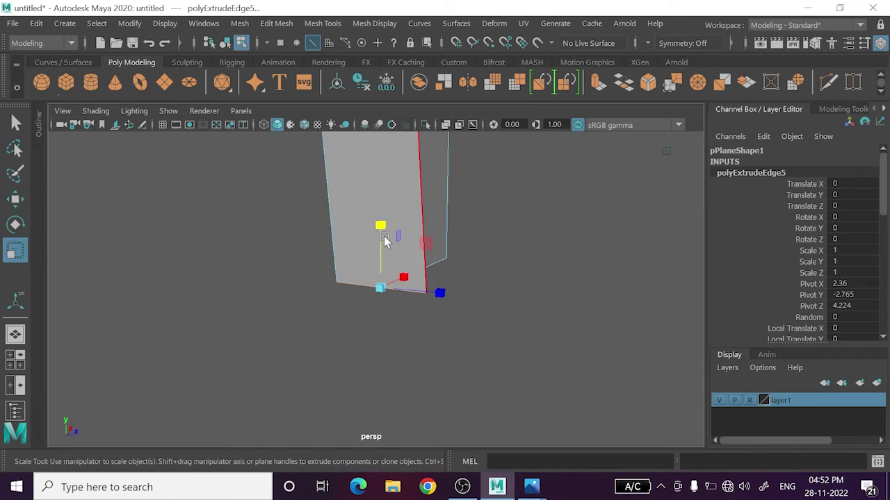
{"action": "mouse_move", "coordinate": [381, 226]}
{"action": "left_mouse_down"}
{"action": "mouse_move", "coordinate": [381, 263]}
{"action": "mouse_move", "coordinate": [345, 285]}
{"action": "mouse_move", "coordinate": [489, 318]}
{"action": "mouse_move", "coordinate": [415, 314]}
{"action": "mouse_move", "coordinate": [416, 285]}
{"action": "mouse_move", "coordinate": [431, 296]}
{"action": "left_mouse_up"}
{"action": "key", "text": "w"}
{"action": "scroll", "coordinate": [373, 288], "scroll_direction": "up", "scroll_amount": 3}
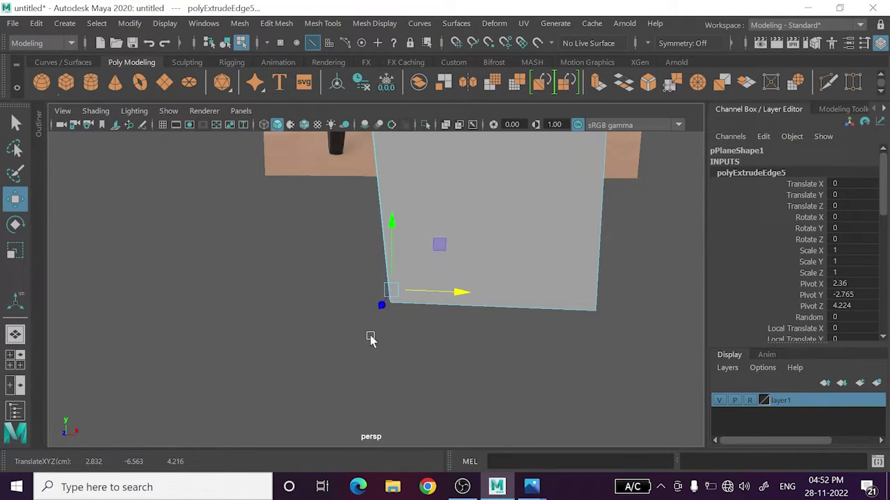
{"action": "mouse_move", "coordinate": [370, 339]}
{"action": "left_mouse_down", "text": "alt"}
{"action": "mouse_move", "coordinate": [445, 329]}
{"action": "mouse_move", "coordinate": [427, 313]}
{"action": "mouse_move", "coordinate": [459, 313]}
{"action": "mouse_move", "coordinate": [444, 291]}
{"action": "left_mouse_up", "text": "alt"}
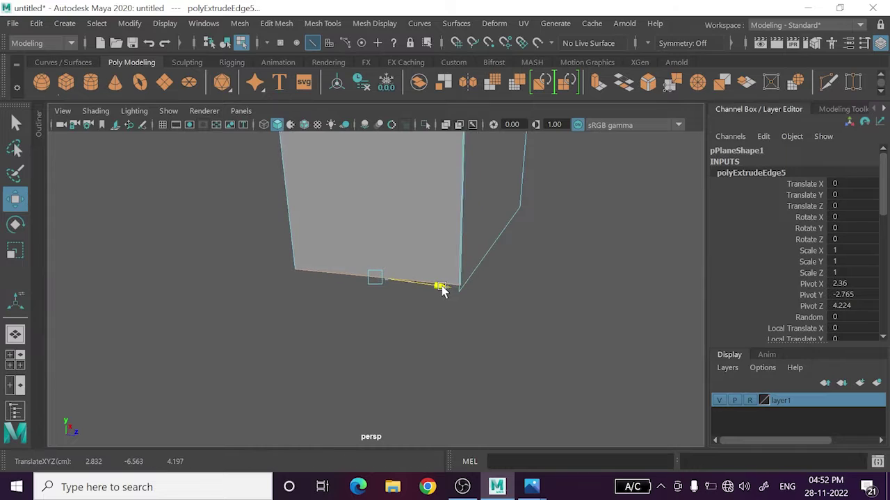
{"action": "left_click_drag", "start_coordinate": [375, 238], "coordinate": [532, 294]}
- Merge the overlapping bottom corner vertices of the foot, then view all the legs
{"action": "right_click_drag", "start_coordinate": [526, 338], "coordinate": [434, 333]}
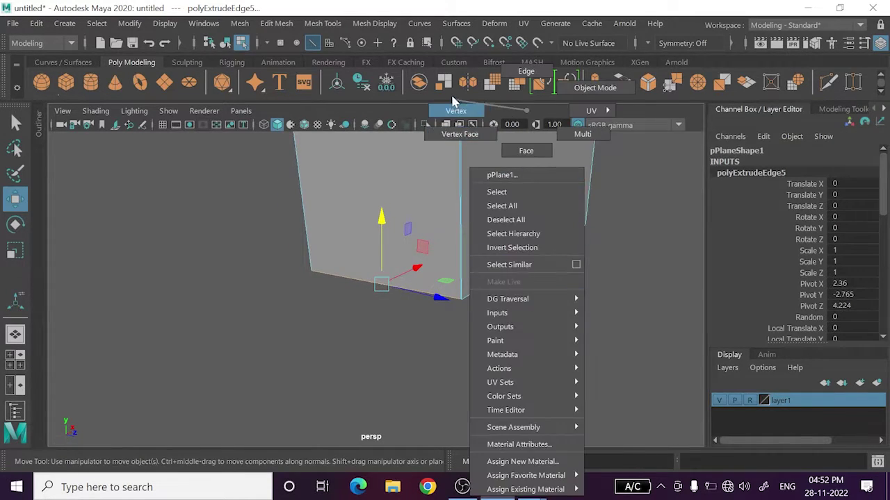
{"action": "left_click_drag", "start_coordinate": [434, 330], "coordinate": [517, 258]}
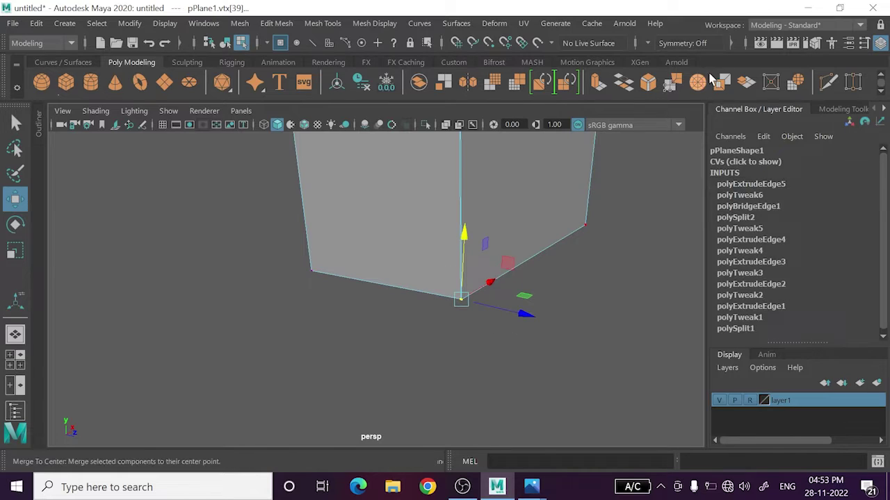
{"action": "left_click", "coordinate": [671, 84]}
{"action": "key", "text": "w"}
{"action": "mouse_move", "coordinate": [611, 319]}
{"action": "left_mouse_down", "text": "alt"}
{"action": "mouse_move", "coordinate": [536, 313]}
{"action": "mouse_move", "coordinate": [572, 198]}
{"action": "left_mouse_up", "text": "alt"}
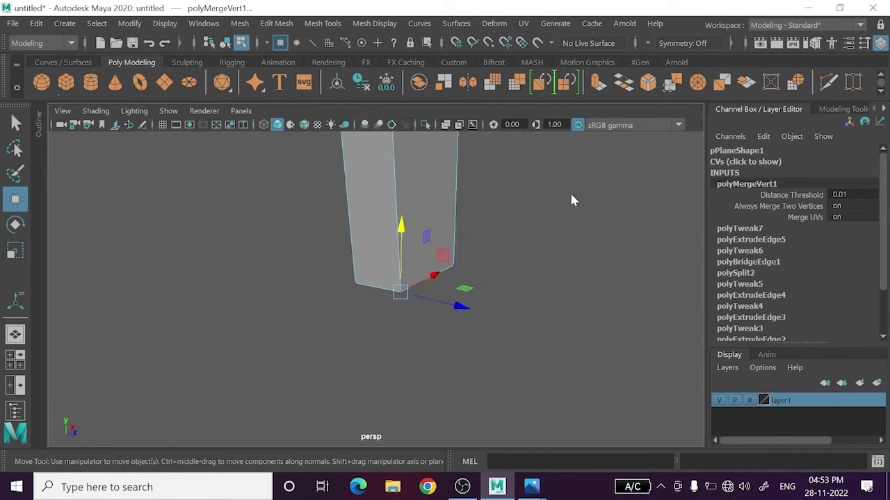
{"action": "right_click_drag", "start_coordinate": [572, 188], "coordinate": [596, 44]}
{"action": "left_click", "coordinate": [534, 315]}
{"action": "mouse_move", "coordinate": [535, 315]}
{"action": "left_mouse_down", "text": "alt"}
{"action": "mouse_move", "coordinate": [521, 310]}
{"action": "mouse_move", "coordinate": [431, 343]}
{"action": "mouse_move", "coordinate": [382, 288]}
{"action": "left_mouse_up", "text": "alt"}
{"action": "left_click", "coordinate": [367, 261]}
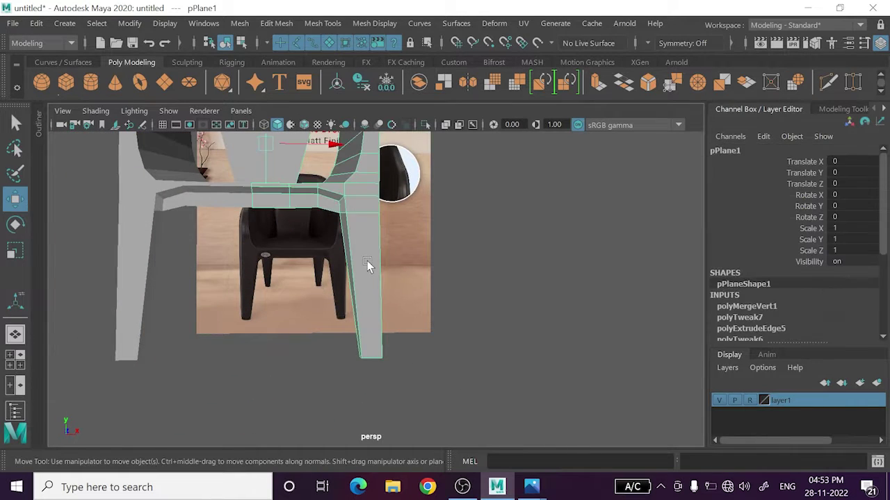
{"action": "right_click_drag", "start_coordinate": [566, 198], "coordinate": [577, 85]}
{"action": "left_click", "coordinate": [496, 272]}
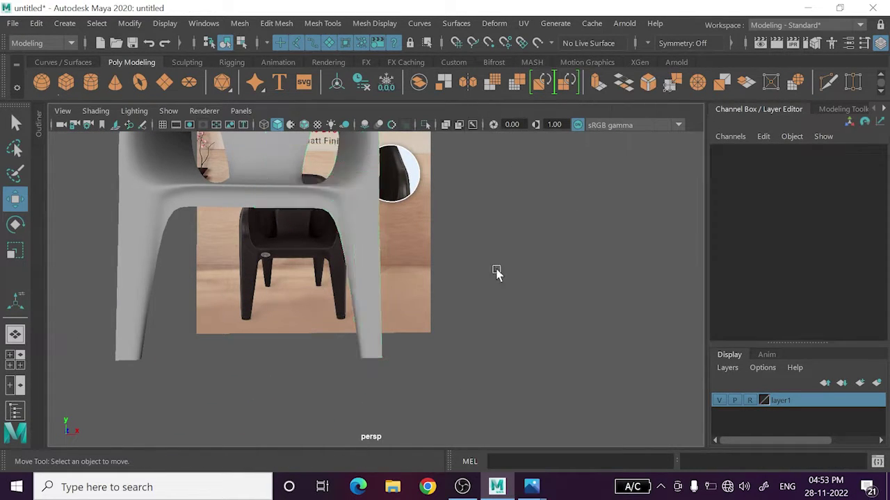
{"action": "mouse_move", "coordinate": [496, 272]}
{"action": "left_mouse_down", "text": "alt"}
{"action": "mouse_move", "coordinate": [570, 278]}
{"action": "mouse_move", "coordinate": [442, 297]}
{"action": "mouse_move", "coordinate": [433, 283]}
{"action": "mouse_move", "coordinate": [373, 313]}
{"action": "mouse_move", "coordinate": [427, 338]}
{"action": "mouse_move", "coordinate": [366, 334]}
{"action": "left_mouse_up", "text": "alt"}
{"action": "left_click", "coordinate": [366, 335]}
{"action": "key", "text": "1"}
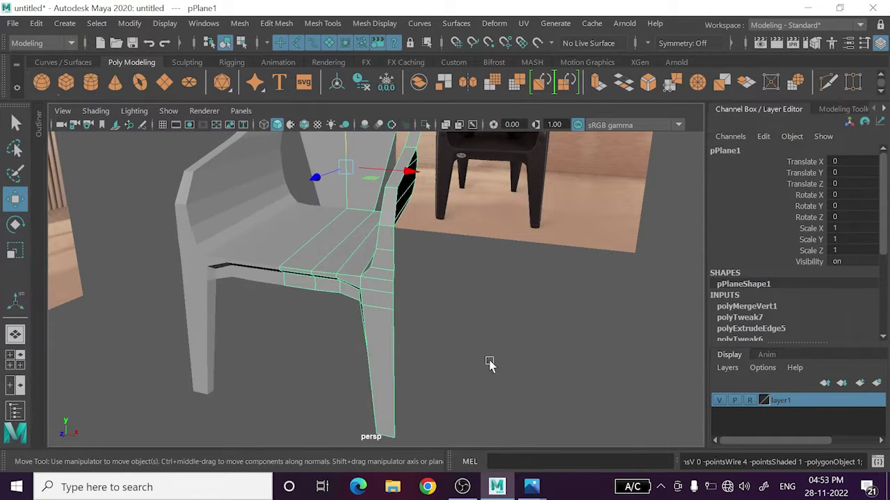
{"action": "mouse_move", "coordinate": [489, 364]}
{"action": "left_mouse_down", "text": "alt"}
{"action": "mouse_move", "coordinate": [459, 353]}
{"action": "mouse_move", "coordinate": [464, 341]}
{"action": "left_mouse_up", "text": "alt"}
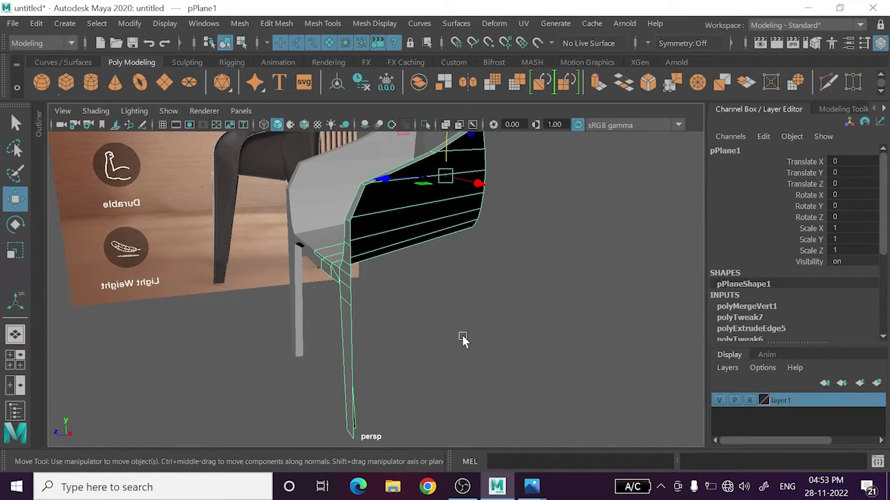
- Frame the chair leg in the maximized side view and marquee-select the leg-bottom vertices
{"action": "mouse_move", "coordinate": [383, 306]}
{"action": "left_mouse_down", "text": "alt"}
{"action": "mouse_move", "coordinate": [342, 276]}
{"action": "mouse_move", "coordinate": [352, 316]}
{"action": "mouse_move", "coordinate": [338, 312]}
{"action": "mouse_move", "coordinate": [340, 293]}
{"action": "left_mouse_up", "text": "alt"}
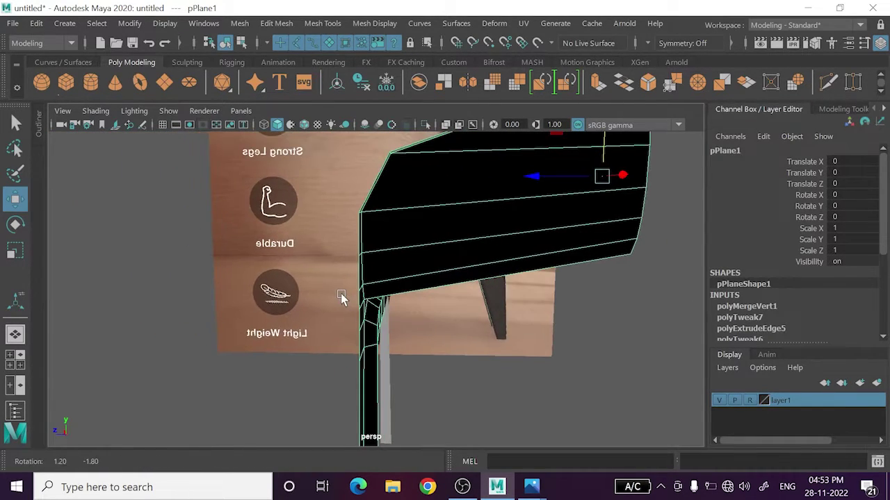
{"action": "key", "text": "space"}
{"action": "key", "text": "space"}
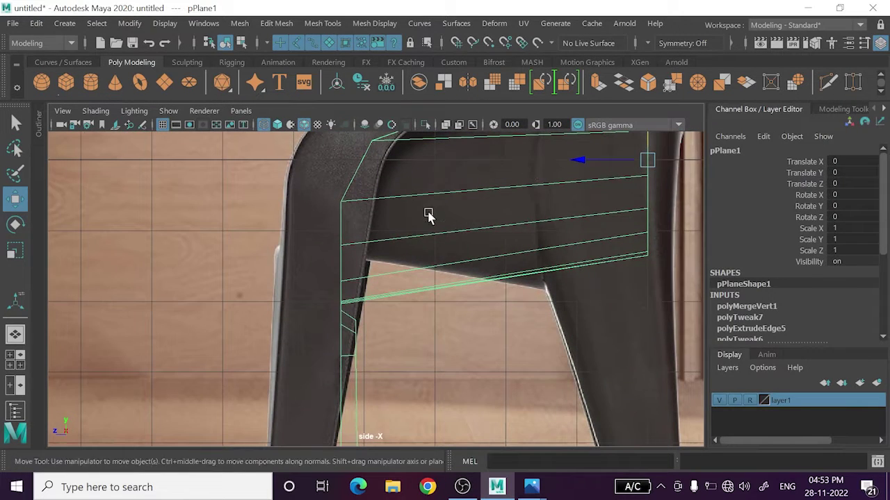
{"action": "scroll", "coordinate": [436, 225], "scroll_direction": "up", "scroll_amount": 1}
{"action": "middle_click_drag", "start_coordinate": [435, 225], "coordinate": [417, 237], "text": "alt"}
{"action": "right_click_drag", "start_coordinate": [417, 209], "coordinate": [407, 156]}
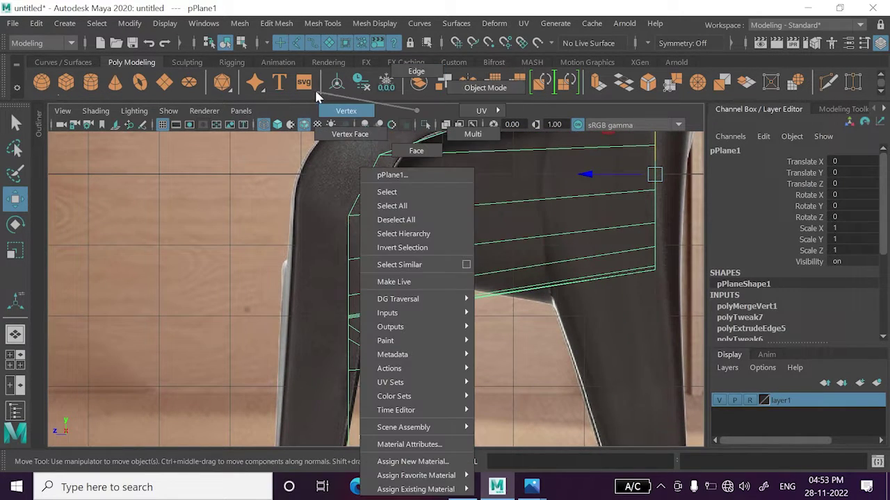
{"action": "left_click_drag", "start_coordinate": [365, 330], "coordinate": [321, 252]}
{"action": "left_click", "coordinate": [349, 218]}
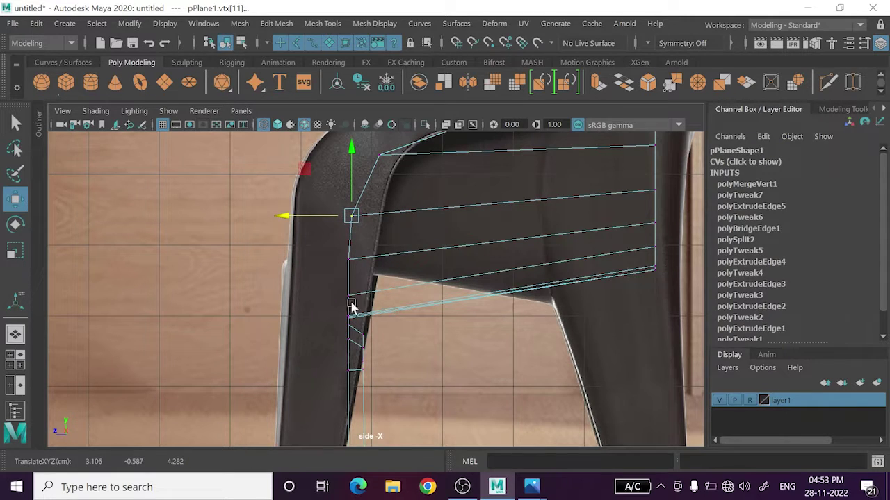
{"action": "middle_click_drag", "start_coordinate": [351, 308], "coordinate": [369, 250], "text": "alt"}
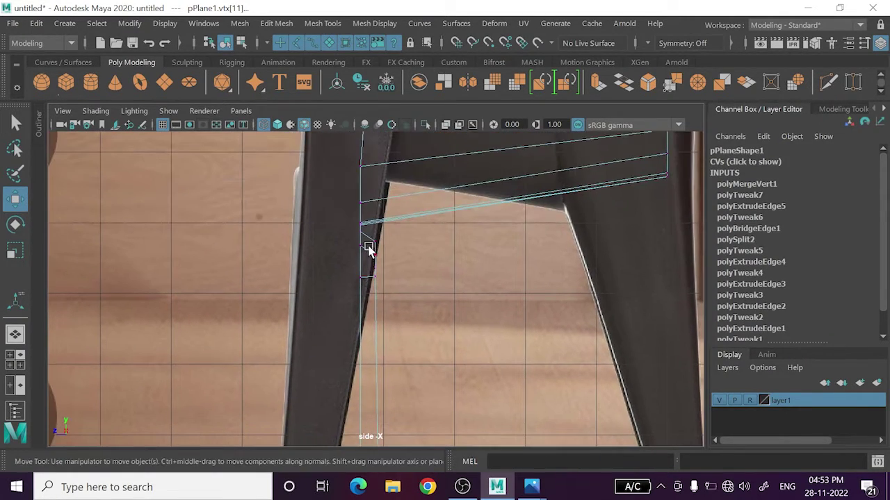
{"action": "scroll", "coordinate": [408, 365], "scroll_direction": "down", "scroll_amount": 3}
{"action": "key", "text": "space"}
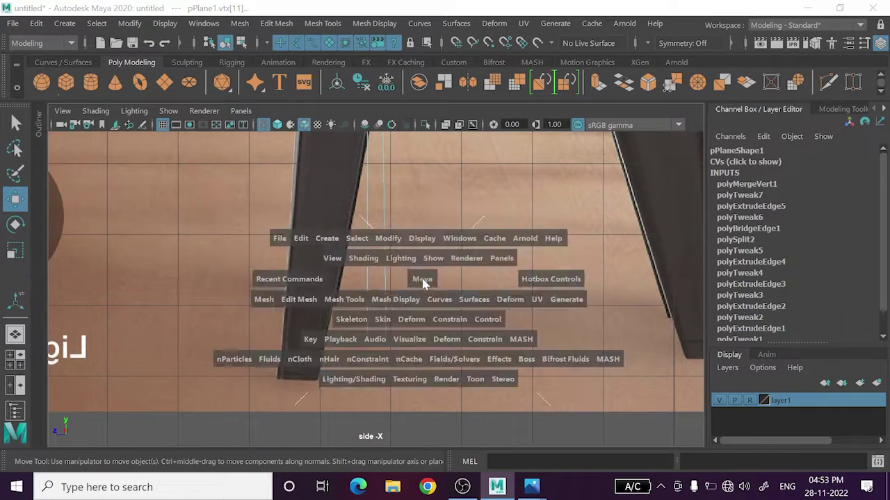
{"action": "key", "text": "space"}
{"action": "scroll", "coordinate": [373, 338], "scroll_direction": "down", "scroll_amount": 3}
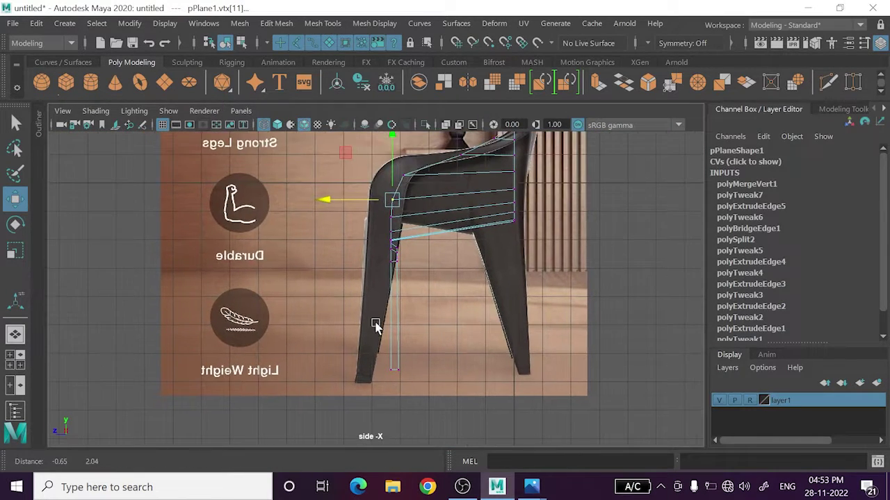
{"action": "left_click_drag", "start_coordinate": [362, 341], "coordinate": [424, 398]}
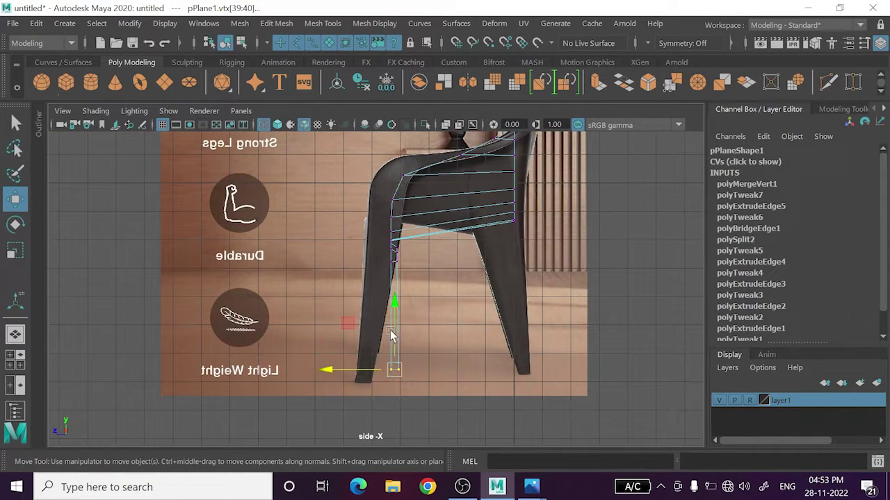
- Slide the leg-bottom vertices left onto the slanted reference leg
{"action": "key", "text": "space"}
{"action": "key", "text": "space"}
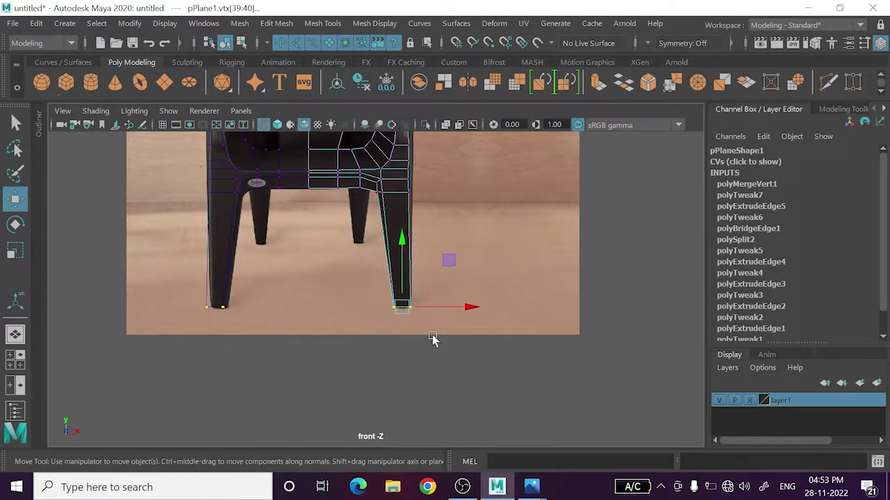
{"action": "key", "text": "space"}
{"action": "key", "text": "space"}
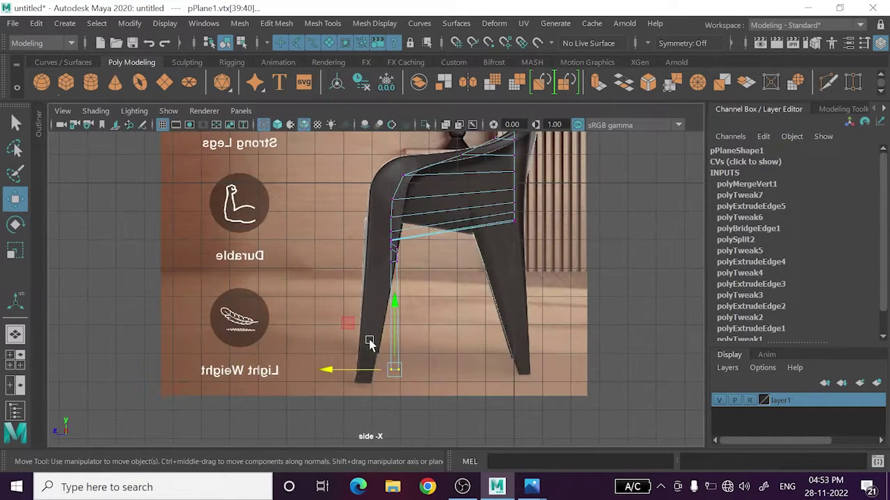
{"action": "scroll", "coordinate": [366, 388], "scroll_direction": "up", "scroll_amount": 2}
{"action": "middle_click_drag", "start_coordinate": [366, 387], "coordinate": [372, 363], "text": "alt"}
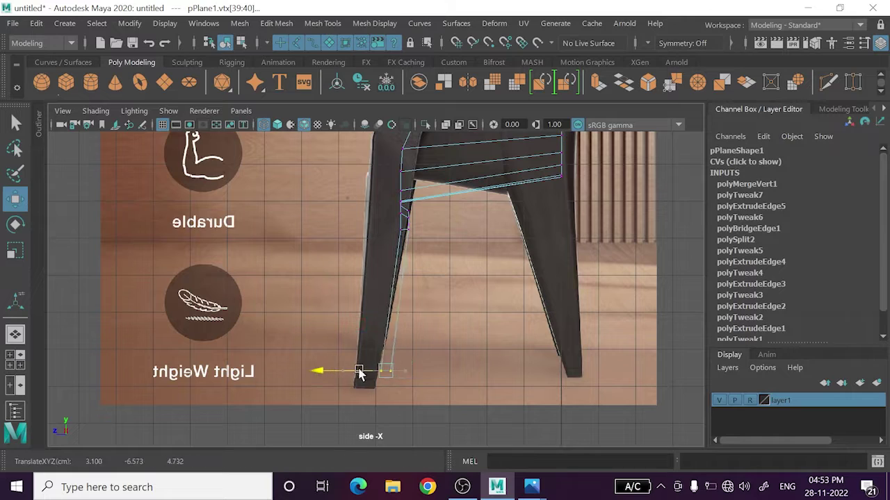
{"action": "left_click_drag", "start_coordinate": [382, 373], "coordinate": [354, 375]}
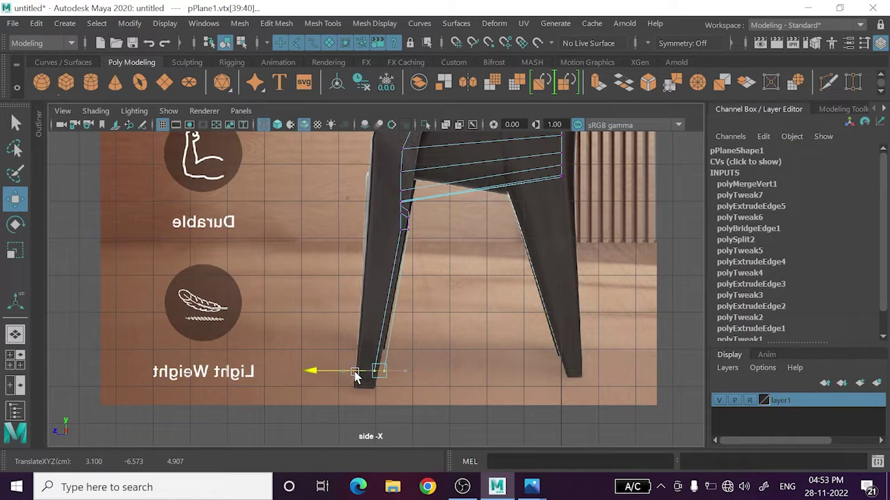
- Move the vertices partway down the leg left onto the reference edge, undoing a stray move
{"action": "scroll", "coordinate": [376, 369], "scroll_direction": "up", "scroll_amount": 3}
{"action": "scroll", "coordinate": [374, 355], "scroll_direction": "up", "scroll_amount": 2}
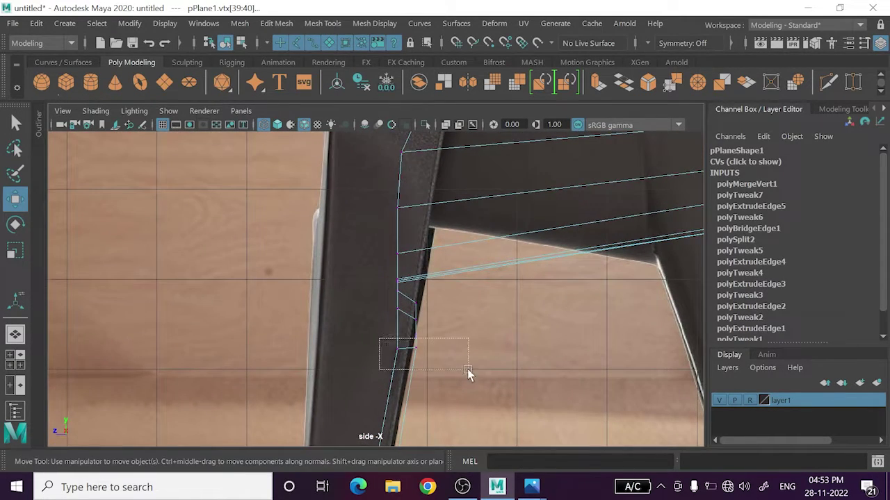
{"action": "left_click_drag", "start_coordinate": [467, 373], "coordinate": [466, 373]}
{"action": "left_click_drag", "start_coordinate": [388, 352], "coordinate": [379, 353]}
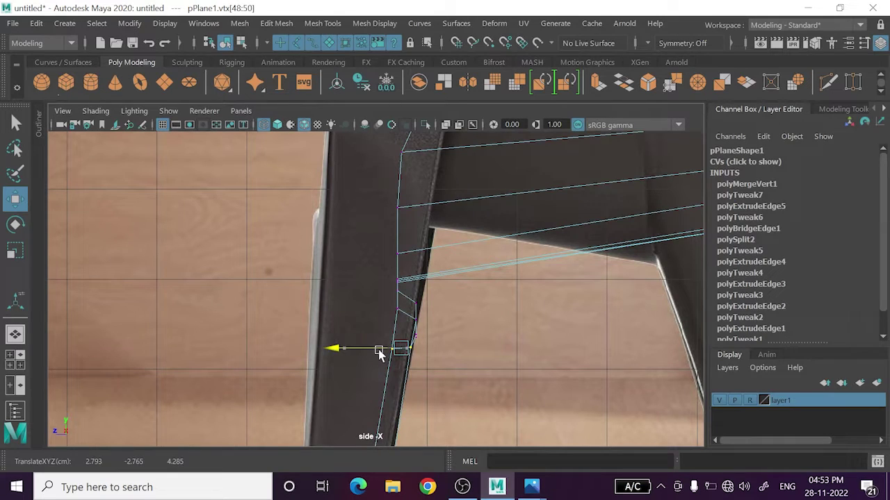
{"action": "scroll", "coordinate": [389, 327], "scroll_direction": "up", "scroll_amount": 2}
{"action": "scroll", "coordinate": [417, 313], "scroll_direction": "up", "scroll_amount": 2}
{"action": "left_click_drag", "start_coordinate": [394, 298], "coordinate": [440, 320]}
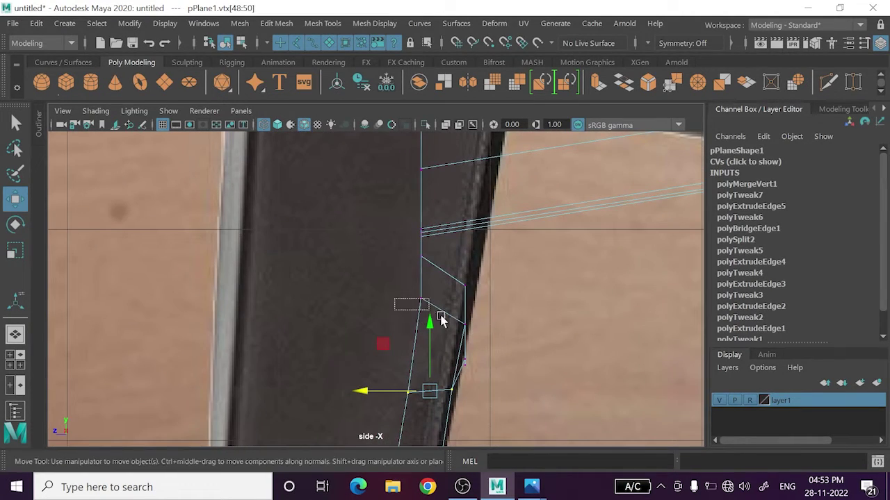
{"action": "left_click", "coordinate": [480, 340]}
{"action": "key", "text": "ctrl+z"}
{"action": "key", "text": "ctrl+z"}
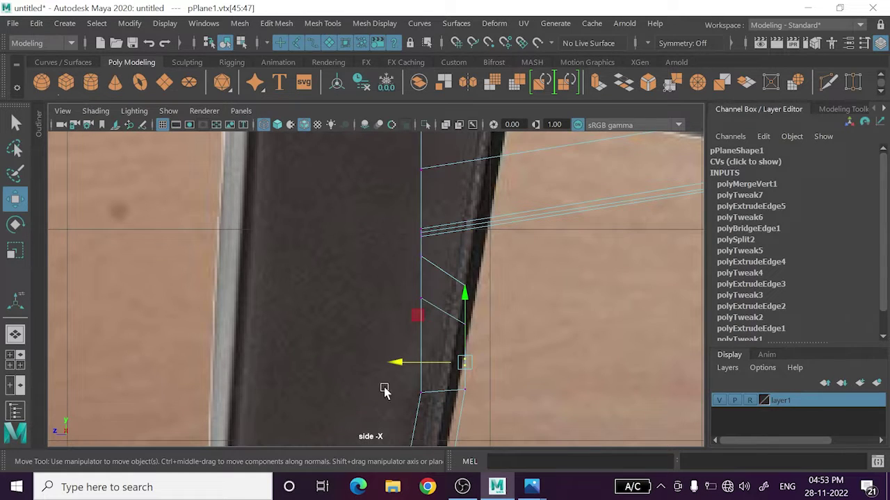
- Select the wider set of mid-leg vertices and inspect the seat in perspective
{"action": "left_click_drag", "start_coordinate": [387, 417], "coordinate": [530, 340]}
{"action": "key", "text": "space"}
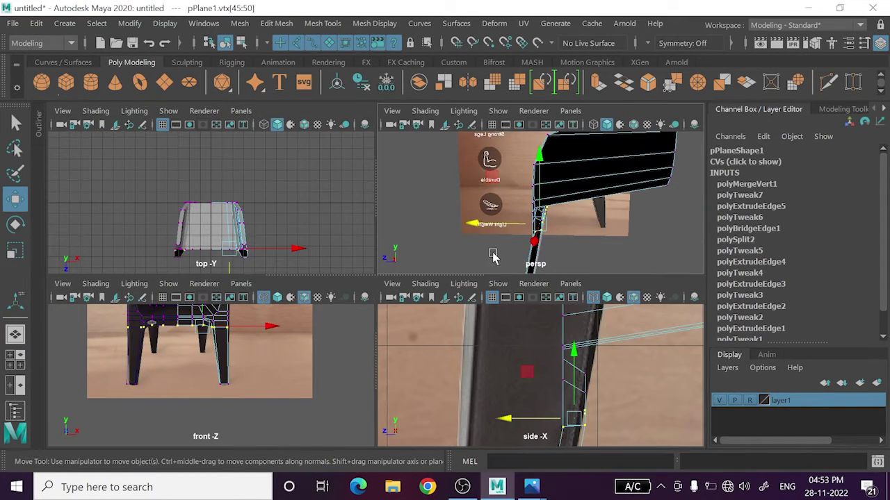
{"action": "key", "text": "space"}
{"action": "mouse_move", "coordinate": [467, 248]}
{"action": "left_mouse_down", "text": "alt"}
{"action": "mouse_move", "coordinate": [586, 241]}
{"action": "mouse_move", "coordinate": [215, 254]}
{"action": "mouse_move", "coordinate": [260, 229]}
{"action": "left_mouse_up", "text": "alt"}
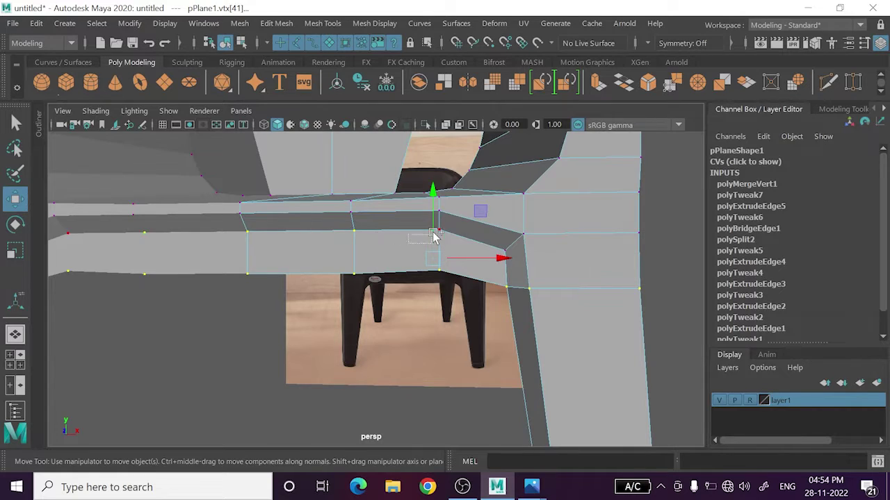
- Reposition the vertices at the seat junction to follow the reference leg's edge
{"action": "left_click_drag", "start_coordinate": [500, 265], "coordinate": [506, 258]}
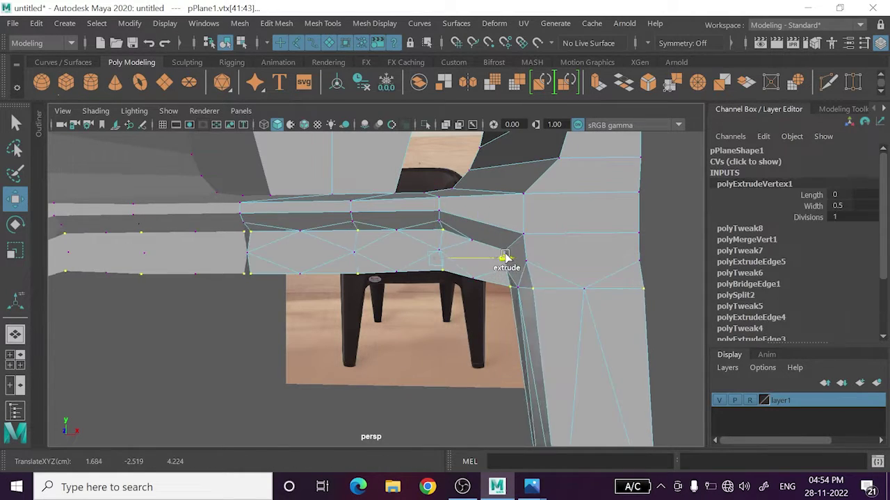
{"action": "key", "text": "ctrl+z"}
{"action": "left_click_drag", "start_coordinate": [417, 259], "coordinate": [434, 273]}
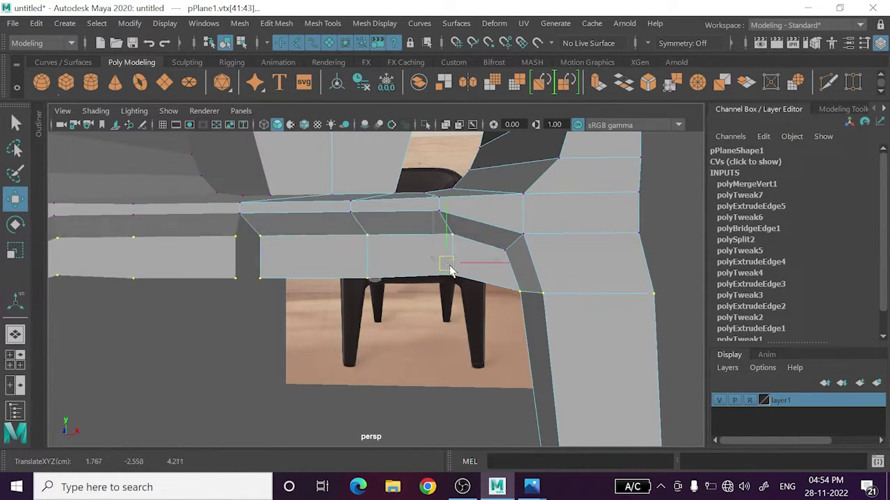
{"action": "left_click_drag", "start_coordinate": [485, 243], "coordinate": [515, 268]}
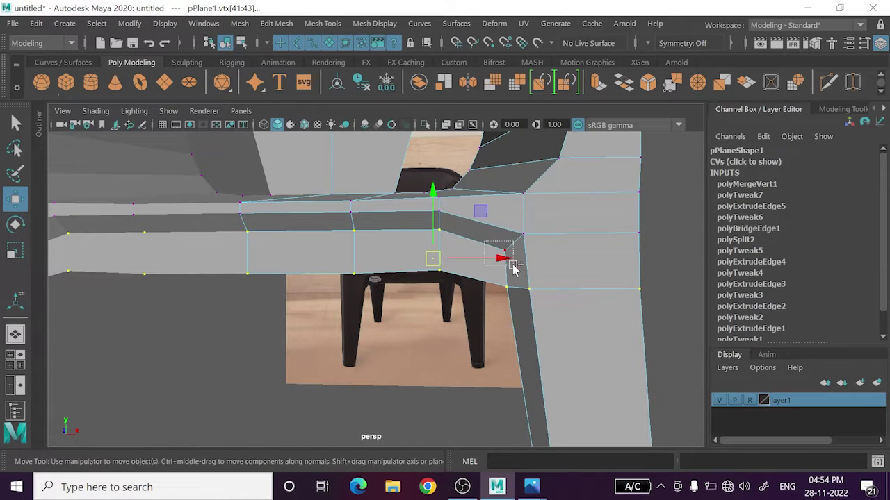
{"action": "key", "text": "space"}
{"action": "key", "text": "space"}
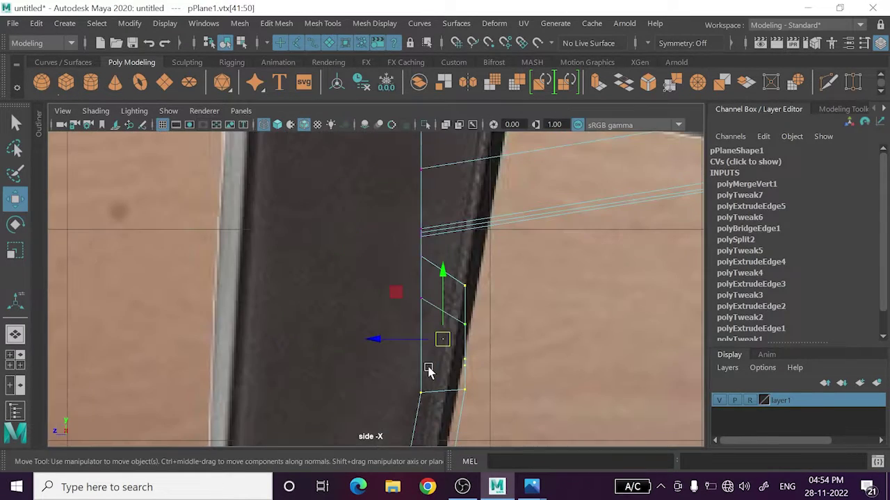
{"action": "middle_click_drag", "start_coordinate": [427, 371], "coordinate": [422, 292], "text": "alt"}
{"action": "left_click_drag", "start_coordinate": [397, 280], "coordinate": [387, 284]}
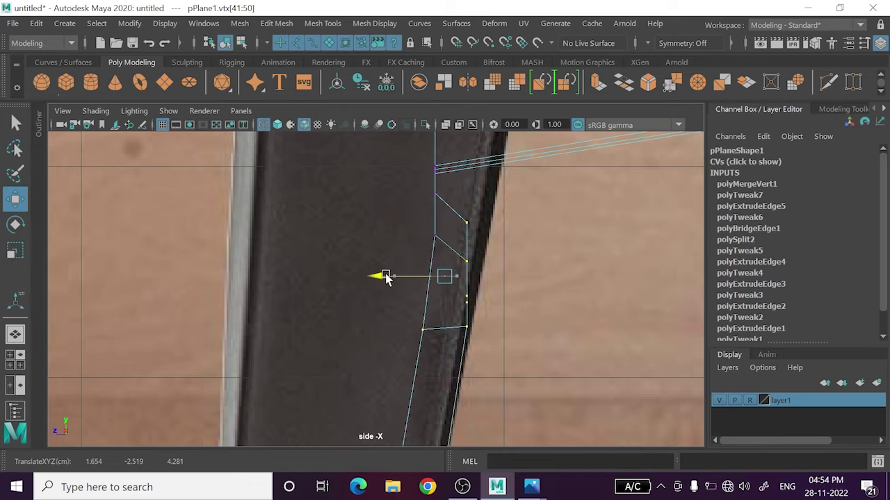
- Select the upper-leg vertices in side view and check them in perspective
{"action": "middle_click_drag", "start_coordinate": [421, 363], "coordinate": [433, 298], "text": "alt"}
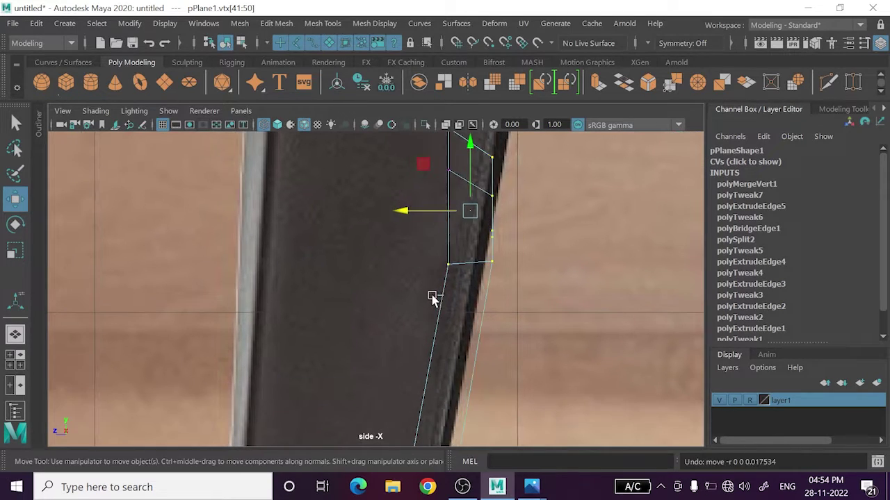
{"action": "scroll", "coordinate": [432, 306], "scroll_direction": "down", "scroll_amount": 3}
{"action": "scroll", "coordinate": [422, 321], "scroll_direction": "up", "scroll_amount": 1}
{"action": "scroll", "coordinate": [421, 320], "scroll_direction": "up", "scroll_amount": 3}
{"action": "scroll", "coordinate": [422, 321], "scroll_direction": "up", "scroll_amount": 2}
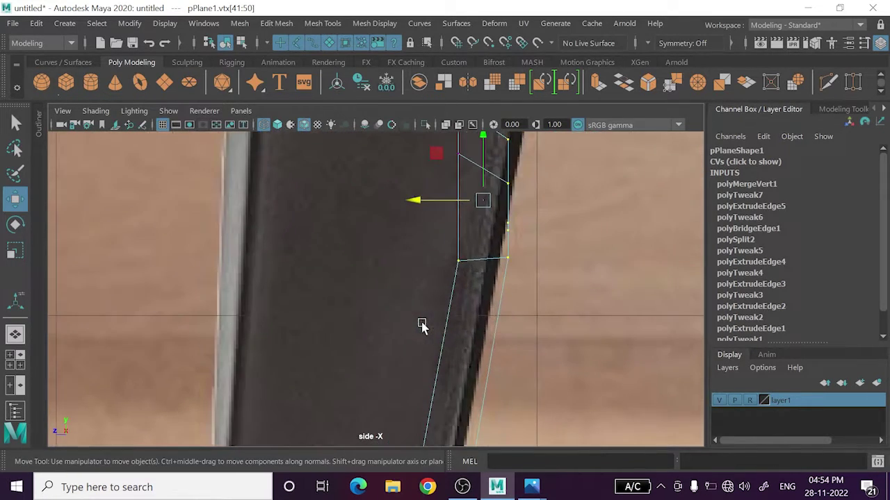
{"action": "middle_click_drag", "start_coordinate": [439, 258], "coordinate": [435, 293], "text": "alt"}
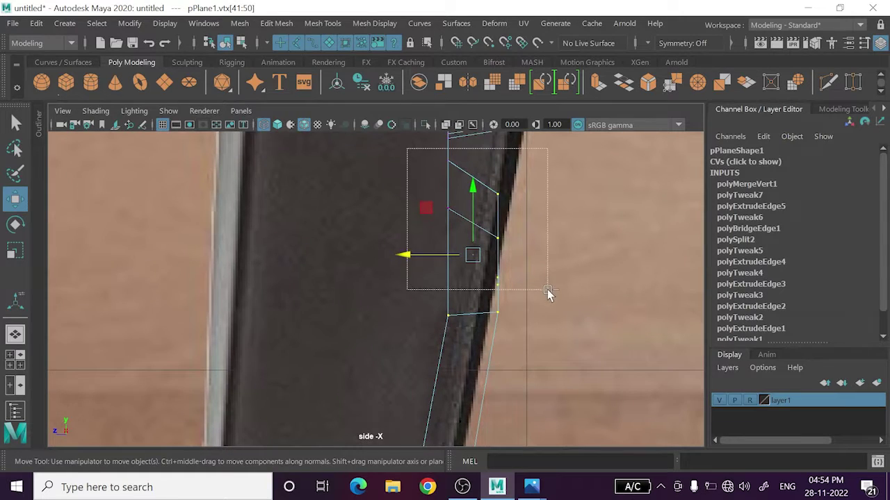
{"action": "left_click_drag", "start_coordinate": [547, 292], "coordinate": [548, 291]}
{"action": "key", "text": "space"}
{"action": "key", "text": "space"}
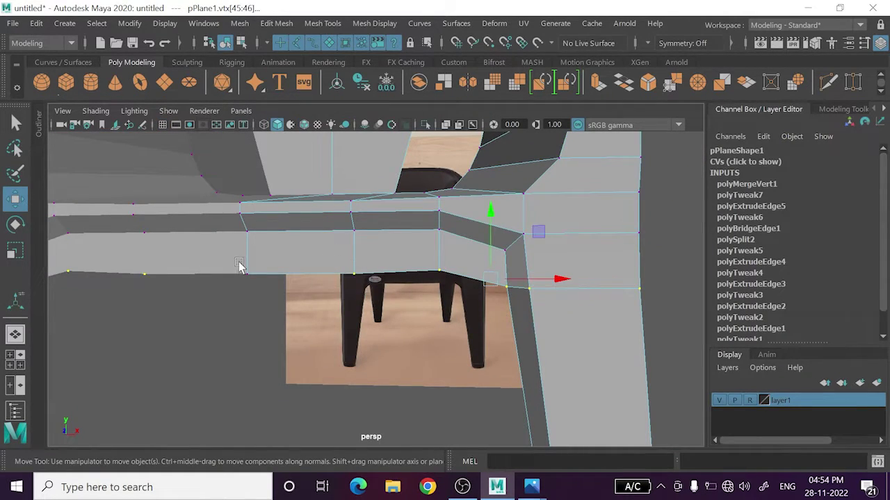
{"action": "key", "text": "space"}
{"action": "key", "text": "space"}
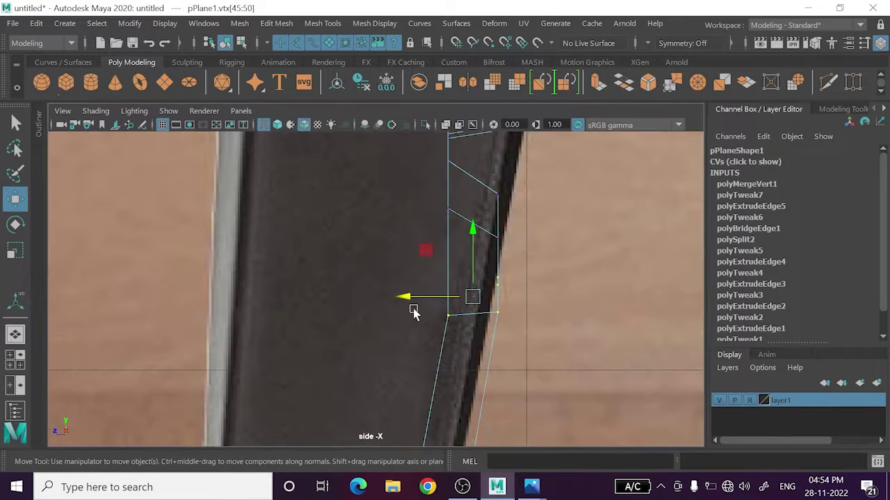
- Shift the selected leg vertices toward the reference leg edge
{"action": "mouse_move", "coordinate": [416, 300]}
{"action": "left_mouse_down"}
{"action": "mouse_move", "coordinate": [445, 299]}
{"action": "mouse_move", "coordinate": [433, 293]}
{"action": "left_mouse_up"}
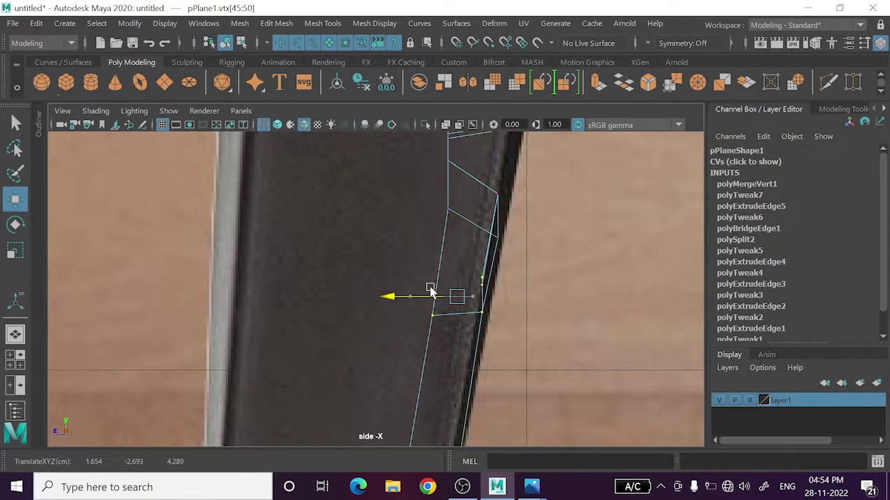
{"action": "scroll", "coordinate": [457, 357], "scroll_direction": "down", "scroll_amount": 5}
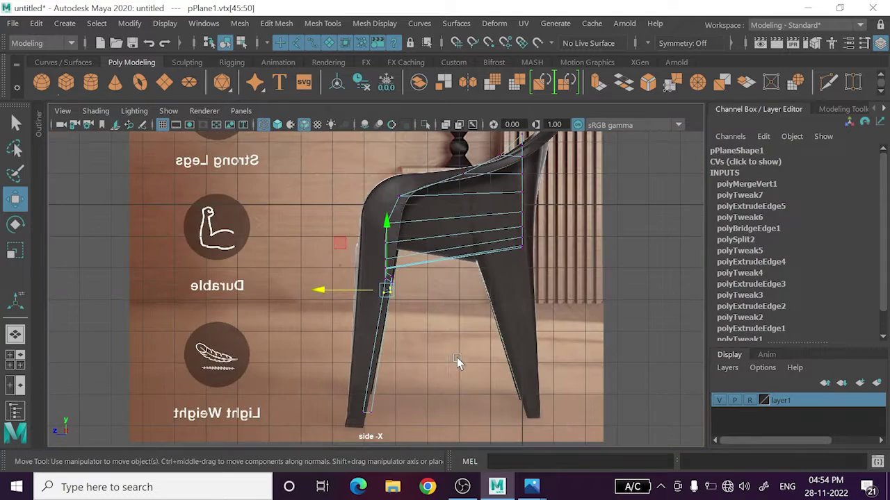
{"action": "scroll", "coordinate": [407, 388], "scroll_direction": "up", "scroll_amount": 2}
{"action": "scroll", "coordinate": [419, 352], "scroll_direction": "up", "scroll_amount": 2}
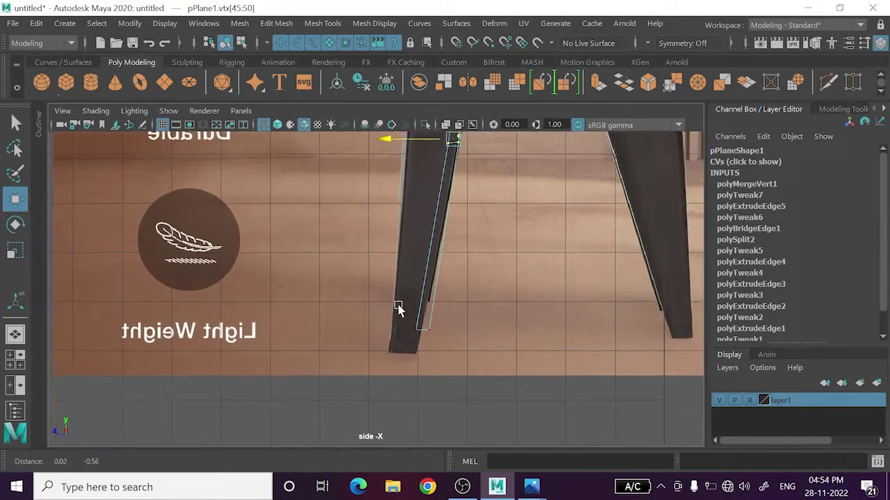
{"action": "scroll", "coordinate": [397, 308], "scroll_direction": "up", "scroll_amount": 2}
- Select the two foot vertices for scaling, then reframe on the upper leg and seat
{"action": "left_click_drag", "start_coordinate": [400, 274], "coordinate": [467, 325]}
{"action": "key", "text": "r"}
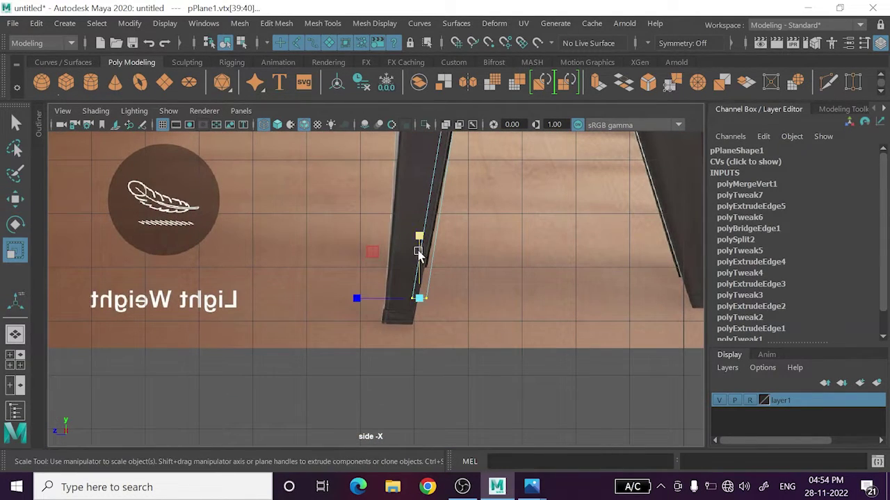
{"action": "left_click", "coordinate": [434, 294]}
{"action": "middle_click_drag", "start_coordinate": [435, 294], "coordinate": [439, 423], "text": "alt"}
{"action": "scroll", "coordinate": [439, 387], "scroll_direction": "up", "scroll_amount": 2}
{"action": "scroll", "coordinate": [438, 388], "scroll_direction": "up", "scroll_amount": 2}
{"action": "scroll", "coordinate": [465, 387], "scroll_direction": "up", "scroll_amount": 2}
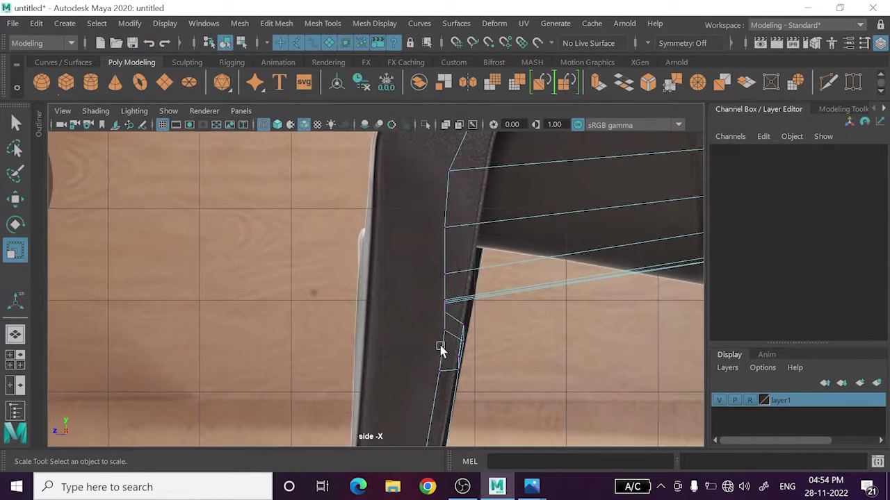
{"action": "scroll", "coordinate": [440, 349], "scroll_direction": "up", "scroll_amount": 2}
{"action": "scroll", "coordinate": [438, 359], "scroll_direction": "up", "scroll_amount": 2}
{"action": "middle_click_drag", "start_coordinate": [483, 361], "coordinate": [451, 359], "text": "alt"}
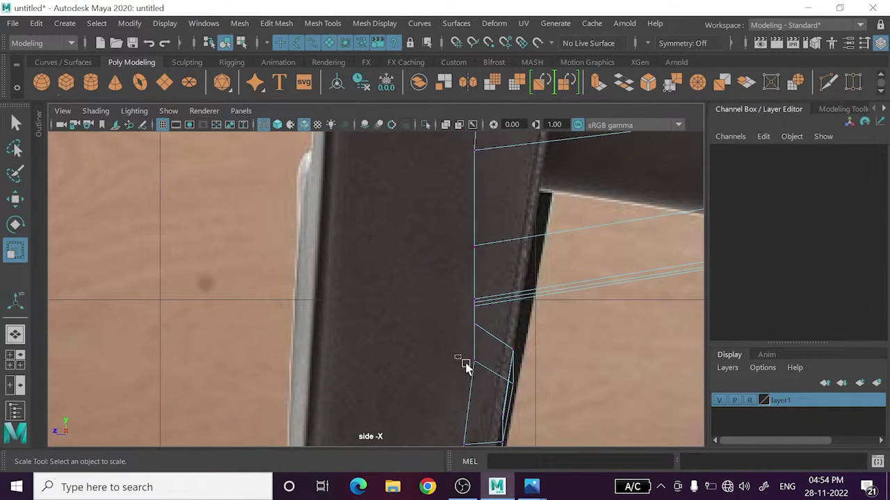
- Select the overlapping corner vertices at the leg joint and inspect them in perspective
{"action": "mouse_move", "coordinate": [461, 351]}
{"action": "left_mouse_down"}
{"action": "mouse_move", "coordinate": [490, 388]}
{"action": "mouse_move", "coordinate": [541, 375]}
{"action": "left_mouse_up"}
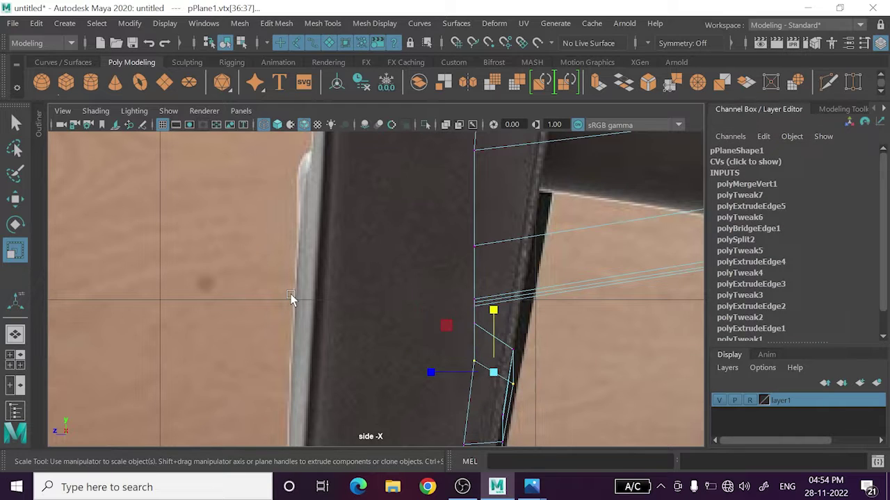
{"action": "scroll", "coordinate": [291, 294], "scroll_direction": "down", "scroll_amount": 4}
{"action": "scroll", "coordinate": [294, 287], "scroll_direction": "down", "scroll_amount": 2}
{"action": "key", "text": "space"}
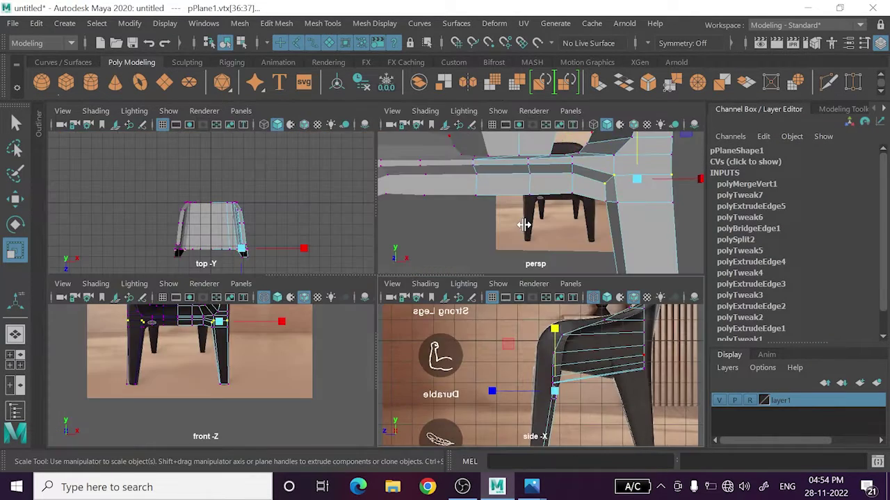
{"action": "key", "text": "space"}
{"action": "mouse_move", "coordinate": [520, 239]}
{"action": "left_mouse_down", "text": "alt"}
{"action": "mouse_move", "coordinate": [578, 272]}
{"action": "mouse_move", "coordinate": [618, 264]}
{"action": "mouse_move", "coordinate": [545, 271]}
{"action": "mouse_move", "coordinate": [512, 251]}
{"action": "mouse_move", "coordinate": [460, 266]}
{"action": "mouse_move", "coordinate": [423, 258]}
{"action": "mouse_move", "coordinate": [431, 265]}
{"action": "left_mouse_up", "text": "alt"}
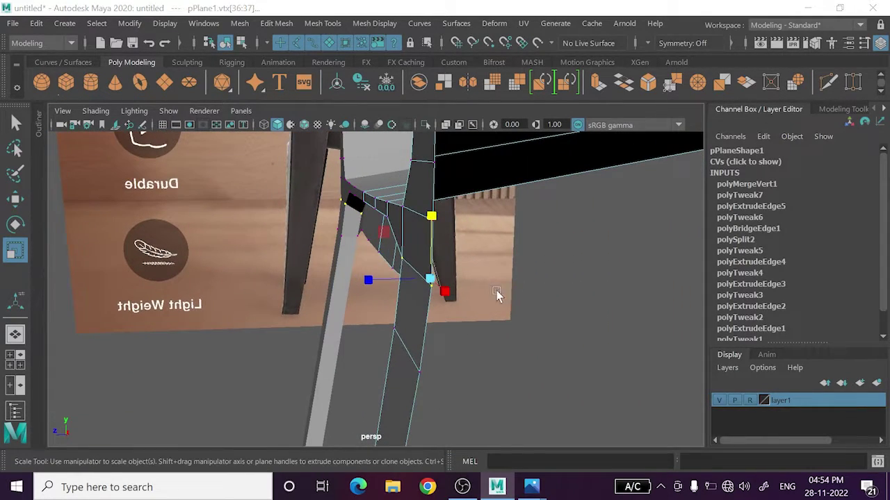
- Shift the corner vertex left onto the leg outline in side view
{"action": "key", "text": "space"}
{"action": "key", "text": "space"}
{"action": "scroll", "coordinate": [440, 358], "scroll_direction": "up", "scroll_amount": 2}
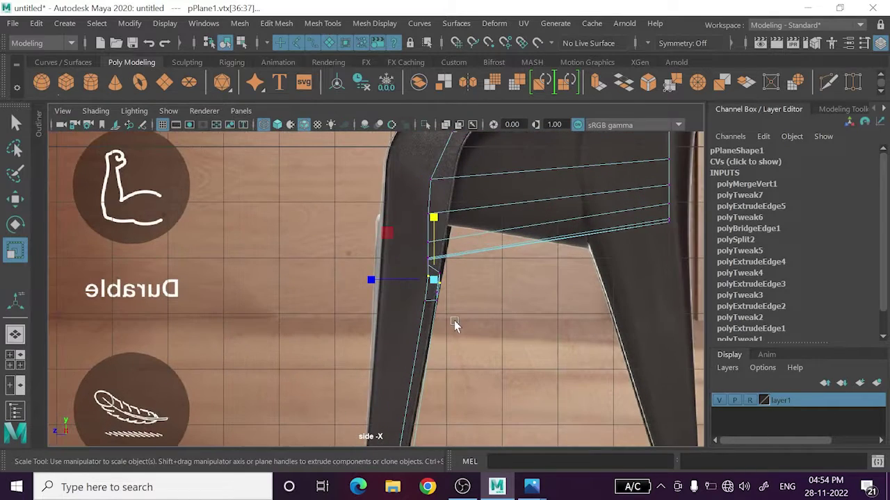
{"action": "scroll", "coordinate": [454, 324], "scroll_direction": "up", "scroll_amount": 3}
{"action": "key", "text": "w"}
{"action": "scroll", "coordinate": [508, 290], "scroll_direction": "up", "scroll_amount": 2}
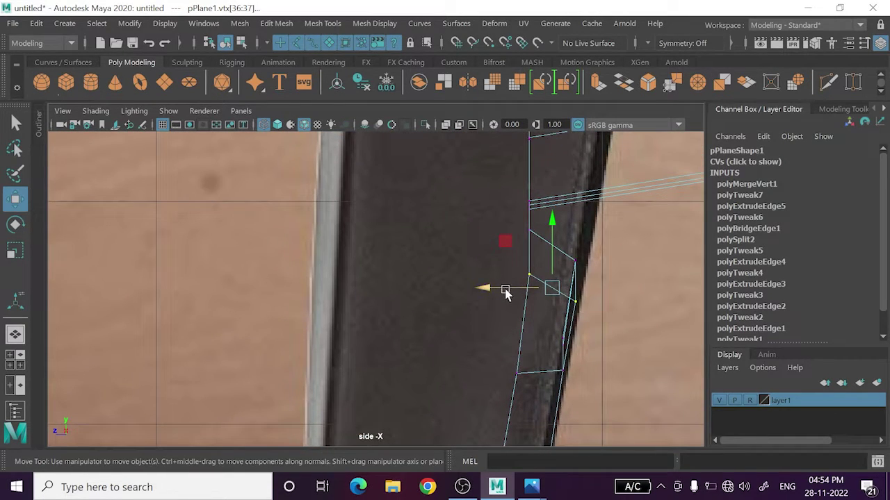
{"action": "left_click_drag", "start_coordinate": [506, 294], "coordinate": [501, 292]}
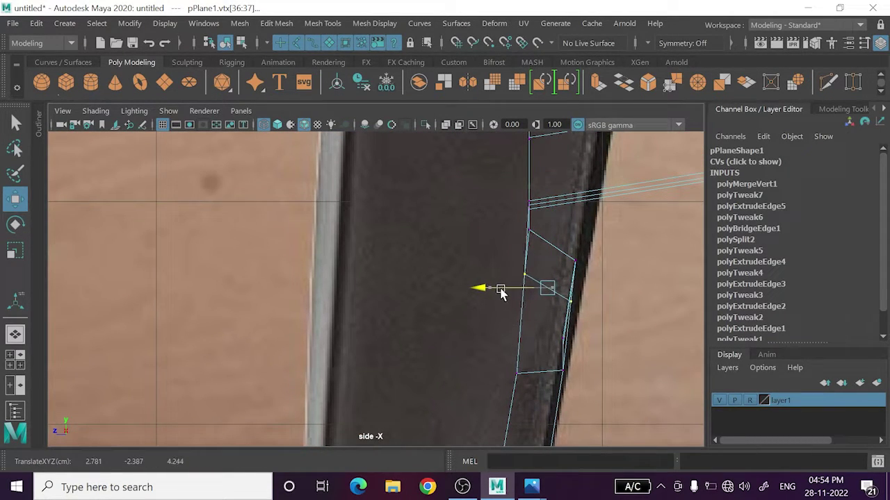
{"action": "middle_click_drag", "start_coordinate": [514, 365], "coordinate": [479, 297], "text": "alt"}
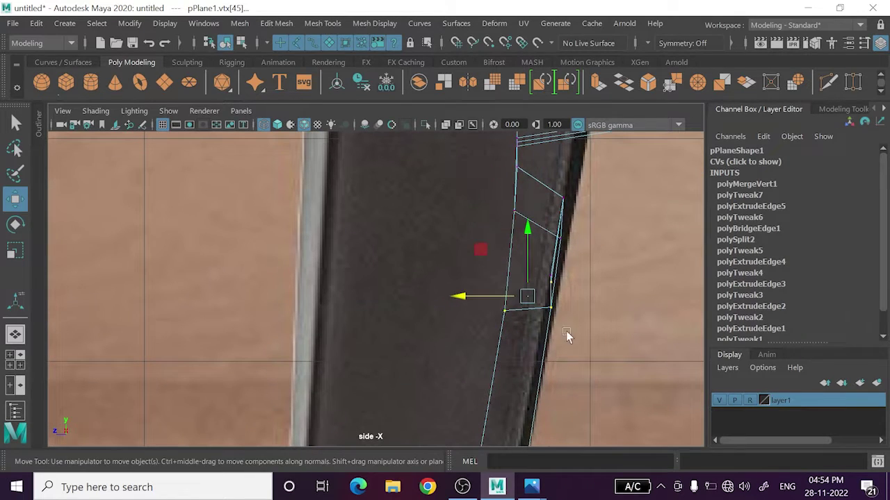
{"action": "mouse_move", "coordinate": [495, 297]}
{"action": "left_mouse_down"}
{"action": "mouse_move", "coordinate": [516, 298]}
{"action": "mouse_move", "coordinate": [507, 276]}
{"action": "left_mouse_up"}
{"action": "left_click", "coordinate": [631, 322]}
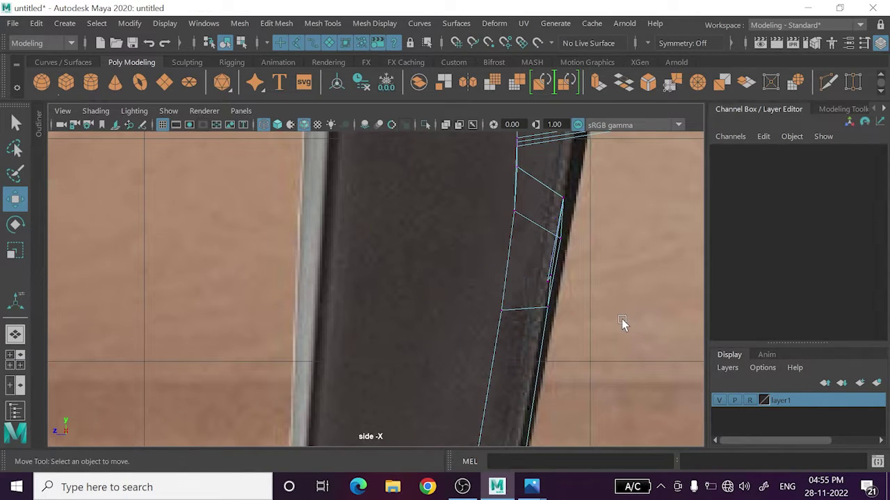
- Nudge the inner-corner vertices left and adjust the vertex at the top of the joint
{"action": "mouse_move", "coordinate": [492, 204]}
{"action": "middle_mouse_down", "text": "alt"}
{"action": "mouse_move", "coordinate": [487, 266]}
{"action": "mouse_move", "coordinate": [483, 233]}
{"action": "middle_mouse_up", "text": "alt"}
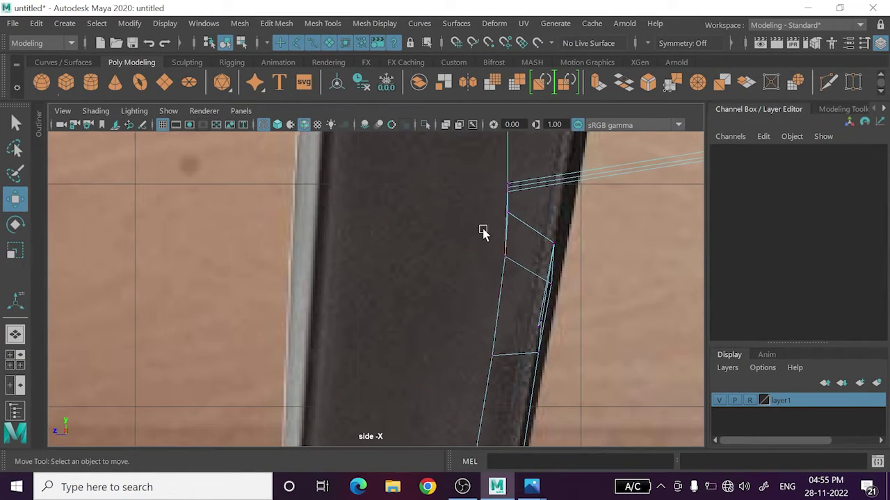
{"action": "left_click_drag", "start_coordinate": [516, 281], "coordinate": [515, 280]}
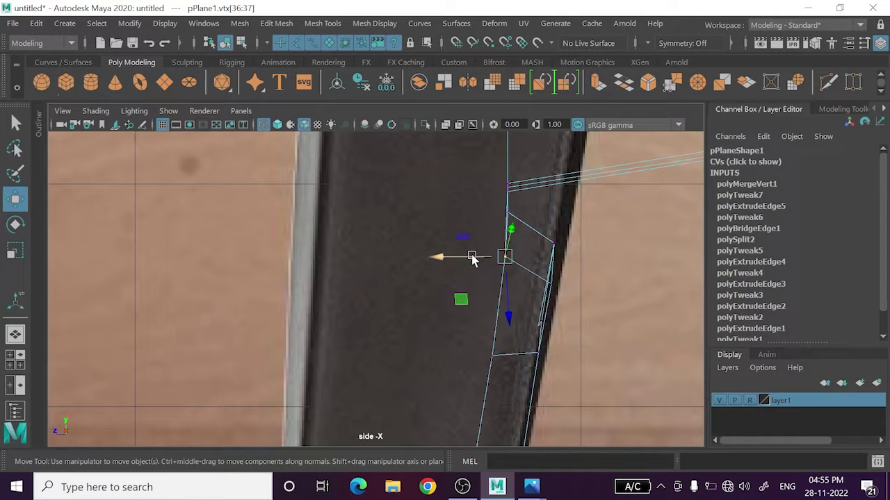
{"action": "left_click_drag", "start_coordinate": [469, 259], "coordinate": [464, 257]}
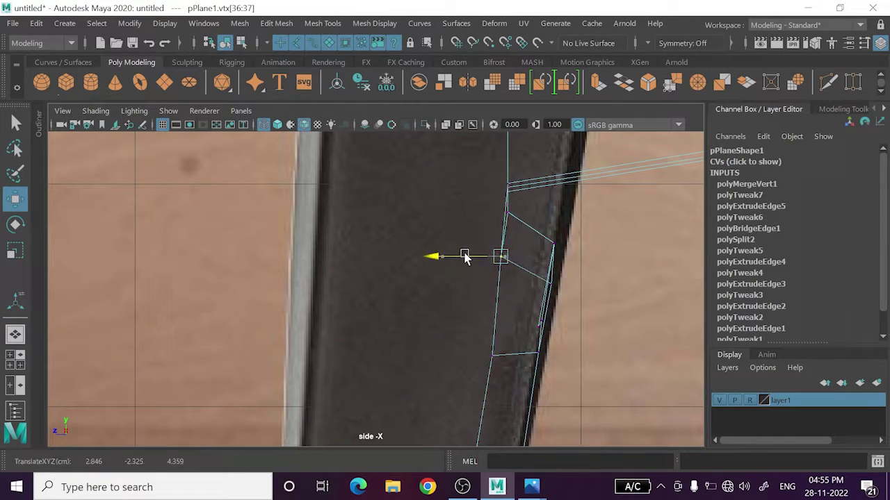
{"action": "left_click_drag", "start_coordinate": [457, 189], "coordinate": [536, 234]}
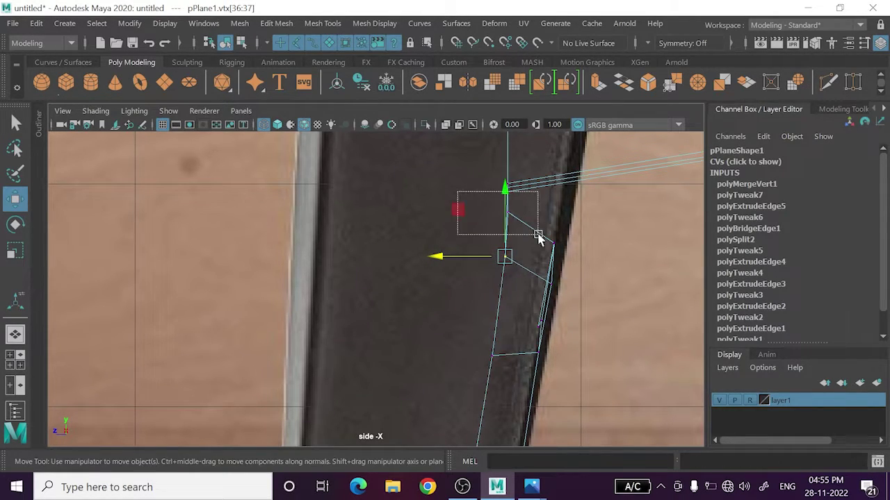
{"action": "left_click_drag", "start_coordinate": [476, 227], "coordinate": [477, 227]}
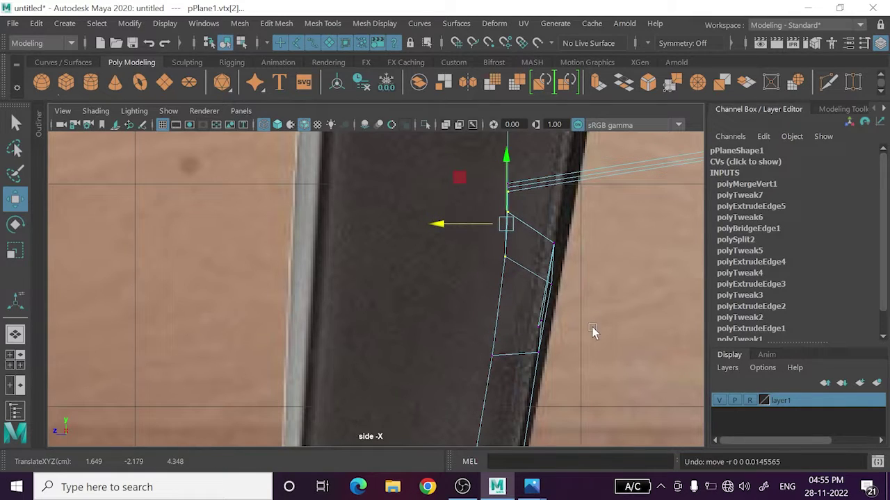
- Align a joint vertex with the leg edge, raise the bottom joint vertices, and settle the inner corner
{"action": "middle_click_drag", "start_coordinate": [591, 334], "coordinate": [519, 267], "text": "alt"}
{"action": "left_click_drag", "start_coordinate": [528, 272], "coordinate": [524, 272]}
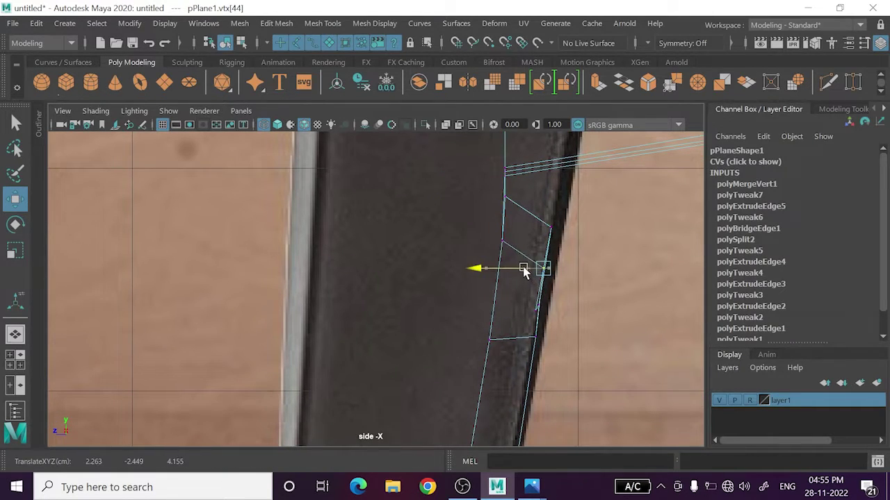
{"action": "left_click_drag", "start_coordinate": [480, 327], "coordinate": [498, 345]}
{"action": "left_click_drag", "start_coordinate": [491, 312], "coordinate": [490, 300]}
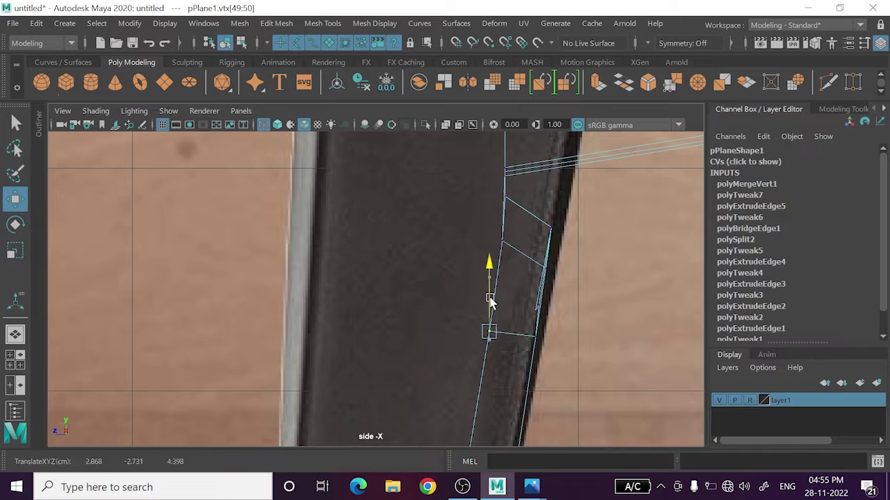
{"action": "left_click", "coordinate": [493, 251]}
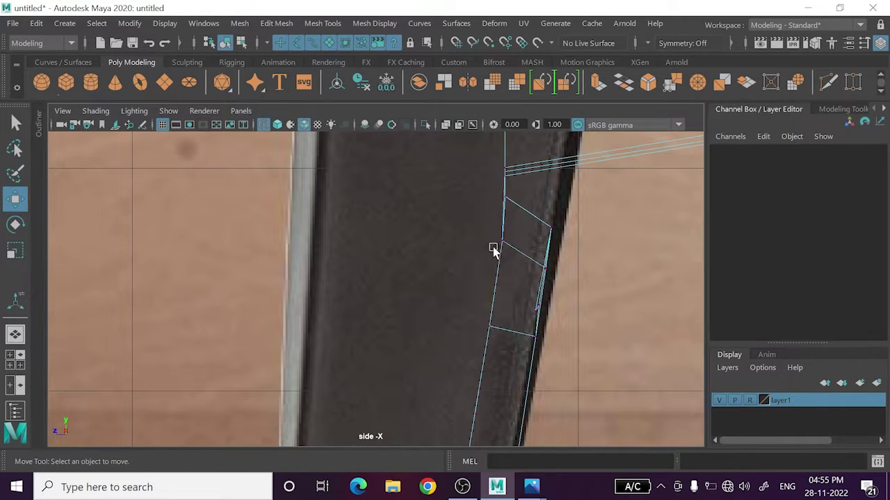
{"action": "left_click_drag", "start_coordinate": [533, 252], "coordinate": [533, 250]}
{"action": "left_click_drag", "start_coordinate": [493, 212], "coordinate": [501, 212]}
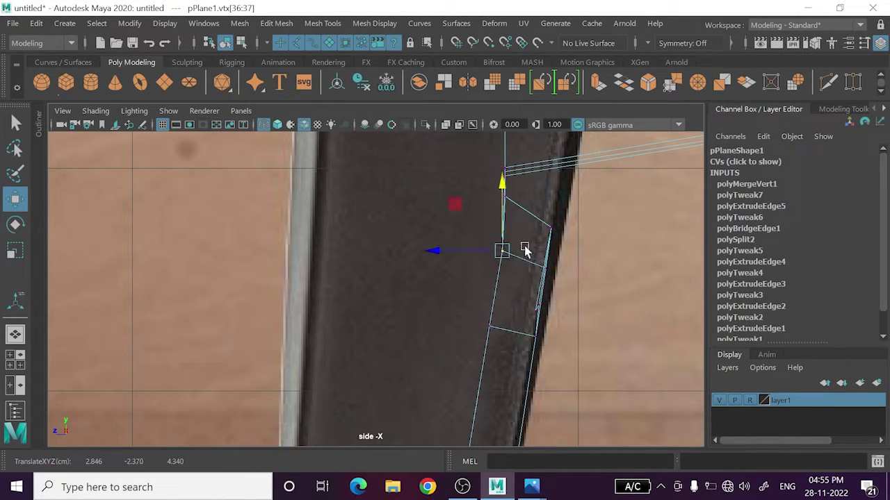
- After checking the joint in perspective, move the joint and lower-leg vertices left to match the leg
{"action": "key", "text": "space"}
{"action": "key", "text": "space"}
{"action": "mouse_move", "coordinate": [582, 208]}
{"action": "left_mouse_down", "text": "alt"}
{"action": "mouse_move", "coordinate": [572, 243]}
{"action": "mouse_move", "coordinate": [592, 233]}
{"action": "mouse_move", "coordinate": [586, 250]}
{"action": "mouse_move", "coordinate": [350, 269]}
{"action": "mouse_move", "coordinate": [335, 233]}
{"action": "mouse_move", "coordinate": [369, 289]}
{"action": "mouse_move", "coordinate": [526, 283]}
{"action": "left_mouse_up", "text": "alt"}
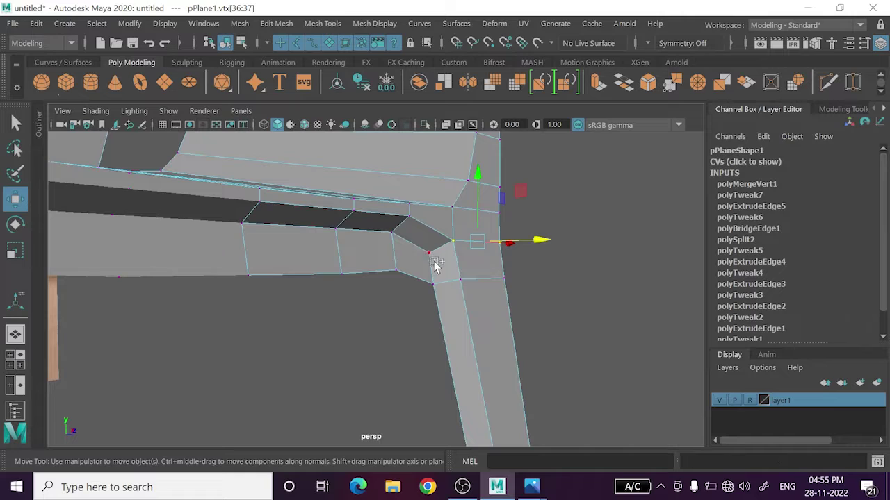
{"action": "mouse_move", "coordinate": [434, 266]}
{"action": "left_mouse_down", "text": "alt"}
{"action": "mouse_move", "coordinate": [411, 298]}
{"action": "mouse_move", "coordinate": [367, 294]}
{"action": "left_mouse_up", "text": "alt"}
{"action": "key", "text": "space"}
{"action": "key", "text": "space"}
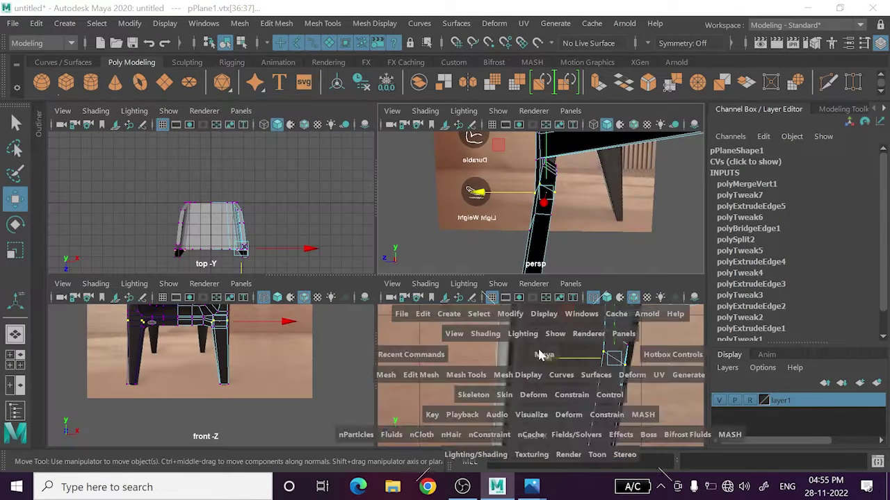
{"action": "left_click_drag", "start_coordinate": [469, 259], "coordinate": [464, 259]}
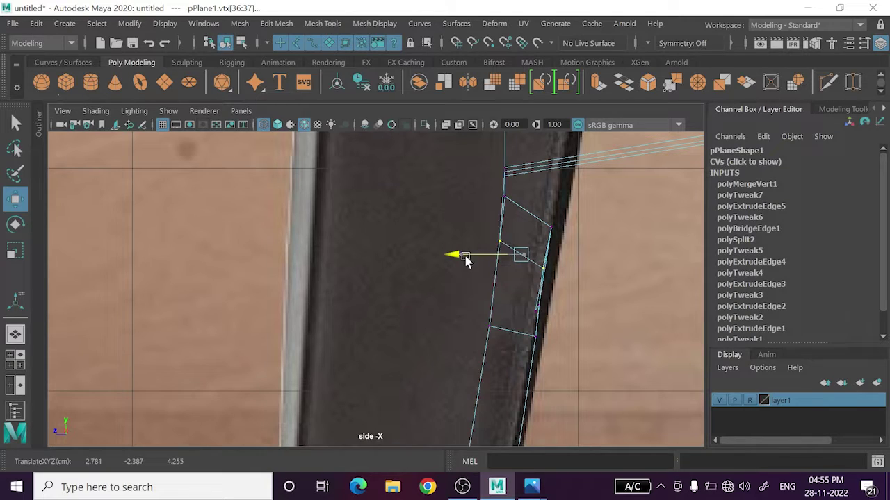
{"action": "left_click_drag", "start_coordinate": [463, 309], "coordinate": [534, 357]}
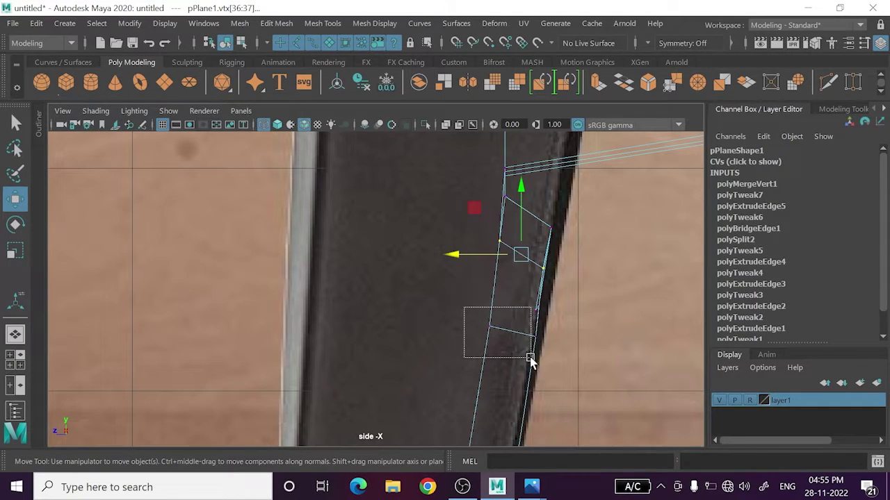
{"action": "left_click_drag", "start_coordinate": [482, 338], "coordinate": [478, 337]}
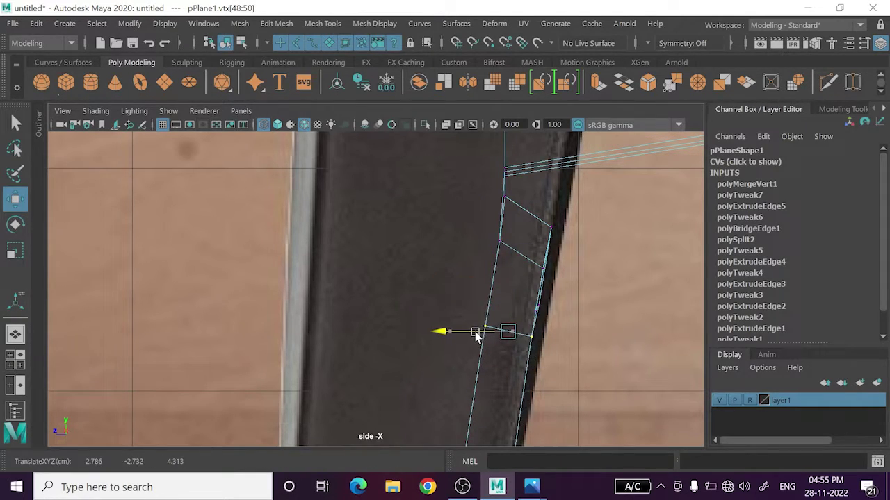
- Nudge the seat-leg corner vertices along X while inspecting the joint in perspective
{"action": "scroll", "coordinate": [562, 352], "scroll_direction": "down", "scroll_amount": 5}
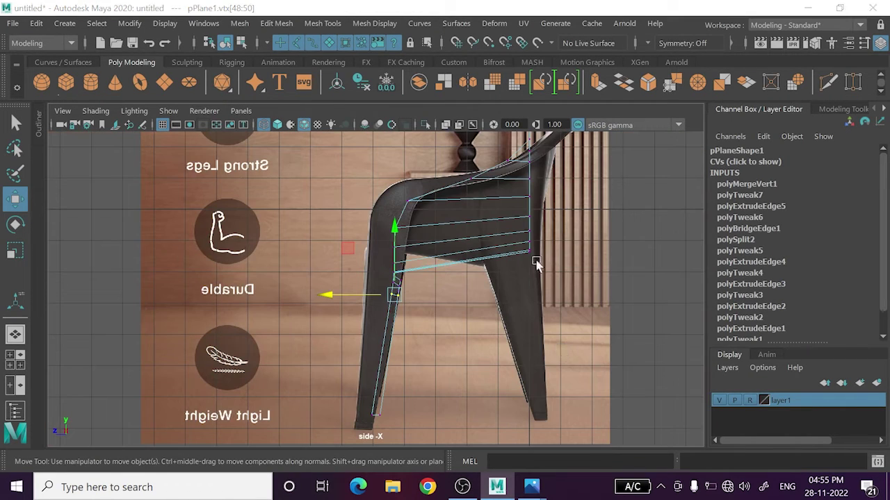
{"action": "key", "text": "space"}
{"action": "key", "text": "space"}
{"action": "mouse_move", "coordinate": [471, 268]}
{"action": "left_mouse_down", "text": "alt"}
{"action": "mouse_move", "coordinate": [582, 306]}
{"action": "mouse_move", "coordinate": [671, 255]}
{"action": "mouse_move", "coordinate": [675, 262]}
{"action": "mouse_move", "coordinate": [526, 309]}
{"action": "mouse_move", "coordinate": [532, 316]}
{"action": "left_mouse_up", "text": "alt"}
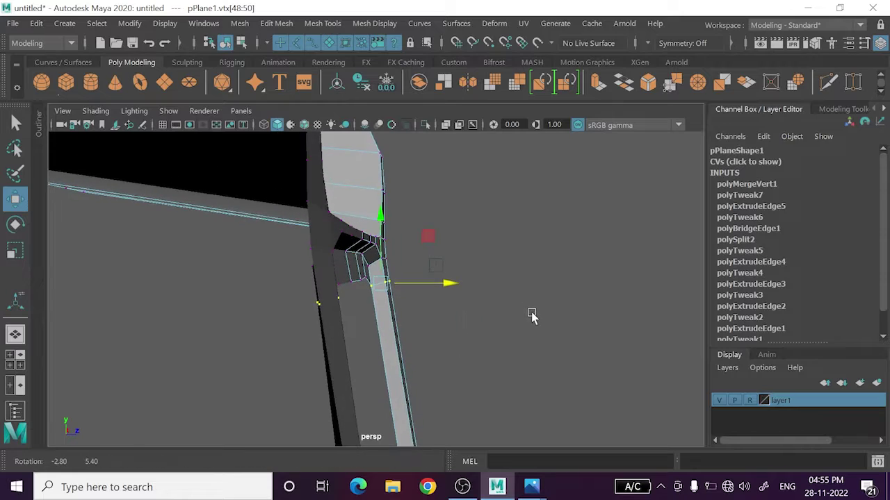
{"action": "scroll", "coordinate": [459, 294], "scroll_direction": "up", "scroll_amount": 2}
{"action": "scroll", "coordinate": [429, 278], "scroll_direction": "up", "scroll_amount": 2}
{"action": "scroll", "coordinate": [421, 272], "scroll_direction": "up", "scroll_amount": 1}
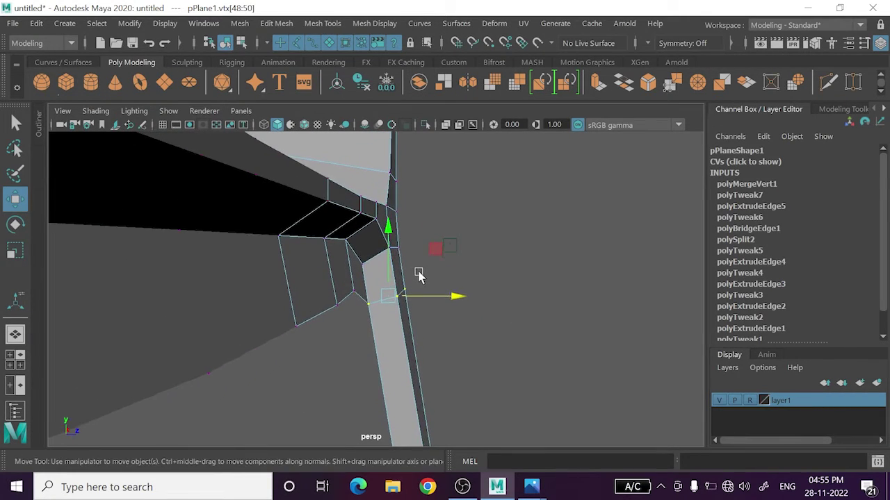
{"action": "left_click_drag", "start_coordinate": [427, 254], "coordinate": [431, 254]}
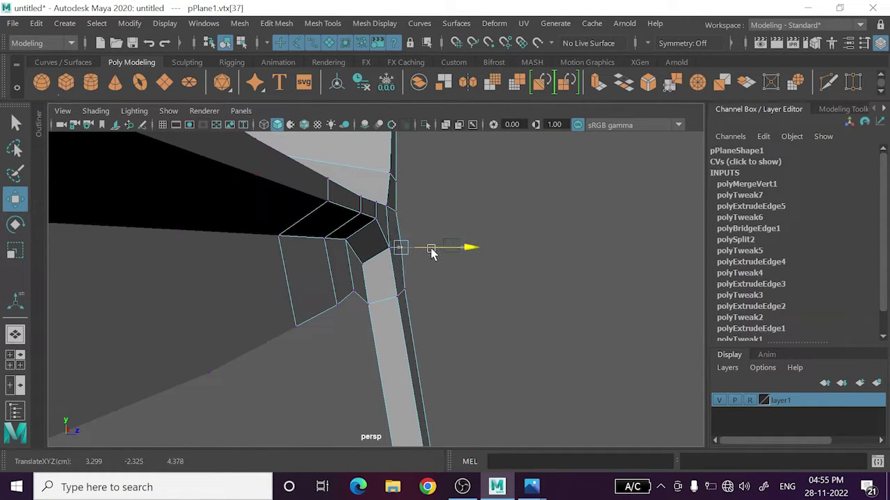
{"action": "left_click", "coordinate": [406, 232]}
{"action": "left_click", "coordinate": [394, 211]}
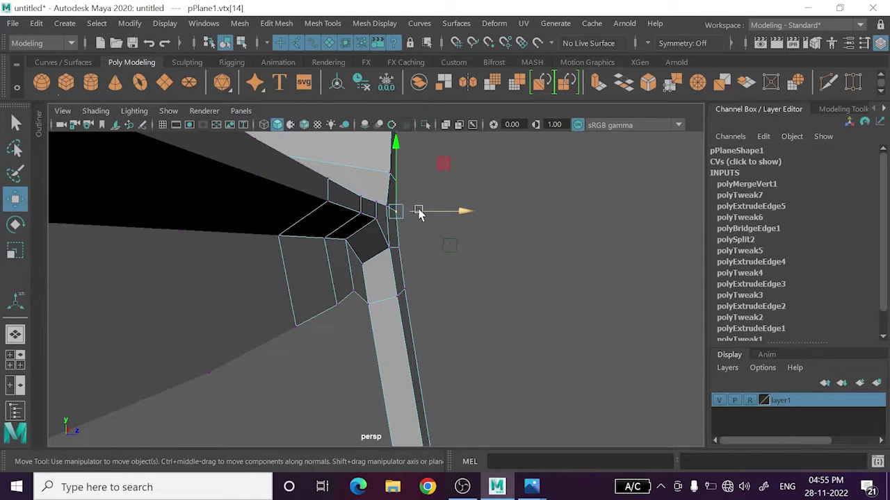
{"action": "mouse_move", "coordinate": [417, 210]}
{"action": "left_mouse_down"}
{"action": "mouse_move", "coordinate": [546, 294]}
{"action": "mouse_move", "coordinate": [538, 294]}
{"action": "left_mouse_up"}
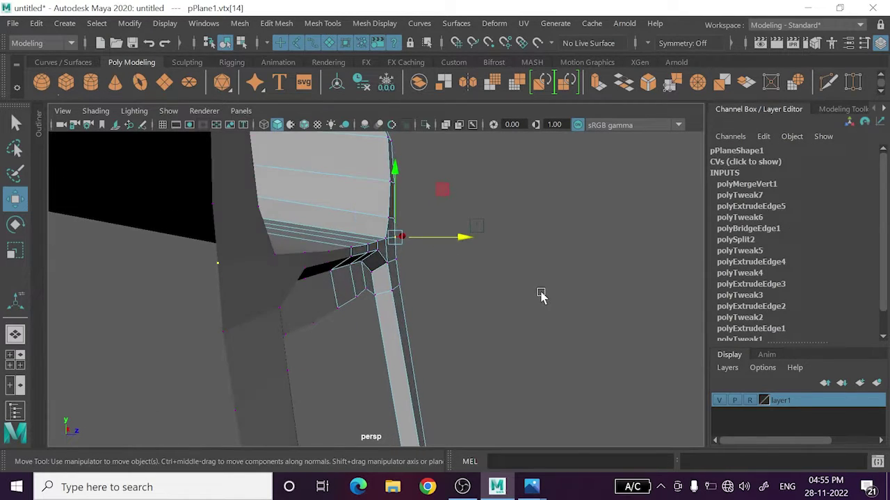
- Preview the chair with smoothing and orbit to check its overall shape
{"action": "key", "text": "3"}
{"action": "right_click_drag", "start_coordinate": [584, 243], "coordinate": [631, 66]}
{"action": "mouse_move", "coordinate": [550, 280]}
{"action": "left_mouse_down", "text": "alt"}
{"action": "mouse_move", "coordinate": [536, 343]}
{"action": "mouse_move", "coordinate": [461, 352]}
{"action": "mouse_move", "coordinate": [388, 326]}
{"action": "mouse_move", "coordinate": [477, 350]}
{"action": "mouse_move", "coordinate": [392, 306]}
{"action": "left_mouse_up", "text": "alt"}
{"action": "scroll", "coordinate": [417, 299], "scroll_direction": "up", "scroll_amount": 5}
- Turn off the smoothed preview and frame the right leg joint in the front view
{"action": "left_click", "coordinate": [442, 291]}
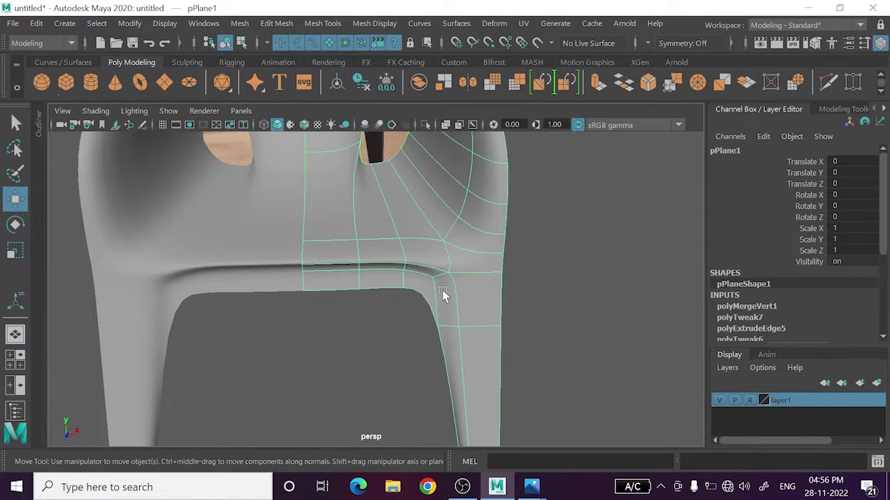
{"action": "key", "text": "1"}
{"action": "mouse_move", "coordinate": [442, 290]}
{"action": "left_mouse_down", "text": "alt"}
{"action": "mouse_move", "coordinate": [481, 308]}
{"action": "mouse_move", "coordinate": [489, 258]}
{"action": "mouse_move", "coordinate": [472, 291]}
{"action": "mouse_move", "coordinate": [438, 308]}
{"action": "mouse_move", "coordinate": [456, 313]}
{"action": "left_mouse_up", "text": "alt"}
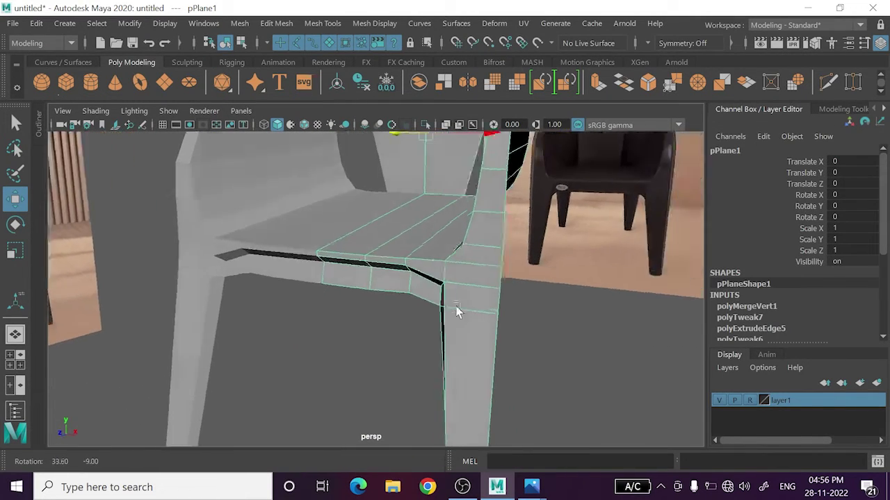
{"action": "scroll", "coordinate": [468, 312], "scroll_direction": "up", "scroll_amount": 2}
{"action": "scroll", "coordinate": [451, 341], "scroll_direction": "up", "scroll_amount": 3}
{"action": "mouse_move", "coordinate": [451, 341]}
{"action": "middle_mouse_down", "text": "alt"}
{"action": "mouse_move", "coordinate": [471, 371]}
{"action": "mouse_move", "coordinate": [470, 297]}
{"action": "mouse_move", "coordinate": [456, 286]}
{"action": "mouse_move", "coordinate": [457, 309]}
{"action": "mouse_move", "coordinate": [440, 253]}
{"action": "mouse_move", "coordinate": [436, 328]}
{"action": "middle_mouse_up", "text": "alt"}
{"action": "scroll", "coordinate": [436, 328], "scroll_direction": "down", "scroll_amount": 2}
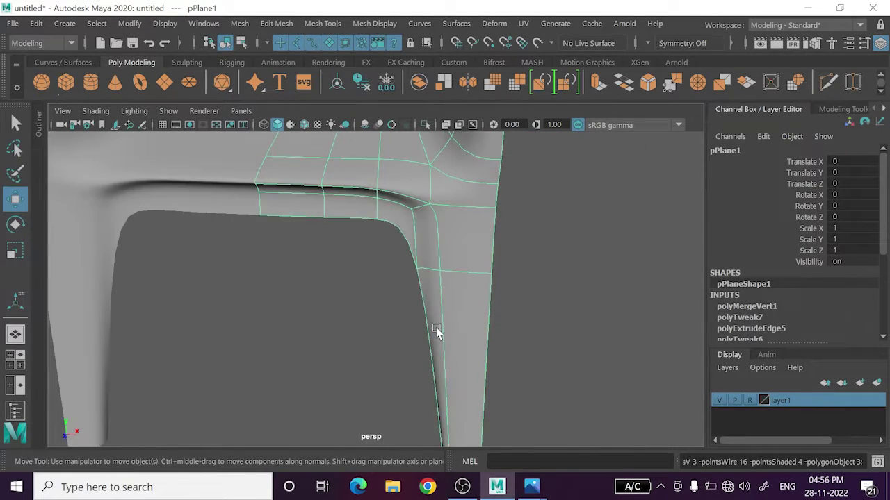
{"action": "key", "text": "space"}
{"action": "key", "text": "space"}
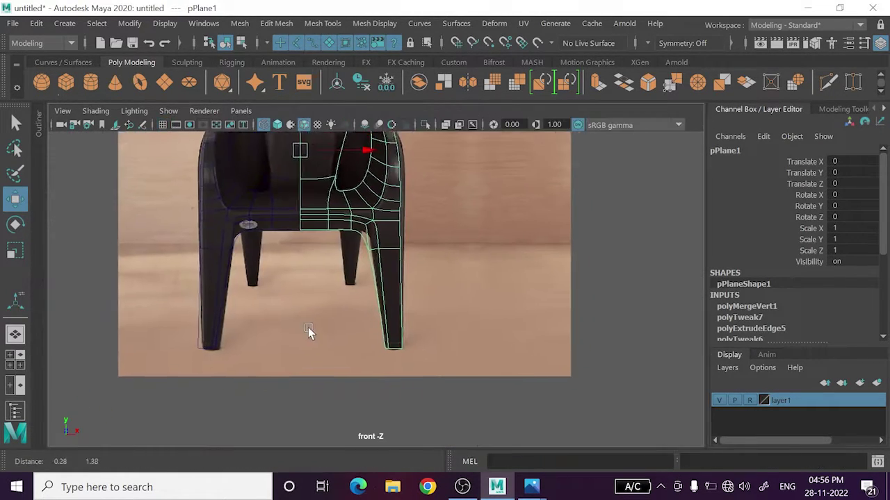
{"action": "scroll", "coordinate": [299, 354], "scroll_direction": "up", "scroll_amount": 2}
{"action": "scroll", "coordinate": [304, 355], "scroll_direction": "up", "scroll_amount": 2}
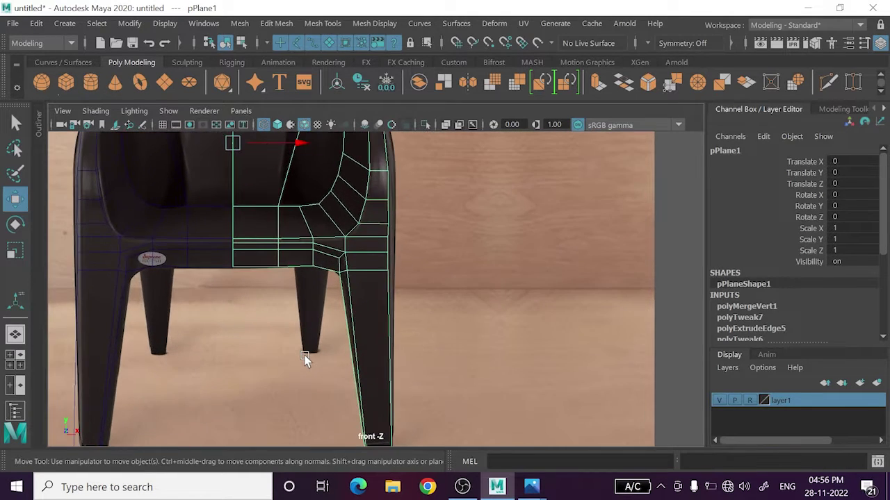
{"action": "scroll", "coordinate": [305, 355], "scroll_direction": "up", "scroll_amount": 2}
{"action": "scroll", "coordinate": [306, 353], "scroll_direction": "up", "scroll_amount": 2}
{"action": "middle_click_drag", "start_coordinate": [320, 318], "coordinate": [331, 347], "text": "alt"}
- Move the leg-joint vertex left on X to match the reference
{"action": "key", "text": "F9"}
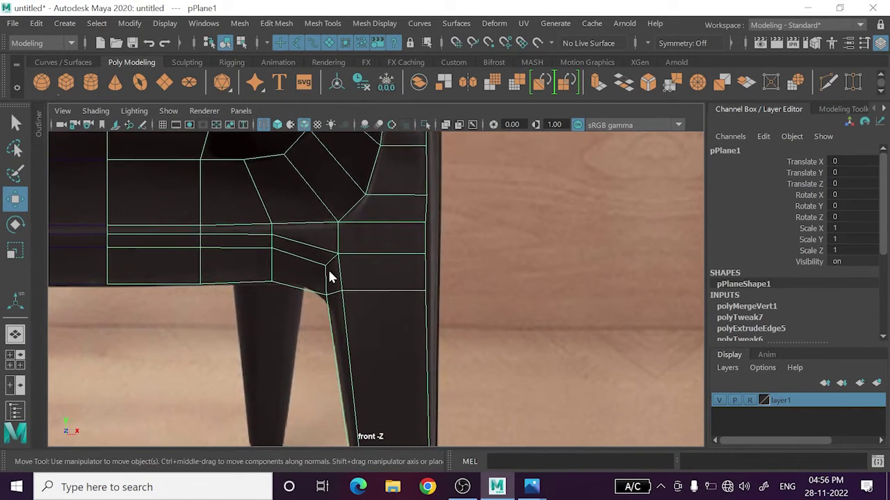
{"action": "left_click", "coordinate": [326, 202]}
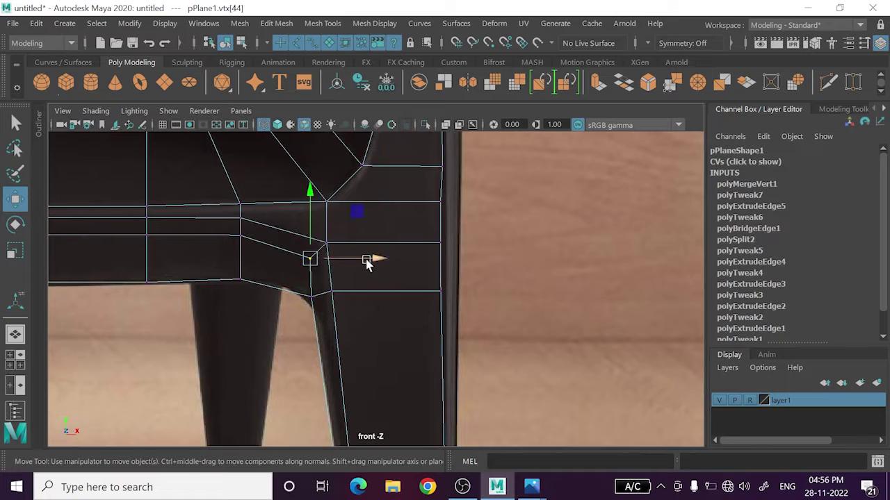
{"action": "left_click_drag", "start_coordinate": [368, 264], "coordinate": [362, 261]}
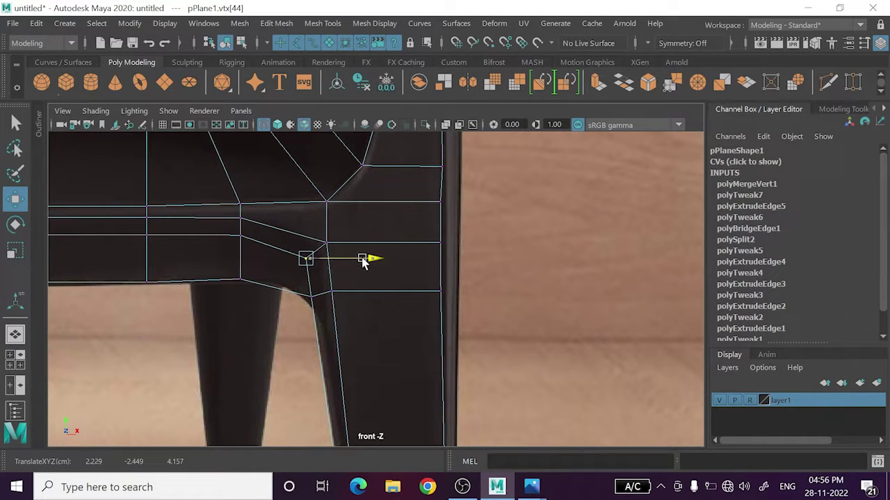
{"action": "scroll", "coordinate": [343, 280], "scroll_direction": "down", "scroll_amount": 2}
{"action": "scroll", "coordinate": [329, 312], "scroll_direction": "down", "scroll_amount": 2}
{"action": "scroll", "coordinate": [327, 314], "scroll_direction": "up", "scroll_amount": 2}
- Slide the right leg's bottom-tip vertex right onto the reference leg edge
{"action": "middle_click_drag", "start_coordinate": [327, 314], "coordinate": [348, 222], "text": "alt"}
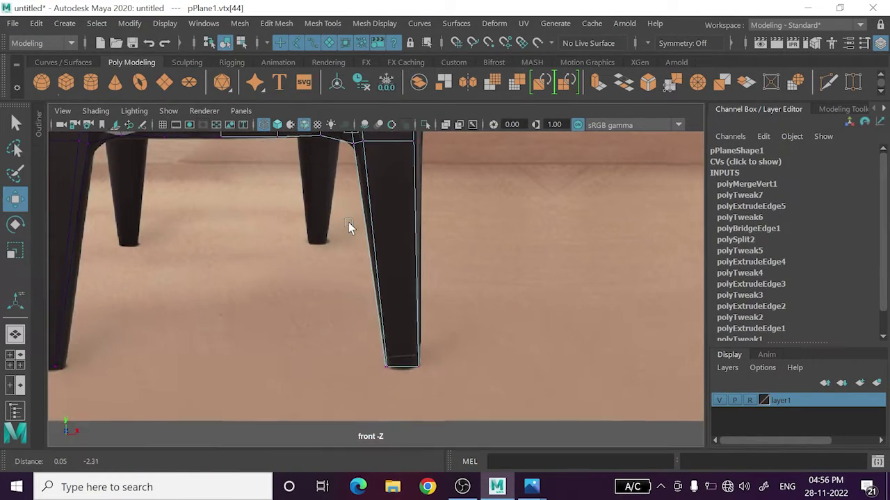
{"action": "middle_click_drag", "start_coordinate": [417, 342], "coordinate": [373, 283], "text": "alt"}
{"action": "scroll", "coordinate": [367, 306], "scroll_direction": "up", "scroll_amount": 3}
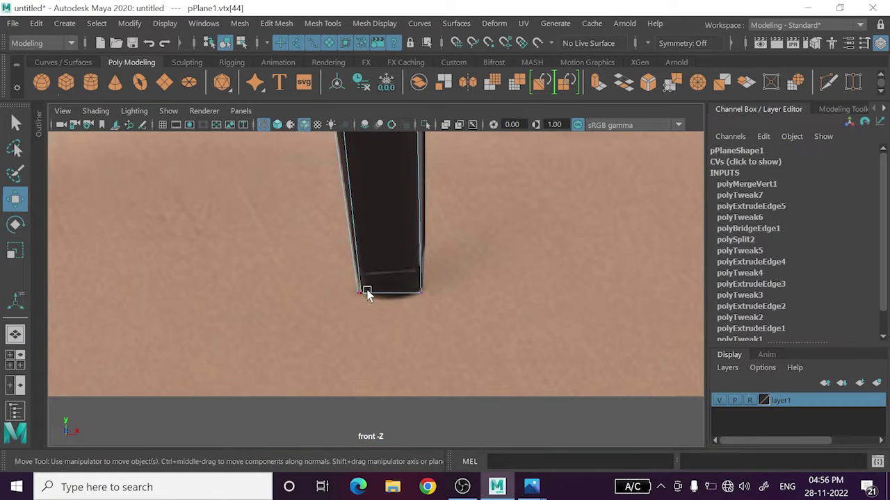
{"action": "left_click_drag", "start_coordinate": [373, 296], "coordinate": [401, 294]}
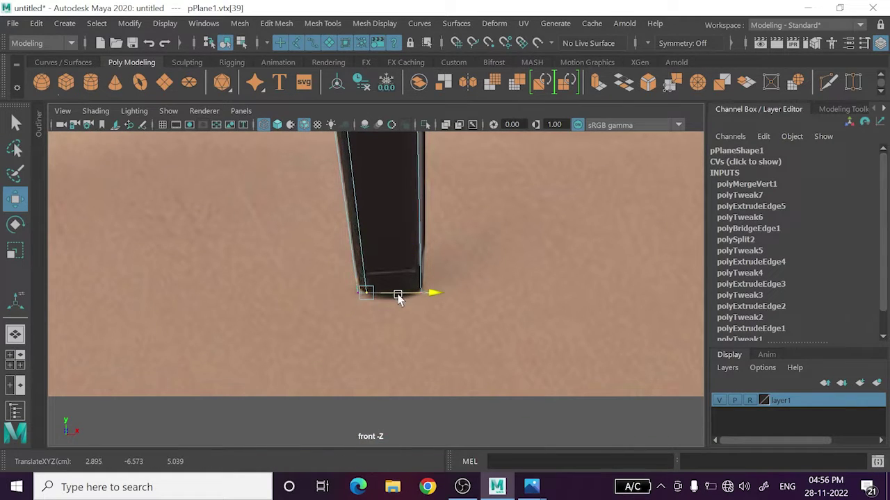
{"action": "scroll", "coordinate": [396, 297], "scroll_direction": "down", "scroll_amount": 3}
{"action": "scroll", "coordinate": [447, 265], "scroll_direction": "down", "scroll_amount": 2}
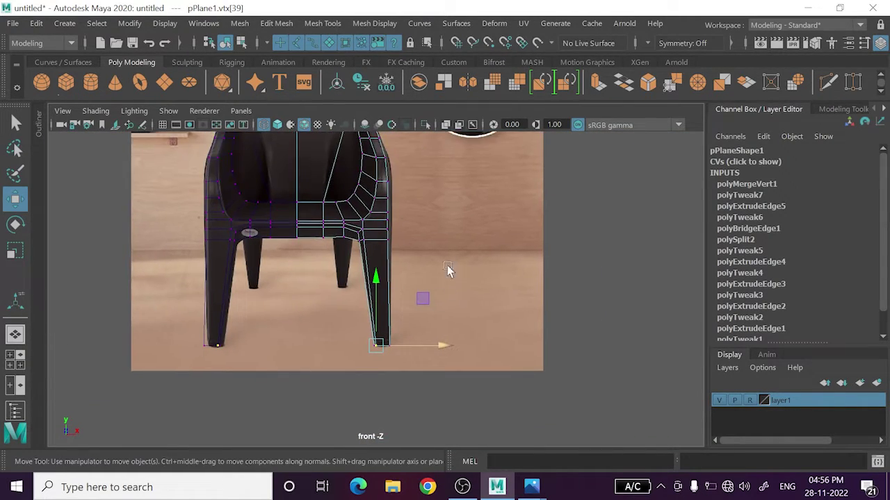
{"action": "key", "text": "space"}
{"action": "key", "text": "space"}
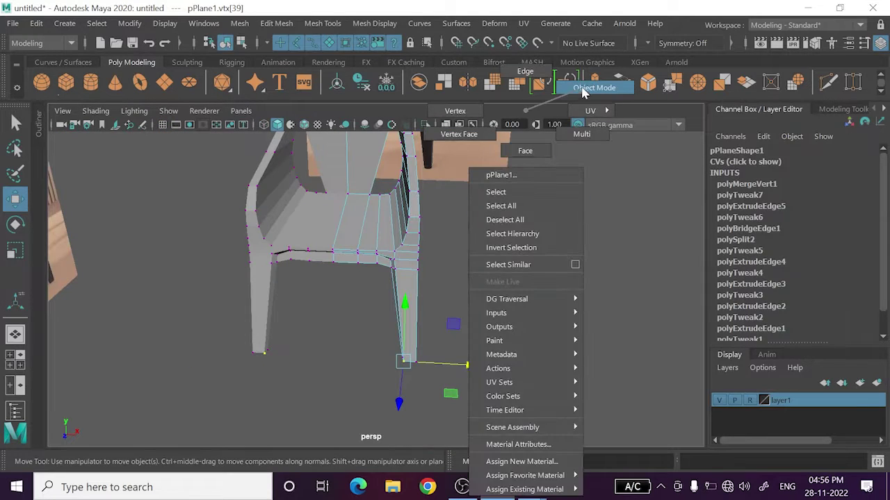
{"action": "right_click_drag", "start_coordinate": [526, 233], "coordinate": [577, 94]}
{"action": "mouse_move", "coordinate": [551, 290]}
{"action": "left_mouse_down", "text": "alt"}
{"action": "mouse_move", "coordinate": [438, 288]}
{"action": "mouse_move", "coordinate": [435, 241]}
{"action": "mouse_move", "coordinate": [486, 469]}
{"action": "left_mouse_up", "text": "alt"}
{"action": "scroll", "coordinate": [393, 294], "scroll_direction": "up", "scroll_amount": 2}
{"action": "scroll", "coordinate": [394, 292], "scroll_direction": "up", "scroll_amount": 2}
{"action": "left_click", "coordinate": [394, 292]}
{"action": "scroll", "coordinate": [437, 295], "scroll_direction": "up", "scroll_amount": 1}
{"action": "scroll", "coordinate": [436, 295], "scroll_direction": "down", "scroll_amount": 3}
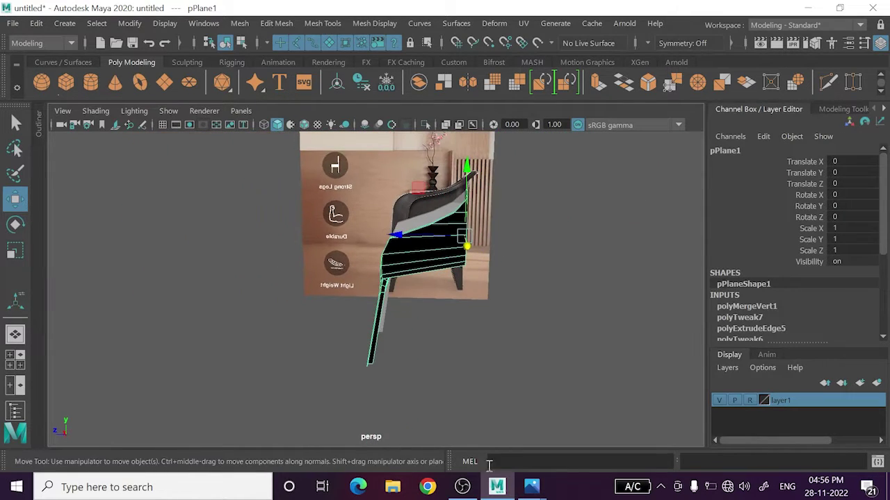
{"action": "left_click", "coordinate": [462, 490]}
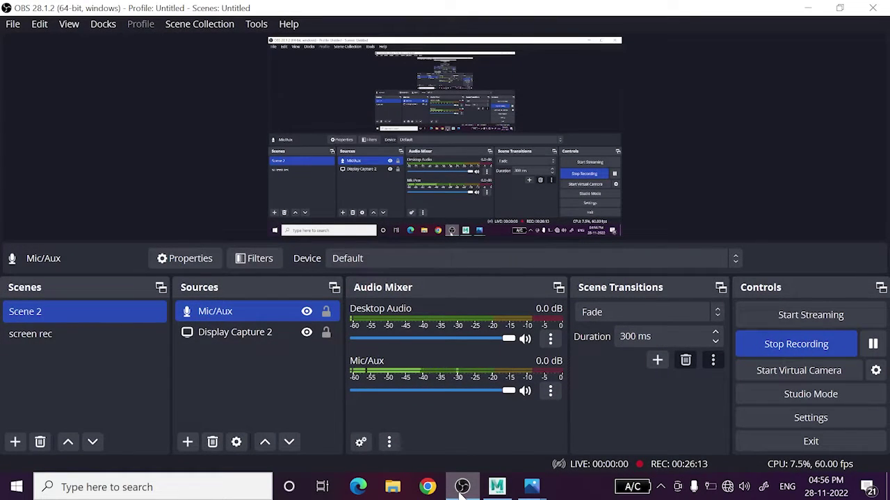
{"action": "left_click", "coordinate": [461, 490]}
{"action": "mouse_move", "coordinate": [508, 248]}
{"action": "left_mouse_down", "text": "alt"}
{"action": "mouse_move", "coordinate": [500, 361]}
{"action": "mouse_move", "coordinate": [487, 353]}
{"action": "left_mouse_up", "text": "alt"}
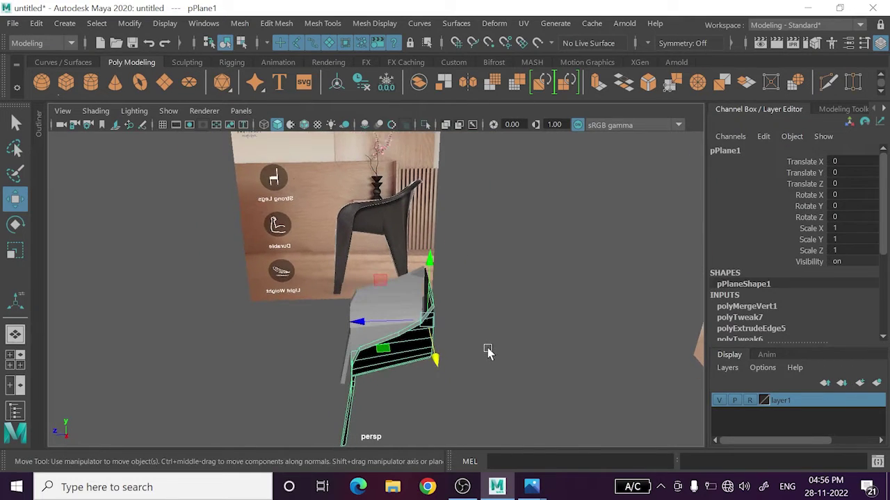
{"action": "key", "text": "space"}
{"action": "key", "text": "space"}
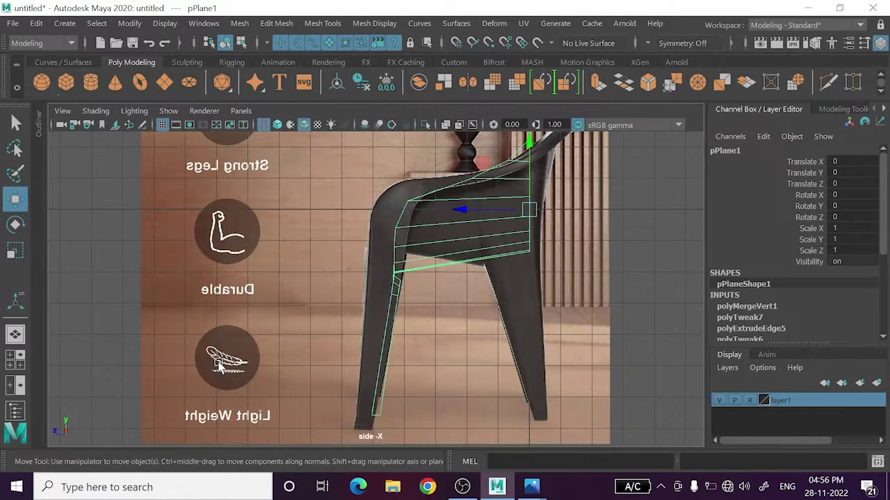
{"action": "key", "text": "space"}
{"action": "key", "text": "space"}
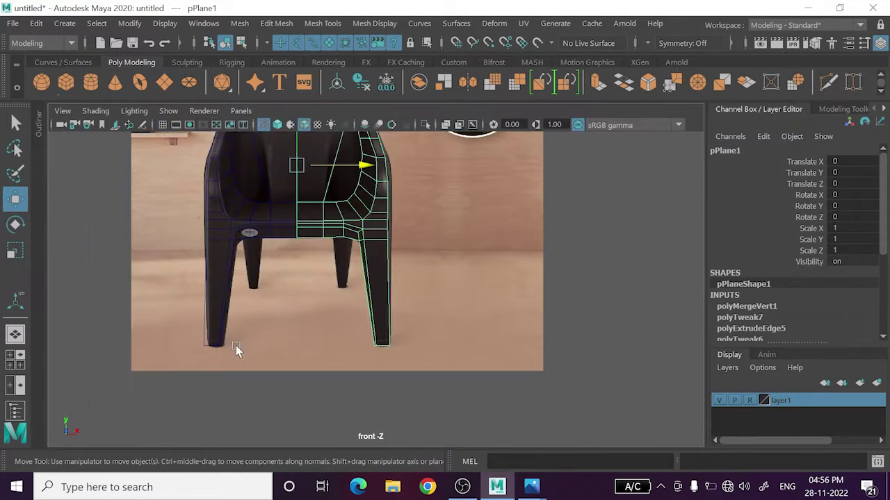
{"action": "scroll", "coordinate": [322, 337], "scroll_direction": "up", "scroll_amount": 3}
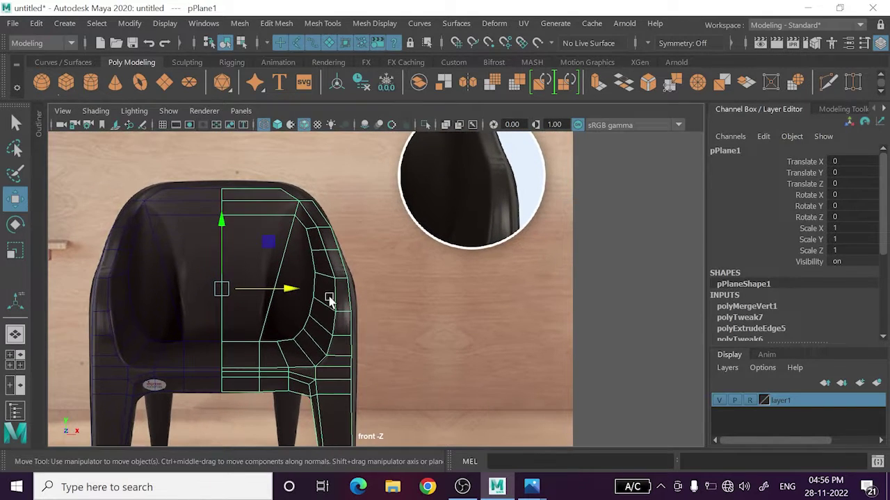
{"action": "right_click", "coordinate": [373, 169]}
{"action": "left_click", "coordinate": [420, 215]}
{"action": "key", "text": "space"}
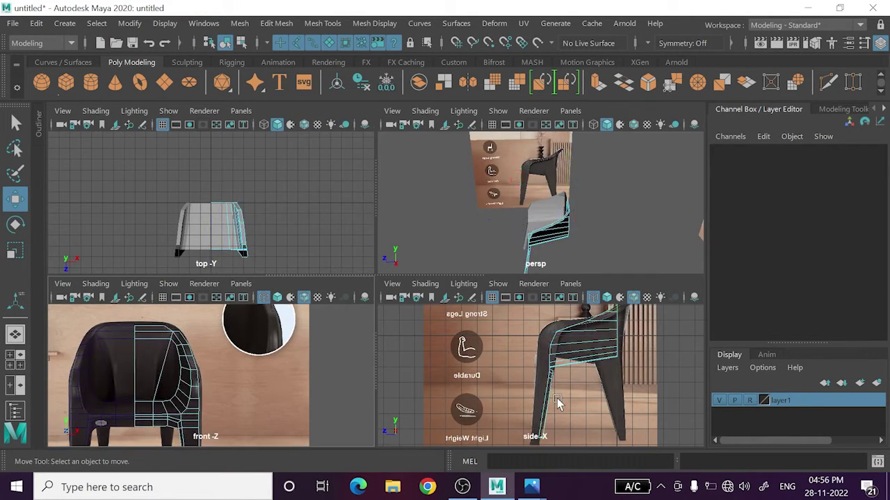
{"action": "key", "text": "space"}
{"action": "key", "text": "space"}
{"action": "key", "text": "space"}
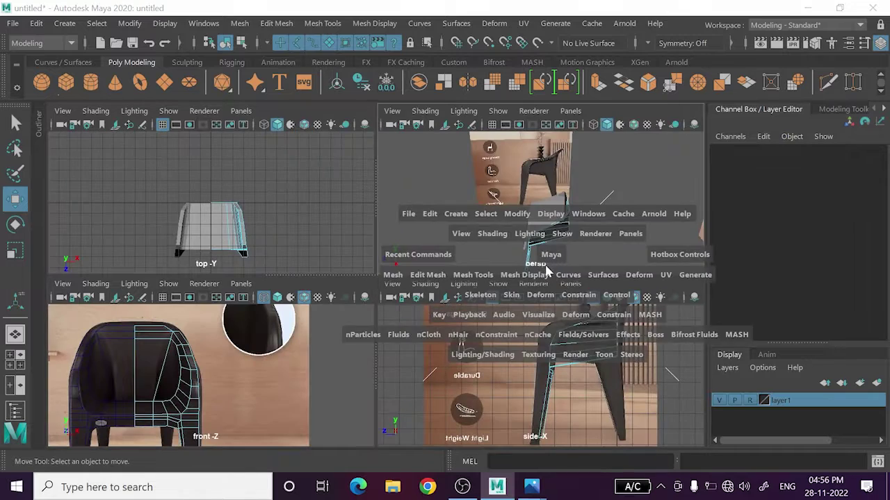
{"action": "key", "text": "space"}
{"action": "left_click_drag", "start_coordinate": [542, 245], "coordinate": [441, 353], "text": "alt"}
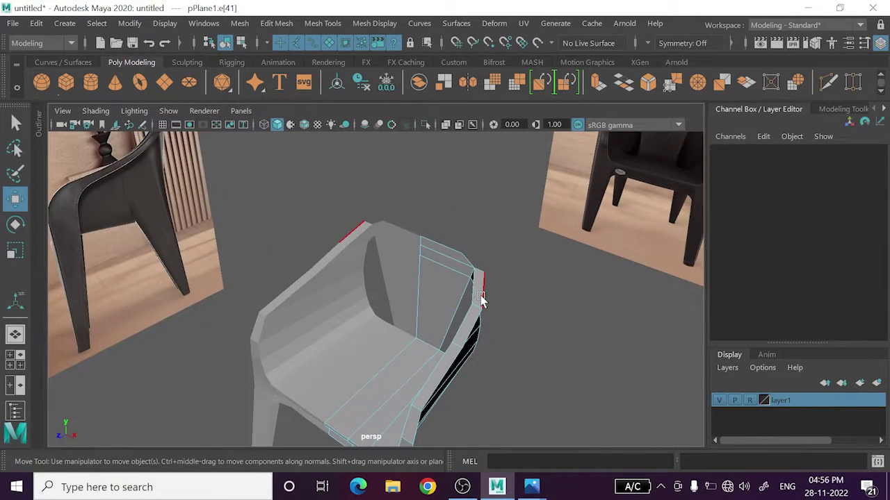
{"action": "left_click", "coordinate": [482, 301]}
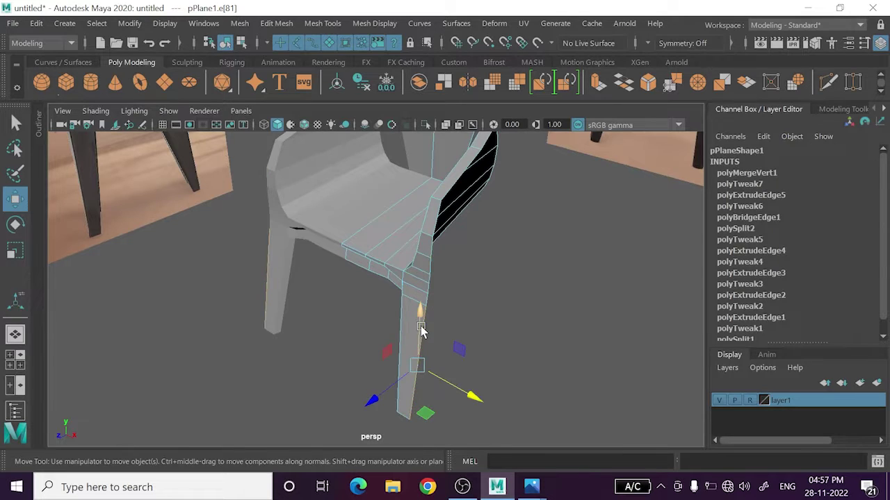
- Select the bottom edge of the chair's lower leg strip
{"action": "left_click_drag", "start_coordinate": [420, 330], "coordinate": [430, 276], "text": "alt"}
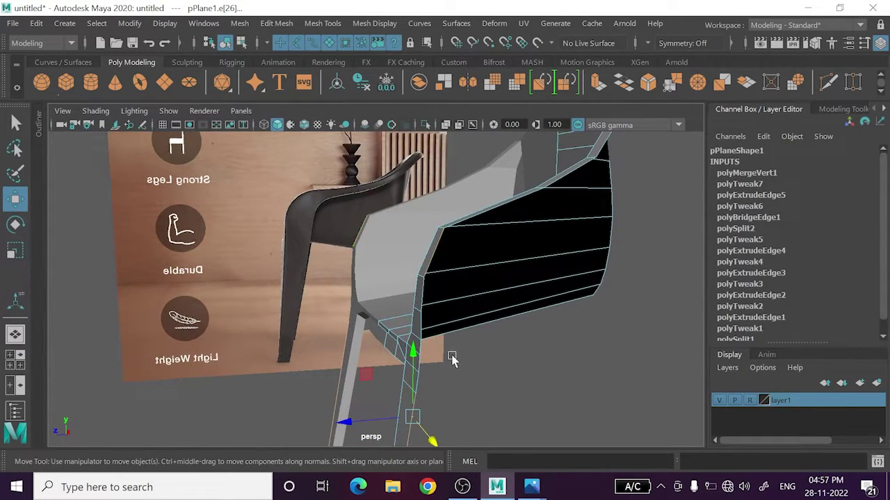
{"action": "left_click_drag", "start_coordinate": [451, 358], "coordinate": [551, 411], "text": "alt"}
{"action": "left_click", "coordinate": [552, 411]}
{"action": "left_click", "coordinate": [417, 405]}
{"action": "left_click_drag", "start_coordinate": [417, 405], "coordinate": [442, 261], "text": "alt"}
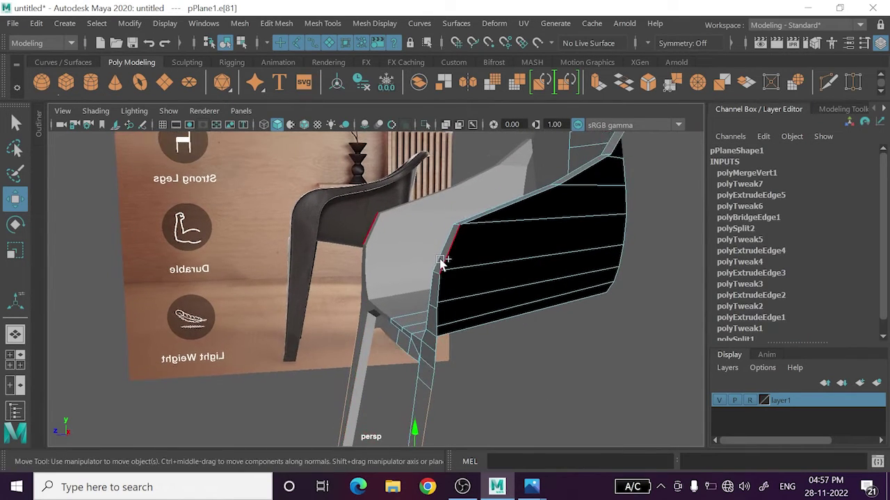
{"action": "key", "text": "ctrl+z"}
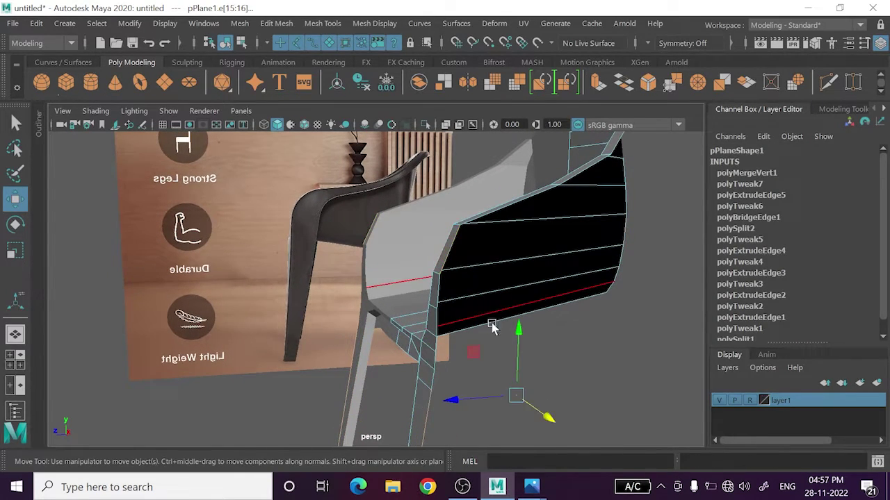
{"action": "left_click", "coordinate": [533, 425]}
{"action": "mouse_move", "coordinate": [533, 425]}
{"action": "left_mouse_down", "text": "alt"}
{"action": "mouse_move", "coordinate": [447, 383]}
{"action": "mouse_move", "coordinate": [449, 270]}
{"action": "left_mouse_up", "text": "alt"}
{"action": "left_click", "coordinate": [447, 383]}
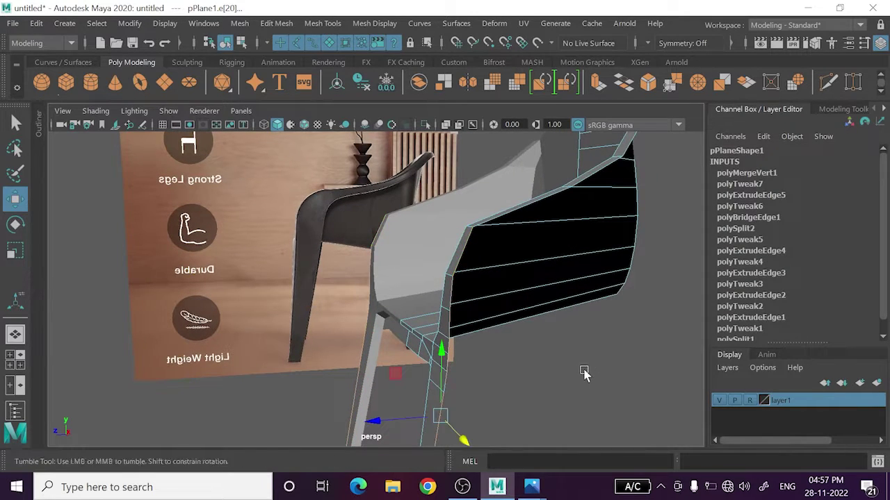
- Extrude the leg's bottom edge and push the new edge slightly outward along X
{"action": "left_click_drag", "start_coordinate": [581, 371], "coordinate": [566, 377], "text": "alt"}
{"action": "key", "text": "space"}
{"action": "key", "text": "space"}
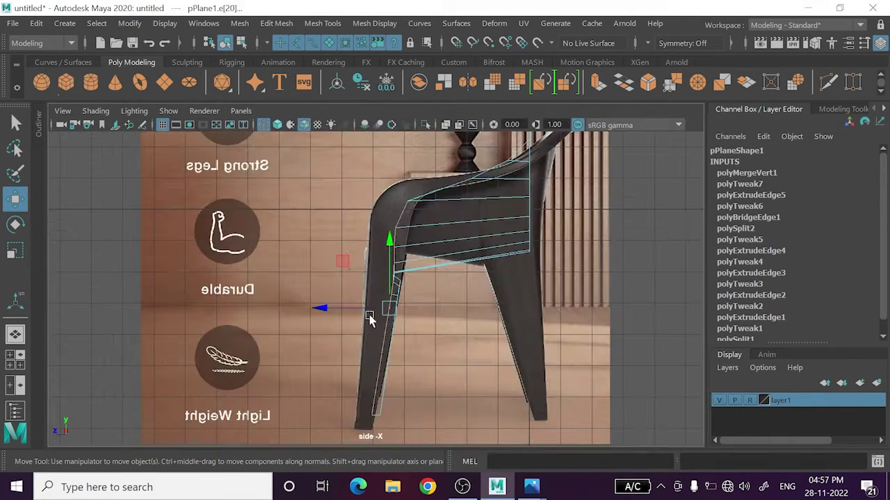
{"action": "scroll", "coordinate": [337, 283], "scroll_direction": "up", "scroll_amount": 1}
{"action": "scroll", "coordinate": [334, 279], "scroll_direction": "up", "scroll_amount": 3}
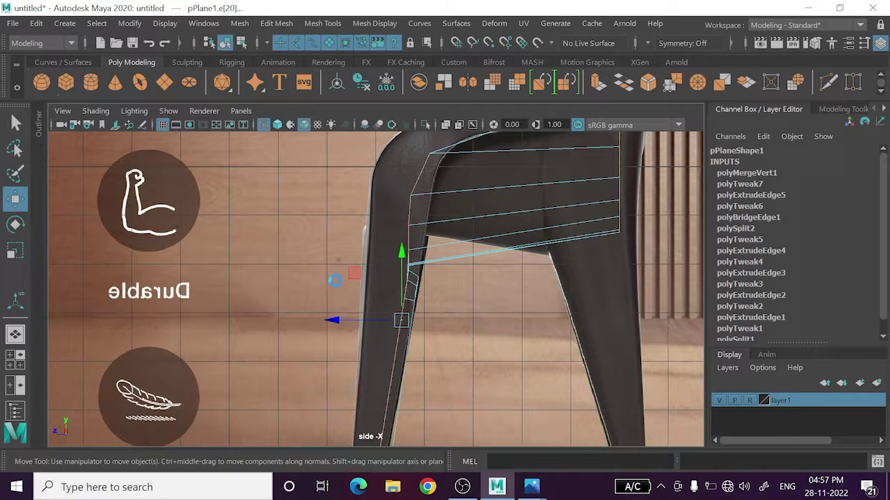
{"action": "key", "text": "ctrl+e"}
{"action": "left_click_drag", "start_coordinate": [365, 323], "coordinate": [374, 328]}
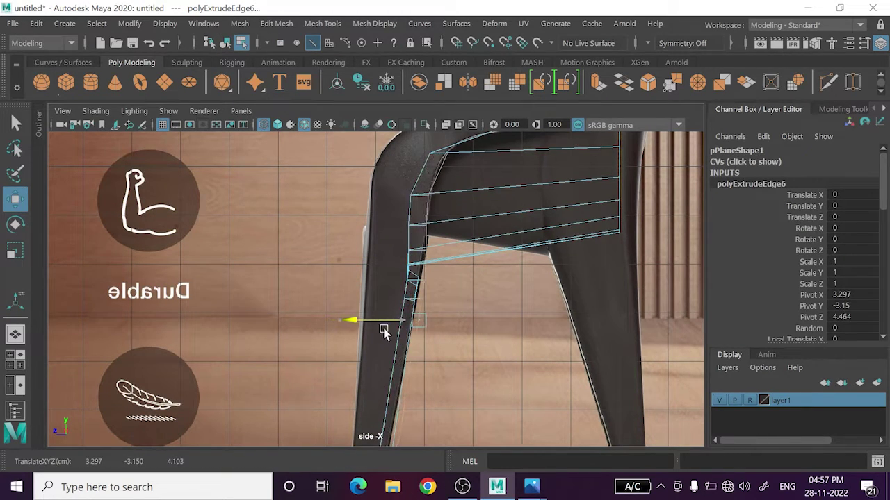
{"action": "scroll", "coordinate": [388, 334], "scroll_direction": "down", "scroll_amount": 3}
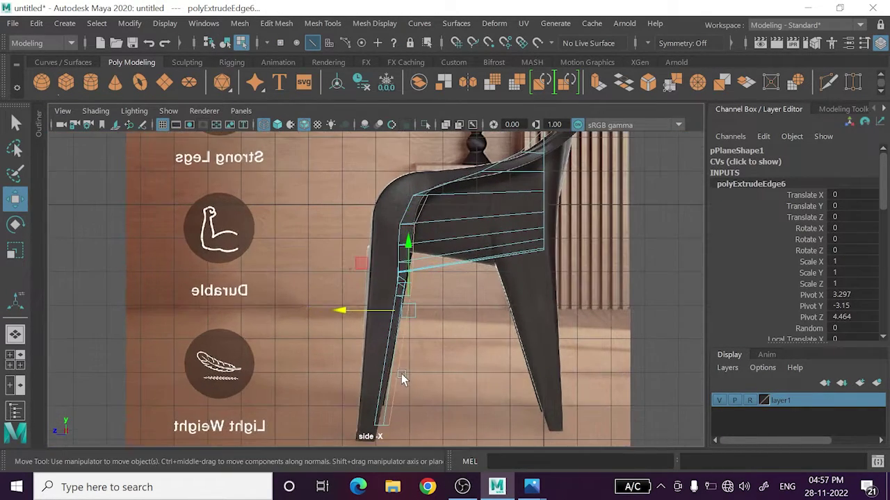
- Return to the full perspective view, deselect the mesh, and orbit to see chair and image planes sideways
{"action": "key", "text": "space"}
{"action": "key", "text": "space"}
{"action": "mouse_move", "coordinate": [534, 244]}
{"action": "left_mouse_down", "text": "alt"}
{"action": "mouse_move", "coordinate": [433, 357]}
{"action": "mouse_move", "coordinate": [448, 341]}
{"action": "left_mouse_up", "text": "alt"}
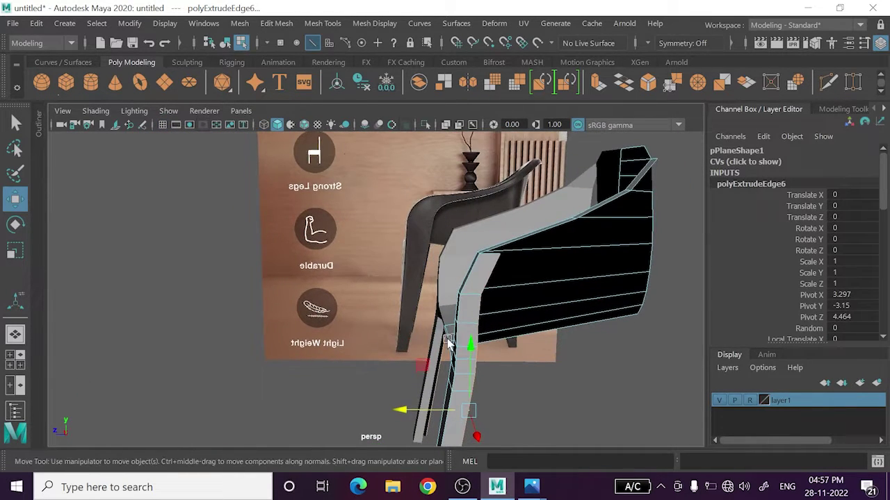
{"action": "left_click", "coordinate": [391, 270]}
{"action": "scroll", "coordinate": [254, 248], "scroll_direction": "down", "scroll_amount": 5}
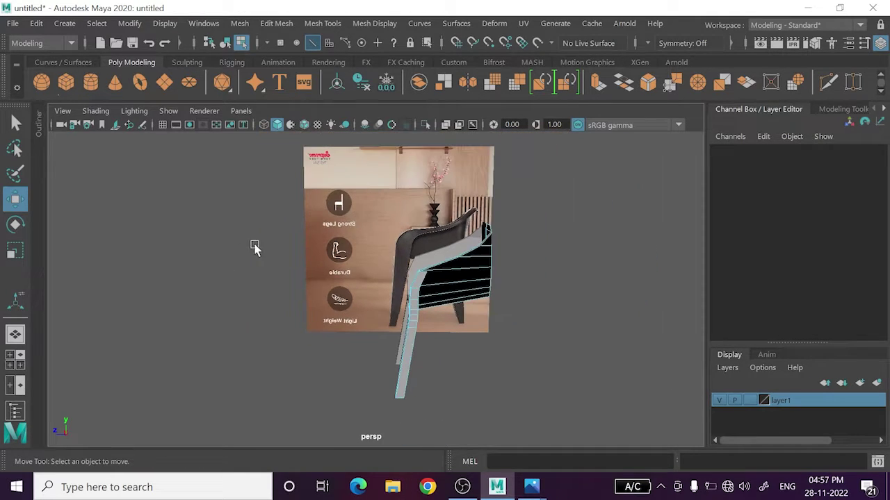
{"action": "right_click_drag", "start_coordinate": [385, 217], "coordinate": [543, 214]}
{"action": "left_click_drag", "start_coordinate": [369, 179], "coordinate": [255, 306], "text": "alt"}
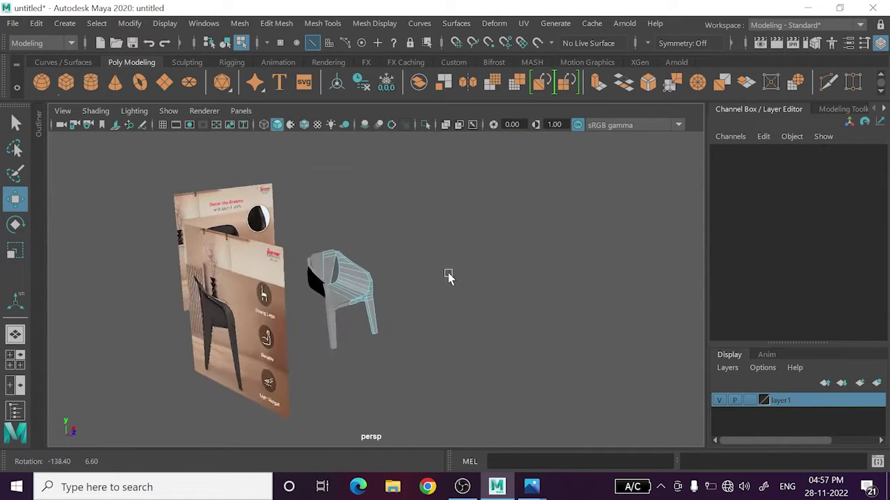
- Move imagePlane2 back along Z to Translate Z 13.983, then select pPlane1
{"action": "right_click_drag", "start_coordinate": [423, 125], "coordinate": [490, 88]}
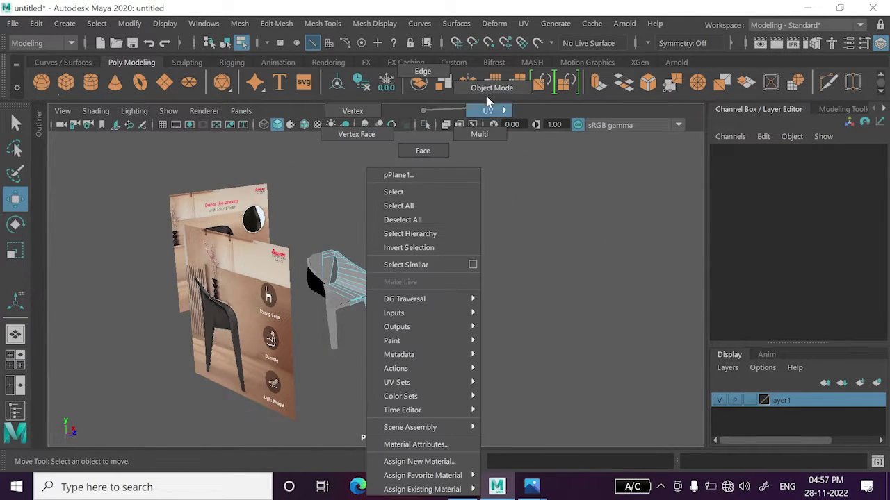
{"action": "left_click", "coordinate": [269, 334]}
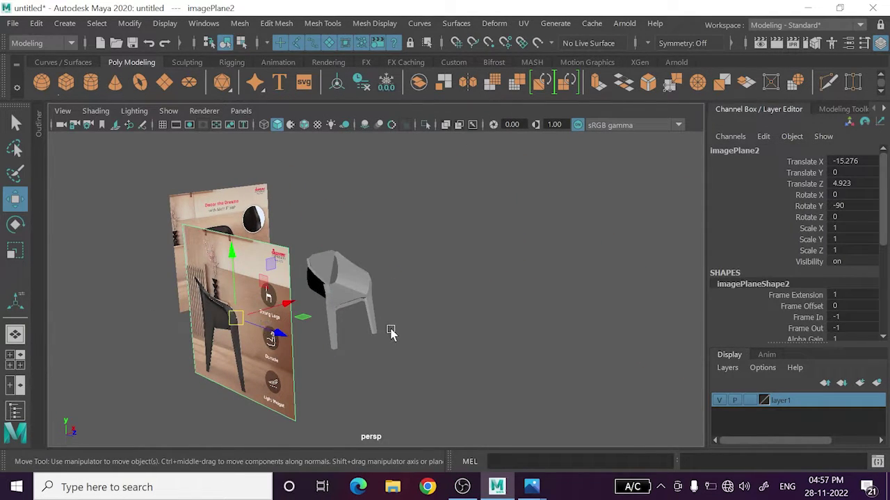
{"action": "left_click_drag", "start_coordinate": [390, 333], "coordinate": [299, 338], "text": "alt"}
{"action": "scroll", "coordinate": [312, 350], "scroll_direction": "up", "scroll_amount": 5}
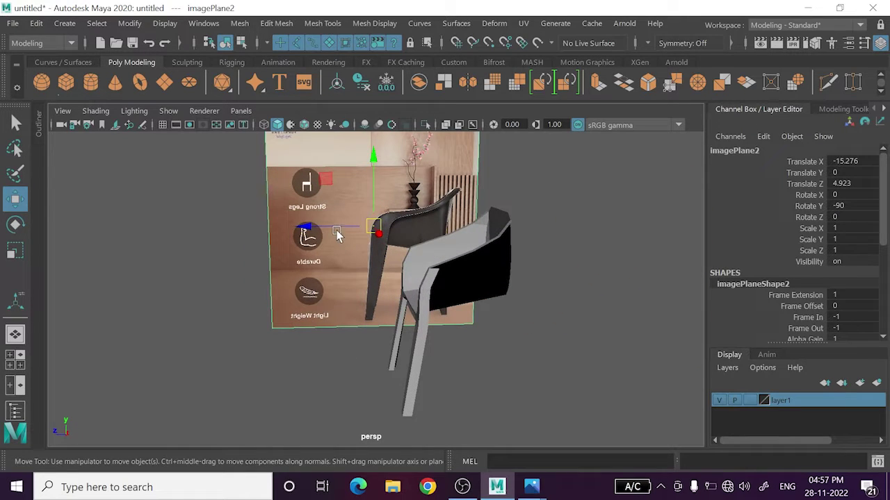
{"action": "left_click_drag", "start_coordinate": [338, 236], "coordinate": [213, 252]}
{"action": "scroll", "coordinate": [377, 327], "scroll_direction": "up", "scroll_amount": 4}
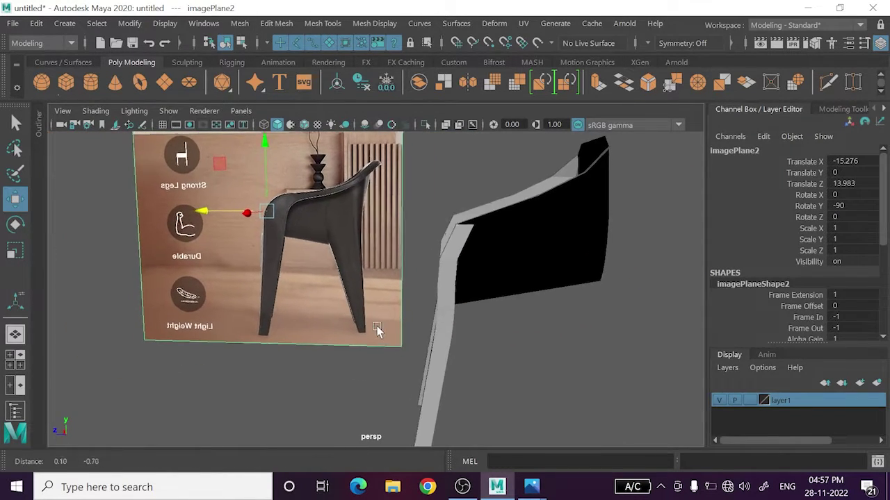
{"action": "left_click", "coordinate": [439, 331]}
{"action": "scroll", "coordinate": [443, 303], "scroll_direction": "up", "scroll_amount": 3}
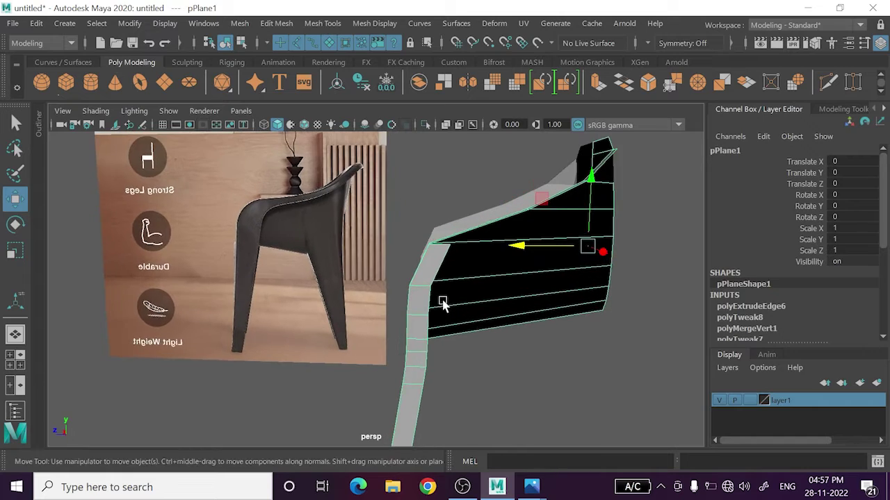
- In vertex mode, trial-move the leg's bottom vertex along X, then undo it
{"action": "left_click_drag", "start_coordinate": [433, 297], "coordinate": [421, 207], "text": "alt"}
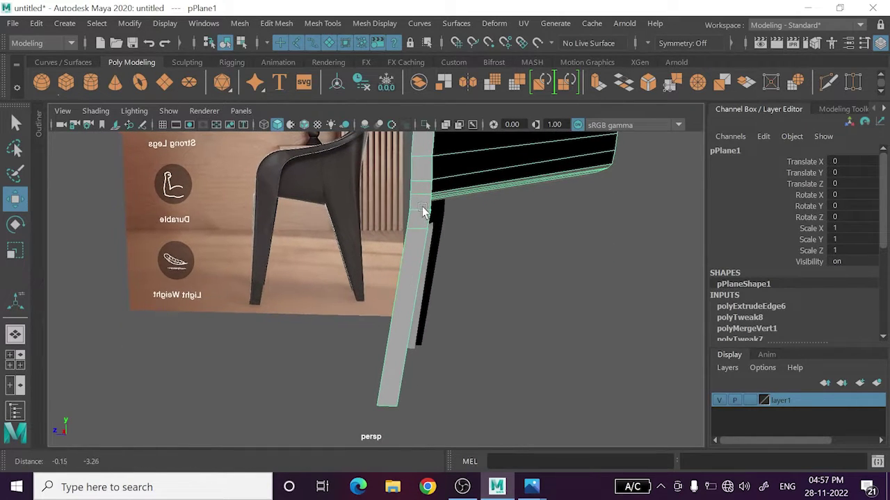
{"action": "left_click_drag", "start_coordinate": [410, 341], "coordinate": [397, 343], "text": "alt"}
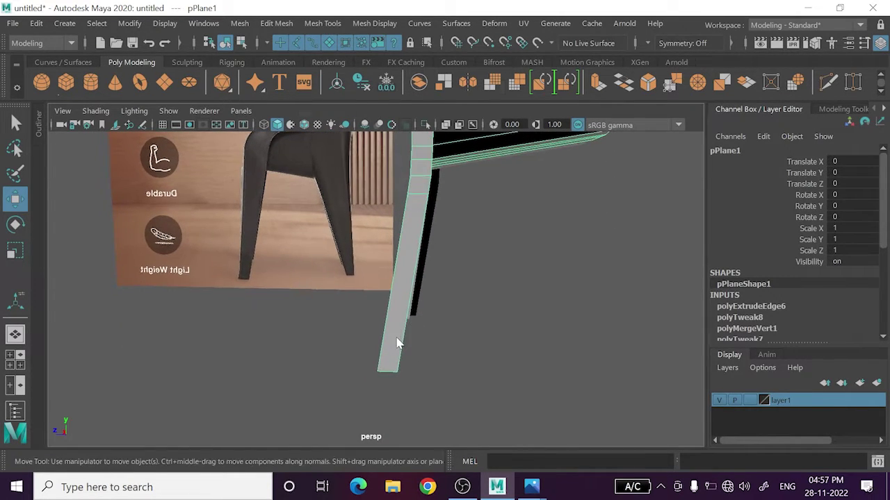
{"action": "right_click_drag", "start_coordinate": [397, 342], "coordinate": [385, 381]}
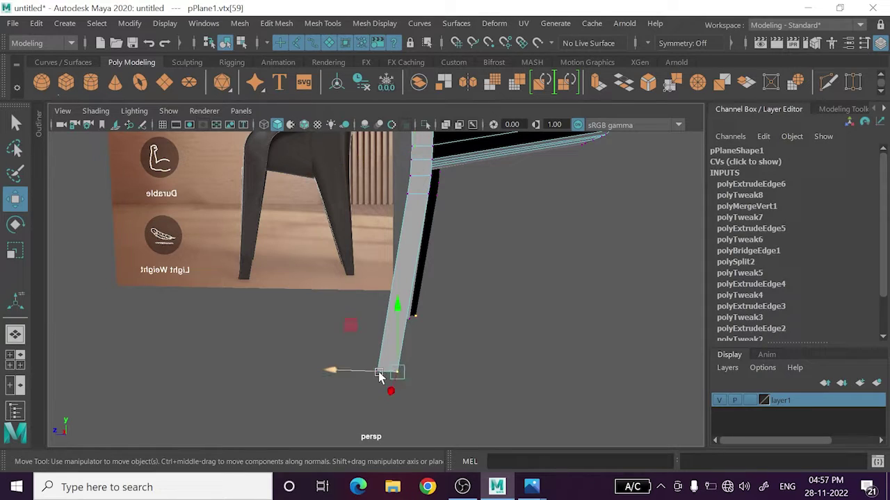
{"action": "left_click_drag", "start_coordinate": [380, 376], "coordinate": [370, 374]}
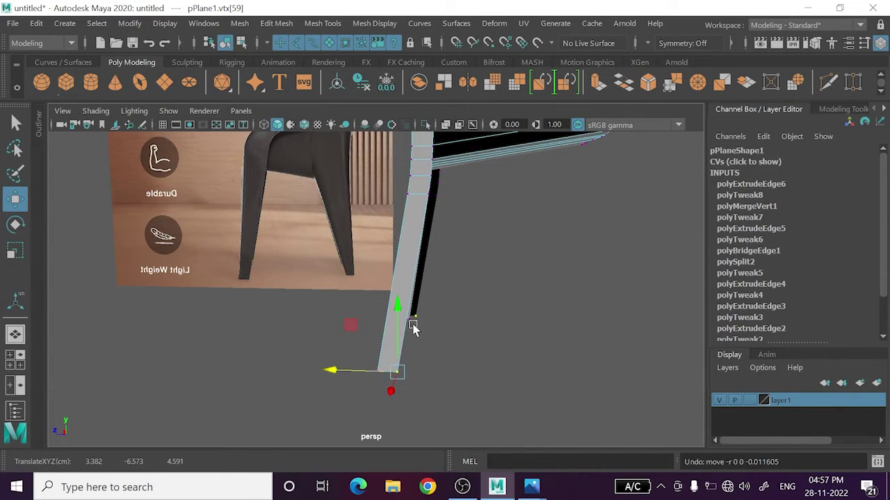
{"action": "mouse_move", "coordinate": [411, 328]}
{"action": "right_mouse_down", "text": "alt"}
{"action": "mouse_move", "coordinate": [407, 367]}
{"action": "mouse_move", "coordinate": [407, 308]}
{"action": "right_mouse_up", "text": "alt"}
{"action": "mouse_move", "coordinate": [407, 308]}
{"action": "left_mouse_down", "text": "alt"}
{"action": "mouse_move", "coordinate": [403, 318]}
{"action": "mouse_move", "coordinate": [401, 278]}
{"action": "left_mouse_up", "text": "alt"}
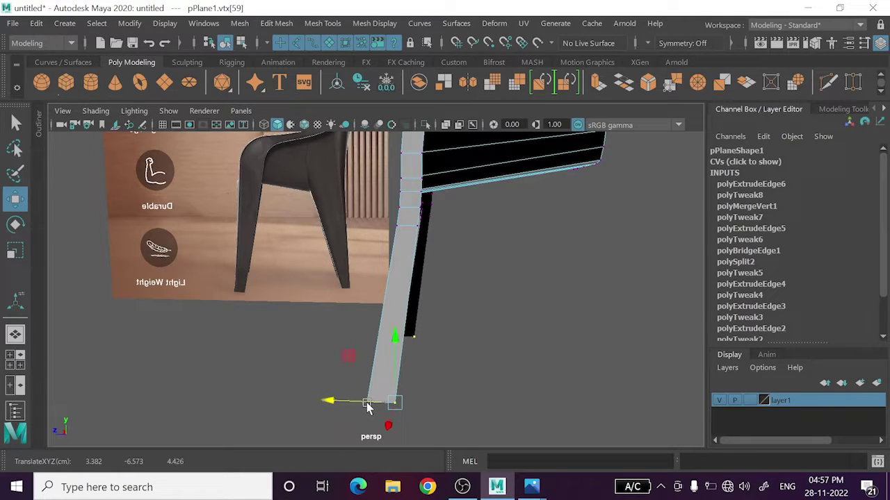
{"action": "key", "text": "ctrl+z"}
{"action": "right_click_drag", "start_coordinate": [403, 308], "coordinate": [410, 326], "text": "alt"}
{"action": "mouse_move", "coordinate": [410, 327]}
{"action": "left_mouse_down", "text": "alt"}
{"action": "mouse_move", "coordinate": [368, 382]}
{"action": "mouse_move", "coordinate": [412, 277]}
{"action": "left_mouse_up", "text": "alt"}
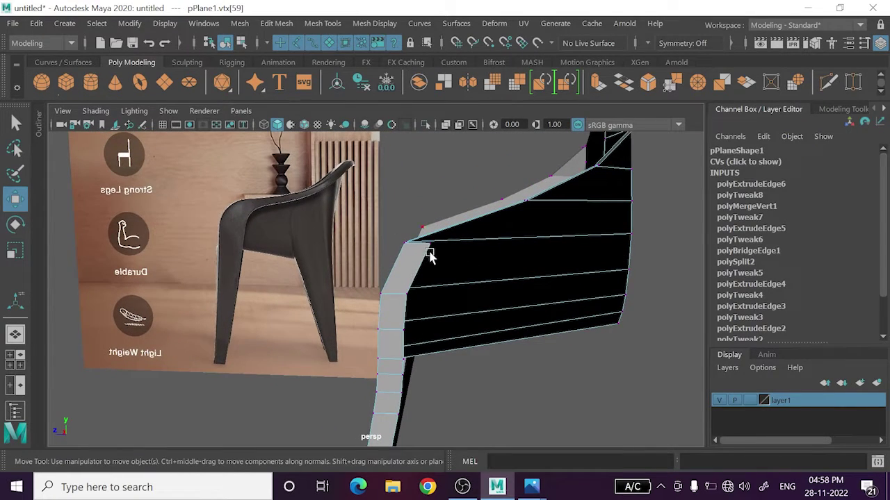
- Shift the seat-corner vertex and the next three leg vertices along X to match the reference
{"action": "left_click_drag", "start_coordinate": [395, 246], "coordinate": [409, 254]}
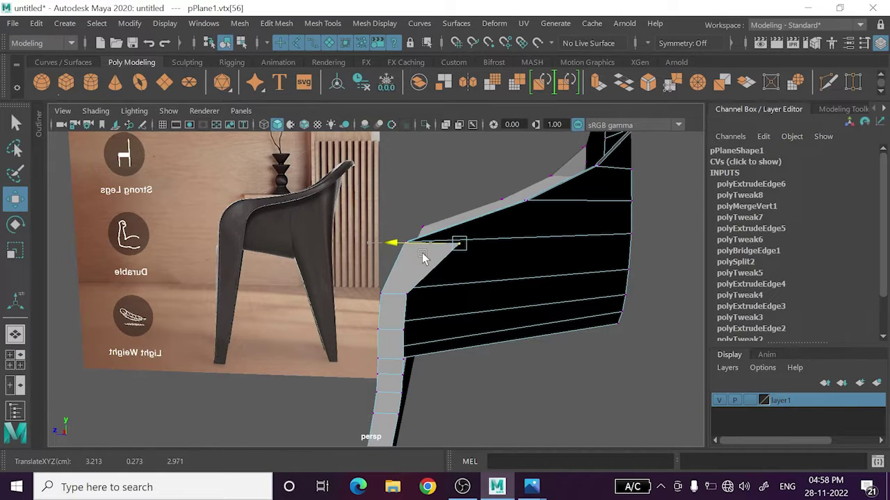
{"action": "left_click", "coordinate": [402, 295]}
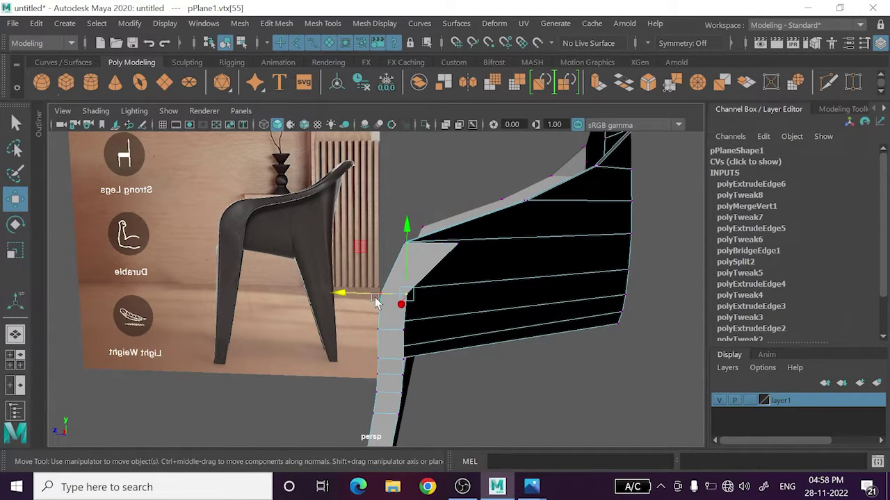
{"action": "left_click_drag", "start_coordinate": [373, 298], "coordinate": [411, 311]}
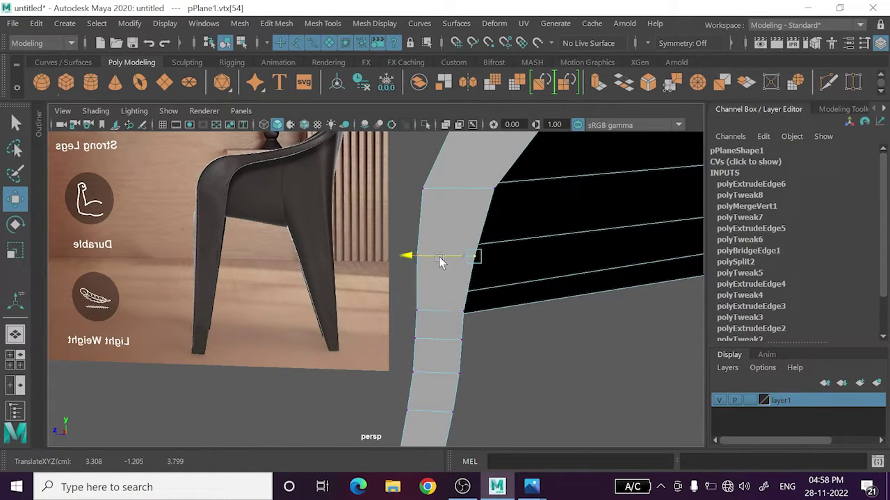
{"action": "mouse_move", "coordinate": [476, 256]}
{"action": "left_mouse_down", "text": "alt"}
{"action": "mouse_move", "coordinate": [475, 272]}
{"action": "mouse_move", "coordinate": [432, 263]}
{"action": "left_mouse_up", "text": "alt"}
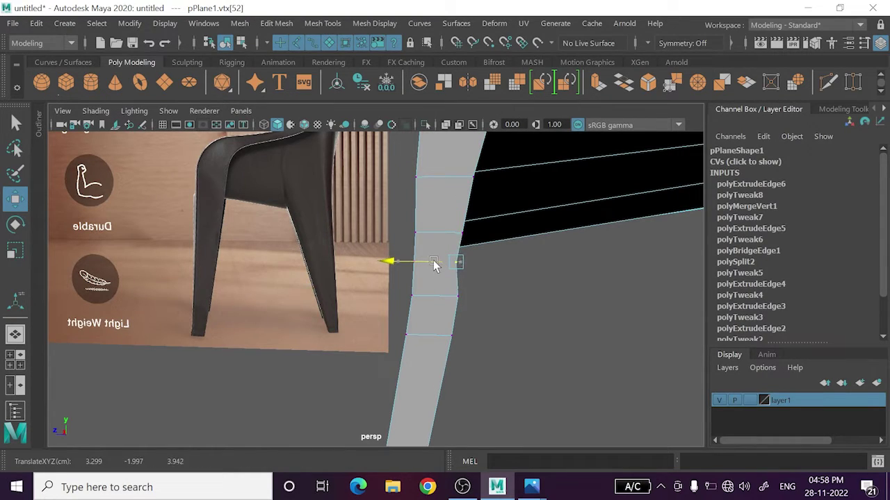
{"action": "left_click", "coordinate": [458, 300]}
{"action": "left_click_drag", "start_coordinate": [424, 297], "coordinate": [419, 295]}
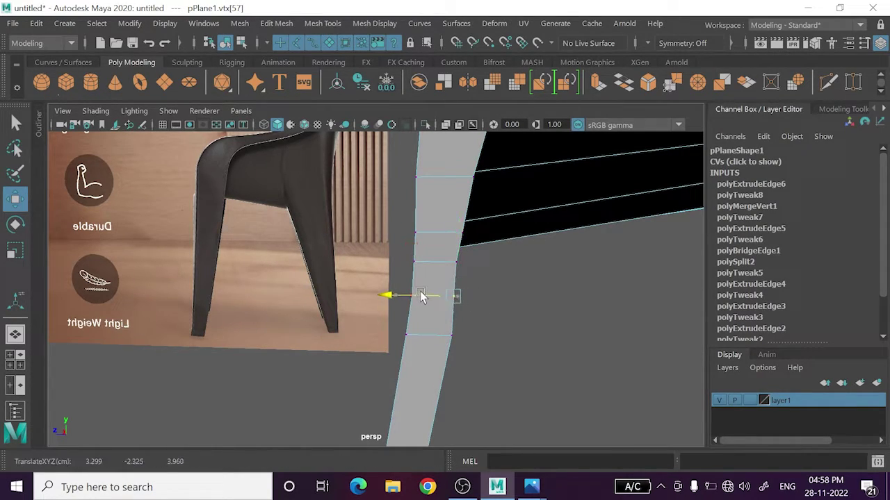
{"action": "left_click", "coordinate": [450, 335]}
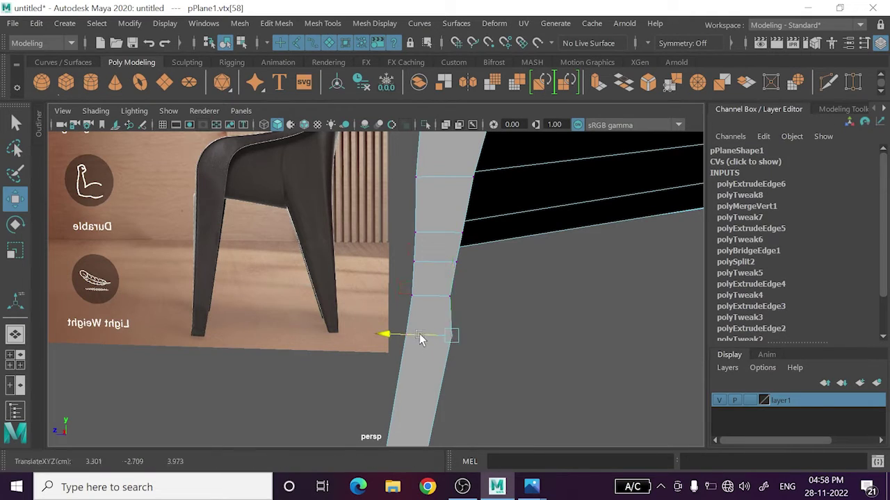
{"action": "left_click_drag", "start_coordinate": [419, 335], "coordinate": [413, 334]}
- Nudge the leg's bottom vertex along X from a new angle
{"action": "left_click", "coordinate": [559, 346]}
{"action": "left_click_drag", "start_coordinate": [559, 345], "coordinate": [477, 349], "text": "alt"}
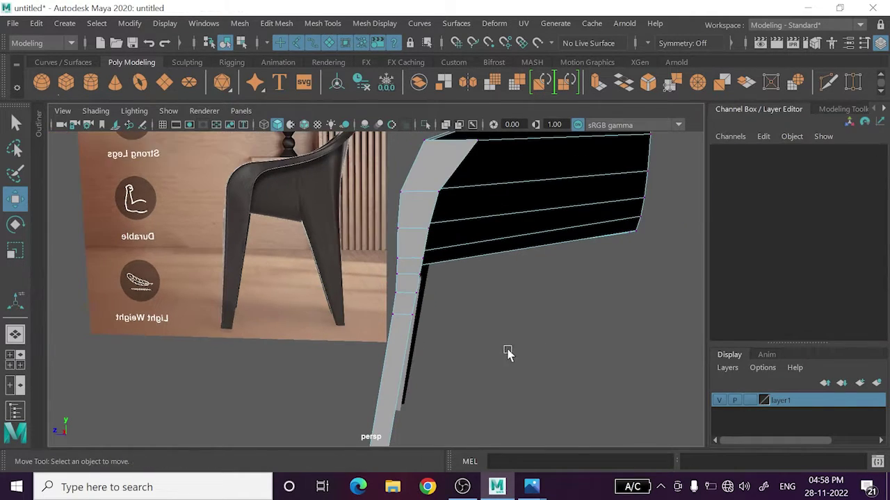
{"action": "middle_click_drag", "start_coordinate": [476, 348], "coordinate": [435, 369], "text": "alt"}
{"action": "left_click_drag", "start_coordinate": [435, 370], "coordinate": [454, 356], "text": "alt"}
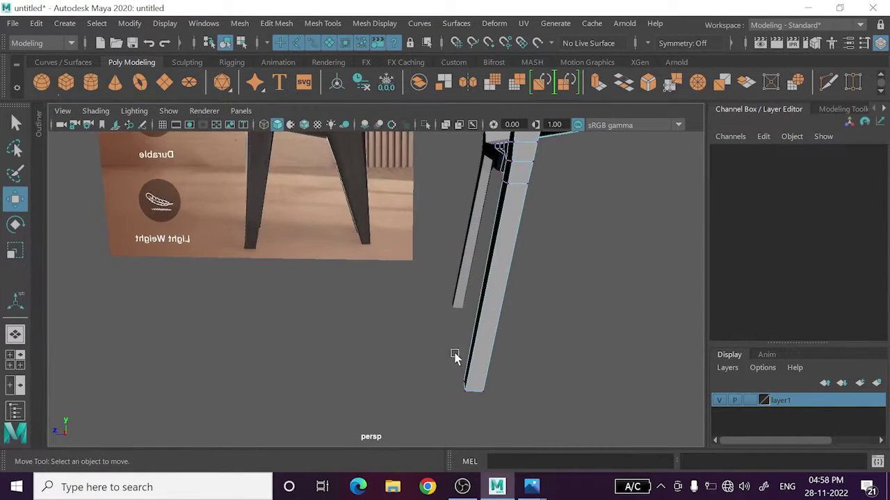
{"action": "left_click", "coordinate": [485, 396]}
{"action": "left_click_drag", "start_coordinate": [441, 391], "coordinate": [437, 389]}
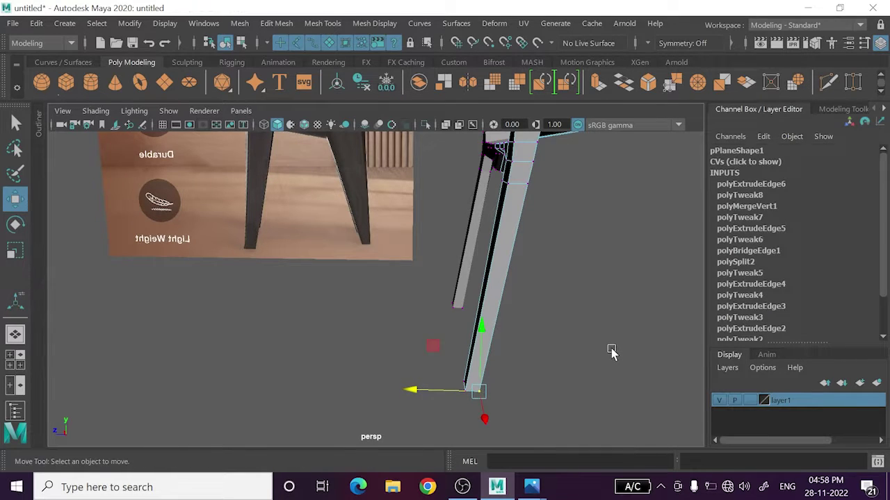
- Move the leg-to-seat corner vertex and the vertex below it along X to smooth the bend
{"action": "left_click", "coordinate": [611, 351]}
{"action": "mouse_move", "coordinate": [612, 352]}
{"action": "left_mouse_down", "text": "alt"}
{"action": "mouse_move", "coordinate": [581, 347]}
{"action": "mouse_move", "coordinate": [558, 369]}
{"action": "mouse_move", "coordinate": [522, 327]}
{"action": "left_mouse_up", "text": "alt"}
{"action": "scroll", "coordinate": [492, 343], "scroll_direction": "up", "scroll_amount": 3}
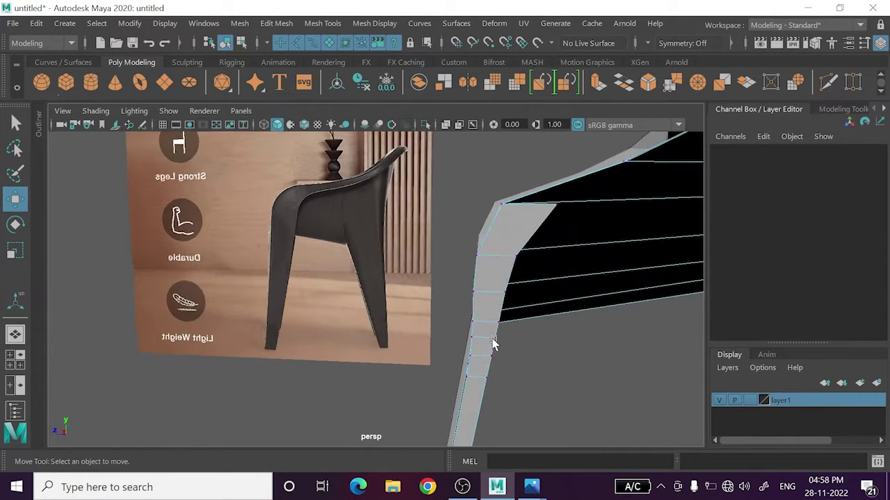
{"action": "left_click", "coordinate": [556, 210]}
{"action": "left_click_drag", "start_coordinate": [556, 209], "coordinate": [535, 210]}
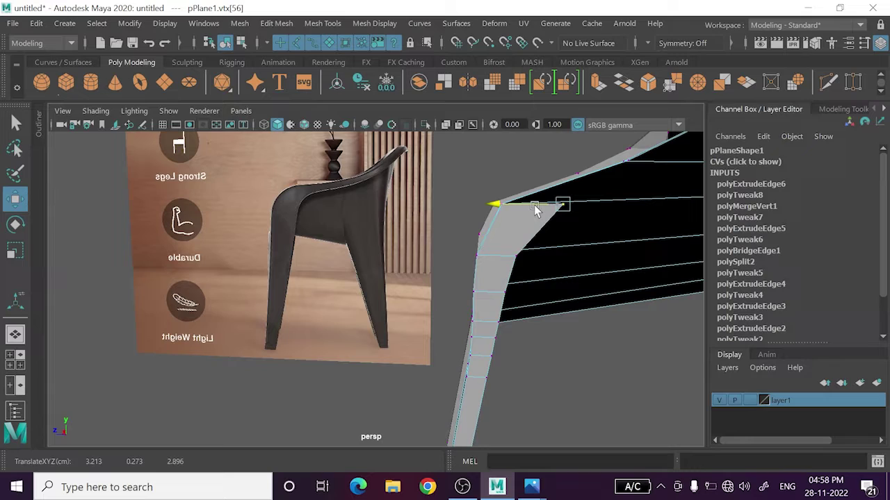
{"action": "left_click", "coordinate": [515, 260]}
{"action": "left_click_drag", "start_coordinate": [504, 260], "coordinate": [514, 269]}
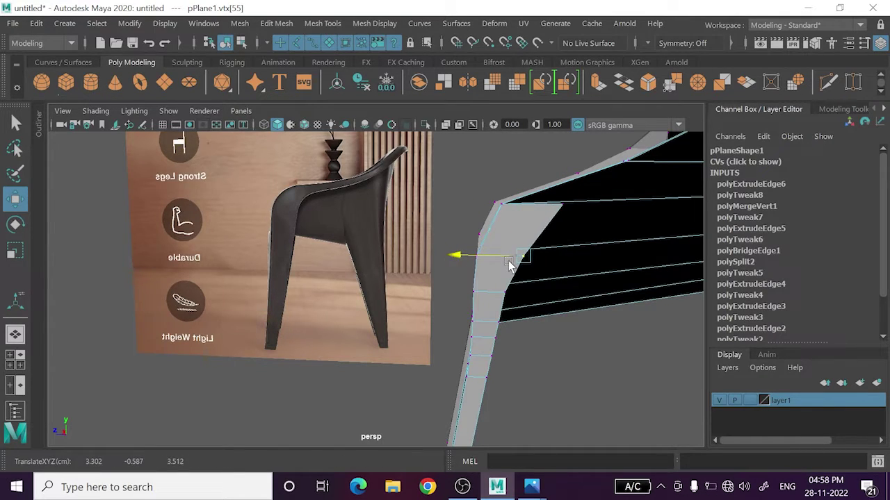
- Pull a lower leg-strip vertex left toward the reference, then show the four-view layout
{"action": "mouse_move", "coordinate": [521, 316]}
{"action": "left_mouse_down", "text": "alt"}
{"action": "mouse_move", "coordinate": [494, 298]}
{"action": "mouse_move", "coordinate": [507, 338]}
{"action": "left_mouse_up", "text": "alt"}
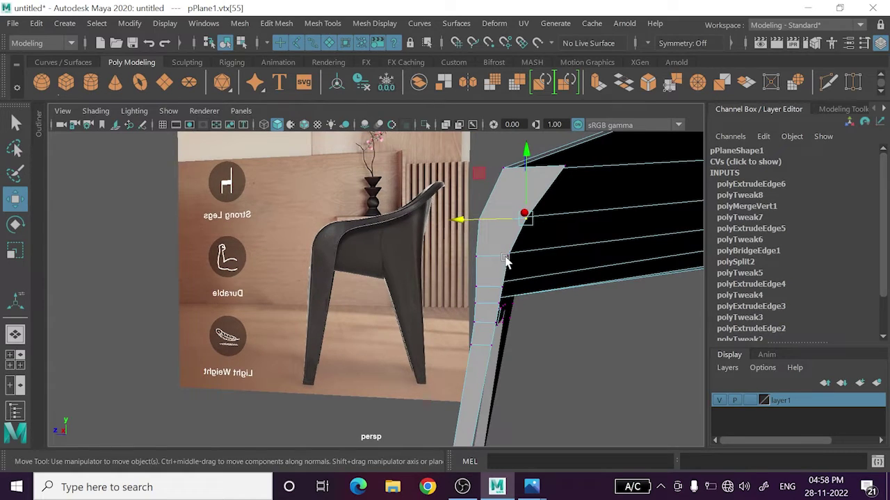
{"action": "left_click", "coordinate": [589, 356]}
{"action": "mouse_move", "coordinate": [589, 356]}
{"action": "left_mouse_down", "text": "alt"}
{"action": "mouse_move", "coordinate": [547, 354]}
{"action": "mouse_move", "coordinate": [534, 364]}
{"action": "mouse_move", "coordinate": [523, 329]}
{"action": "left_mouse_up", "text": "alt"}
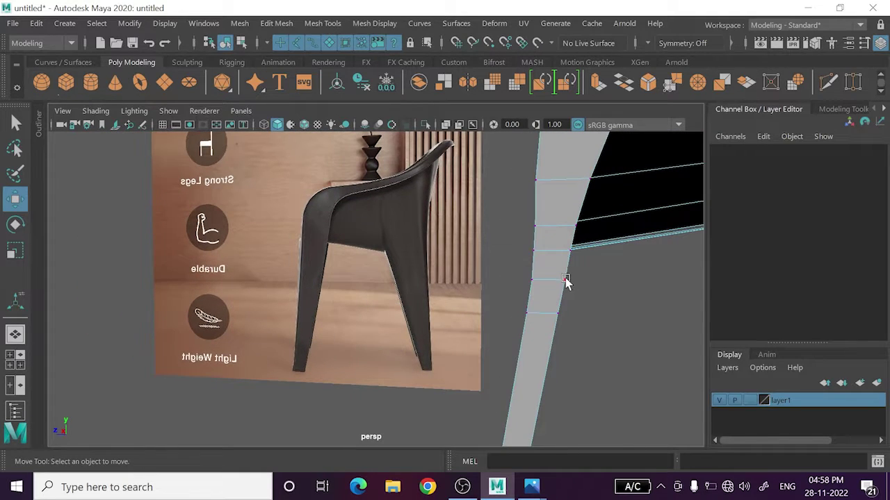
{"action": "left_click", "coordinate": [566, 280]}
{"action": "left_click", "coordinate": [553, 313]}
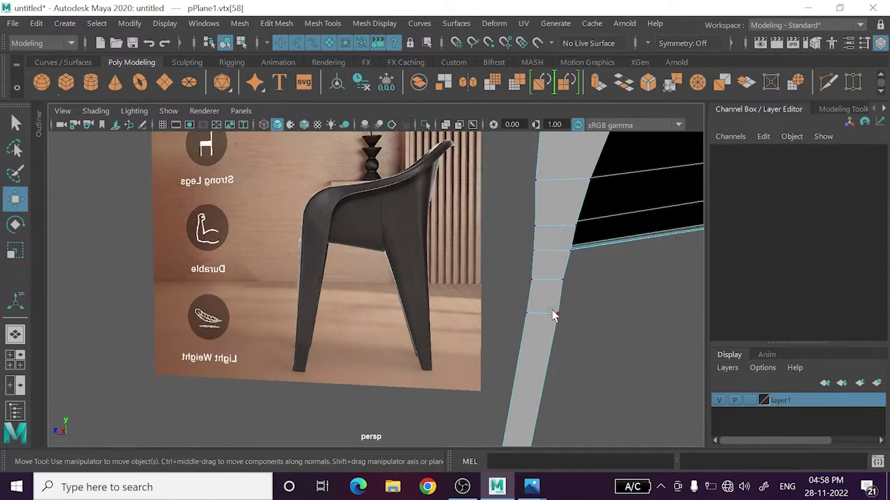
{"action": "mouse_move", "coordinate": [554, 314]}
{"action": "left_mouse_down"}
{"action": "mouse_move", "coordinate": [535, 316]}
{"action": "mouse_move", "coordinate": [564, 294]}
{"action": "left_mouse_up"}
{"action": "left_click", "coordinate": [584, 328]}
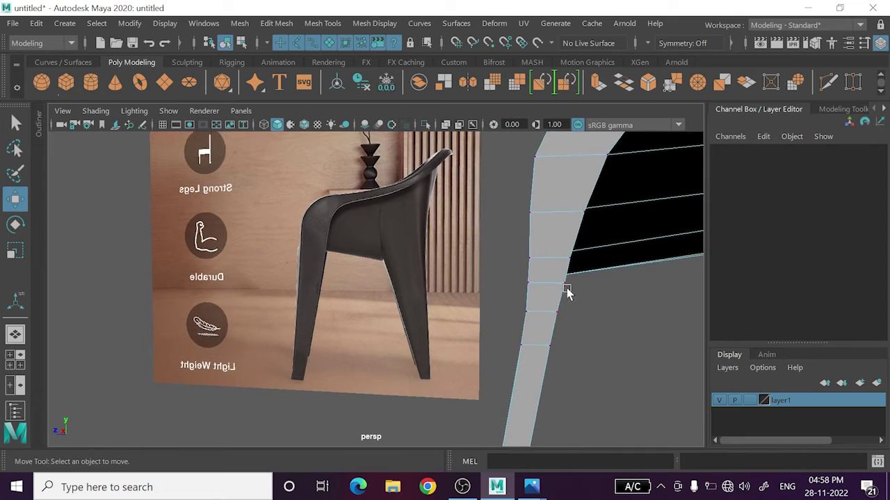
{"action": "left_click", "coordinate": [549, 285]}
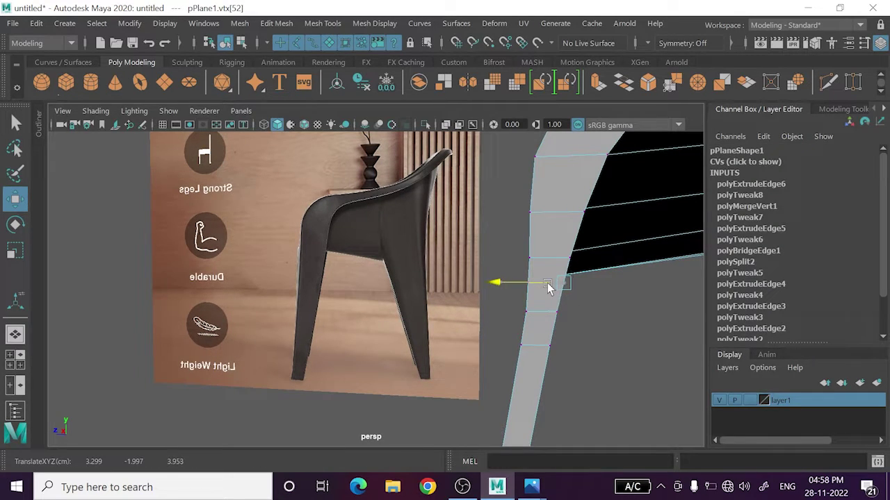
{"action": "left_click", "coordinate": [631, 337]}
{"action": "mouse_move", "coordinate": [631, 337]}
{"action": "left_mouse_down", "text": "alt"}
{"action": "mouse_move", "coordinate": [586, 338]}
{"action": "mouse_move", "coordinate": [630, 383]}
{"action": "mouse_move", "coordinate": [655, 381]}
{"action": "mouse_move", "coordinate": [674, 357]}
{"action": "left_mouse_up", "text": "alt"}
{"action": "key", "text": "space"}
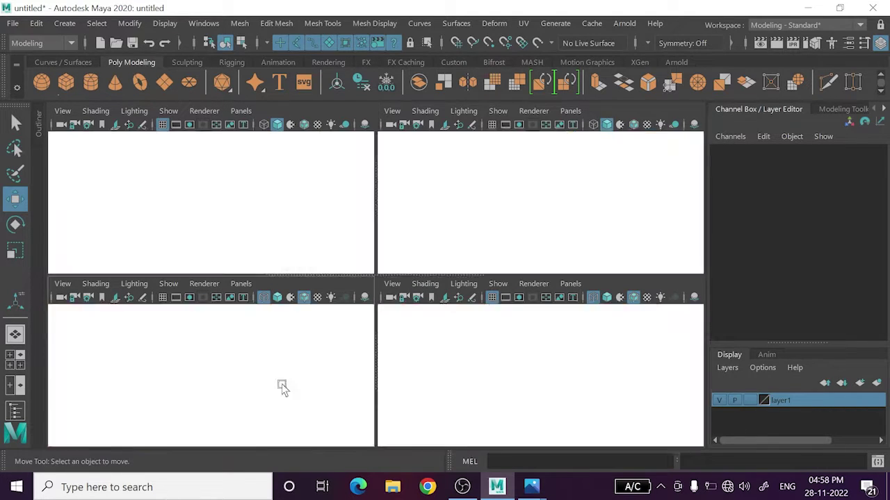
- Check the front and perspective views, then reselect the chair mesh in object mode
{"action": "key", "text": "space"}
{"action": "mouse_move", "coordinate": [423, 335]}
{"action": "middle_mouse_down", "text": "alt"}
{"action": "mouse_move", "coordinate": [465, 298]}
{"action": "mouse_move", "coordinate": [452, 330]}
{"action": "middle_mouse_up", "text": "alt"}
{"action": "key", "text": "space"}
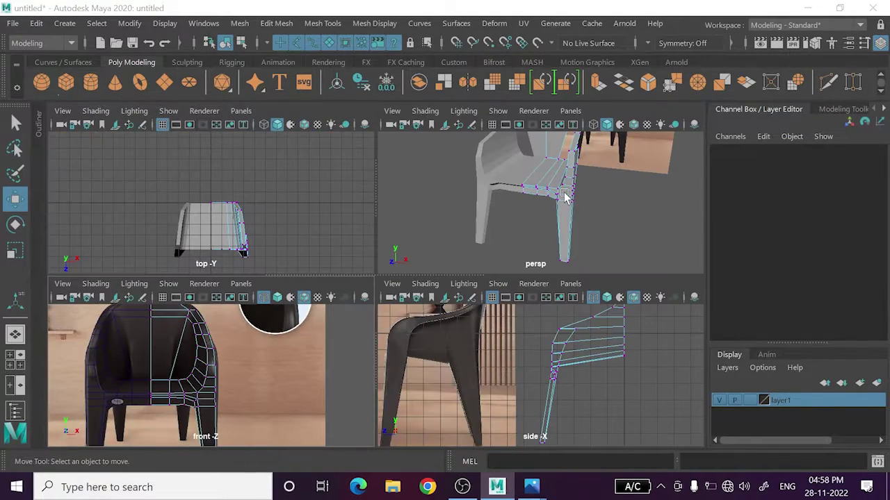
{"action": "key", "text": "space"}
{"action": "mouse_move", "coordinate": [563, 205]}
{"action": "left_mouse_down", "text": "alt"}
{"action": "mouse_move", "coordinate": [472, 250]}
{"action": "mouse_move", "coordinate": [433, 236]}
{"action": "mouse_move", "coordinate": [470, 259]}
{"action": "left_mouse_up", "text": "alt"}
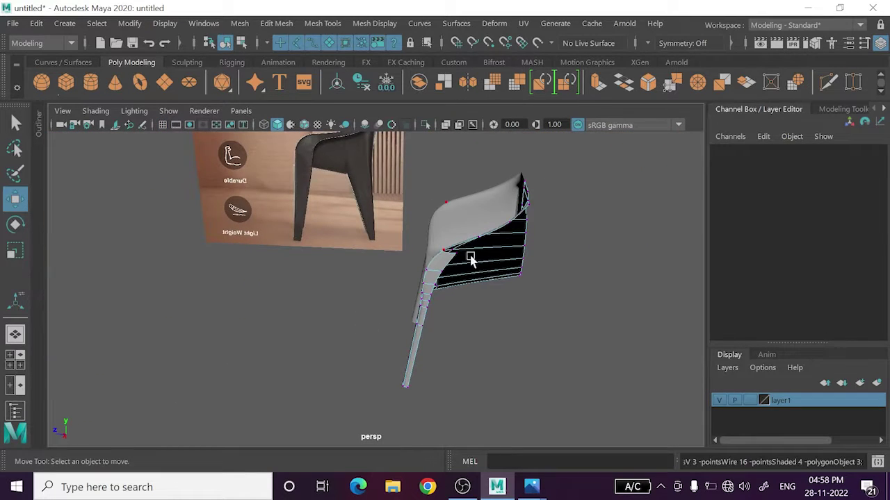
{"action": "right_click_drag", "start_coordinate": [592, 289], "coordinate": [645, 133]}
{"action": "left_click", "coordinate": [616, 298]}
{"action": "mouse_move", "coordinate": [616, 298]}
{"action": "left_mouse_down", "text": "alt"}
{"action": "mouse_move", "coordinate": [556, 327]}
{"action": "mouse_move", "coordinate": [506, 302]}
{"action": "mouse_move", "coordinate": [634, 298]}
{"action": "mouse_move", "coordinate": [540, 304]}
{"action": "mouse_move", "coordinate": [422, 258]}
{"action": "mouse_move", "coordinate": [480, 276]}
{"action": "mouse_move", "coordinate": [437, 308]}
{"action": "mouse_move", "coordinate": [449, 347]}
{"action": "left_mouse_up", "text": "alt"}
{"action": "left_click", "coordinate": [425, 258]}
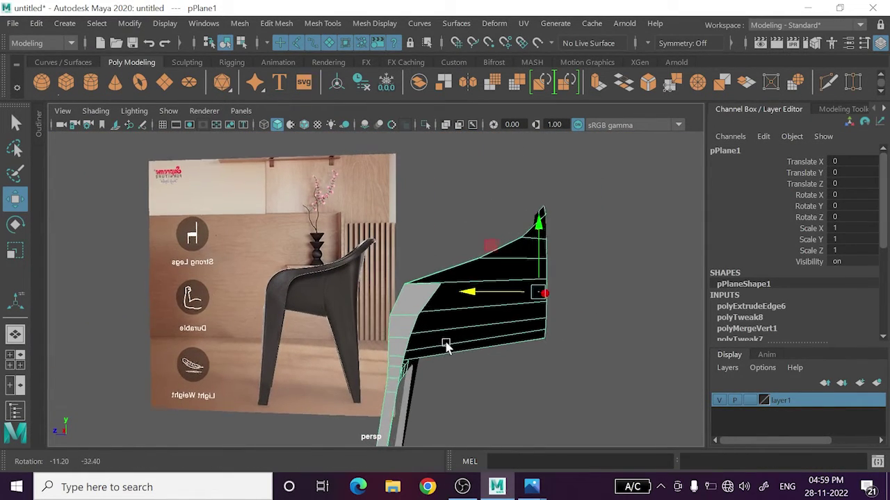
{"action": "right_click_drag", "start_coordinate": [445, 343], "coordinate": [431, 334], "text": "alt"}
{"action": "left_click_drag", "start_coordinate": [431, 333], "coordinate": [411, 308], "text": "alt"}
{"action": "scroll", "coordinate": [400, 338], "scroll_direction": "up", "scroll_amount": 2}
- Pull the two armrest corner vertices down and to the left
{"action": "right_click_drag", "start_coordinate": [410, 132], "coordinate": [340, 111]}
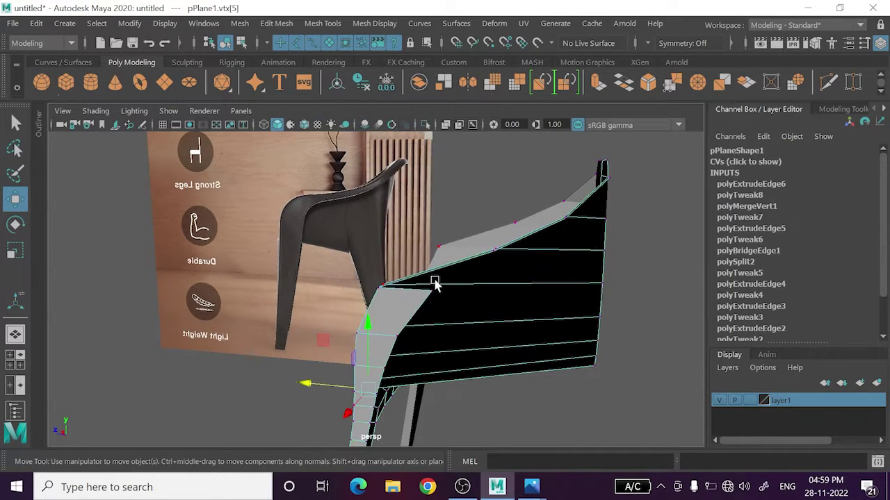
{"action": "left_click", "coordinate": [431, 293]}
{"action": "left_click_drag", "start_coordinate": [431, 295], "coordinate": [415, 315]}
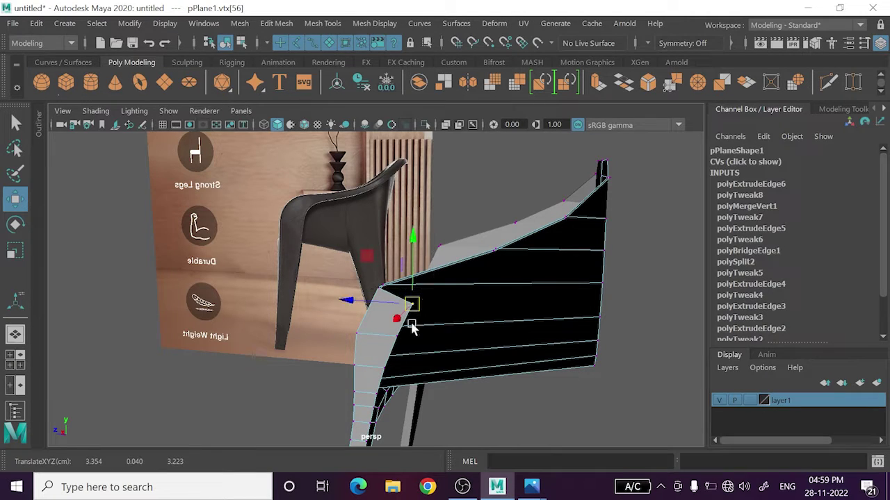
{"action": "left_click_drag", "start_coordinate": [411, 328], "coordinate": [442, 305], "text": "alt"}
{"action": "left_click", "coordinate": [446, 259]}
{"action": "mouse_move", "coordinate": [445, 259]}
{"action": "left_mouse_down"}
{"action": "mouse_move", "coordinate": [440, 270]}
{"action": "mouse_move", "coordinate": [467, 312]}
{"action": "mouse_move", "coordinate": [445, 313]}
{"action": "mouse_move", "coordinate": [407, 278]}
{"action": "mouse_move", "coordinate": [451, 254]}
{"action": "left_mouse_up"}
- Lower the first corner vertex, the next corner vertex and the vertex below along Y
{"action": "left_click", "coordinate": [392, 291]}
{"action": "mouse_move", "coordinate": [427, 321]}
{"action": "left_mouse_down", "text": "alt"}
{"action": "mouse_move", "coordinate": [463, 312]}
{"action": "mouse_move", "coordinate": [471, 319]}
{"action": "left_mouse_up", "text": "alt"}
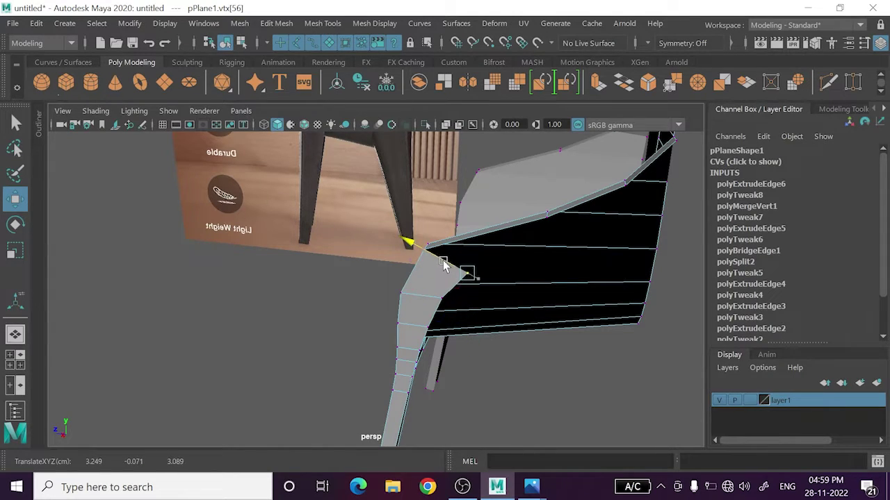
{"action": "left_click", "coordinate": [440, 300]}
{"action": "left_click_drag", "start_coordinate": [472, 274], "coordinate": [463, 287]}
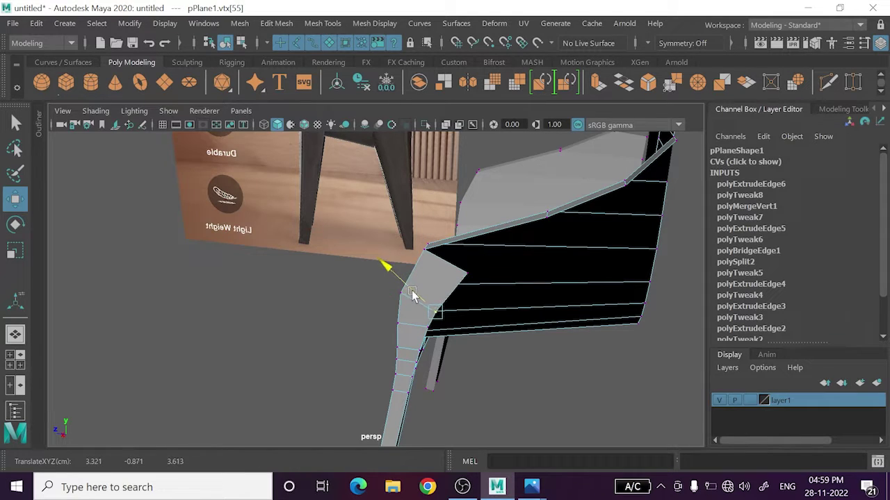
{"action": "mouse_move", "coordinate": [467, 386]}
{"action": "left_mouse_down", "text": "alt"}
{"action": "mouse_move", "coordinate": [471, 353]}
{"action": "mouse_move", "coordinate": [448, 300]}
{"action": "mouse_move", "coordinate": [478, 295]}
{"action": "left_mouse_up", "text": "alt"}
{"action": "left_click", "coordinate": [472, 243]}
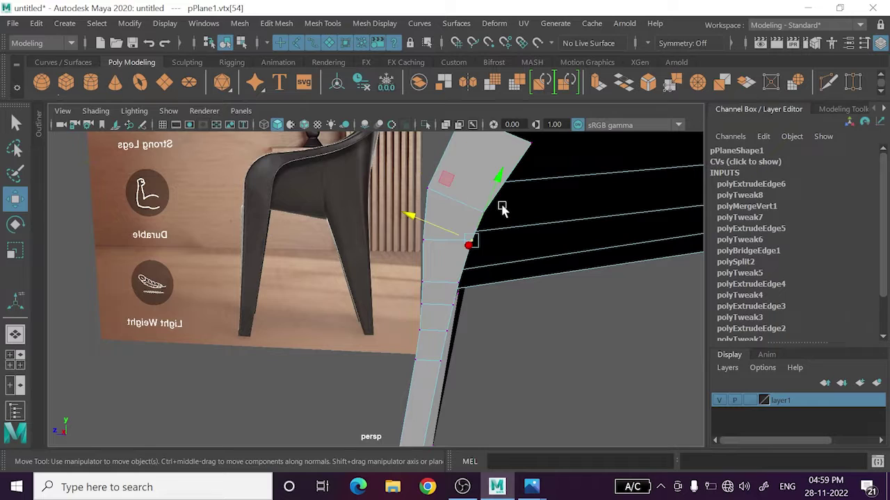
{"action": "left_click_drag", "start_coordinate": [492, 201], "coordinate": [485, 219]}
{"action": "left_click", "coordinate": [515, 359]}
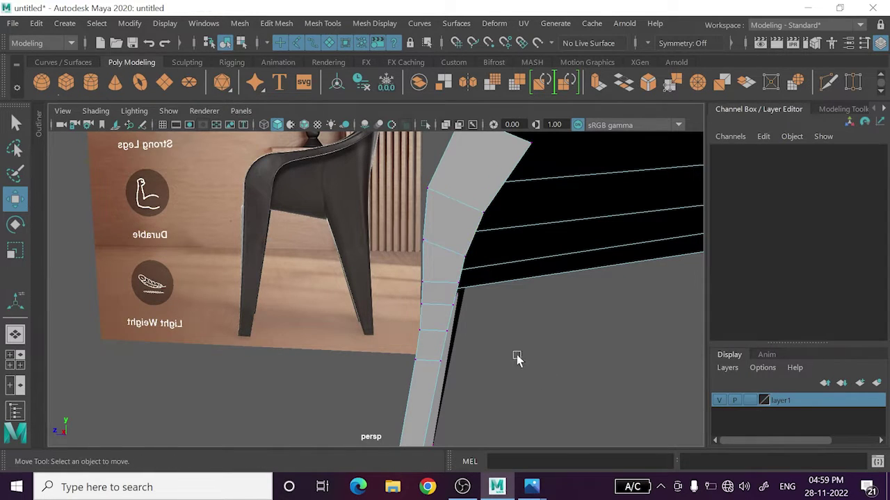
{"action": "mouse_move", "coordinate": [514, 359]}
{"action": "left_mouse_down", "text": "alt"}
{"action": "mouse_move", "coordinate": [508, 280]}
{"action": "mouse_move", "coordinate": [437, 372]}
{"action": "left_mouse_up", "text": "alt"}
{"action": "right_click", "coordinate": [498, 299]}
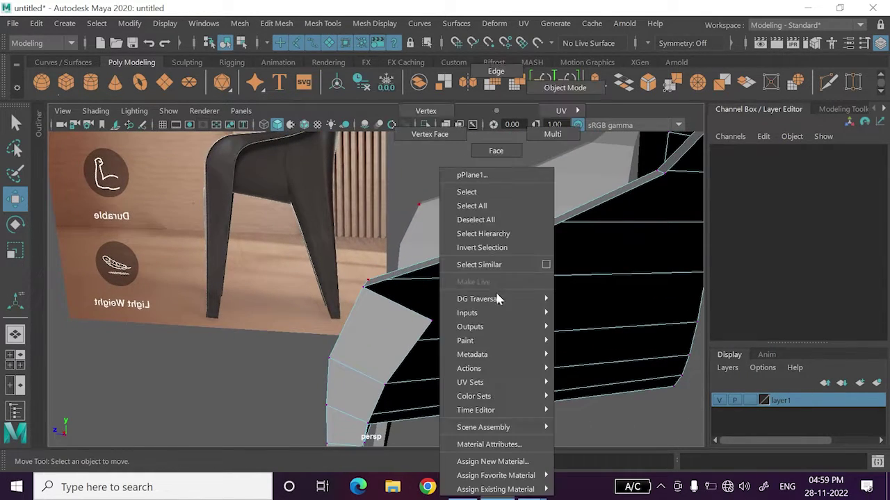
- Trial-extrude the armrest's outer edge into a strip, then undo the extrusion
{"action": "left_click", "coordinate": [484, 61]}
{"action": "mouse_move", "coordinate": [458, 255]}
{"action": "left_mouse_down", "text": "alt"}
{"action": "mouse_move", "coordinate": [435, 333]}
{"action": "mouse_move", "coordinate": [536, 312]}
{"action": "mouse_move", "coordinate": [483, 335]}
{"action": "mouse_move", "coordinate": [487, 308]}
{"action": "mouse_move", "coordinate": [425, 310]}
{"action": "left_mouse_up", "text": "alt"}
{"action": "left_click", "coordinate": [458, 278]}
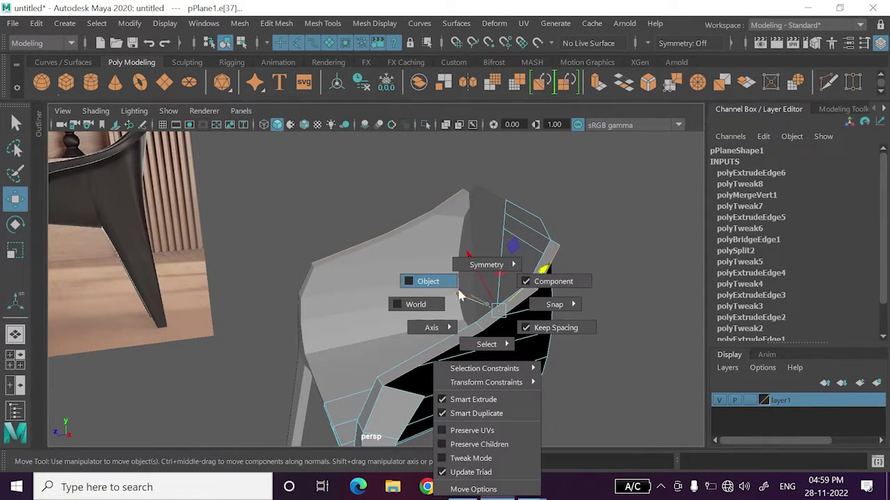
{"action": "mouse_move", "coordinate": [506, 337]}
{"action": "left_mouse_down", "text": "alt"}
{"action": "mouse_move", "coordinate": [540, 327]}
{"action": "mouse_move", "coordinate": [558, 338]}
{"action": "mouse_move", "coordinate": [543, 359]}
{"action": "mouse_move", "coordinate": [429, 329]}
{"action": "mouse_move", "coordinate": [440, 324]}
{"action": "left_mouse_up", "text": "alt"}
{"action": "key", "text": "ctrl+e"}
{"action": "right_click_drag", "start_coordinate": [440, 324], "coordinate": [431, 324]}
{"action": "mouse_move", "coordinate": [431, 324]}
{"action": "left_mouse_down", "text": "alt"}
{"action": "mouse_move", "coordinate": [461, 318]}
{"action": "mouse_move", "coordinate": [435, 313]}
{"action": "left_mouse_up", "text": "alt"}
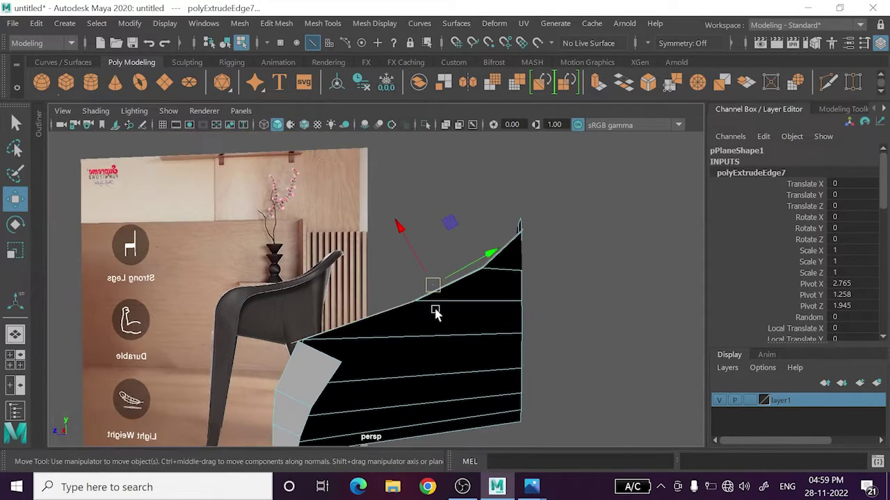
{"action": "left_click_drag", "start_coordinate": [422, 262], "coordinate": [433, 276]}
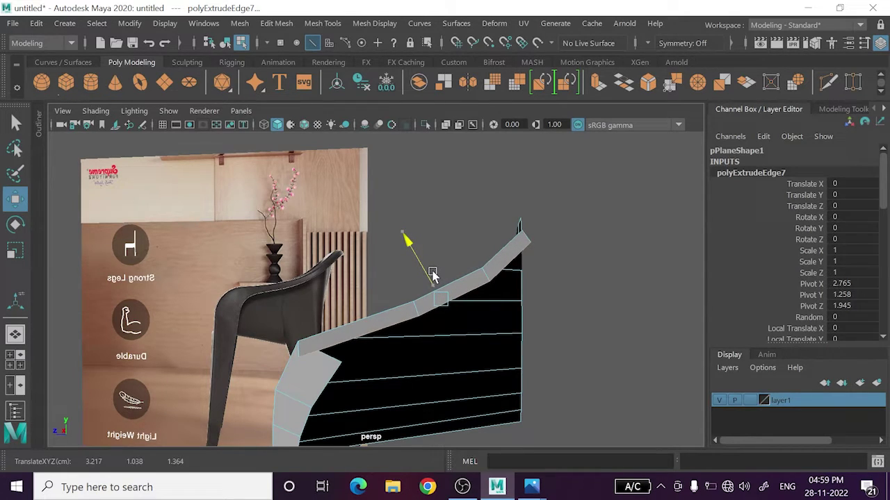
{"action": "mouse_move", "coordinate": [435, 279]}
{"action": "left_mouse_down", "text": "alt"}
{"action": "mouse_move", "coordinate": [486, 312]}
{"action": "mouse_move", "coordinate": [483, 360]}
{"action": "left_mouse_up", "text": "alt"}
{"action": "key", "text": "ctrl+z"}
{"action": "key", "text": "ctrl+z"}
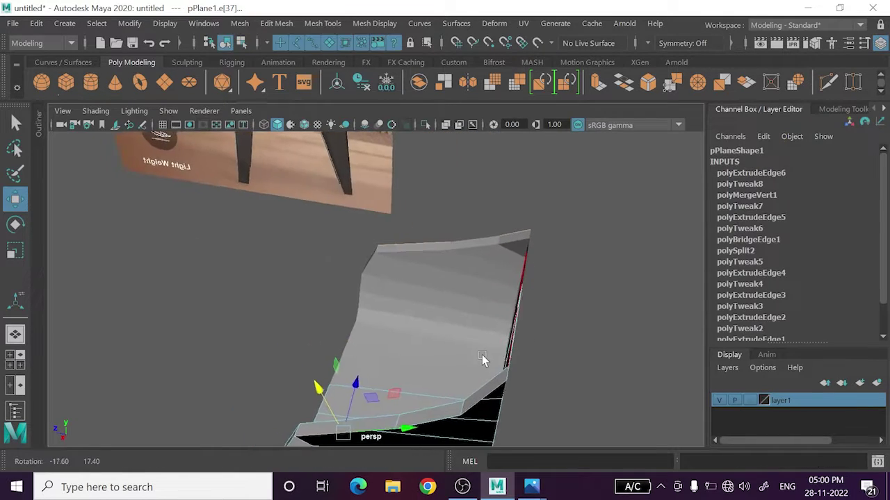
{"action": "mouse_move", "coordinate": [482, 359]}
{"action": "middle_mouse_down", "text": "alt"}
{"action": "mouse_move", "coordinate": [415, 390]}
{"action": "mouse_move", "coordinate": [415, 351]}
{"action": "middle_mouse_up", "text": "alt"}
{"action": "key", "text": "ctrl+z"}
{"action": "key", "text": "ctrl+z"}
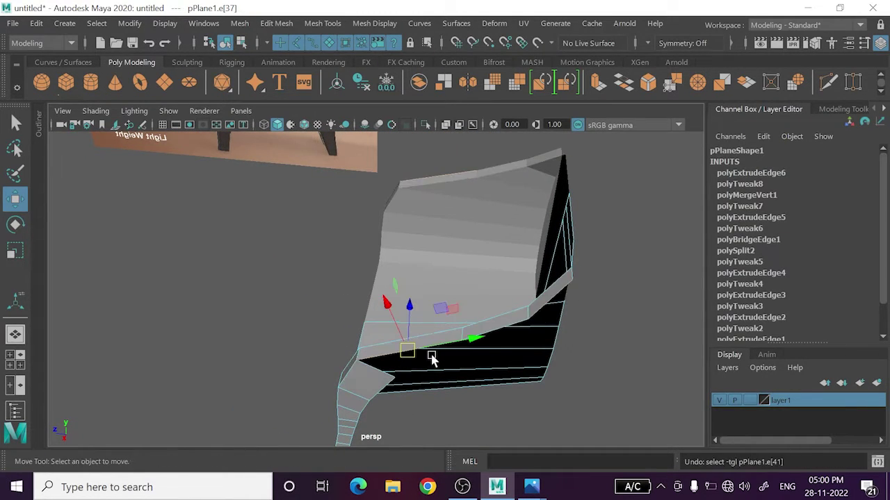
{"action": "key", "text": "ctrl+z"}
{"action": "key", "text": "ctrl+z"}
{"action": "key", "text": "ctrl+z"}
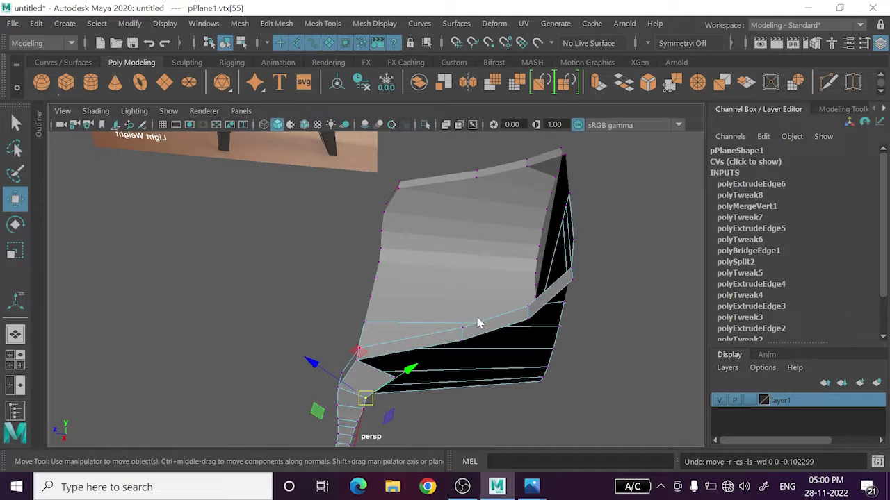
- In the front view, extrude the chair's top corner edge and pull it right along world X
{"action": "right_click_drag", "start_coordinate": [478, 323], "coordinate": [479, 77]}
{"action": "left_click", "coordinate": [561, 298]}
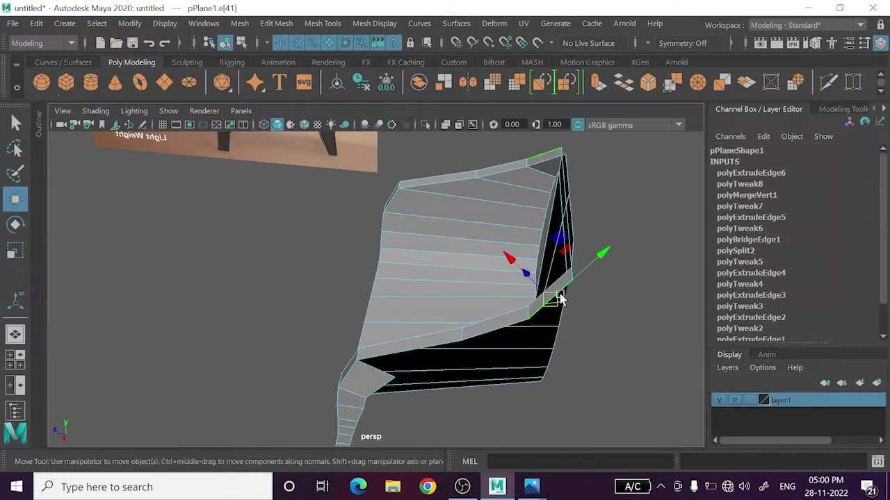
{"action": "mouse_move", "coordinate": [560, 297]}
{"action": "left_mouse_down", "text": "alt"}
{"action": "mouse_move", "coordinate": [546, 269]}
{"action": "mouse_move", "coordinate": [524, 308]}
{"action": "mouse_move", "coordinate": [492, 283]}
{"action": "left_mouse_up", "text": "alt"}
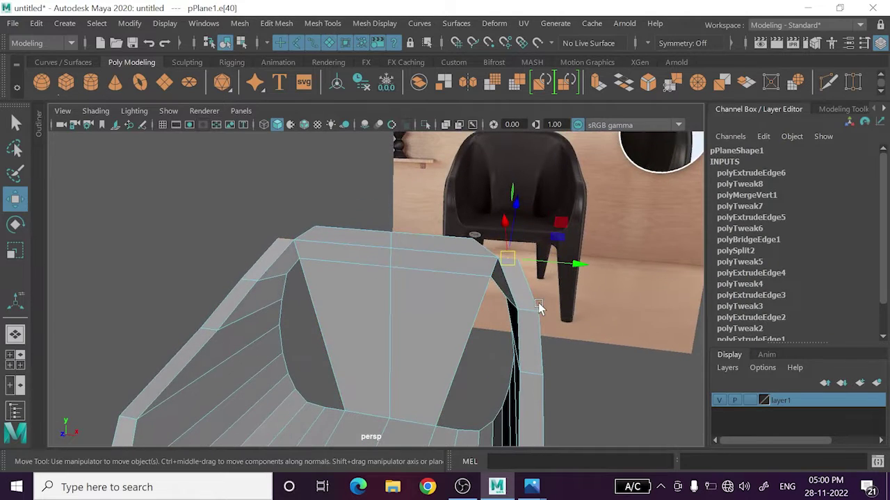
{"action": "left_click", "coordinate": [473, 317]}
{"action": "key", "text": "space"}
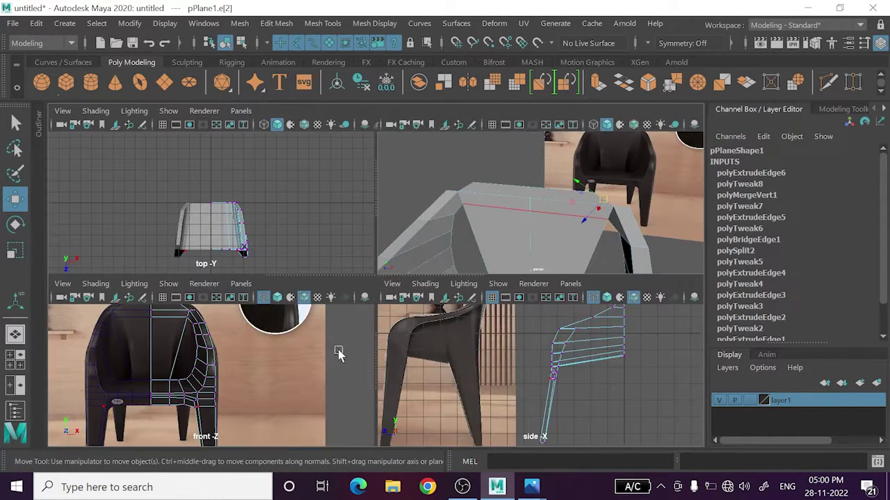
{"action": "key", "text": "space"}
{"action": "scroll", "coordinate": [341, 338], "scroll_direction": "up", "scroll_amount": 3}
{"action": "scroll", "coordinate": [341, 324], "scroll_direction": "up", "scroll_amount": 3}
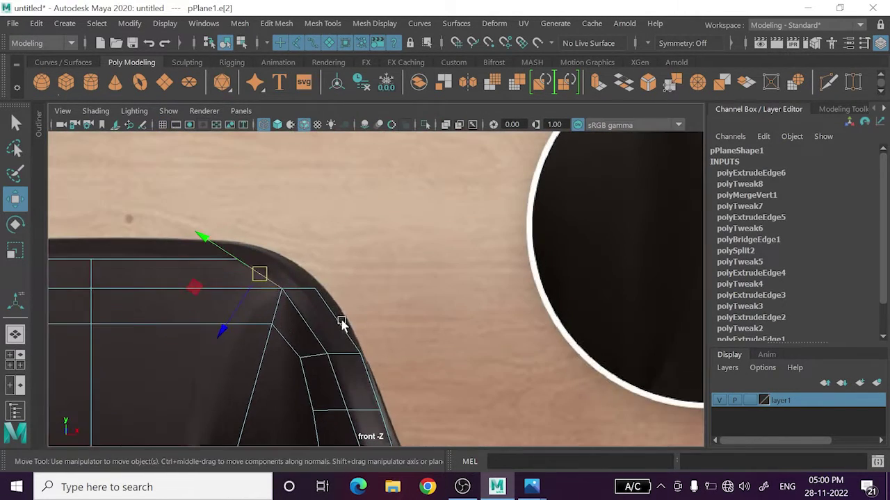
{"action": "scroll", "coordinate": [409, 336], "scroll_direction": "up", "scroll_amount": 2}
{"action": "left_click", "coordinate": [409, 336]}
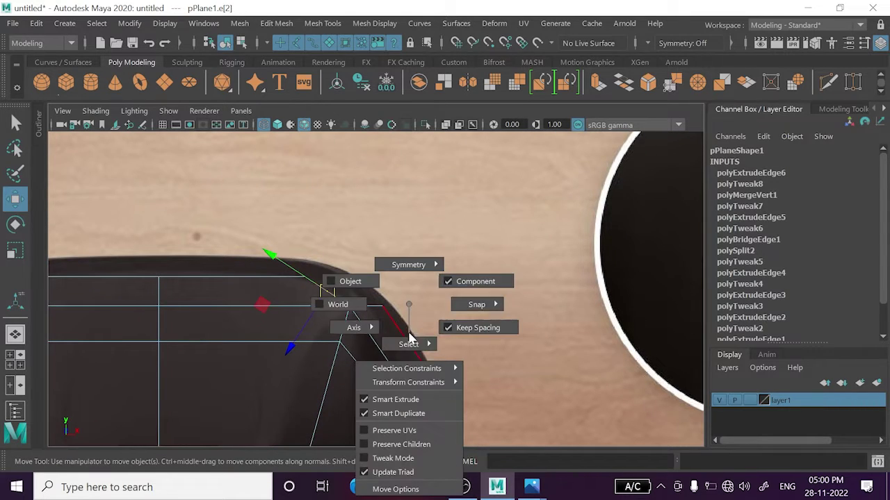
{"action": "left_click", "coordinate": [337, 307]}
{"action": "key", "text": "ctrl+e"}
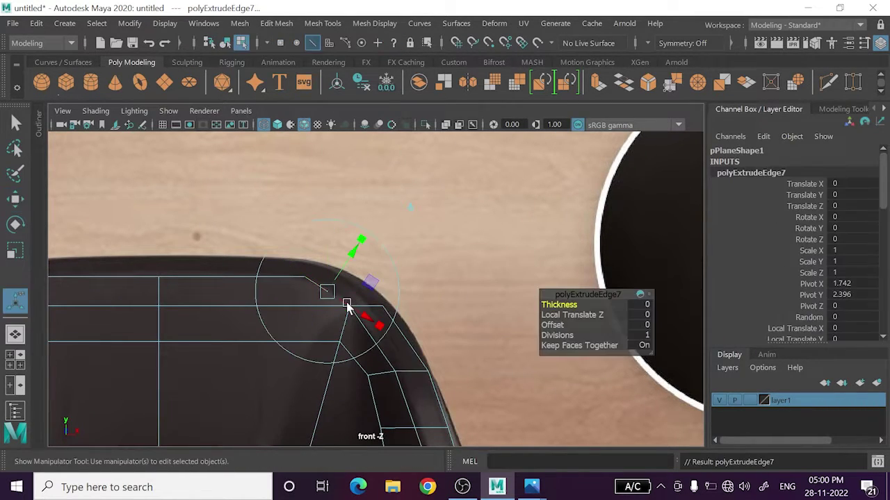
{"action": "left_click_drag", "start_coordinate": [351, 297], "coordinate": [368, 295]}
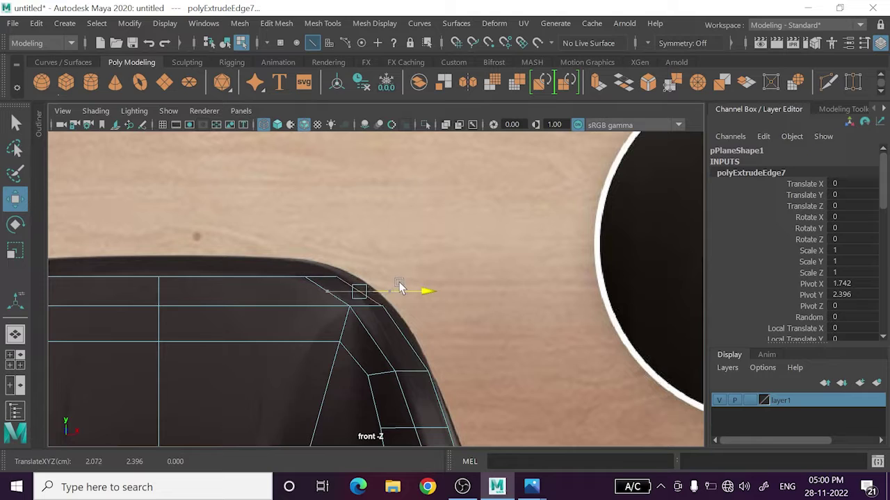
- Back in the perspective view, make the reference image layer unselectable
{"action": "key", "text": "space"}
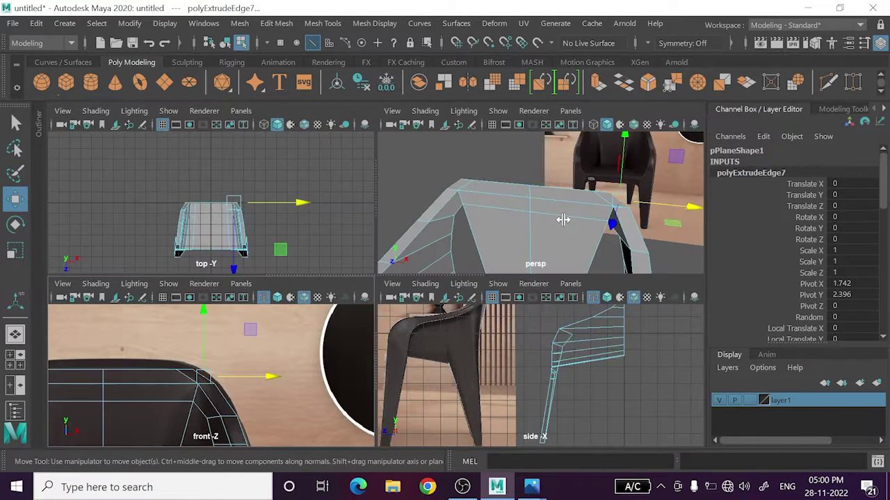
{"action": "key", "text": "space"}
{"action": "mouse_move", "coordinate": [589, 248]}
{"action": "left_mouse_down", "text": "alt"}
{"action": "mouse_move", "coordinate": [554, 304]}
{"action": "mouse_move", "coordinate": [618, 278]}
{"action": "mouse_move", "coordinate": [541, 270]}
{"action": "mouse_move", "coordinate": [625, 272]}
{"action": "mouse_move", "coordinate": [562, 264]}
{"action": "left_mouse_up", "text": "alt"}
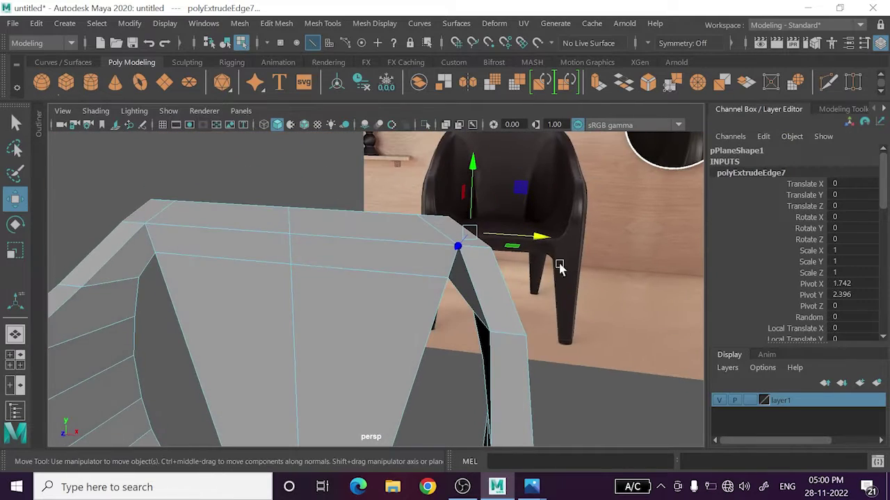
{"action": "right_click_drag", "start_coordinate": [561, 264], "coordinate": [554, 279], "text": "alt"}
{"action": "scroll", "coordinate": [563, 276], "scroll_direction": "down", "scroll_amount": 3}
{"action": "right_click", "coordinate": [568, 274]}
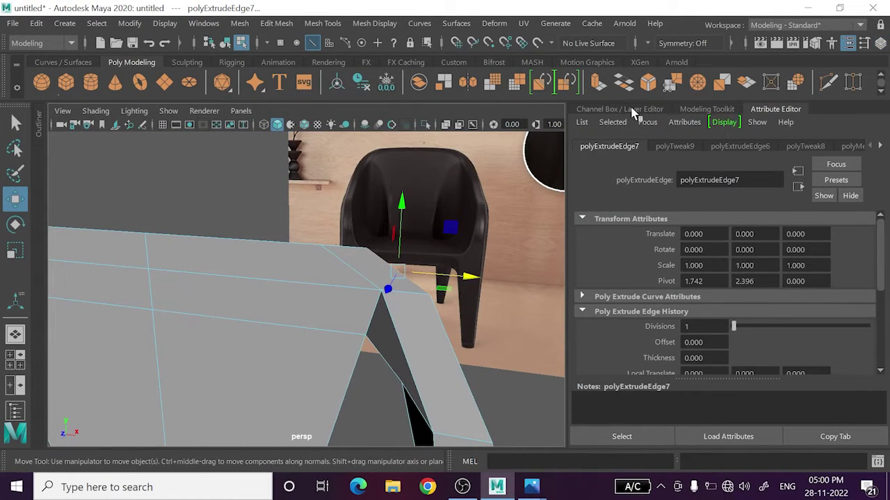
{"action": "left_click", "coordinate": [633, 111]}
{"action": "left_click", "coordinate": [751, 401]}
{"action": "left_click", "coordinate": [751, 401]}
- Marquee-select the overlapping backrest corner vertices and merge them at a 0.01 threshold
{"action": "left_click_drag", "start_coordinate": [626, 333], "coordinate": [604, 310], "text": "alt"}
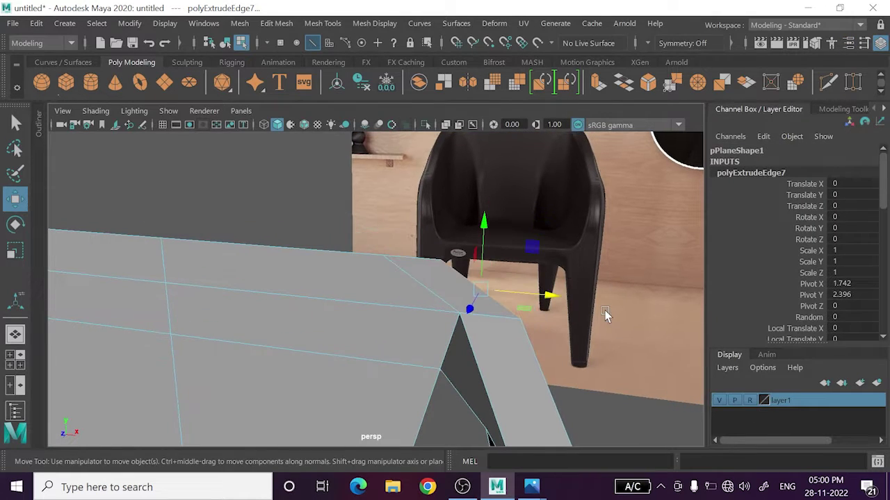
{"action": "right_click_drag", "start_coordinate": [620, 259], "coordinate": [547, 88]}
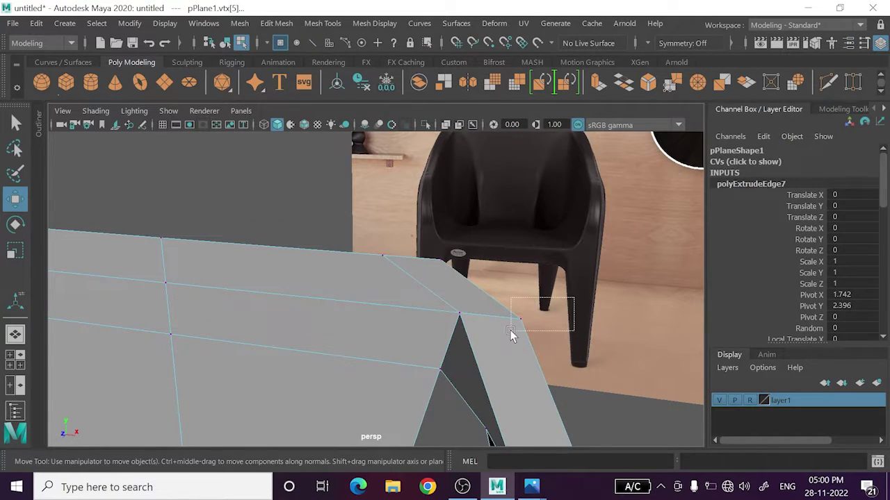
{"action": "left_click_drag", "start_coordinate": [510, 330], "coordinate": [516, 325]}
{"action": "left_click", "coordinate": [672, 90]}
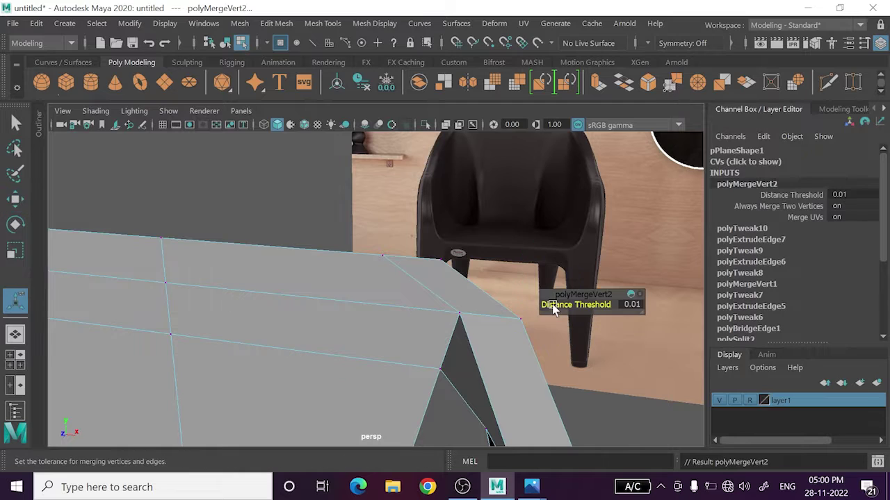
{"action": "left_click", "coordinate": [502, 260]}
{"action": "left_click_drag", "start_coordinate": [503, 259], "coordinate": [269, 328], "text": "alt"}
- In the front view, raise the backrest's top-row vertices slightly to match the reference outline
{"action": "key", "text": "space"}
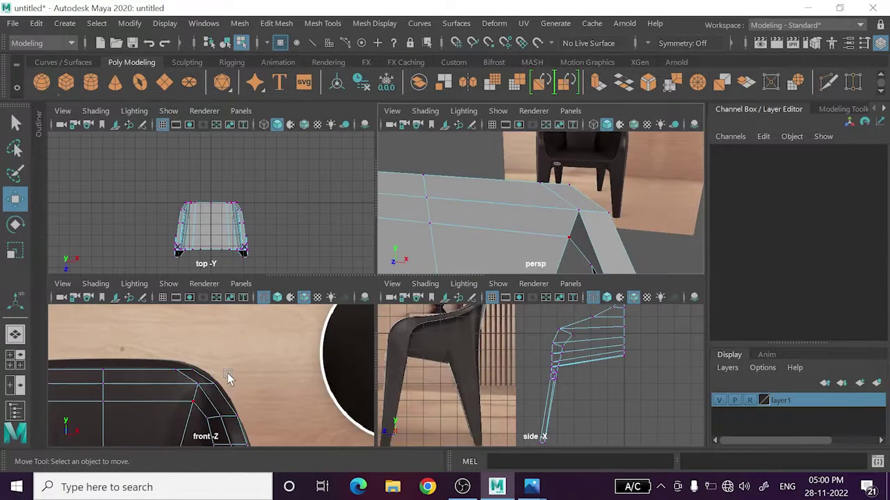
{"action": "key", "text": "space"}
{"action": "right_click_drag", "start_coordinate": [258, 322], "coordinate": [414, 345], "text": "alt"}
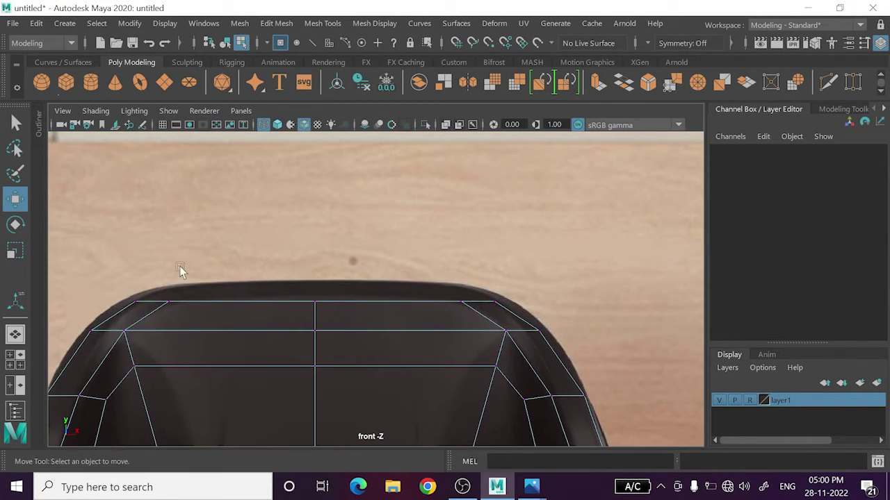
{"action": "left_click_drag", "start_coordinate": [155, 298], "coordinate": [490, 321]}
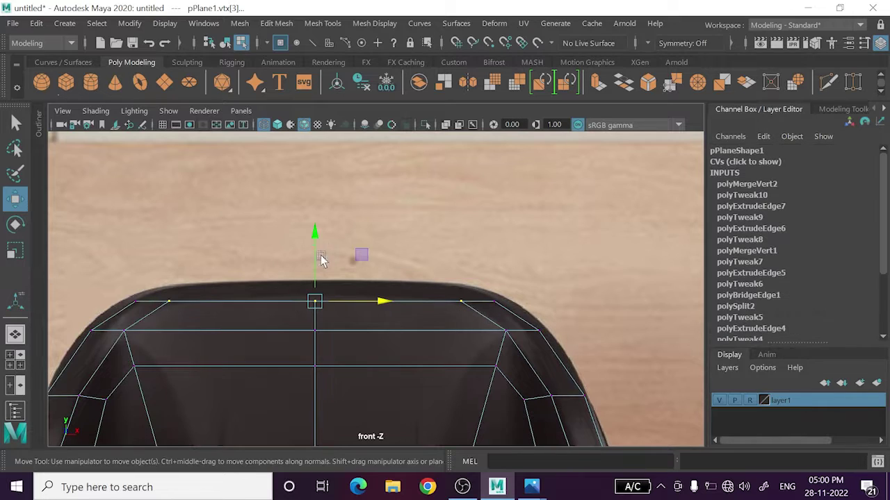
{"action": "left_click_drag", "start_coordinate": [313, 271], "coordinate": [315, 262]}
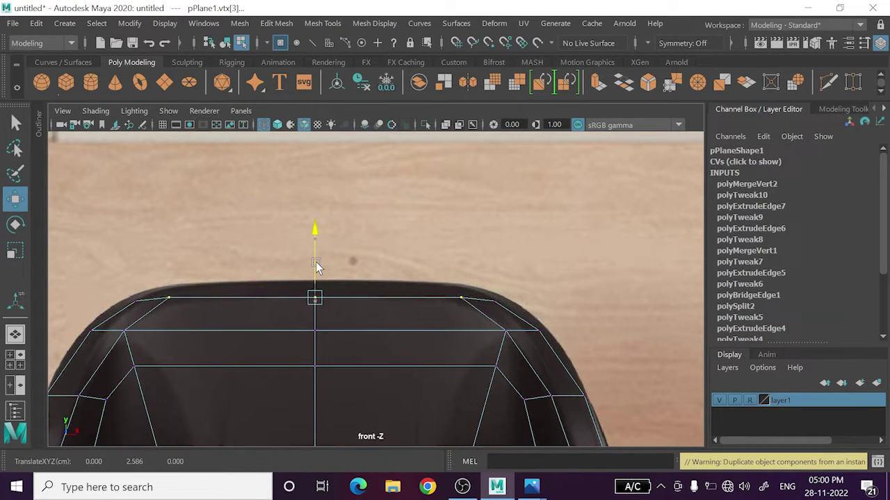
{"action": "left_click_drag", "start_coordinate": [315, 260], "coordinate": [318, 262]}
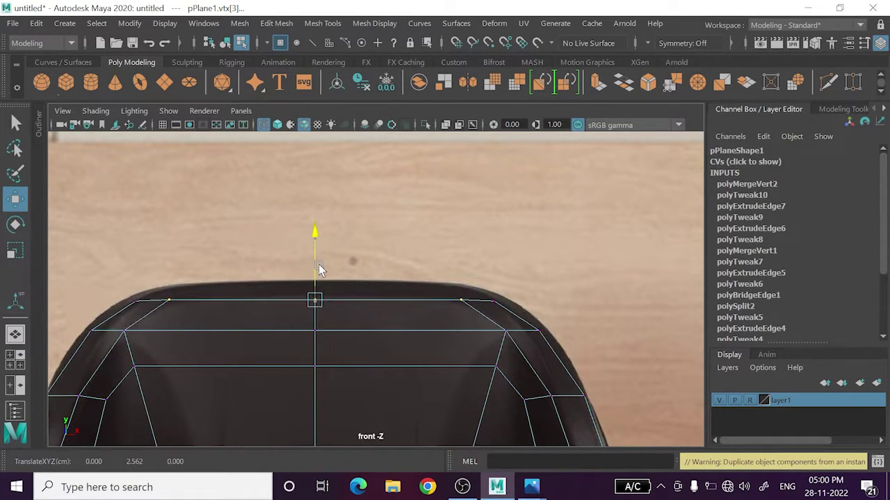
{"action": "middle_click_drag", "start_coordinate": [478, 360], "coordinate": [476, 341], "text": "alt"}
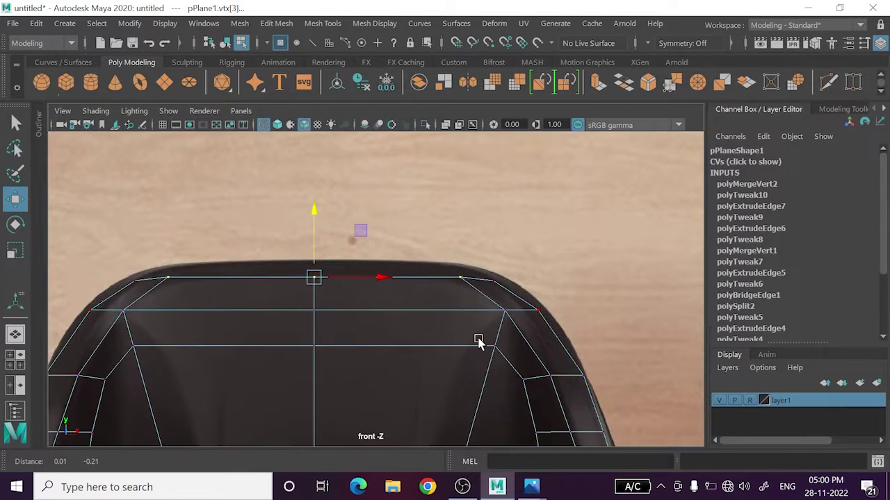
- Back in the four-view layout, select the chair's side rim edge and view the whole chair
{"action": "key", "text": "space"}
{"action": "key", "text": "space"}
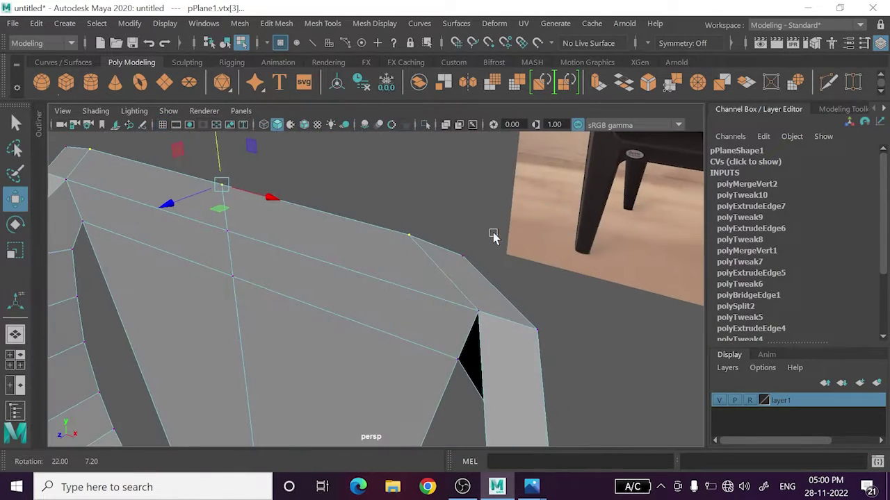
{"action": "right_click_drag", "start_coordinate": [493, 238], "coordinate": [507, 146]}
{"action": "left_click", "coordinate": [482, 275]}
{"action": "scroll", "coordinate": [486, 347], "scroll_direction": "down", "scroll_amount": 3}
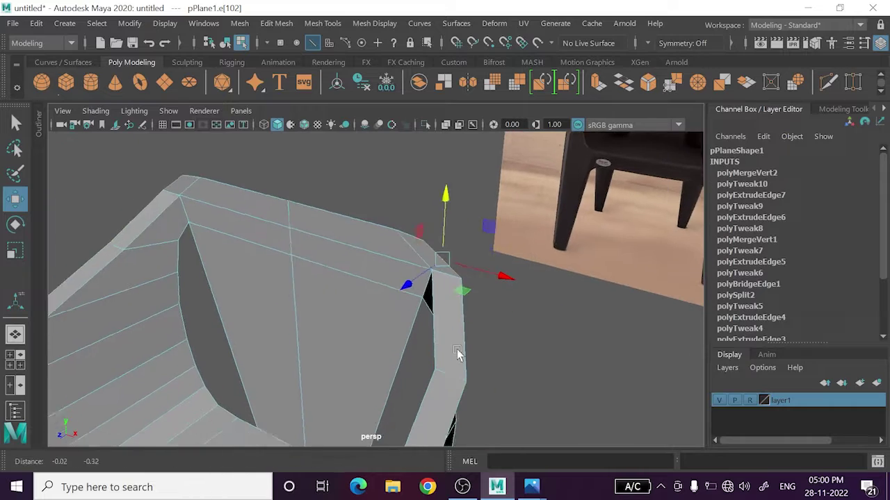
{"action": "mouse_move", "coordinate": [459, 355]}
{"action": "left_mouse_down", "text": "alt"}
{"action": "mouse_move", "coordinate": [460, 271]}
{"action": "mouse_move", "coordinate": [351, 340]}
{"action": "left_mouse_up", "text": "alt"}
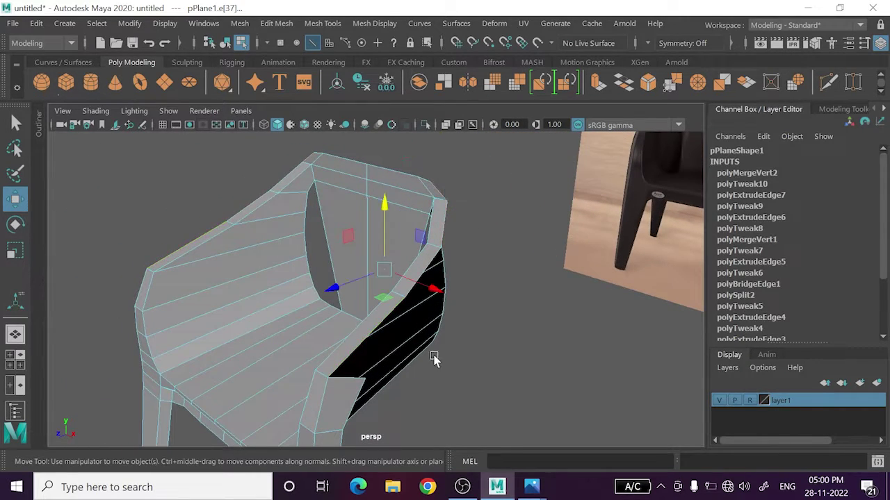
{"action": "left_click_drag", "start_coordinate": [433, 358], "coordinate": [415, 353], "text": "alt"}
- Extrude the selected rim edge with Ctrl+E and move it outward
{"action": "key", "text": "ctrl+e"}
{"action": "key", "text": "w"}
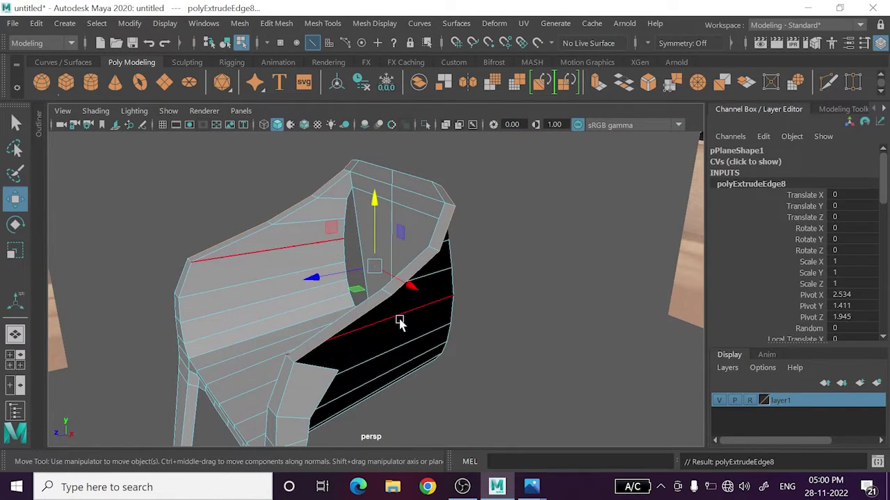
{"action": "left_click_drag", "start_coordinate": [397, 306], "coordinate": [450, 284]}
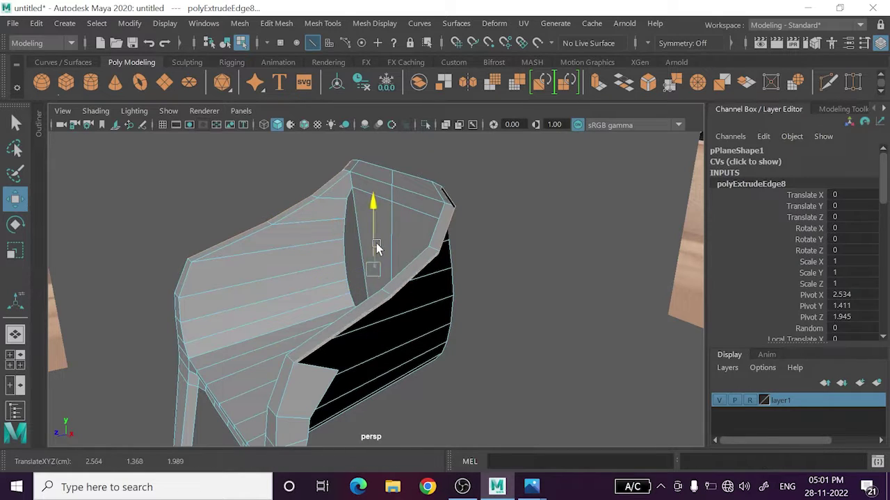
{"action": "mouse_move", "coordinate": [372, 239]}
{"action": "left_mouse_down"}
{"action": "mouse_move", "coordinate": [379, 278]}
{"action": "mouse_move", "coordinate": [367, 273]}
{"action": "mouse_move", "coordinate": [377, 278]}
{"action": "left_mouse_up"}
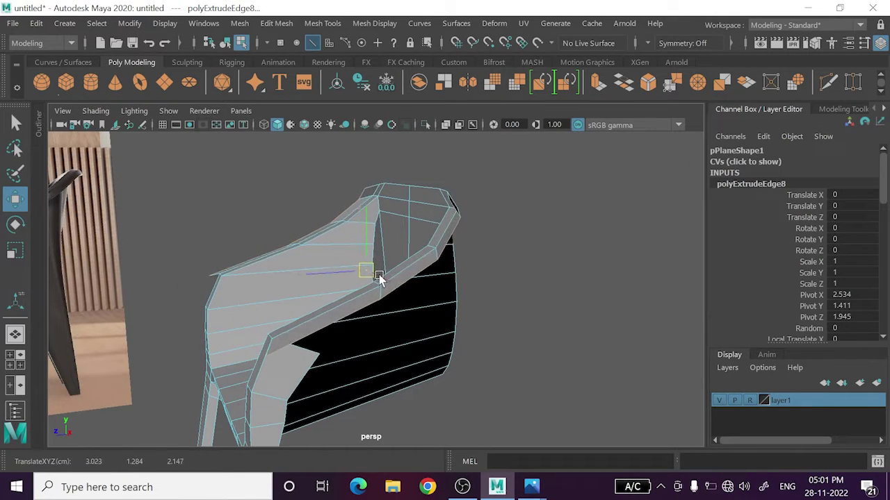
{"action": "mouse_move", "coordinate": [396, 318]}
{"action": "left_mouse_down", "text": "alt"}
{"action": "mouse_move", "coordinate": [391, 297]}
{"action": "mouse_move", "coordinate": [403, 281]}
{"action": "left_mouse_up", "text": "alt"}
- Reshape the seat surface by adjusting the seat and right rim edges
{"action": "left_click", "coordinate": [392, 297]}
{"action": "mouse_move", "coordinate": [350, 357]}
{"action": "left_mouse_down", "text": "alt"}
{"action": "mouse_move", "coordinate": [381, 368]}
{"action": "mouse_move", "coordinate": [382, 325]}
{"action": "left_mouse_up", "text": "alt"}
{"action": "right_click_drag", "start_coordinate": [388, 298], "coordinate": [317, 294]}
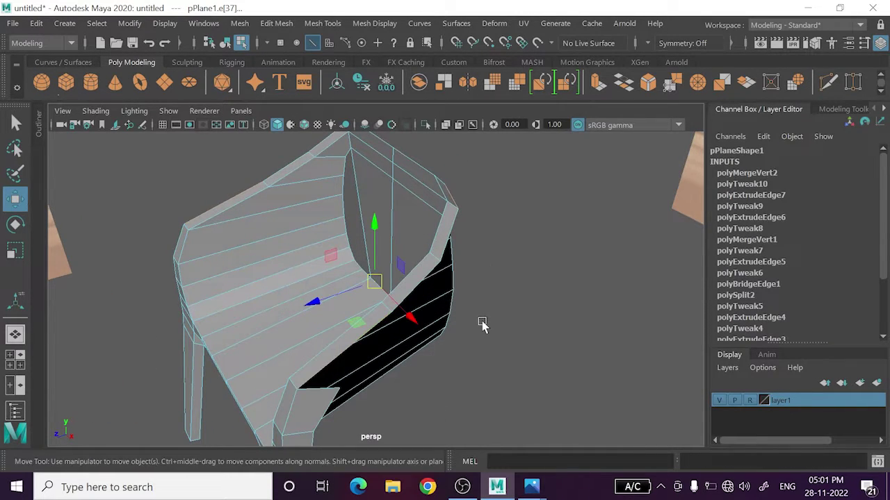
{"action": "left_click", "coordinate": [463, 328]}
{"action": "mouse_move", "coordinate": [467, 335]}
{"action": "left_mouse_down", "text": "alt"}
{"action": "mouse_move", "coordinate": [445, 313]}
{"action": "mouse_move", "coordinate": [452, 201]}
{"action": "left_mouse_up", "text": "alt"}
{"action": "left_click", "coordinate": [431, 257]}
{"action": "left_click", "coordinate": [449, 193]}
{"action": "left_click", "coordinate": [457, 207]}
- Extrude the whole rim edge loop and lift it outward and up into an armrest lip
{"action": "double_click", "coordinate": [333, 370]}
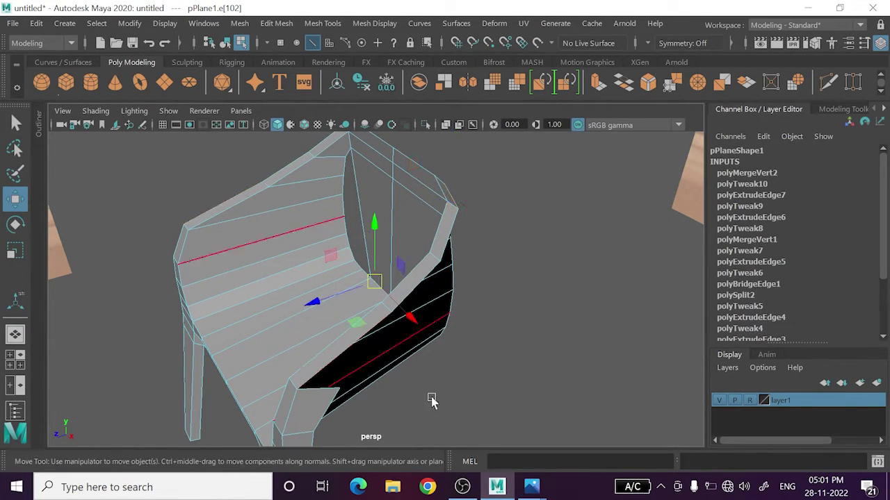
{"action": "left_click", "coordinate": [452, 202]}
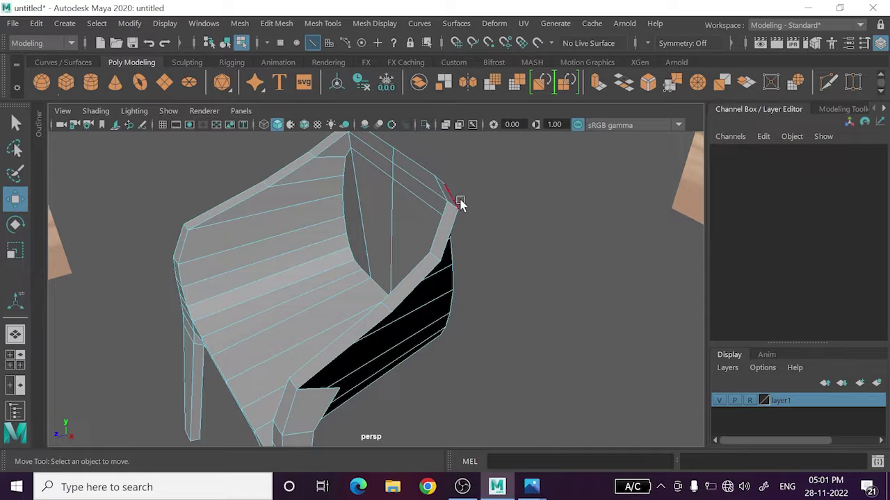
{"action": "double_click", "coordinate": [371, 327]}
{"action": "mouse_move", "coordinate": [417, 352]}
{"action": "left_mouse_down", "text": "alt"}
{"action": "mouse_move", "coordinate": [373, 303]}
{"action": "mouse_move", "coordinate": [377, 332]}
{"action": "left_mouse_up", "text": "alt"}
{"action": "key", "text": "ctrl+e"}
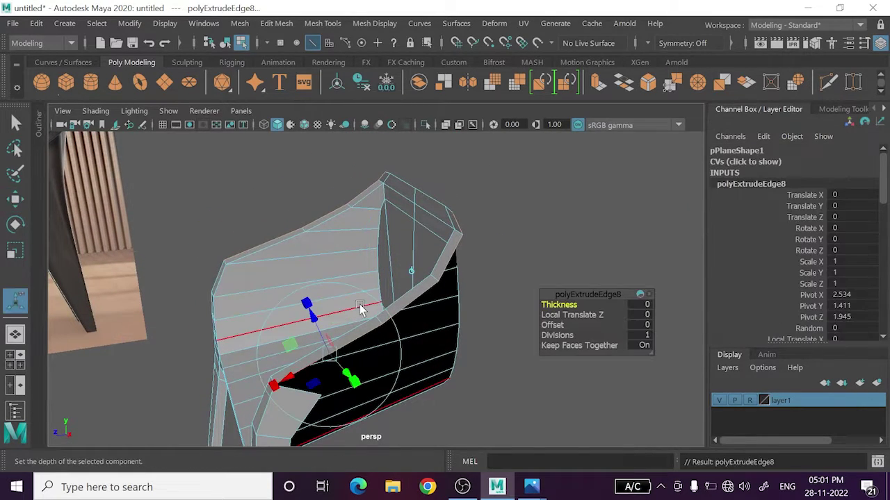
{"action": "key", "text": "w"}
{"action": "mouse_move", "coordinate": [360, 309]}
{"action": "middle_mouse_down"}
{"action": "mouse_move", "coordinate": [367, 262]}
{"action": "mouse_move", "coordinate": [376, 269]}
{"action": "middle_mouse_up"}
{"action": "mouse_move", "coordinate": [427, 319]}
{"action": "left_mouse_down", "text": "alt"}
{"action": "mouse_move", "coordinate": [403, 288]}
{"action": "mouse_move", "coordinate": [431, 319]}
{"action": "left_mouse_up", "text": "alt"}
{"action": "right_click", "coordinate": [405, 287]}
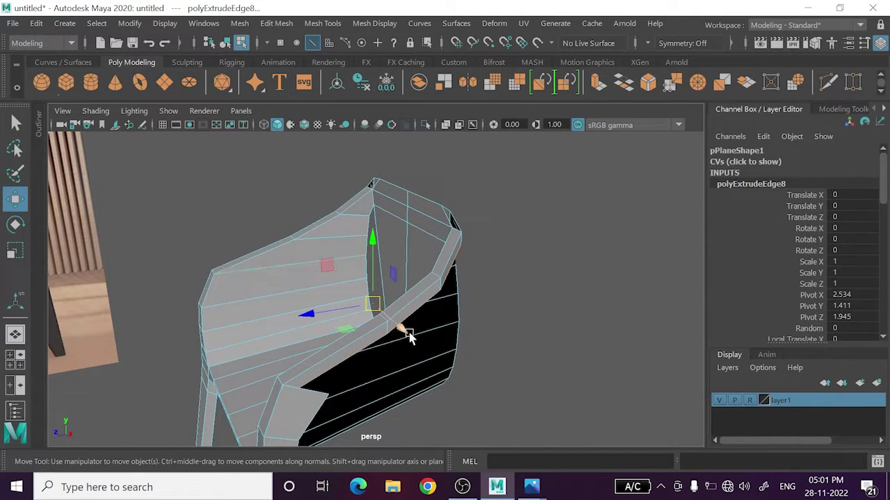
{"action": "middle_click_drag", "start_coordinate": [409, 337], "coordinate": [413, 333]}
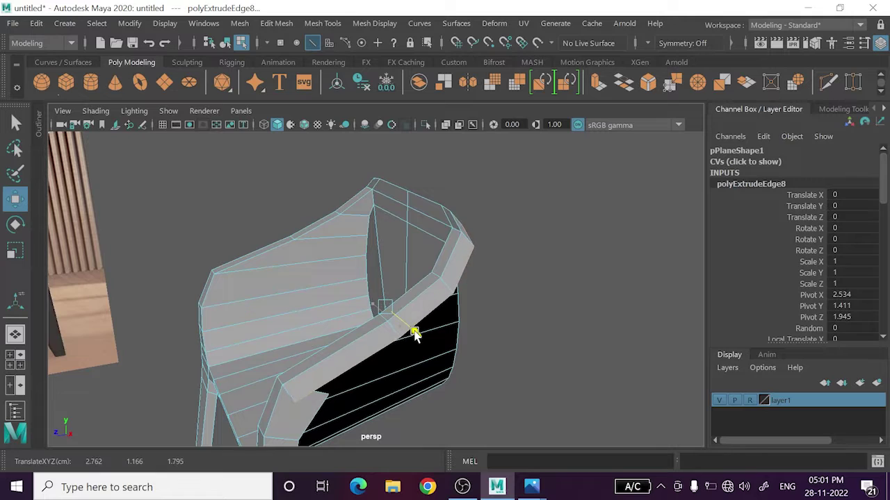
{"action": "mouse_move", "coordinate": [379, 365]}
{"action": "left_mouse_down", "text": "alt"}
{"action": "mouse_move", "coordinate": [327, 307]}
{"action": "mouse_move", "coordinate": [361, 324]}
{"action": "mouse_move", "coordinate": [322, 318]}
{"action": "mouse_move", "coordinate": [401, 292]}
{"action": "left_mouse_up", "text": "alt"}
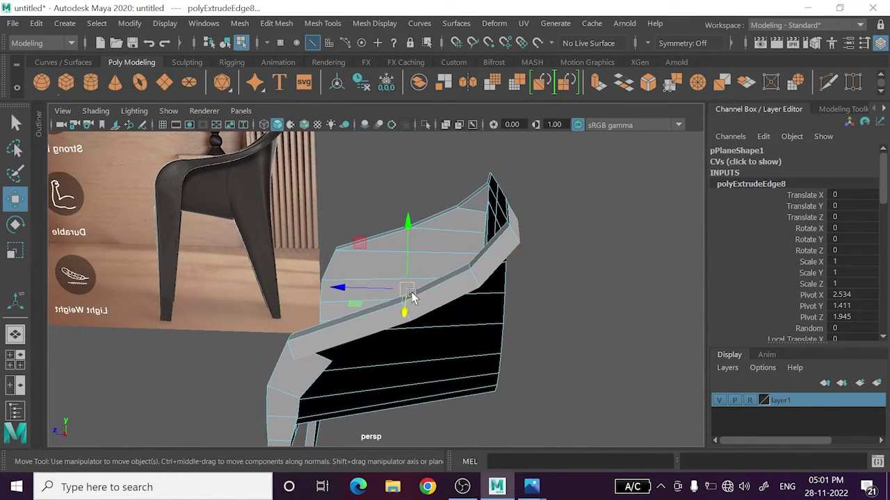
{"action": "mouse_move", "coordinate": [412, 297]}
{"action": "middle_mouse_down"}
{"action": "mouse_move", "coordinate": [412, 269]}
{"action": "mouse_move", "coordinate": [412, 289]}
{"action": "middle_mouse_up"}
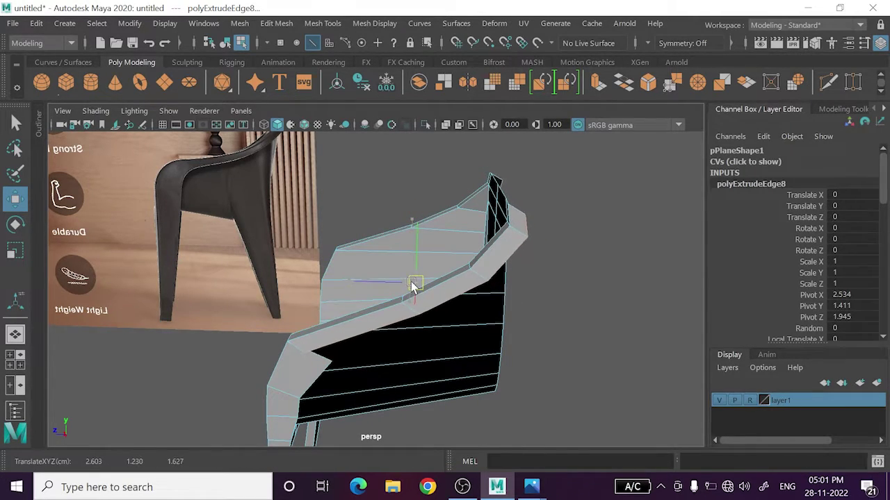
{"action": "mouse_move", "coordinate": [498, 316]}
{"action": "left_mouse_down", "text": "alt"}
{"action": "mouse_move", "coordinate": [429, 291]}
{"action": "mouse_move", "coordinate": [419, 298]}
{"action": "mouse_move", "coordinate": [471, 318]}
{"action": "mouse_move", "coordinate": [492, 310]}
{"action": "mouse_move", "coordinate": [365, 316]}
{"action": "left_mouse_up", "text": "alt"}
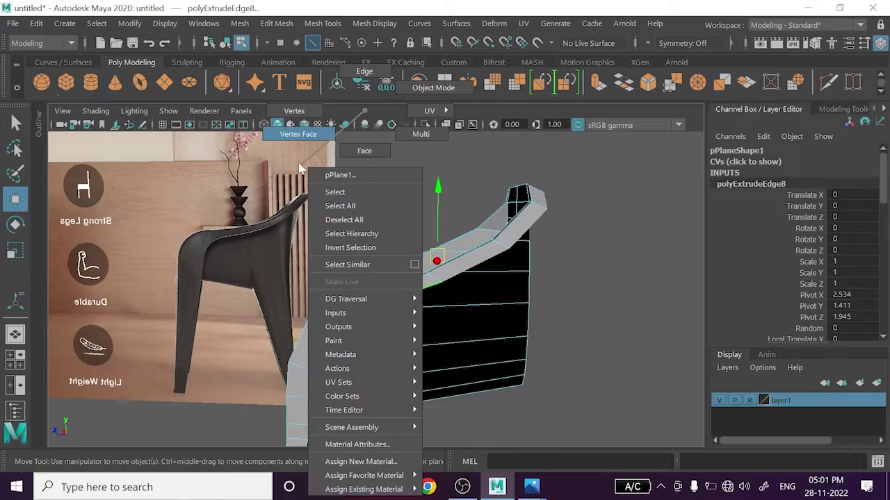
- Move the armrest's front vertex to reshape it, then select the overlapping vertices underneath
{"action": "right_click_drag", "start_coordinate": [365, 316], "coordinate": [362, 264]}
{"action": "left_click", "coordinate": [324, 322]}
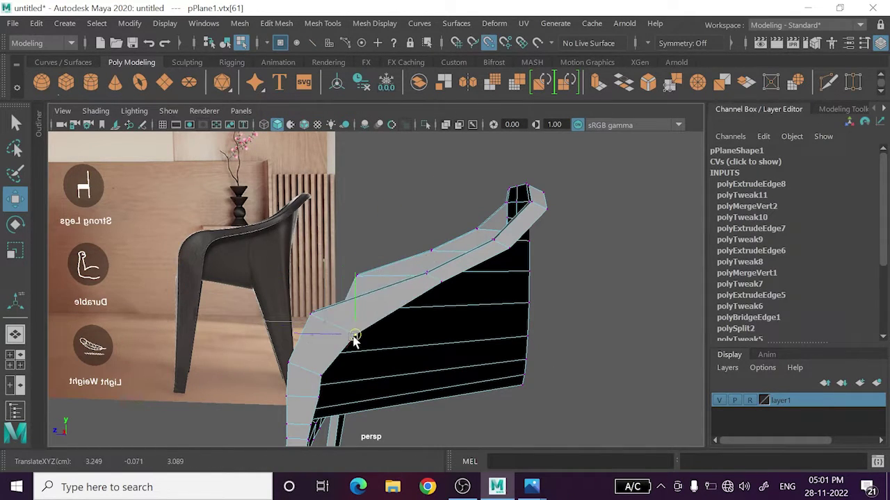
{"action": "mouse_move", "coordinate": [491, 373]}
{"action": "left_mouse_down", "text": "alt"}
{"action": "mouse_move", "coordinate": [436, 316]}
{"action": "mouse_move", "coordinate": [396, 353]}
{"action": "left_mouse_up", "text": "alt"}
{"action": "scroll", "coordinate": [407, 334], "scroll_direction": "up", "scroll_amount": 2}
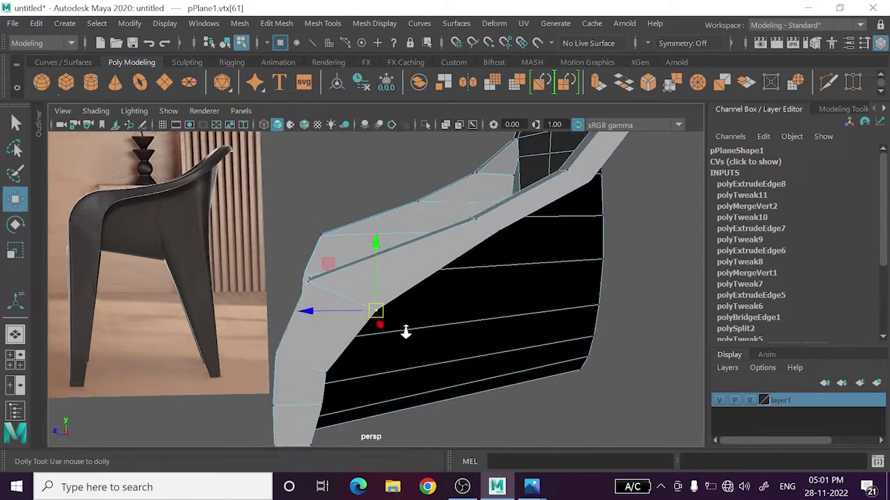
{"action": "scroll", "coordinate": [378, 334], "scroll_direction": "up", "scroll_amount": 2}
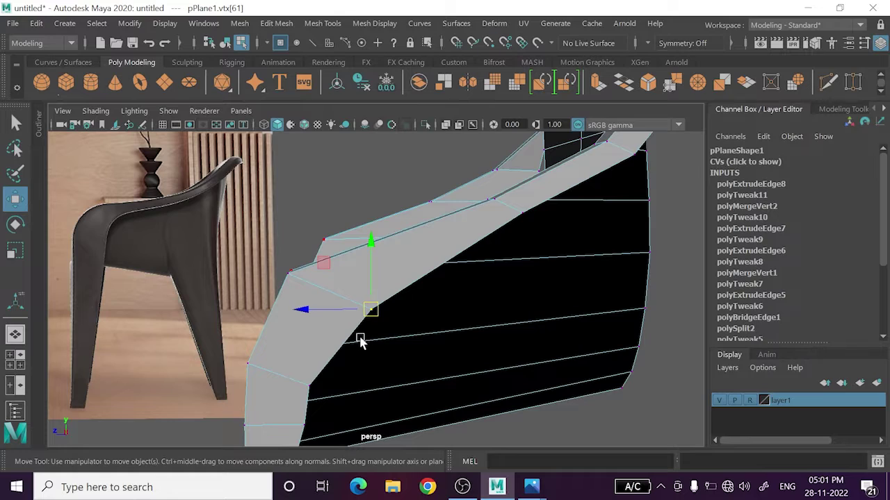
{"action": "mouse_move", "coordinate": [373, 314]}
{"action": "left_mouse_down"}
{"action": "mouse_move", "coordinate": [375, 303]}
{"action": "mouse_move", "coordinate": [323, 370]}
{"action": "mouse_move", "coordinate": [373, 308]}
{"action": "left_mouse_up"}
{"action": "mouse_move", "coordinate": [354, 343]}
{"action": "left_mouse_down", "text": "alt"}
{"action": "mouse_move", "coordinate": [232, 338]}
{"action": "mouse_move", "coordinate": [164, 303]}
{"action": "left_mouse_up", "text": "alt"}
{"action": "left_click_drag", "start_coordinate": [187, 263], "coordinate": [265, 320]}
{"action": "left_click", "coordinate": [672, 84]}
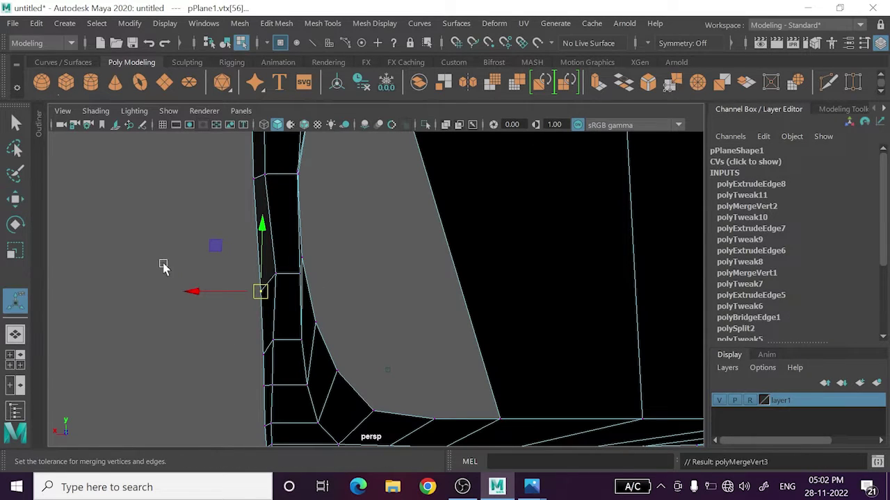
{"action": "key", "text": "w"}
{"action": "mouse_move", "coordinate": [157, 224]}
{"action": "left_mouse_down", "text": "alt"}
{"action": "mouse_move", "coordinate": [234, 266]}
{"action": "mouse_move", "coordinate": [308, 258]}
{"action": "mouse_move", "coordinate": [251, 261]}
{"action": "left_mouse_up", "text": "alt"}
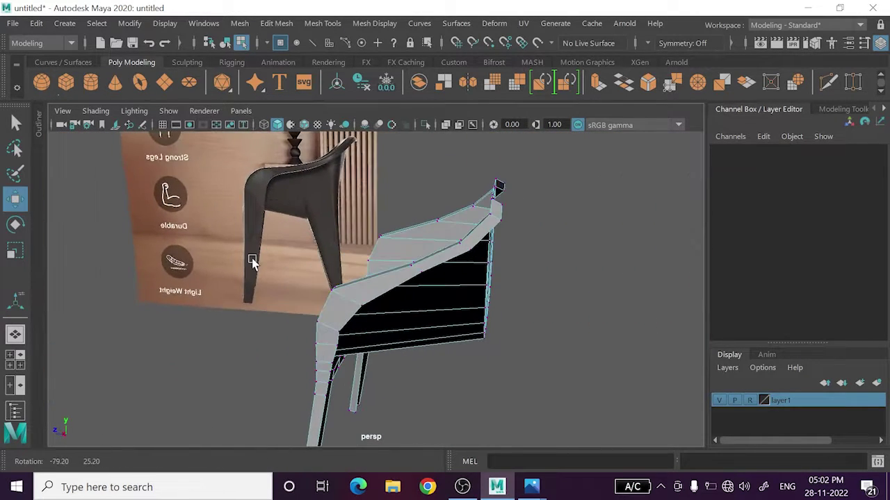
{"action": "key", "text": "3"}
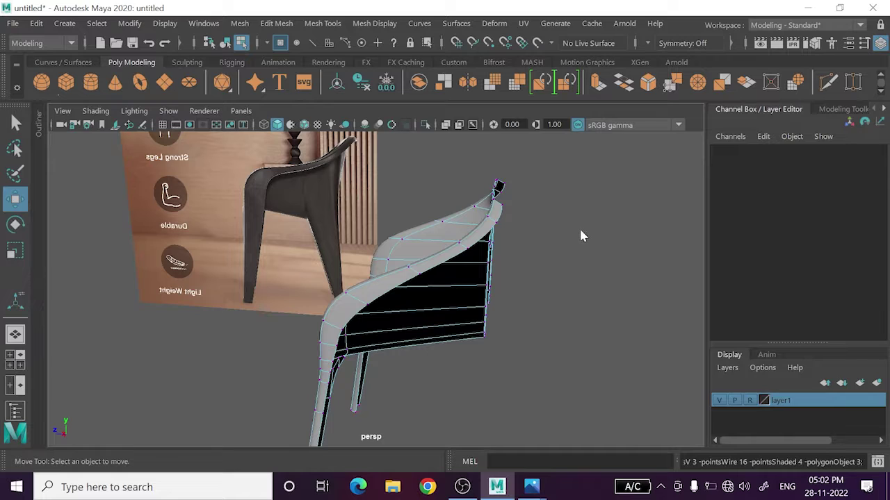
{"action": "right_click_drag", "start_coordinate": [580, 142], "coordinate": [636, 90]}
{"action": "left_click", "coordinate": [574, 252]}
{"action": "mouse_move", "coordinate": [574, 252]}
{"action": "left_mouse_down", "text": "alt"}
{"action": "mouse_move", "coordinate": [554, 290]}
{"action": "mouse_move", "coordinate": [540, 286]}
{"action": "mouse_move", "coordinate": [621, 271]}
{"action": "mouse_move", "coordinate": [654, 282]}
{"action": "mouse_move", "coordinate": [473, 284]}
{"action": "mouse_move", "coordinate": [483, 308]}
{"action": "mouse_move", "coordinate": [419, 287]}
{"action": "mouse_move", "coordinate": [397, 301]}
{"action": "mouse_move", "coordinate": [410, 278]}
{"action": "mouse_move", "coordinate": [508, 281]}
{"action": "mouse_move", "coordinate": [416, 324]}
{"action": "mouse_move", "coordinate": [469, 313]}
{"action": "mouse_move", "coordinate": [447, 317]}
{"action": "mouse_move", "coordinate": [449, 302]}
{"action": "mouse_move", "coordinate": [494, 257]}
{"action": "left_mouse_up", "text": "alt"}
{"action": "left_click", "coordinate": [410, 276]}
{"action": "key", "text": "1"}
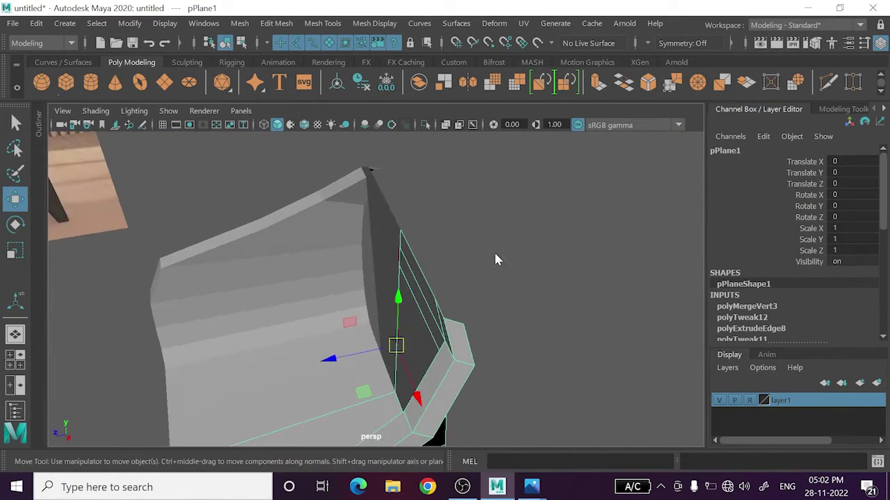
{"action": "right_click_drag", "start_coordinate": [494, 258], "coordinate": [423, 247]}
{"action": "left_click", "coordinate": [423, 247]}
{"action": "mouse_move", "coordinate": [437, 298]}
{"action": "left_mouse_down", "text": "alt"}
{"action": "mouse_move", "coordinate": [497, 294]}
{"action": "mouse_move", "coordinate": [431, 318]}
{"action": "mouse_move", "coordinate": [474, 306]}
{"action": "left_mouse_up", "text": "alt"}
{"action": "left_click_drag", "start_coordinate": [572, 275], "coordinate": [550, 274], "text": "alt"}
{"action": "left_click", "coordinate": [584, 228]}
{"action": "left_click", "coordinate": [473, 223]}
- Extrude the side edge outward and pull one strip vertex down and inward
{"action": "key", "text": "ctrl+e"}
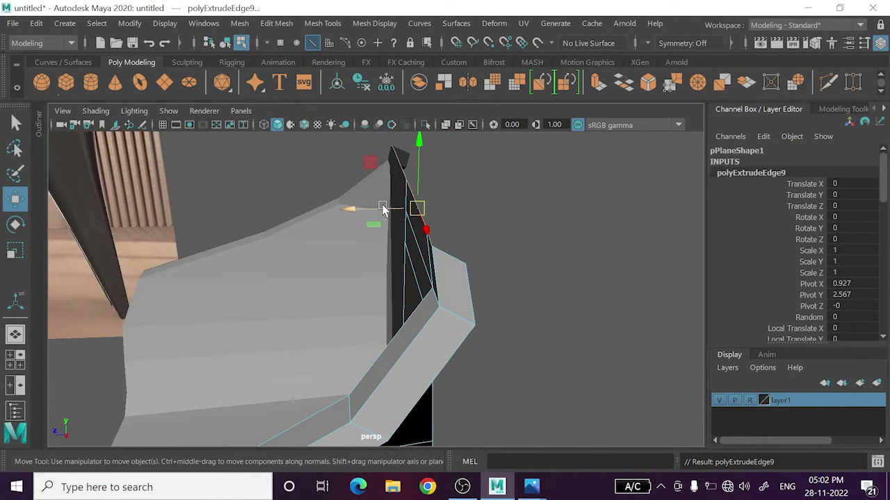
{"action": "mouse_move", "coordinate": [383, 210]}
{"action": "left_mouse_down"}
{"action": "mouse_move", "coordinate": [417, 213]}
{"action": "mouse_move", "coordinate": [526, 258]}
{"action": "left_mouse_up"}
{"action": "mouse_move", "coordinate": [531, 111]}
{"action": "right_mouse_down"}
{"action": "mouse_move", "coordinate": [497, 144]}
{"action": "mouse_move", "coordinate": [461, 113]}
{"action": "right_mouse_up"}
{"action": "left_click", "coordinate": [455, 293]}
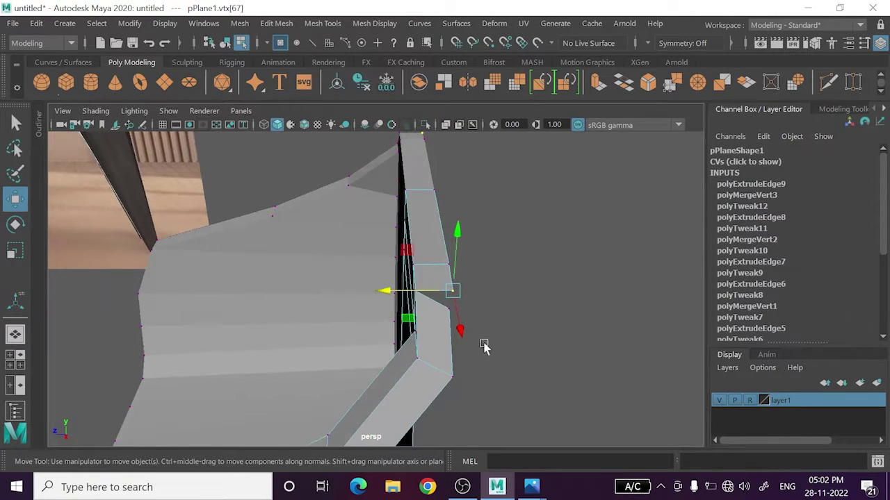
{"action": "mouse_move", "coordinate": [466, 297]}
{"action": "left_mouse_down"}
{"action": "mouse_move", "coordinate": [453, 308]}
{"action": "mouse_move", "coordinate": [463, 359]}
{"action": "mouse_move", "coordinate": [310, 308]}
{"action": "mouse_move", "coordinate": [288, 277]}
{"action": "mouse_move", "coordinate": [162, 221]}
{"action": "mouse_move", "coordinate": [160, 203]}
{"action": "left_mouse_up"}
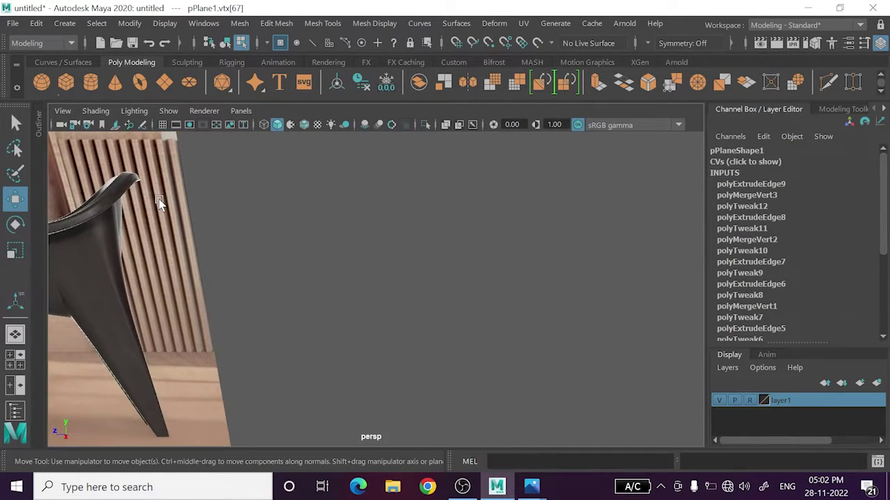
- Raise three top-rim vertices, then move a single rim vertex into place
{"action": "scroll", "coordinate": [382, 321], "scroll_direction": "down", "scroll_amount": 2}
{"action": "scroll", "coordinate": [396, 361], "scroll_direction": "down", "scroll_amount": 3}
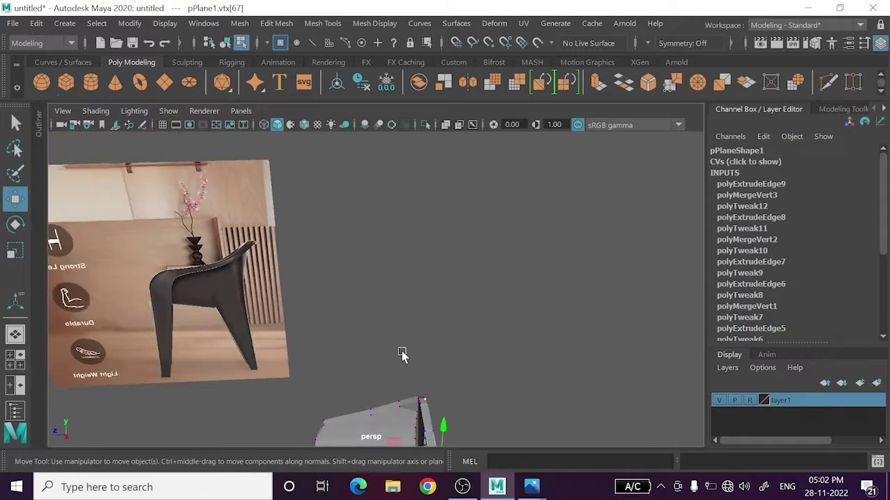
{"action": "scroll", "coordinate": [401, 355], "scroll_direction": "down", "scroll_amount": 3}
{"action": "scroll", "coordinate": [407, 350], "scroll_direction": "down", "scroll_amount": 3}
{"action": "mouse_move", "coordinate": [407, 355]}
{"action": "left_mouse_down", "text": "alt"}
{"action": "mouse_move", "coordinate": [479, 354]}
{"action": "mouse_move", "coordinate": [445, 333]}
{"action": "left_mouse_up", "text": "alt"}
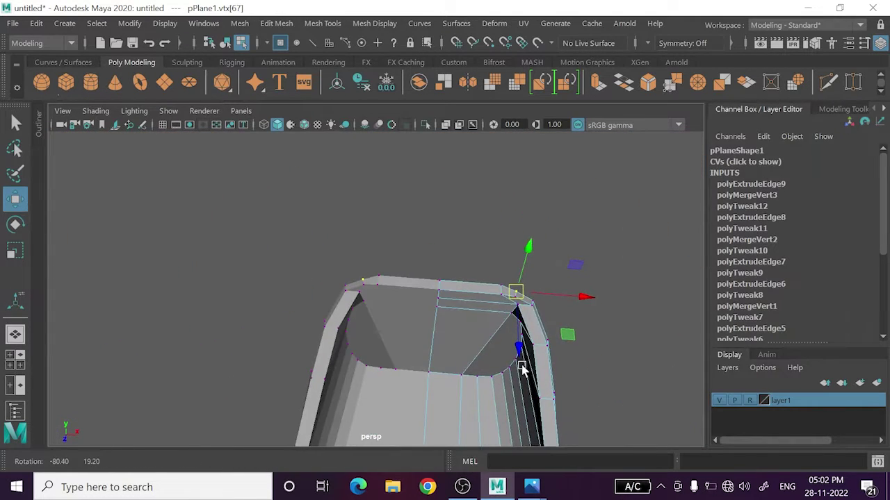
{"action": "scroll", "coordinate": [414, 318], "scroll_direction": "down", "scroll_amount": 1}
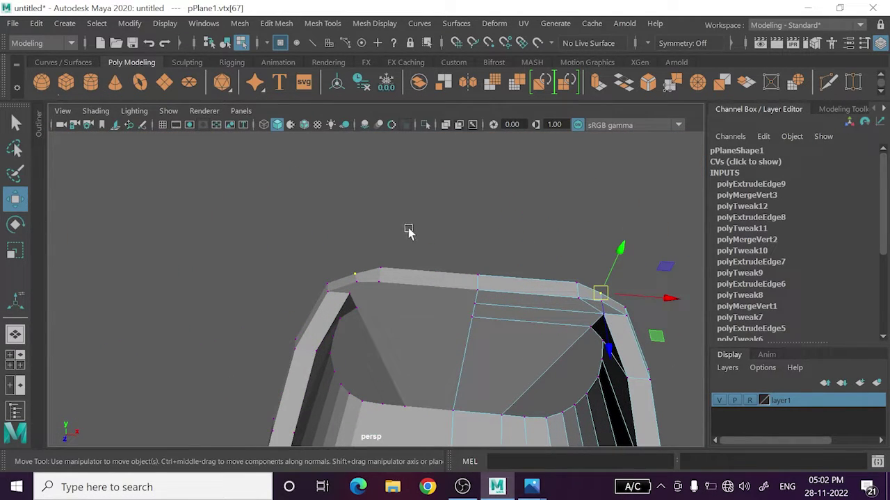
{"action": "left_click_drag", "start_coordinate": [496, 359], "coordinate": [495, 356]}
{"action": "mouse_move", "coordinate": [495, 355]}
{"action": "left_mouse_down", "text": "alt"}
{"action": "mouse_move", "coordinate": [477, 334]}
{"action": "mouse_move", "coordinate": [470, 272]}
{"action": "mouse_move", "coordinate": [469, 298]}
{"action": "mouse_move", "coordinate": [471, 290]}
{"action": "left_mouse_up", "text": "alt"}
{"action": "mouse_move", "coordinate": [535, 299]}
{"action": "left_mouse_down", "text": "alt"}
{"action": "mouse_move", "coordinate": [424, 268]}
{"action": "mouse_move", "coordinate": [378, 300]}
{"action": "left_mouse_up", "text": "alt"}
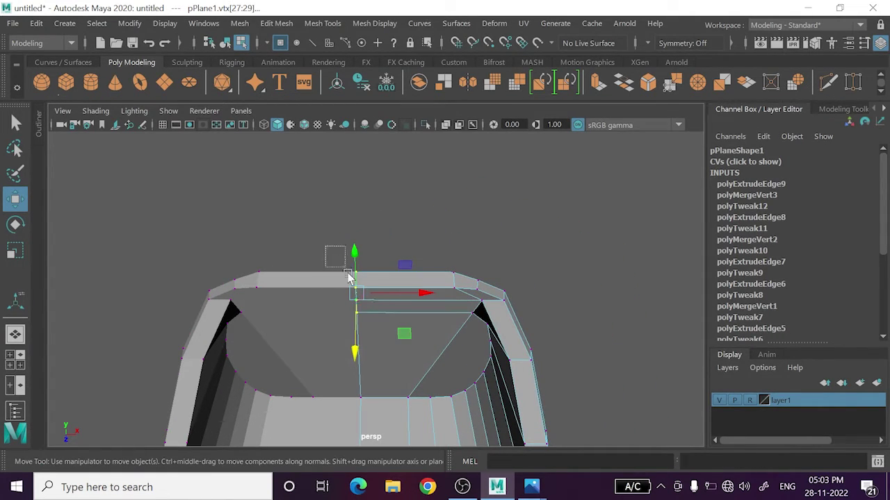
{"action": "left_click", "coordinate": [356, 293]}
{"action": "mouse_move", "coordinate": [344, 341]}
{"action": "left_mouse_down"}
{"action": "mouse_move", "coordinate": [353, 318]}
{"action": "mouse_move", "coordinate": [491, 337]}
{"action": "mouse_move", "coordinate": [417, 341]}
{"action": "mouse_move", "coordinate": [387, 317]}
{"action": "mouse_move", "coordinate": [470, 327]}
{"action": "left_mouse_up"}
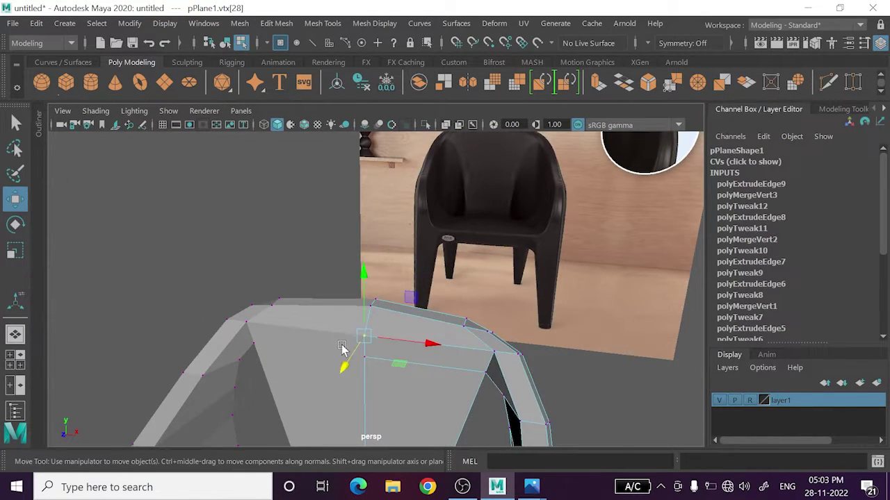
- Slide a rim vertex along X, then raise the top-edge vertices to follow the reference
{"action": "mouse_move", "coordinate": [342, 349]}
{"action": "left_mouse_down", "text": "alt"}
{"action": "mouse_move", "coordinate": [405, 364]}
{"action": "mouse_move", "coordinate": [461, 331]}
{"action": "left_mouse_up", "text": "alt"}
{"action": "left_click_drag", "start_coordinate": [403, 365], "coordinate": [393, 365]}
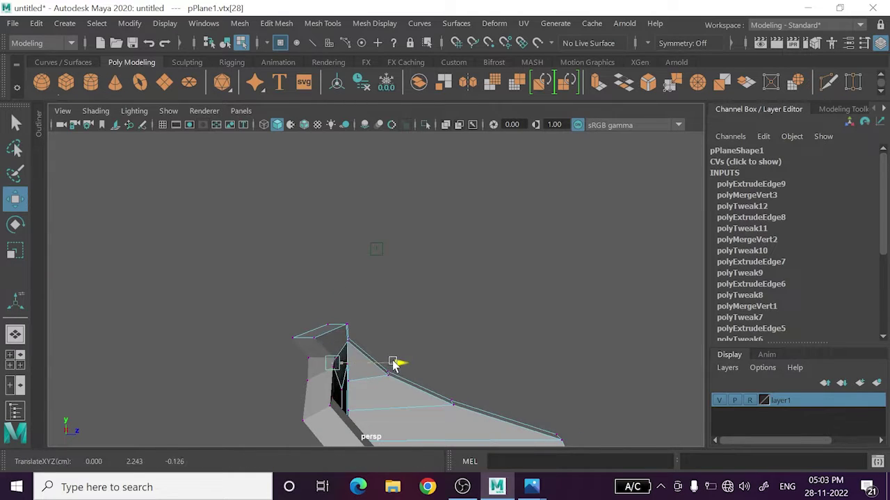
{"action": "mouse_move", "coordinate": [478, 346]}
{"action": "left_mouse_down", "text": "alt"}
{"action": "mouse_move", "coordinate": [348, 368]}
{"action": "mouse_move", "coordinate": [506, 322]}
{"action": "mouse_move", "coordinate": [512, 347]}
{"action": "mouse_move", "coordinate": [541, 338]}
{"action": "mouse_move", "coordinate": [486, 397]}
{"action": "mouse_move", "coordinate": [480, 367]}
{"action": "mouse_move", "coordinate": [454, 361]}
{"action": "mouse_move", "coordinate": [508, 338]}
{"action": "mouse_move", "coordinate": [536, 312]}
{"action": "mouse_move", "coordinate": [417, 389]}
{"action": "mouse_move", "coordinate": [394, 370]}
{"action": "left_mouse_up", "text": "alt"}
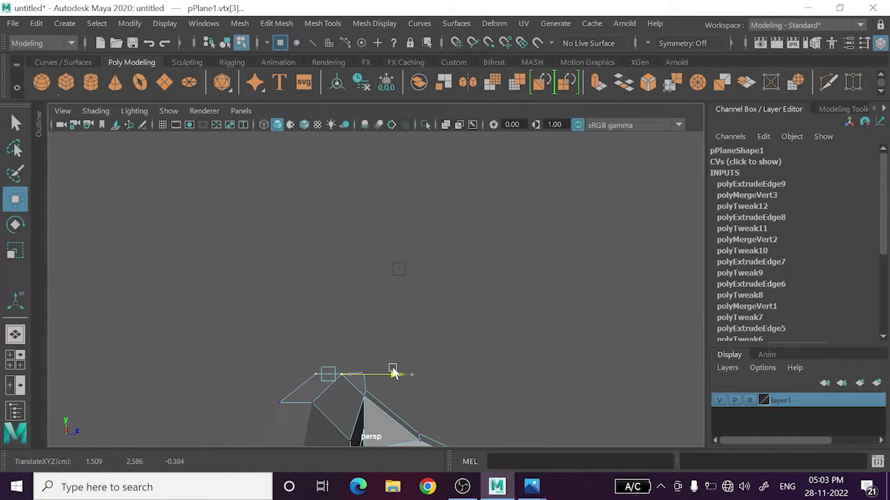
{"action": "mouse_move", "coordinate": [460, 380]}
{"action": "left_mouse_down", "text": "alt"}
{"action": "mouse_move", "coordinate": [394, 383]}
{"action": "mouse_move", "coordinate": [477, 374]}
{"action": "mouse_move", "coordinate": [486, 346]}
{"action": "mouse_move", "coordinate": [461, 359]}
{"action": "mouse_move", "coordinate": [480, 368]}
{"action": "mouse_move", "coordinate": [389, 347]}
{"action": "mouse_move", "coordinate": [469, 310]}
{"action": "mouse_move", "coordinate": [281, 285]}
{"action": "mouse_move", "coordinate": [366, 351]}
{"action": "mouse_move", "coordinate": [442, 320]}
{"action": "mouse_move", "coordinate": [339, 298]}
{"action": "left_mouse_up", "text": "alt"}
{"action": "left_click", "coordinate": [469, 315]}
{"action": "key", "text": "f"}
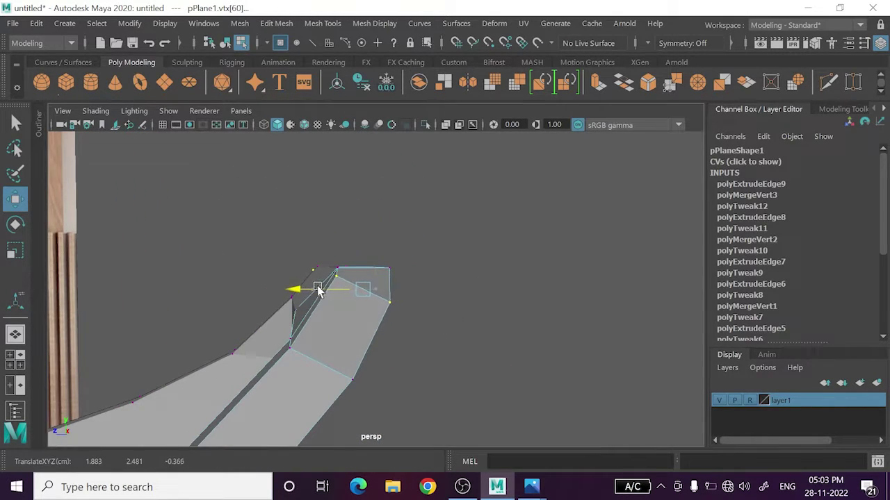
{"action": "mouse_move", "coordinate": [321, 291]}
{"action": "left_mouse_down", "text": "alt"}
{"action": "mouse_move", "coordinate": [364, 299]}
{"action": "mouse_move", "coordinate": [420, 337]}
{"action": "mouse_move", "coordinate": [440, 327]}
{"action": "mouse_move", "coordinate": [285, 229]}
{"action": "left_mouse_up", "text": "alt"}
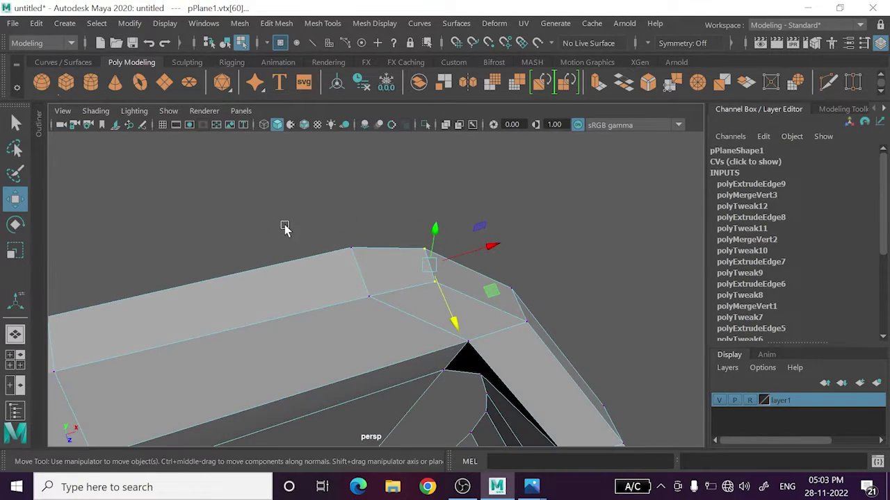
{"action": "left_click_drag", "start_coordinate": [384, 313], "coordinate": [382, 310]}
{"action": "mouse_move", "coordinate": [382, 310]}
{"action": "left_mouse_down", "text": "alt"}
{"action": "mouse_move", "coordinate": [361, 288]}
{"action": "mouse_move", "coordinate": [369, 312]}
{"action": "mouse_move", "coordinate": [410, 322]}
{"action": "mouse_move", "coordinate": [403, 316]}
{"action": "mouse_move", "coordinate": [454, 308]}
{"action": "mouse_move", "coordinate": [252, 284]}
{"action": "mouse_move", "coordinate": [238, 258]}
{"action": "mouse_move", "coordinate": [291, 344]}
{"action": "mouse_move", "coordinate": [308, 322]}
{"action": "mouse_move", "coordinate": [318, 343]}
{"action": "left_mouse_up", "text": "alt"}
{"action": "left_click_drag", "start_coordinate": [393, 345], "coordinate": [393, 333]}
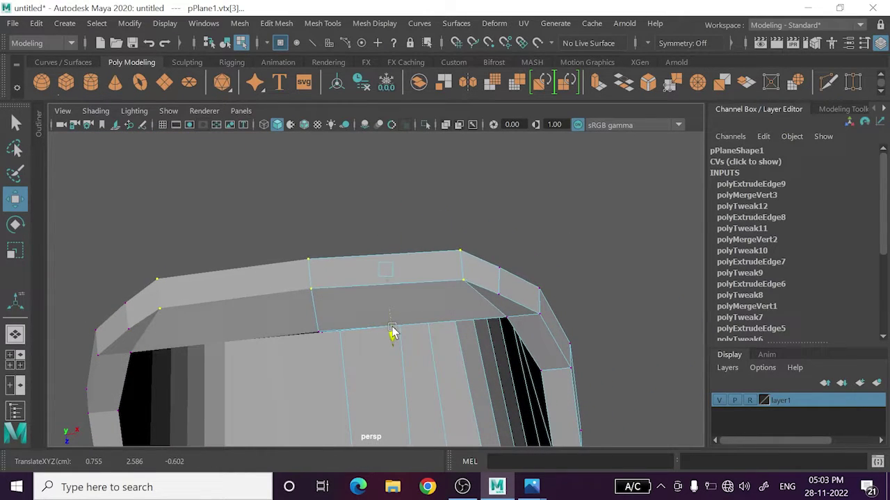
- Raise a rim corner vertex and another rim vertex to reshape the corner
{"action": "left_click", "coordinate": [499, 276]}
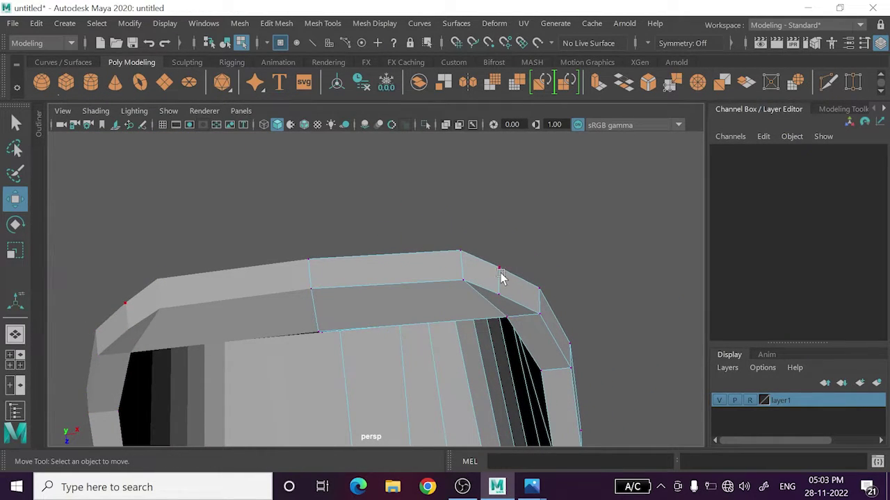
{"action": "left_click", "coordinate": [500, 273]}
{"action": "key", "text": "q"}
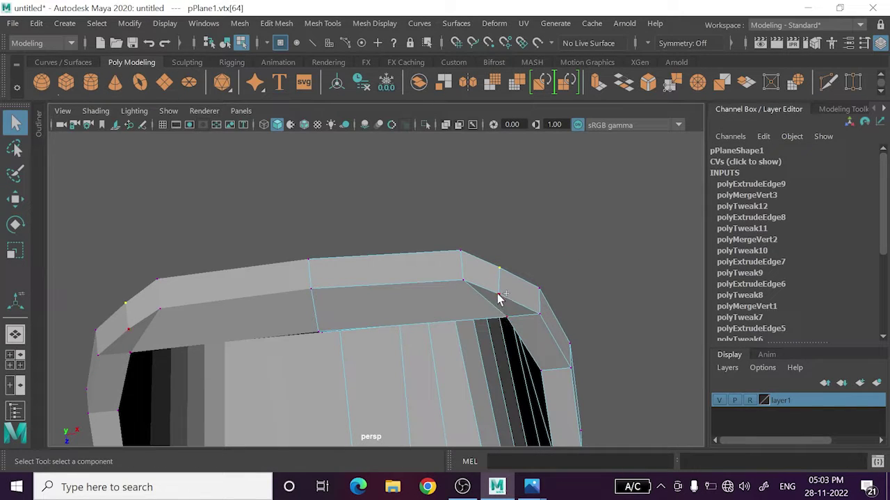
{"action": "left_click", "coordinate": [499, 297]}
{"action": "key", "text": "w"}
{"action": "left_click_drag", "start_coordinate": [503, 336], "coordinate": [505, 331]}
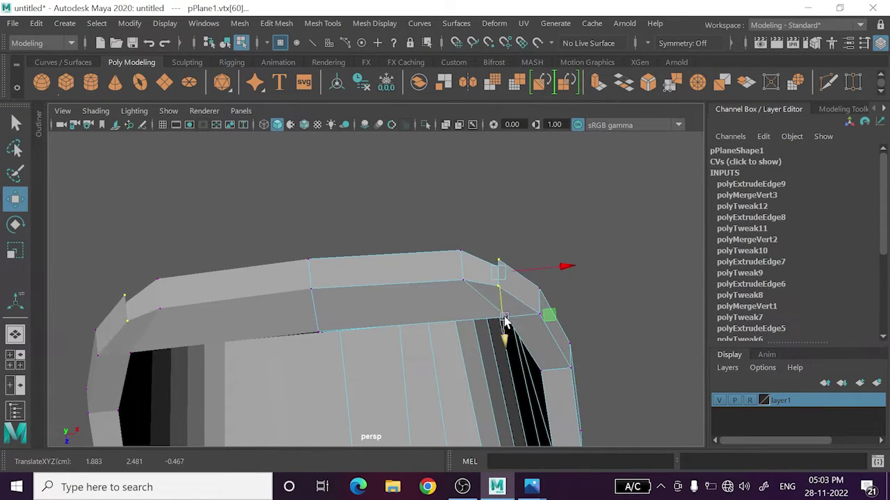
{"action": "left_click", "coordinate": [582, 248]}
{"action": "mouse_move", "coordinate": [498, 258]}
{"action": "left_mouse_down", "text": "alt"}
{"action": "mouse_move", "coordinate": [526, 283]}
{"action": "mouse_move", "coordinate": [513, 242]}
{"action": "mouse_move", "coordinate": [529, 268]}
{"action": "left_mouse_up", "text": "alt"}
{"action": "mouse_move", "coordinate": [492, 306]}
{"action": "left_mouse_down"}
{"action": "mouse_move", "coordinate": [501, 349]}
{"action": "mouse_move", "coordinate": [502, 332]}
{"action": "mouse_move", "coordinate": [440, 303]}
{"action": "mouse_move", "coordinate": [421, 246]}
{"action": "mouse_move", "coordinate": [321, 302]}
{"action": "left_mouse_up"}
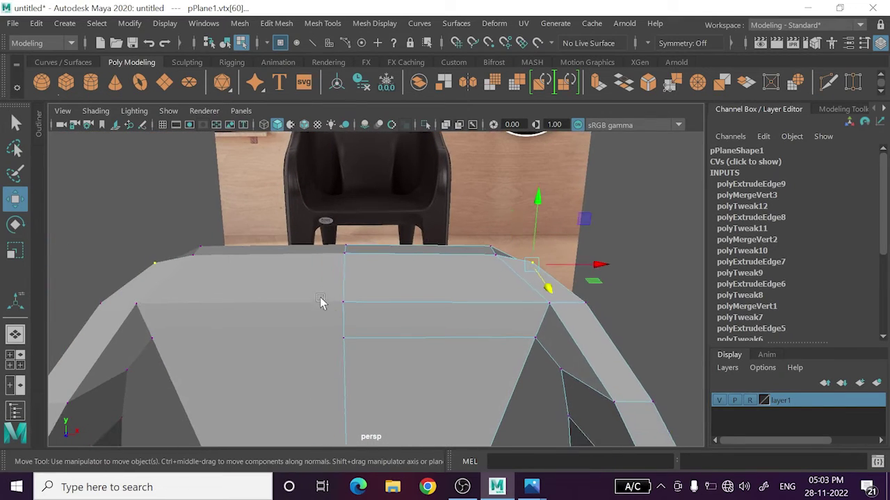
{"action": "left_click_drag", "start_coordinate": [391, 319], "coordinate": [391, 318]}
{"action": "mouse_move", "coordinate": [391, 319]}
{"action": "left_mouse_down", "text": "alt"}
{"action": "mouse_move", "coordinate": [387, 341]}
{"action": "mouse_move", "coordinate": [445, 306]}
{"action": "mouse_move", "coordinate": [431, 300]}
{"action": "left_mouse_up", "text": "alt"}
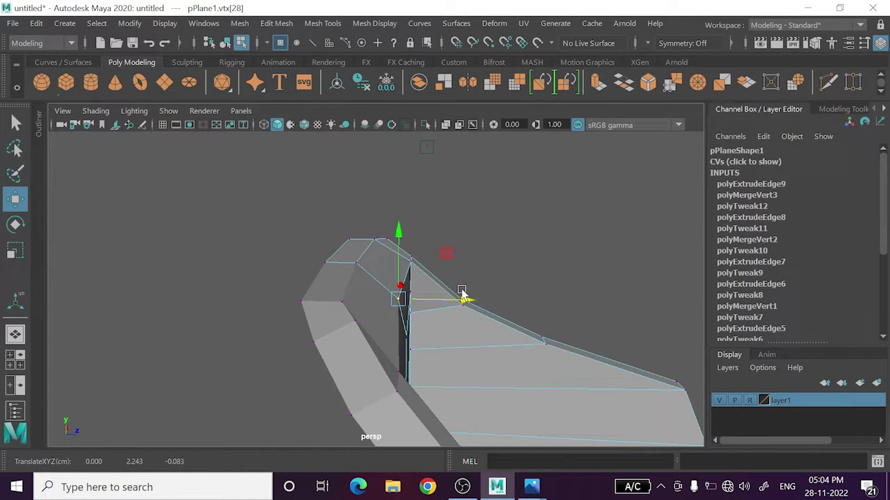
- Check the chair mesh in smooth preview, framing it and viewing its back side
{"action": "key", "text": "3"}
{"action": "right_click_drag", "start_coordinate": [489, 111], "coordinate": [549, 115]}
{"action": "left_click", "coordinate": [604, 235]}
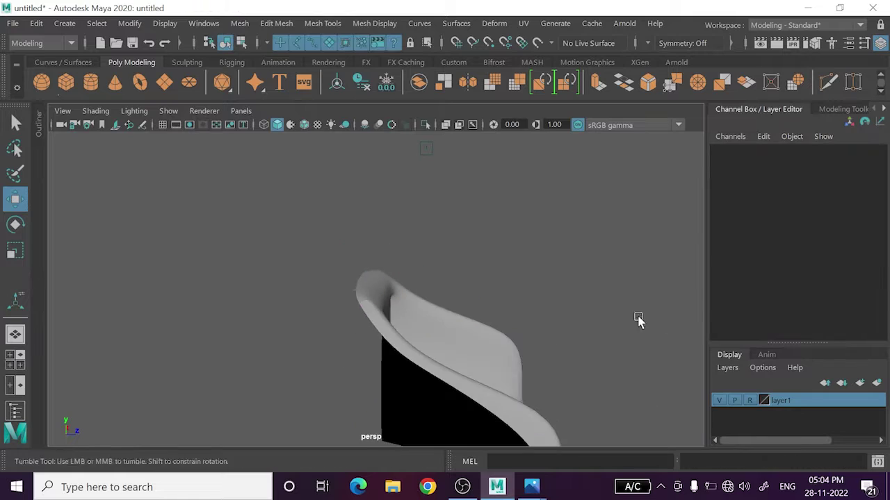
{"action": "mouse_move", "coordinate": [637, 319]}
{"action": "left_mouse_down", "text": "alt"}
{"action": "mouse_move", "coordinate": [433, 313]}
{"action": "mouse_move", "coordinate": [397, 295]}
{"action": "mouse_move", "coordinate": [410, 312]}
{"action": "mouse_move", "coordinate": [405, 334]}
{"action": "mouse_move", "coordinate": [433, 371]}
{"action": "left_mouse_up", "text": "alt"}
{"action": "left_click", "coordinate": [404, 355]}
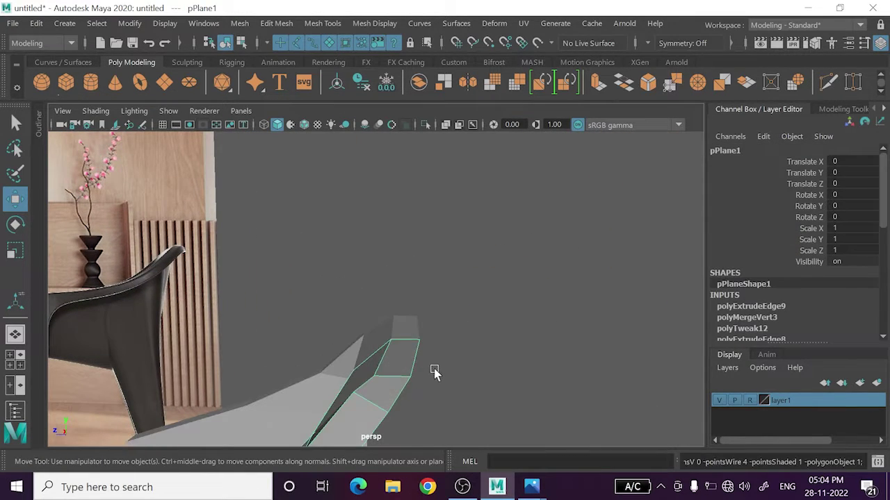
{"action": "key", "text": "f"}
{"action": "mouse_move", "coordinate": [474, 391]}
{"action": "left_mouse_down", "text": "alt"}
{"action": "mouse_move", "coordinate": [369, 435]}
{"action": "mouse_move", "coordinate": [458, 320]}
{"action": "mouse_move", "coordinate": [516, 308]}
{"action": "mouse_move", "coordinate": [528, 322]}
{"action": "mouse_move", "coordinate": [502, 302]}
{"action": "mouse_move", "coordinate": [443, 295]}
{"action": "mouse_move", "coordinate": [455, 254]}
{"action": "left_mouse_up", "text": "alt"}
- Select two armrest tip vertices and slide them to the left
{"action": "mouse_move", "coordinate": [456, 111]}
{"action": "right_mouse_down"}
{"action": "mouse_move", "coordinate": [409, 125]}
{"action": "mouse_move", "coordinate": [390, 115]}
{"action": "right_mouse_up"}
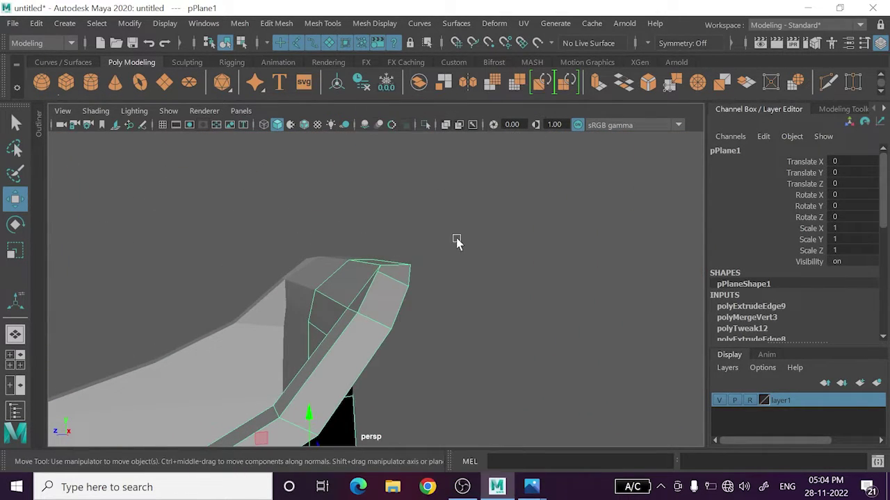
{"action": "left_click_drag", "start_coordinate": [454, 242], "coordinate": [420, 278], "text": "alt"}
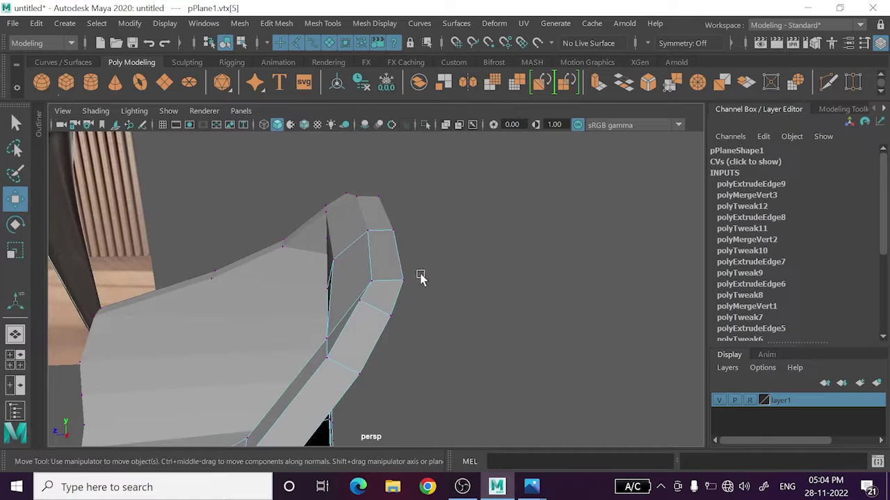
{"action": "left_click", "coordinate": [393, 231], "text": "shift"}
{"action": "left_click_drag", "start_coordinate": [394, 230], "coordinate": [399, 255], "text": "alt"}
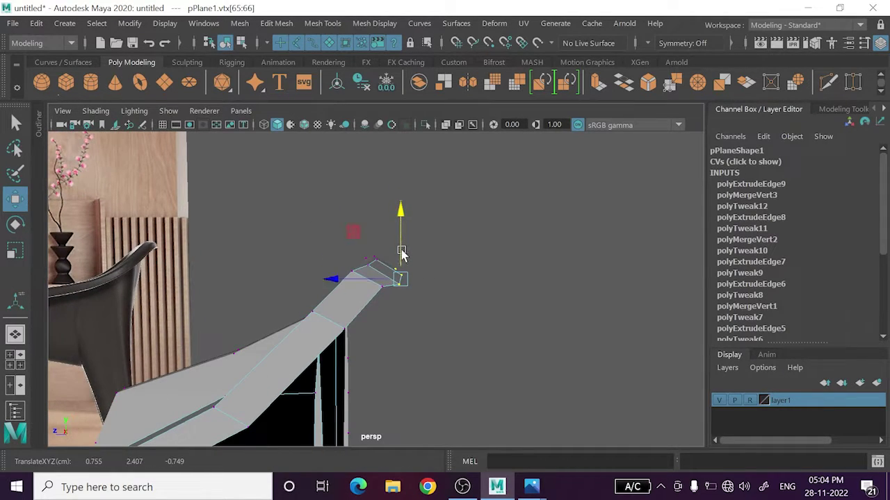
{"action": "key", "text": "ctrl+z"}
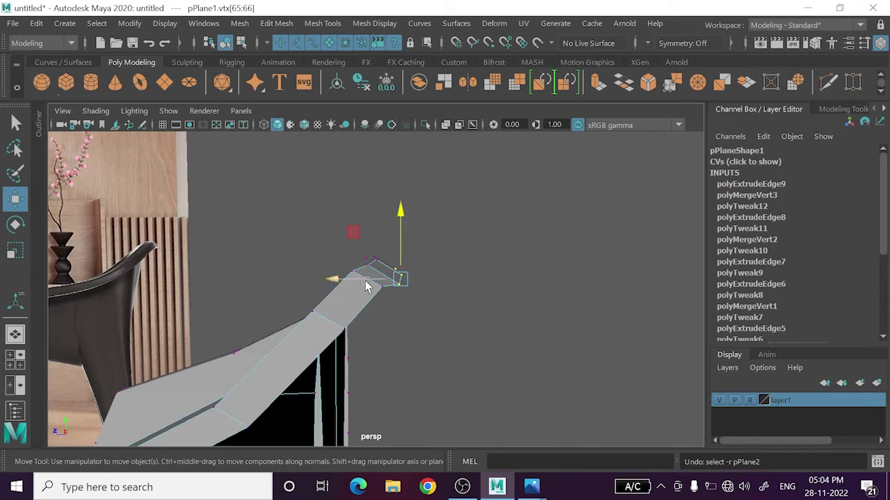
{"action": "left_click_drag", "start_coordinate": [365, 281], "coordinate": [352, 273]}
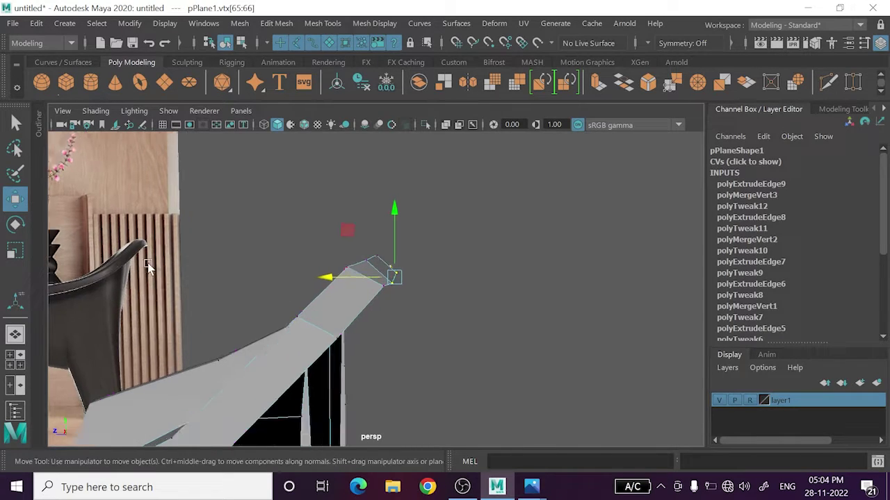
- Select the overlapping vertices at the armrest end
{"action": "left_click_drag", "start_coordinate": [145, 257], "coordinate": [159, 297], "text": "alt"}
{"action": "mouse_move", "coordinate": [357, 332]}
{"action": "left_mouse_down", "text": "alt"}
{"action": "mouse_move", "coordinate": [409, 362]}
{"action": "mouse_move", "coordinate": [397, 302]}
{"action": "left_mouse_up", "text": "alt"}
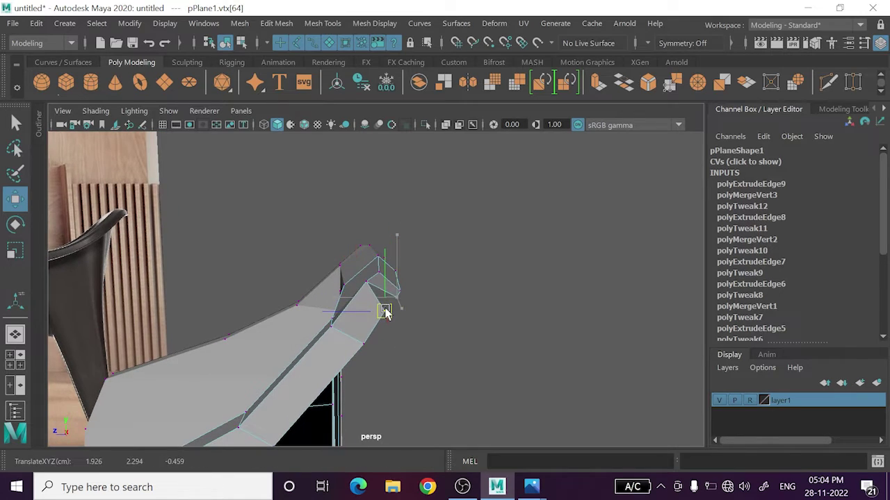
{"action": "mouse_move", "coordinate": [424, 328]}
{"action": "left_mouse_down", "text": "alt"}
{"action": "mouse_move", "coordinate": [436, 321]}
{"action": "mouse_move", "coordinate": [397, 369]}
{"action": "mouse_move", "coordinate": [445, 356]}
{"action": "left_mouse_up", "text": "alt"}
{"action": "left_click", "coordinate": [397, 369]}
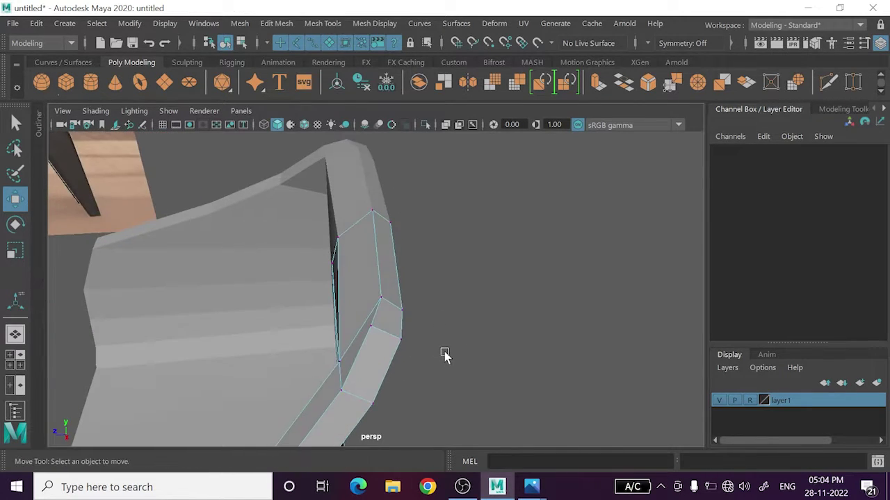
{"action": "left_click_drag", "start_coordinate": [387, 356], "coordinate": [387, 356]}
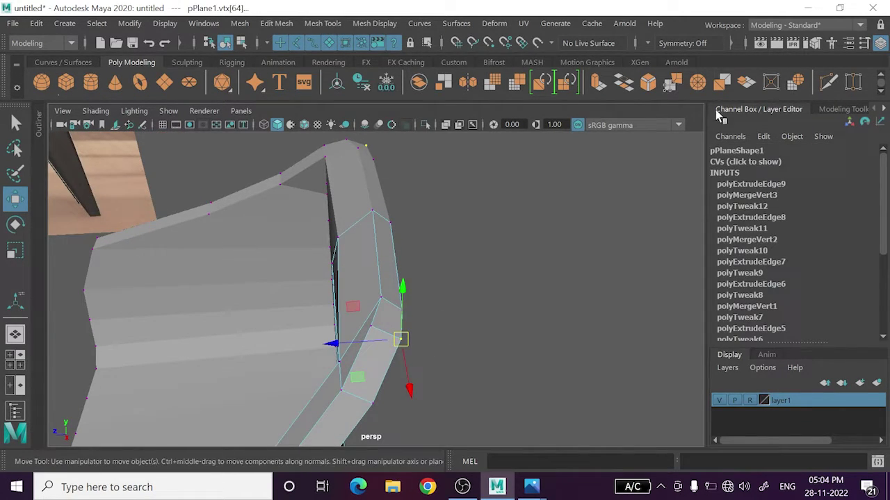
- Merge the overlapping armrest-end vertices, then slide a tip vertex sideways to reshape the end
{"action": "left_click", "coordinate": [672, 82]}
{"action": "left_click", "coordinate": [463, 285]}
{"action": "mouse_move", "coordinate": [463, 285]}
{"action": "left_mouse_down", "text": "alt"}
{"action": "mouse_move", "coordinate": [429, 337]}
{"action": "mouse_move", "coordinate": [397, 328]}
{"action": "mouse_move", "coordinate": [397, 307]}
{"action": "mouse_move", "coordinate": [422, 324]}
{"action": "mouse_move", "coordinate": [357, 299]}
{"action": "mouse_move", "coordinate": [408, 255]}
{"action": "left_mouse_up", "text": "alt"}
{"action": "left_click", "coordinate": [406, 329]}
{"action": "left_click", "coordinate": [357, 299]}
{"action": "left_click", "coordinate": [363, 291]}
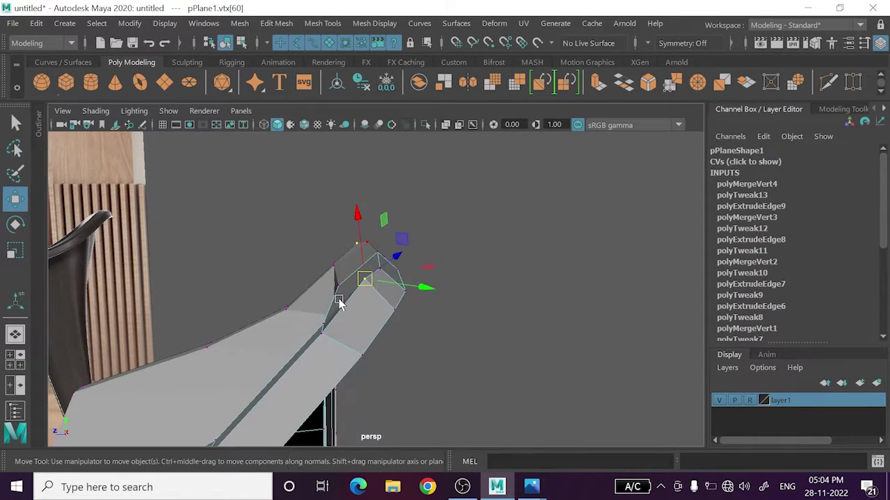
{"action": "left_click_drag", "start_coordinate": [389, 287], "coordinate": [415, 296]}
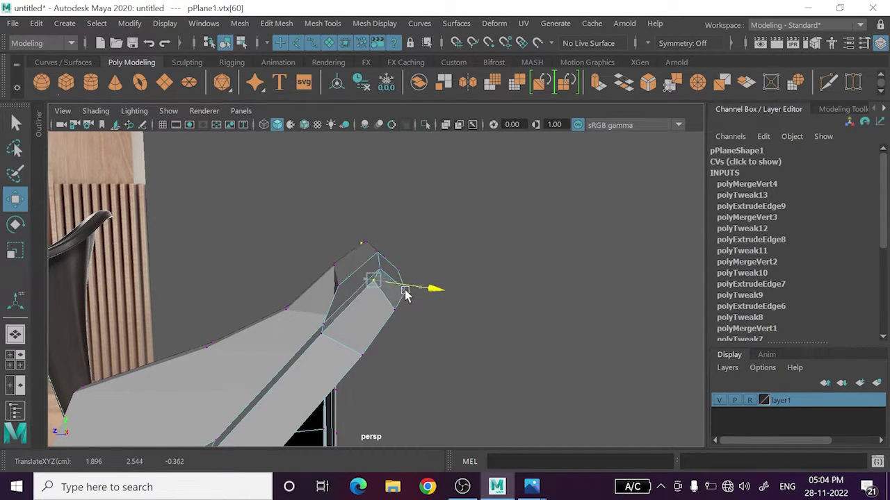
- With move axes set to World, move another tip vertex along X
{"action": "left_click_drag", "start_coordinate": [404, 296], "coordinate": [438, 329], "text": "alt"}
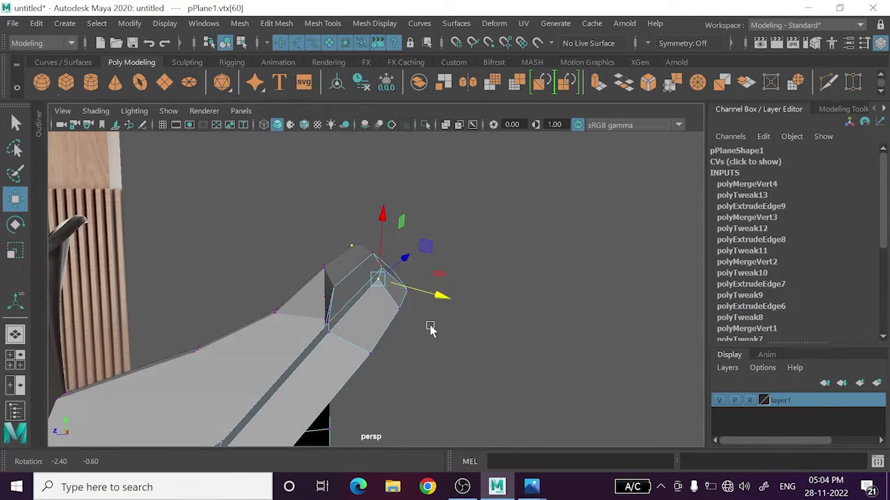
{"action": "left_click_drag", "start_coordinate": [312, 334], "coordinate": [419, 352], "text": "alt"}
{"action": "mouse_move", "coordinate": [389, 324]}
{"action": "left_mouse_down"}
{"action": "mouse_move", "coordinate": [442, 365]}
{"action": "mouse_move", "coordinate": [439, 357]}
{"action": "mouse_move", "coordinate": [441, 381]}
{"action": "mouse_move", "coordinate": [440, 371]}
{"action": "left_mouse_up"}
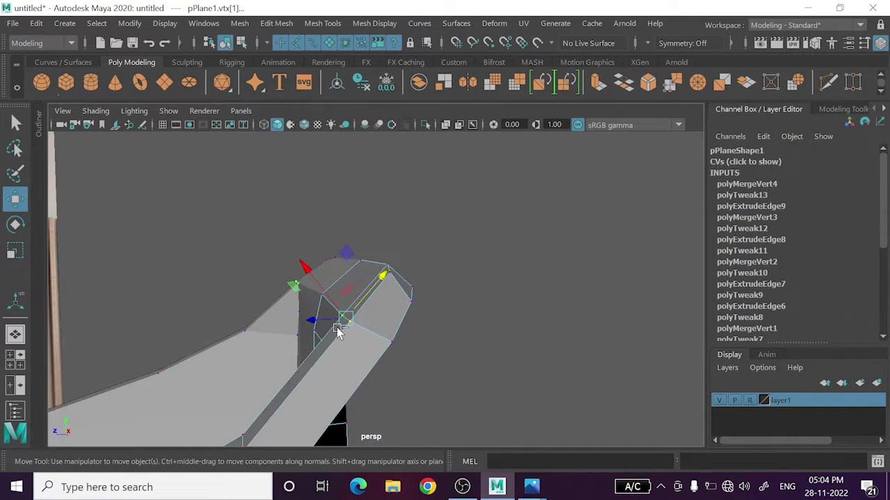
{"action": "left_click_drag", "start_coordinate": [339, 304], "coordinate": [268, 307]}
{"action": "mouse_move", "coordinate": [315, 320]}
{"action": "left_mouse_down"}
{"action": "mouse_move", "coordinate": [322, 327]}
{"action": "mouse_move", "coordinate": [303, 314]}
{"action": "left_mouse_up"}
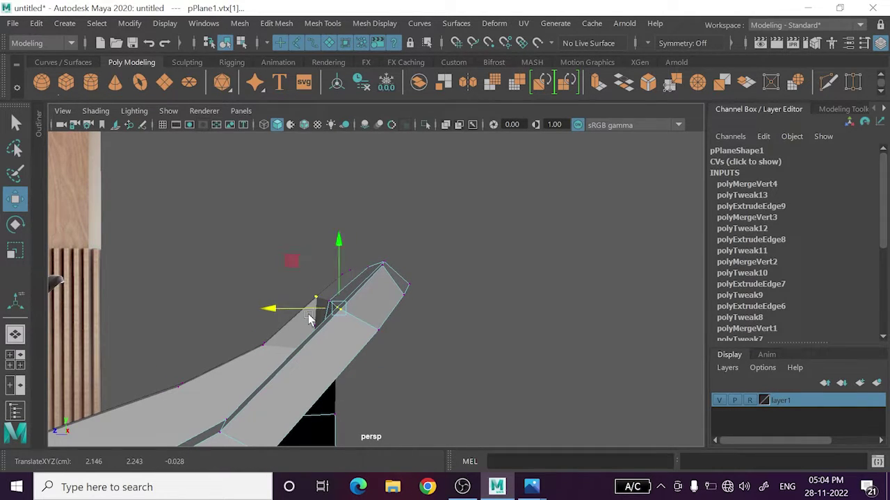
{"action": "left_click", "coordinate": [307, 362]}
- Check the outer tip vertex in the front view, then move it down and nudge it into place
{"action": "mouse_move", "coordinate": [307, 363]}
{"action": "left_mouse_down", "text": "alt"}
{"action": "mouse_move", "coordinate": [422, 363]}
{"action": "mouse_move", "coordinate": [278, 373]}
{"action": "mouse_move", "coordinate": [218, 410]}
{"action": "mouse_move", "coordinate": [208, 433]}
{"action": "mouse_move", "coordinate": [322, 363]}
{"action": "left_mouse_up", "text": "alt"}
{"action": "mouse_move", "coordinate": [387, 271]}
{"action": "left_mouse_down", "text": "alt"}
{"action": "mouse_move", "coordinate": [396, 336]}
{"action": "mouse_move", "coordinate": [382, 294]}
{"action": "left_mouse_up", "text": "alt"}
{"action": "left_click", "coordinate": [381, 294]}
{"action": "key", "text": "space"}
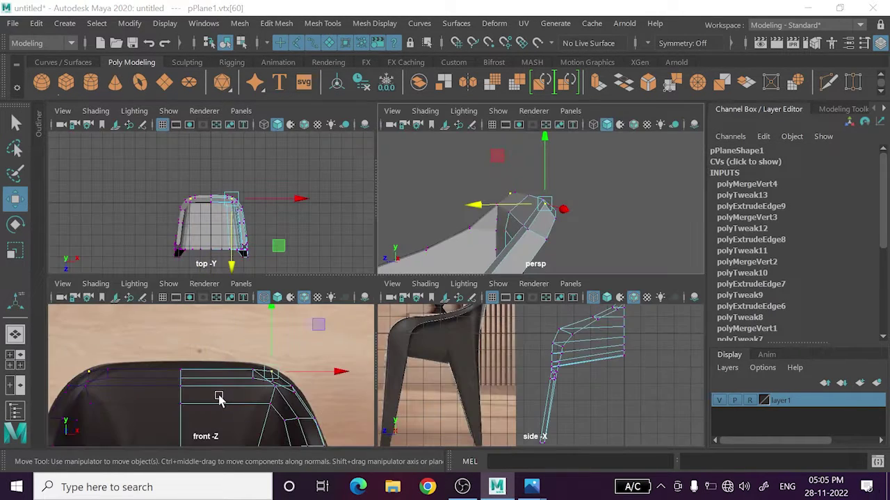
{"action": "key", "text": "space"}
{"action": "scroll", "coordinate": [435, 324], "scroll_direction": "up", "scroll_amount": 2}
{"action": "scroll", "coordinate": [488, 350], "scroll_direction": "up", "scroll_amount": 1}
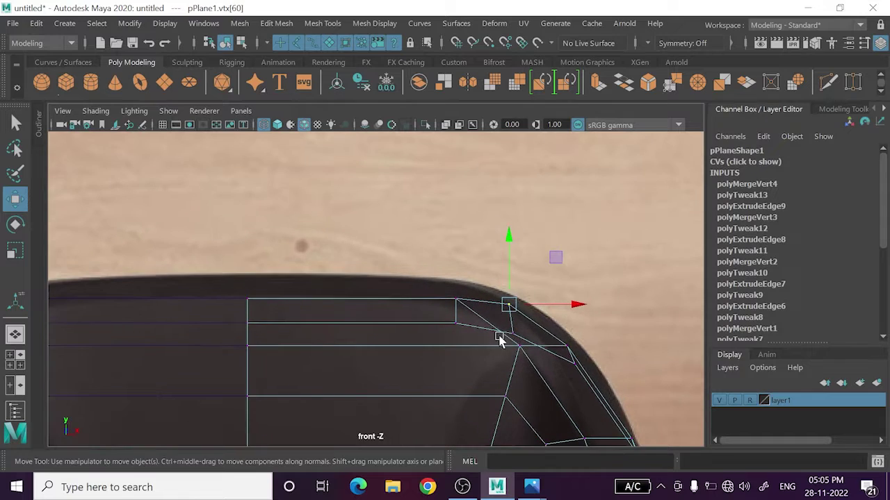
{"action": "key", "text": "space"}
{"action": "key", "text": "space"}
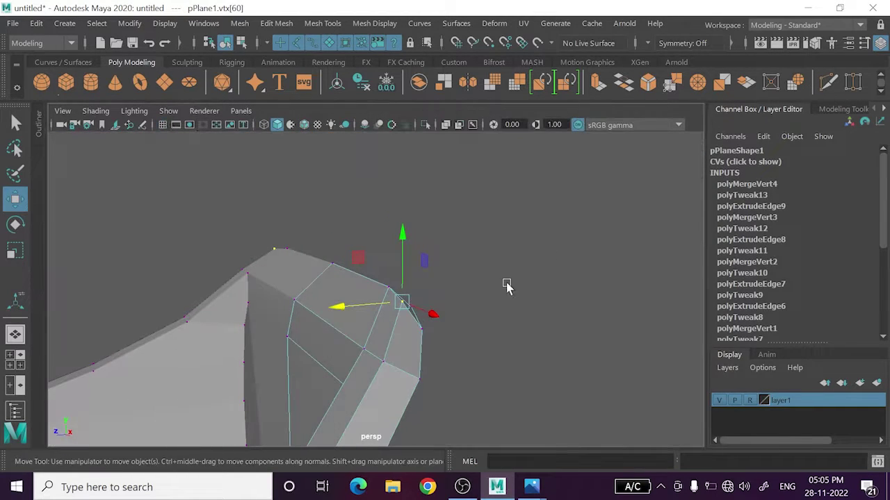
{"action": "mouse_move", "coordinate": [416, 308]}
{"action": "left_mouse_down"}
{"action": "mouse_move", "coordinate": [417, 317]}
{"action": "mouse_move", "coordinate": [476, 334]}
{"action": "left_mouse_up"}
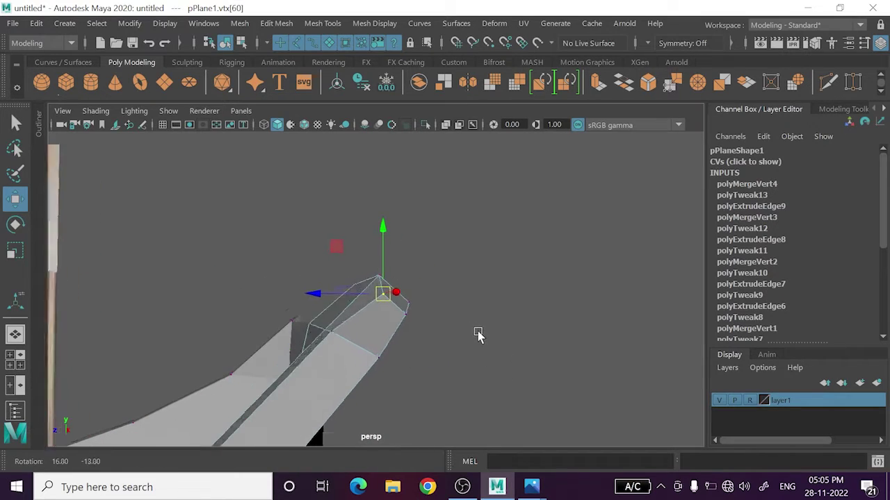
{"action": "left_click_drag", "start_coordinate": [377, 294], "coordinate": [376, 296]}
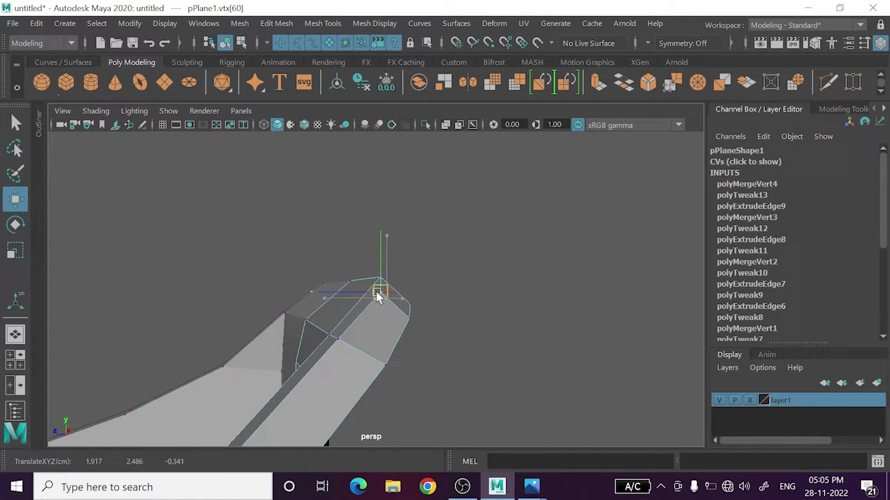
- Preview the chair smoothed, then select it and frame it against the reference in the side view
{"action": "key", "text": "3"}
{"action": "right_click_drag", "start_coordinate": [507, 153], "coordinate": [526, 213]}
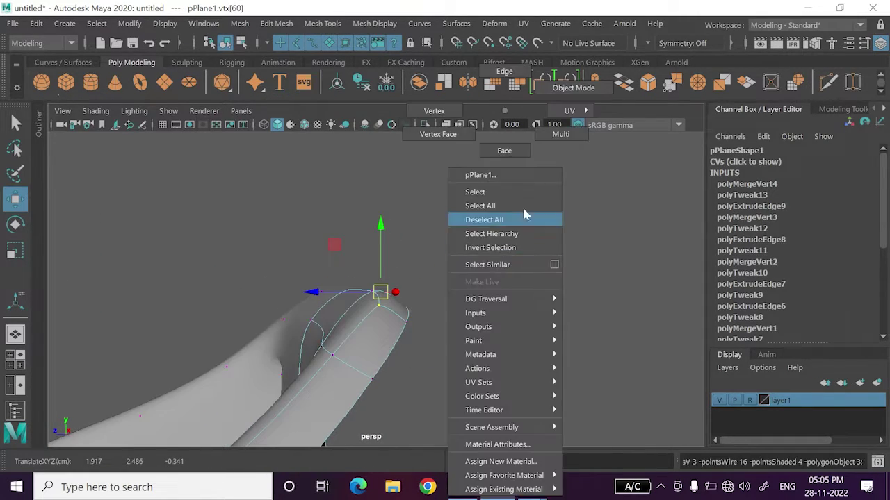
{"action": "mouse_move", "coordinate": [488, 311]}
{"action": "left_mouse_down", "text": "alt"}
{"action": "mouse_move", "coordinate": [449, 340]}
{"action": "mouse_move", "coordinate": [449, 332]}
{"action": "left_mouse_up", "text": "alt"}
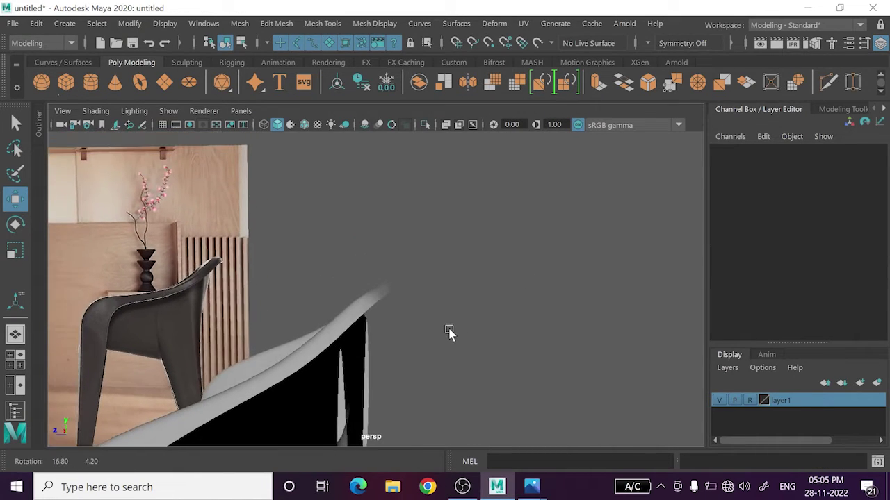
{"action": "mouse_move", "coordinate": [390, 337]}
{"action": "left_mouse_down", "text": "alt"}
{"action": "mouse_move", "coordinate": [403, 324]}
{"action": "mouse_move", "coordinate": [427, 352]}
{"action": "mouse_move", "coordinate": [464, 347]}
{"action": "mouse_move", "coordinate": [401, 321]}
{"action": "mouse_move", "coordinate": [427, 356]}
{"action": "mouse_move", "coordinate": [413, 339]}
{"action": "mouse_move", "coordinate": [317, 328]}
{"action": "mouse_move", "coordinate": [354, 343]}
{"action": "mouse_move", "coordinate": [352, 375]}
{"action": "mouse_move", "coordinate": [351, 310]}
{"action": "left_mouse_up", "text": "alt"}
{"action": "left_click", "coordinate": [352, 309]}
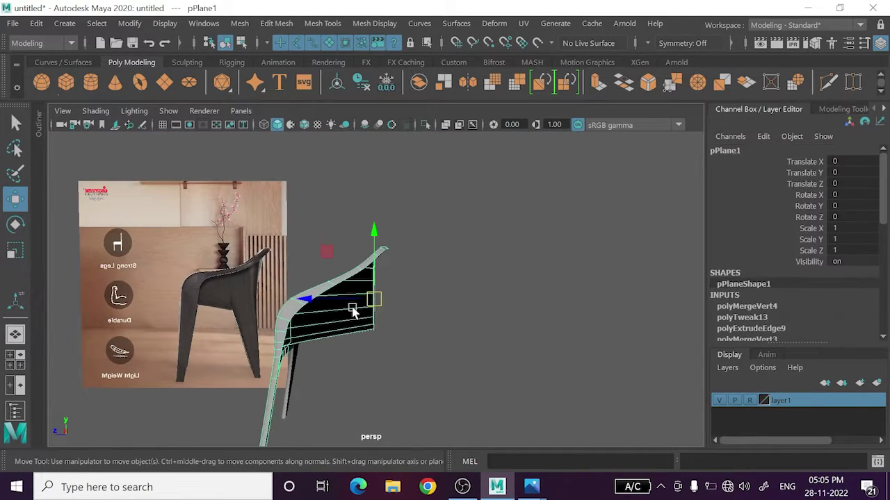
{"action": "mouse_move", "coordinate": [407, 359]}
{"action": "left_mouse_down", "text": "alt"}
{"action": "mouse_move", "coordinate": [387, 365]}
{"action": "mouse_move", "coordinate": [348, 334]}
{"action": "mouse_move", "coordinate": [373, 331]}
{"action": "left_mouse_up", "text": "alt"}
{"action": "scroll", "coordinate": [369, 355], "scroll_direction": "up", "scroll_amount": 3}
{"action": "key", "text": "space"}
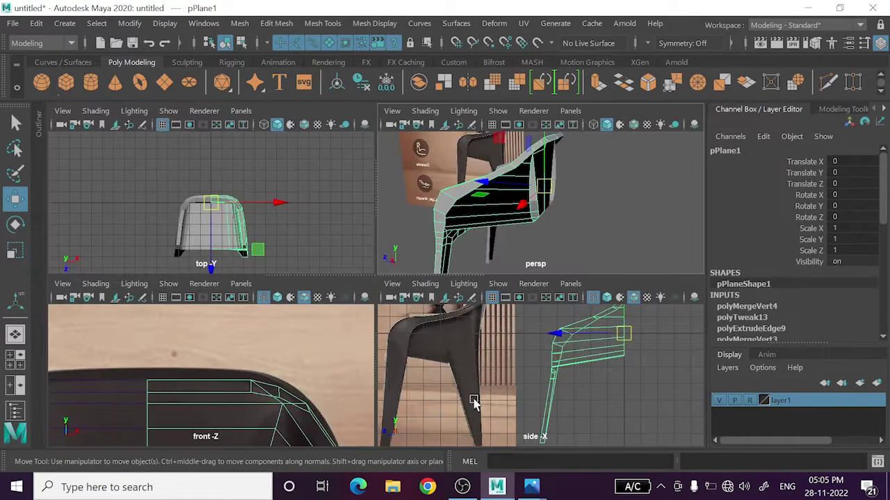
{"action": "key", "text": "space"}
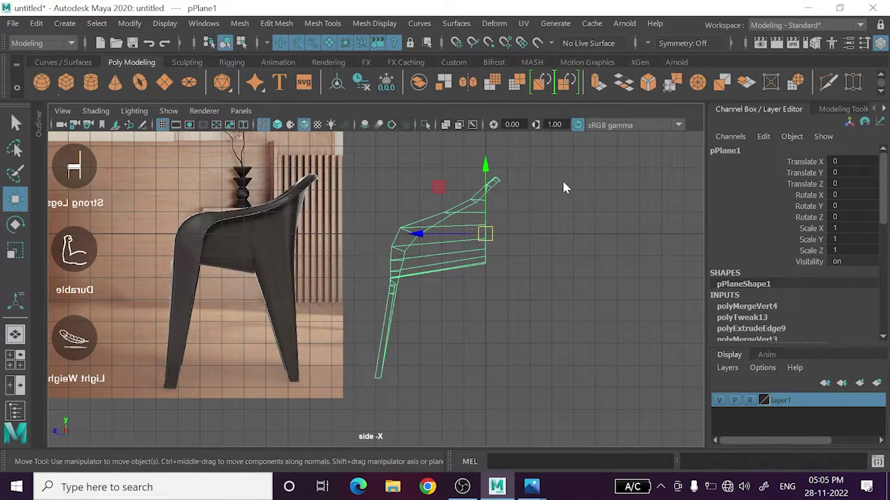
- Zoom in on the armrest and select its corner vertex in vertex mode
{"action": "right_click_drag", "start_coordinate": [565, 187], "coordinate": [619, 88]}
{"action": "scroll", "coordinate": [493, 242], "scroll_direction": "up", "scroll_amount": 3}
{"action": "left_click", "coordinate": [484, 276]}
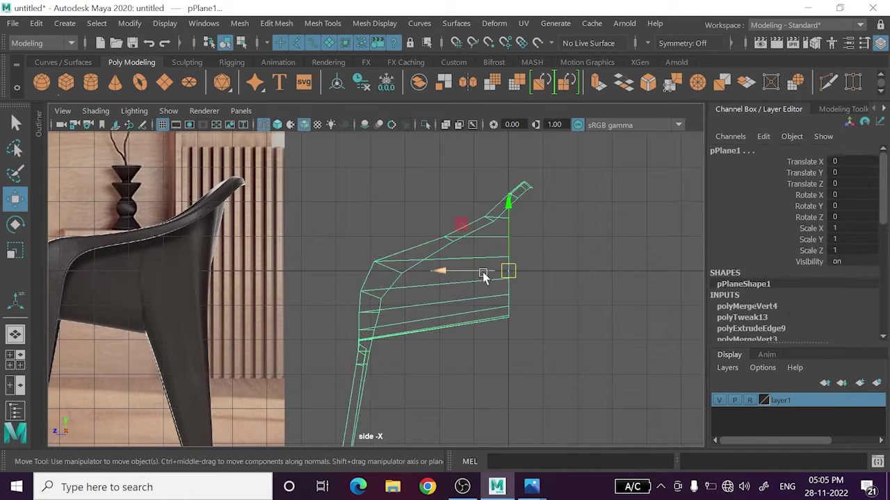
{"action": "scroll", "coordinate": [490, 257], "scroll_direction": "up", "scroll_amount": 3}
{"action": "scroll", "coordinate": [257, 363], "scroll_direction": "up", "scroll_amount": 3}
{"action": "scroll", "coordinate": [292, 324], "scroll_direction": "up", "scroll_amount": 2}
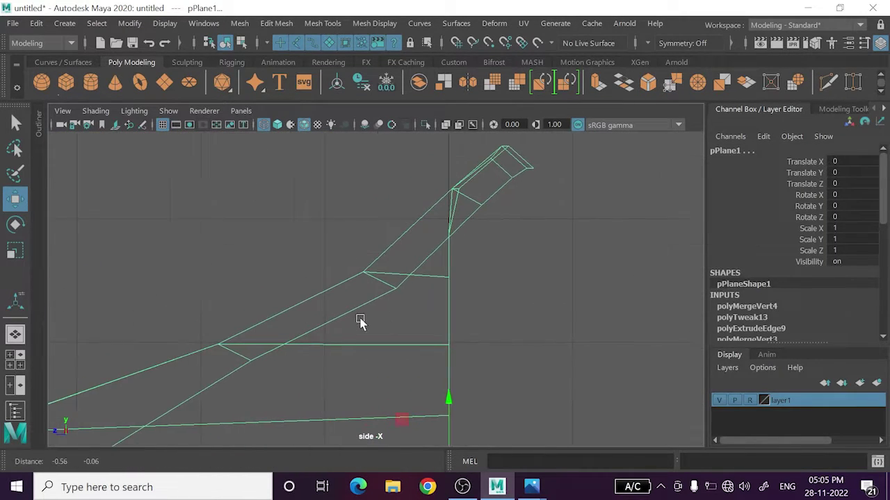
{"action": "right_click_drag", "start_coordinate": [360, 321], "coordinate": [317, 114]}
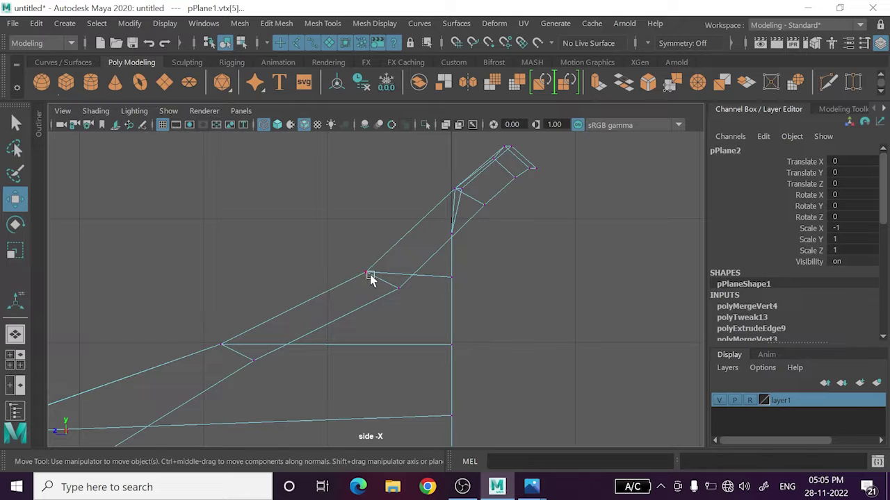
{"action": "left_click", "coordinate": [364, 270]}
- Check the armrest corner in perspective and select the neighbouring corner vertex
{"action": "key", "text": "space"}
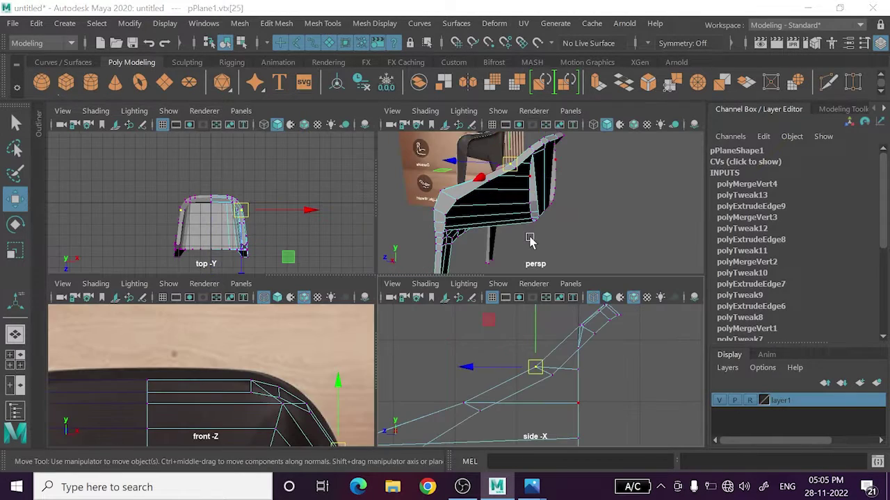
{"action": "key", "text": "space"}
{"action": "left_click_drag", "start_coordinate": [462, 252], "coordinate": [532, 264], "text": "alt"}
{"action": "scroll", "coordinate": [415, 252], "scroll_direction": "up", "scroll_amount": 3}
{"action": "left_click_drag", "start_coordinate": [416, 252], "coordinate": [424, 212], "text": "alt"}
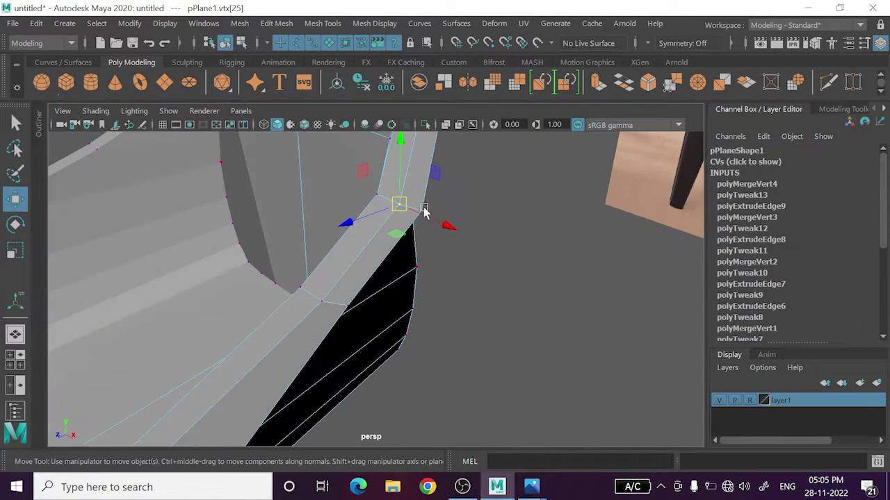
{"action": "mouse_move", "coordinate": [351, 239]}
{"action": "left_mouse_down", "text": "alt"}
{"action": "mouse_move", "coordinate": [419, 213]}
{"action": "mouse_move", "coordinate": [405, 240]}
{"action": "left_mouse_up", "text": "alt"}
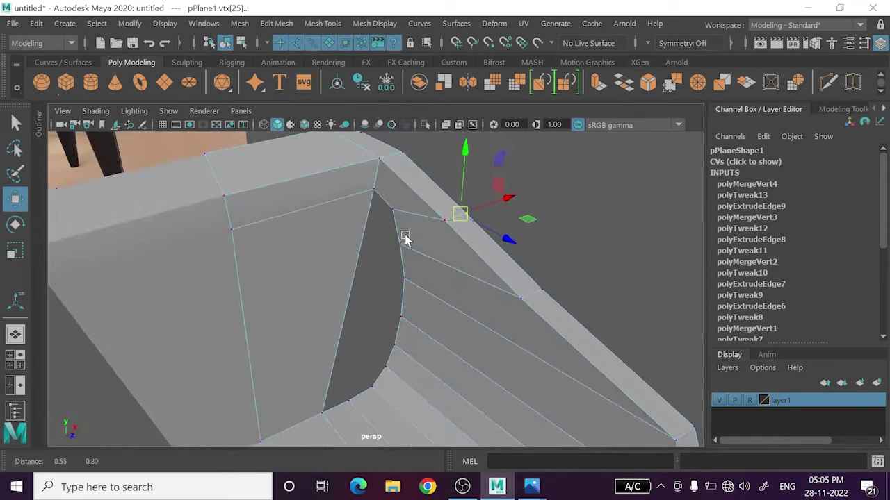
{"action": "left_click", "coordinate": [447, 224]}
- Move the corner vertex in the side view to follow the reference profile
{"action": "left_click_drag", "start_coordinate": [575, 292], "coordinate": [447, 292], "text": "alt"}
{"action": "key", "text": "space"}
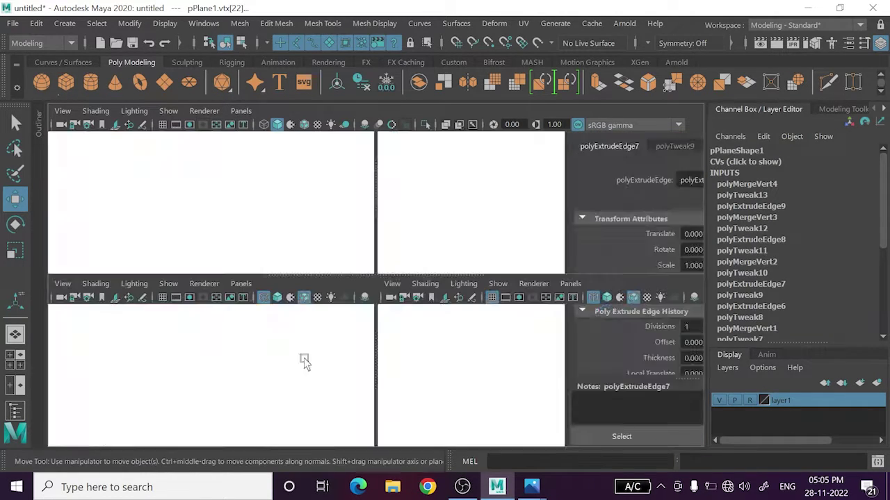
{"action": "key", "text": "space"}
{"action": "mouse_move", "coordinate": [389, 286]}
{"action": "left_mouse_down"}
{"action": "mouse_move", "coordinate": [377, 252]}
{"action": "mouse_move", "coordinate": [380, 269]}
{"action": "left_mouse_up"}
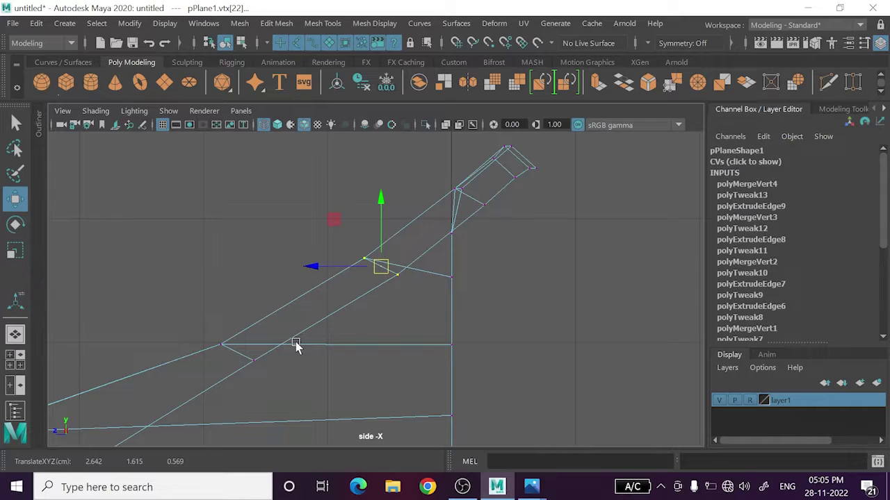
- Nudge the other rim vertex upward to even out the armrest strip's slanted edge
{"action": "middle_click_drag", "start_coordinate": [295, 341], "coordinate": [381, 299], "text": "alt"}
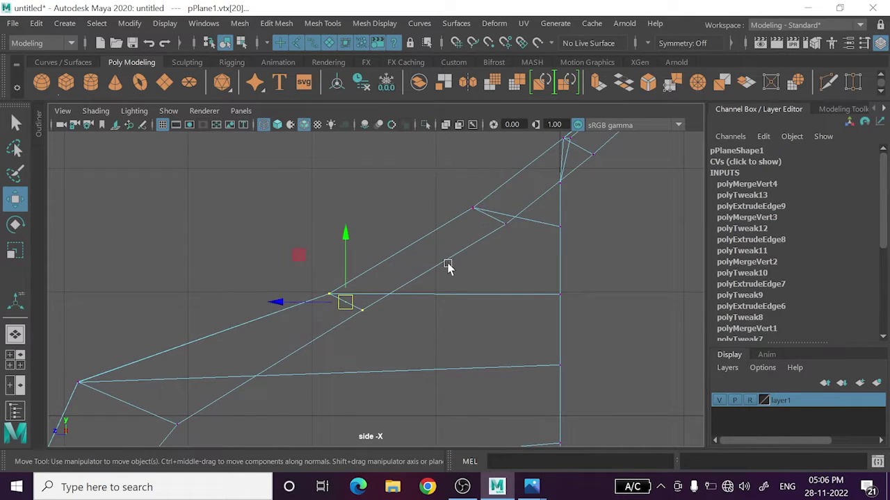
{"action": "key", "text": "space"}
{"action": "mouse_move", "coordinate": [496, 201]}
{"action": "left_mouse_down", "text": "alt"}
{"action": "mouse_move", "coordinate": [505, 245]}
{"action": "mouse_move", "coordinate": [486, 240]}
{"action": "left_mouse_up", "text": "alt"}
{"action": "key", "text": "space"}
{"action": "left_click_drag", "start_coordinate": [345, 271], "coordinate": [342, 266]}
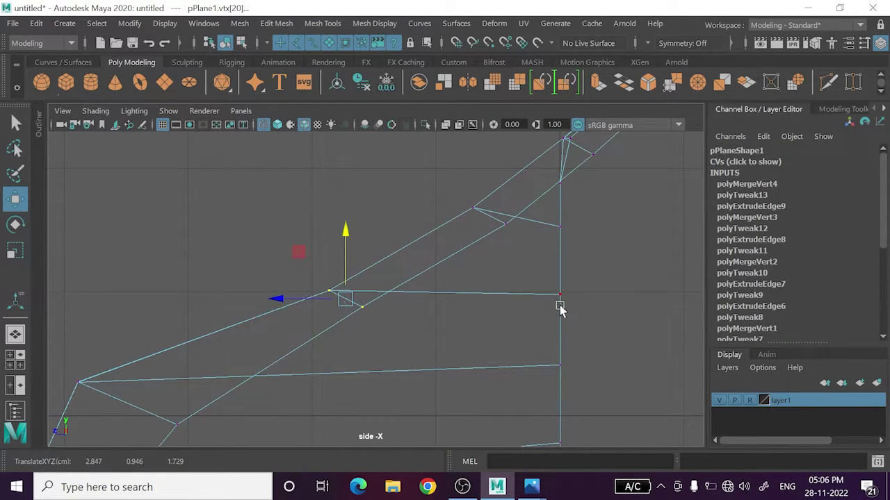
{"action": "scroll", "coordinate": [560, 308], "scroll_direction": "down", "scroll_amount": 3}
{"action": "scroll", "coordinate": [528, 326], "scroll_direction": "down", "scroll_amount": 2}
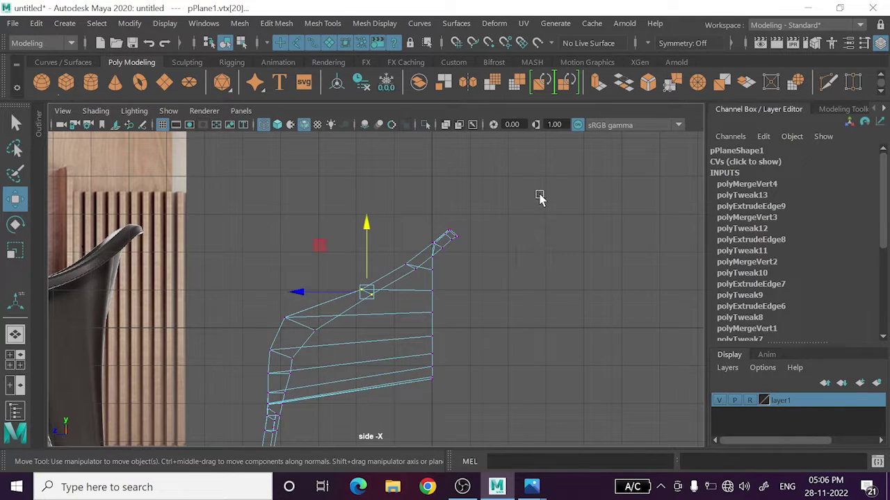
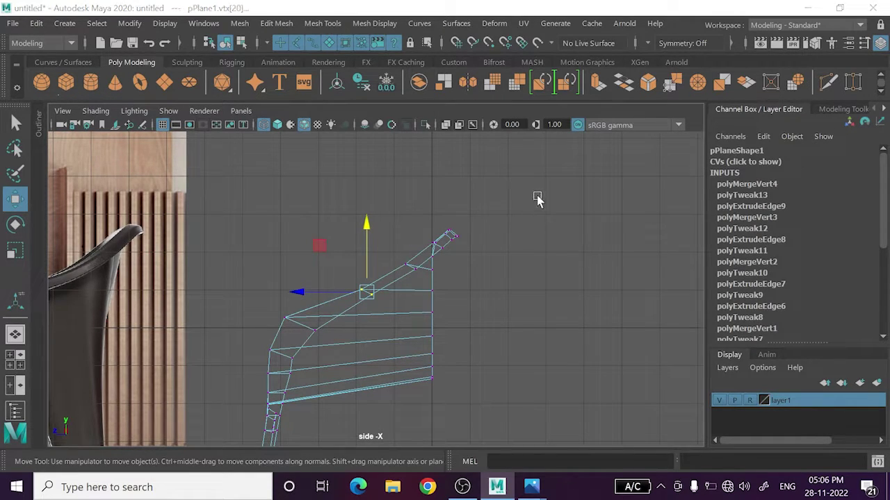
- Orbit the chair in perspective, return to the four-view layout, and pause the screen recorder
{"action": "key", "text": "space"}
{"action": "key", "text": "space"}
{"action": "mouse_move", "coordinate": [508, 251]}
{"action": "left_mouse_down", "text": "alt"}
{"action": "mouse_move", "coordinate": [471, 312]}
{"action": "mouse_move", "coordinate": [439, 292]}
{"action": "mouse_move", "coordinate": [471, 331]}
{"action": "mouse_move", "coordinate": [371, 357]}
{"action": "left_mouse_up", "text": "alt"}
{"action": "key", "text": "space"}
{"action": "key", "text": "space"}
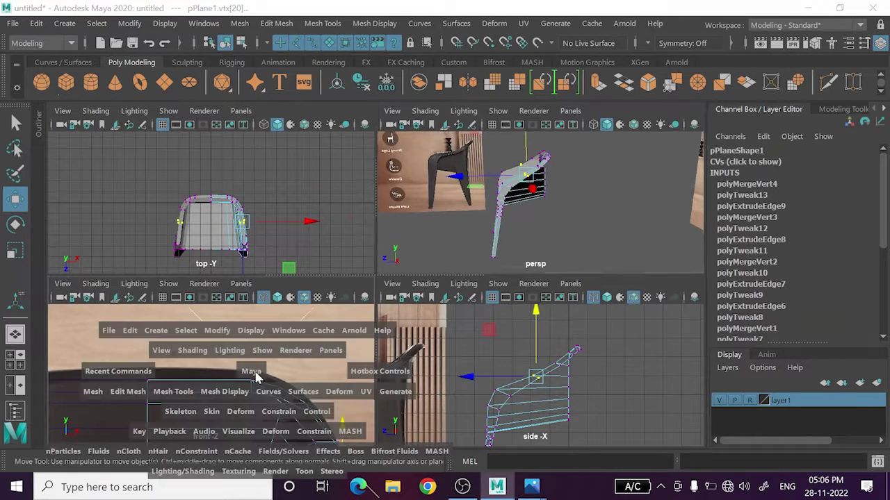
{"action": "scroll", "coordinate": [510, 417], "scroll_direction": "down", "scroll_amount": 4}
{"action": "key", "text": "space"}
{"action": "key", "text": "space"}
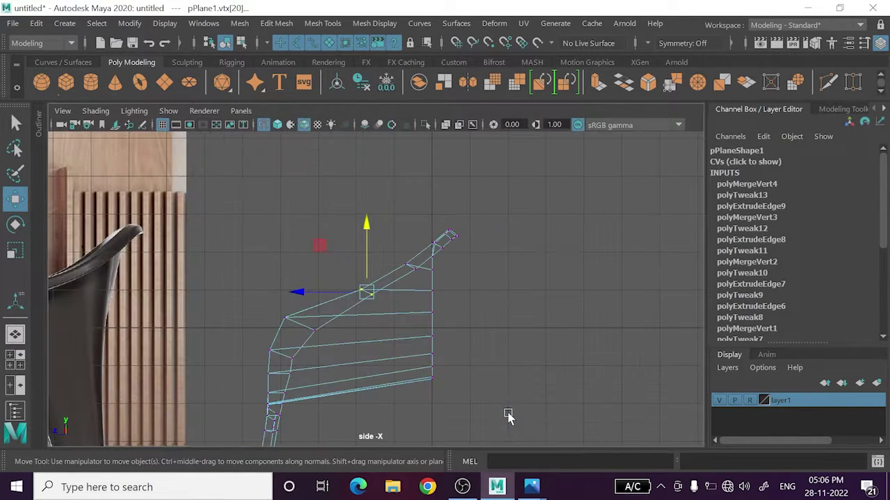
{"action": "left_click", "coordinate": [461, 486]}
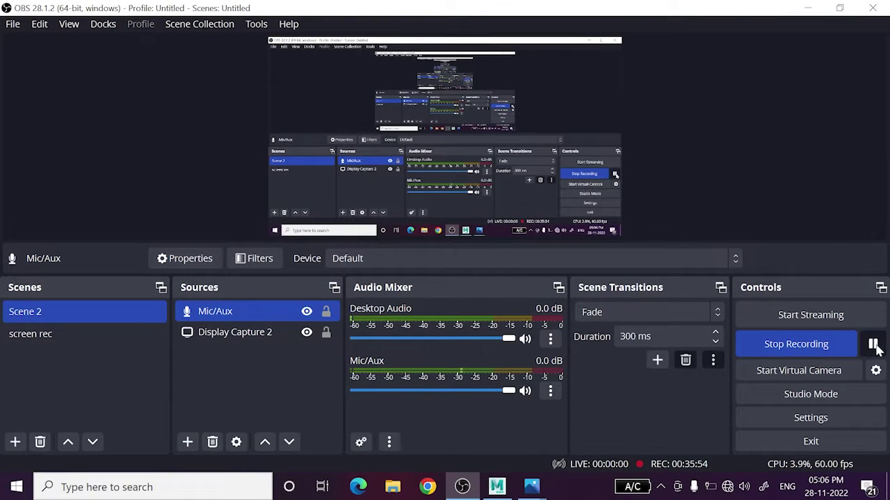
{"action": "left_click", "coordinate": [792, 9]}
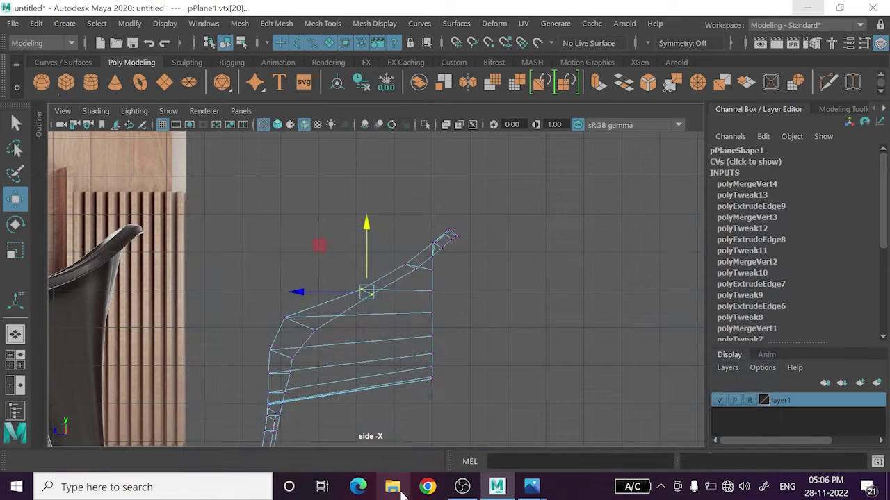
- Shift the seat-corner vertex sideways along X in the side view
{"action": "scroll", "coordinate": [391, 338], "scroll_direction": "up", "scroll_amount": 3}
{"action": "scroll", "coordinate": [461, 204], "scroll_direction": "up", "scroll_amount": 3}
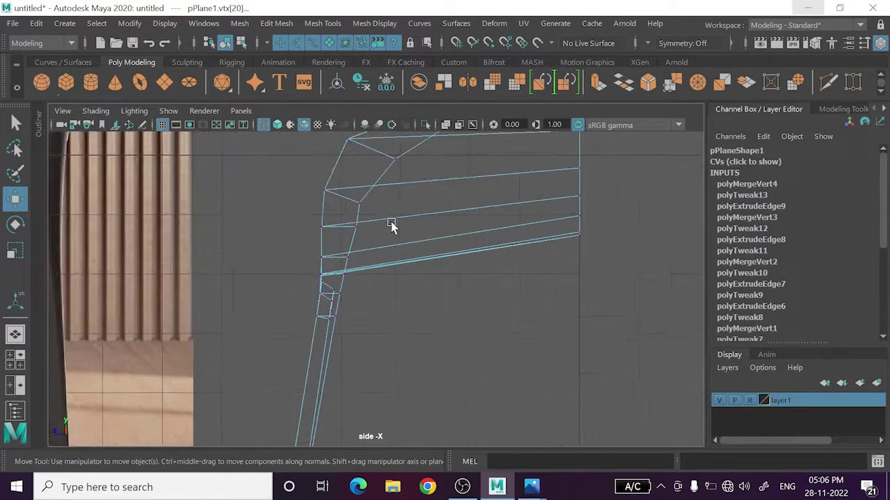
{"action": "scroll", "coordinate": [391, 224], "scroll_direction": "up", "scroll_amount": 3}
{"action": "scroll", "coordinate": [365, 281], "scroll_direction": "up", "scroll_amount": 1}
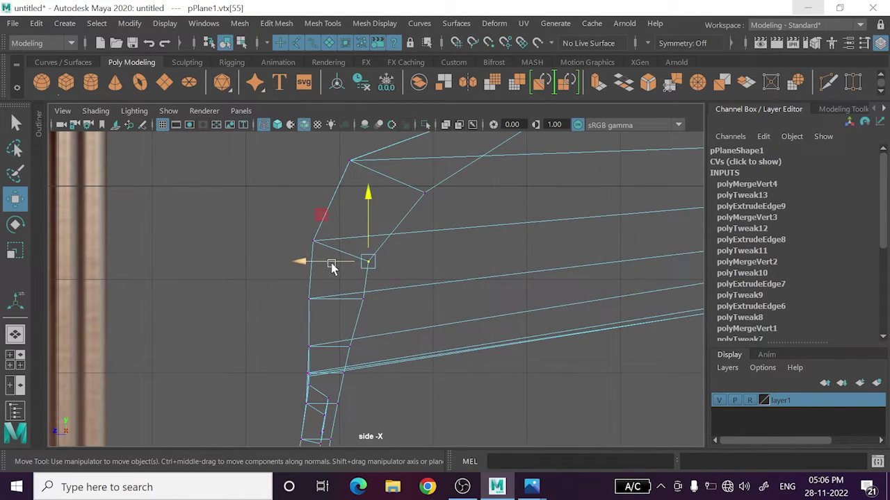
{"action": "left_click_drag", "start_coordinate": [332, 268], "coordinate": [347, 272]}
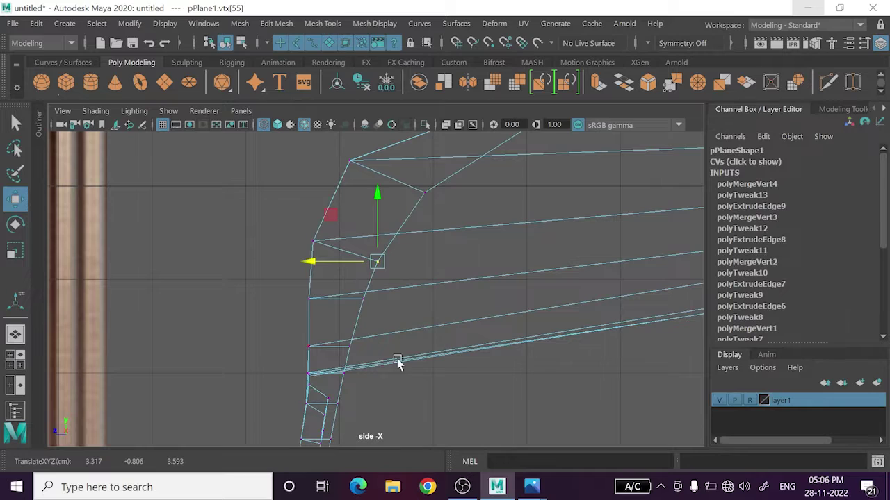
{"action": "scroll", "coordinate": [396, 358], "scroll_direction": "down", "scroll_amount": 2}
{"action": "scroll", "coordinate": [385, 387], "scroll_direction": "down", "scroll_amount": 1}
{"action": "scroll", "coordinate": [394, 243], "scroll_direction": "up", "scroll_amount": 1}
{"action": "scroll", "coordinate": [397, 199], "scroll_direction": "down", "scroll_amount": 1}
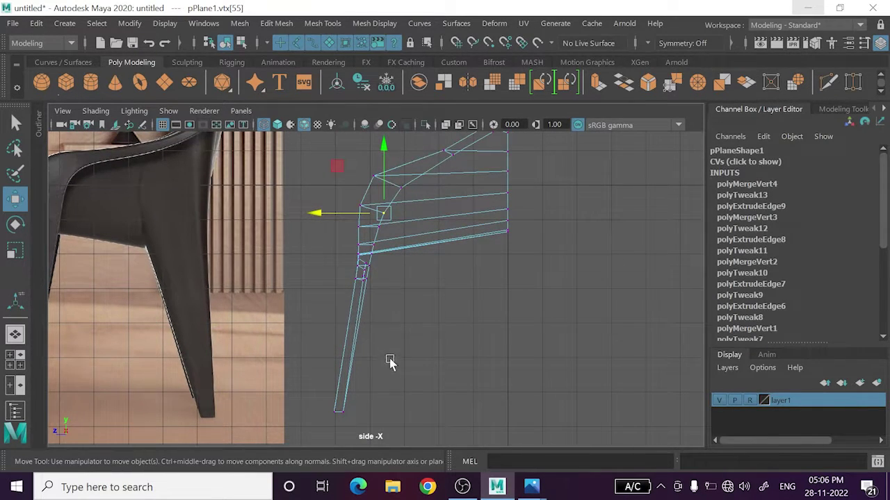
- Nudge the seat-to-leg joint vertices sideways, then frame the whole mesh and reference
{"action": "scroll", "coordinate": [390, 358], "scroll_direction": "up", "scroll_amount": 1}
{"action": "scroll", "coordinate": [341, 278], "scroll_direction": "up", "scroll_amount": 2}
{"action": "scroll", "coordinate": [353, 263], "scroll_direction": "up", "scroll_amount": 1}
{"action": "scroll", "coordinate": [352, 263], "scroll_direction": "down", "scroll_amount": 3}
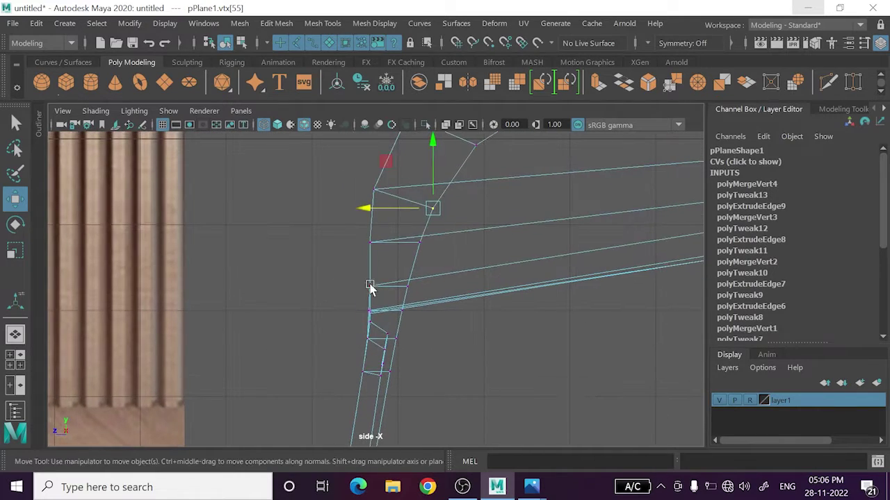
{"action": "scroll", "coordinate": [417, 344], "scroll_direction": "down", "scroll_amount": 2}
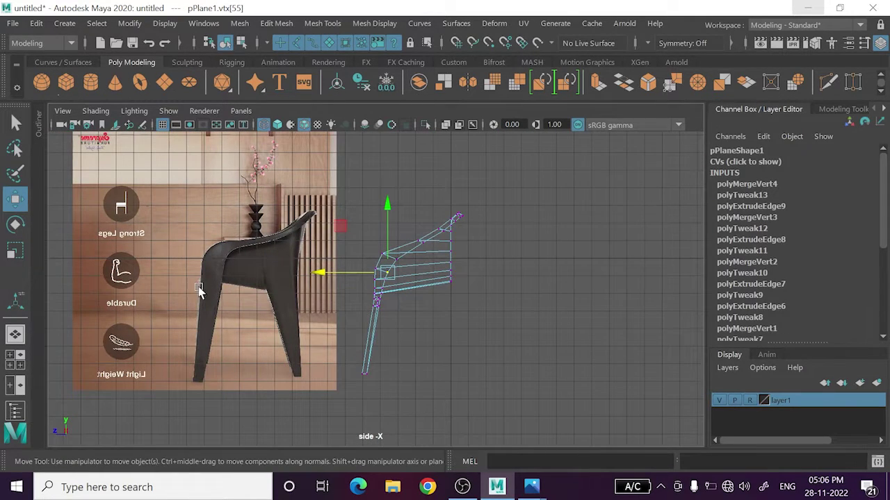
{"action": "scroll", "coordinate": [438, 302], "scroll_direction": "up", "scroll_amount": 2}
{"action": "scroll", "coordinate": [353, 306], "scroll_direction": "up", "scroll_amount": 2}
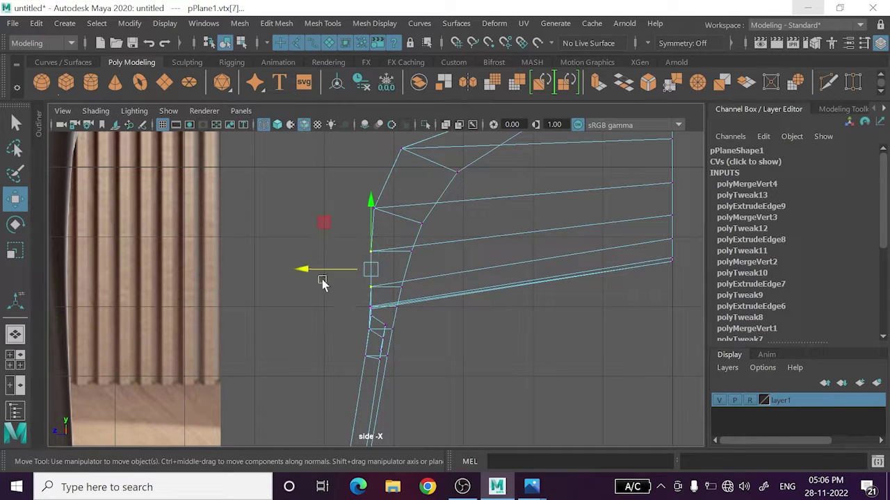
{"action": "left_click_drag", "start_coordinate": [345, 275], "coordinate": [340, 273]}
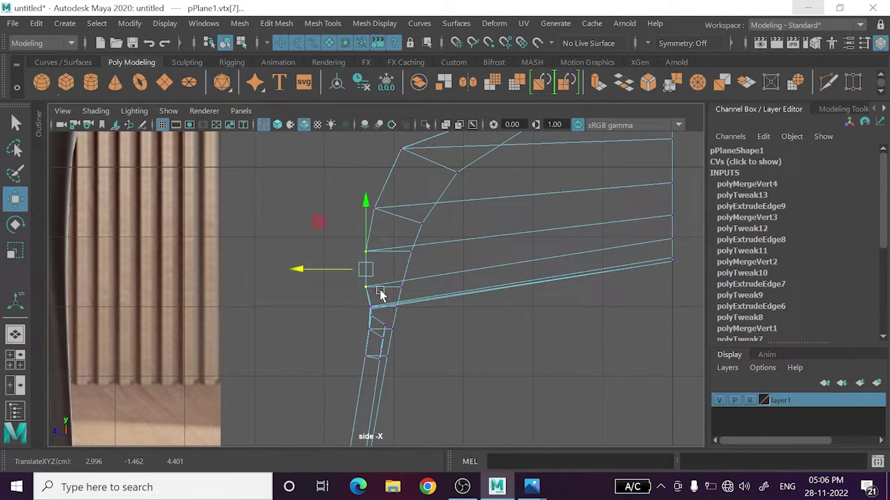
{"action": "scroll", "coordinate": [440, 336], "scroll_direction": "down", "scroll_amount": 3}
{"action": "middle_click_drag", "start_coordinate": [421, 353], "coordinate": [427, 318], "text": "alt"}
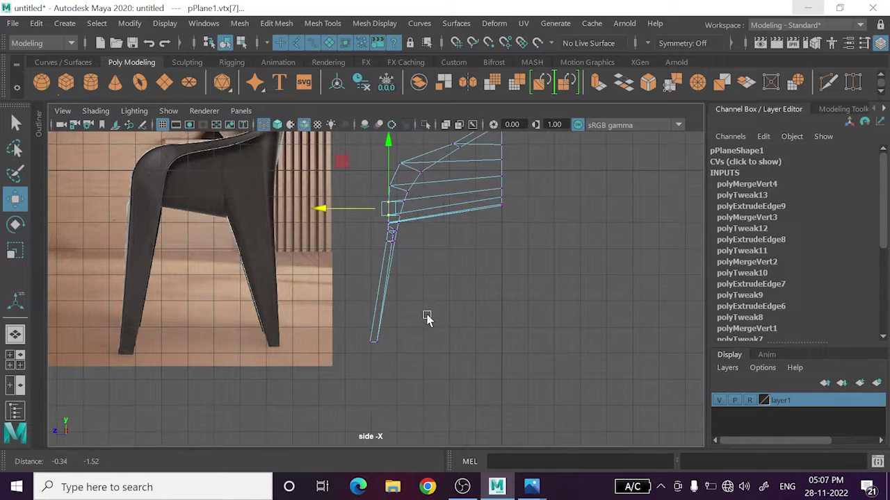
{"action": "scroll", "coordinate": [213, 324], "scroll_direction": "up", "scroll_amount": 2}
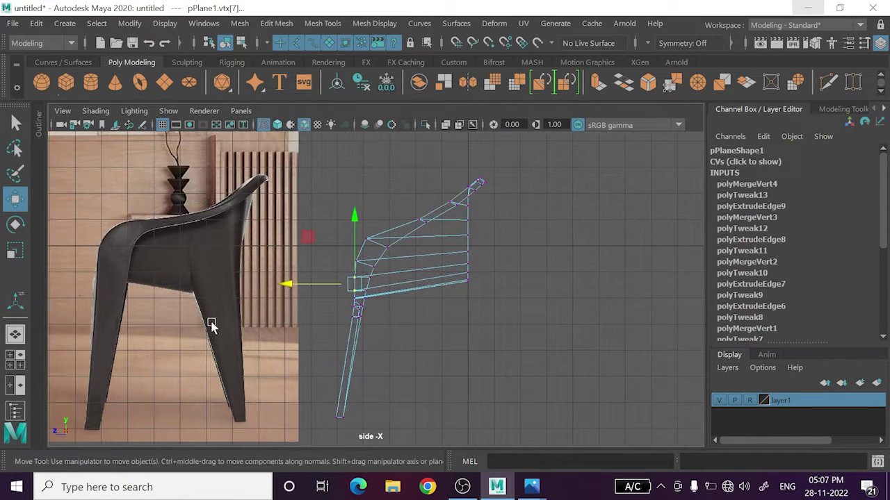
{"action": "scroll", "coordinate": [301, 297], "scroll_direction": "up", "scroll_amount": 2}
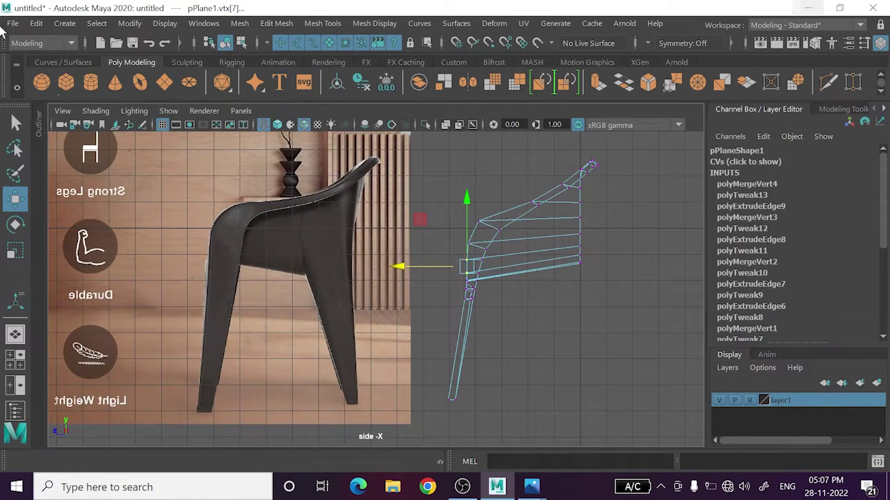
- Create a polygon cube, place it on the reference chair's leg, and enter vertex mode
{"action": "left_click", "coordinate": [73, 81]}
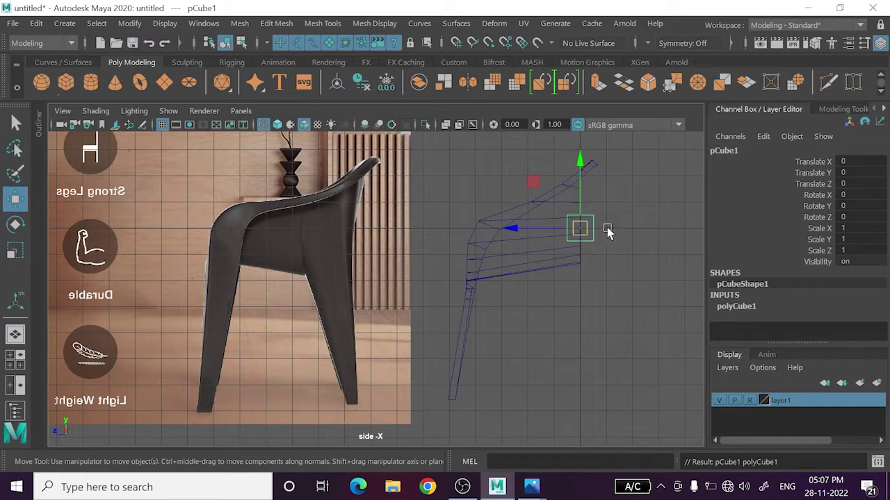
{"action": "left_click_drag", "start_coordinate": [581, 238], "coordinate": [332, 375]}
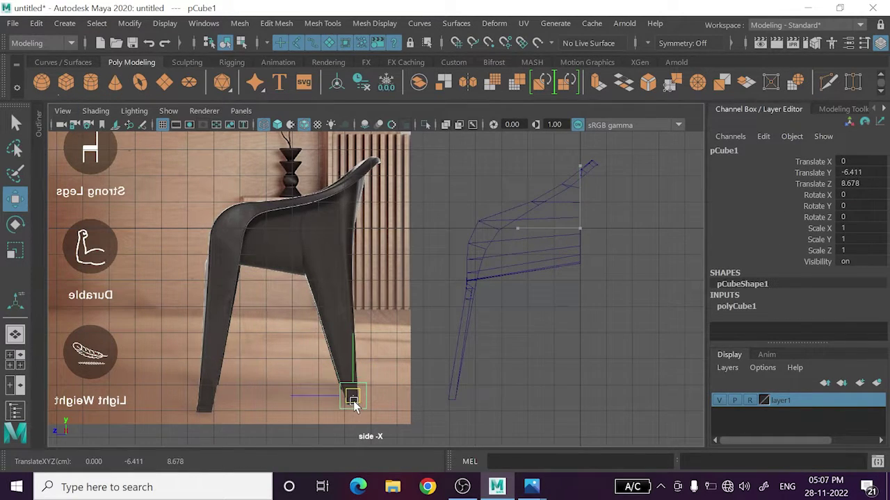
{"action": "right_click", "coordinate": [351, 383]}
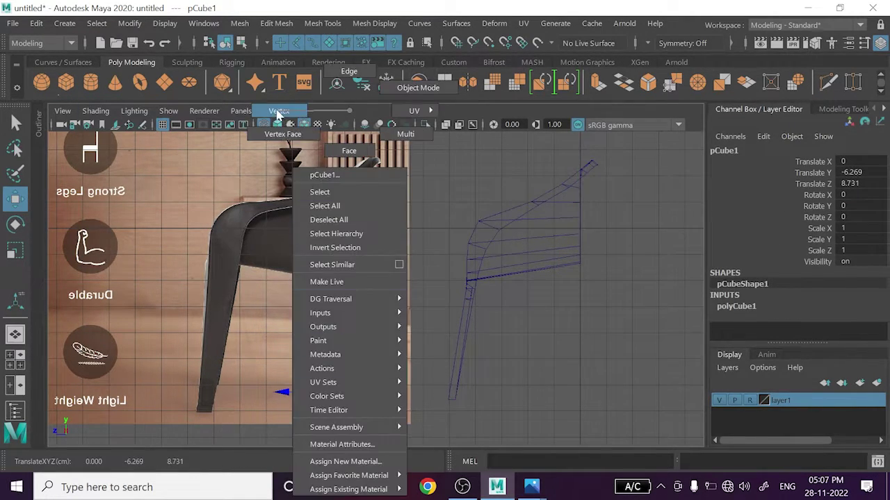
{"action": "left_click", "coordinate": [301, 379]}
- Narrow the leg's foot vertices to match the reference leg
{"action": "mouse_move", "coordinate": [379, 398]}
{"action": "left_mouse_down"}
{"action": "mouse_move", "coordinate": [359, 382]}
{"action": "mouse_move", "coordinate": [334, 208]}
{"action": "mouse_move", "coordinate": [318, 275]}
{"action": "left_mouse_up"}
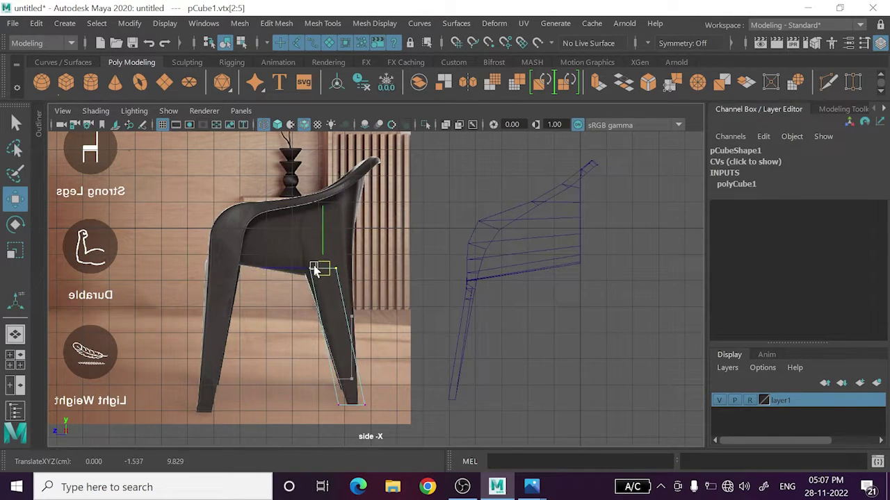
{"action": "scroll", "coordinate": [324, 278], "scroll_direction": "up", "scroll_amount": 2}
{"action": "middle_click_drag", "start_coordinate": [324, 253], "coordinate": [294, 296], "text": "alt"}
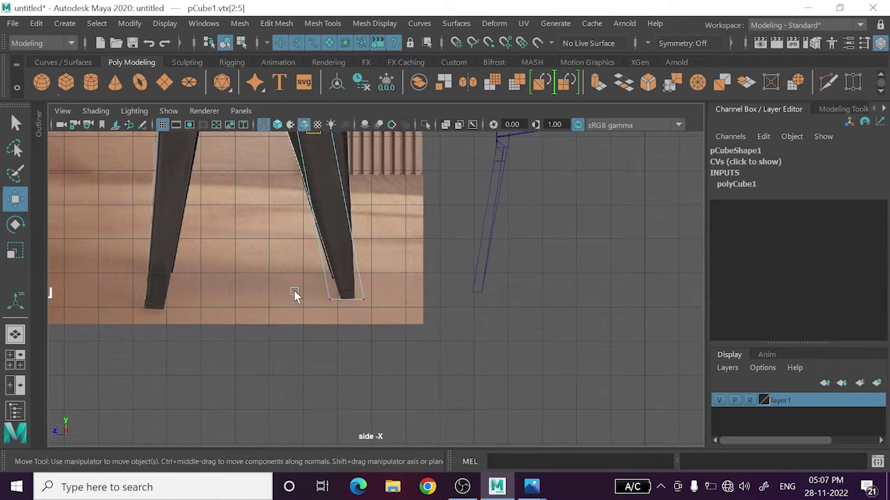
{"action": "left_click_drag", "start_coordinate": [343, 319], "coordinate": [343, 318]}
{"action": "scroll", "coordinate": [292, 310], "scroll_direction": "up", "scroll_amount": 2}
{"action": "scroll", "coordinate": [292, 310], "scroll_direction": "up", "scroll_amount": 2}
{"action": "left_click_drag", "start_coordinate": [213, 314], "coordinate": [237, 314]}
{"action": "left_click_drag", "start_coordinate": [336, 313], "coordinate": [307, 307]}
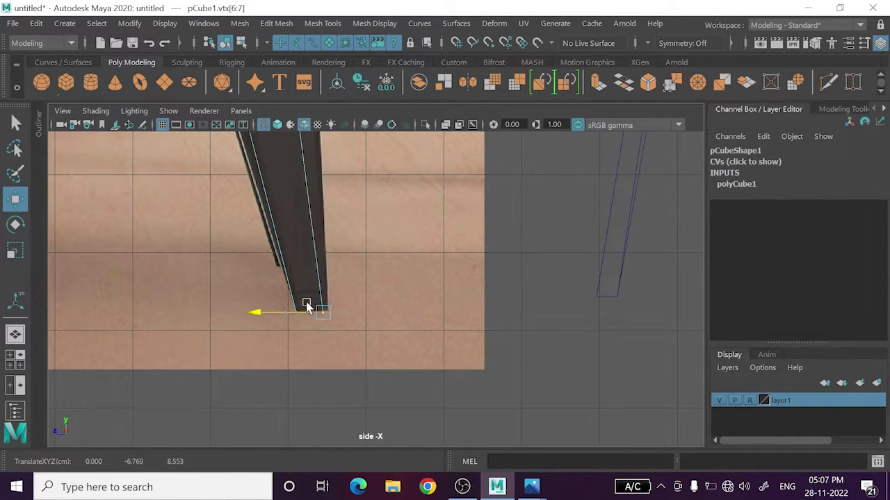
{"action": "mouse_move", "coordinate": [264, 349]}
{"action": "left_mouse_down"}
{"action": "mouse_move", "coordinate": [318, 292]}
{"action": "mouse_move", "coordinate": [315, 278]}
{"action": "left_mouse_up"}
- Fit the leg's top corner vertices under the seat to the reference outline
{"action": "scroll", "coordinate": [304, 184], "scroll_direction": "up", "scroll_amount": 3}
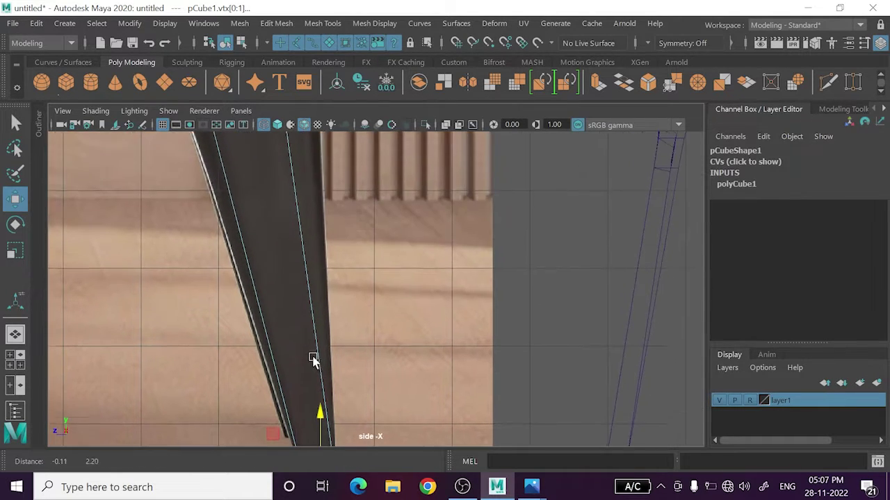
{"action": "scroll", "coordinate": [312, 359], "scroll_direction": "down", "scroll_amount": 5}
{"action": "scroll", "coordinate": [311, 268], "scroll_direction": "up", "scroll_amount": 2}
{"action": "left_click_drag", "start_coordinate": [330, 296], "coordinate": [313, 263]}
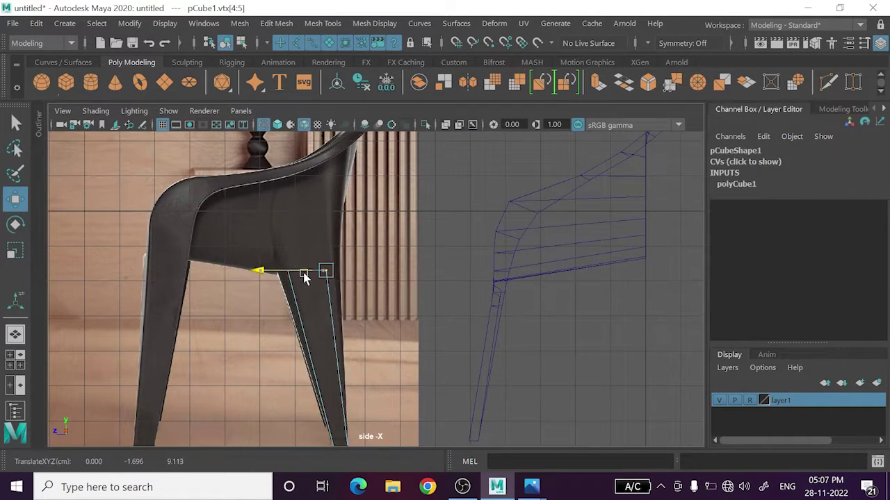
{"action": "middle_click_drag", "start_coordinate": [292, 281], "coordinate": [307, 282]}
{"action": "left_click_drag", "start_coordinate": [298, 302], "coordinate": [264, 261]}
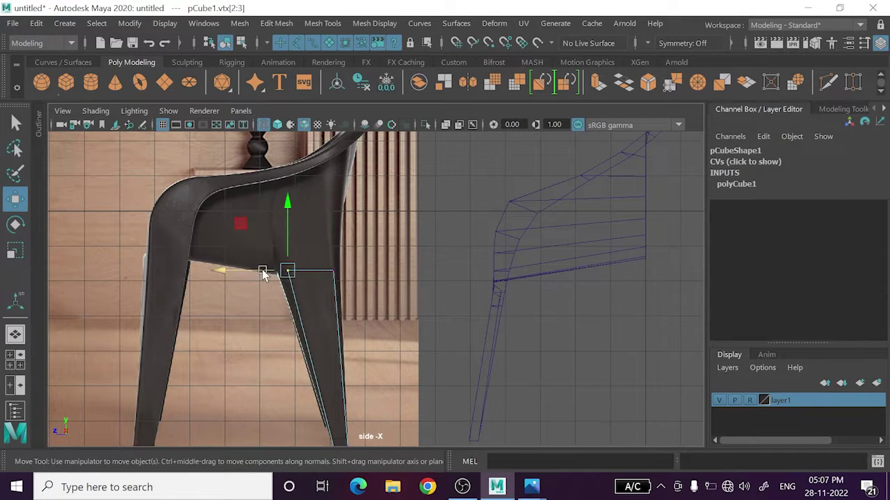
{"action": "mouse_move", "coordinate": [262, 272]}
{"action": "middle_mouse_down"}
{"action": "mouse_move", "coordinate": [255, 276]}
{"action": "mouse_move", "coordinate": [271, 287]}
{"action": "middle_mouse_up"}
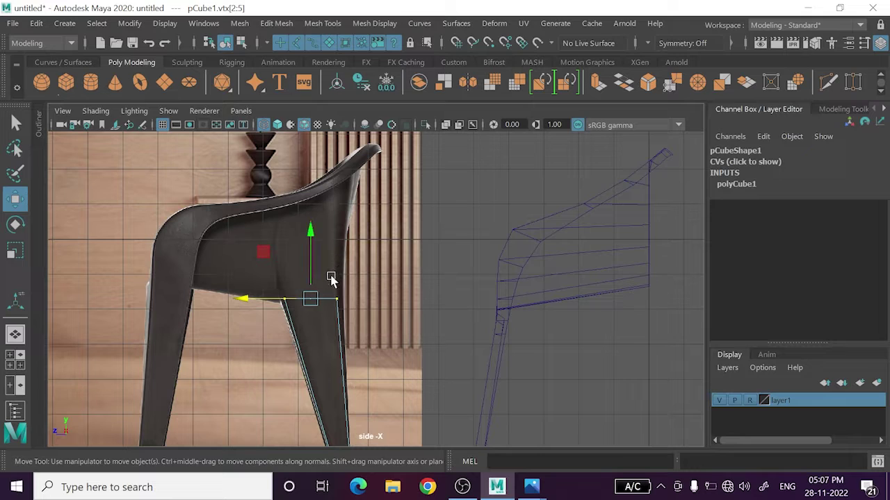
- Return to Object Mode and show the four-view layout
{"action": "right_click", "coordinate": [331, 111]}
{"action": "left_click", "coordinate": [340, 70]}
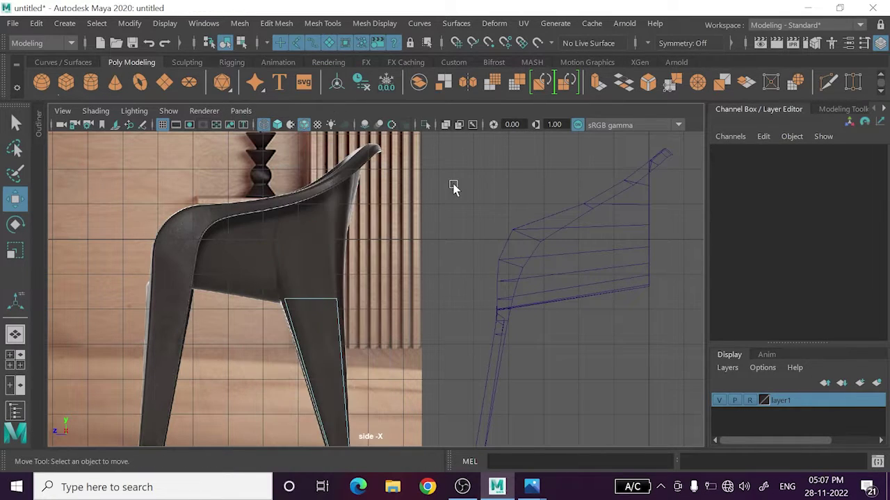
{"action": "right_click", "coordinate": [367, 264]}
{"action": "key", "text": "space"}
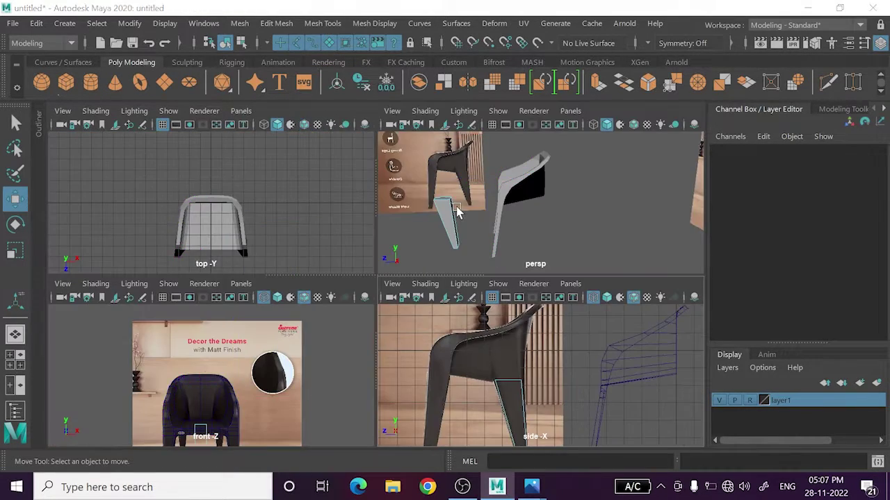
- Slide the leg block onto the chair's right leg in the front view
{"action": "key", "text": "space"}
{"action": "left_click_drag", "start_coordinate": [383, 259], "coordinate": [142, 289], "text": "alt"}
{"action": "left_click", "coordinate": [161, 291]}
{"action": "key", "text": "space"}
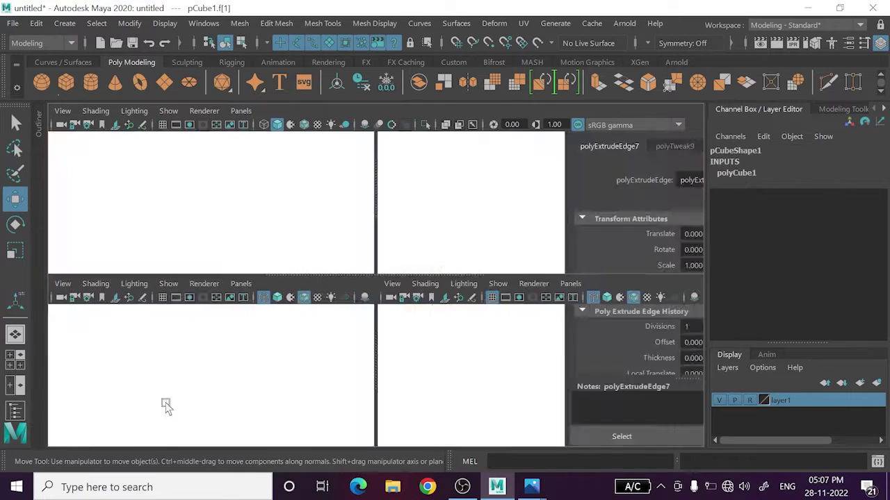
{"action": "key", "text": "space"}
{"action": "scroll", "coordinate": [335, 268], "scroll_direction": "up", "scroll_amount": 2}
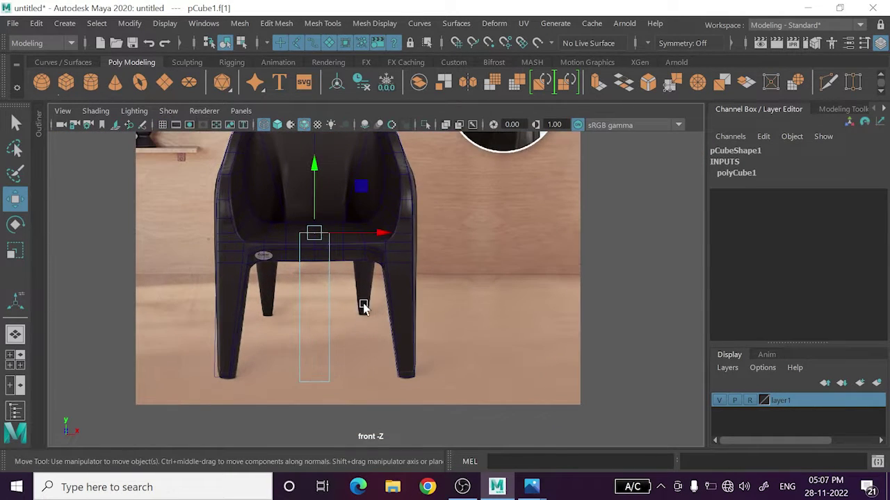
{"action": "right_click_drag", "start_coordinate": [393, 157], "coordinate": [487, 90]}
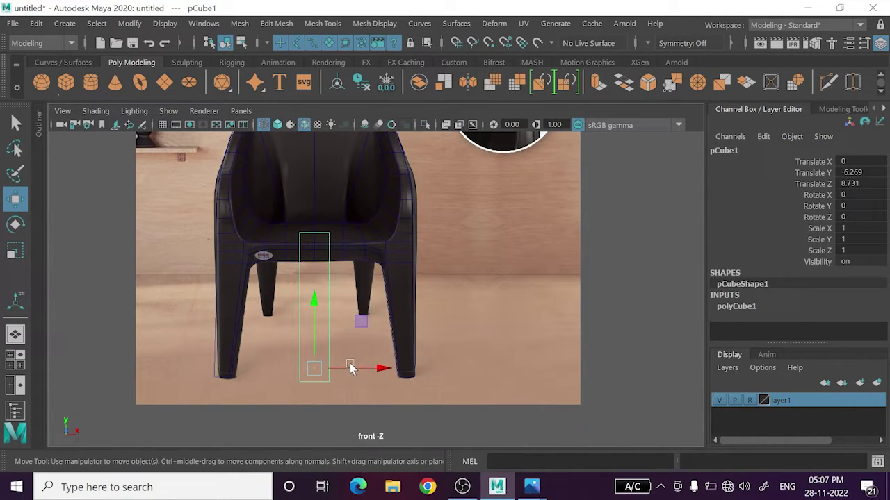
{"action": "left_click", "coordinate": [351, 368]}
{"action": "left_click", "coordinate": [316, 348]}
{"action": "left_click_drag", "start_coordinate": [368, 369], "coordinate": [418, 380]}
- Scale the leg block narrower in X to match the front reference leg
{"action": "key", "text": "r"}
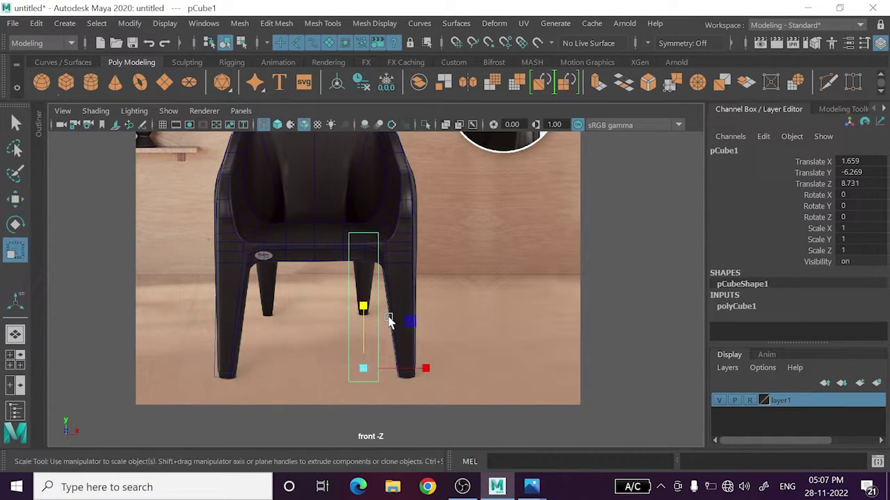
{"action": "left_click_drag", "start_coordinate": [425, 369], "coordinate": [404, 359]}
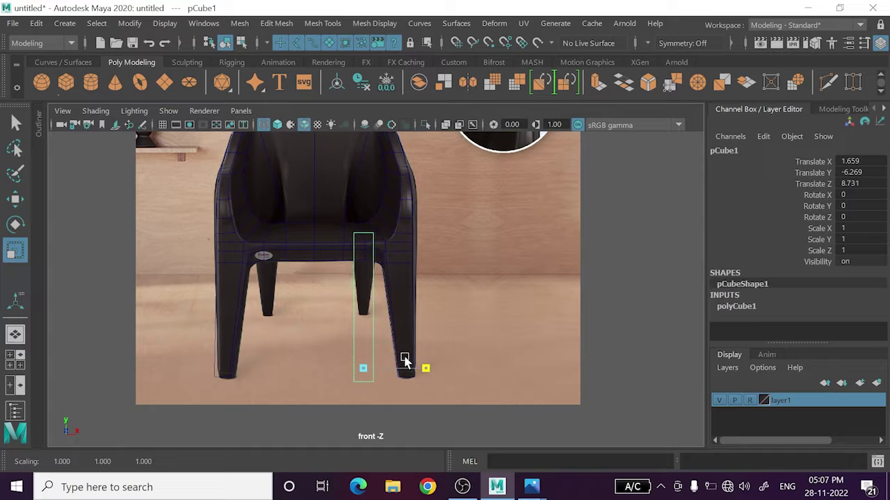
{"action": "middle_click_drag", "start_coordinate": [363, 374], "coordinate": [366, 362], "text": "alt"}
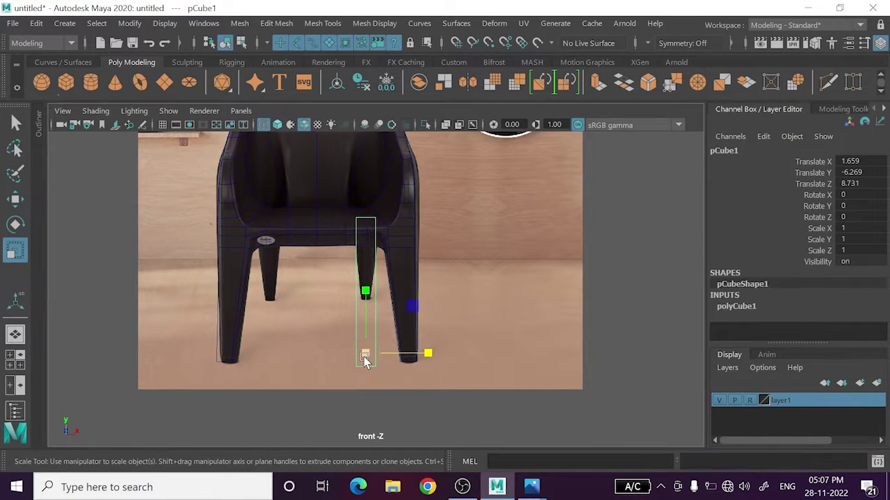
{"action": "key", "text": "space"}
{"action": "key", "text": "space"}
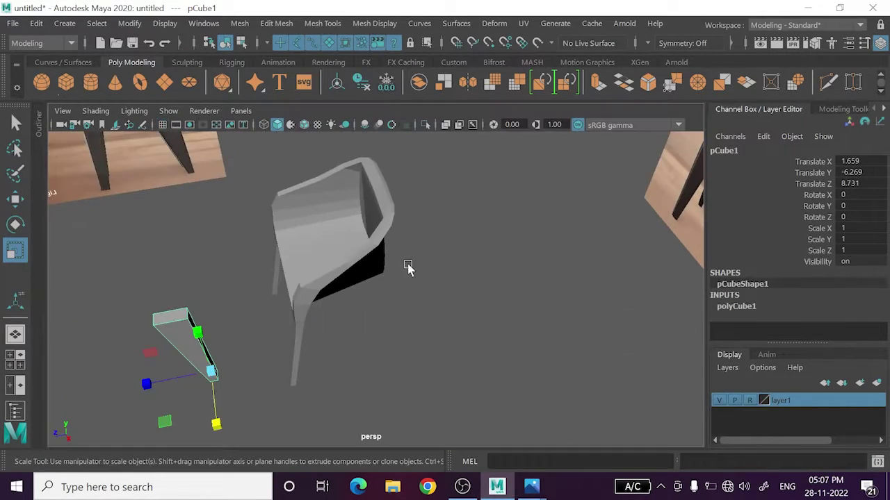
{"action": "mouse_move", "coordinate": [407, 264]}
{"action": "left_mouse_down", "text": "alt"}
{"action": "mouse_move", "coordinate": [248, 278]}
{"action": "mouse_move", "coordinate": [240, 298]}
{"action": "left_mouse_up", "text": "alt"}
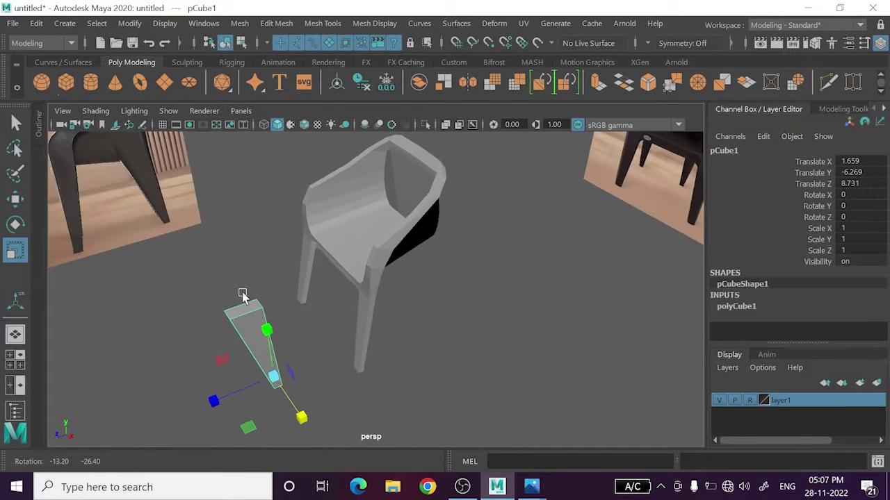
- Extrude the leg block's top face with Ctrl+E in the side view
{"action": "right_click_drag", "start_coordinate": [251, 309], "coordinate": [210, 340]}
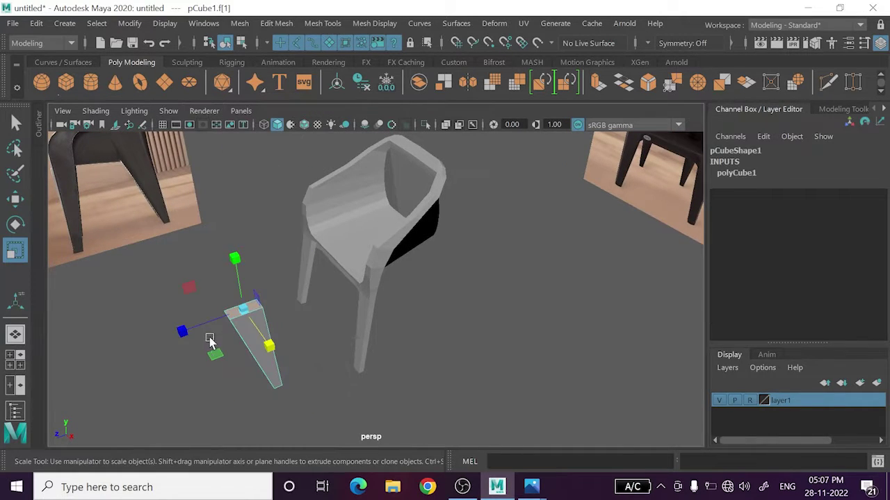
{"action": "key", "text": "space"}
{"action": "key", "text": "space"}
{"action": "key", "text": "space"}
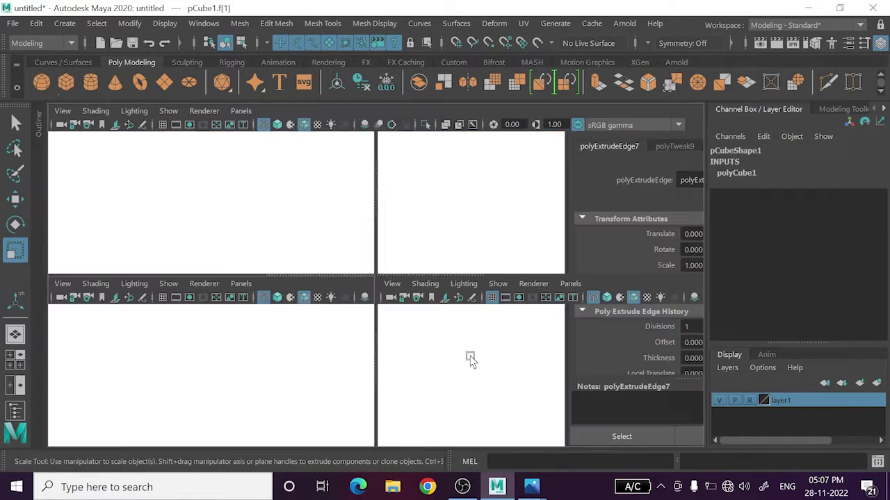
{"action": "key", "text": "space"}
{"action": "key", "text": "ctrl+e"}
- Raise the extruded face toward the seat and fit its vertices to the side reference
{"action": "key", "text": "w"}
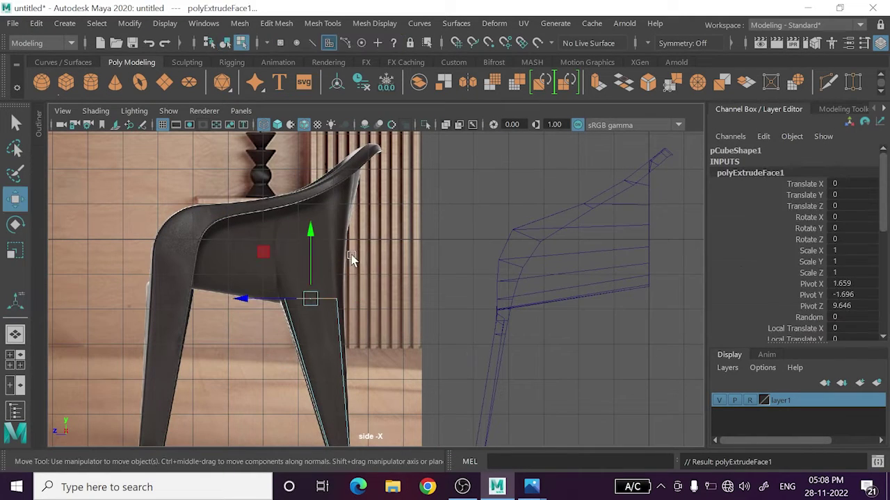
{"action": "left_click_drag", "start_coordinate": [313, 264], "coordinate": [318, 166]}
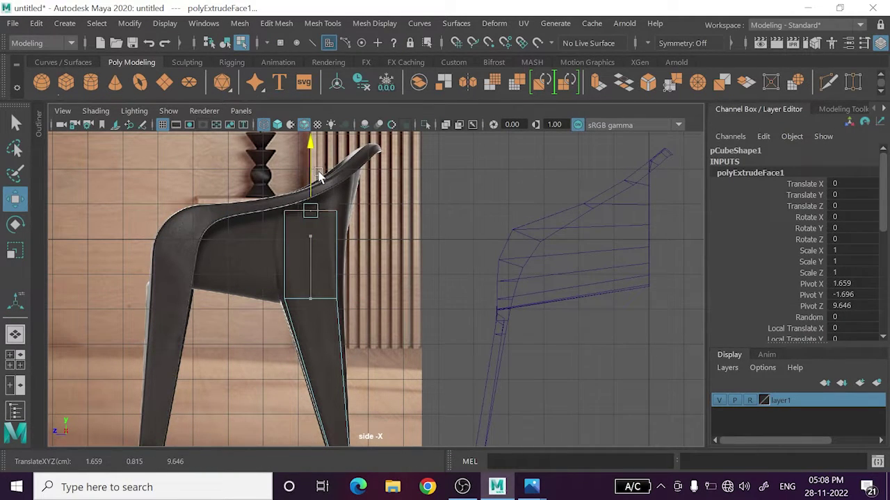
{"action": "scroll", "coordinate": [315, 220], "scroll_direction": "up", "scroll_amount": 3}
{"action": "scroll", "coordinate": [333, 264], "scroll_direction": "up", "scroll_amount": 3}
{"action": "right_click_drag", "start_coordinate": [338, 110], "coordinate": [287, 111]}
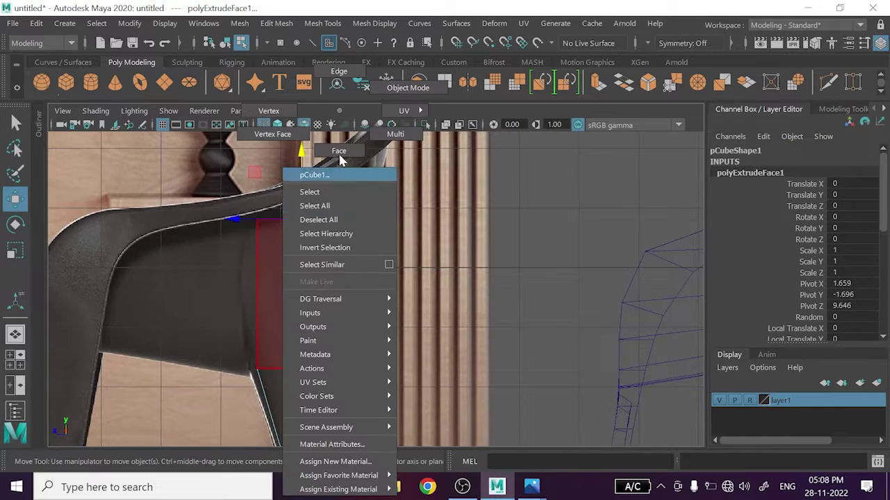
{"action": "left_click", "coordinate": [345, 288]}
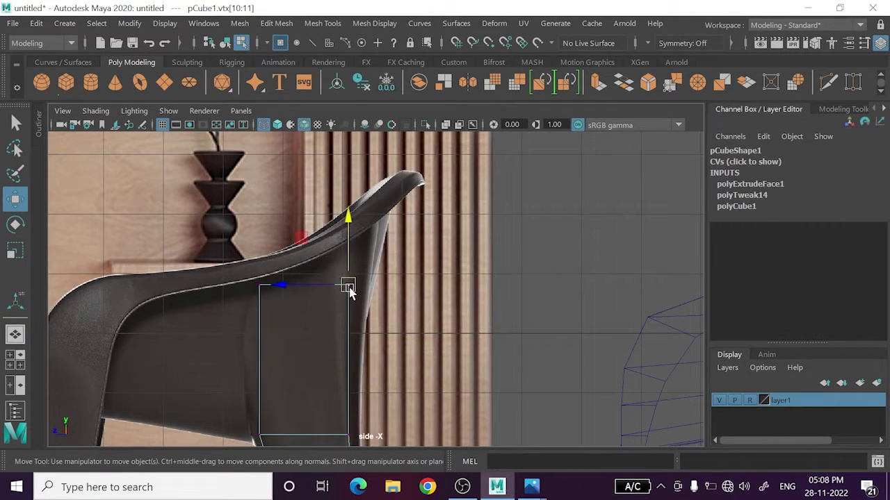
{"action": "left_click_drag", "start_coordinate": [347, 286], "coordinate": [377, 234]}
{"action": "middle_click_drag", "start_coordinate": [237, 349], "coordinate": [296, 311], "text": "alt"}
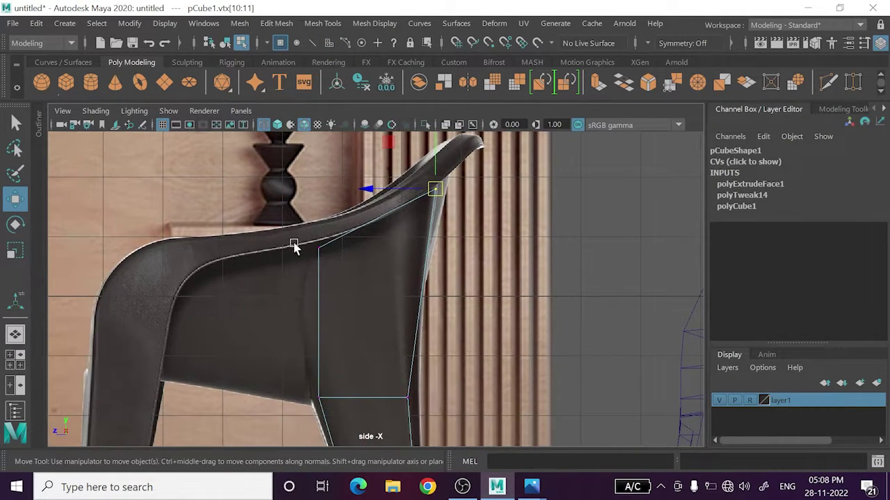
{"action": "left_click", "coordinate": [317, 245]}
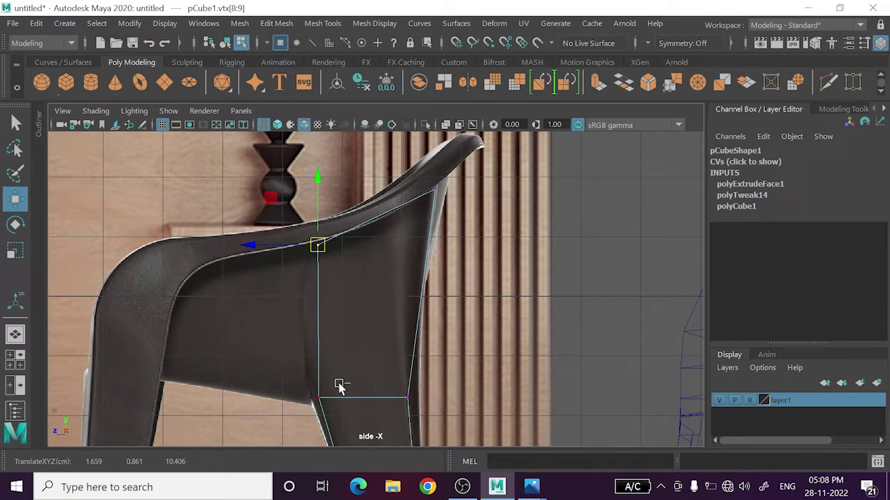
{"action": "middle_click_drag", "start_coordinate": [409, 367], "coordinate": [388, 353], "text": "alt"}
- Add a Multi-Cut edge across the leg and move its vertices to trace the chair outline
{"action": "left_click", "coordinate": [828, 82]}
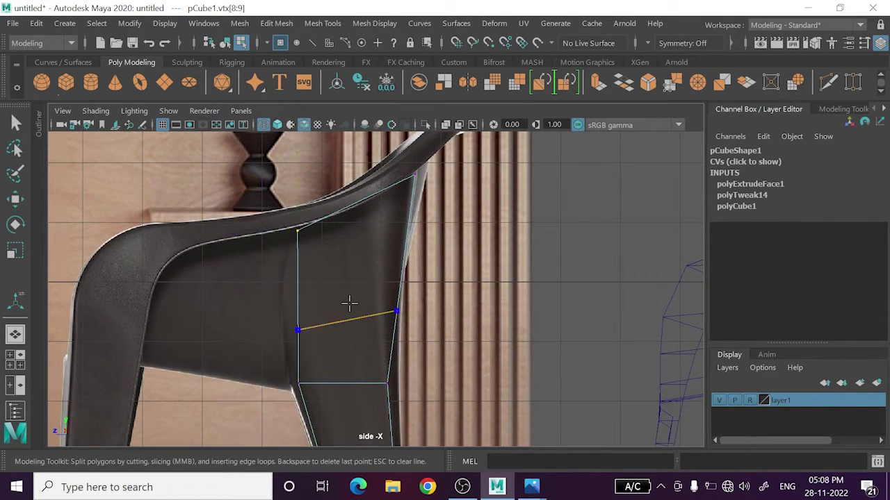
{"action": "key", "text": "Return"}
{"action": "key", "text": "w"}
{"action": "left_click_drag", "start_coordinate": [280, 283], "coordinate": [318, 320]}
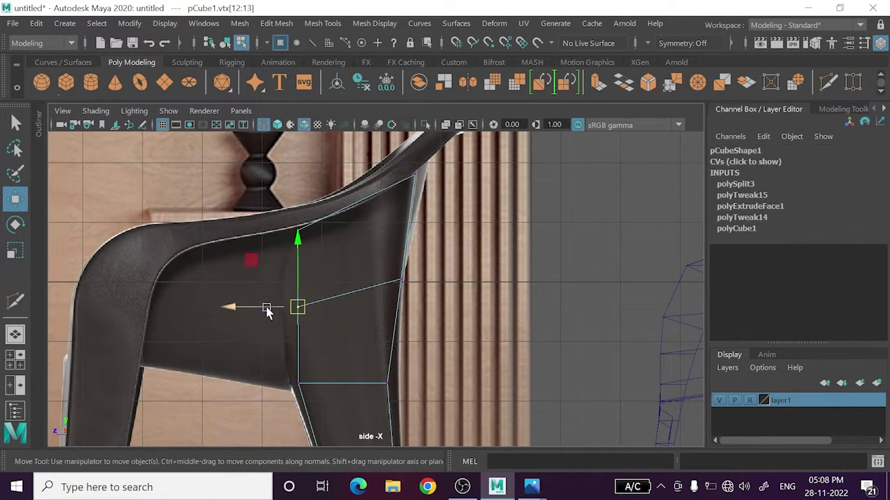
{"action": "left_click_drag", "start_coordinate": [265, 312], "coordinate": [247, 310]}
{"action": "middle_click_drag", "start_coordinate": [270, 382], "coordinate": [271, 326], "text": "alt"}
{"action": "left_click_drag", "start_coordinate": [299, 342], "coordinate": [264, 318]}
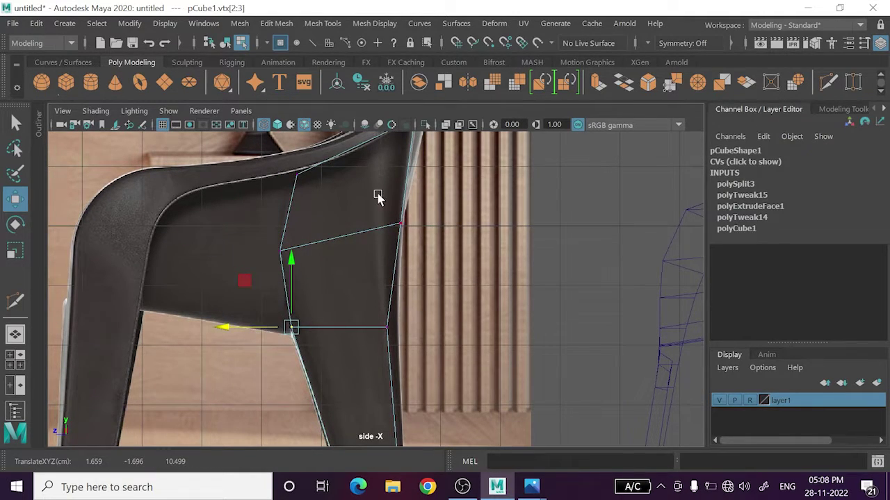
{"action": "mouse_move", "coordinate": [382, 212]}
{"action": "left_mouse_down"}
{"action": "mouse_move", "coordinate": [414, 236]}
{"action": "mouse_move", "coordinate": [373, 230]}
{"action": "left_mouse_up"}
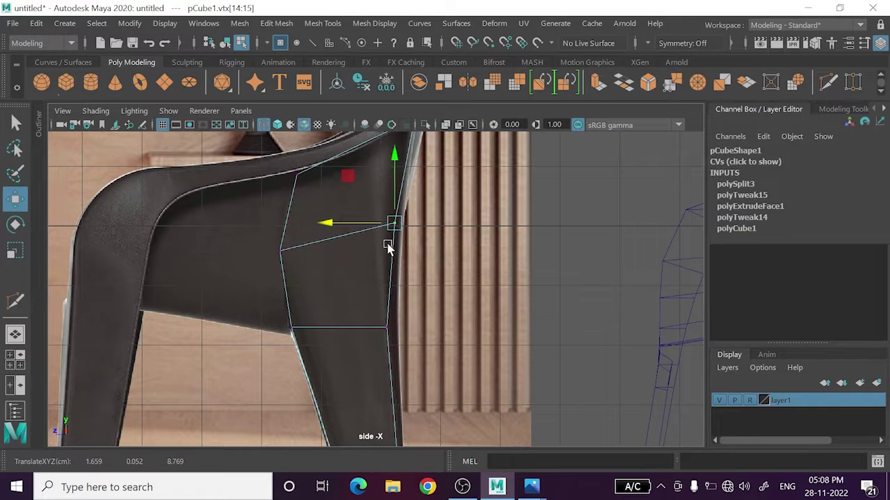
{"action": "scroll", "coordinate": [388, 249], "scroll_direction": "down", "scroll_amount": 3}
- Orbit the maximized perspective view around the chair and select the leg piece
{"action": "key", "text": "space"}
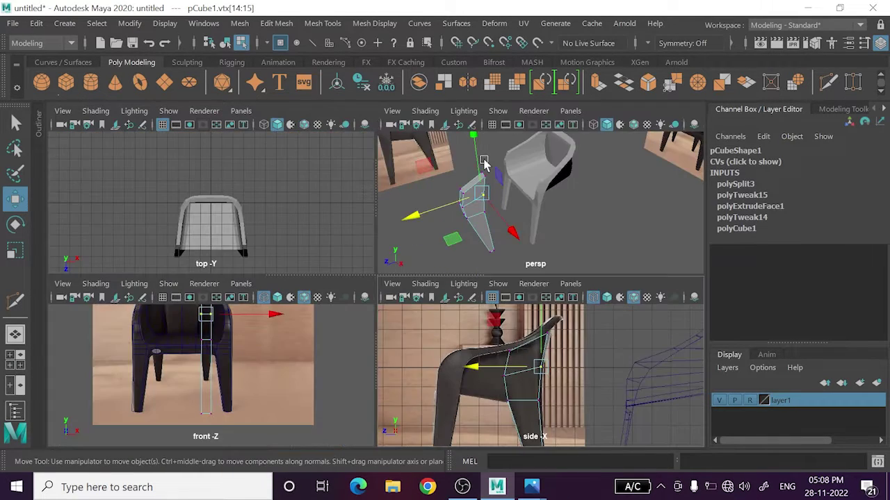
{"action": "key", "text": "space"}
{"action": "right_click_drag", "start_coordinate": [486, 111], "coordinate": [551, 98]}
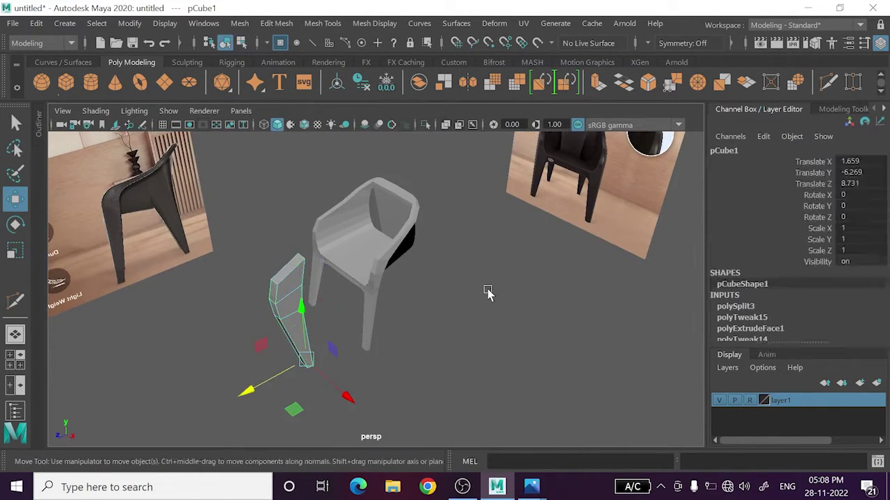
{"action": "left_click", "coordinate": [486, 294]}
{"action": "left_click_drag", "start_coordinate": [487, 294], "coordinate": [278, 373], "text": "alt"}
{"action": "left_click", "coordinate": [269, 352]}
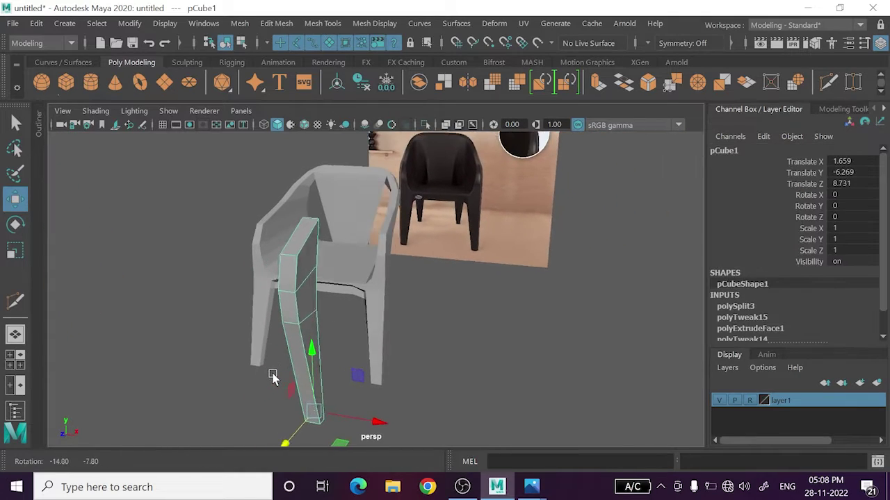
{"action": "key", "text": "r"}
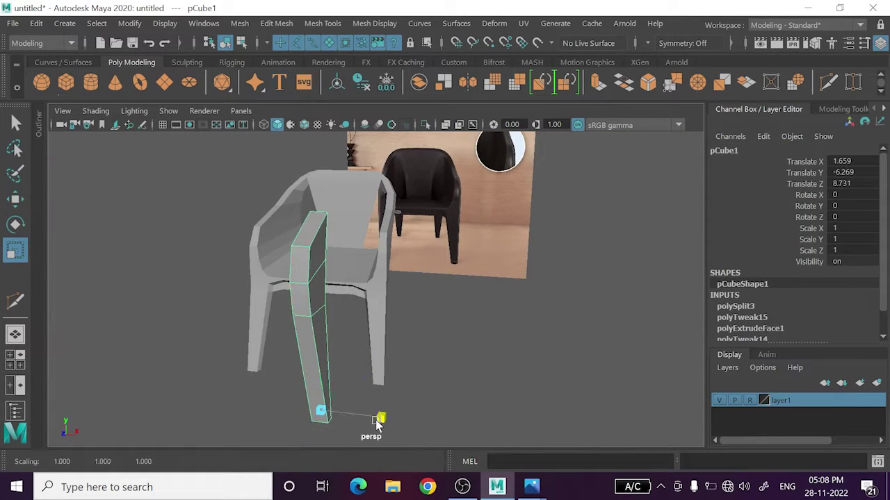
{"action": "left_click", "coordinate": [472, 383]}
{"action": "mouse_move", "coordinate": [473, 383]}
{"action": "left_mouse_down", "text": "alt"}
{"action": "mouse_move", "coordinate": [260, 367]}
{"action": "mouse_move", "coordinate": [311, 346]}
{"action": "left_mouse_up", "text": "alt"}
{"action": "left_click", "coordinate": [312, 346]}
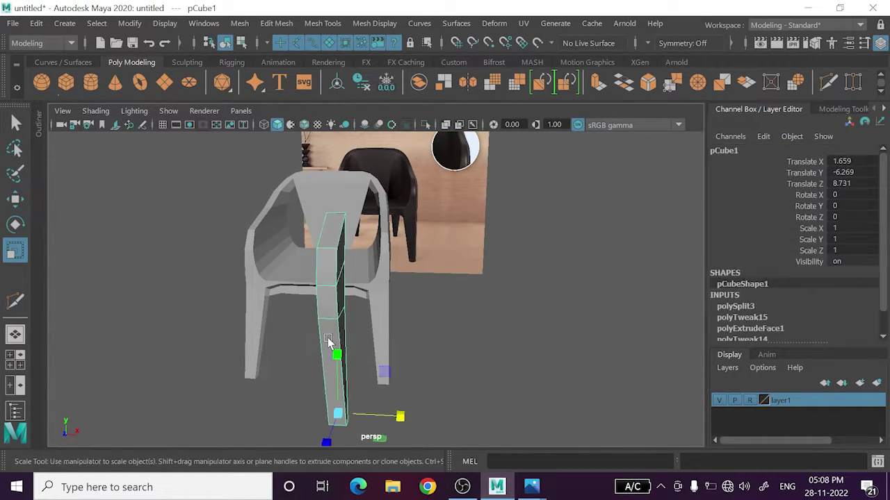
{"action": "left_click", "coordinate": [573, 204]}
{"action": "mouse_move", "coordinate": [573, 204]}
{"action": "left_mouse_down", "text": "alt"}
{"action": "mouse_move", "coordinate": [493, 245]}
{"action": "mouse_move", "coordinate": [274, 328]}
{"action": "mouse_move", "coordinate": [283, 314]}
{"action": "left_mouse_up", "text": "alt"}
{"action": "left_click", "coordinate": [269, 326]}
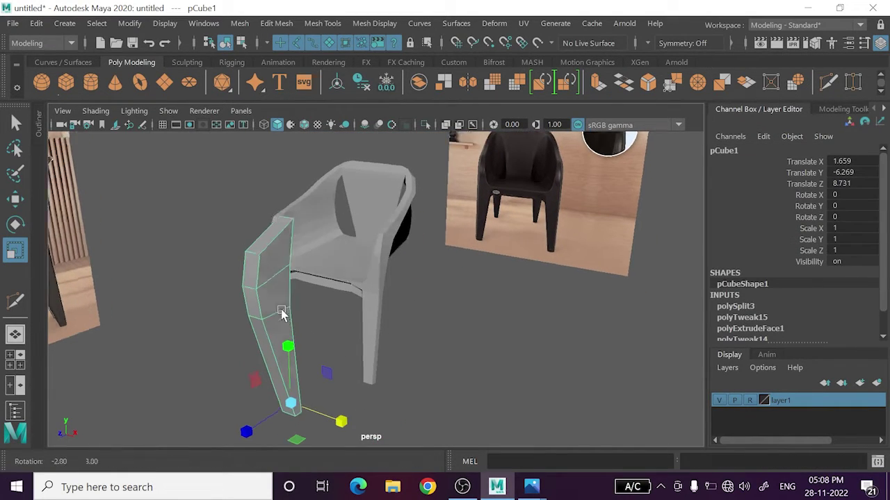
- Remove the leg's top face to leave an open end, then reselect the leg object
{"action": "right_click_drag", "start_coordinate": [288, 264], "coordinate": [285, 146]}
{"action": "left_click", "coordinate": [262, 244]}
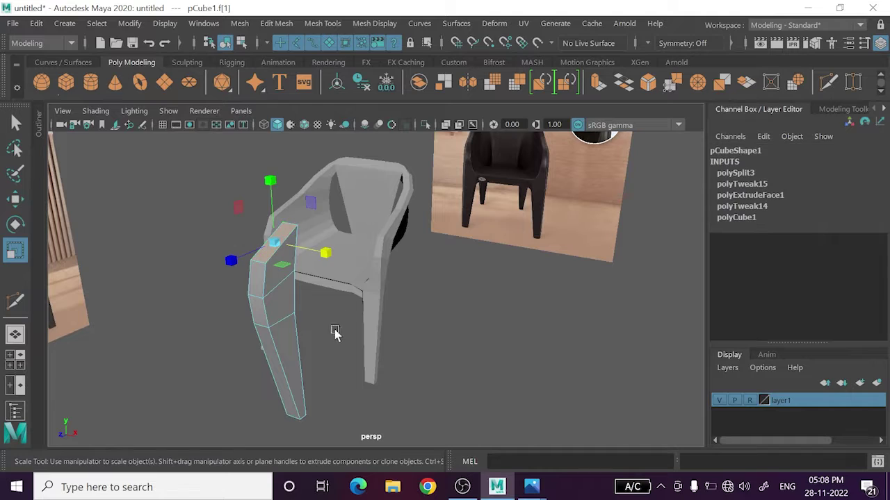
{"action": "left_click_drag", "start_coordinate": [338, 332], "coordinate": [327, 274], "text": "alt"}
{"action": "left_click", "coordinate": [556, 242]}
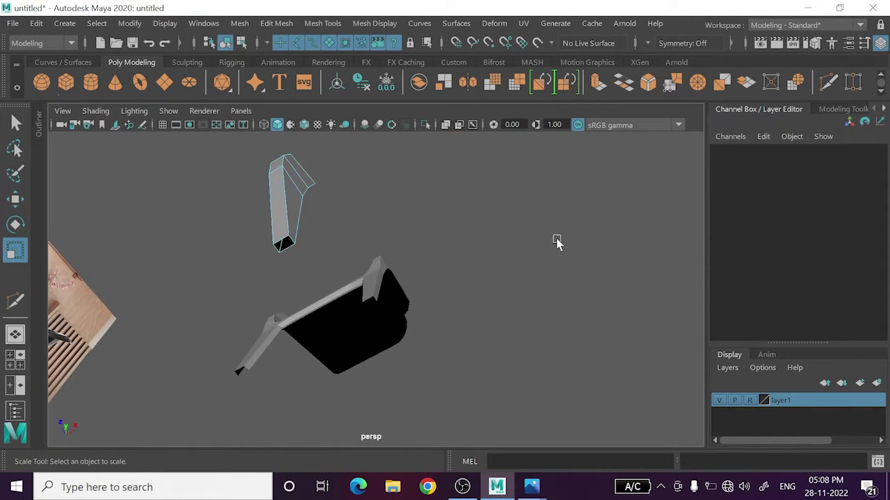
{"action": "right_click_drag", "start_coordinate": [576, 171], "coordinate": [578, 184]}
{"action": "mouse_move", "coordinate": [577, 184]}
{"action": "left_mouse_down", "text": "alt"}
{"action": "mouse_move", "coordinate": [405, 271]}
{"action": "mouse_move", "coordinate": [297, 287]}
{"action": "left_mouse_up", "text": "alt"}
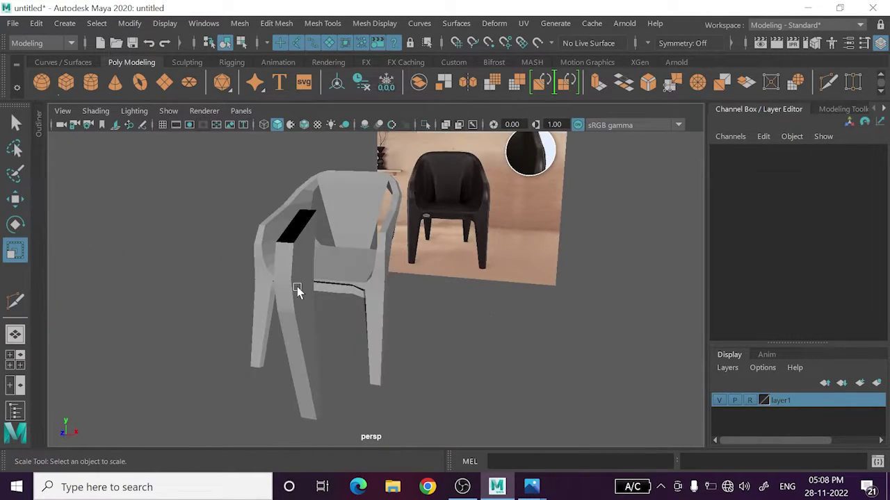
{"action": "left_click", "coordinate": [297, 287]}
{"action": "left_click", "coordinate": [548, 318]}
{"action": "left_click_drag", "start_coordinate": [548, 317], "coordinate": [278, 353], "text": "alt"}
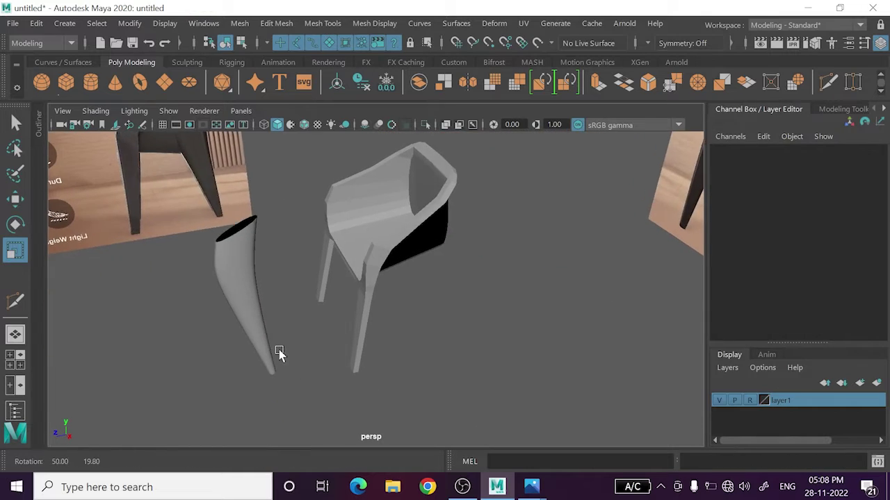
{"action": "left_click", "coordinate": [243, 313]}
- Return the leg to its faceted low-poly display and pull back to see the whole chair
{"action": "key", "text": "q"}
{"action": "key", "text": "1"}
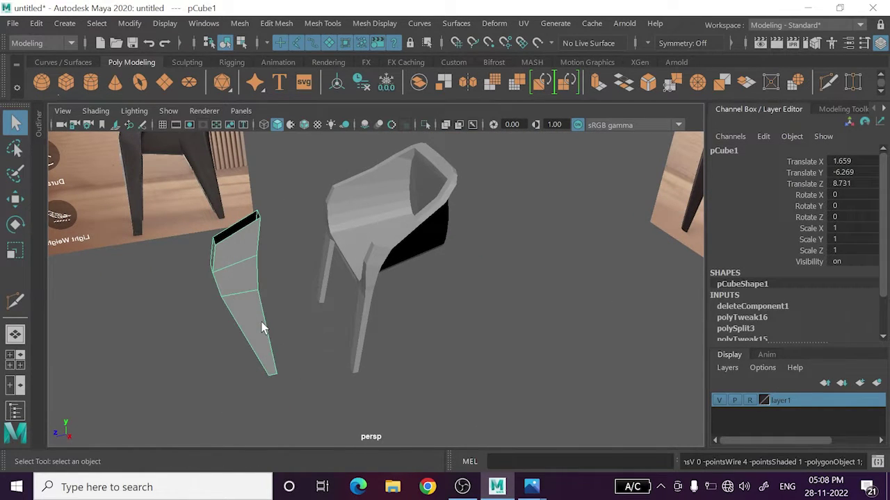
{"action": "key", "text": "w"}
{"action": "mouse_move", "coordinate": [353, 340]}
{"action": "left_mouse_down", "text": "alt"}
{"action": "mouse_move", "coordinate": [334, 332]}
{"action": "mouse_move", "coordinate": [318, 396]}
{"action": "left_mouse_up", "text": "alt"}
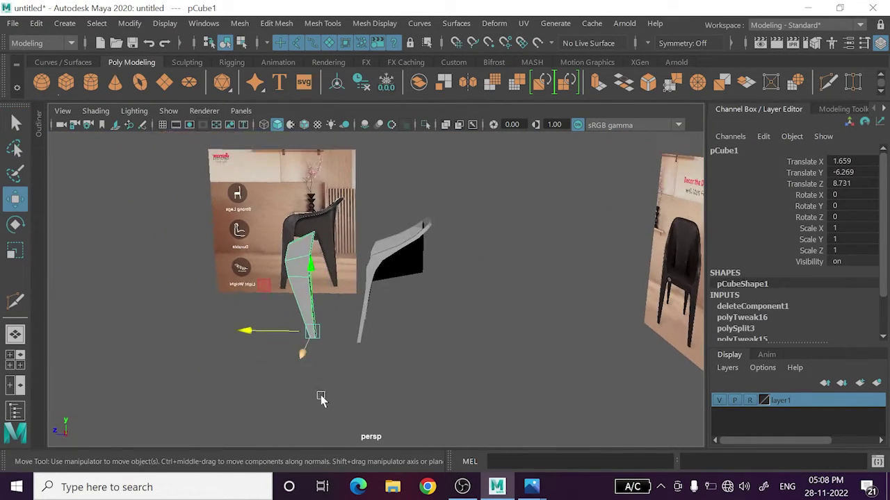
- Center the leg's pivot, delete its history, freeze its transforms and slide it beside the chair
{"action": "key", "text": "space"}
{"action": "key", "text": "space"}
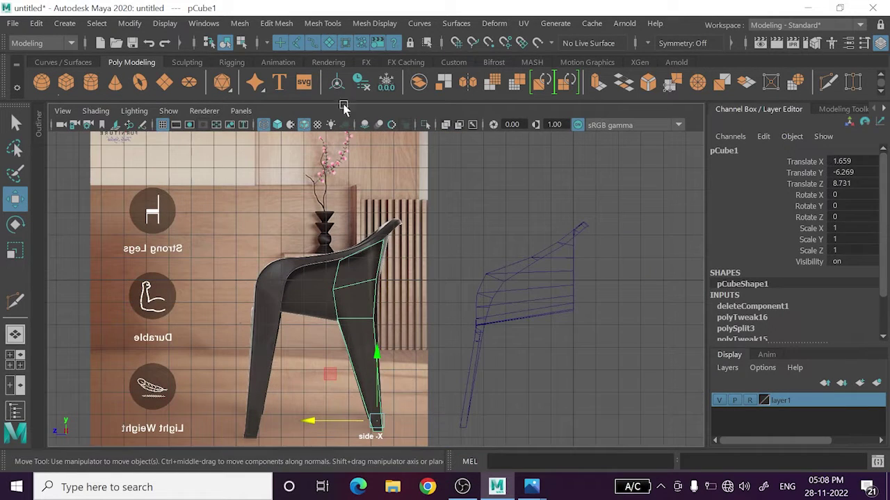
{"action": "left_click", "coordinate": [337, 82]}
{"action": "left_click", "coordinate": [361, 82]}
{"action": "left_click", "coordinate": [386, 82]}
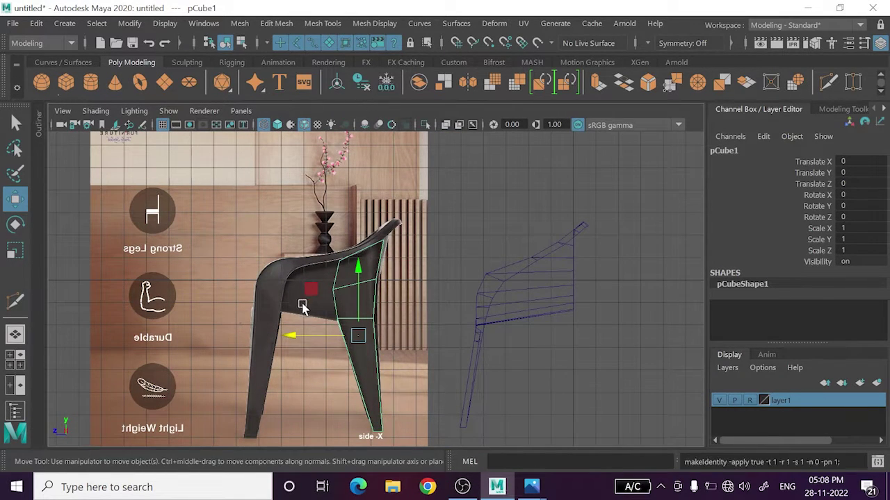
{"action": "mouse_move", "coordinate": [310, 339]}
{"action": "left_mouse_down"}
{"action": "mouse_move", "coordinate": [519, 347]}
{"action": "mouse_move", "coordinate": [528, 338]}
{"action": "mouse_move", "coordinate": [551, 350]}
{"action": "left_mouse_up"}
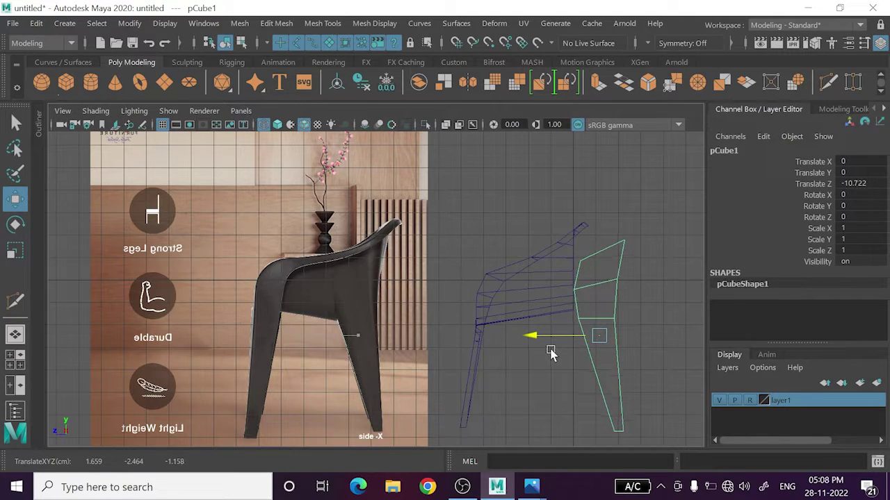
- Zoom and pan the side view over the chair wireframe and select the body mesh pPlane1
{"action": "scroll", "coordinate": [505, 237], "scroll_direction": "up", "scroll_amount": 3}
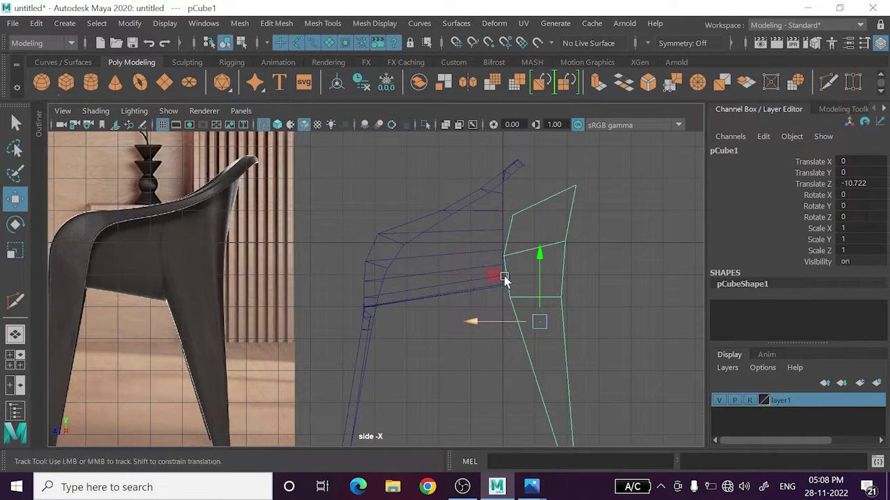
{"action": "scroll", "coordinate": [504, 278], "scroll_direction": "up", "scroll_amount": 1}
{"action": "scroll", "coordinate": [470, 277], "scroll_direction": "up", "scroll_amount": 2}
{"action": "middle_click_drag", "start_coordinate": [476, 262], "coordinate": [431, 320], "text": "alt"}
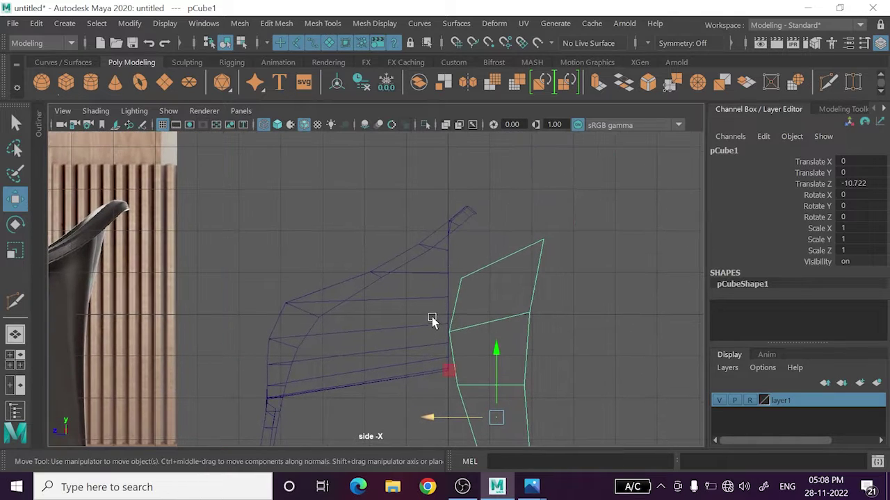
{"action": "left_click", "coordinate": [434, 285]}
{"action": "scroll", "coordinate": [441, 278], "scroll_direction": "up", "scroll_amount": 2}
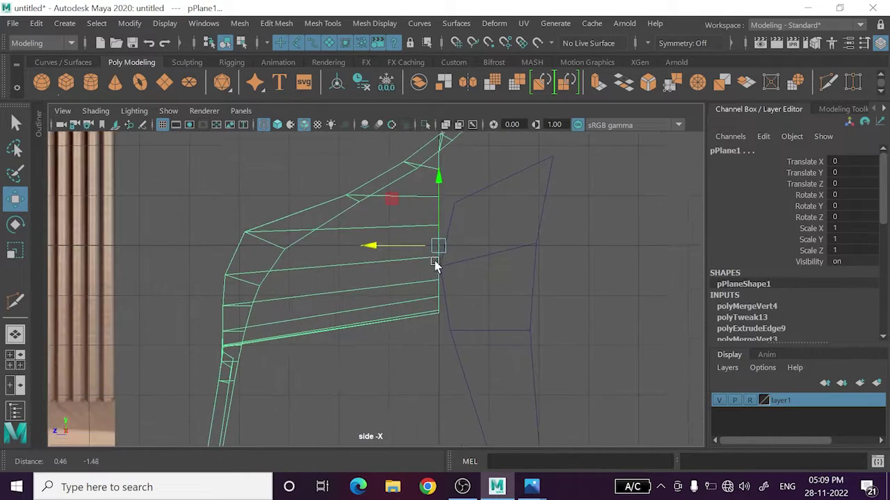
{"action": "scroll", "coordinate": [441, 292], "scroll_direction": "up", "scroll_amount": 1}
{"action": "middle_click_drag", "start_coordinate": [433, 235], "coordinate": [421, 312], "text": "alt"}
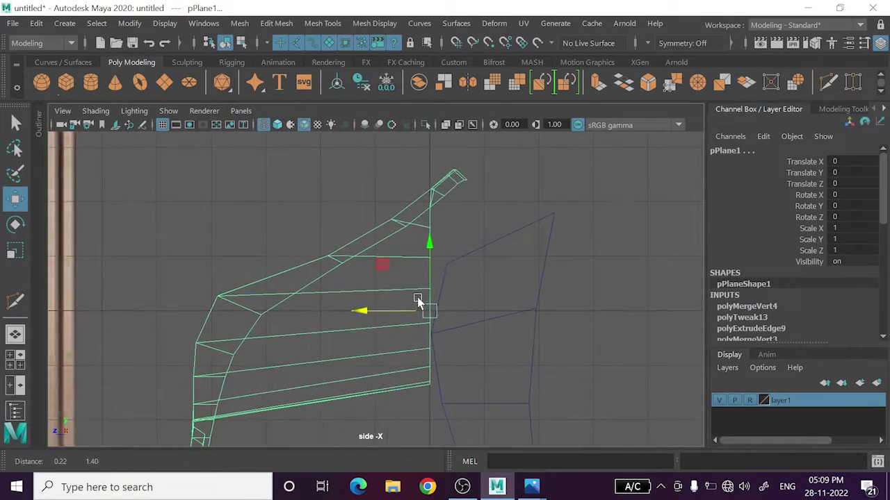
- Slide pCube1 along Z toward the chair body, to Translate Z -10.357
{"action": "left_click", "coordinate": [478, 289]}
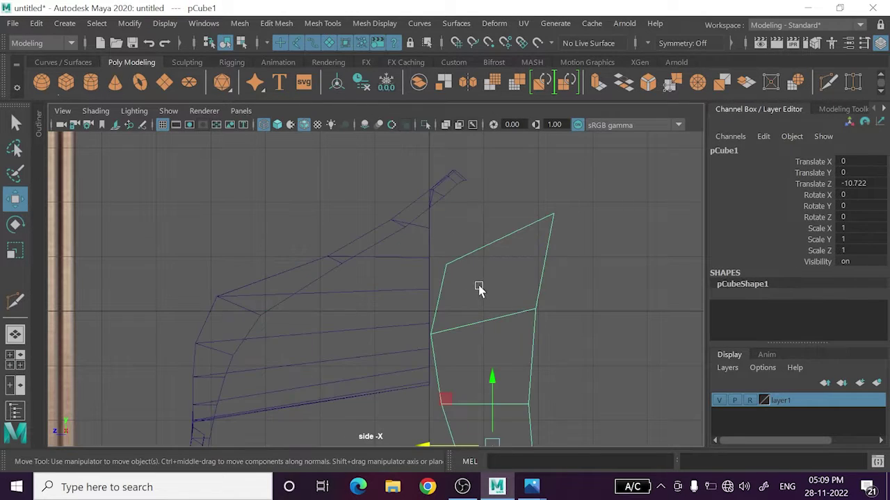
{"action": "right_click_drag", "start_coordinate": [466, 259], "coordinate": [424, 259]}
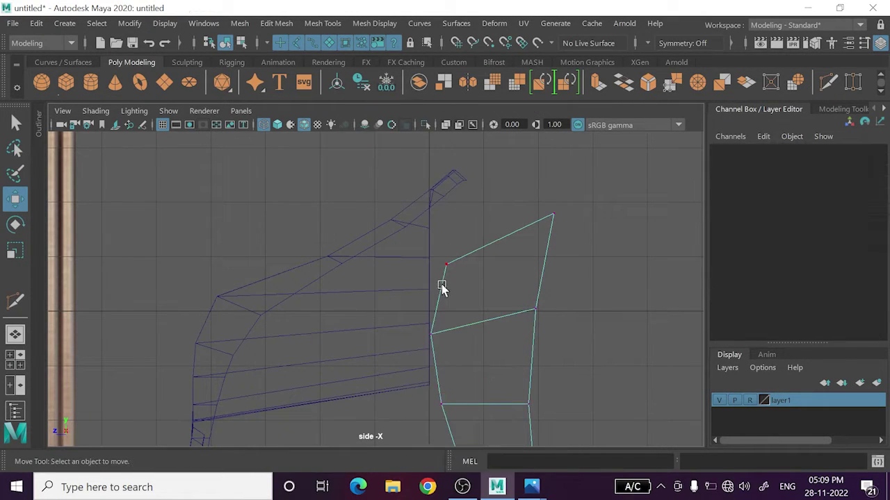
{"action": "right_click_drag", "start_coordinate": [445, 290], "coordinate": [538, 85]}
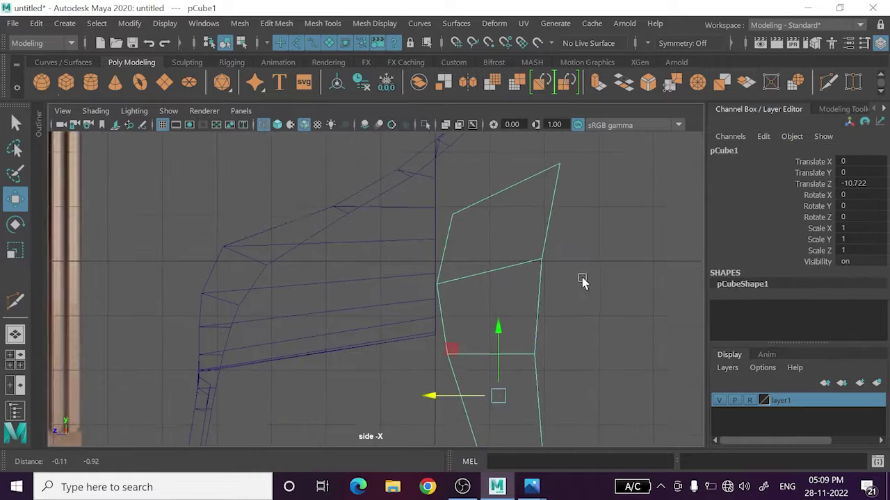
{"action": "middle_click_drag", "start_coordinate": [582, 282], "coordinate": [469, 397], "text": "alt"}
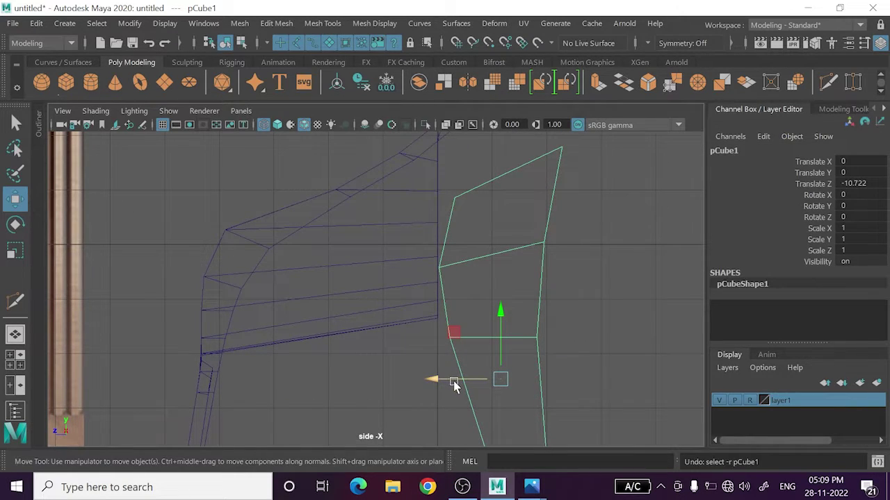
{"action": "left_click_drag", "start_coordinate": [453, 382], "coordinate": [435, 378]}
{"action": "middle_click_drag", "start_coordinate": [414, 332], "coordinate": [409, 428], "text": "alt"}
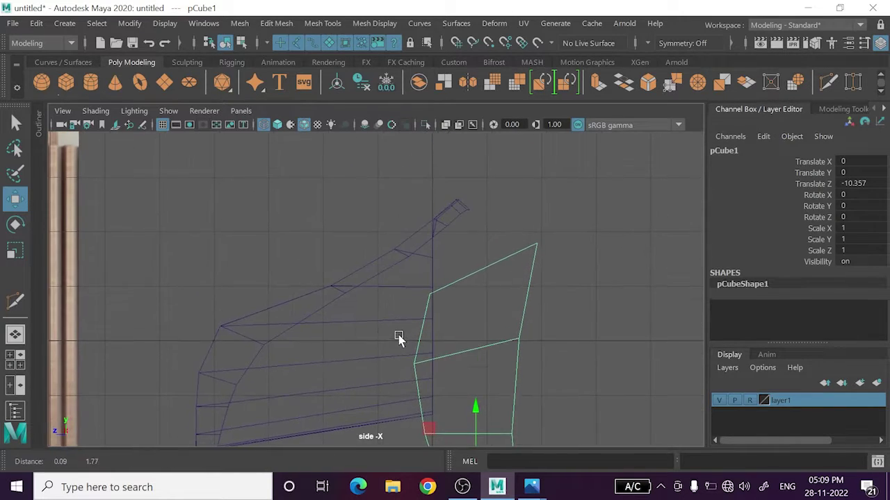
- Test-move a right-edge vertex of pPlane1 to the left, then undo it
{"action": "left_click", "coordinate": [430, 341]}
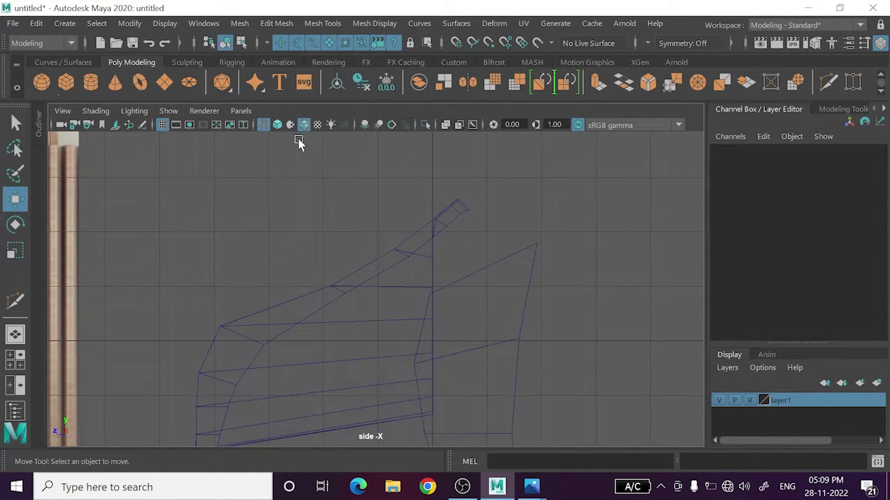
{"action": "left_click_drag", "start_coordinate": [413, 285], "coordinate": [417, 344]}
{"action": "key", "text": "f"}
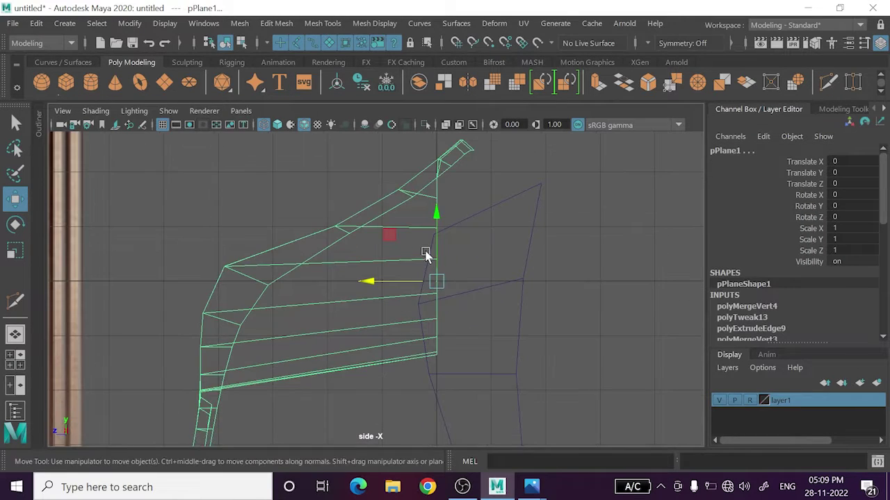
{"action": "right_click_drag", "start_coordinate": [424, 148], "coordinate": [358, 135]}
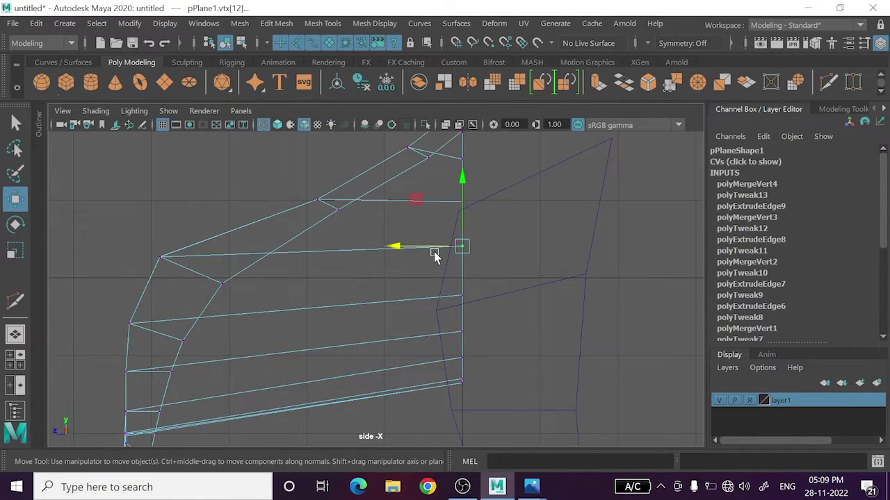
{"action": "left_click_drag", "start_coordinate": [433, 256], "coordinate": [390, 251]}
{"action": "key", "text": "ctrl+z"}
- Orbit around the chair in the perspective view to check it from the front
{"action": "key", "text": "space"}
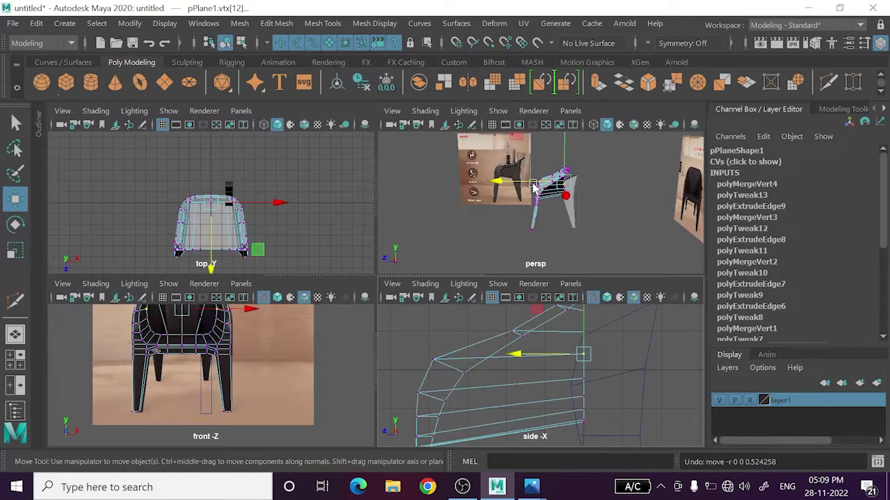
{"action": "key", "text": "space"}
{"action": "mouse_move", "coordinate": [491, 229]}
{"action": "left_mouse_down", "text": "alt"}
{"action": "mouse_move", "coordinate": [523, 278]}
{"action": "mouse_move", "coordinate": [540, 285]}
{"action": "left_mouse_up", "text": "alt"}
{"action": "scroll", "coordinate": [367, 281], "scroll_direction": "up", "scroll_amount": 5}
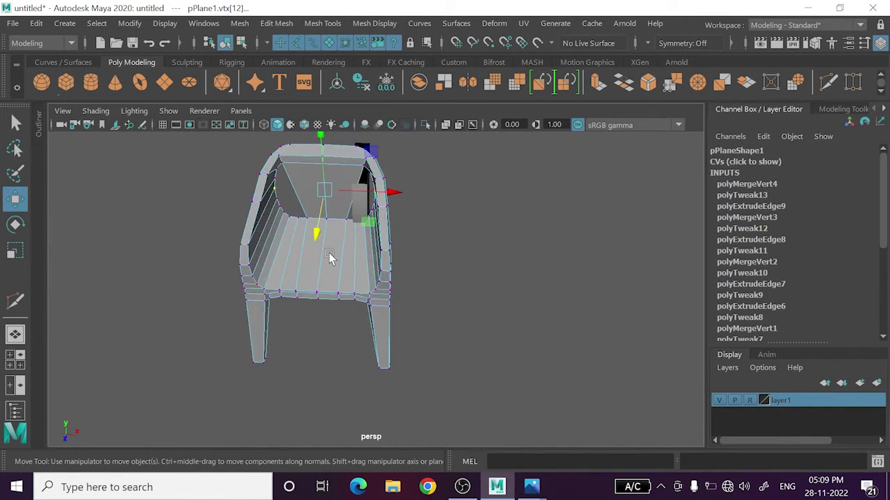
{"action": "left_click_drag", "start_coordinate": [367, 280], "coordinate": [305, 250], "text": "alt"}
{"action": "key", "text": "space"}
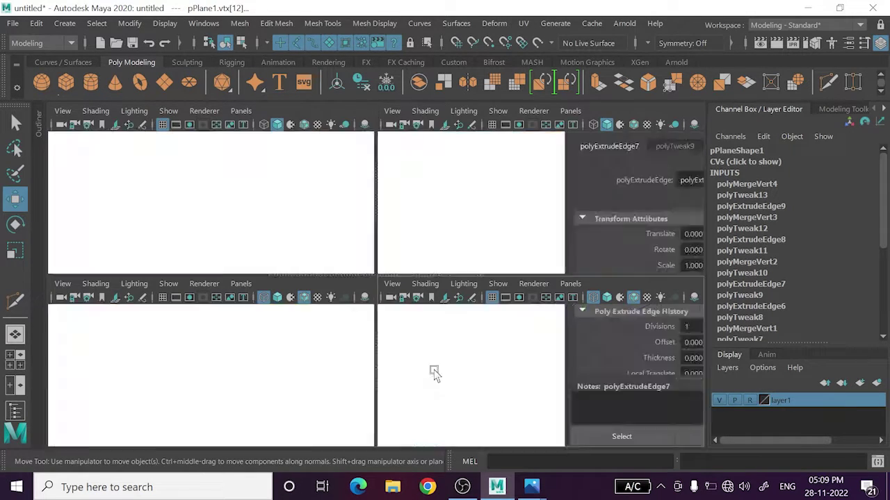
- Move pCube1 along Z closer to the chair body, to Translate Z -10.012
{"action": "key", "text": "space"}
{"action": "right_click_drag", "start_coordinate": [535, 233], "coordinate": [582, 94]}
{"action": "mouse_move", "coordinate": [552, 266]}
{"action": "middle_mouse_down", "text": "alt"}
{"action": "mouse_move", "coordinate": [440, 264]}
{"action": "mouse_move", "coordinate": [487, 319]}
{"action": "middle_mouse_up", "text": "alt"}
{"action": "left_click_drag", "start_coordinate": [498, 368], "coordinate": [499, 368]}
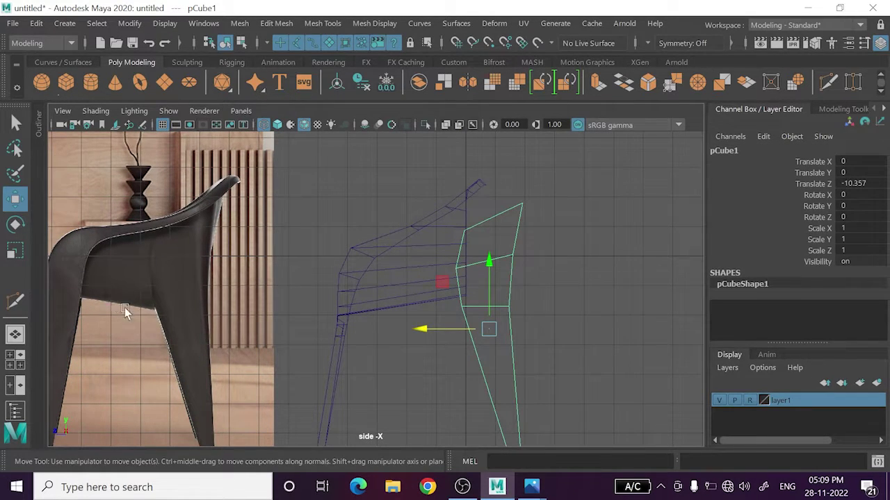
{"action": "left_click_drag", "start_coordinate": [459, 335], "coordinate": [447, 337]}
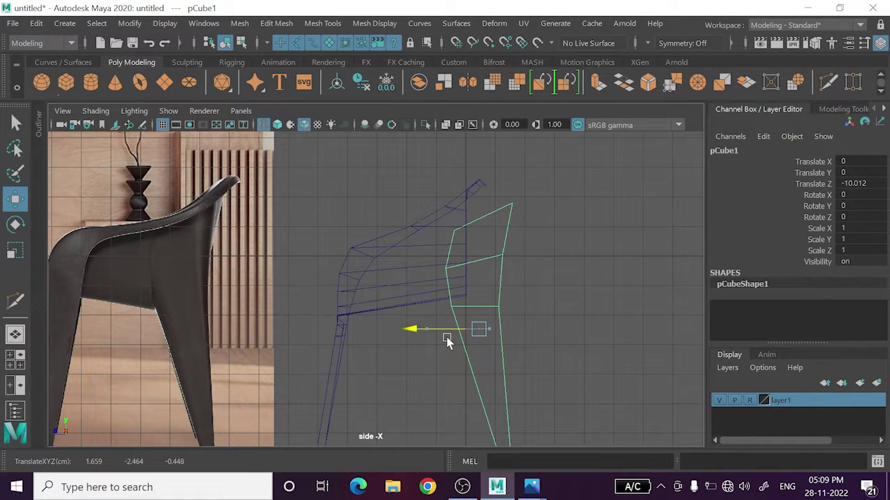
- In pPlane1's vertex mode, pull the upper right-edge vertices left toward the cube
{"action": "right_click_drag", "start_coordinate": [447, 342], "coordinate": [512, 298], "text": "alt"}
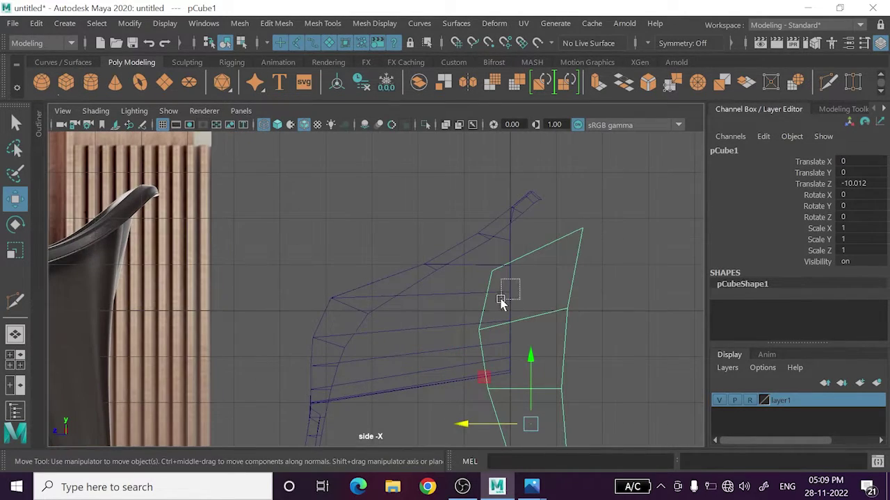
{"action": "left_click", "coordinate": [502, 303]}
{"action": "scroll", "coordinate": [546, 285], "scroll_direction": "up", "scroll_amount": 2}
{"action": "right_click_drag", "start_coordinate": [512, 148], "coordinate": [437, 135]}
{"action": "left_click", "coordinate": [484, 270]}
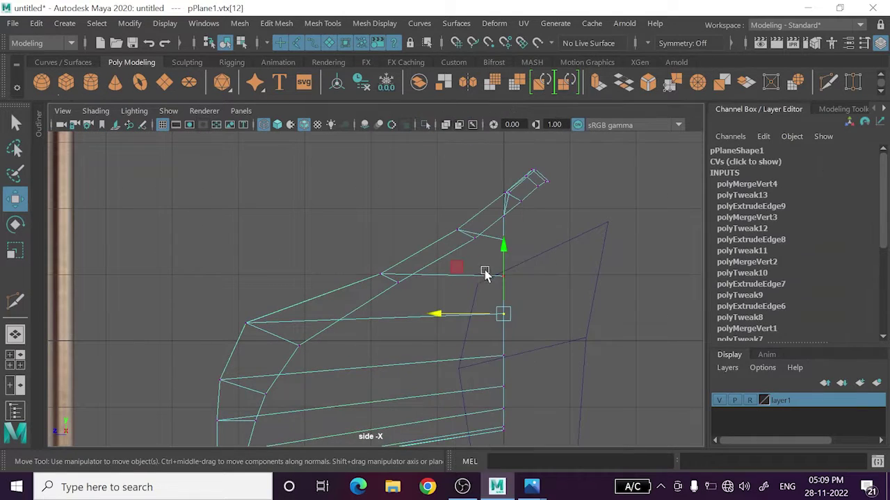
{"action": "left_click_drag", "start_coordinate": [510, 351], "coordinate": [508, 352]}
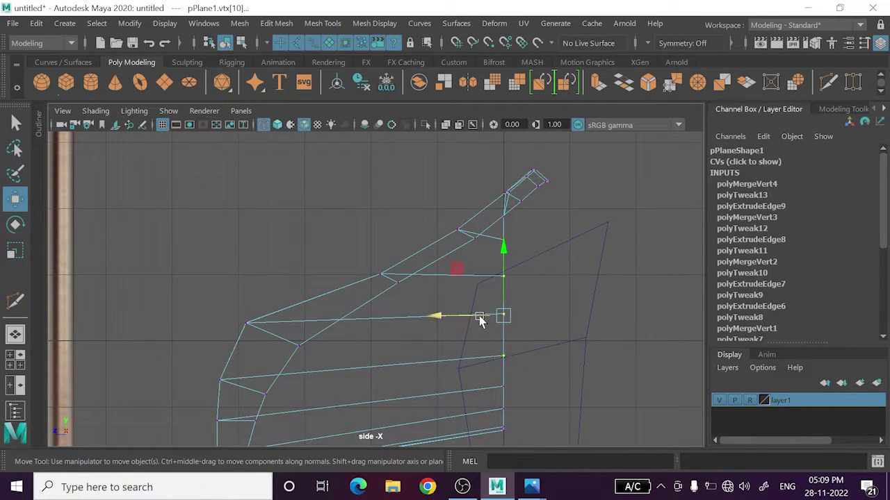
{"action": "left_click_drag", "start_coordinate": [480, 319], "coordinate": [454, 315]}
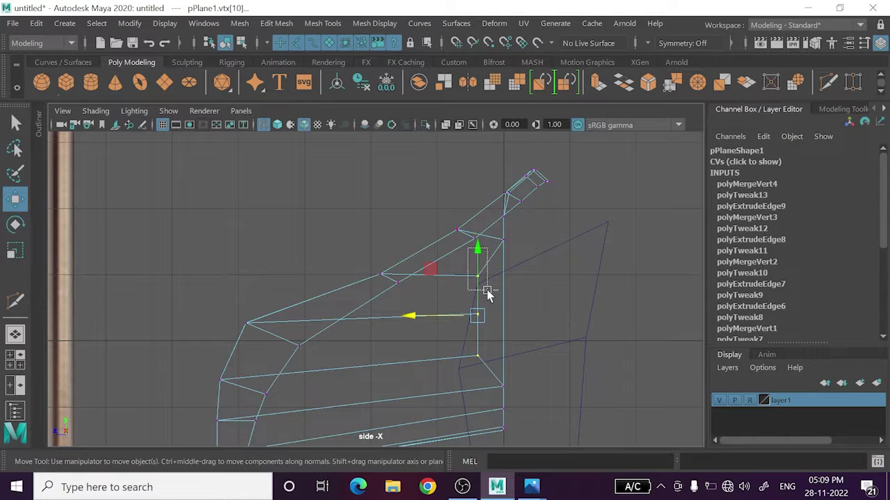
{"action": "left_click_drag", "start_coordinate": [449, 337], "coordinate": [438, 338]}
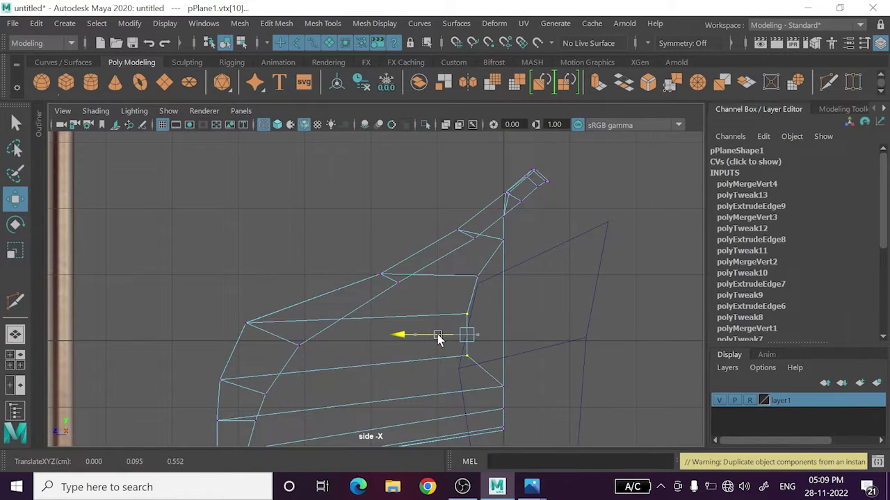
{"action": "middle_click_drag", "start_coordinate": [440, 383], "coordinate": [439, 282], "text": "alt"}
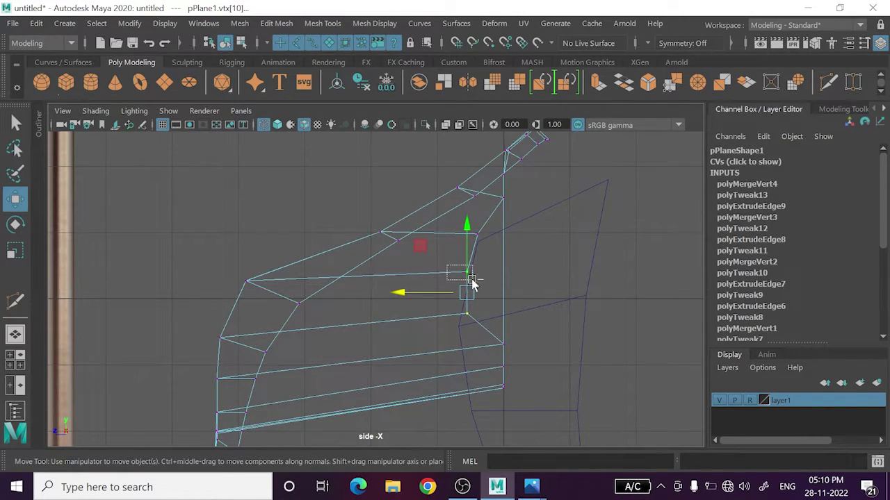
{"action": "left_click_drag", "start_coordinate": [472, 283], "coordinate": [428, 312]}
- Pull the lower right-edge vertices left, down to the bottom vertex
{"action": "middle_click_drag", "start_coordinate": [435, 316], "coordinate": [428, 298], "text": "alt"}
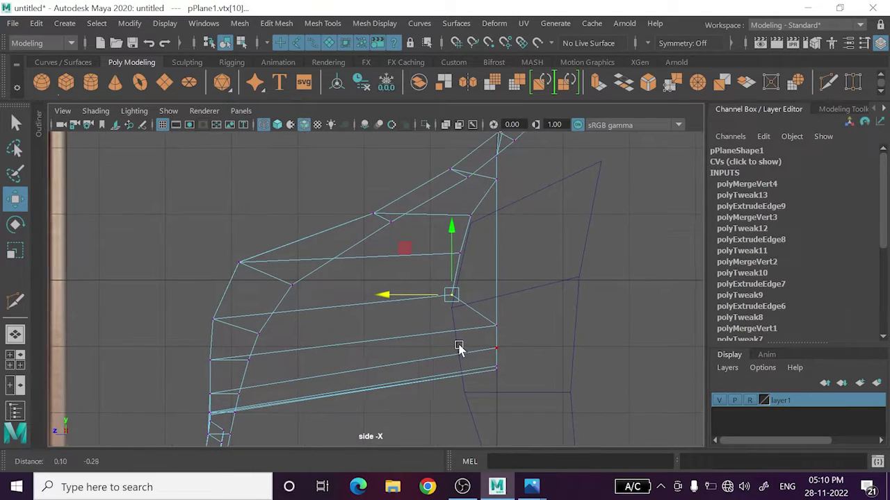
{"action": "left_click", "coordinate": [496, 326]}
{"action": "left_click_drag", "start_coordinate": [476, 328], "coordinate": [430, 328]}
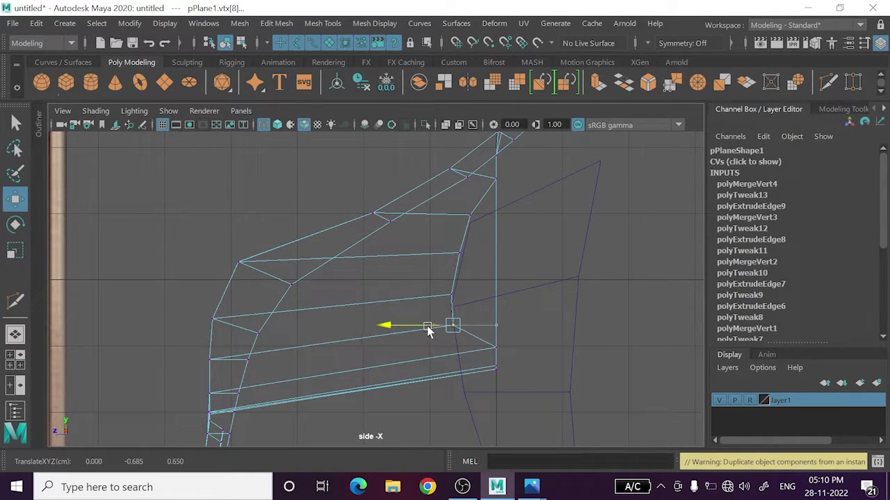
{"action": "middle_click_drag", "start_coordinate": [429, 331], "coordinate": [447, 319], "text": "alt"}
{"action": "mouse_move", "coordinate": [466, 307]}
{"action": "left_mouse_down"}
{"action": "mouse_move", "coordinate": [502, 327]}
{"action": "mouse_move", "coordinate": [414, 320]}
{"action": "left_mouse_up"}
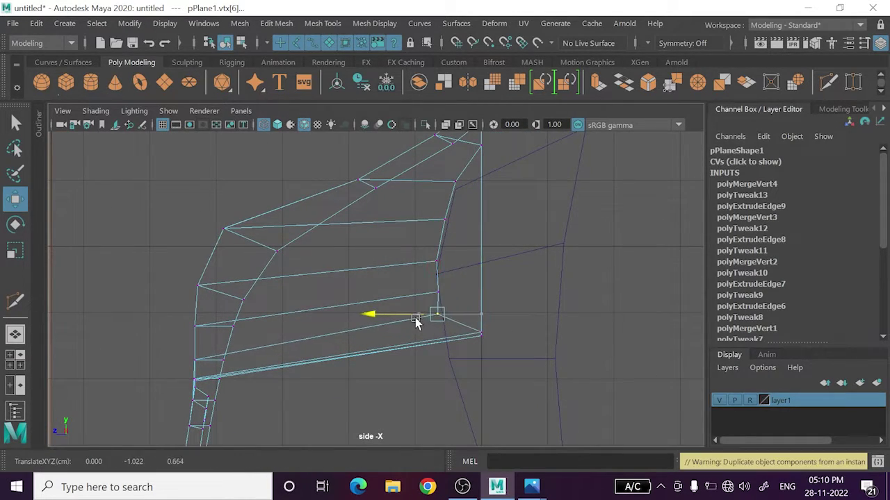
{"action": "left_click", "coordinate": [479, 333]}
{"action": "left_click_drag", "start_coordinate": [468, 334], "coordinate": [425, 341]}
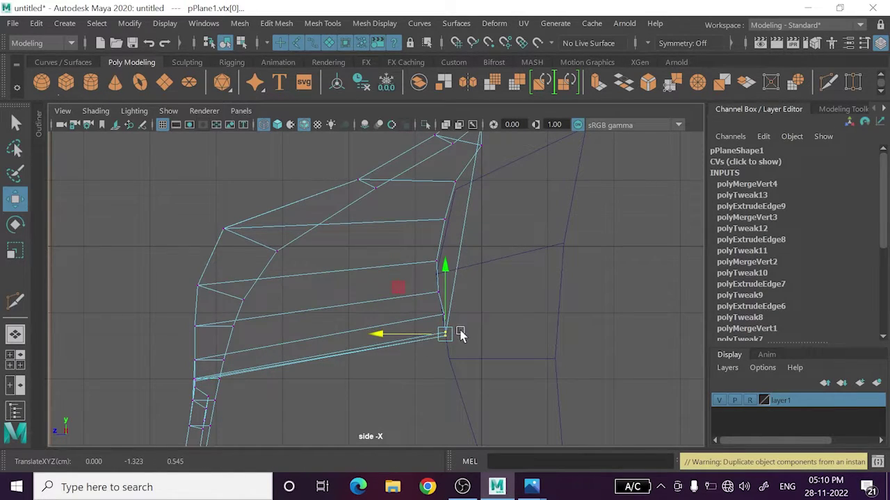
{"action": "scroll", "coordinate": [461, 335], "scroll_direction": "up", "scroll_amount": 3}
{"action": "left_click_drag", "start_coordinate": [492, 342], "coordinate": [490, 347]}
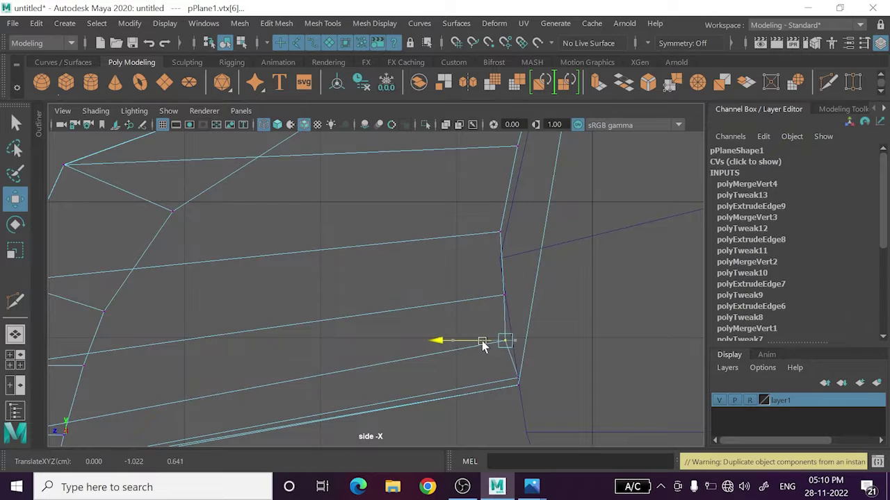
- Snap the remaining right-edge vertices left onto pCube1's slanted edge
{"action": "scroll", "coordinate": [521, 271], "scroll_direction": "up", "scroll_amount": 2}
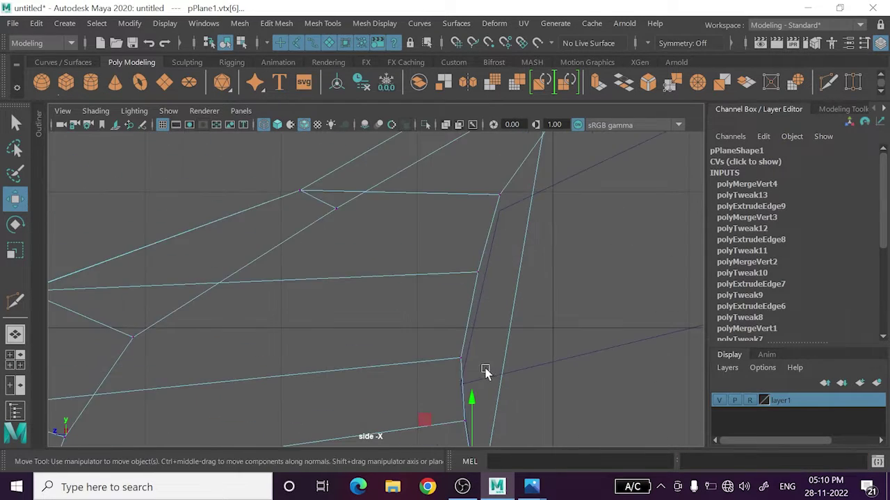
{"action": "scroll", "coordinate": [405, 306], "scroll_direction": "down", "scroll_amount": 4}
{"action": "scroll", "coordinate": [433, 262], "scroll_direction": "up", "scroll_amount": 2}
{"action": "left_click_drag", "start_coordinate": [446, 285], "coordinate": [445, 277]}
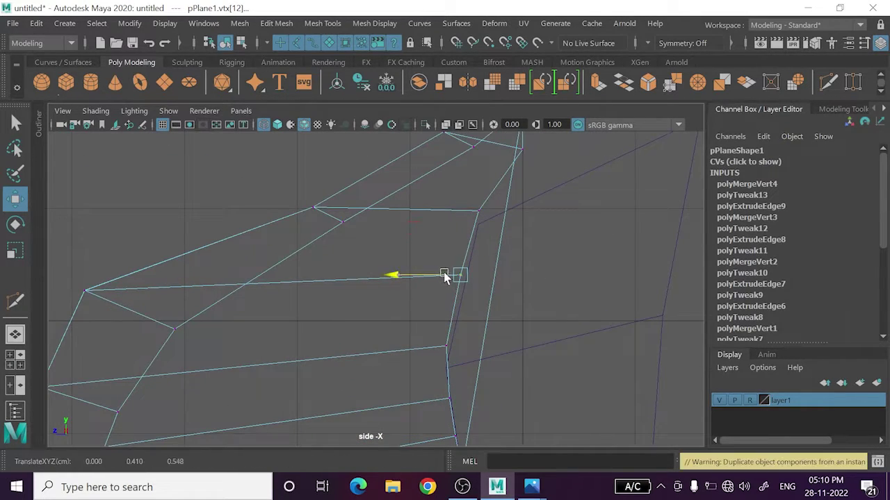
{"action": "left_click", "coordinate": [439, 344]}
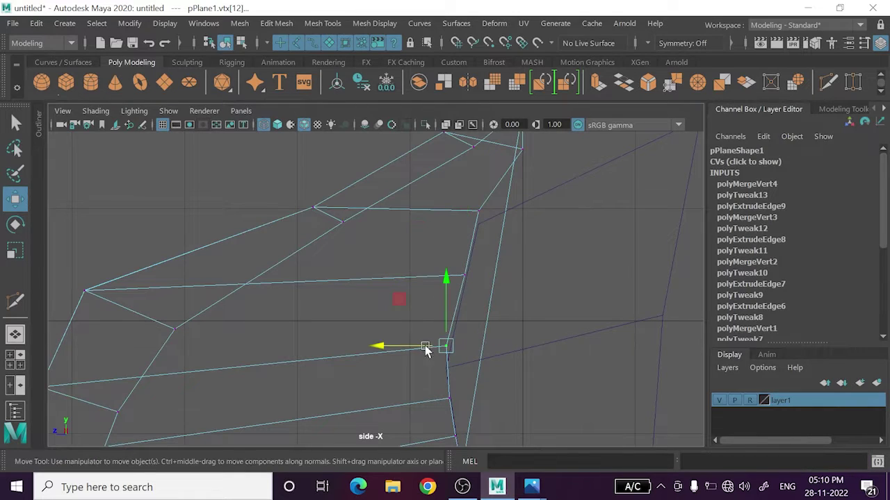
{"action": "left_click_drag", "start_coordinate": [422, 347], "coordinate": [428, 351]}
{"action": "mouse_move", "coordinate": [491, 202]}
{"action": "middle_mouse_down", "text": "alt"}
{"action": "mouse_move", "coordinate": [490, 310]}
{"action": "mouse_move", "coordinate": [493, 287]}
{"action": "middle_mouse_up", "text": "alt"}
{"action": "left_click", "coordinate": [510, 336]}
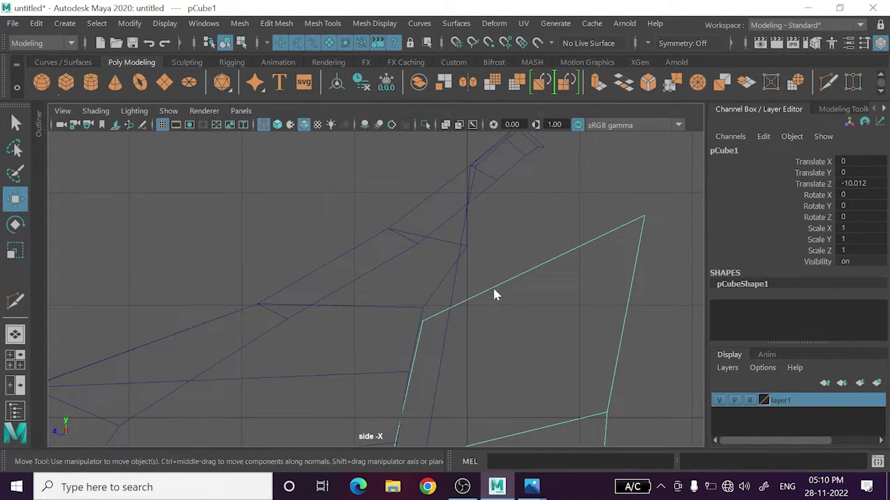
- Pick a pCube1 corner vertex, resume the screen recording, and raise the vertex slightly
{"action": "right_click_drag", "start_coordinate": [493, 294], "coordinate": [410, 331]}
{"action": "left_click_drag", "start_coordinate": [431, 339], "coordinate": [431, 338]}
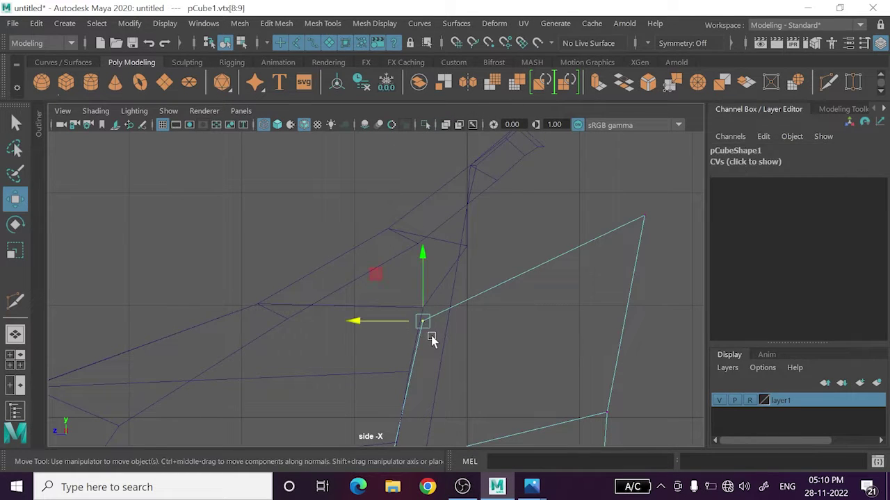
{"action": "left_click", "coordinate": [462, 487]}
{"action": "left_click", "coordinate": [872, 344]}
{"action": "left_click", "coordinate": [872, 344]}
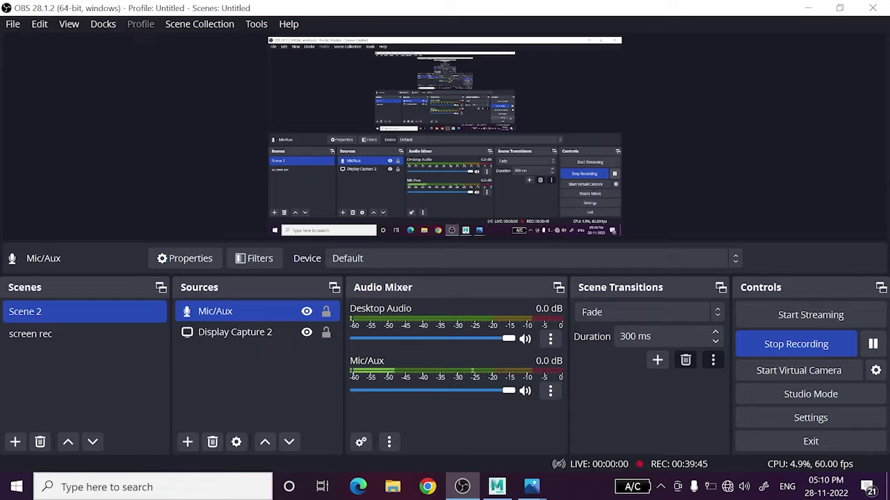
{"action": "left_click", "coordinate": [810, 7]}
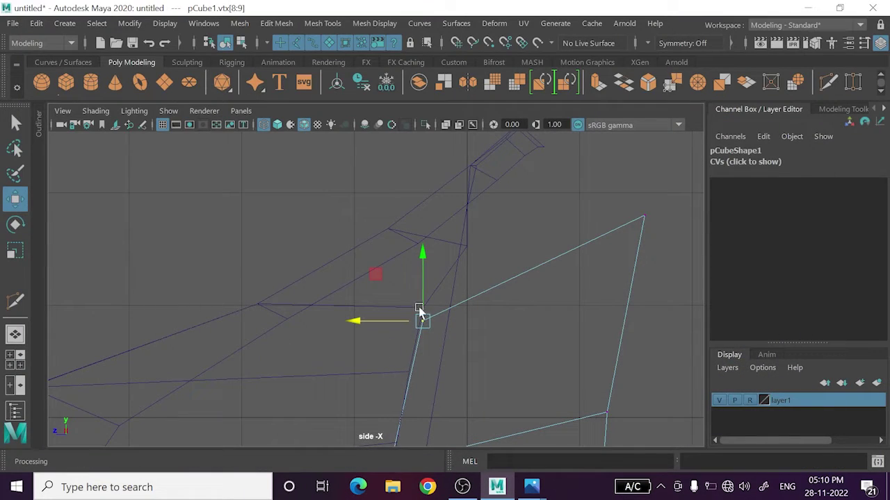
{"action": "left_click_drag", "start_coordinate": [422, 320], "coordinate": [426, 309]}
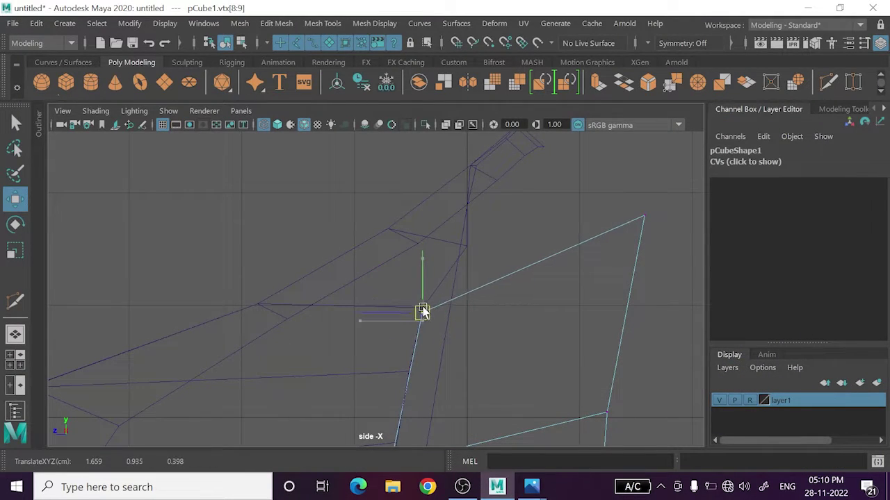
- Return to object mode and slide the leg along X to Translate X 0.333
{"action": "key", "text": "space"}
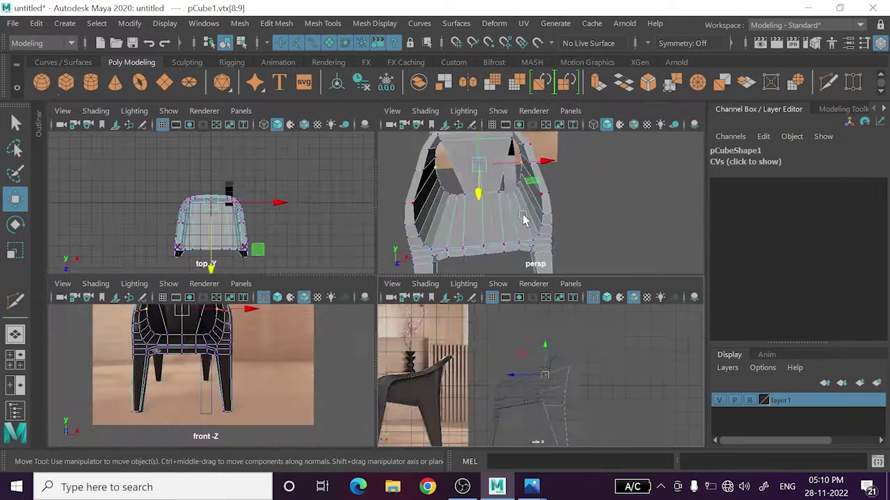
{"action": "key", "text": "space"}
{"action": "mouse_move", "coordinate": [404, 222]}
{"action": "left_mouse_down", "text": "alt"}
{"action": "mouse_move", "coordinate": [333, 225]}
{"action": "mouse_move", "coordinate": [317, 244]}
{"action": "left_mouse_up", "text": "alt"}
{"action": "right_click_drag", "start_coordinate": [330, 159], "coordinate": [407, 135]}
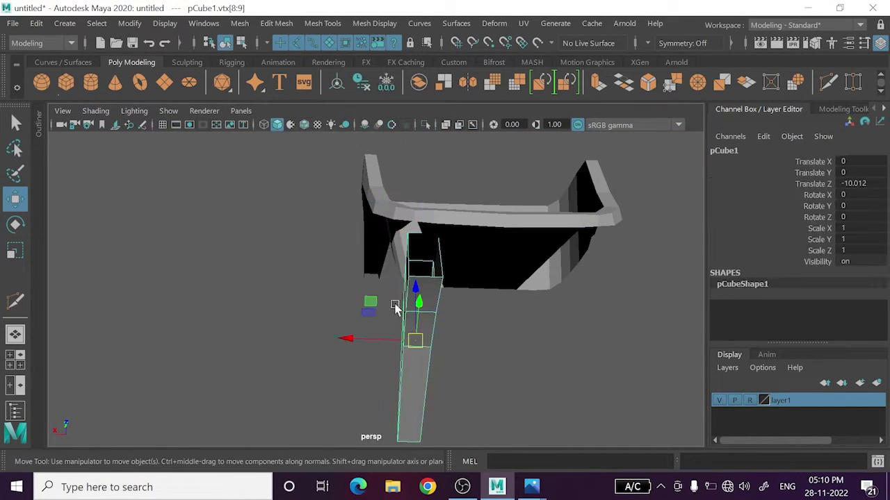
{"action": "mouse_move", "coordinate": [382, 350]}
{"action": "left_mouse_down"}
{"action": "mouse_move", "coordinate": [371, 334]}
{"action": "mouse_move", "coordinate": [448, 311]}
{"action": "mouse_move", "coordinate": [600, 319]}
{"action": "mouse_move", "coordinate": [616, 341]}
{"action": "left_mouse_up"}
- Orbit around the leg with wireframe-on-shaded enabled to check its fit against the seat
{"action": "mouse_move", "coordinate": [616, 341]}
{"action": "right_mouse_down", "text": "alt"}
{"action": "mouse_move", "coordinate": [407, 284]}
{"action": "mouse_move", "coordinate": [401, 264]}
{"action": "right_mouse_up", "text": "alt"}
{"action": "mouse_move", "coordinate": [402, 264]}
{"action": "left_mouse_down", "text": "alt"}
{"action": "mouse_move", "coordinate": [396, 294]}
{"action": "mouse_move", "coordinate": [459, 272]}
{"action": "mouse_move", "coordinate": [441, 285]}
{"action": "mouse_move", "coordinate": [399, 258]}
{"action": "mouse_move", "coordinate": [395, 292]}
{"action": "mouse_move", "coordinate": [407, 278]}
{"action": "mouse_move", "coordinate": [311, 139]}
{"action": "left_mouse_up", "text": "alt"}
{"action": "left_click", "coordinate": [305, 125]}
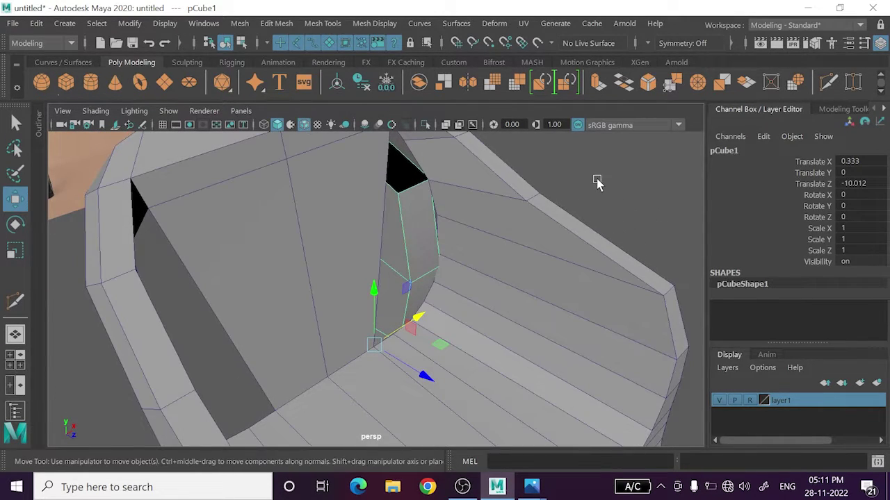
{"action": "left_click", "coordinate": [595, 182]}
{"action": "left_click_drag", "start_coordinate": [596, 183], "coordinate": [500, 229], "text": "alt"}
{"action": "left_click", "coordinate": [402, 237]}
{"action": "mouse_move", "coordinate": [402, 236]}
{"action": "left_mouse_down", "text": "alt"}
{"action": "mouse_move", "coordinate": [422, 288]}
{"action": "mouse_move", "coordinate": [402, 298]}
{"action": "mouse_move", "coordinate": [407, 287]}
{"action": "mouse_move", "coordinate": [378, 278]}
{"action": "mouse_move", "coordinate": [423, 290]}
{"action": "mouse_move", "coordinate": [392, 285]}
{"action": "left_mouse_up", "text": "alt"}
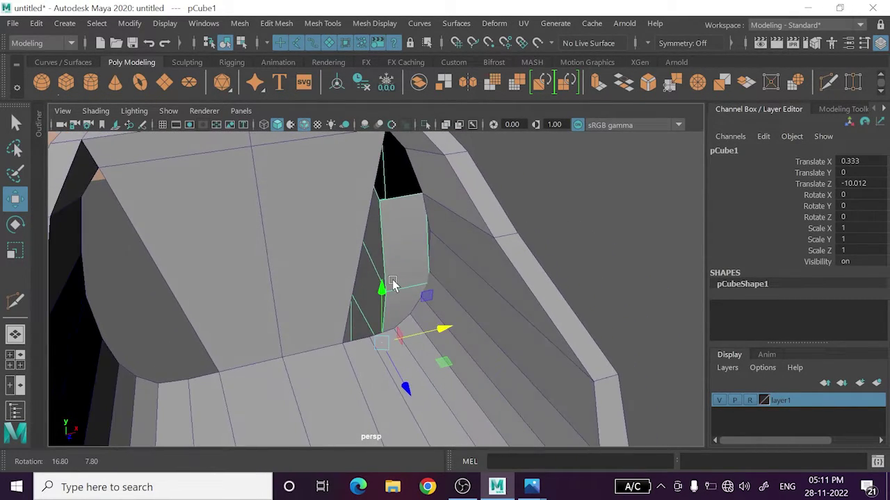
- Try the Multi-Cut tool on the seat mesh near the top of the leg
{"action": "left_click", "coordinate": [823, 84]}
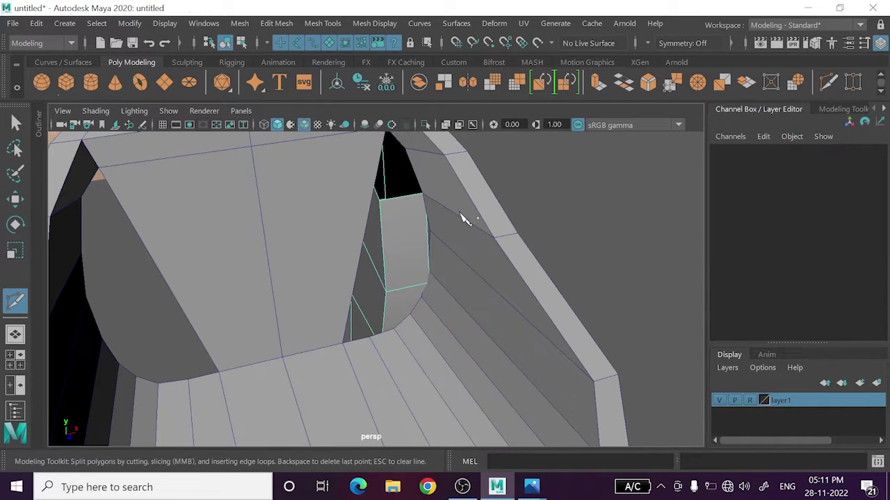
{"action": "left_click_drag", "start_coordinate": [461, 215], "coordinate": [390, 186], "text": "alt"}
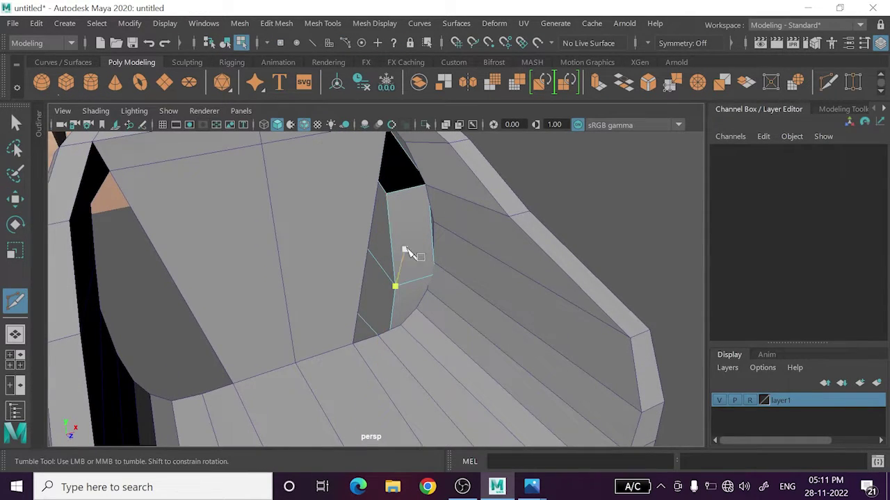
{"action": "left_click_drag", "start_coordinate": [407, 254], "coordinate": [397, 234], "text": "alt"}
{"action": "key", "text": "w"}
{"action": "right_click_drag", "start_coordinate": [698, 91], "coordinate": [698, 91]}
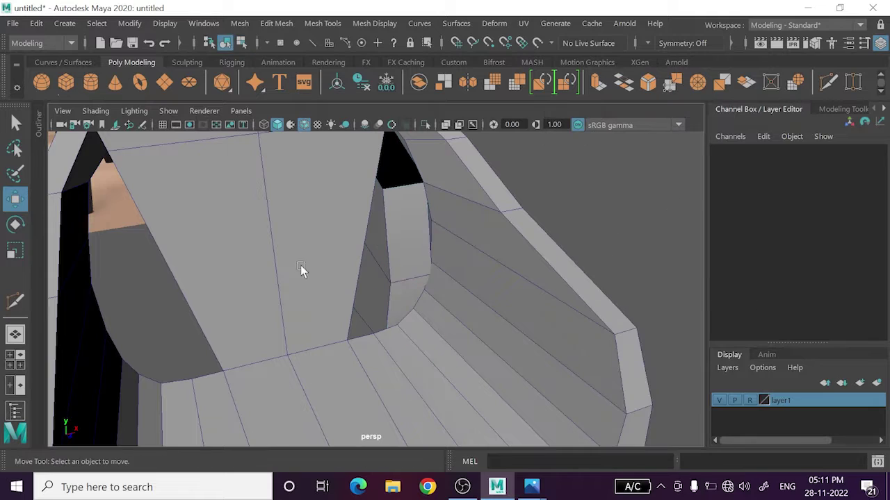
{"action": "left_click", "coordinate": [286, 245]}
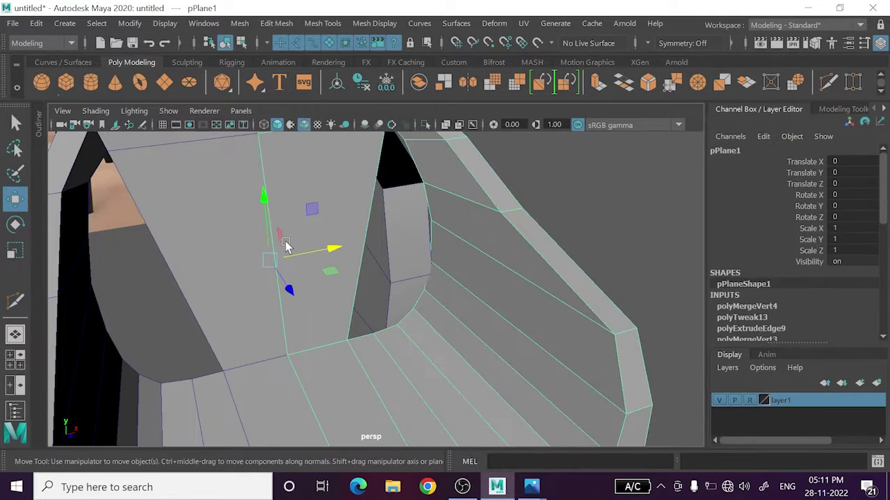
{"action": "left_click", "coordinate": [798, 88]}
{"action": "left_click", "coordinate": [266, 200]}
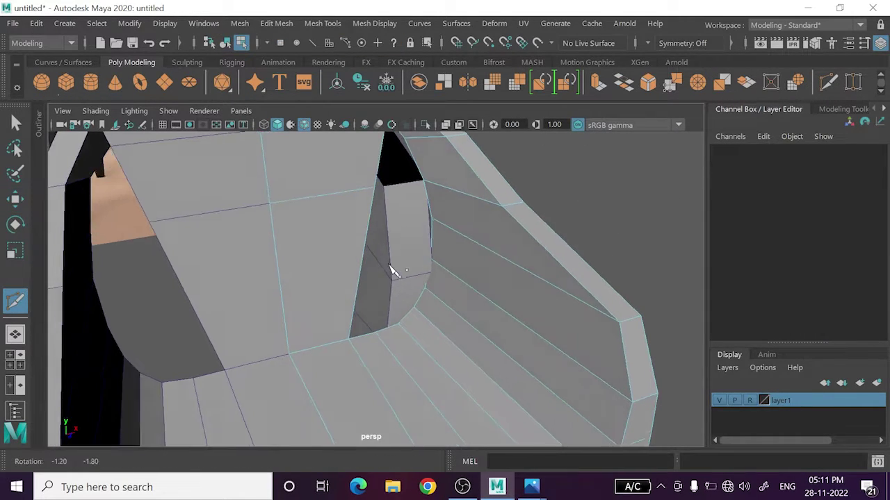
{"action": "left_click_drag", "start_coordinate": [373, 189], "coordinate": [361, 262], "text": "alt"}
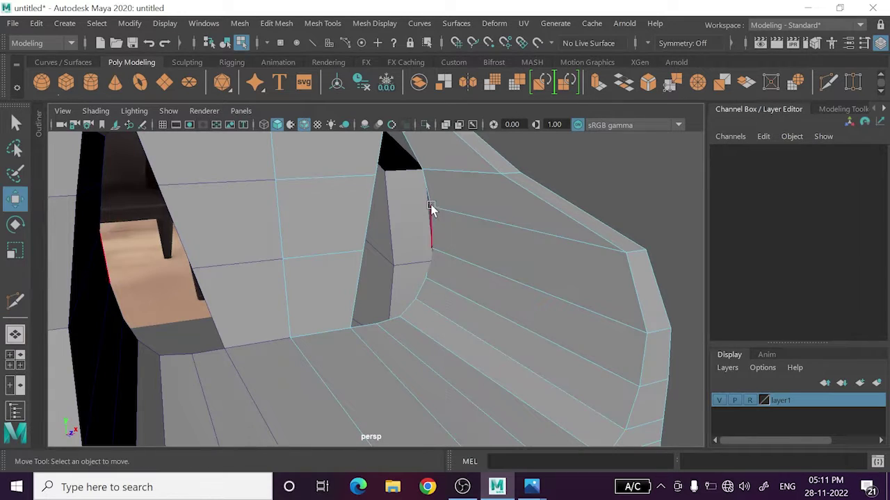
{"action": "left_click_drag", "start_coordinate": [431, 209], "coordinate": [552, 193], "text": "alt"}
{"action": "right_click_drag", "start_coordinate": [556, 150], "coordinate": [588, 199]}
- Delete the seat face above the leg top, leaving an opening
{"action": "left_click", "coordinate": [357, 368]}
{"action": "left_click_drag", "start_coordinate": [357, 369], "coordinate": [395, 221], "text": "alt"}
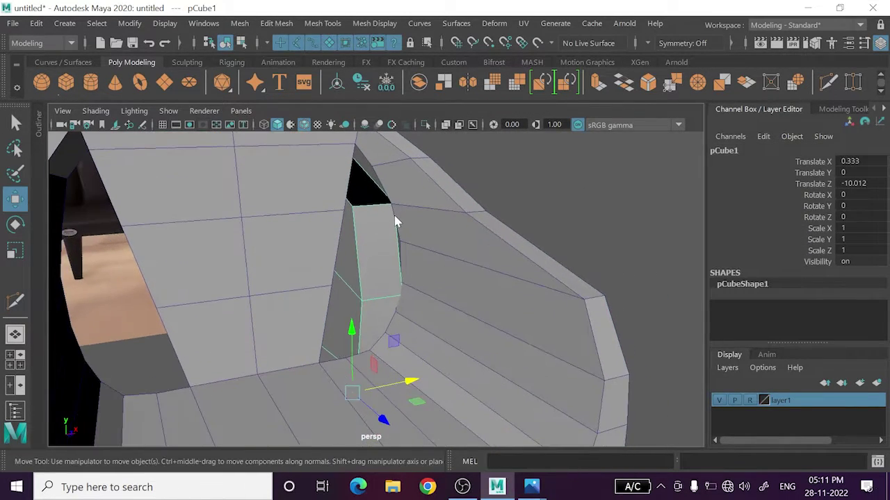
{"action": "right_click_drag", "start_coordinate": [352, 161], "coordinate": [435, 89]}
{"action": "right_click_drag", "start_coordinate": [352, 161], "coordinate": [431, 90]}
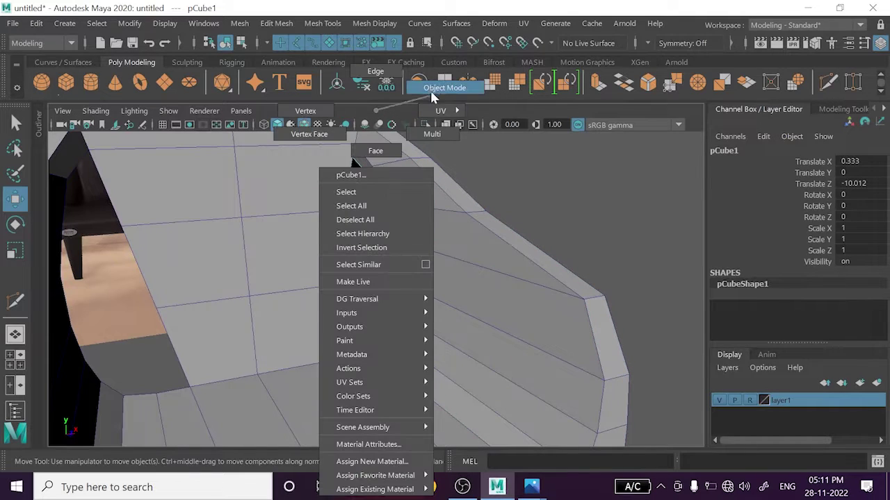
{"action": "right_click_drag", "start_coordinate": [406, 144], "coordinate": [407, 144]}
{"action": "right_click_drag", "start_coordinate": [352, 161], "coordinate": [376, 194]}
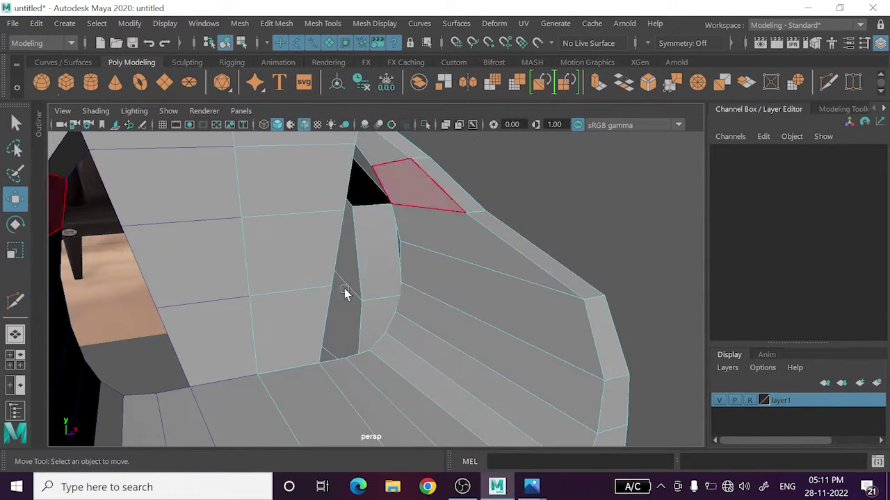
{"action": "left_click", "coordinate": [368, 273]}
{"action": "key", "text": "Delete"}
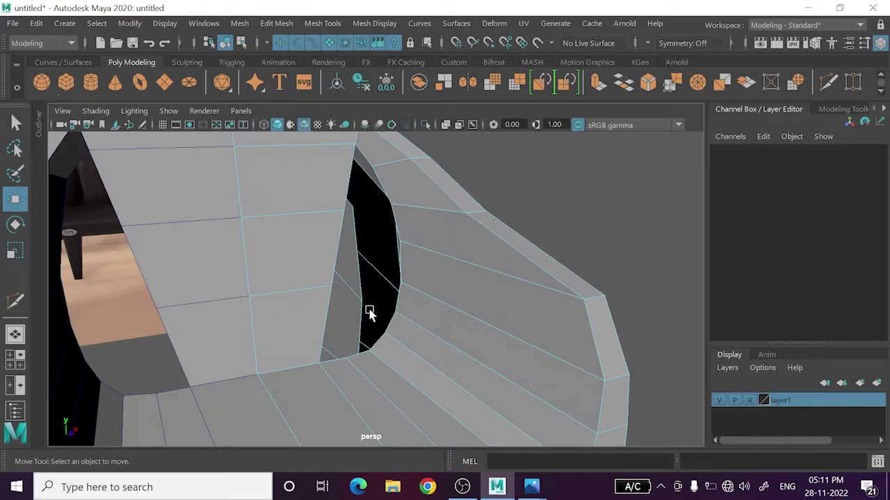
- Select the seat mesh, then a leg vertex at the opening
{"action": "mouse_move", "coordinate": [369, 313]}
{"action": "left_mouse_down", "text": "alt"}
{"action": "mouse_move", "coordinate": [331, 317]}
{"action": "mouse_move", "coordinate": [352, 258]}
{"action": "left_mouse_up", "text": "alt"}
{"action": "right_click_drag", "start_coordinate": [351, 118], "coordinate": [316, 111]}
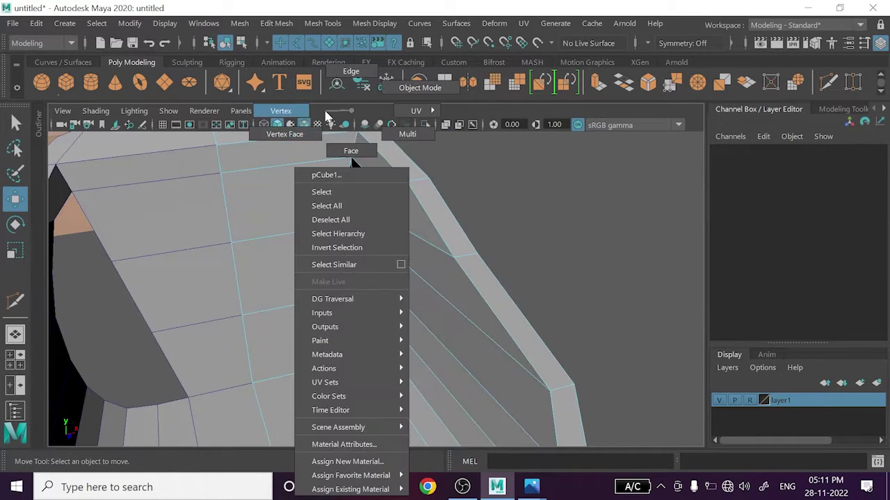
{"action": "mouse_move", "coordinate": [369, 264]}
{"action": "left_mouse_down", "text": "alt"}
{"action": "mouse_move", "coordinate": [378, 223]}
{"action": "mouse_move", "coordinate": [364, 254]}
{"action": "mouse_move", "coordinate": [369, 284]}
{"action": "left_mouse_up", "text": "alt"}
{"action": "left_click", "coordinate": [362, 216]}
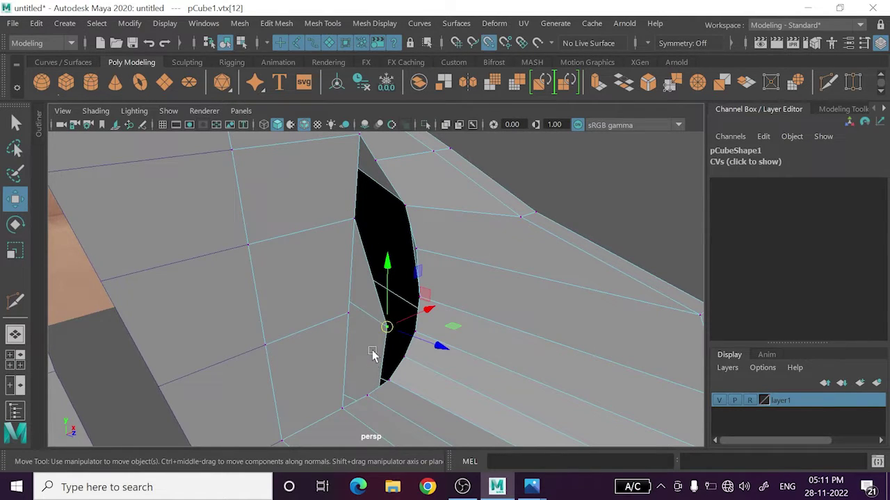
- Orbit in close to inspect the hole from above and several angles
{"action": "mouse_move", "coordinate": [399, 396]}
{"action": "left_mouse_down", "text": "alt"}
{"action": "mouse_move", "coordinate": [355, 434]}
{"action": "mouse_move", "coordinate": [373, 350]}
{"action": "left_mouse_up", "text": "alt"}
{"action": "right_click_drag", "start_coordinate": [373, 350], "coordinate": [379, 334], "text": "alt"}
{"action": "mouse_move", "coordinate": [379, 333]}
{"action": "left_mouse_down", "text": "alt"}
{"action": "mouse_move", "coordinate": [430, 320]}
{"action": "mouse_move", "coordinate": [373, 369]}
{"action": "mouse_move", "coordinate": [453, 324]}
{"action": "mouse_move", "coordinate": [493, 340]}
{"action": "left_mouse_up", "text": "alt"}
{"action": "right_click_drag", "start_coordinate": [493, 339], "coordinate": [442, 380], "text": "alt"}
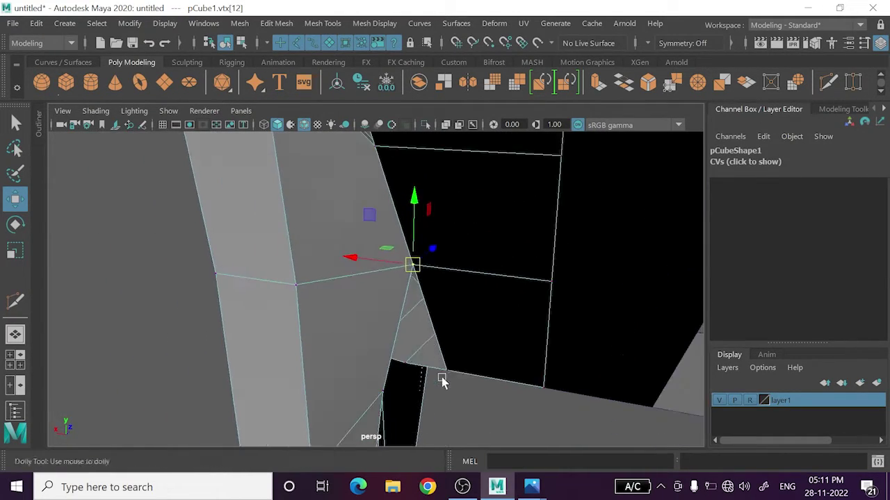
{"action": "mouse_move", "coordinate": [442, 380]}
{"action": "left_mouse_down", "text": "alt"}
{"action": "mouse_move", "coordinate": [403, 371]}
{"action": "mouse_move", "coordinate": [421, 296]}
{"action": "mouse_move", "coordinate": [404, 262]}
{"action": "mouse_move", "coordinate": [412, 350]}
{"action": "mouse_move", "coordinate": [370, 353]}
{"action": "mouse_move", "coordinate": [729, 369]}
{"action": "mouse_move", "coordinate": [655, 373]}
{"action": "left_mouse_up", "text": "alt"}
{"action": "right_click_drag", "start_coordinate": [655, 373], "coordinate": [415, 315], "text": "alt"}
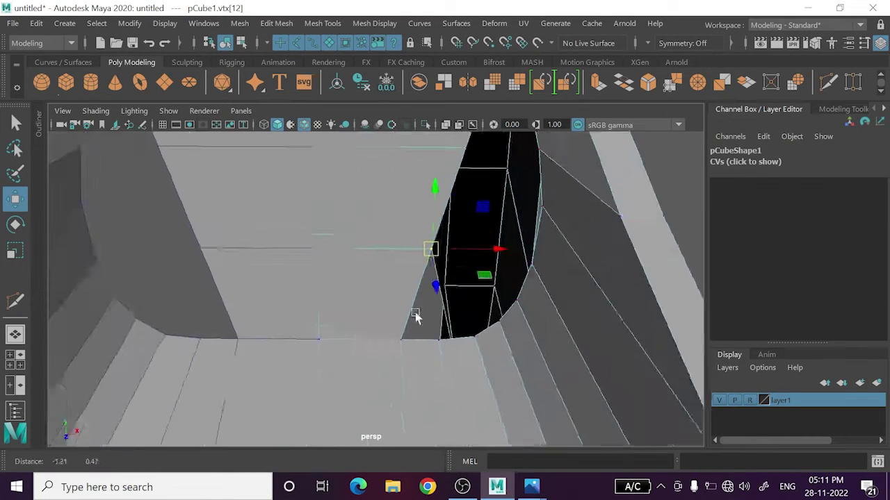
{"action": "mouse_move", "coordinate": [415, 316]}
{"action": "left_mouse_down", "text": "alt"}
{"action": "mouse_move", "coordinate": [392, 338]}
{"action": "mouse_move", "coordinate": [369, 329]}
{"action": "mouse_move", "coordinate": [377, 347]}
{"action": "mouse_move", "coordinate": [415, 323]}
{"action": "mouse_move", "coordinate": [528, 283]}
{"action": "mouse_move", "coordinate": [248, 378]}
{"action": "left_mouse_up", "text": "alt"}
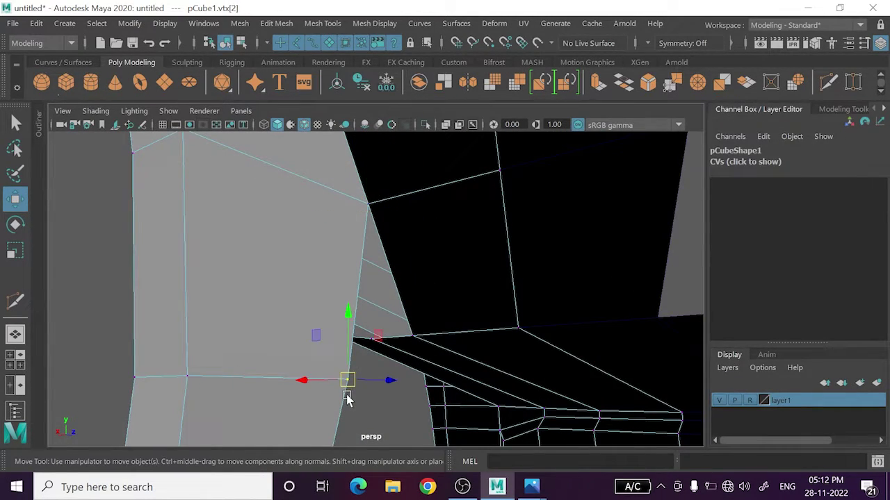
{"action": "left_click_drag", "start_coordinate": [347, 399], "coordinate": [354, 382], "text": "alt"}
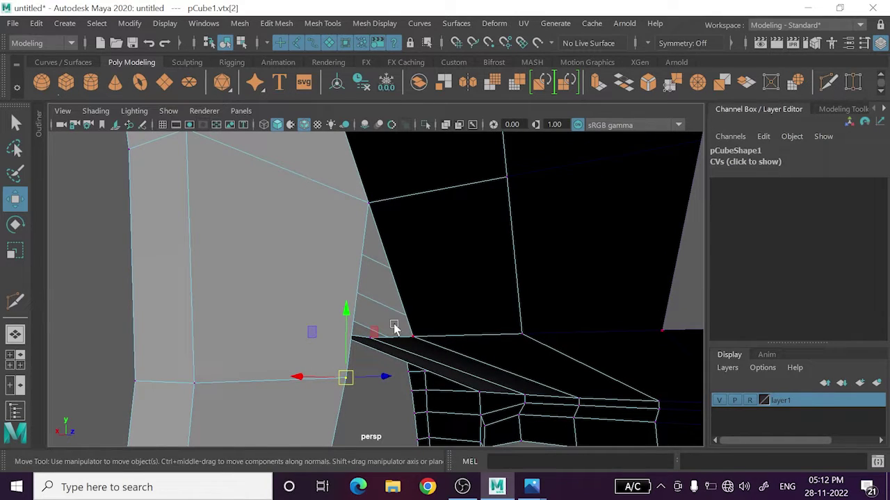
{"action": "left_click_drag", "start_coordinate": [371, 368], "coordinate": [365, 377], "text": "alt"}
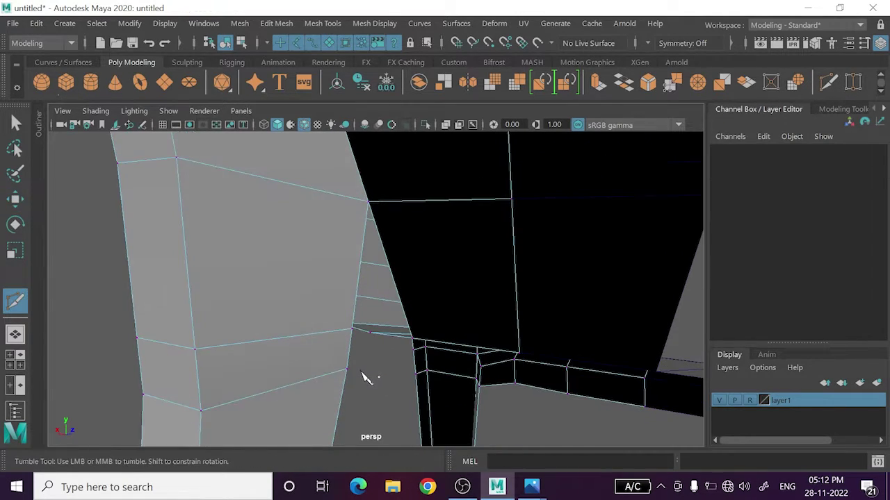
- Move the leg's corner vertex right to meet the seat edge and inspect the joint
{"action": "left_click", "coordinate": [350, 329]}
{"action": "left_click_drag", "start_coordinate": [353, 332], "coordinate": [397, 343]}
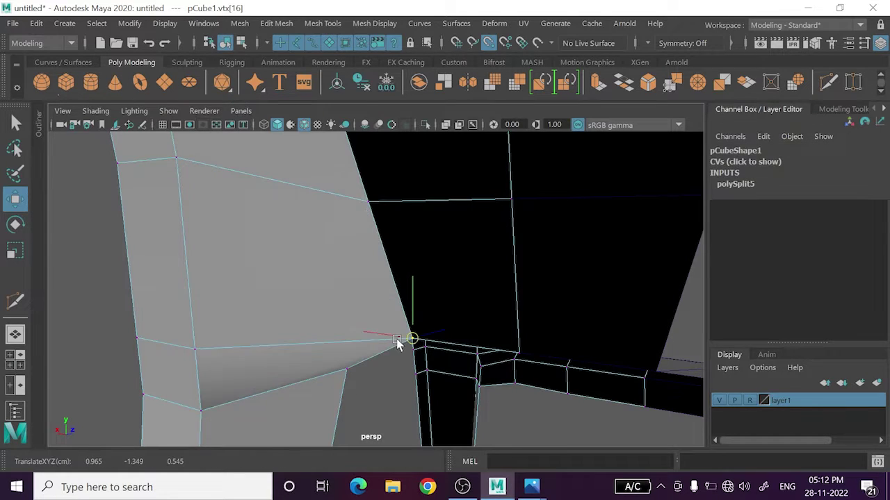
{"action": "mouse_move", "coordinate": [421, 381]}
{"action": "left_mouse_down", "text": "alt"}
{"action": "mouse_move", "coordinate": [292, 418]}
{"action": "mouse_move", "coordinate": [286, 441]}
{"action": "mouse_move", "coordinate": [449, 327]}
{"action": "mouse_move", "coordinate": [475, 350]}
{"action": "mouse_move", "coordinate": [496, 333]}
{"action": "mouse_move", "coordinate": [361, 282]}
{"action": "mouse_move", "coordinate": [338, 302]}
{"action": "mouse_move", "coordinate": [486, 308]}
{"action": "mouse_move", "coordinate": [491, 286]}
{"action": "mouse_move", "coordinate": [535, 312]}
{"action": "mouse_move", "coordinate": [496, 290]}
{"action": "left_mouse_up", "text": "alt"}
{"action": "mouse_move", "coordinate": [496, 290]}
{"action": "right_mouse_down", "text": "alt"}
{"action": "mouse_move", "coordinate": [426, 246]}
{"action": "mouse_move", "coordinate": [440, 258]}
{"action": "right_mouse_up", "text": "alt"}
{"action": "mouse_move", "coordinate": [441, 258]}
{"action": "left_mouse_down", "text": "alt"}
{"action": "mouse_move", "coordinate": [461, 249]}
{"action": "mouse_move", "coordinate": [452, 242]}
{"action": "mouse_move", "coordinate": [440, 272]}
{"action": "mouse_move", "coordinate": [369, 236]}
{"action": "mouse_move", "coordinate": [310, 223]}
{"action": "left_mouse_up", "text": "alt"}
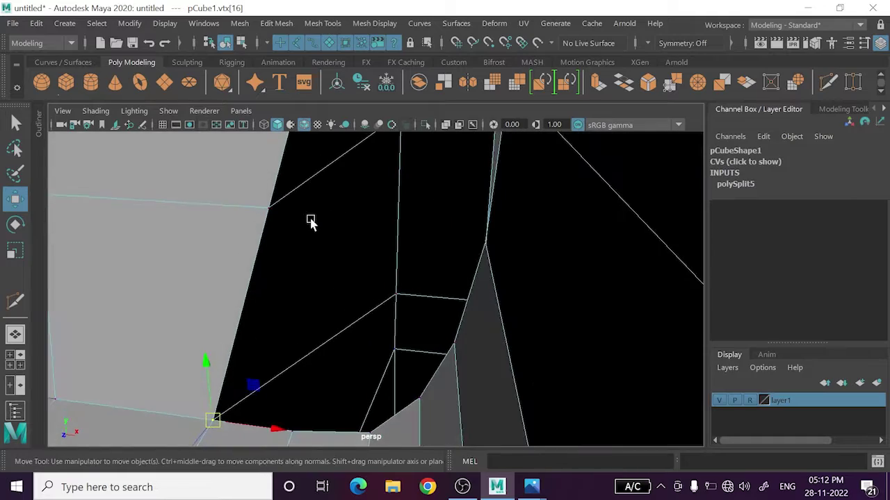
{"action": "right_click_drag", "start_coordinate": [310, 222], "coordinate": [304, 238], "text": "alt"}
{"action": "mouse_move", "coordinate": [304, 238]}
{"action": "left_mouse_down", "text": "alt"}
{"action": "mouse_move", "coordinate": [334, 314]}
{"action": "mouse_move", "coordinate": [433, 294]}
{"action": "mouse_move", "coordinate": [243, 308]}
{"action": "mouse_move", "coordinate": [327, 313]}
{"action": "mouse_move", "coordinate": [424, 292]}
{"action": "mouse_move", "coordinate": [409, 304]}
{"action": "mouse_move", "coordinate": [411, 357]}
{"action": "mouse_move", "coordinate": [431, 316]}
{"action": "mouse_move", "coordinate": [369, 303]}
{"action": "mouse_move", "coordinate": [295, 326]}
{"action": "mouse_move", "coordinate": [301, 315]}
{"action": "mouse_move", "coordinate": [455, 315]}
{"action": "left_mouse_up", "text": "alt"}
- In the enlarged side view, pull the leg-corner vertex left along X
{"action": "key", "text": "space"}
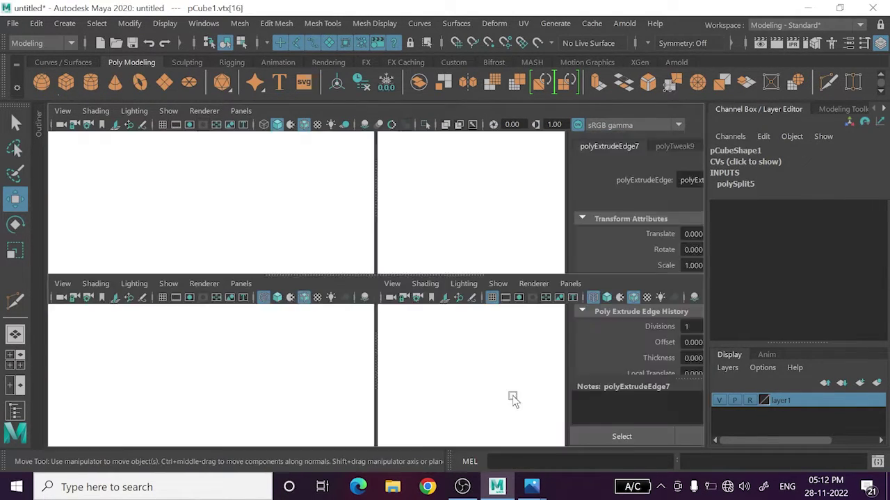
{"action": "key", "text": "space"}
{"action": "scroll", "coordinate": [486, 336], "scroll_direction": "up", "scroll_amount": 3}
{"action": "scroll", "coordinate": [439, 339], "scroll_direction": "up", "scroll_amount": 3}
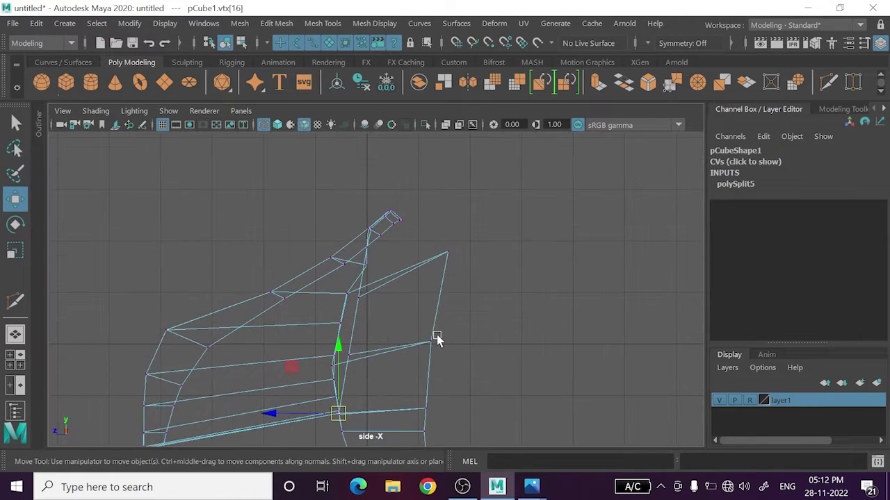
{"action": "right_click", "coordinate": [403, 154]}
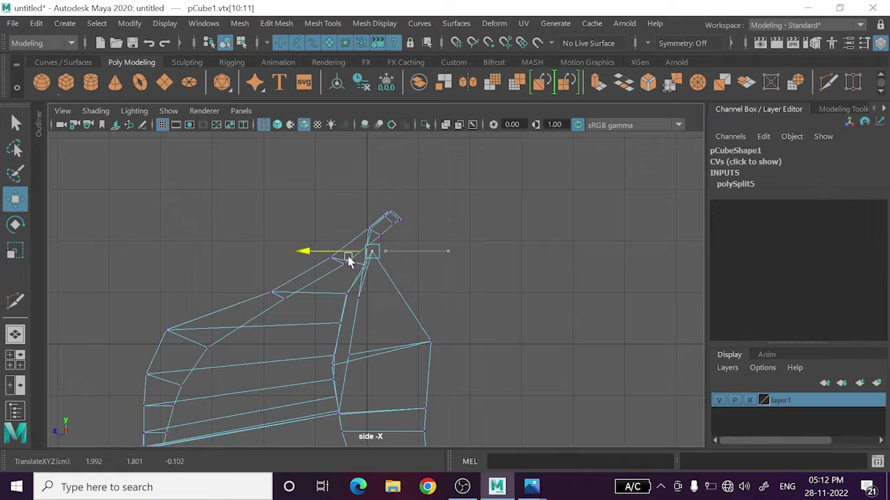
{"action": "middle_click_drag", "start_coordinate": [436, 345], "coordinate": [422, 244], "text": "alt"}
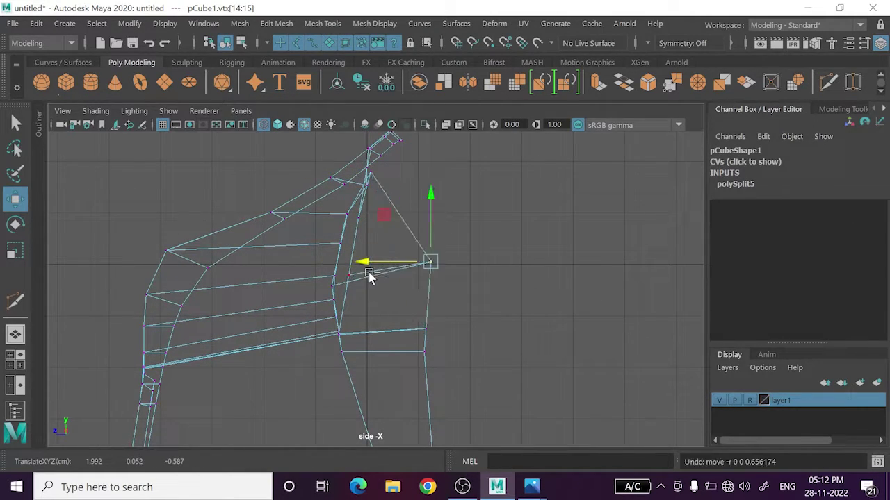
{"action": "left_click_drag", "start_coordinate": [402, 172], "coordinate": [376, 175]}
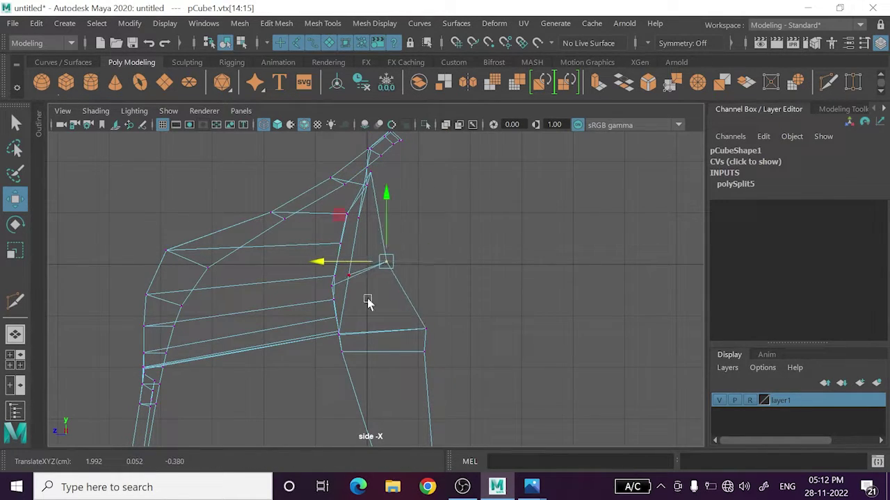
{"action": "middle_click_drag", "start_coordinate": [367, 300], "coordinate": [405, 247], "text": "alt"}
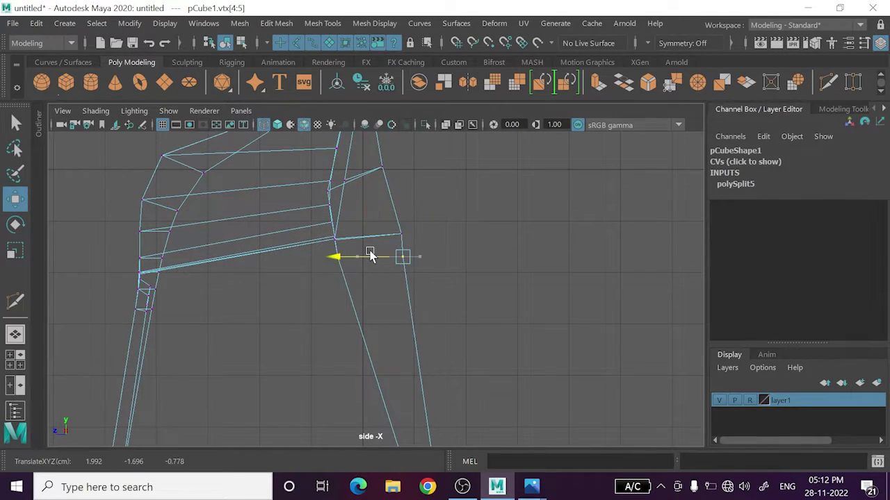
- Adjust the vertex pairs down the leg's front edge, then return to the perspective view
{"action": "left_click", "coordinate": [563, 309]}
{"action": "scroll", "coordinate": [424, 332], "scroll_direction": "down", "scroll_amount": 3}
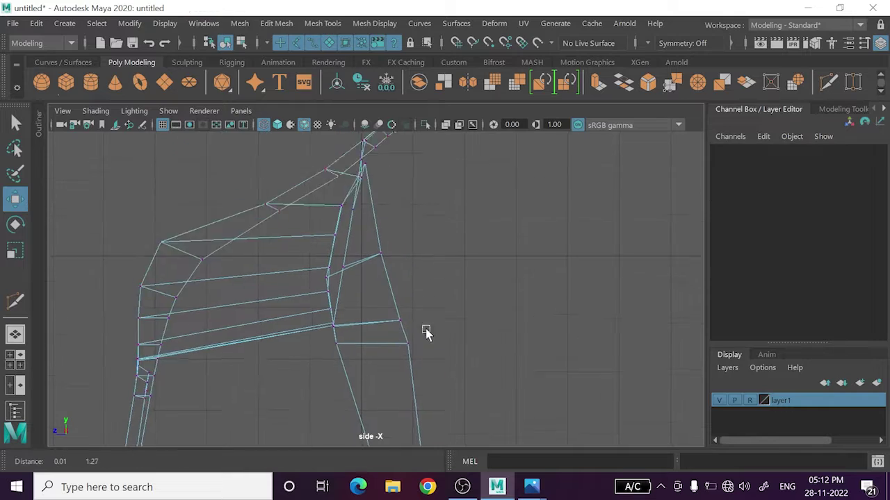
{"action": "scroll", "coordinate": [423, 354], "scroll_direction": "down", "scroll_amount": 2}
{"action": "scroll", "coordinate": [385, 300], "scroll_direction": "up", "scroll_amount": 3}
{"action": "scroll", "coordinate": [381, 303], "scroll_direction": "up", "scroll_amount": 3}
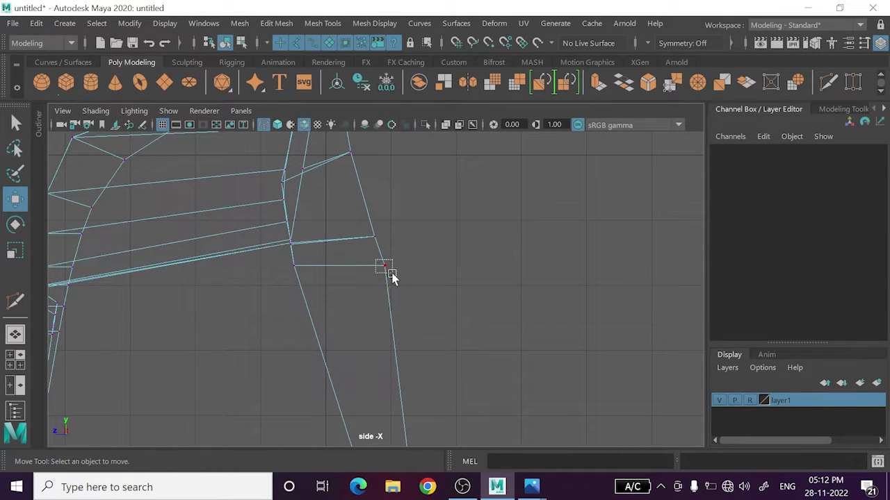
{"action": "left_click_drag", "start_coordinate": [391, 277], "coordinate": [390, 276]}
{"action": "left_click", "coordinate": [527, 314]}
{"action": "middle_click_drag", "start_coordinate": [376, 229], "coordinate": [387, 285], "text": "alt"}
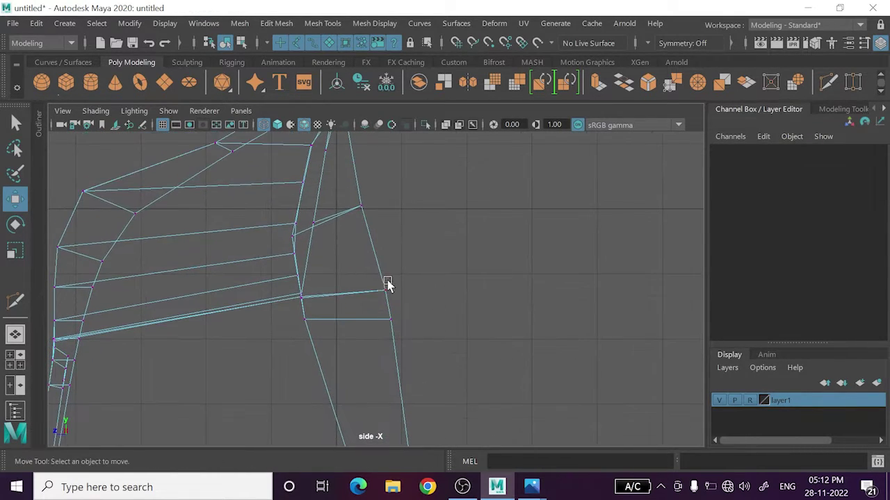
{"action": "left_click_drag", "start_coordinate": [394, 295], "coordinate": [394, 295]}
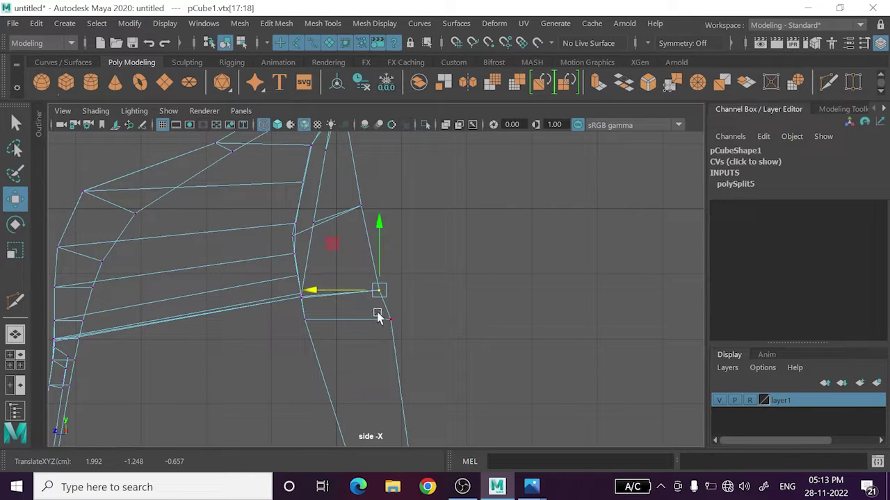
{"action": "left_click", "coordinate": [354, 238]}
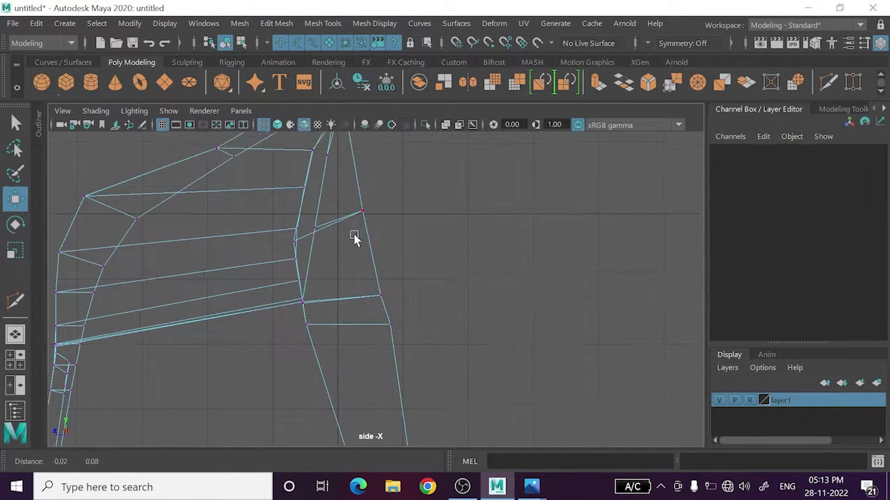
{"action": "middle_click_drag", "start_coordinate": [354, 238], "coordinate": [348, 324], "text": "alt"}
{"action": "key", "text": "space"}
{"action": "key", "text": "space"}
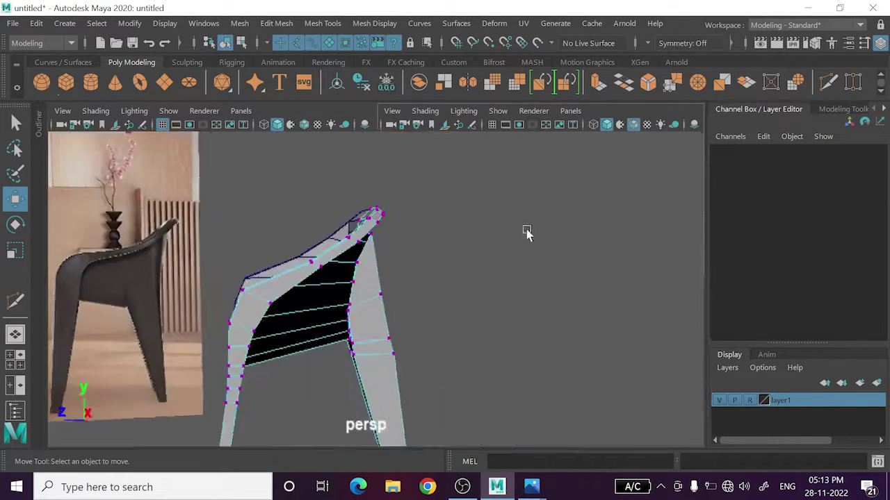
- Move the leg-top vertex onto the seat edge to close the wedge gap
{"action": "mouse_move", "coordinate": [526, 234]}
{"action": "left_mouse_down", "text": "alt"}
{"action": "mouse_move", "coordinate": [498, 264]}
{"action": "mouse_move", "coordinate": [382, 252]}
{"action": "mouse_move", "coordinate": [469, 282]}
{"action": "left_mouse_up", "text": "alt"}
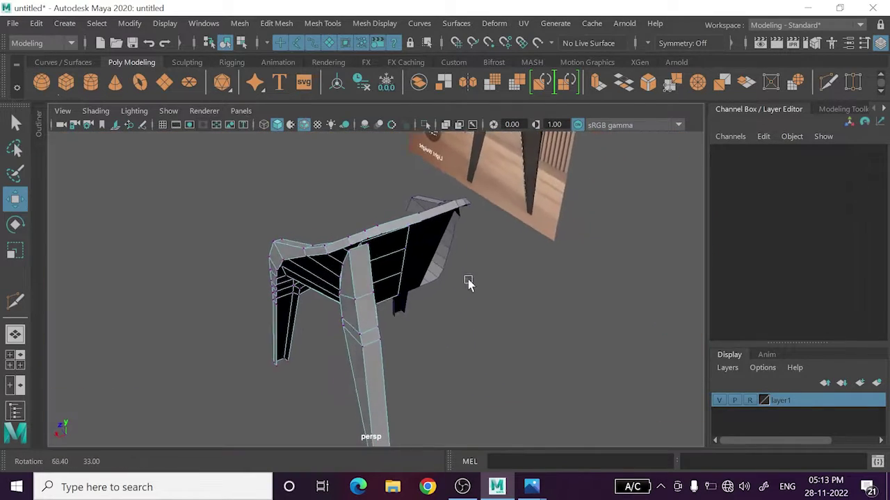
{"action": "right_click_drag", "start_coordinate": [469, 282], "coordinate": [389, 318], "text": "alt"}
{"action": "left_click_drag", "start_coordinate": [390, 318], "coordinate": [474, 293], "text": "alt"}
{"action": "scroll", "coordinate": [415, 296], "scroll_direction": "up", "scroll_amount": 5}
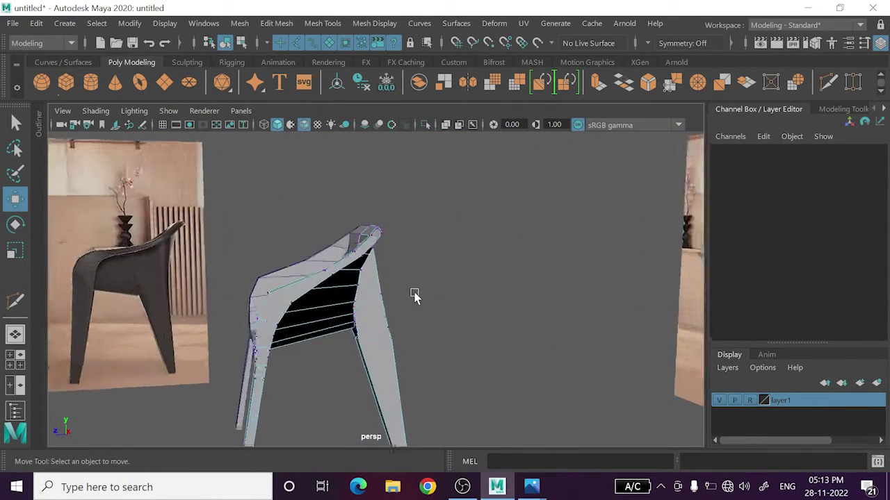
{"action": "scroll", "coordinate": [415, 296], "scroll_direction": "up", "scroll_amount": 3}
{"action": "scroll", "coordinate": [396, 316], "scroll_direction": "up", "scroll_amount": 2}
{"action": "mouse_move", "coordinate": [396, 317]}
{"action": "left_mouse_down", "text": "alt"}
{"action": "mouse_move", "coordinate": [306, 296]}
{"action": "mouse_move", "coordinate": [148, 300]}
{"action": "mouse_move", "coordinate": [118, 273]}
{"action": "mouse_move", "coordinate": [115, 248]}
{"action": "mouse_move", "coordinate": [1, 300]}
{"action": "mouse_move", "coordinate": [301, 294]}
{"action": "left_mouse_up", "text": "alt"}
{"action": "scroll", "coordinate": [357, 282], "scroll_direction": "up", "scroll_amount": 2}
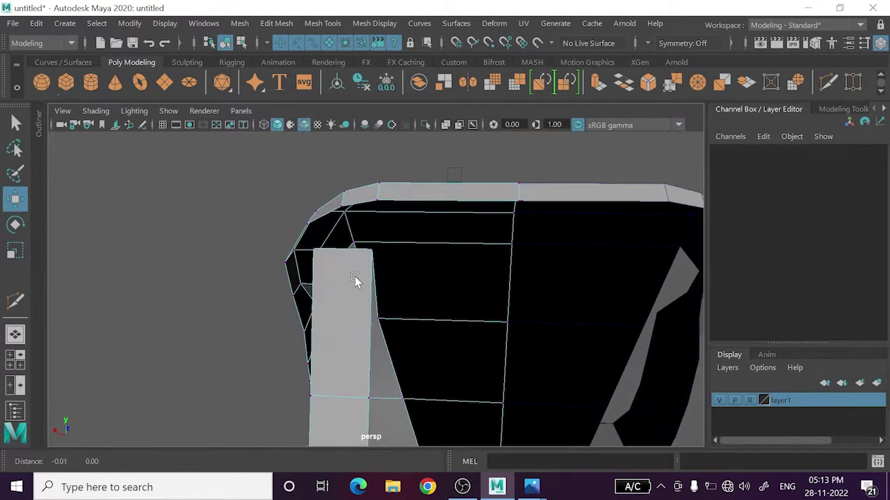
{"action": "scroll", "coordinate": [357, 280], "scroll_direction": "up", "scroll_amount": 2}
{"action": "scroll", "coordinate": [365, 301], "scroll_direction": "up", "scroll_amount": 2}
{"action": "mouse_move", "coordinate": [365, 301]}
{"action": "left_mouse_down", "text": "alt"}
{"action": "mouse_move", "coordinate": [387, 285]}
{"action": "mouse_move", "coordinate": [382, 272]}
{"action": "mouse_move", "coordinate": [373, 314]}
{"action": "left_mouse_up", "text": "alt"}
{"action": "left_click", "coordinate": [378, 265]}
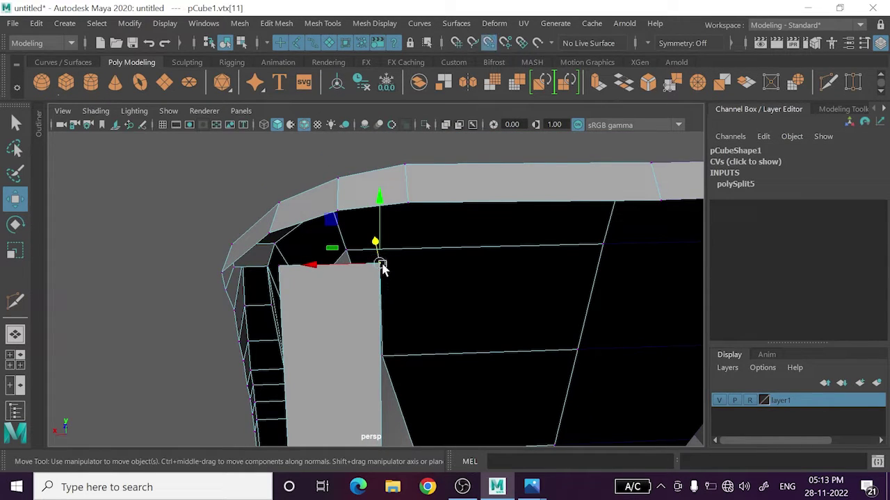
{"action": "mouse_move", "coordinate": [435, 353]}
{"action": "left_mouse_down", "text": "alt"}
{"action": "mouse_move", "coordinate": [439, 319]}
{"action": "mouse_move", "coordinate": [630, 346]}
{"action": "mouse_move", "coordinate": [675, 284]}
{"action": "mouse_move", "coordinate": [487, 341]}
{"action": "mouse_move", "coordinate": [630, 336]}
{"action": "mouse_move", "coordinate": [447, 313]}
{"action": "left_mouse_up", "text": "alt"}
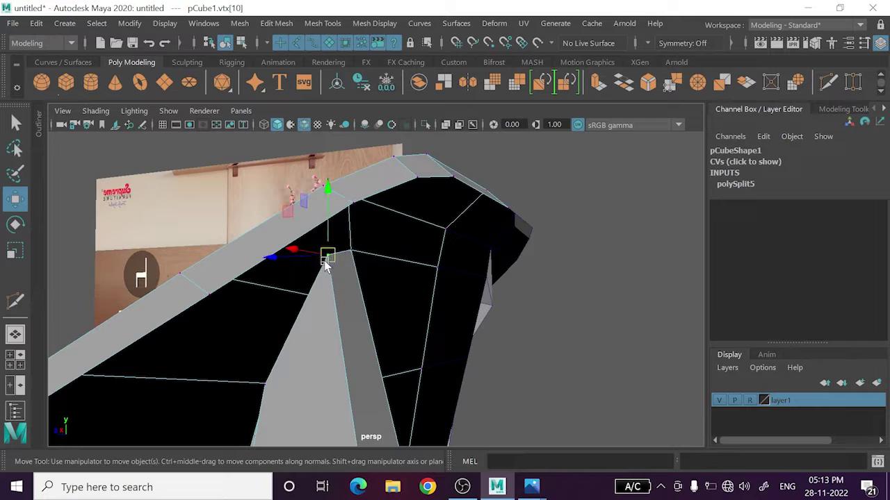
{"action": "mouse_move", "coordinate": [327, 262]}
{"action": "left_mouse_down"}
{"action": "mouse_move", "coordinate": [337, 304]}
{"action": "mouse_move", "coordinate": [373, 343]}
{"action": "mouse_move", "coordinate": [417, 336]}
{"action": "mouse_move", "coordinate": [424, 290]}
{"action": "mouse_move", "coordinate": [447, 321]}
{"action": "mouse_move", "coordinate": [439, 322]}
{"action": "left_mouse_up"}
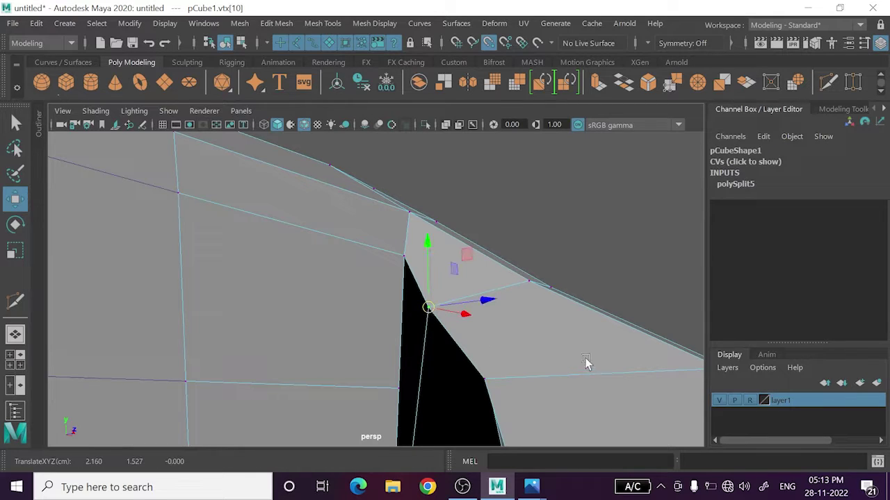
- Merge the coincident vertices at the back-leg joint in wireframe, then return to shaded display
{"action": "mouse_move", "coordinate": [586, 362]}
{"action": "left_mouse_down", "text": "alt"}
{"action": "mouse_move", "coordinate": [508, 321]}
{"action": "mouse_move", "coordinate": [496, 298]}
{"action": "mouse_move", "coordinate": [438, 300]}
{"action": "left_mouse_up", "text": "alt"}
{"action": "left_click", "coordinate": [433, 297]}
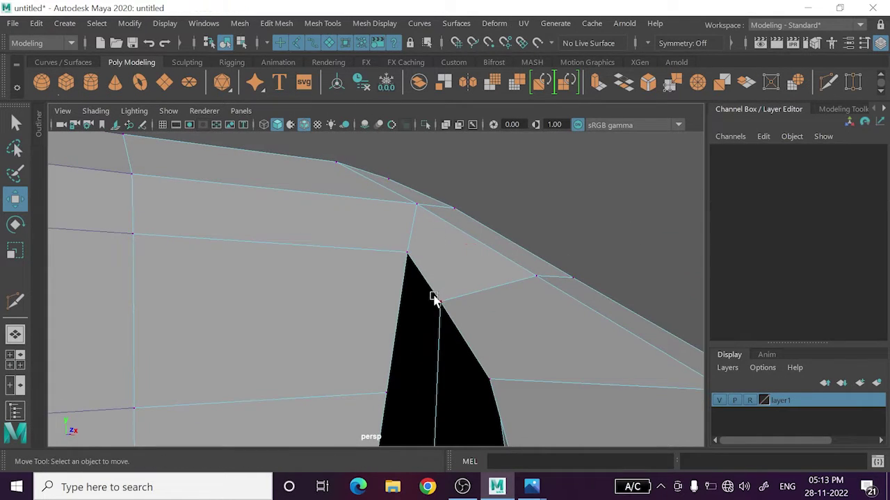
{"action": "left_click_drag", "start_coordinate": [460, 332], "coordinate": [503, 347]}
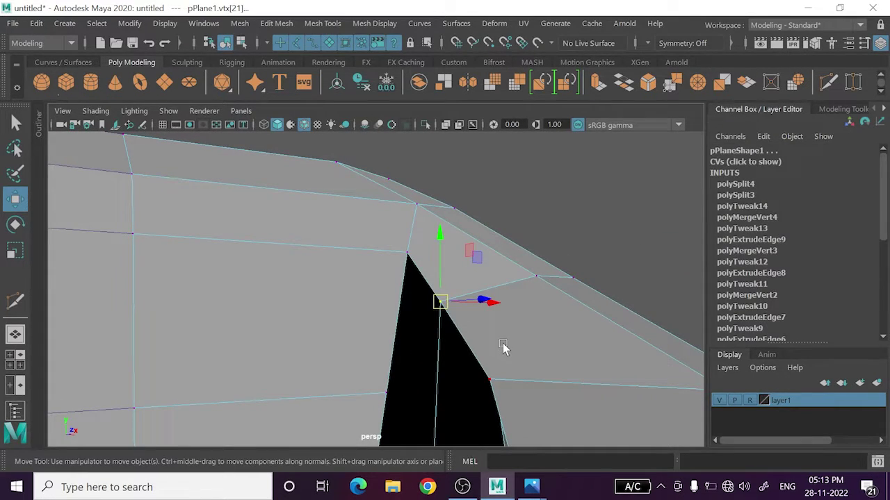
{"action": "key", "text": "4"}
{"action": "left_click", "coordinate": [449, 302]}
{"action": "mouse_move", "coordinate": [449, 301]}
{"action": "left_mouse_down", "text": "alt"}
{"action": "mouse_move", "coordinate": [446, 318]}
{"action": "mouse_move", "coordinate": [417, 323]}
{"action": "left_mouse_up", "text": "alt"}
{"action": "left_click_drag", "start_coordinate": [458, 283], "coordinate": [459, 282]}
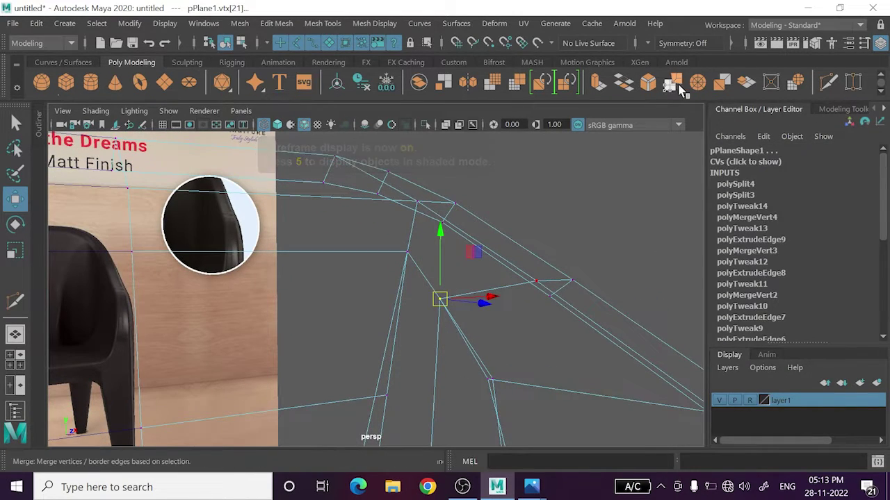
{"action": "right_click_drag", "start_coordinate": [514, 223], "coordinate": [511, 250], "text": "shift"}
{"action": "left_click_drag", "start_coordinate": [518, 219], "coordinate": [512, 210], "text": "alt"}
{"action": "left_click", "coordinate": [429, 276]}
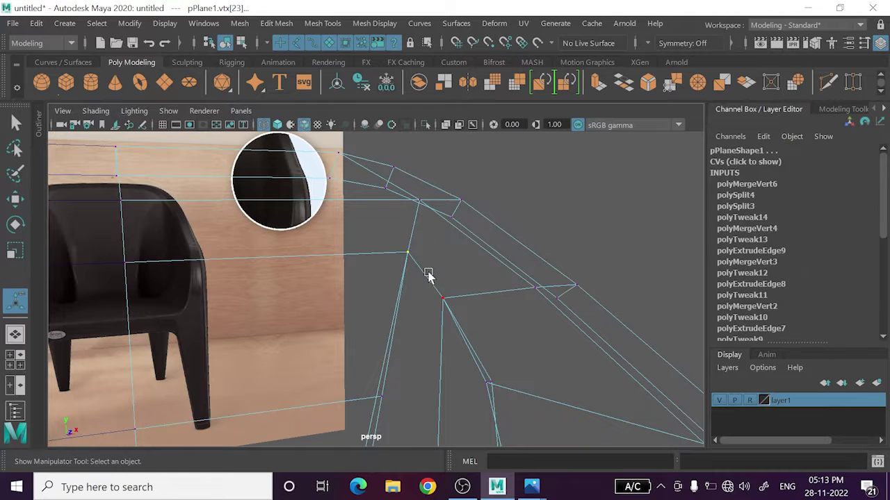
{"action": "right_click_drag", "start_coordinate": [427, 273], "coordinate": [452, 262], "text": "shift"}
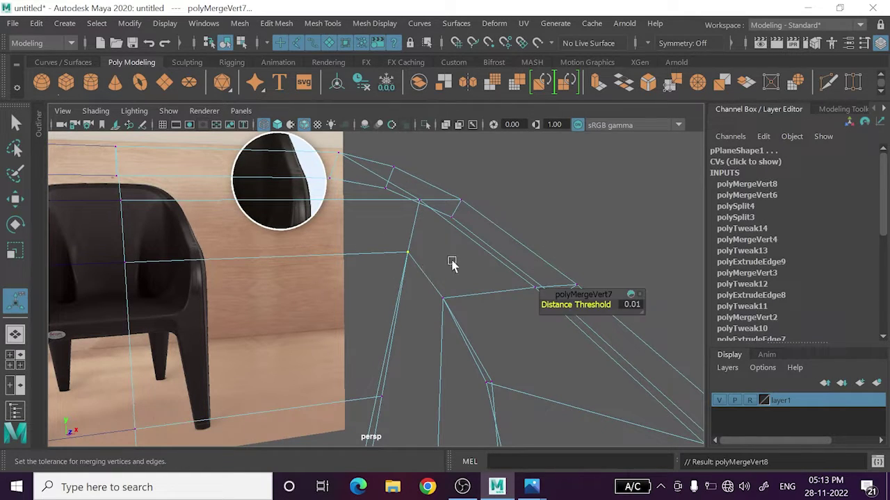
{"action": "left_click", "coordinate": [580, 221]}
{"action": "key", "text": "5"}
{"action": "mouse_move", "coordinate": [612, 276]}
{"action": "left_mouse_down", "text": "alt"}
{"action": "mouse_move", "coordinate": [600, 310]}
{"action": "mouse_move", "coordinate": [556, 292]}
{"action": "left_mouse_up", "text": "alt"}
- Turn on Two Sided Lighting so the chair's inner faces render lit grey
{"action": "left_click", "coordinate": [170, 113]}
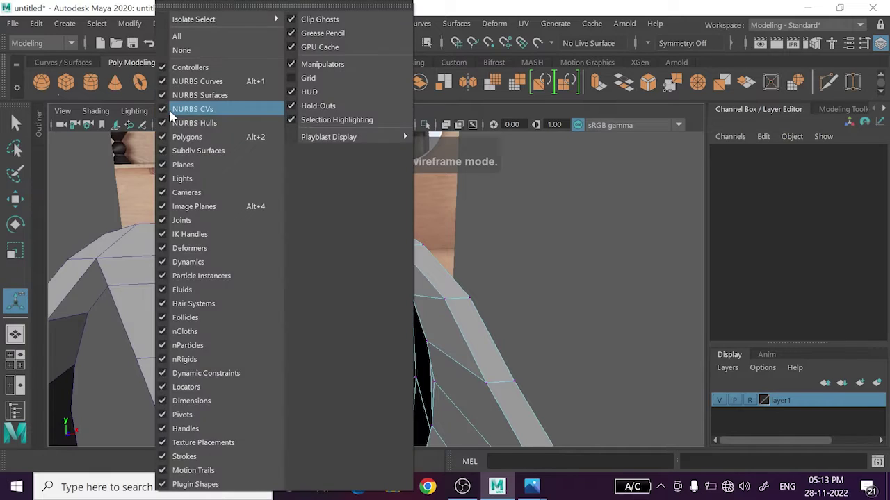
{"action": "left_click", "coordinate": [482, 167]}
{"action": "left_click", "coordinate": [129, 117]}
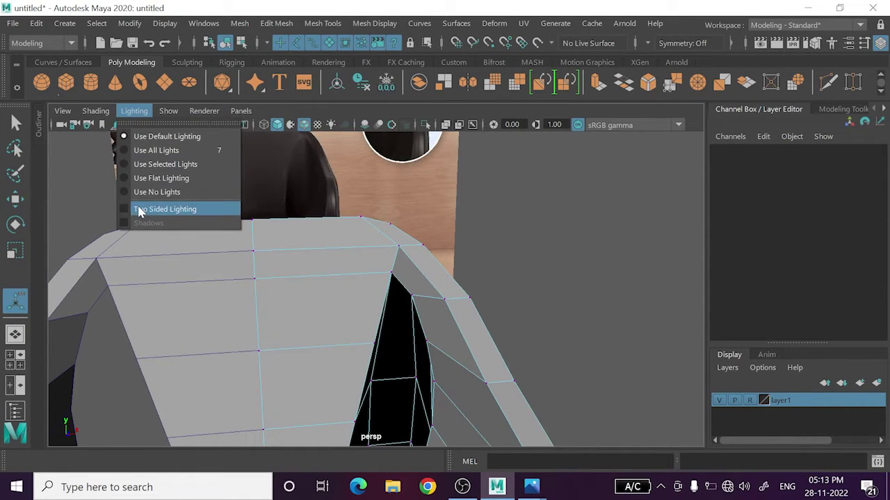
{"action": "left_click", "coordinate": [139, 211]}
{"action": "scroll", "coordinate": [560, 246], "scroll_direction": "down", "scroll_amount": 3}
- Preview the seat mesh smoothed and turn off Wireframe on Shaded
{"action": "right_click_drag", "start_coordinate": [584, 209], "coordinate": [636, 111]}
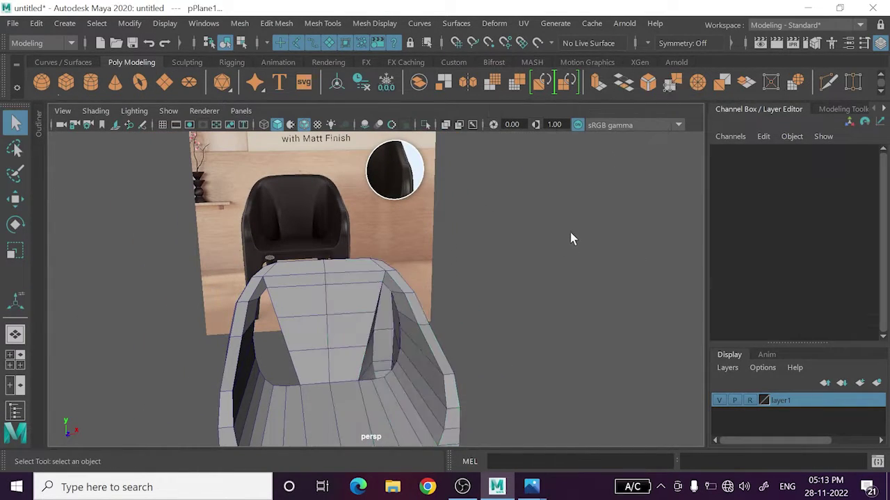
{"action": "left_click_drag", "start_coordinate": [571, 238], "coordinate": [553, 301], "text": "alt"}
{"action": "left_click", "coordinate": [389, 421]}
{"action": "key", "text": "3"}
{"action": "right_click_drag", "start_coordinate": [596, 111], "coordinate": [623, 139]}
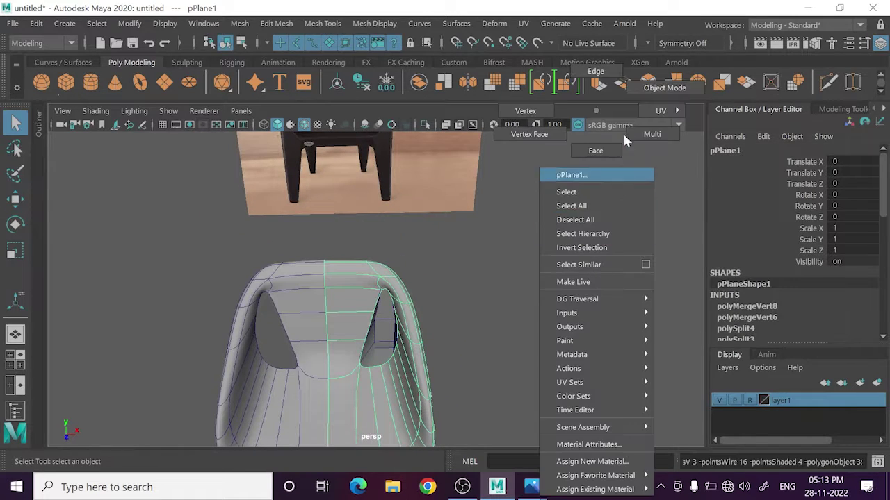
{"action": "left_click", "coordinate": [577, 284]}
{"action": "mouse_move", "coordinate": [576, 284]}
{"action": "left_mouse_down", "text": "alt"}
{"action": "mouse_move", "coordinate": [471, 338]}
{"action": "mouse_move", "coordinate": [470, 207]}
{"action": "left_mouse_up", "text": "alt"}
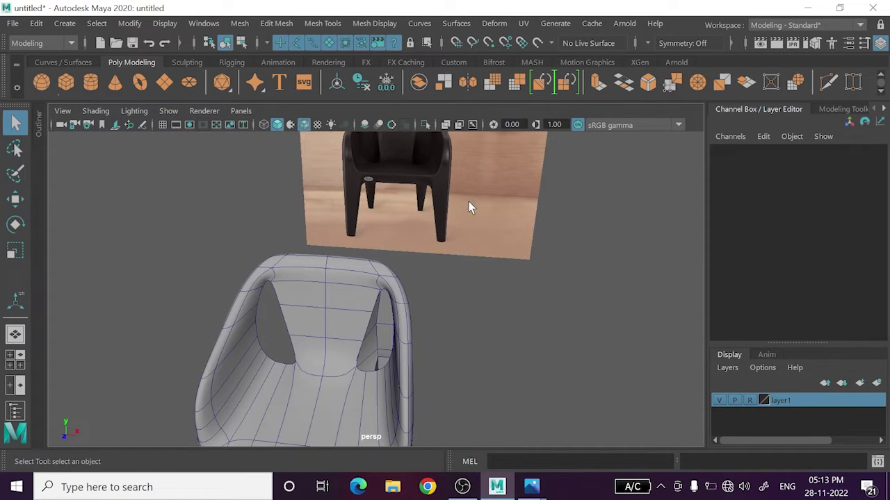
{"action": "left_click", "coordinate": [307, 125]}
- Select the seat together with the leg-and-back piece
{"action": "mouse_move", "coordinate": [417, 278]}
{"action": "left_mouse_down", "text": "alt"}
{"action": "mouse_move", "coordinate": [504, 310]}
{"action": "mouse_move", "coordinate": [449, 256]}
{"action": "mouse_move", "coordinate": [498, 312]}
{"action": "mouse_move", "coordinate": [329, 291]}
{"action": "mouse_move", "coordinate": [427, 341]}
{"action": "left_mouse_up", "text": "alt"}
{"action": "left_click", "coordinate": [387, 362]}
{"action": "left_click_drag", "start_coordinate": [387, 362], "coordinate": [405, 356], "text": "alt"}
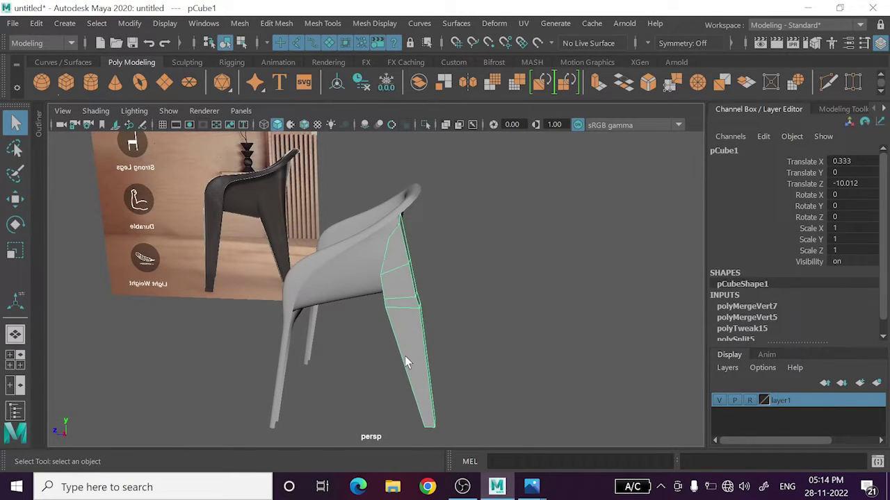
{"action": "left_click", "coordinate": [554, 339]}
{"action": "mouse_move", "coordinate": [554, 338]}
{"action": "left_mouse_down", "text": "alt"}
{"action": "mouse_move", "coordinate": [429, 351]}
{"action": "mouse_move", "coordinate": [577, 352]}
{"action": "mouse_move", "coordinate": [625, 367]}
{"action": "mouse_move", "coordinate": [243, 276]}
{"action": "left_mouse_up", "text": "alt"}
{"action": "scroll", "coordinate": [280, 328], "scroll_direction": "up", "scroll_amount": 5}
{"action": "left_click", "coordinate": [296, 328]}
{"action": "mouse_move", "coordinate": [296, 328]}
{"action": "left_mouse_down", "text": "alt"}
{"action": "mouse_move", "coordinate": [388, 228]}
{"action": "mouse_move", "coordinate": [466, 304]}
{"action": "mouse_move", "coordinate": [439, 313]}
{"action": "mouse_move", "coordinate": [347, 294]}
{"action": "mouse_move", "coordinate": [322, 319]}
{"action": "left_mouse_up", "text": "alt"}
{"action": "left_click", "coordinate": [387, 228]}
{"action": "left_click", "coordinate": [321, 320]}
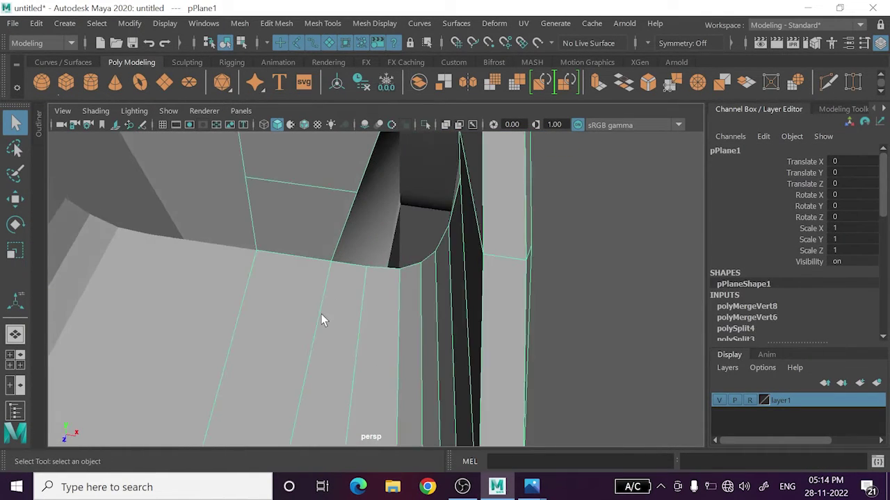
{"action": "scroll", "coordinate": [417, 251], "scroll_direction": "down", "scroll_amount": 5}
{"action": "right_click", "coordinate": [506, 185]}
{"action": "left_click", "coordinate": [487, 214]}
{"action": "left_click", "coordinate": [405, 235]}
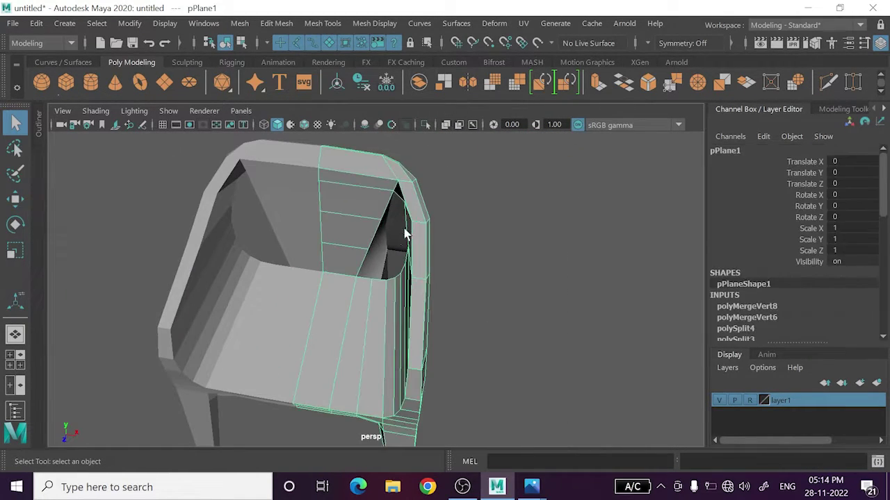
- Combine the seat and leg-and-back piece into one mesh, pPlane3, and select it
{"action": "left_click", "coordinate": [233, 26]}
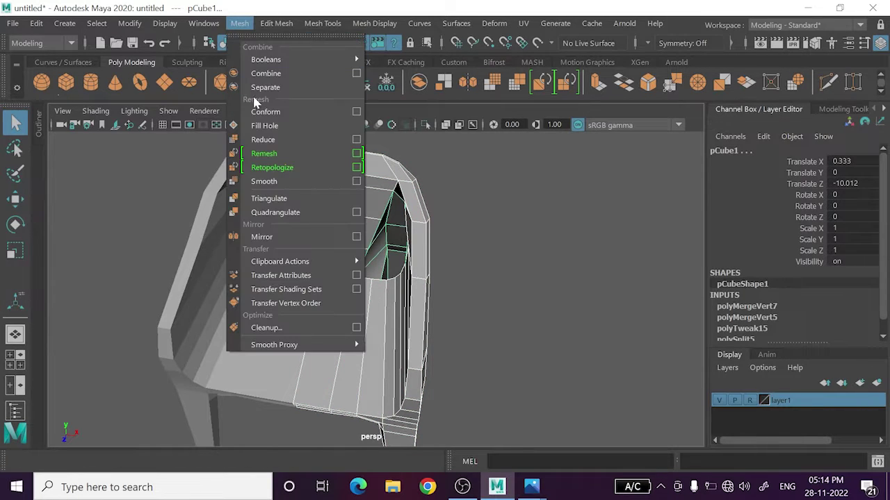
{"action": "left_click", "coordinate": [264, 74]}
{"action": "left_click", "coordinate": [324, 313]}
{"action": "scroll", "coordinate": [342, 308], "scroll_direction": "up", "scroll_amount": 3}
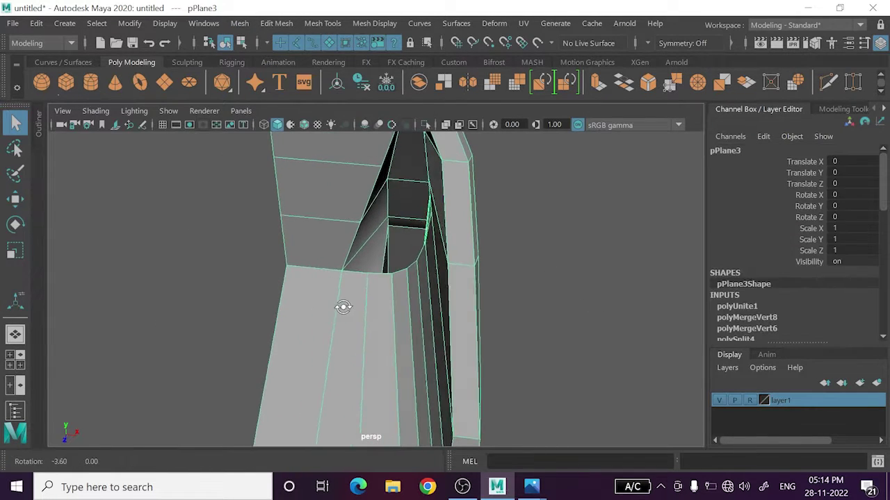
{"action": "scroll", "coordinate": [343, 306], "scroll_direction": "up", "scroll_amount": 2}
{"action": "key", "text": "w"}
- Inspect the back-to-seat seam of pPlane3, previewing it smoothed, then in low-poly wireframe
{"action": "mouse_move", "coordinate": [343, 306]}
{"action": "left_mouse_down", "text": "alt"}
{"action": "mouse_move", "coordinate": [404, 277]}
{"action": "mouse_move", "coordinate": [470, 292]}
{"action": "mouse_move", "coordinate": [397, 383]}
{"action": "left_mouse_up", "text": "alt"}
{"action": "scroll", "coordinate": [366, 296], "scroll_direction": "down", "scroll_amount": 5}
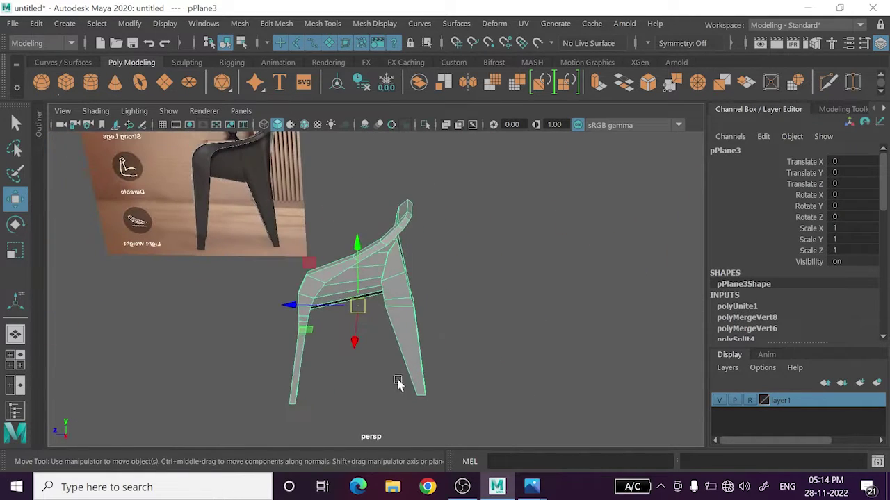
{"action": "mouse_move", "coordinate": [420, 349]}
{"action": "left_mouse_down", "text": "alt"}
{"action": "mouse_move", "coordinate": [411, 337]}
{"action": "mouse_move", "coordinate": [386, 334]}
{"action": "mouse_move", "coordinate": [402, 326]}
{"action": "mouse_move", "coordinate": [535, 346]}
{"action": "left_mouse_up", "text": "alt"}
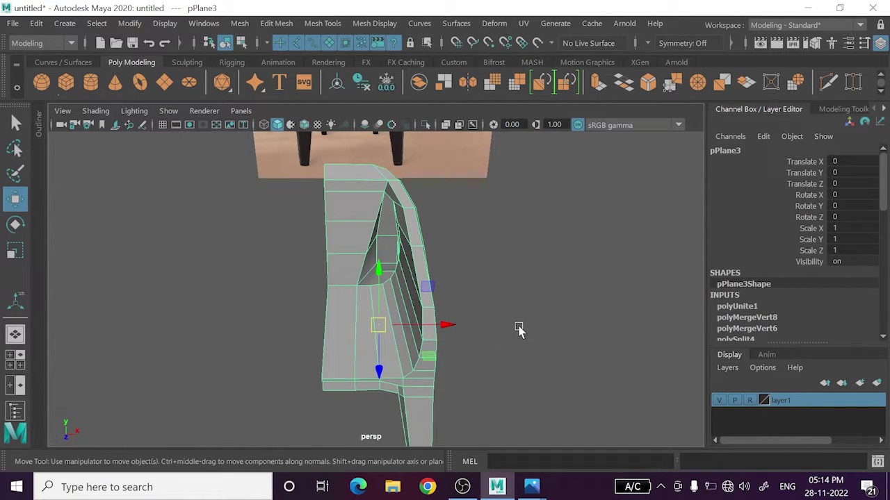
{"action": "key", "text": "space"}
{"action": "scroll", "coordinate": [560, 213], "scroll_direction": "up", "scroll_amount": 2}
{"action": "key", "text": "space"}
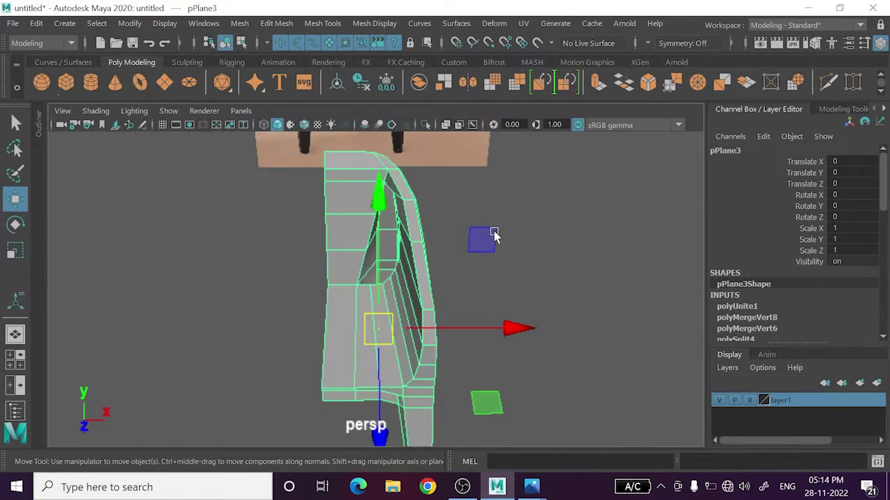
{"action": "scroll", "coordinate": [494, 236], "scroll_direction": "up", "scroll_amount": 2}
{"action": "mouse_move", "coordinate": [407, 258]}
{"action": "left_mouse_down", "text": "alt"}
{"action": "mouse_move", "coordinate": [385, 319]}
{"action": "mouse_move", "coordinate": [358, 304]}
{"action": "mouse_move", "coordinate": [363, 337]}
{"action": "mouse_move", "coordinate": [373, 294]}
{"action": "left_mouse_up", "text": "alt"}
{"action": "scroll", "coordinate": [406, 283], "scroll_direction": "up", "scroll_amount": 3}
{"action": "mouse_move", "coordinate": [405, 282]}
{"action": "middle_mouse_down", "text": "alt"}
{"action": "mouse_move", "coordinate": [449, 222]}
{"action": "mouse_move", "coordinate": [426, 200]}
{"action": "middle_mouse_up", "text": "alt"}
{"action": "mouse_move", "coordinate": [426, 200]}
{"action": "left_mouse_down", "text": "alt"}
{"action": "mouse_move", "coordinate": [441, 298]}
{"action": "mouse_move", "coordinate": [411, 353]}
{"action": "mouse_move", "coordinate": [494, 321]}
{"action": "mouse_move", "coordinate": [479, 319]}
{"action": "left_mouse_up", "text": "alt"}
{"action": "key", "text": "3"}
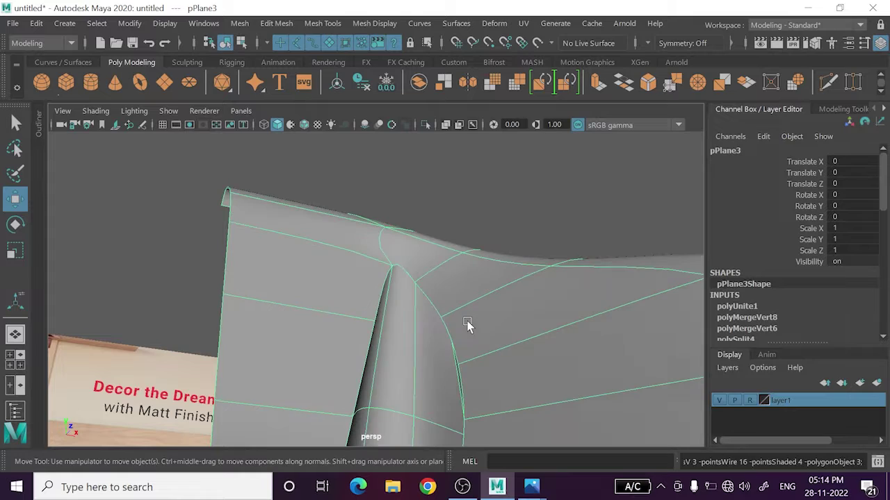
{"action": "key", "text": "1"}
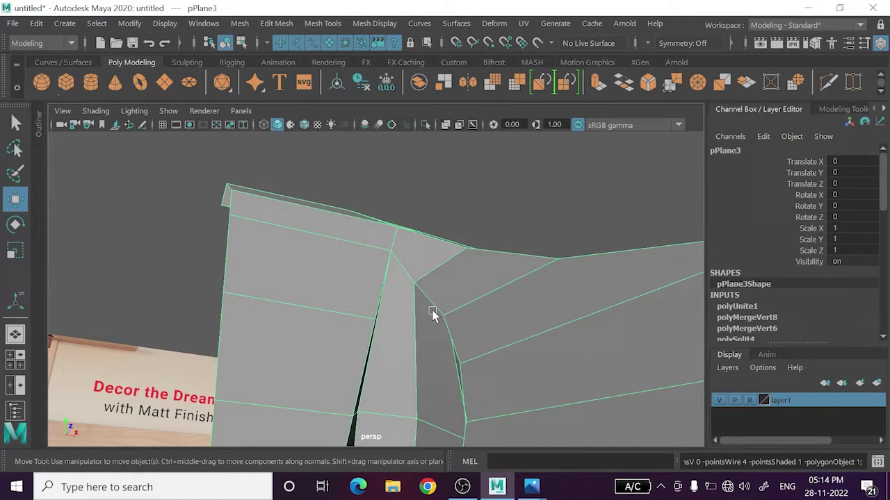
{"action": "key", "text": "4"}
{"action": "mouse_move", "coordinate": [410, 284]}
{"action": "left_mouse_down"}
{"action": "mouse_move", "coordinate": [419, 324]}
{"action": "mouse_move", "coordinate": [426, 317]}
{"action": "left_mouse_up"}
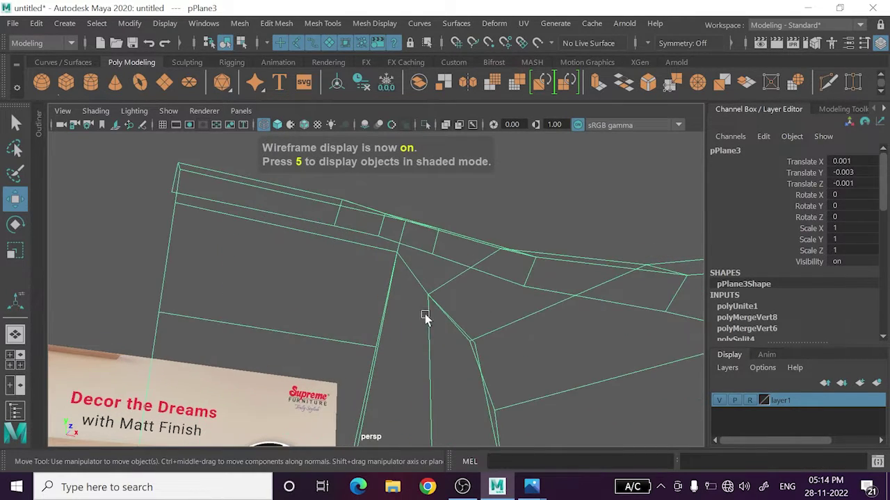
- Merge the stray vertices along the seat-to-back seam at threshold 0.01
{"action": "right_click_drag", "start_coordinate": [425, 174], "coordinate": [425, 154]}
{"action": "left_click", "coordinate": [423, 284]}
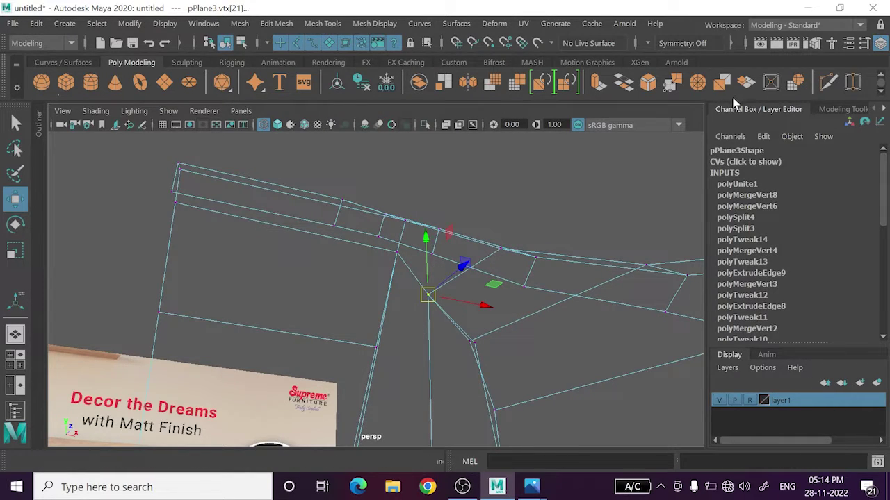
{"action": "left_click", "coordinate": [668, 85]}
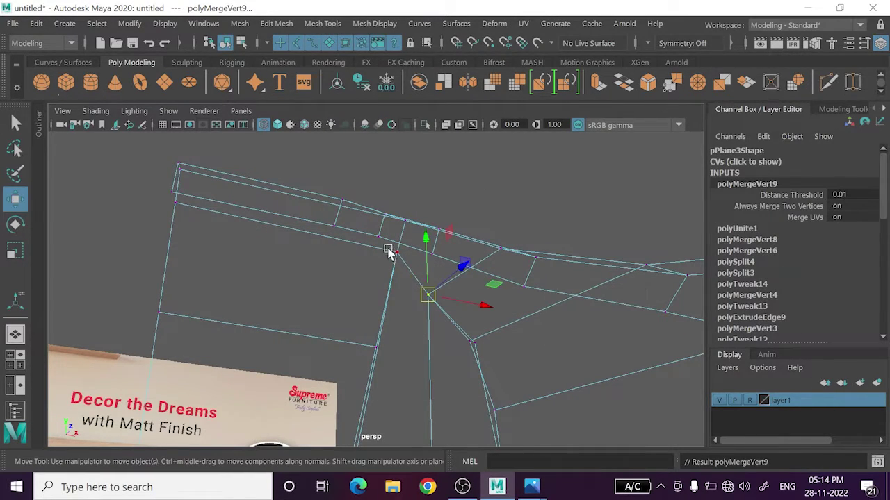
{"action": "key", "text": "g"}
{"action": "mouse_move", "coordinate": [451, 312]}
{"action": "left_mouse_down", "text": "alt"}
{"action": "mouse_move", "coordinate": [472, 351]}
{"action": "mouse_move", "coordinate": [478, 343]}
{"action": "mouse_move", "coordinate": [399, 351]}
{"action": "mouse_move", "coordinate": [405, 334]}
{"action": "left_mouse_up", "text": "alt"}
{"action": "key", "text": "g"}
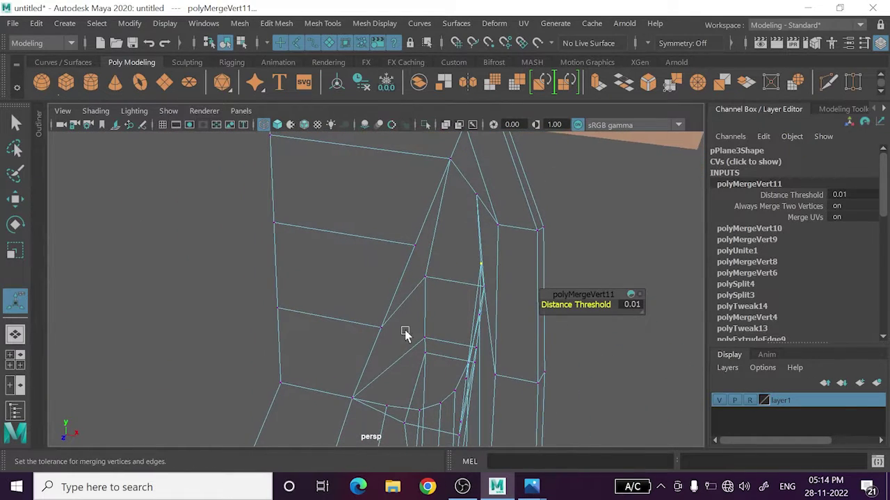
- In shaded view, select seam vertex vtx[83] beside the gap to shift it along X
{"action": "key", "text": "5"}
{"action": "mouse_move", "coordinate": [433, 324]}
{"action": "left_mouse_down", "text": "alt"}
{"action": "mouse_move", "coordinate": [444, 338]}
{"action": "mouse_move", "coordinate": [417, 290]}
{"action": "mouse_move", "coordinate": [437, 303]}
{"action": "mouse_move", "coordinate": [427, 307]}
{"action": "mouse_move", "coordinate": [457, 293]}
{"action": "mouse_move", "coordinate": [430, 299]}
{"action": "left_mouse_up", "text": "alt"}
{"action": "left_click", "coordinate": [407, 283]}
{"action": "key", "text": "w"}
{"action": "left_click", "coordinate": [450, 296]}
{"action": "key", "text": "ctrl+z"}
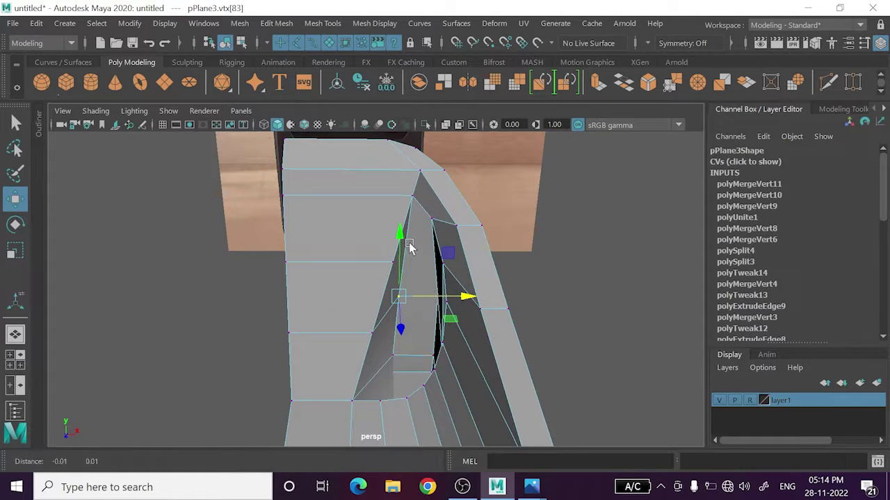
- Shift a seam vertex left to line the seam up with the chair reference
{"action": "mouse_move", "coordinate": [409, 243]}
{"action": "left_mouse_down", "text": "alt"}
{"action": "mouse_move", "coordinate": [445, 258]}
{"action": "mouse_move", "coordinate": [455, 302]}
{"action": "mouse_move", "coordinate": [485, 297]}
{"action": "mouse_move", "coordinate": [475, 320]}
{"action": "mouse_move", "coordinate": [451, 294]}
{"action": "mouse_move", "coordinate": [371, 290]}
{"action": "mouse_move", "coordinate": [414, 287]}
{"action": "mouse_move", "coordinate": [449, 314]}
{"action": "left_mouse_up", "text": "alt"}
{"action": "scroll", "coordinate": [407, 288], "scroll_direction": "up", "scroll_amount": 5}
{"action": "left_click", "coordinate": [826, 91]}
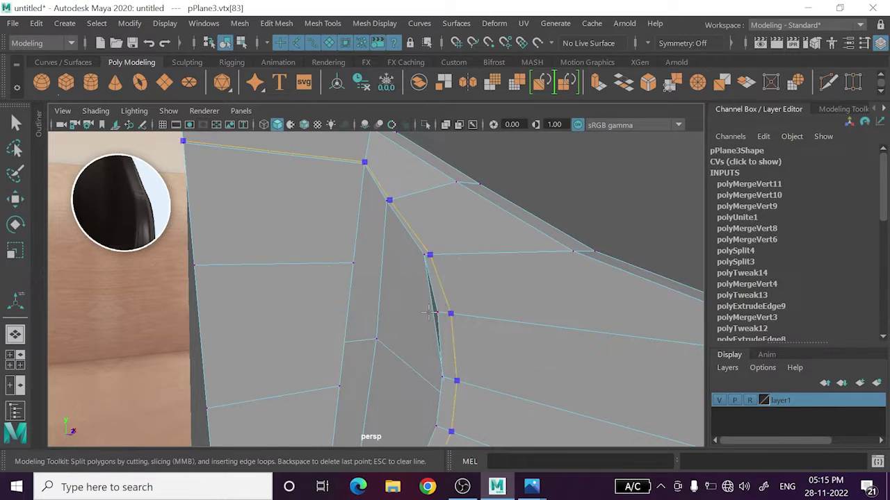
{"action": "key", "text": "w"}
{"action": "mouse_move", "coordinate": [422, 362]}
{"action": "left_mouse_down", "text": "alt"}
{"action": "mouse_move", "coordinate": [409, 341]}
{"action": "mouse_move", "coordinate": [353, 334]}
{"action": "mouse_move", "coordinate": [421, 274]}
{"action": "mouse_move", "coordinate": [389, 281]}
{"action": "mouse_move", "coordinate": [440, 274]}
{"action": "left_mouse_up", "text": "alt"}
{"action": "left_click", "coordinate": [424, 275]}
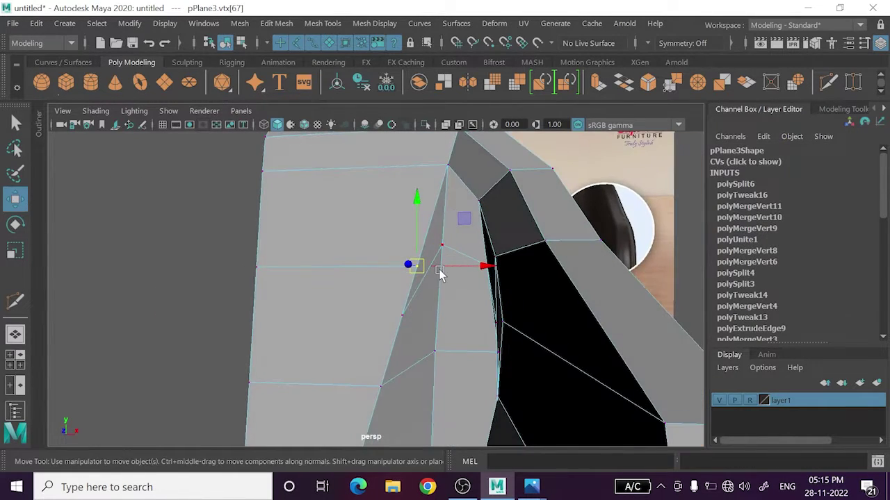
- Delete the unneeded edge along the seat-to-back seam
{"action": "right_click_drag", "start_coordinate": [441, 273], "coordinate": [440, 73]}
{"action": "left_click", "coordinate": [468, 257]}
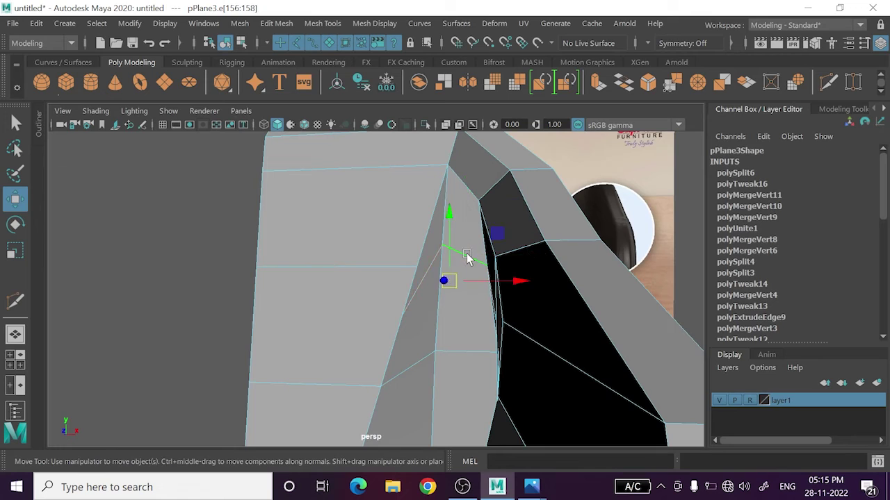
{"action": "key", "text": "Delete"}
{"action": "mouse_move", "coordinate": [447, 269]}
{"action": "left_mouse_down", "text": "alt"}
{"action": "mouse_move", "coordinate": [421, 271]}
{"action": "mouse_move", "coordinate": [427, 289]}
{"action": "mouse_move", "coordinate": [447, 249]}
{"action": "mouse_move", "coordinate": [510, 284]}
{"action": "left_mouse_up", "text": "alt"}
{"action": "middle_click_drag", "start_coordinate": [509, 285], "coordinate": [452, 310], "text": "alt"}
{"action": "scroll", "coordinate": [445, 299], "scroll_direction": "up", "scroll_amount": 1}
{"action": "scroll", "coordinate": [438, 281], "scroll_direction": "up", "scroll_amount": 1}
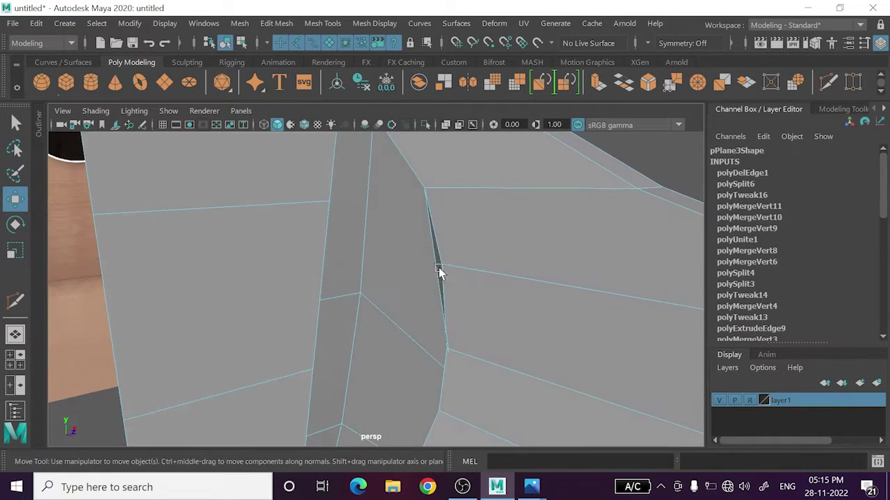
{"action": "scroll", "coordinate": [427, 267], "scroll_direction": "up", "scroll_amount": 1}
- Cut a new edge across the side faces with Multi-Cut and slide its vertex toward the seam
{"action": "right_click_drag", "start_coordinate": [417, 262], "coordinate": [426, 226]}
{"action": "left_click", "coordinate": [426, 244]}
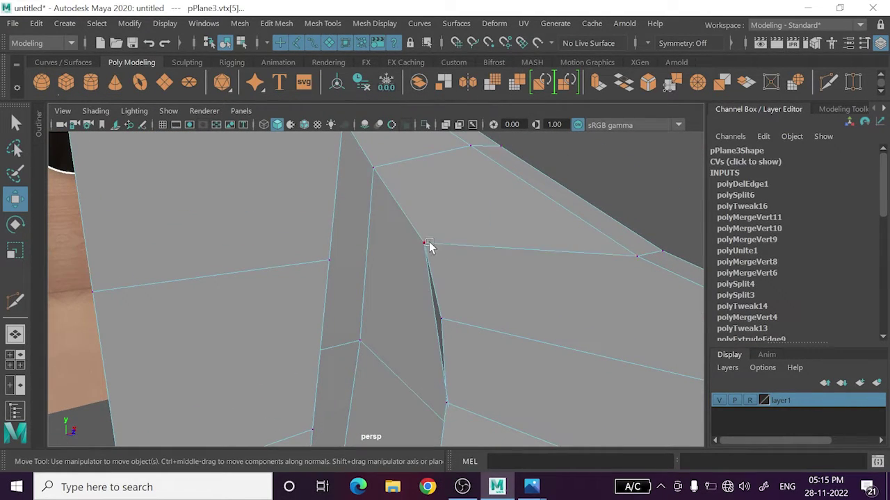
{"action": "left_click_drag", "start_coordinate": [424, 249], "coordinate": [419, 244]}
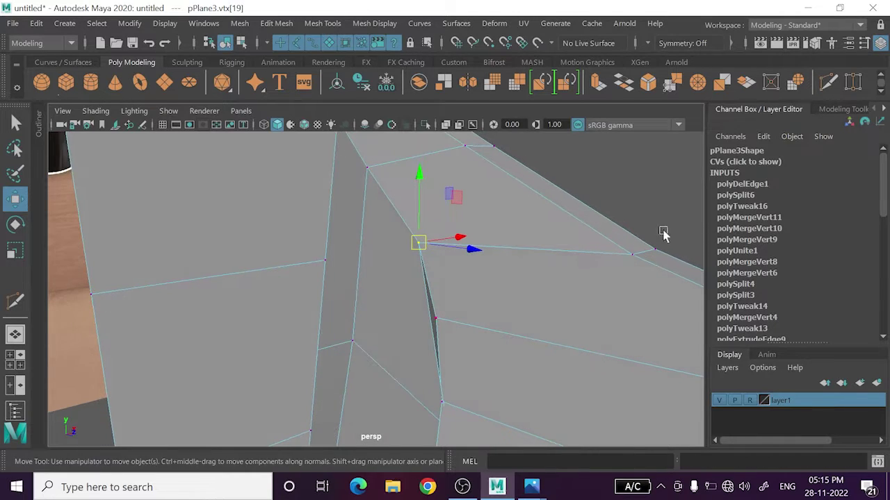
{"action": "left_click", "coordinate": [829, 82]}
{"action": "left_click", "coordinate": [319, 332]}
{"action": "left_click", "coordinate": [317, 227]}
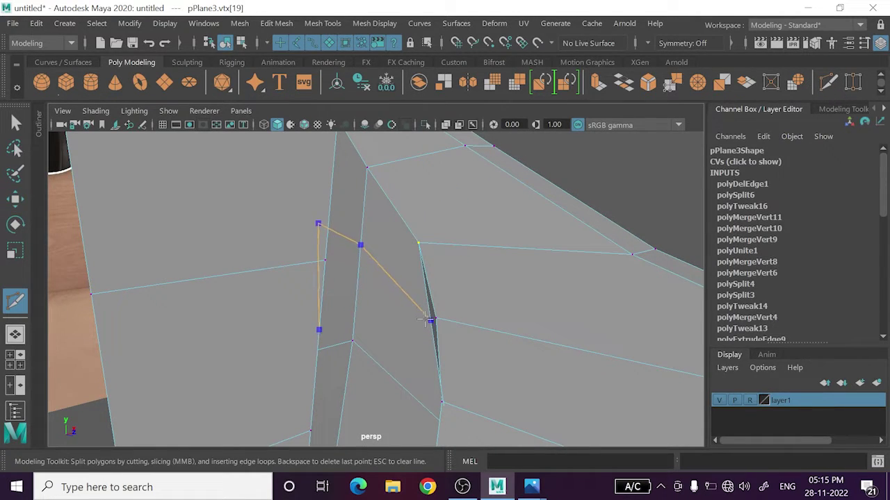
{"action": "key", "text": "w"}
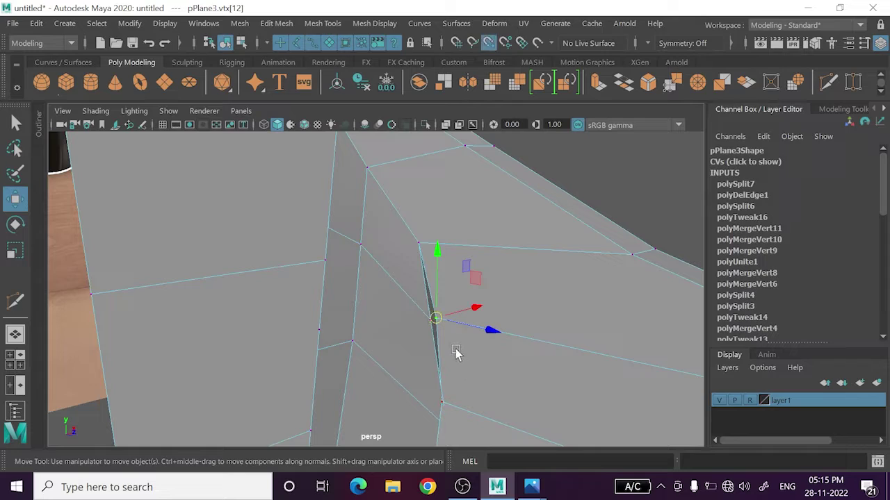
{"action": "left_click_drag", "start_coordinate": [439, 325], "coordinate": [428, 327]}
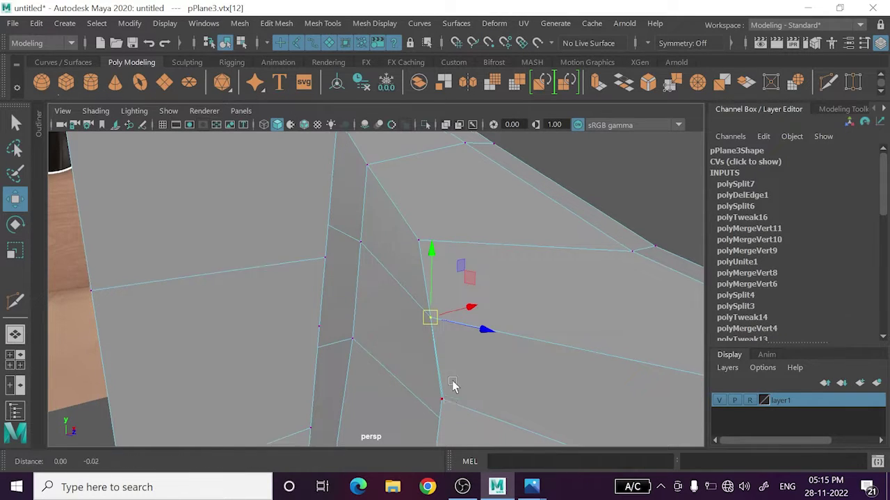
{"action": "middle_click_drag", "start_coordinate": [453, 387], "coordinate": [421, 348], "text": "alt"}
- Move the vertex up to its neighbour and merge the overlapping seam vertices
{"action": "key", "text": "4"}
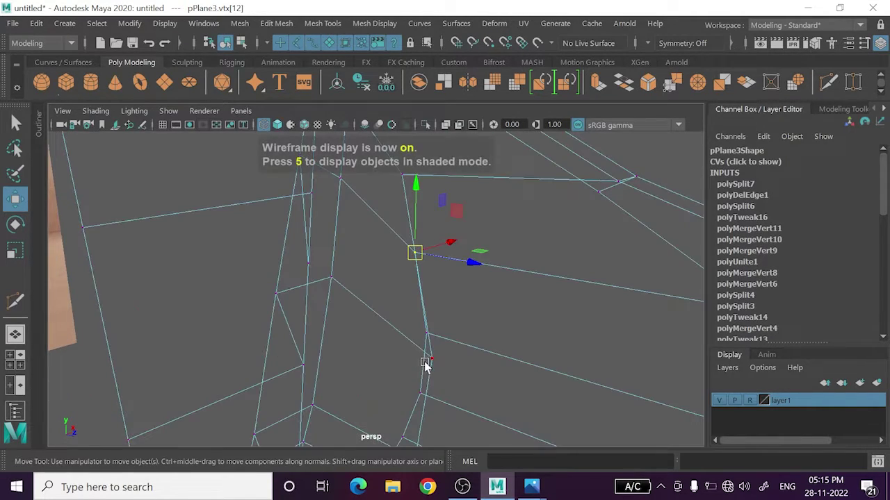
{"action": "key", "text": "5"}
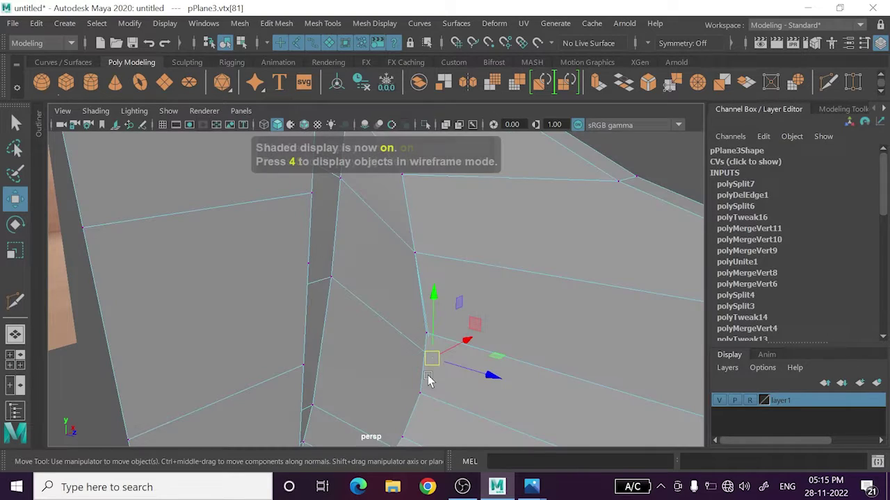
{"action": "middle_click_drag", "start_coordinate": [423, 386], "coordinate": [429, 349]}
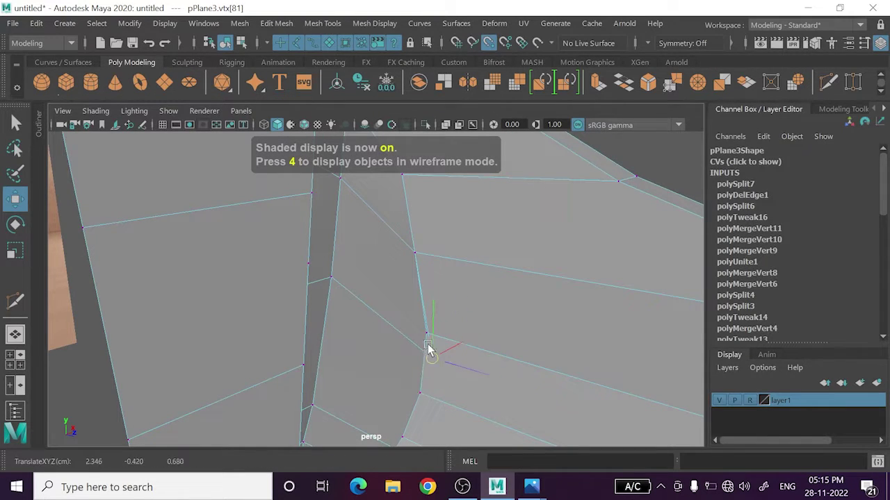
{"action": "middle_click_drag", "start_coordinate": [408, 295], "coordinate": [412, 317], "text": "alt"}
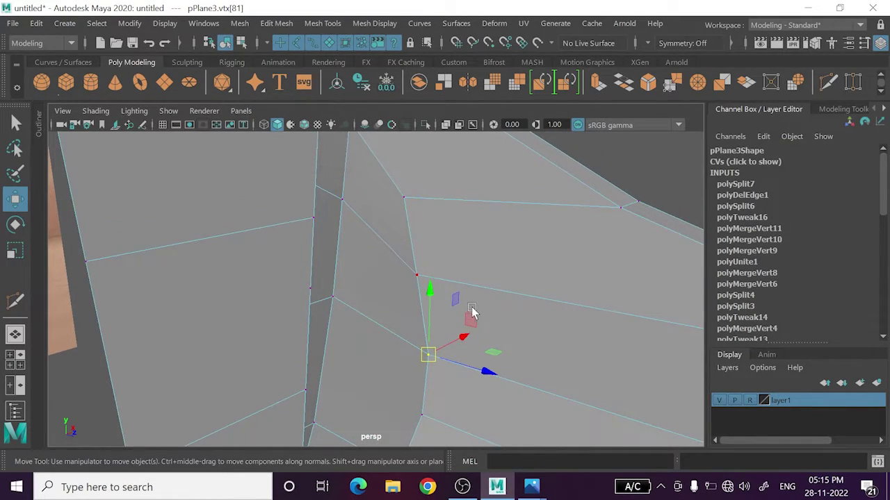
{"action": "left_click", "coordinate": [671, 83]}
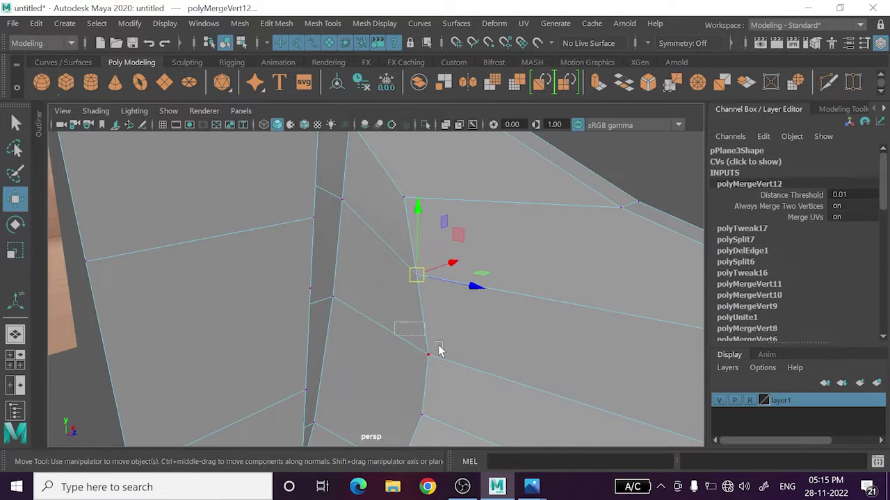
{"action": "middle_click_drag", "start_coordinate": [440, 350], "coordinate": [463, 366]}
{"action": "mouse_move", "coordinate": [461, 367]}
{"action": "left_mouse_down", "text": "alt"}
{"action": "mouse_move", "coordinate": [456, 344]}
{"action": "mouse_move", "coordinate": [389, 332]}
{"action": "left_mouse_up", "text": "alt"}
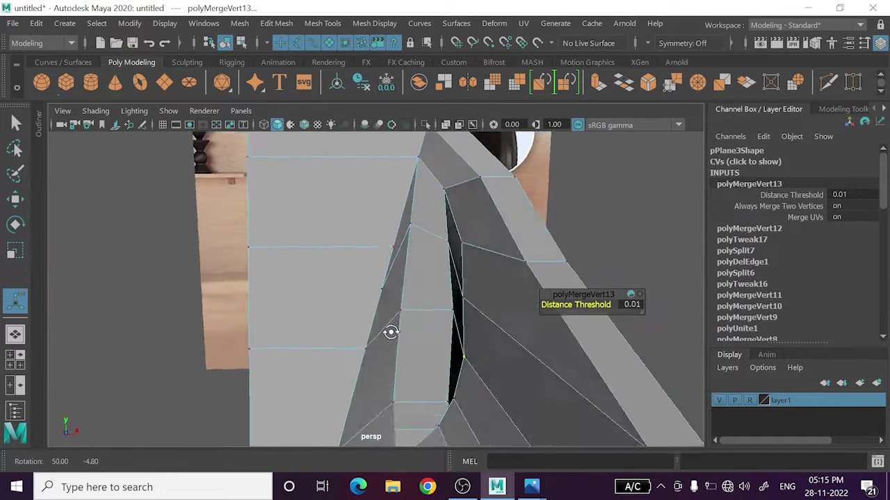
{"action": "mouse_move", "coordinate": [389, 332]}
{"action": "middle_mouse_down", "text": "alt"}
{"action": "mouse_move", "coordinate": [379, 338]}
{"action": "mouse_move", "coordinate": [389, 320]}
{"action": "middle_mouse_up", "text": "alt"}
{"action": "left_click_drag", "start_coordinate": [389, 320], "coordinate": [406, 324], "text": "alt"}
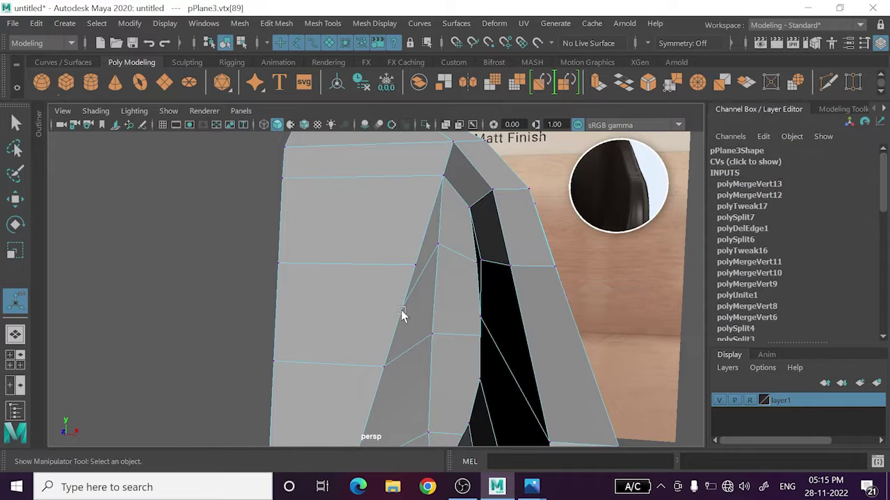
- Snap the stray seam vertex onto its neighbour and merge the two
{"action": "left_click", "coordinate": [414, 266]}
{"action": "key", "text": "w"}
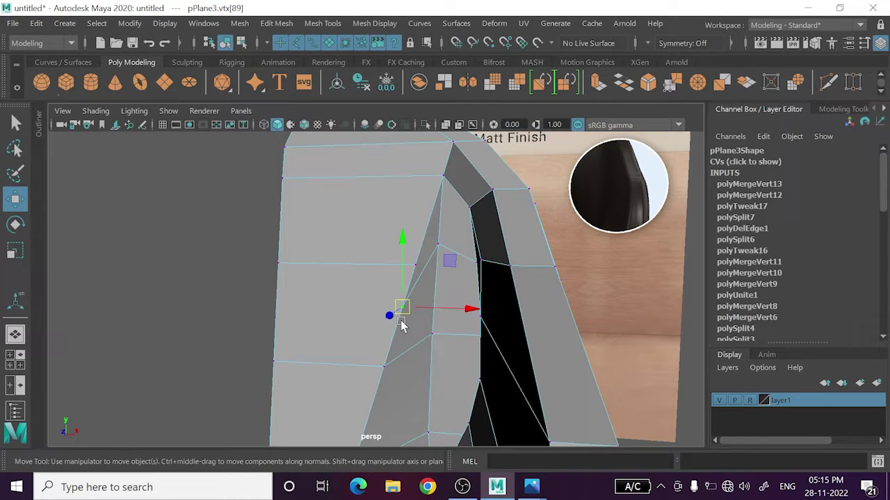
{"action": "left_click_drag", "start_coordinate": [401, 320], "coordinate": [423, 264]}
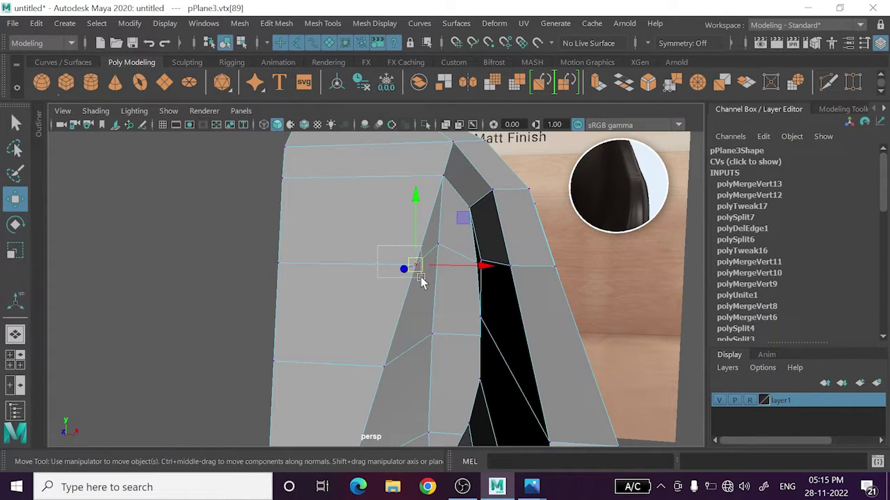
{"action": "left_click", "coordinate": [672, 83]}
{"action": "left_click", "coordinate": [243, 259]}
- Raise the corner vertex vtx[21] at the top of the back
{"action": "scroll", "coordinate": [263, 270], "scroll_direction": "down", "scroll_amount": 3}
{"action": "mouse_move", "coordinate": [263, 270]}
{"action": "left_mouse_down", "text": "alt"}
{"action": "mouse_move", "coordinate": [280, 301]}
{"action": "mouse_move", "coordinate": [460, 261]}
{"action": "left_mouse_up", "text": "alt"}
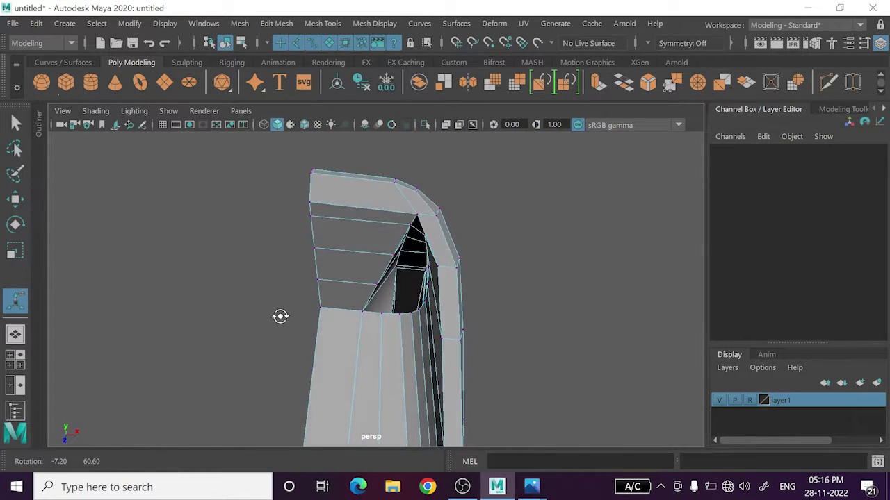
{"action": "scroll", "coordinate": [460, 260], "scroll_direction": "up", "scroll_amount": 3}
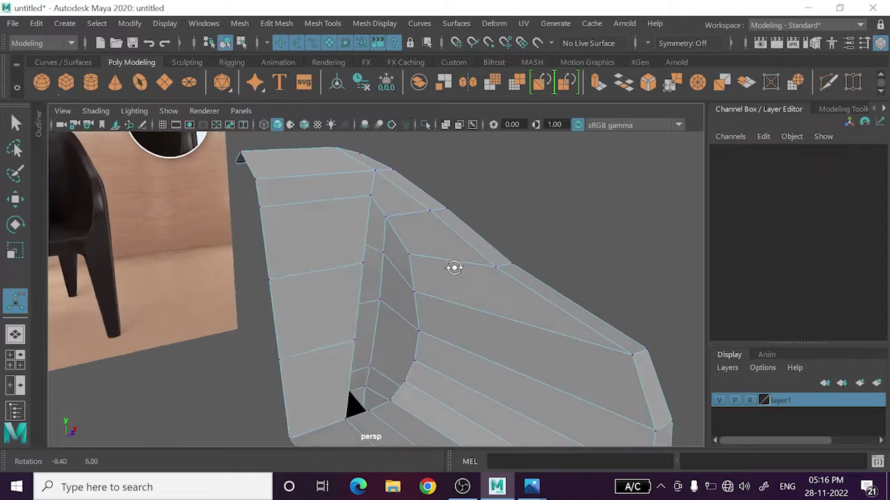
{"action": "left_click", "coordinate": [395, 256]}
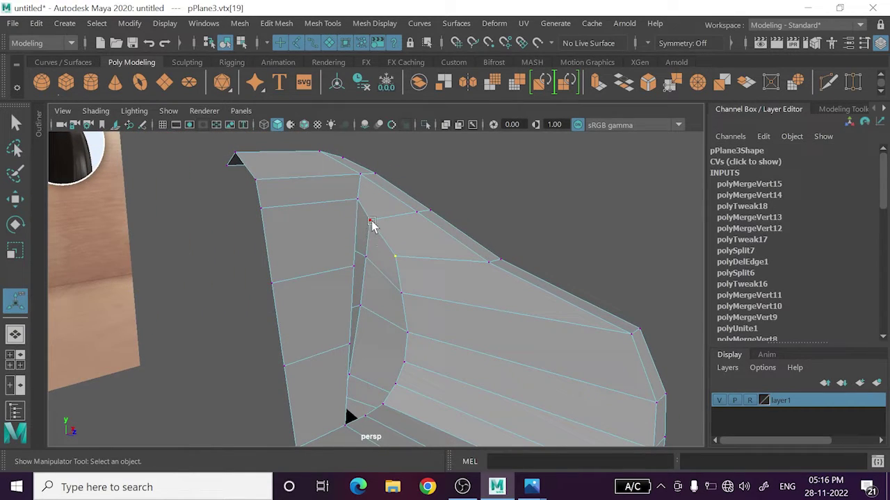
{"action": "left_click", "coordinate": [370, 221]}
{"action": "key", "text": "w"}
{"action": "left_click_drag", "start_coordinate": [369, 199], "coordinate": [373, 193]}
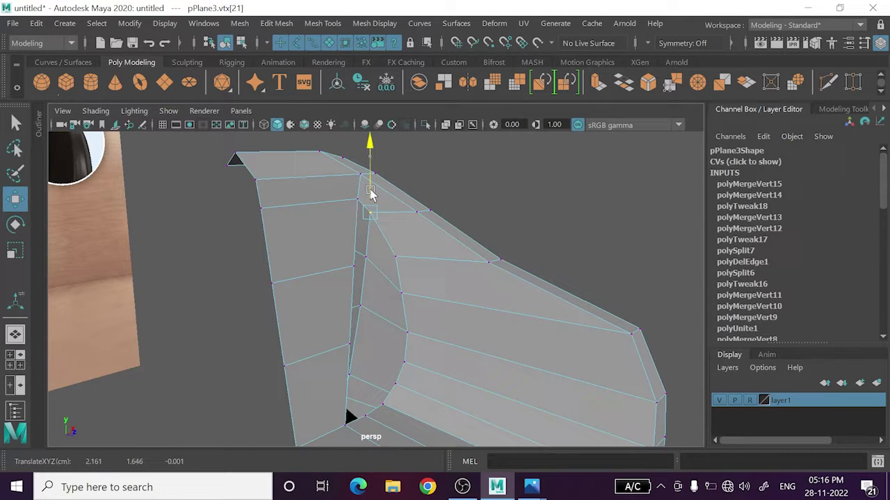
{"action": "left_click_drag", "start_coordinate": [476, 257], "coordinate": [417, 271], "text": "alt"}
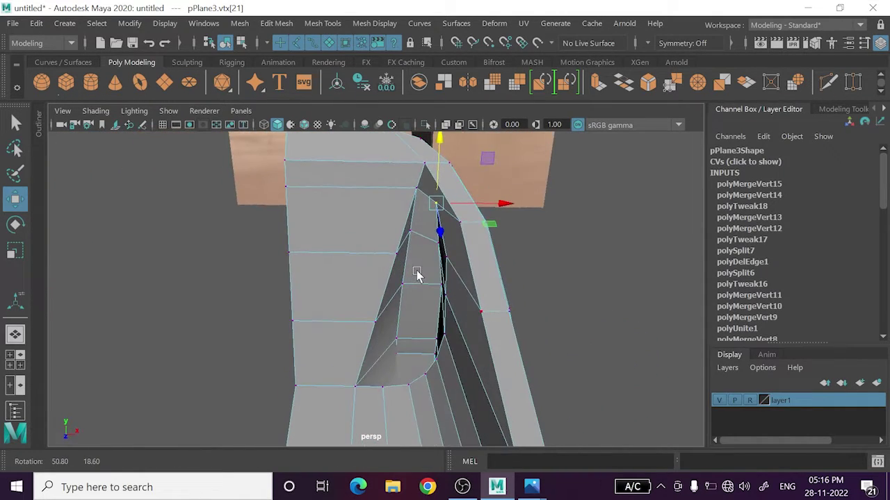
- Inspect the seam in smooth preview (3), then return to the unsmoothed mesh (1)
{"action": "key", "text": "3"}
{"action": "right_click_drag", "start_coordinate": [584, 139], "coordinate": [640, 89]}
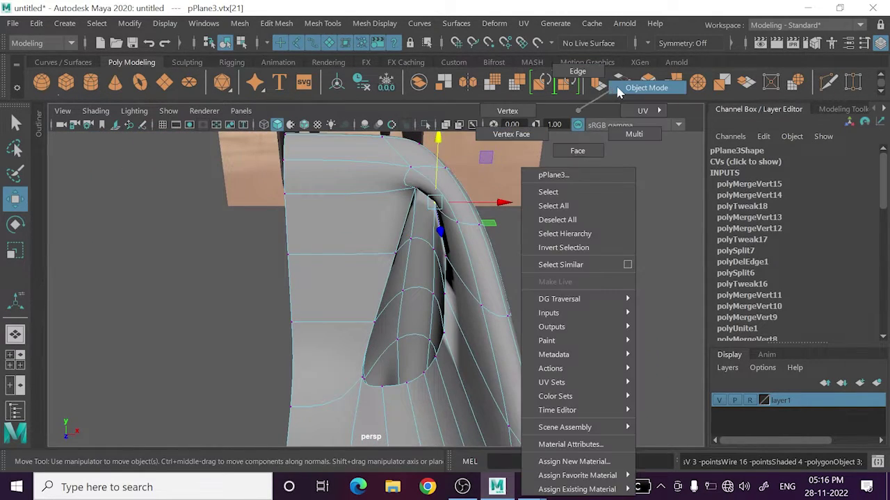
{"action": "mouse_move", "coordinate": [508, 355]}
{"action": "left_mouse_down", "text": "alt"}
{"action": "mouse_move", "coordinate": [470, 335]}
{"action": "mouse_move", "coordinate": [344, 336]}
{"action": "mouse_move", "coordinate": [321, 347]}
{"action": "mouse_move", "coordinate": [391, 363]}
{"action": "mouse_move", "coordinate": [545, 358]}
{"action": "mouse_move", "coordinate": [422, 343]}
{"action": "left_mouse_up", "text": "alt"}
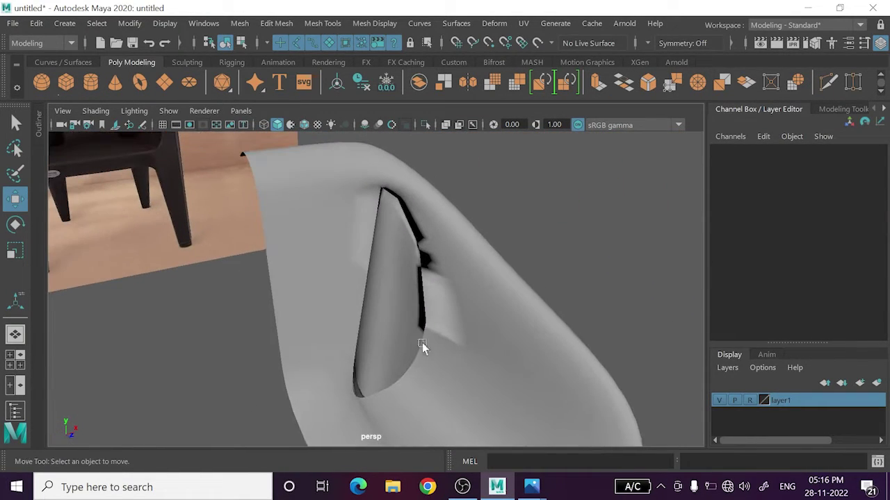
{"action": "left_click", "coordinate": [413, 330]}
{"action": "key", "text": "1"}
- Zoom in on the seam and slide a seam vertex sideways along X
{"action": "scroll", "coordinate": [452, 332], "scroll_direction": "up", "scroll_amount": 2}
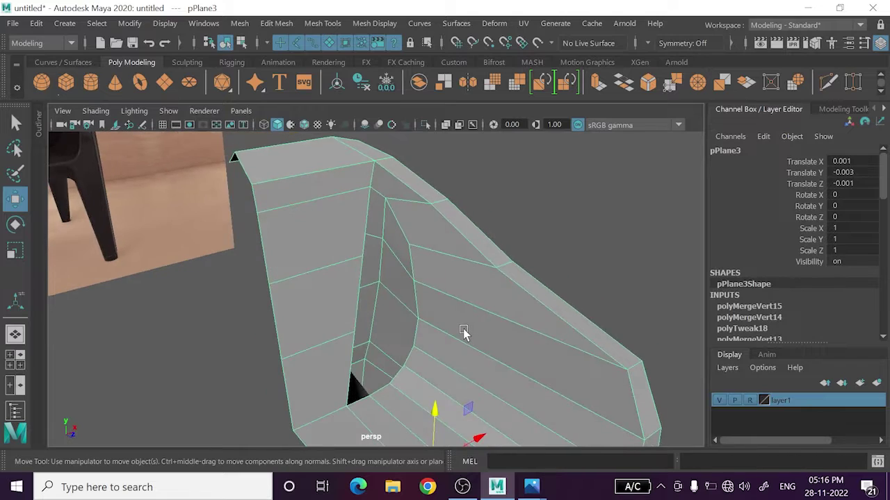
{"action": "scroll", "coordinate": [464, 332], "scroll_direction": "up", "scroll_amount": 3}
{"action": "right_click_drag", "start_coordinate": [445, 326], "coordinate": [402, 97]}
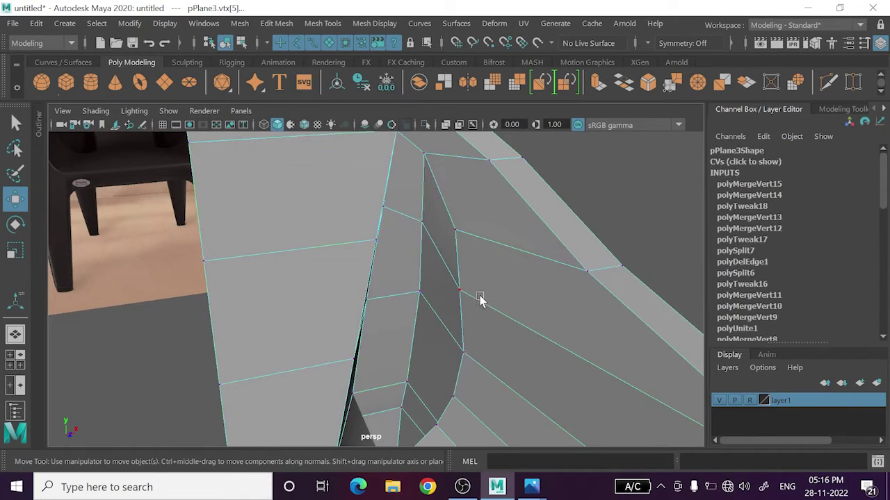
{"action": "left_click", "coordinate": [524, 290]}
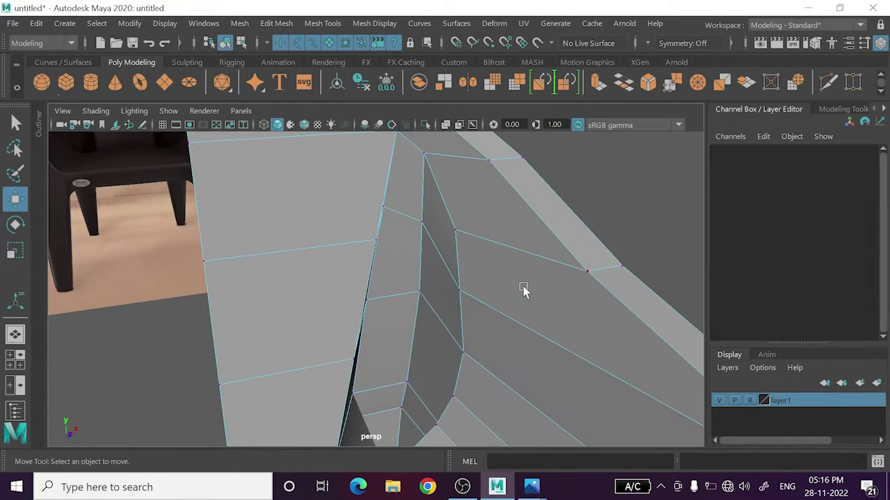
{"action": "key", "text": "ctrl+z"}
{"action": "left_click_drag", "start_coordinate": [498, 284], "coordinate": [512, 302]}
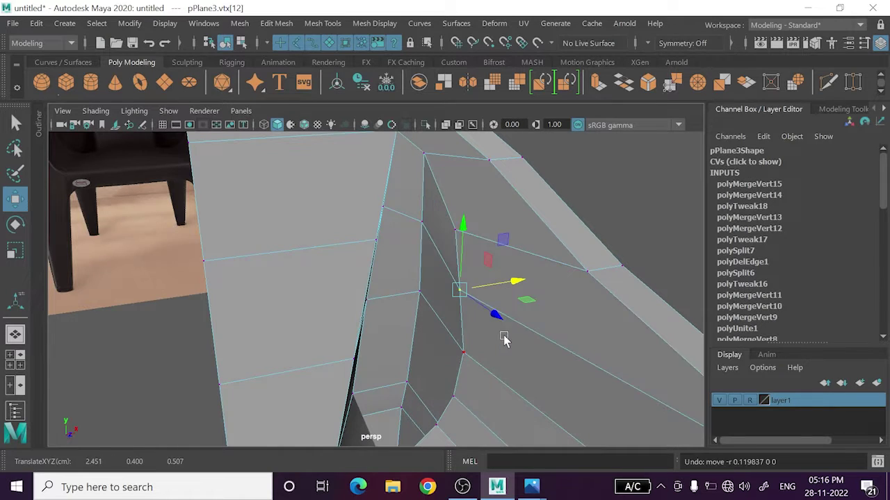
{"action": "mouse_move", "coordinate": [505, 337]}
{"action": "left_mouse_down", "text": "alt"}
{"action": "mouse_move", "coordinate": [486, 312]}
{"action": "mouse_move", "coordinate": [471, 327]}
{"action": "mouse_move", "coordinate": [500, 324]}
{"action": "mouse_move", "coordinate": [502, 334]}
{"action": "mouse_move", "coordinate": [393, 321]}
{"action": "mouse_move", "coordinate": [431, 292]}
{"action": "mouse_move", "coordinate": [476, 285]}
{"action": "mouse_move", "coordinate": [505, 233]}
{"action": "mouse_move", "coordinate": [669, 285]}
{"action": "mouse_move", "coordinate": [693, 264]}
{"action": "mouse_move", "coordinate": [658, 226]}
{"action": "left_mouse_up", "text": "alt"}
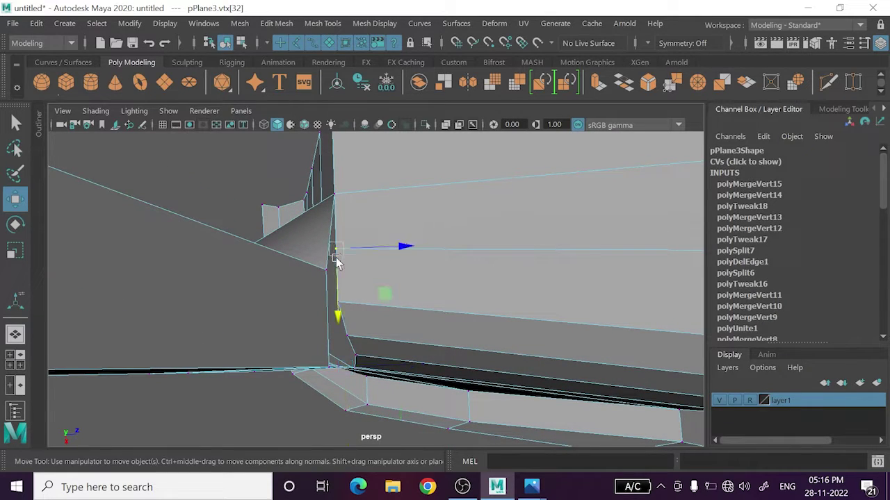
- Pull the seam vertex down onto the lower edge to align the seam
{"action": "left_click_drag", "start_coordinate": [337, 262], "coordinate": [336, 267]}
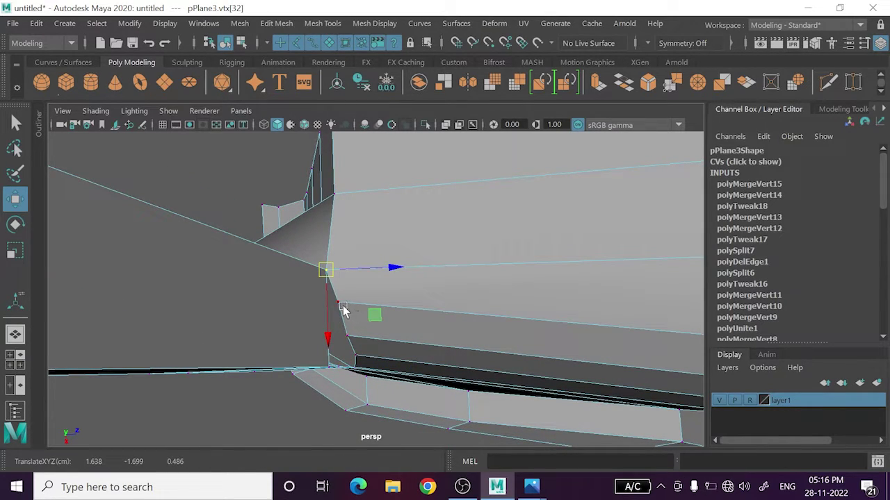
{"action": "mouse_move", "coordinate": [359, 363]}
{"action": "left_mouse_down", "text": "alt"}
{"action": "mouse_move", "coordinate": [357, 333]}
{"action": "mouse_move", "coordinate": [342, 318]}
{"action": "mouse_move", "coordinate": [349, 321]}
{"action": "mouse_move", "coordinate": [340, 356]}
{"action": "left_mouse_up", "text": "alt"}
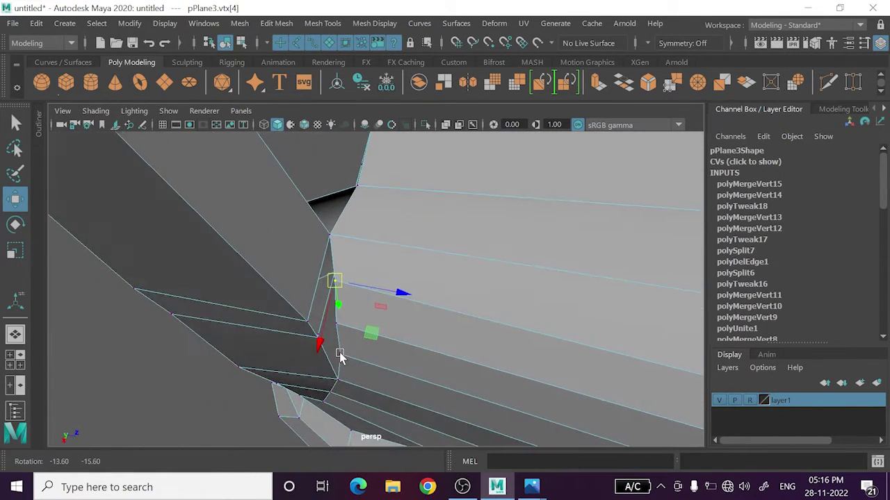
{"action": "left_click_drag", "start_coordinate": [335, 281], "coordinate": [313, 318]}
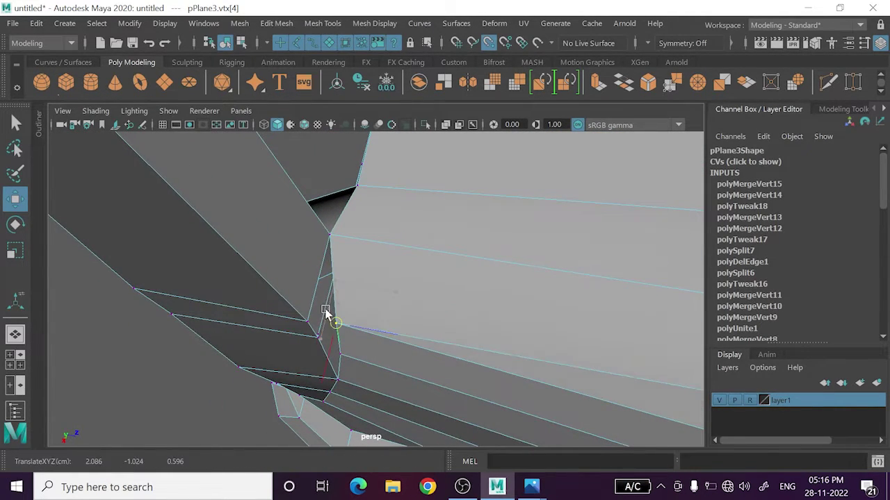
{"action": "scroll", "coordinate": [406, 337], "scroll_direction": "down", "scroll_amount": 2}
{"action": "scroll", "coordinate": [410, 339], "scroll_direction": "down", "scroll_amount": 2}
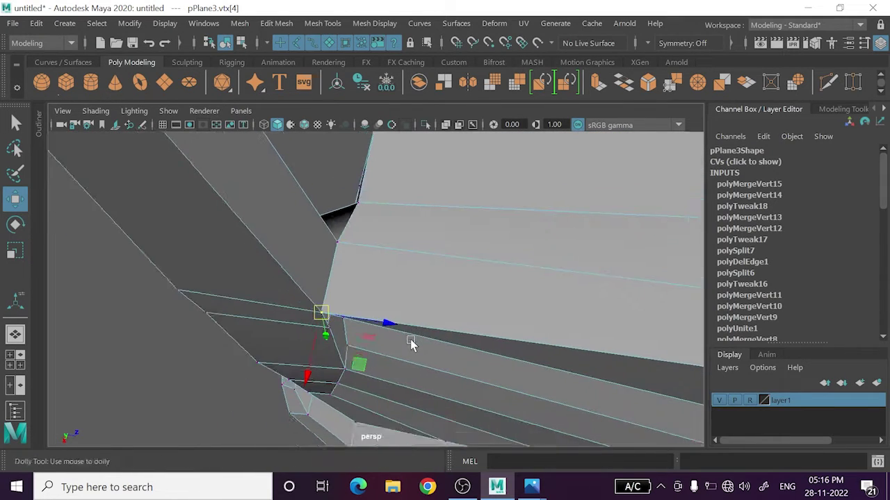
{"action": "scroll", "coordinate": [410, 339], "scroll_direction": "down", "scroll_amount": 2}
{"action": "scroll", "coordinate": [410, 351], "scroll_direction": "down", "scroll_amount": 1}
{"action": "scroll", "coordinate": [403, 344], "scroll_direction": "up", "scroll_amount": 2}
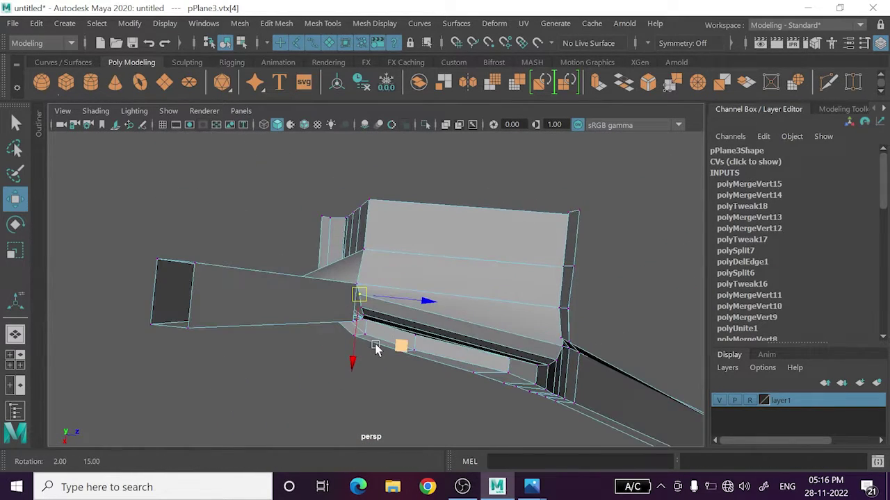
{"action": "scroll", "coordinate": [382, 327], "scroll_direction": "up", "scroll_amount": 1}
{"action": "scroll", "coordinate": [368, 317], "scroll_direction": "up", "scroll_amount": 1}
- Lower the vertex further along Y beneath the bent edge
{"action": "left_click_drag", "start_coordinate": [368, 316], "coordinate": [357, 328], "text": "alt"}
{"action": "scroll", "coordinate": [363, 305], "scroll_direction": "up", "scroll_amount": 2}
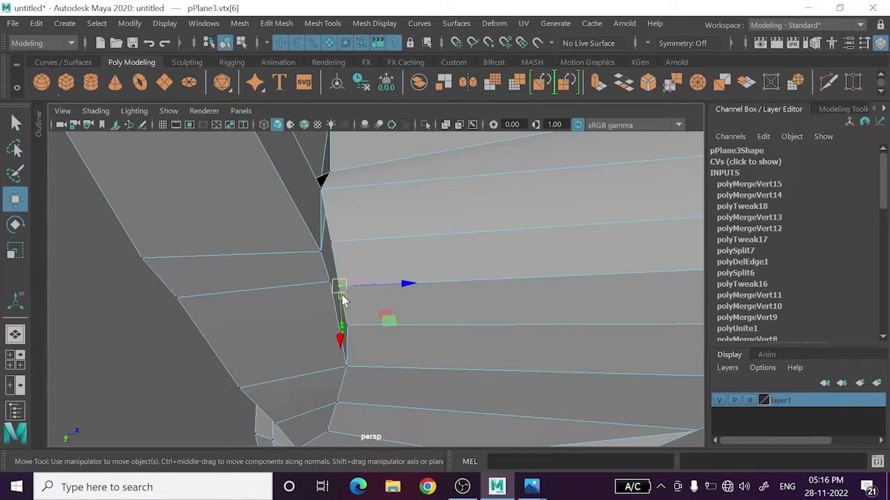
{"action": "left_click_drag", "start_coordinate": [417, 321], "coordinate": [427, 363], "text": "alt"}
{"action": "scroll", "coordinate": [358, 278], "scroll_direction": "up", "scroll_amount": 2}
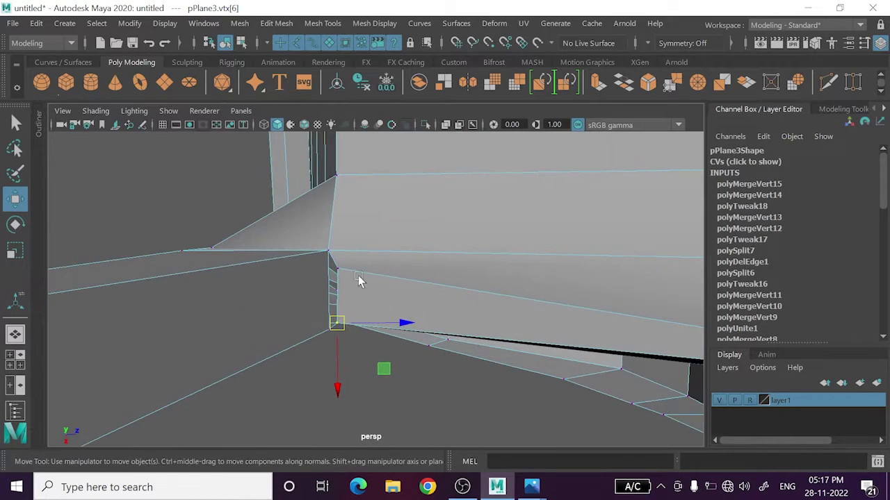
{"action": "left_click_drag", "start_coordinate": [341, 298], "coordinate": [341, 314]}
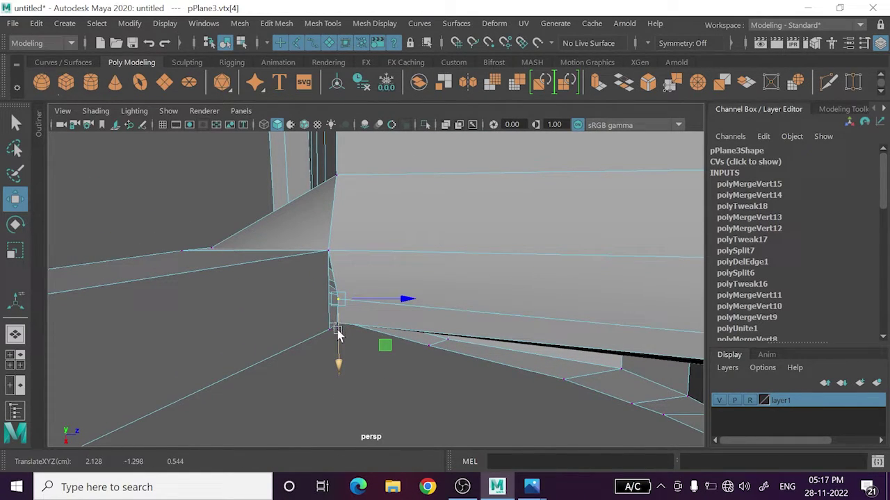
{"action": "mouse_move", "coordinate": [338, 338]}
{"action": "left_mouse_down"}
{"action": "mouse_move", "coordinate": [338, 364]}
{"action": "mouse_move", "coordinate": [354, 337]}
{"action": "mouse_move", "coordinate": [330, 338]}
{"action": "mouse_move", "coordinate": [332, 327]}
{"action": "mouse_move", "coordinate": [283, 336]}
{"action": "mouse_move", "coordinate": [266, 329]}
{"action": "left_mouse_up"}
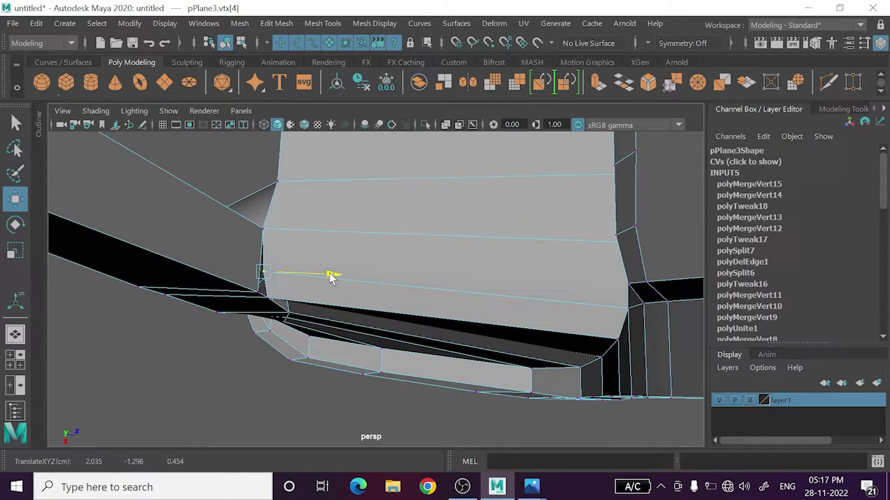
- Merge the overlapping seam-corner vertices, checking them in wireframe
{"action": "left_click_drag", "start_coordinate": [306, 307], "coordinate": [316, 288], "text": "alt"}
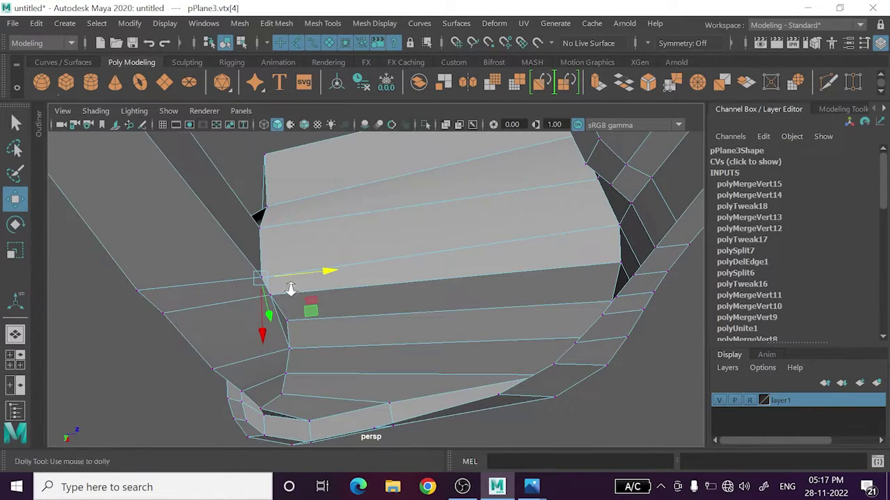
{"action": "mouse_move", "coordinate": [291, 289]}
{"action": "right_mouse_down", "text": "alt"}
{"action": "mouse_move", "coordinate": [304, 338]}
{"action": "mouse_move", "coordinate": [266, 347]}
{"action": "right_mouse_up", "text": "alt"}
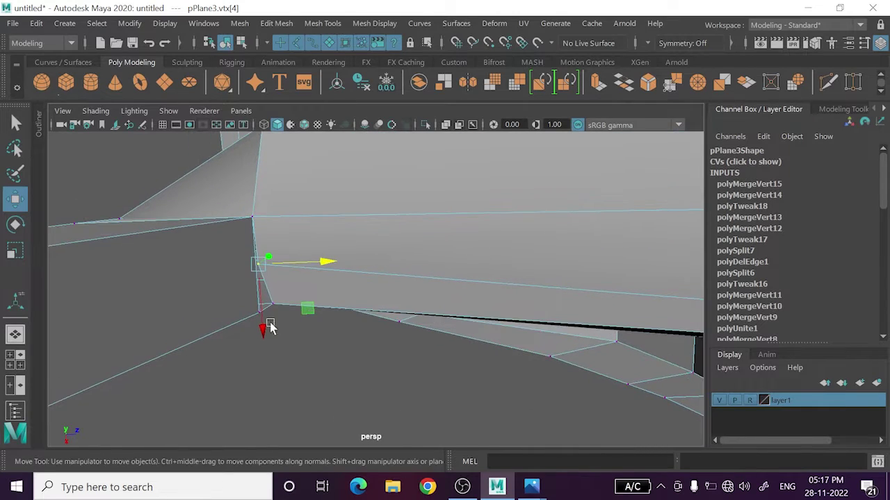
{"action": "mouse_move", "coordinate": [270, 328]}
{"action": "left_mouse_down", "text": "alt"}
{"action": "mouse_move", "coordinate": [266, 294]}
{"action": "mouse_move", "coordinate": [274, 302]}
{"action": "left_mouse_up", "text": "alt"}
{"action": "middle_click_drag", "start_coordinate": [274, 302], "coordinate": [268, 298], "text": "alt"}
{"action": "right_click_drag", "start_coordinate": [268, 298], "coordinate": [299, 328], "text": "alt"}
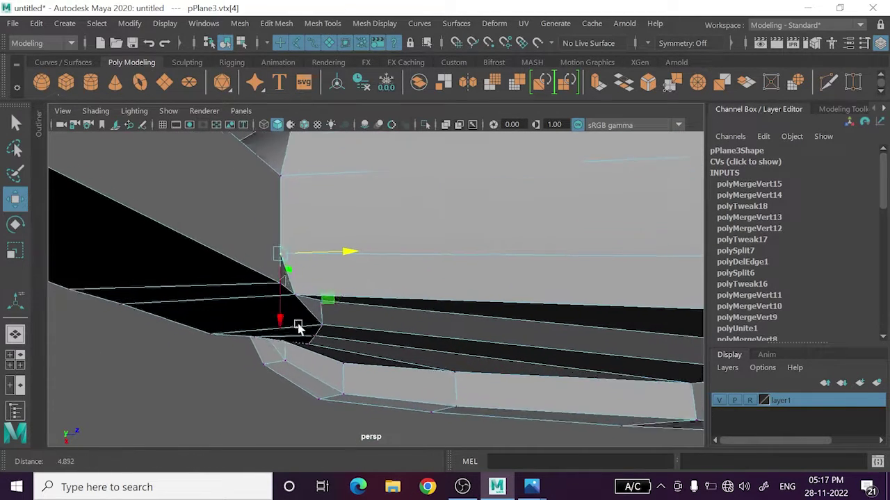
{"action": "middle_click_drag", "start_coordinate": [298, 328], "coordinate": [269, 301], "text": "alt"}
{"action": "left_click_drag", "start_coordinate": [268, 302], "coordinate": [301, 325], "text": "alt"}
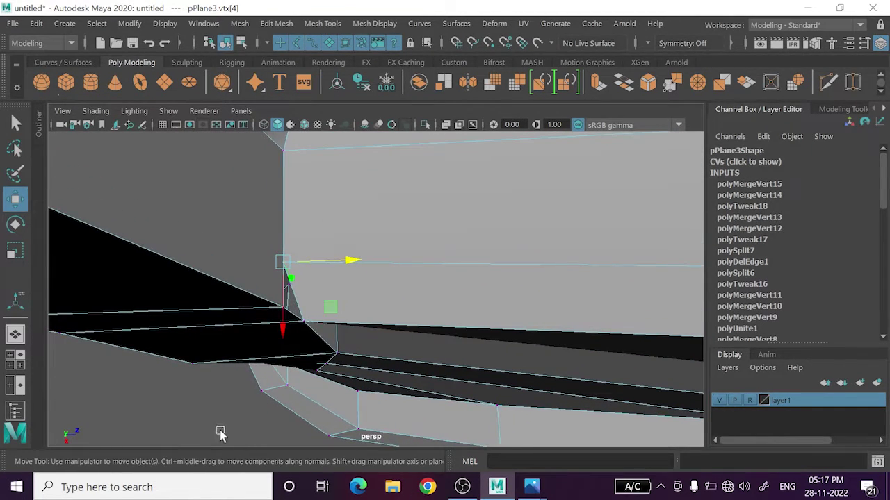
{"action": "left_click", "coordinate": [282, 309]}
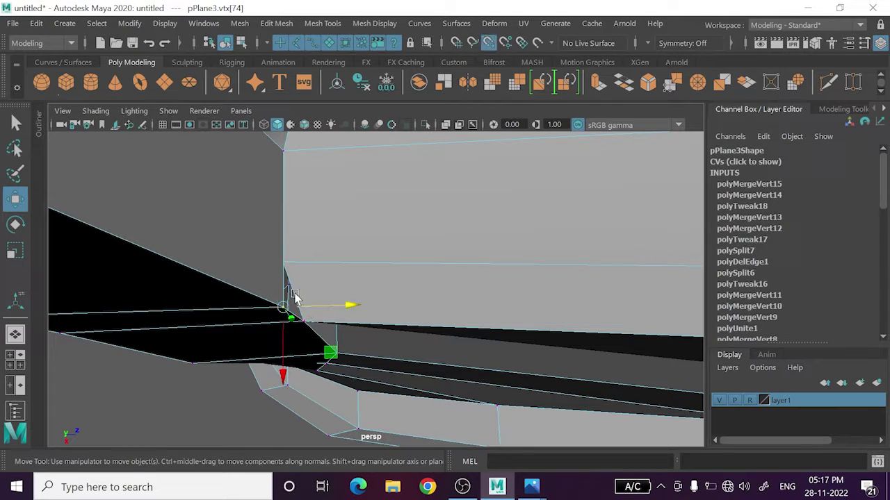
{"action": "mouse_move", "coordinate": [284, 311]}
{"action": "left_mouse_down", "text": "alt"}
{"action": "mouse_move", "coordinate": [324, 341]}
{"action": "mouse_move", "coordinate": [324, 317]}
{"action": "mouse_move", "coordinate": [308, 339]}
{"action": "mouse_move", "coordinate": [298, 334]}
{"action": "mouse_move", "coordinate": [298, 317]}
{"action": "mouse_move", "coordinate": [270, 294]}
{"action": "mouse_move", "coordinate": [300, 272]}
{"action": "left_mouse_up", "text": "alt"}
{"action": "key", "text": "4"}
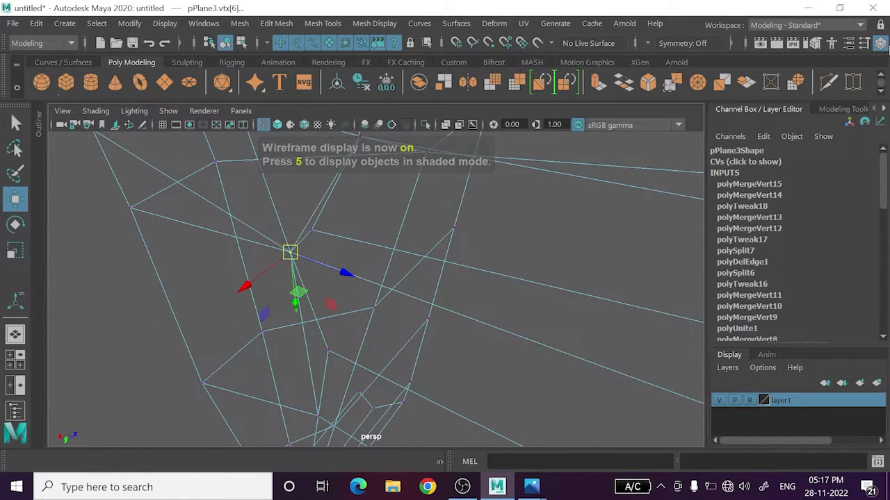
{"action": "left_click", "coordinate": [669, 86]}
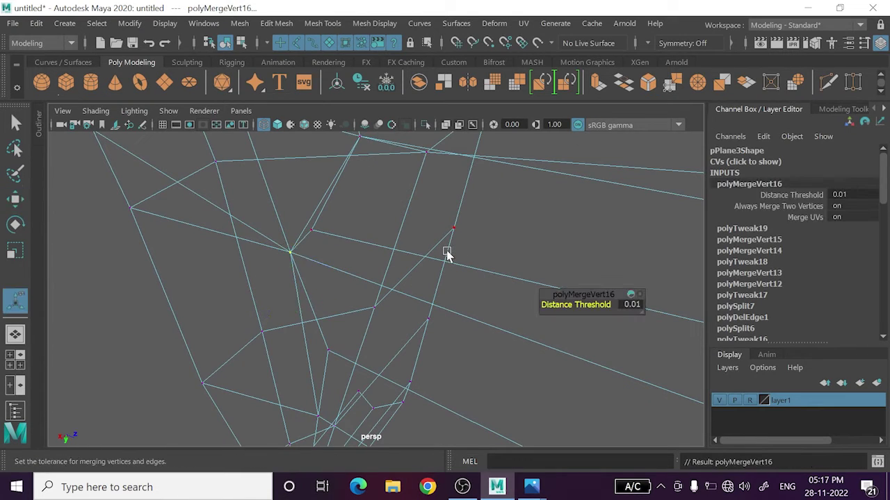
{"action": "key", "text": "5"}
- Raise another seam vertex along Y
{"action": "left_click", "coordinate": [312, 230]}
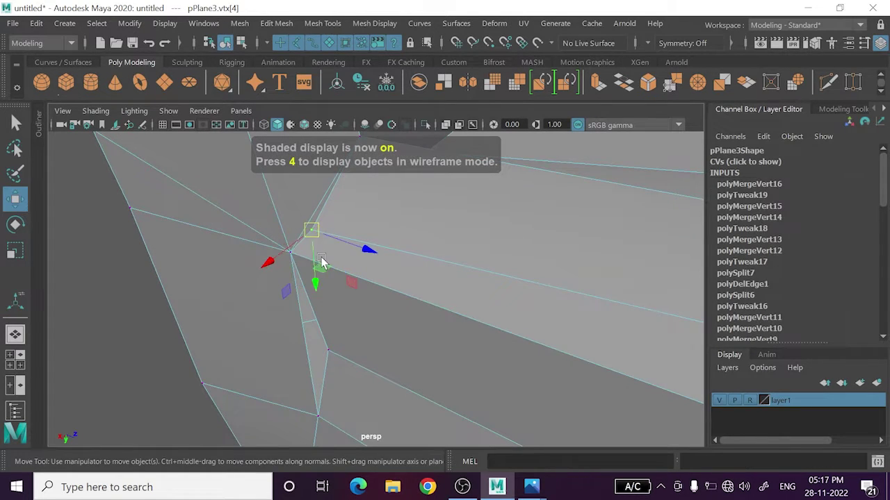
{"action": "left_click_drag", "start_coordinate": [322, 260], "coordinate": [334, 261], "text": "alt"}
{"action": "left_click_drag", "start_coordinate": [321, 324], "coordinate": [312, 299]}
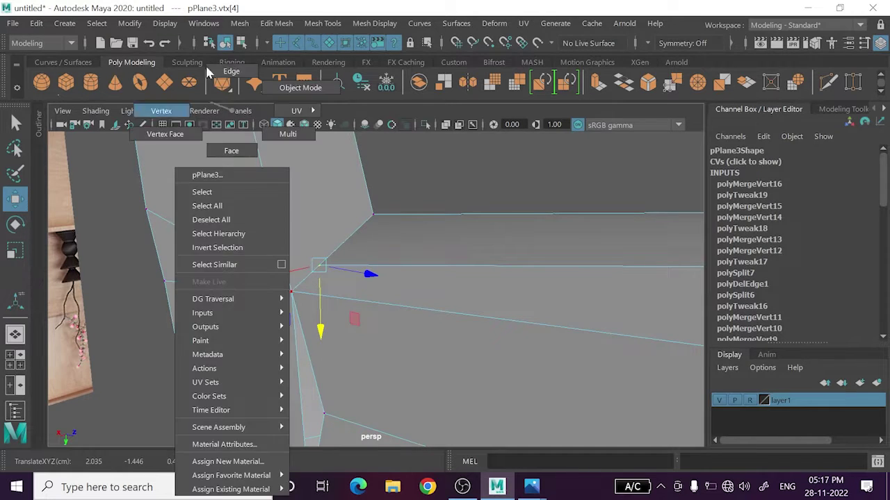
- Delete the stray edge at the corner
{"action": "right_click_drag", "start_coordinate": [236, 283], "coordinate": [233, 250]}
{"action": "left_click", "coordinate": [209, 240]}
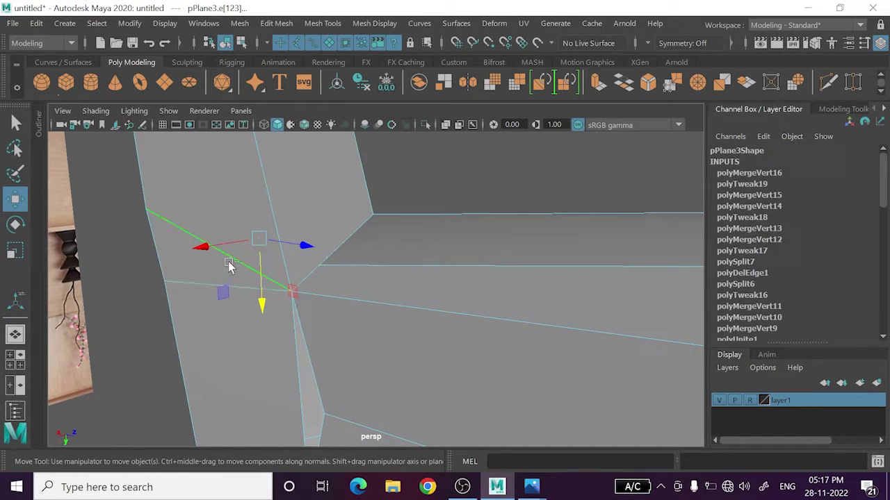
{"action": "key", "text": "Delete"}
- Multi-Cut a new edge across the corner faces
{"action": "left_click_drag", "start_coordinate": [283, 266], "coordinate": [883, 142], "text": "alt"}
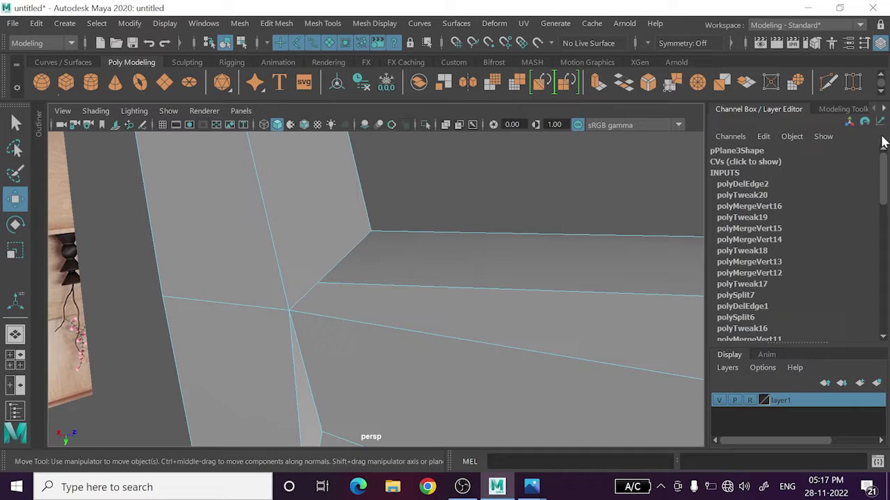
{"action": "left_click", "coordinate": [831, 84]}
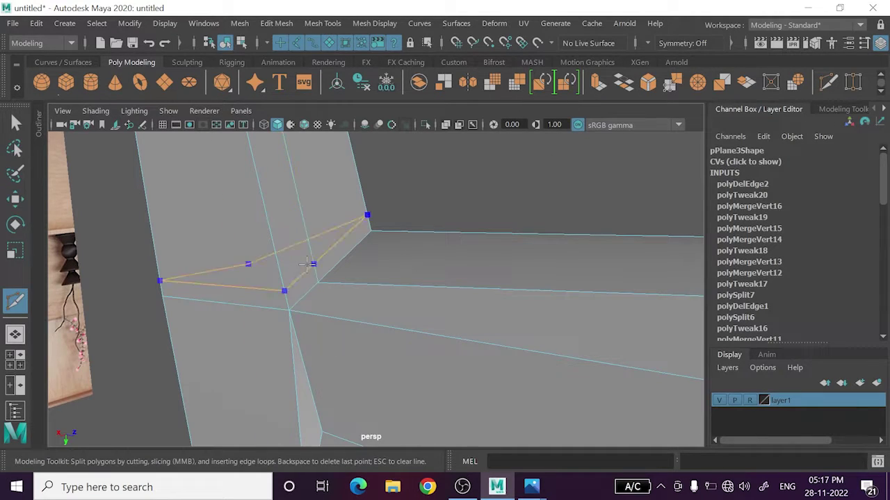
{"action": "key", "text": "Return"}
- Box-select the overlapping corner vertices left by the cut and merge them
{"action": "key", "text": "w"}
{"action": "key", "text": "4"}
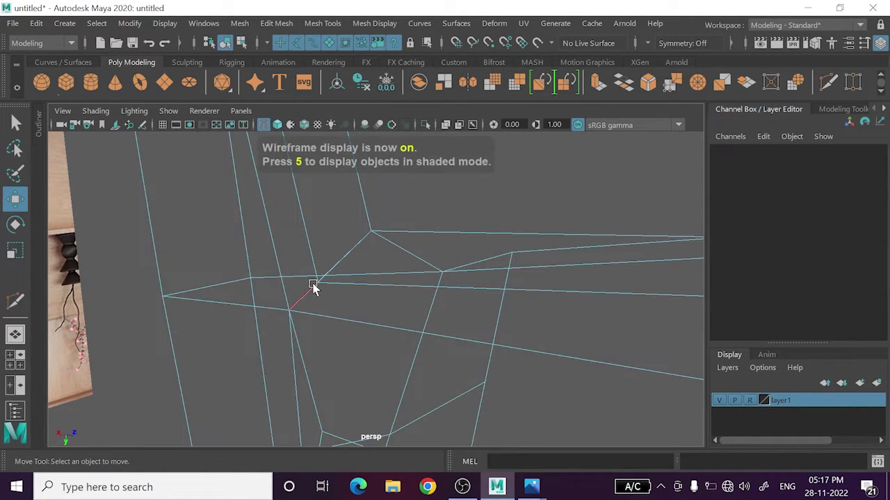
{"action": "right_click_drag", "start_coordinate": [254, 135], "coordinate": [240, 131]}
{"action": "left_click", "coordinate": [298, 286]}
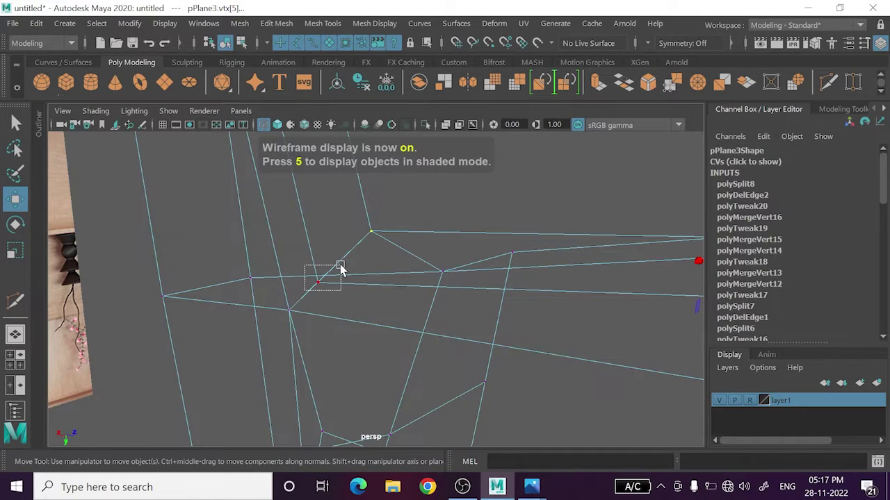
{"action": "left_click_drag", "start_coordinate": [305, 291], "coordinate": [340, 265]}
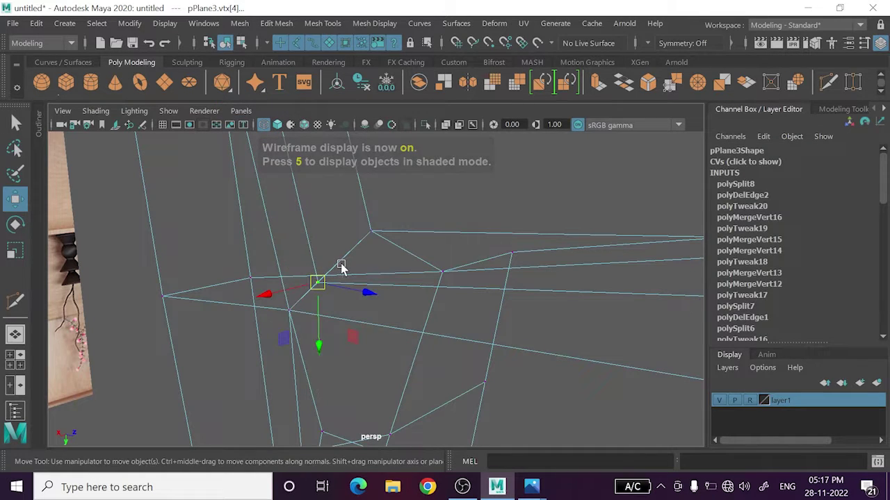
{"action": "left_click", "coordinate": [672, 82]}
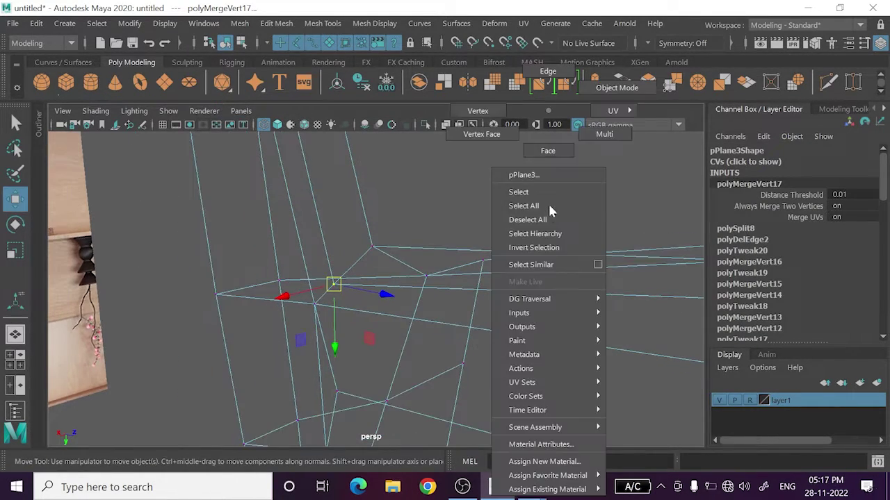
- Select the whole pPlane3 armchair mesh in shaded display
{"action": "right_click_drag", "start_coordinate": [524, 294], "coordinate": [544, 209]}
{"action": "left_click_drag", "start_coordinate": [544, 208], "coordinate": [505, 244], "text": "alt"}
{"action": "left_click", "coordinate": [330, 368]}
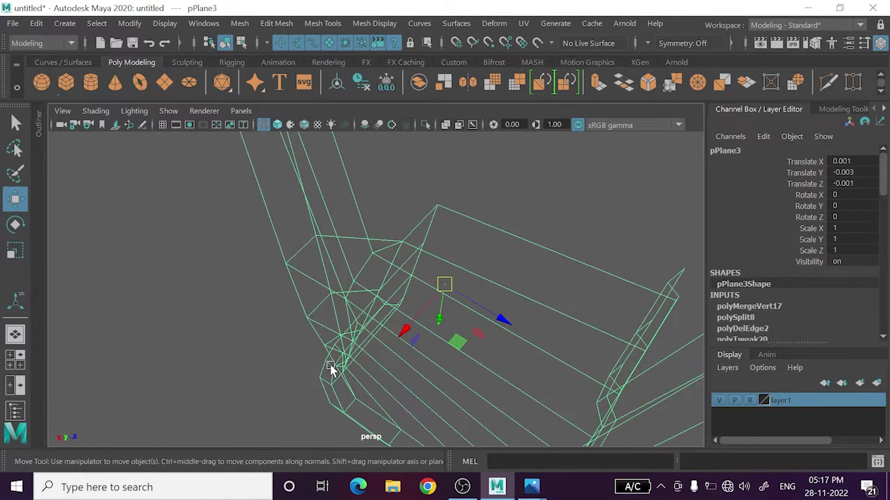
{"action": "key", "text": "5"}
{"action": "left_click", "coordinate": [463, 486]}
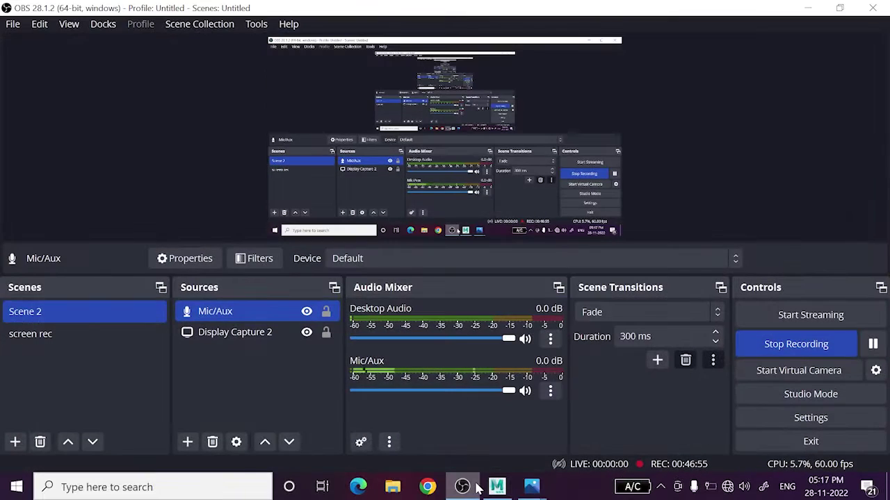
{"action": "left_click", "coordinate": [477, 488]}
{"action": "left_click", "coordinate": [469, 492]}
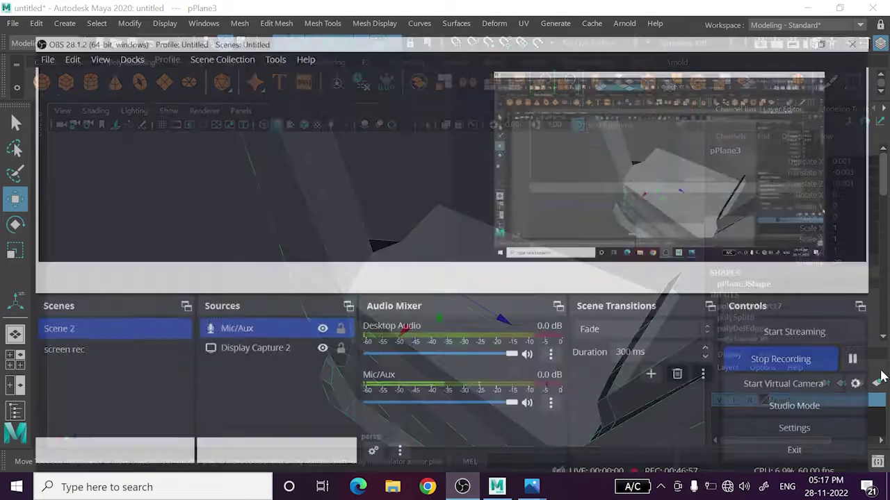
- Select the vertices at the top of the back leg in vertex mode and frame them
{"action": "left_click", "coordinate": [804, 9]}
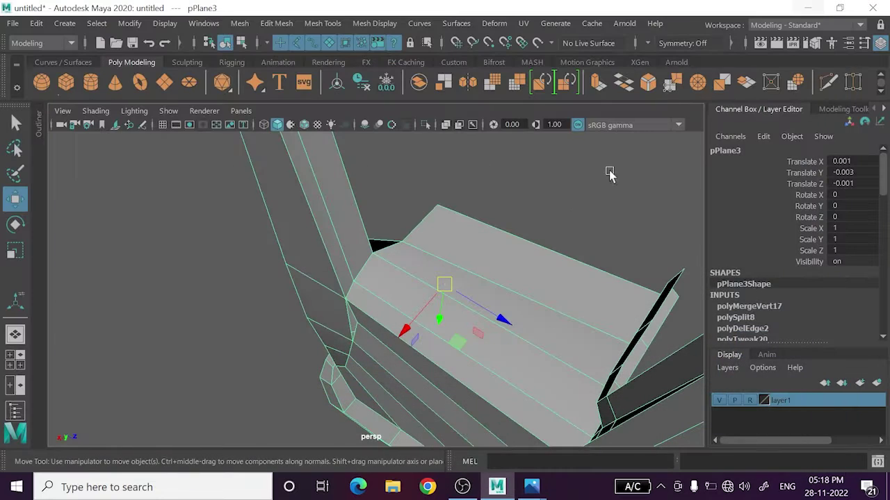
{"action": "scroll", "coordinate": [340, 275], "scroll_direction": "down", "scroll_amount": 5}
{"action": "scroll", "coordinate": [341, 266], "scroll_direction": "up", "scroll_amount": 3}
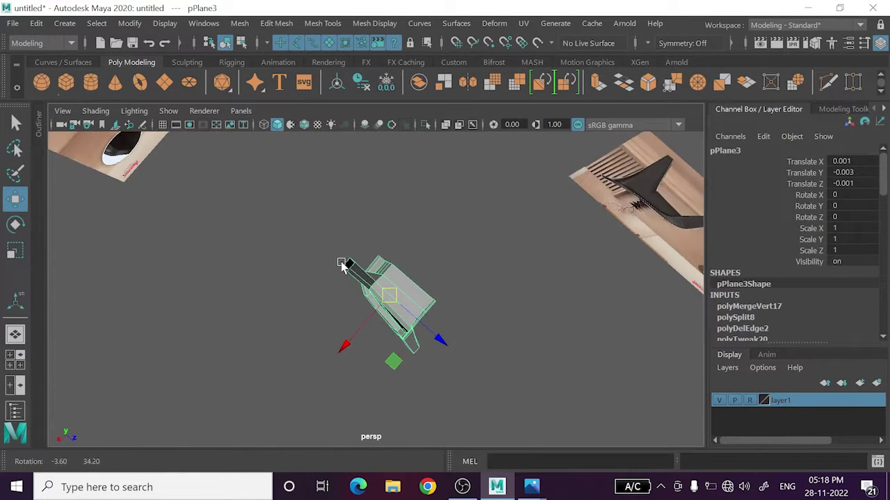
{"action": "mouse_move", "coordinate": [341, 265]}
{"action": "left_mouse_down", "text": "alt"}
{"action": "mouse_move", "coordinate": [326, 225]}
{"action": "mouse_move", "coordinate": [338, 304]}
{"action": "left_mouse_up", "text": "alt"}
{"action": "mouse_move", "coordinate": [338, 304]}
{"action": "right_mouse_down", "text": "alt"}
{"action": "mouse_move", "coordinate": [314, 262]}
{"action": "mouse_move", "coordinate": [294, 166]}
{"action": "right_mouse_up", "text": "alt"}
{"action": "left_click", "coordinate": [277, 110]}
{"action": "left_click", "coordinate": [325, 291]}
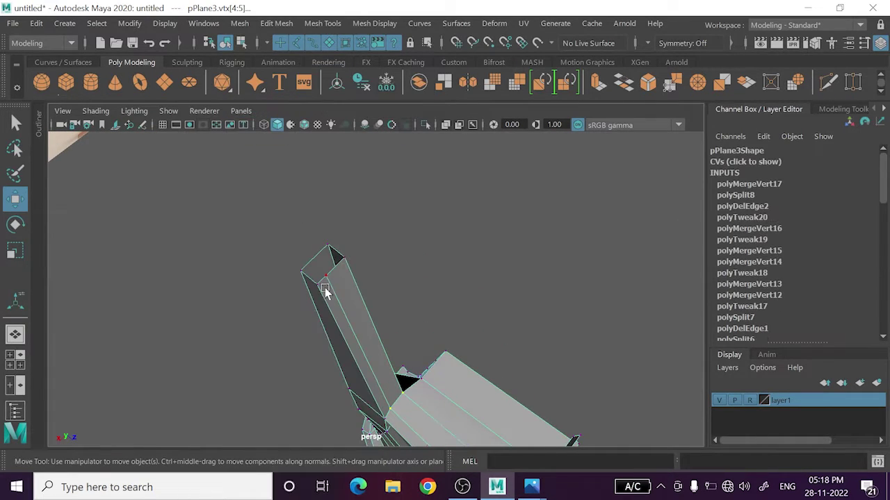
{"action": "key", "text": "f"}
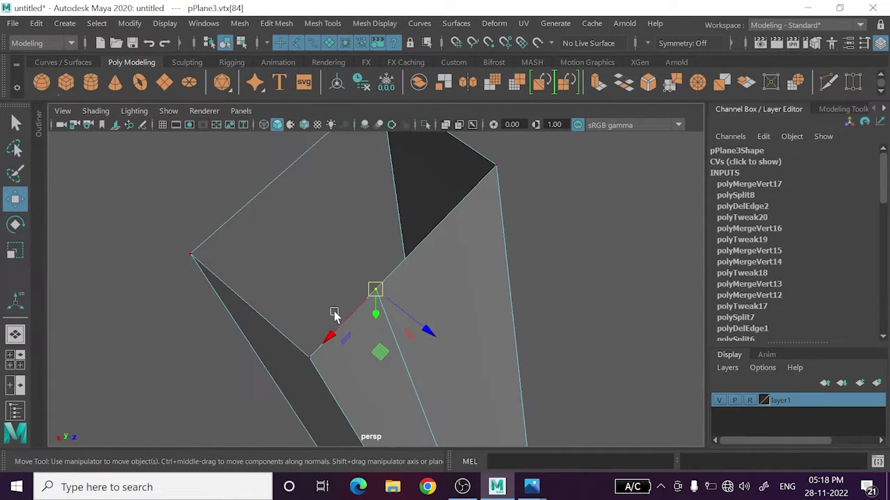
- Multi-Cut a new edge across the backrest faces just above the back leg
{"action": "scroll", "coordinate": [383, 290], "scroll_direction": "down", "scroll_amount": 5}
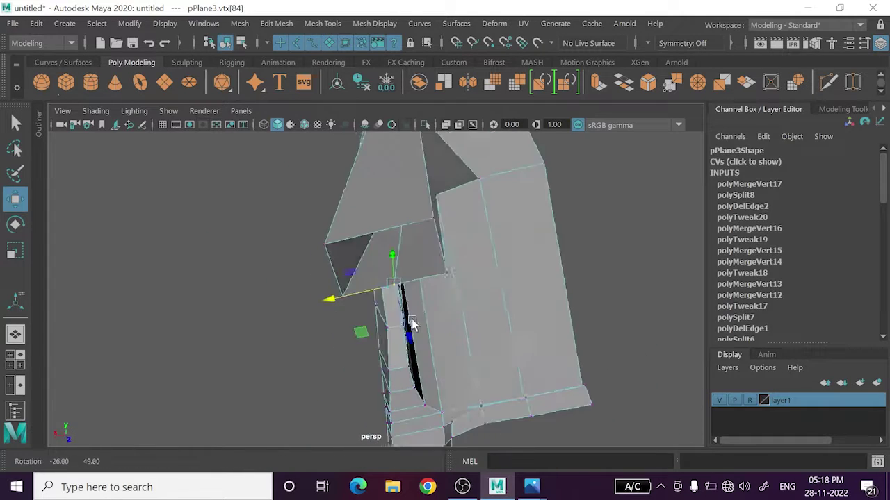
{"action": "mouse_move", "coordinate": [394, 298]}
{"action": "left_mouse_down", "text": "alt"}
{"action": "mouse_move", "coordinate": [441, 332]}
{"action": "mouse_move", "coordinate": [466, 369]}
{"action": "mouse_move", "coordinate": [526, 341]}
{"action": "mouse_move", "coordinate": [419, 342]}
{"action": "mouse_move", "coordinate": [447, 322]}
{"action": "mouse_move", "coordinate": [422, 301]}
{"action": "left_mouse_up", "text": "alt"}
{"action": "scroll", "coordinate": [431, 306], "scroll_direction": "up", "scroll_amount": 5}
{"action": "scroll", "coordinate": [420, 300], "scroll_direction": "up", "scroll_amount": 2}
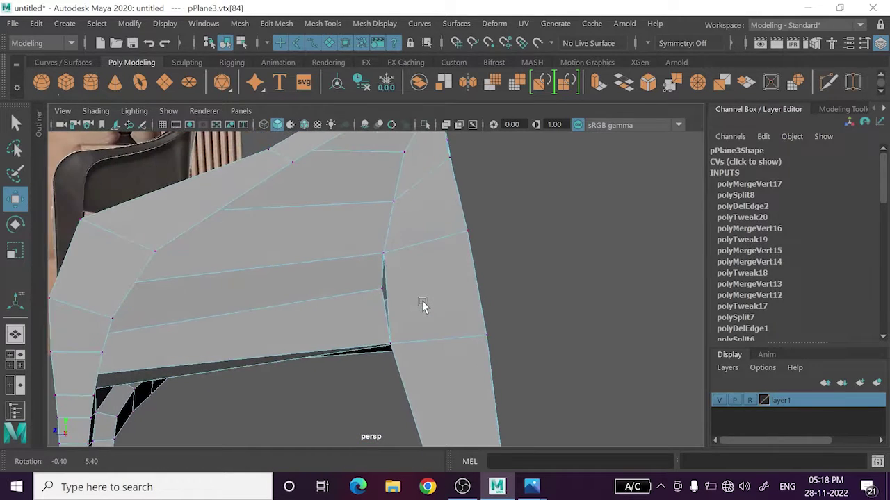
{"action": "left_click_drag", "start_coordinate": [487, 264], "coordinate": [532, 258], "text": "alt"}
{"action": "middle_click_drag", "start_coordinate": [533, 257], "coordinate": [545, 272], "text": "alt"}
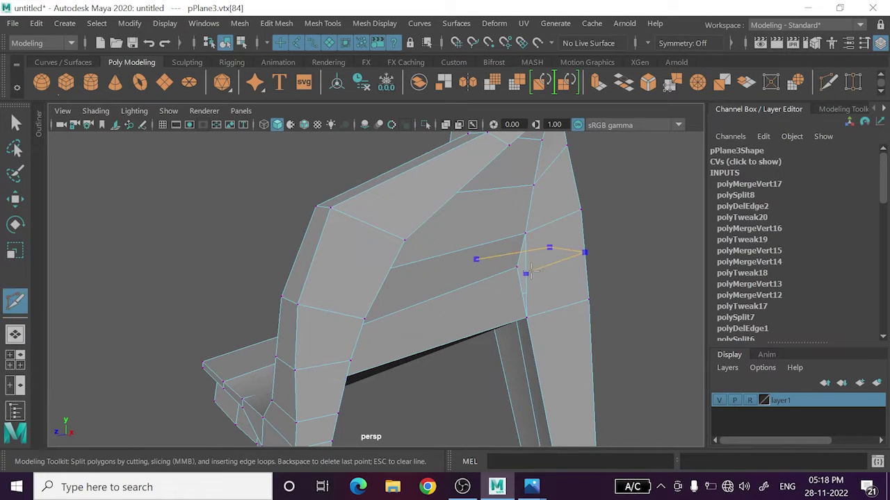
{"action": "key", "text": "Return"}
{"action": "key", "text": "w"}
{"action": "mouse_move", "coordinate": [612, 314]}
{"action": "left_mouse_down", "text": "alt"}
{"action": "mouse_move", "coordinate": [422, 303]}
{"action": "mouse_move", "coordinate": [590, 306]}
{"action": "left_mouse_up", "text": "alt"}
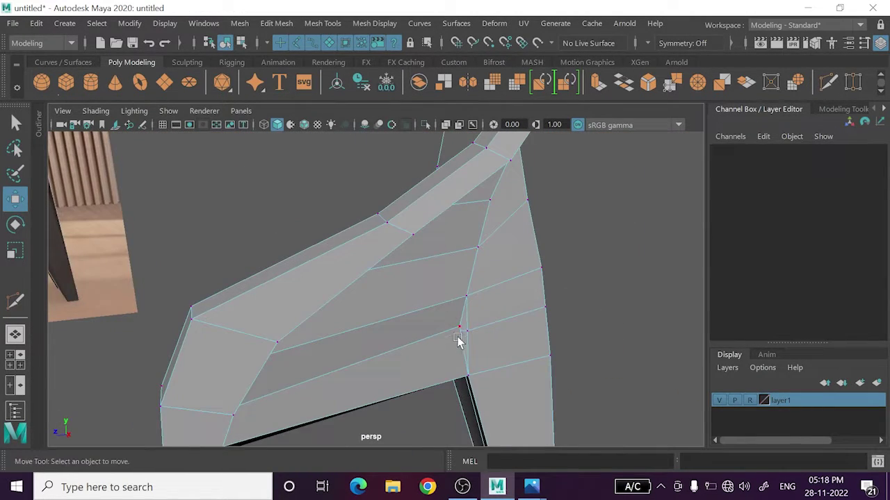
- Slide the new back-leg seam vertex along X into position
{"action": "mouse_move", "coordinate": [507, 377]}
{"action": "left_mouse_down", "text": "alt"}
{"action": "mouse_move", "coordinate": [532, 362]}
{"action": "mouse_move", "coordinate": [516, 349]}
{"action": "left_mouse_up", "text": "alt"}
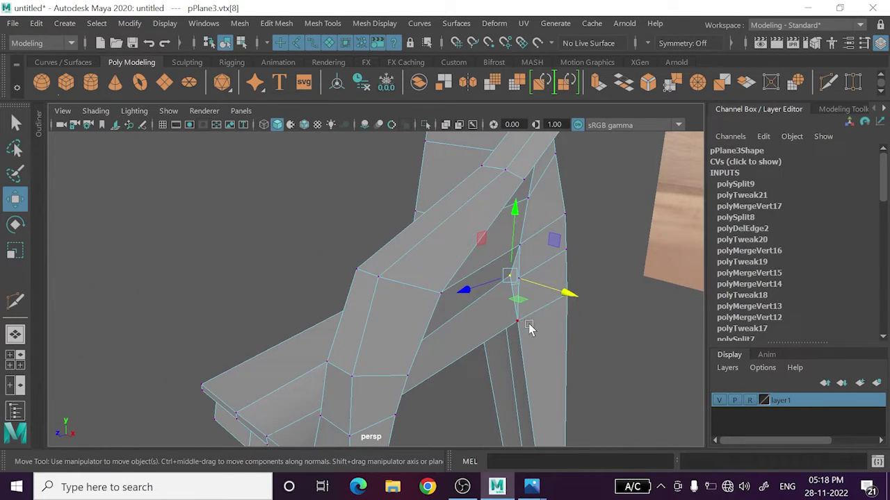
{"action": "scroll", "coordinate": [556, 308], "scroll_direction": "up", "scroll_amount": 3}
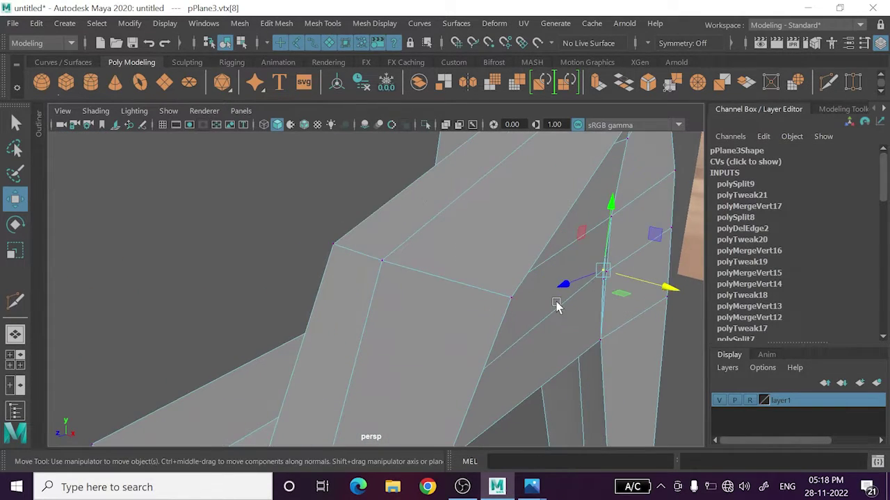
{"action": "scroll", "coordinate": [542, 312], "scroll_direction": "up", "scroll_amount": 2}
{"action": "scroll", "coordinate": [493, 308], "scroll_direction": "up", "scroll_amount": 2}
{"action": "scroll", "coordinate": [520, 312], "scroll_direction": "up", "scroll_amount": 2}
{"action": "left_click_drag", "start_coordinate": [519, 312], "coordinate": [572, 308], "text": "alt"}
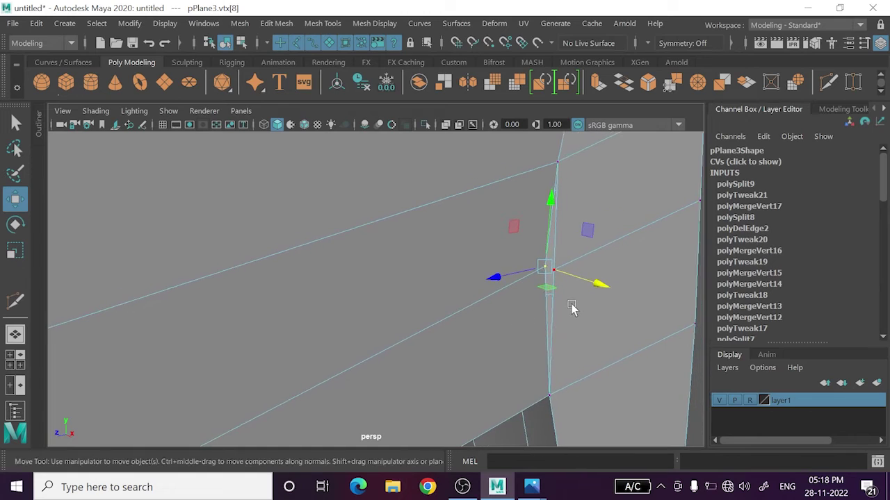
{"action": "middle_click_drag", "start_coordinate": [563, 292], "coordinate": [580, 277]}
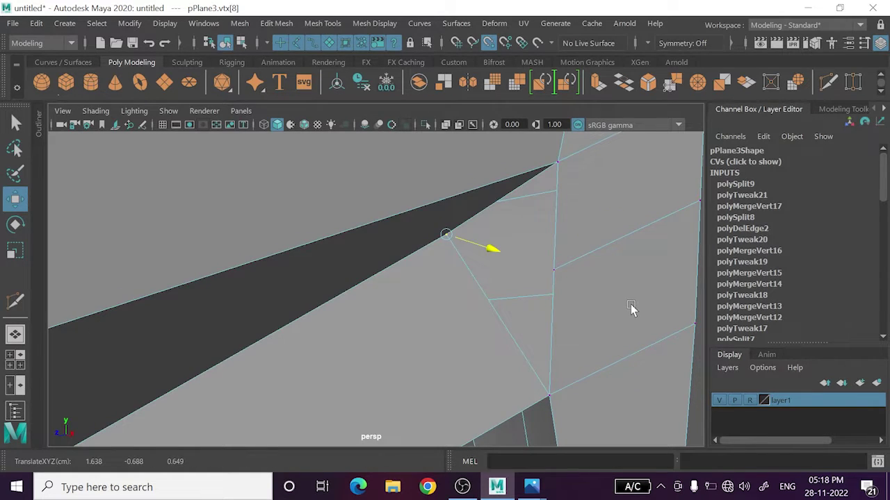
{"action": "middle_click_drag", "start_coordinate": [631, 303], "coordinate": [676, 315]}
{"action": "mouse_move", "coordinate": [548, 286]}
{"action": "left_mouse_down", "text": "alt"}
{"action": "mouse_move", "coordinate": [595, 300]}
{"action": "mouse_move", "coordinate": [580, 272]}
{"action": "mouse_move", "coordinate": [529, 305]}
{"action": "left_mouse_up", "text": "alt"}
{"action": "middle_click_drag", "start_coordinate": [530, 304], "coordinate": [526, 308]}
{"action": "mouse_move", "coordinate": [526, 309]}
{"action": "left_mouse_down", "text": "alt"}
{"action": "mouse_move", "coordinate": [542, 320]}
{"action": "mouse_move", "coordinate": [554, 310]}
{"action": "mouse_move", "coordinate": [536, 304]}
{"action": "mouse_move", "coordinate": [583, 312]}
{"action": "mouse_move", "coordinate": [581, 324]}
{"action": "mouse_move", "coordinate": [516, 294]}
{"action": "mouse_move", "coordinate": [551, 309]}
{"action": "mouse_move", "coordinate": [556, 338]}
{"action": "mouse_move", "coordinate": [482, 308]}
{"action": "mouse_move", "coordinate": [479, 285]}
{"action": "mouse_move", "coordinate": [377, 258]}
{"action": "mouse_move", "coordinate": [384, 292]}
{"action": "mouse_move", "coordinate": [358, 295]}
{"action": "left_mouse_up", "text": "alt"}
- Merge the vertex with its neighbour in wireframe view
{"action": "key", "text": "4"}
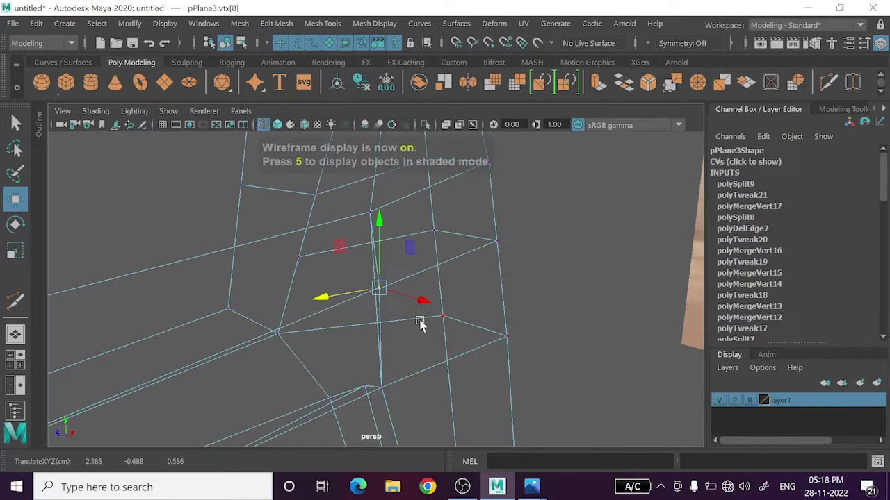
{"action": "left_click_drag", "start_coordinate": [419, 324], "coordinate": [437, 327], "text": "alt"}
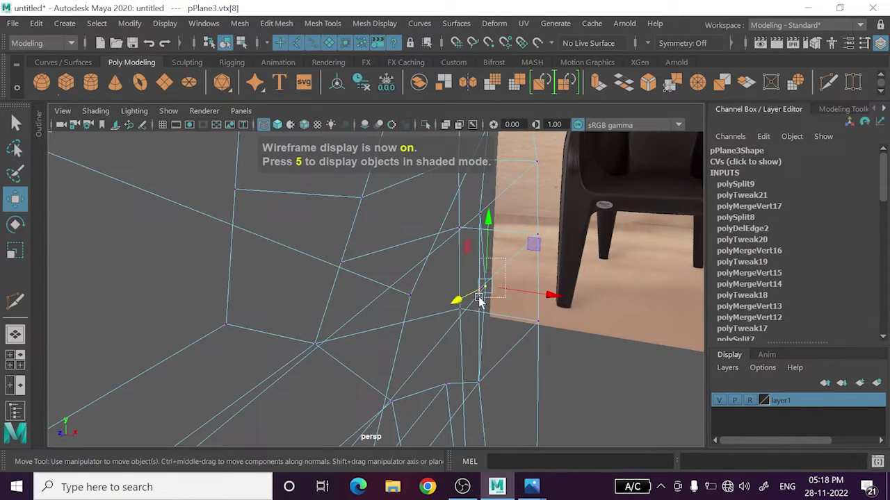
{"action": "mouse_move", "coordinate": [472, 301]}
{"action": "left_mouse_down", "text": "alt"}
{"action": "mouse_move", "coordinate": [512, 328]}
{"action": "mouse_move", "coordinate": [536, 320]}
{"action": "left_mouse_up", "text": "alt"}
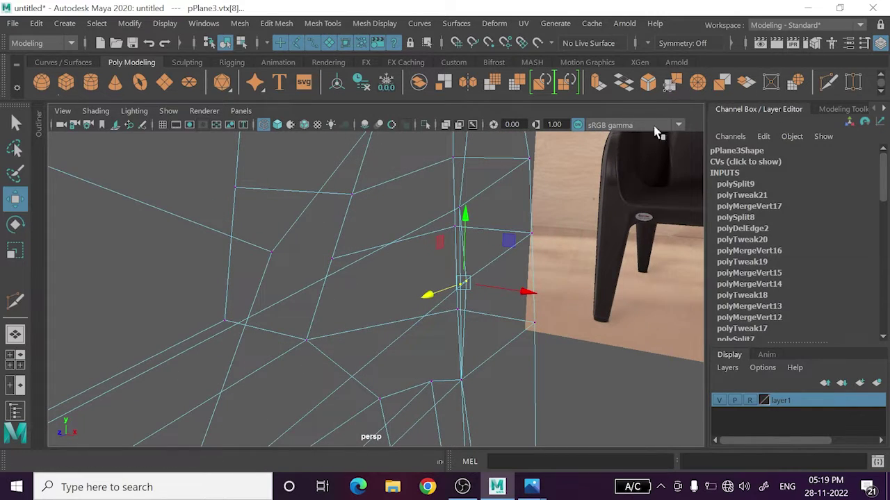
{"action": "key", "text": "g"}
{"action": "left_click_drag", "start_coordinate": [584, 341], "coordinate": [576, 322], "text": "alt"}
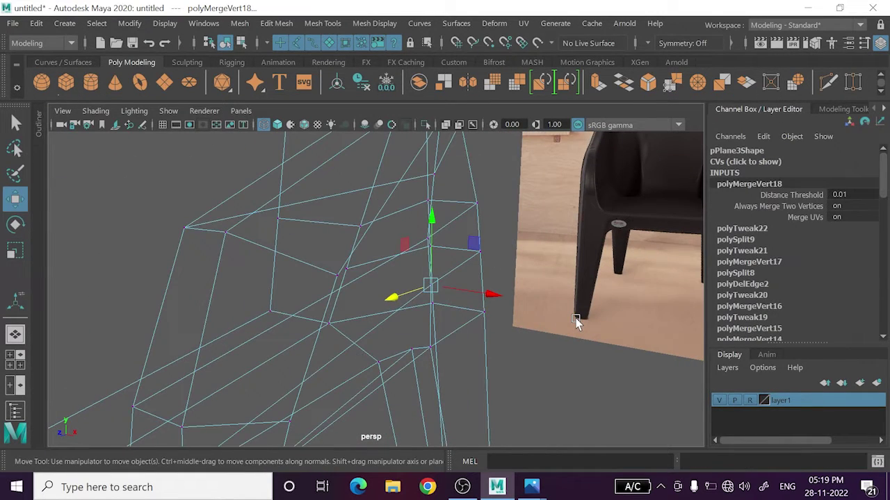
- Return to shaded display, preview the chair smoothed and deselect
{"action": "key", "text": "5"}
{"action": "key", "text": "3"}
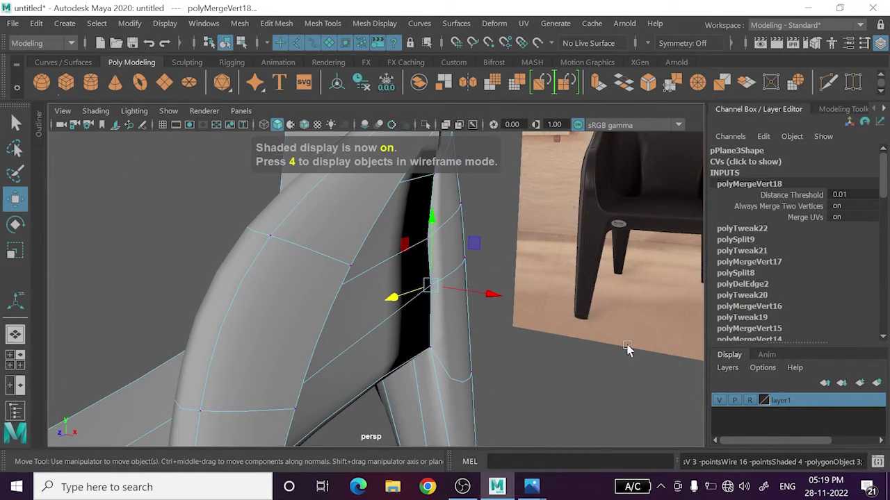
{"action": "left_click", "coordinate": [564, 341]}
{"action": "mouse_move", "coordinate": [564, 341]}
{"action": "left_mouse_down", "text": "alt"}
{"action": "mouse_move", "coordinate": [377, 354]}
{"action": "mouse_move", "coordinate": [545, 364]}
{"action": "mouse_move", "coordinate": [380, 196]}
{"action": "left_mouse_up", "text": "alt"}
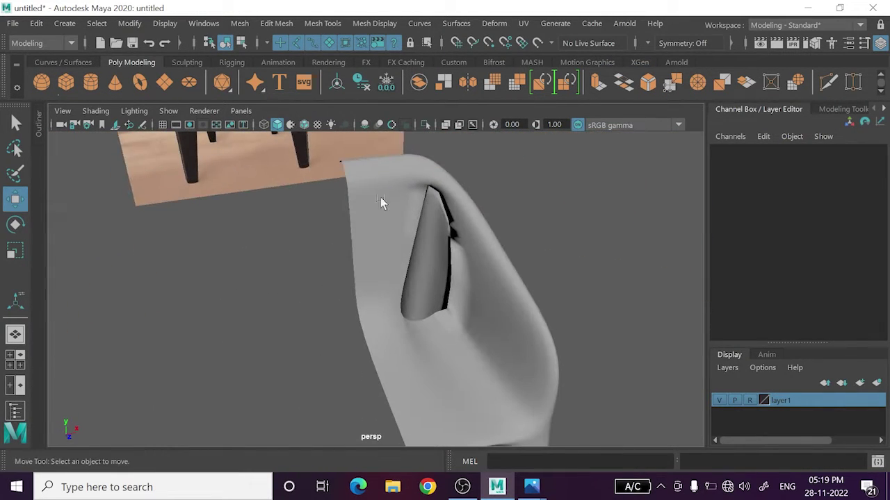
{"action": "left_click", "coordinate": [128, 112]}
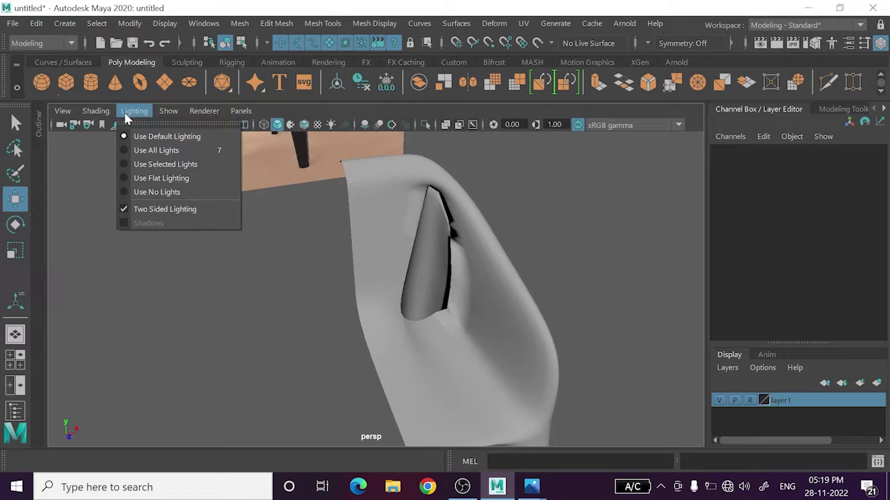
{"action": "left_click", "coordinate": [126, 209]}
{"action": "mouse_move", "coordinate": [157, 251]}
{"action": "left_mouse_down", "text": "alt"}
{"action": "mouse_move", "coordinate": [256, 288]}
{"action": "mouse_move", "coordinate": [157, 276]}
{"action": "mouse_move", "coordinate": [113, 239]}
{"action": "mouse_move", "coordinate": [129, 201]}
{"action": "mouse_move", "coordinate": [107, 278]}
{"action": "mouse_move", "coordinate": [135, 227]}
{"action": "mouse_move", "coordinate": [260, 294]}
{"action": "left_mouse_up", "text": "alt"}
{"action": "left_click", "coordinate": [385, 295]}
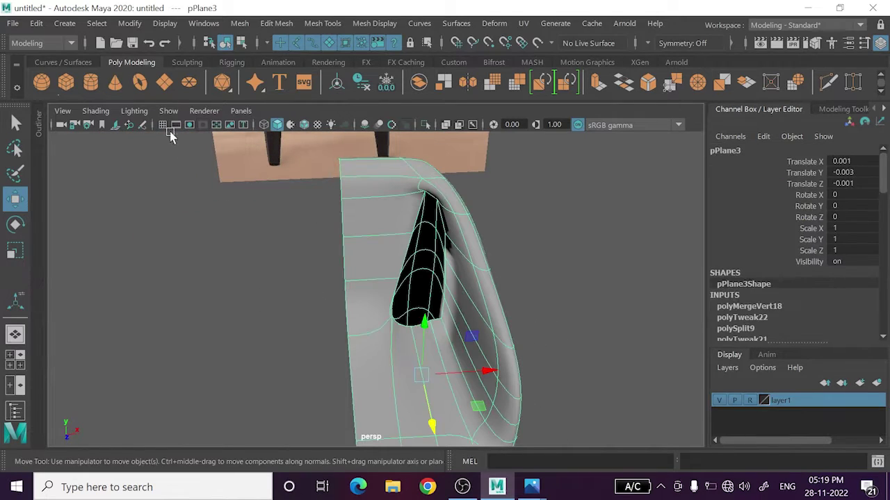
{"action": "left_click", "coordinate": [134, 111]}
{"action": "left_click", "coordinate": [147, 169]}
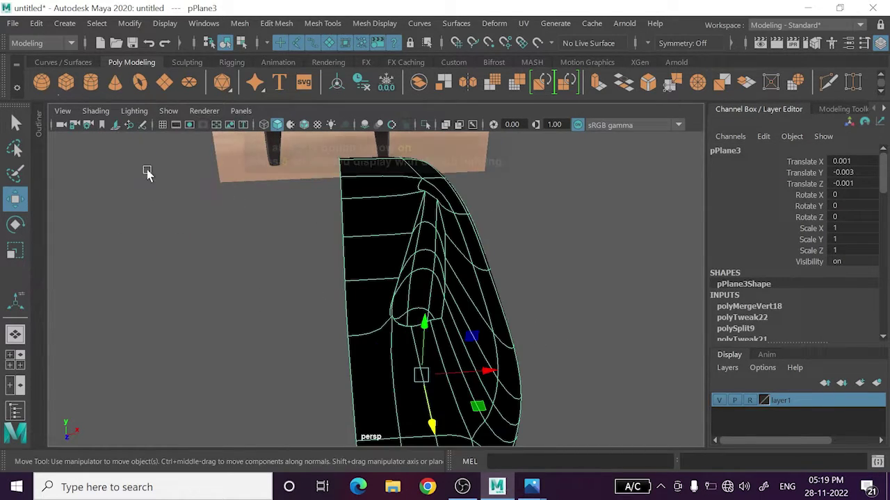
{"action": "left_click", "coordinate": [134, 111]}
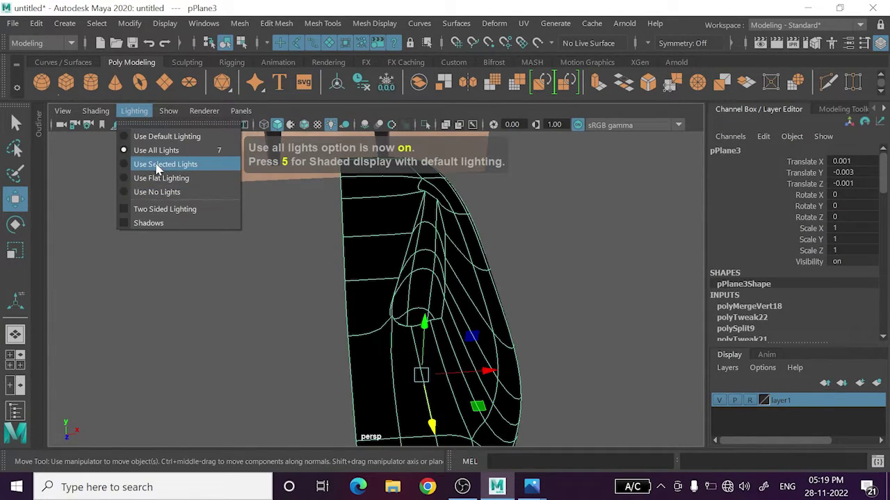
{"action": "left_click", "coordinate": [146, 224]}
{"action": "left_click", "coordinate": [169, 302]}
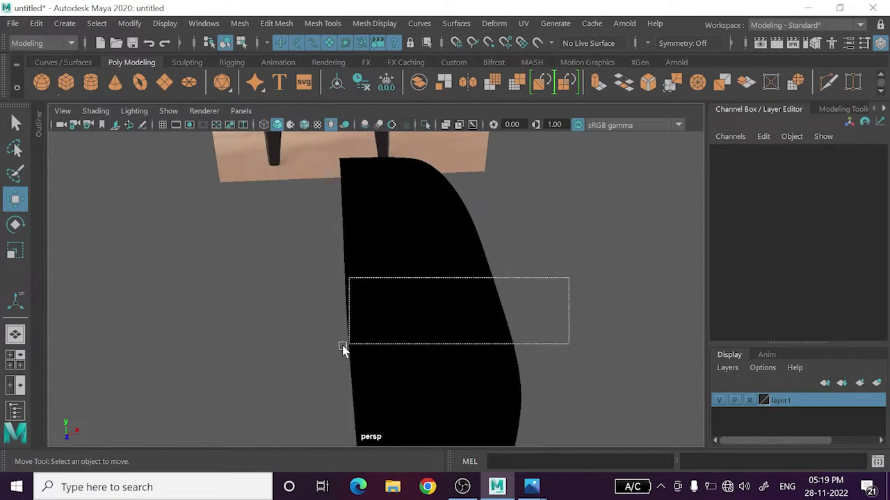
{"action": "left_click_drag", "start_coordinate": [343, 348], "coordinate": [369, 332]}
{"action": "left_click", "coordinate": [133, 113]}
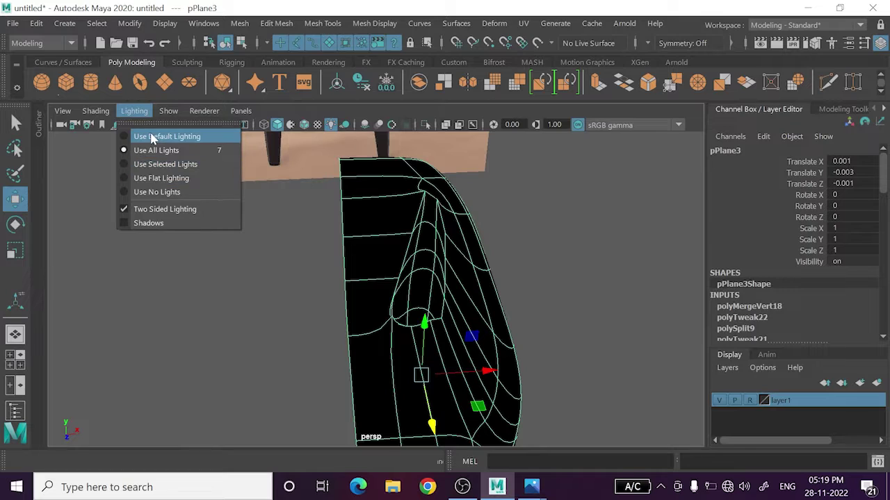
{"action": "left_click", "coordinate": [151, 137]}
{"action": "mouse_move", "coordinate": [167, 209]}
{"action": "left_mouse_down", "text": "alt"}
{"action": "mouse_move", "coordinate": [208, 250]}
{"action": "mouse_move", "coordinate": [155, 260]}
{"action": "left_mouse_up", "text": "alt"}
{"action": "left_click", "coordinate": [155, 260]}
- Reselect the armchair mesh and switch to vertex editing at the inner seat-leg seam
{"action": "mouse_move", "coordinate": [294, 273]}
{"action": "left_mouse_down", "text": "alt"}
{"action": "mouse_move", "coordinate": [311, 268]}
{"action": "mouse_move", "coordinate": [248, 258]}
{"action": "mouse_move", "coordinate": [449, 301]}
{"action": "mouse_move", "coordinate": [411, 346]}
{"action": "mouse_move", "coordinate": [333, 343]}
{"action": "mouse_move", "coordinate": [347, 349]}
{"action": "mouse_move", "coordinate": [364, 338]}
{"action": "left_mouse_up", "text": "alt"}
{"action": "left_click", "coordinate": [280, 271]}
{"action": "left_click", "coordinate": [411, 345]}
{"action": "left_click", "coordinate": [334, 343]}
{"action": "right_click_drag", "start_coordinate": [334, 142], "coordinate": [307, 149]}
{"action": "mouse_move", "coordinate": [308, 149]}
{"action": "left_mouse_down", "text": "alt"}
{"action": "mouse_move", "coordinate": [331, 283]}
{"action": "mouse_move", "coordinate": [308, 285]}
{"action": "left_mouse_up", "text": "alt"}
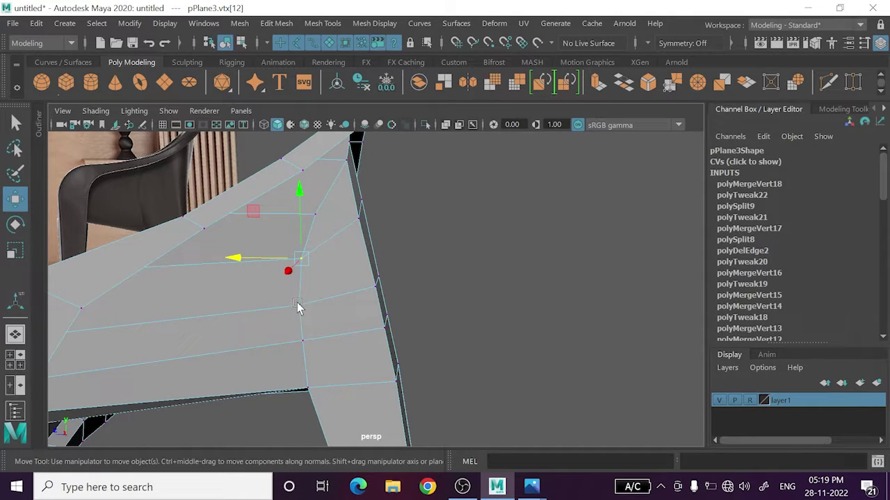
{"action": "mouse_move", "coordinate": [283, 310]}
{"action": "left_mouse_down", "text": "alt"}
{"action": "mouse_move", "coordinate": [391, 323]}
{"action": "mouse_move", "coordinate": [411, 263]}
{"action": "mouse_move", "coordinate": [410, 279]}
{"action": "mouse_move", "coordinate": [378, 272]}
{"action": "mouse_move", "coordinate": [373, 312]}
{"action": "mouse_move", "coordinate": [345, 350]}
{"action": "mouse_move", "coordinate": [297, 360]}
{"action": "mouse_move", "coordinate": [361, 377]}
{"action": "mouse_move", "coordinate": [472, 349]}
{"action": "mouse_move", "coordinate": [470, 322]}
{"action": "mouse_move", "coordinate": [401, 335]}
{"action": "mouse_move", "coordinate": [387, 371]}
{"action": "mouse_move", "coordinate": [380, 306]}
{"action": "mouse_move", "coordinate": [392, 341]}
{"action": "mouse_move", "coordinate": [390, 322]}
{"action": "mouse_move", "coordinate": [412, 281]}
{"action": "left_mouse_up", "text": "alt"}
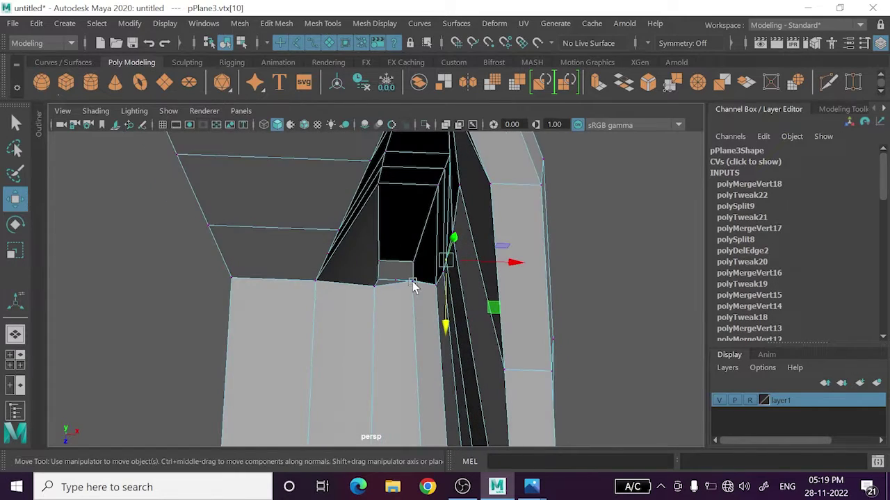
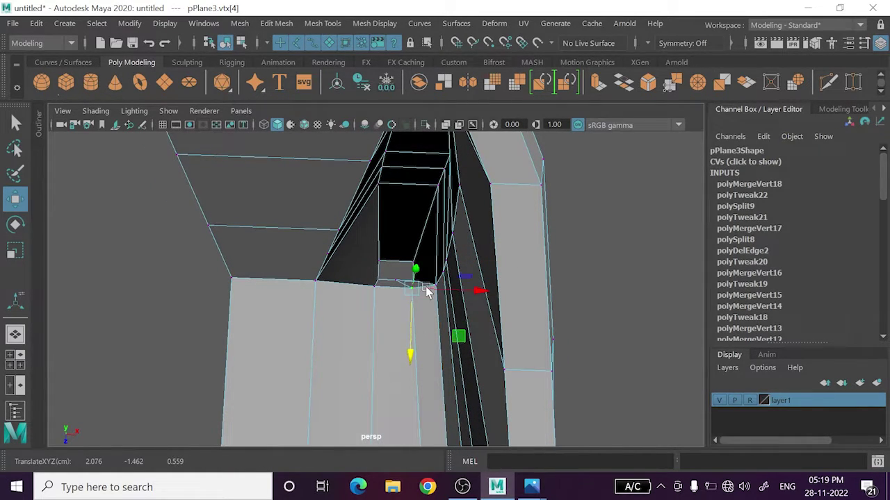
- Reposition the vertices at the arm's inner corner and check them against the chair reference
{"action": "left_click", "coordinate": [379, 283]}
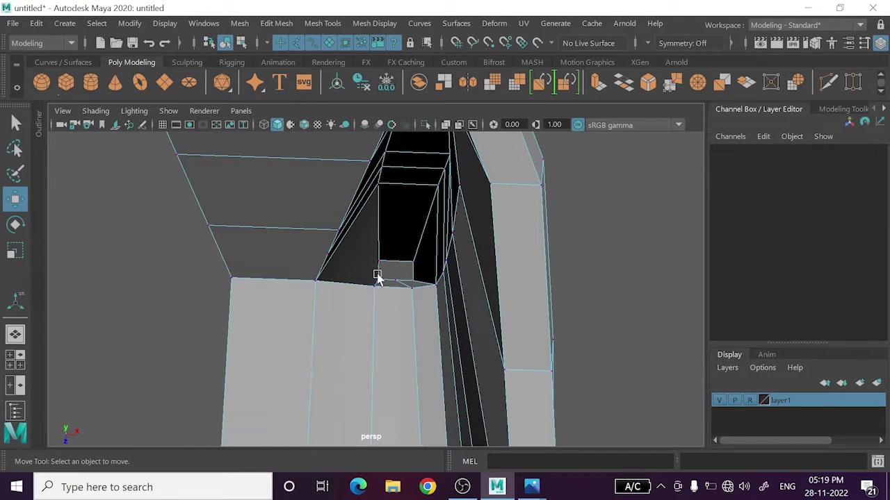
{"action": "left_click", "coordinate": [377, 276]}
{"action": "mouse_move", "coordinate": [377, 276]}
{"action": "left_mouse_down", "text": "alt"}
{"action": "mouse_move", "coordinate": [389, 301]}
{"action": "mouse_move", "coordinate": [388, 292]}
{"action": "left_mouse_up", "text": "alt"}
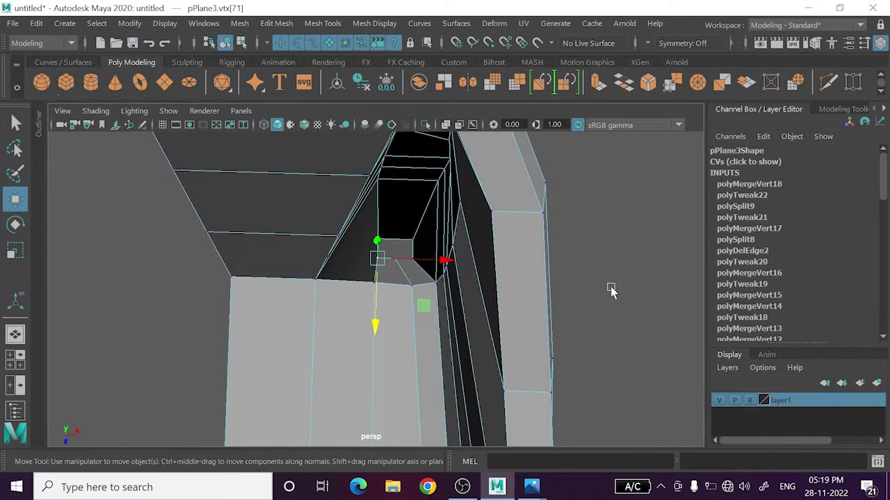
{"action": "left_click", "coordinate": [611, 291]}
{"action": "mouse_move", "coordinate": [611, 291]}
{"action": "left_mouse_down", "text": "alt"}
{"action": "mouse_move", "coordinate": [545, 284]}
{"action": "mouse_move", "coordinate": [532, 270]}
{"action": "mouse_move", "coordinate": [413, 280]}
{"action": "mouse_move", "coordinate": [407, 324]}
{"action": "mouse_move", "coordinate": [409, 266]}
{"action": "mouse_move", "coordinate": [387, 279]}
{"action": "left_mouse_up", "text": "alt"}
{"action": "left_click", "coordinate": [381, 272]}
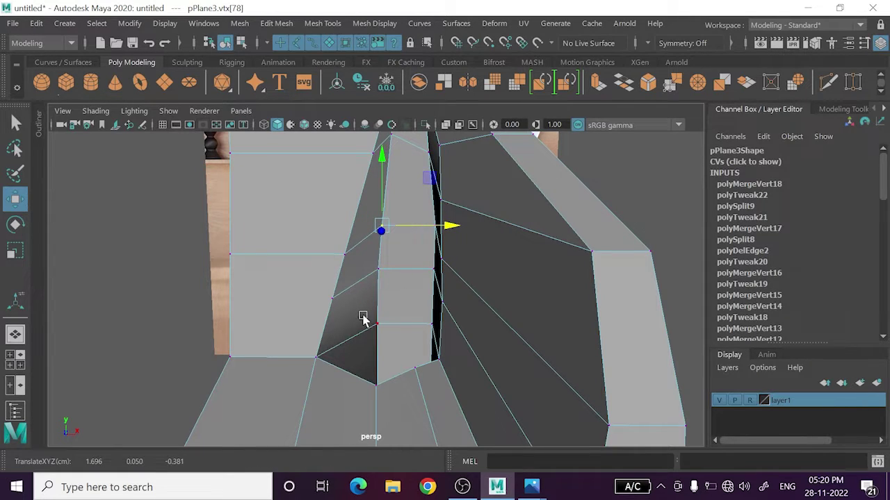
{"action": "mouse_move", "coordinate": [364, 318]}
{"action": "left_mouse_down", "text": "alt"}
{"action": "mouse_move", "coordinate": [412, 264]}
{"action": "mouse_move", "coordinate": [405, 314]}
{"action": "mouse_move", "coordinate": [380, 227]}
{"action": "left_mouse_up", "text": "alt"}
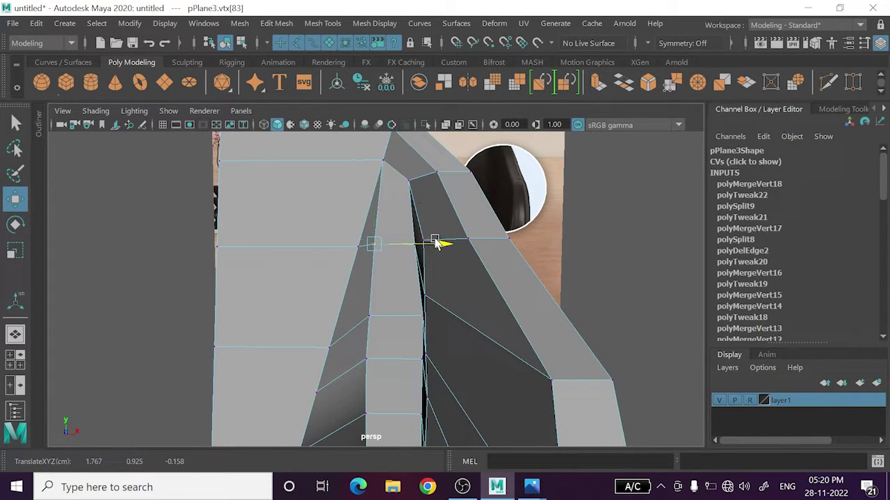
{"action": "mouse_move", "coordinate": [431, 271]}
{"action": "left_mouse_down", "text": "alt"}
{"action": "mouse_move", "coordinate": [417, 248]}
{"action": "mouse_move", "coordinate": [413, 272]}
{"action": "mouse_move", "coordinate": [423, 292]}
{"action": "mouse_move", "coordinate": [423, 275]}
{"action": "mouse_move", "coordinate": [379, 298]}
{"action": "left_mouse_up", "text": "alt"}
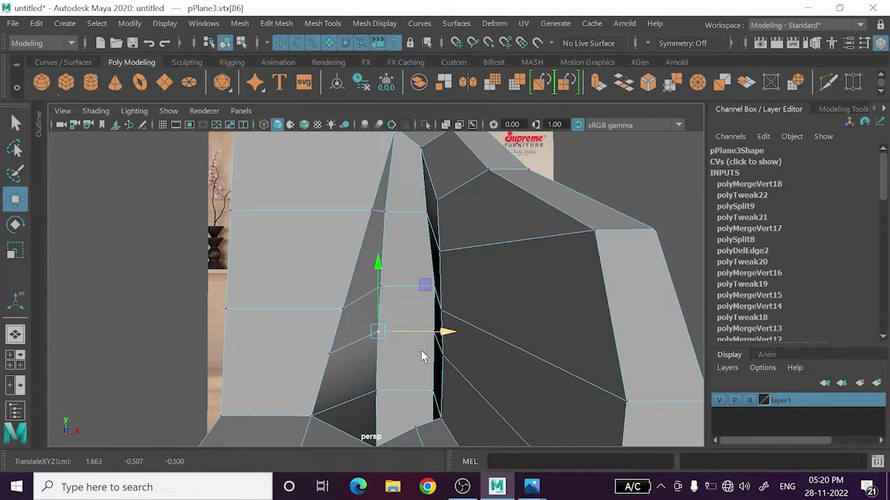
{"action": "mouse_move", "coordinate": [422, 353]}
{"action": "left_mouse_down", "text": "alt"}
{"action": "mouse_move", "coordinate": [421, 382]}
{"action": "mouse_move", "coordinate": [387, 407]}
{"action": "mouse_move", "coordinate": [403, 421]}
{"action": "mouse_move", "coordinate": [243, 364]}
{"action": "mouse_move", "coordinate": [286, 355]}
{"action": "mouse_move", "coordinate": [304, 363]}
{"action": "mouse_move", "coordinate": [443, 319]}
{"action": "mouse_move", "coordinate": [423, 373]}
{"action": "mouse_move", "coordinate": [398, 296]}
{"action": "mouse_move", "coordinate": [455, 300]}
{"action": "mouse_move", "coordinate": [429, 317]}
{"action": "mouse_move", "coordinate": [419, 311]}
{"action": "left_mouse_up", "text": "alt"}
{"action": "left_click", "coordinate": [454, 300]}
- Select the vertex at the arm's top corner and two vertices on the arm panel
{"action": "mouse_move", "coordinate": [276, 229]}
{"action": "left_mouse_down", "text": "alt"}
{"action": "mouse_move", "coordinate": [301, 266]}
{"action": "mouse_move", "coordinate": [338, 271]}
{"action": "mouse_move", "coordinate": [300, 210]}
{"action": "left_mouse_up", "text": "alt"}
{"action": "scroll", "coordinate": [301, 266], "scroll_direction": "up", "scroll_amount": 3}
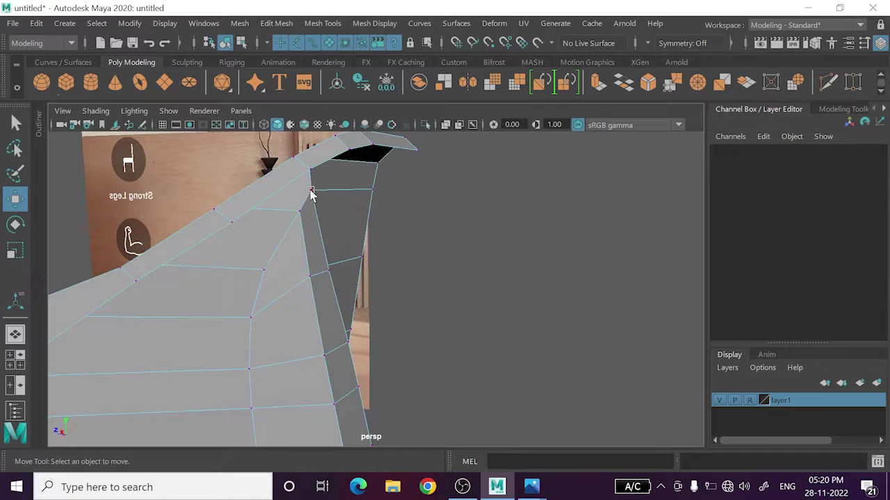
{"action": "left_click", "coordinate": [311, 193]}
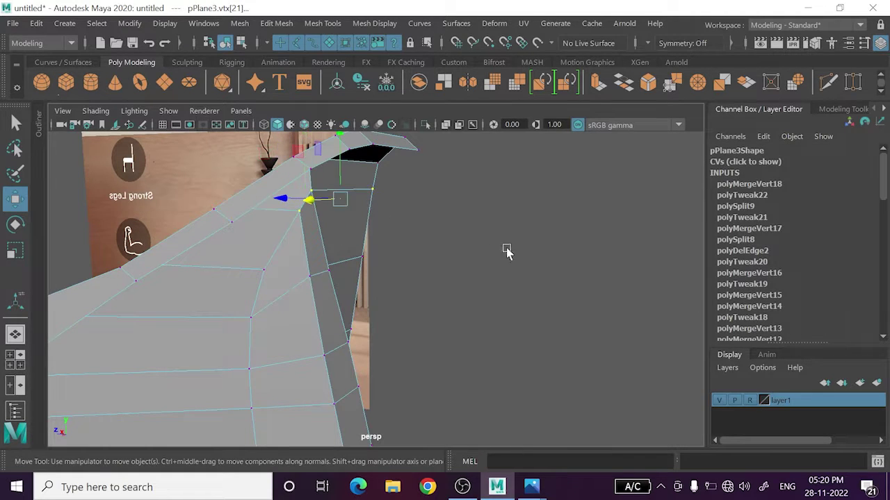
{"action": "mouse_move", "coordinate": [506, 252]}
{"action": "left_mouse_down", "text": "alt"}
{"action": "mouse_move", "coordinate": [378, 249]}
{"action": "mouse_move", "coordinate": [452, 258]}
{"action": "mouse_move", "coordinate": [374, 240]}
{"action": "mouse_move", "coordinate": [503, 240]}
{"action": "left_mouse_up", "text": "alt"}
{"action": "left_click_drag", "start_coordinate": [297, 207], "coordinate": [301, 203], "text": "alt"}
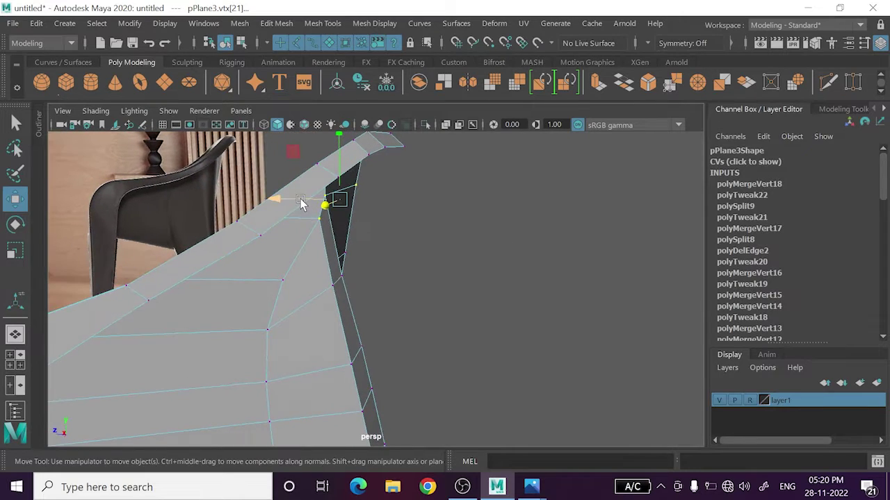
{"action": "left_click", "coordinate": [504, 282]}
{"action": "left_click_drag", "start_coordinate": [505, 283], "coordinate": [368, 278], "text": "alt"}
{"action": "left_click", "coordinate": [335, 224]}
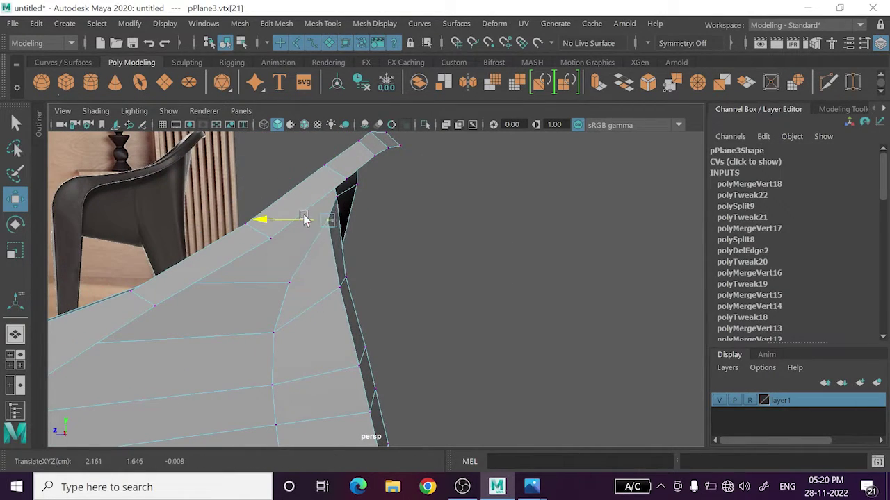
{"action": "mouse_move", "coordinate": [486, 299]}
{"action": "left_mouse_down", "text": "alt"}
{"action": "mouse_move", "coordinate": [507, 308]}
{"action": "mouse_move", "coordinate": [526, 301]}
{"action": "mouse_move", "coordinate": [444, 276]}
{"action": "mouse_move", "coordinate": [355, 296]}
{"action": "left_mouse_up", "text": "alt"}
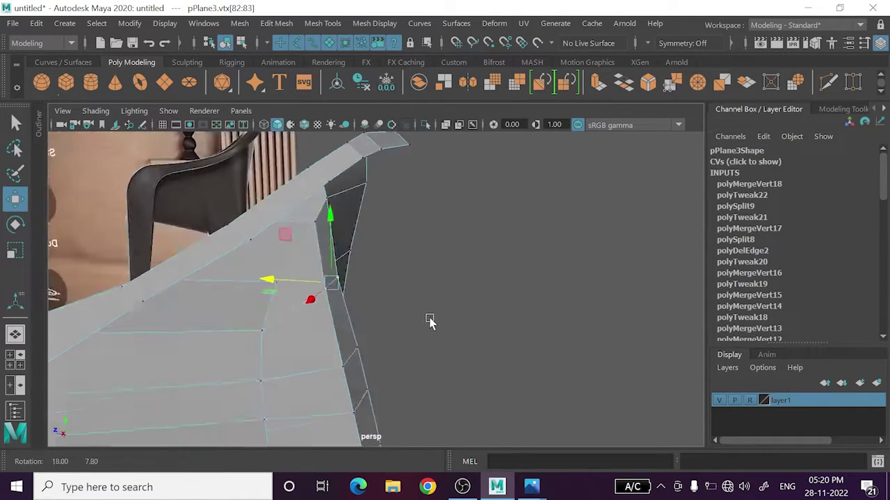
{"action": "left_click_drag", "start_coordinate": [427, 319], "coordinate": [325, 285], "text": "alt"}
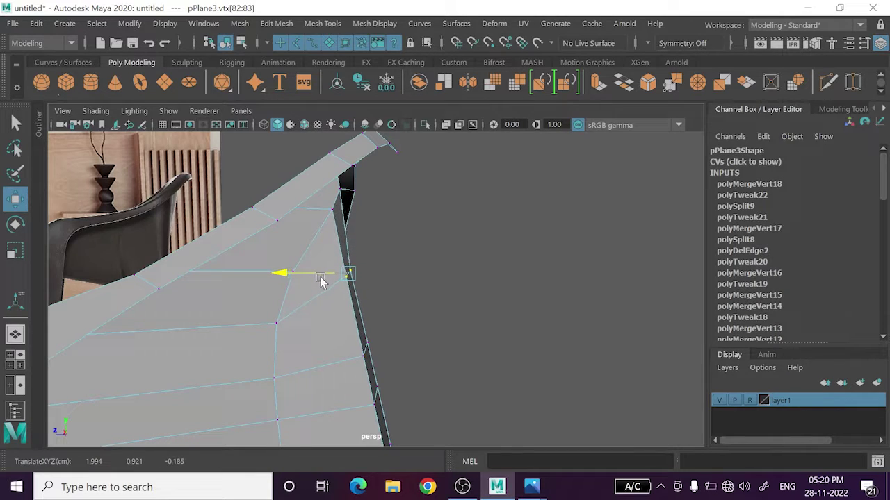
- Slide a vertex on the seat's side edge sideways along X
{"action": "left_click", "coordinate": [526, 303]}
{"action": "mouse_move", "coordinate": [526, 304]}
{"action": "left_mouse_down", "text": "alt"}
{"action": "mouse_move", "coordinate": [463, 313]}
{"action": "mouse_move", "coordinate": [411, 341]}
{"action": "mouse_move", "coordinate": [362, 338]}
{"action": "mouse_move", "coordinate": [327, 312]}
{"action": "mouse_move", "coordinate": [241, 317]}
{"action": "mouse_move", "coordinate": [209, 288]}
{"action": "left_mouse_up", "text": "alt"}
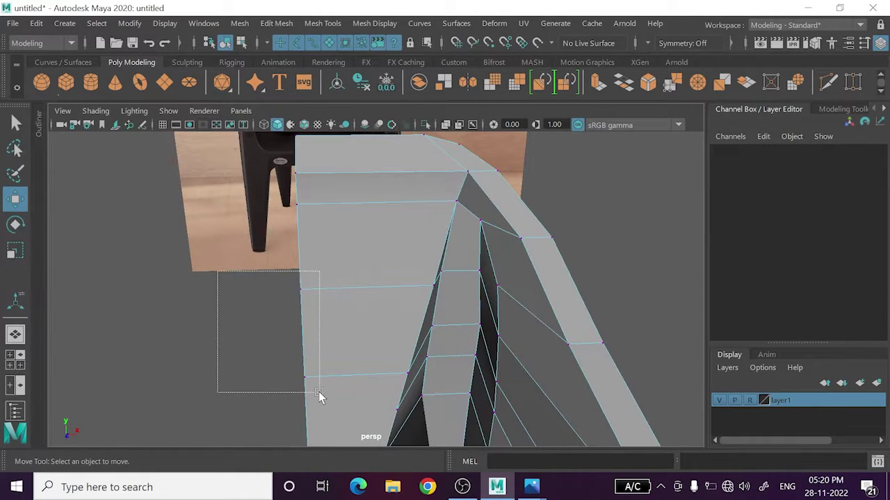
{"action": "left_click_drag", "start_coordinate": [319, 391], "coordinate": [318, 392]}
{"action": "mouse_move", "coordinate": [318, 391]}
{"action": "left_mouse_down", "text": "alt"}
{"action": "mouse_move", "coordinate": [353, 341]}
{"action": "mouse_move", "coordinate": [404, 357]}
{"action": "mouse_move", "coordinate": [375, 359]}
{"action": "left_mouse_up", "text": "alt"}
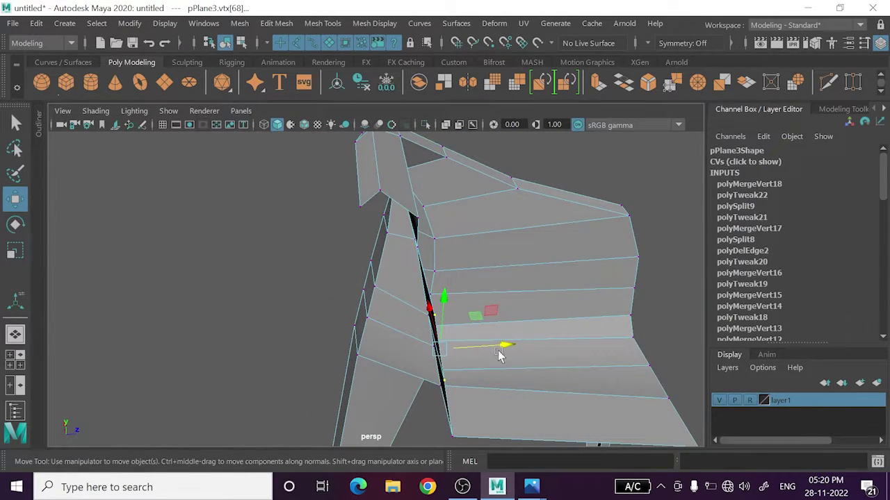
{"action": "left_click_drag", "start_coordinate": [487, 350], "coordinate": [486, 367]}
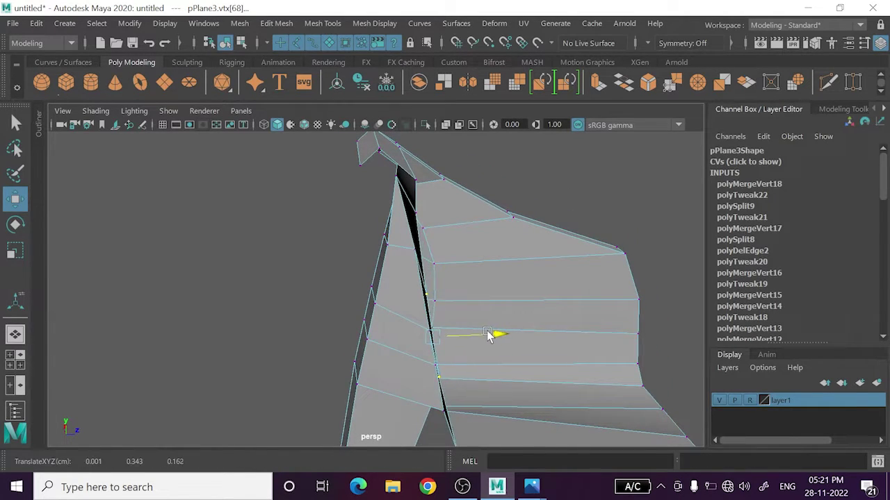
{"action": "mouse_move", "coordinate": [479, 355]}
{"action": "left_mouse_down", "text": "alt"}
{"action": "mouse_move", "coordinate": [560, 304]}
{"action": "mouse_move", "coordinate": [566, 244]}
{"action": "mouse_move", "coordinate": [544, 263]}
{"action": "mouse_move", "coordinate": [456, 284]}
{"action": "mouse_move", "coordinate": [490, 298]}
{"action": "mouse_move", "coordinate": [473, 326]}
{"action": "mouse_move", "coordinate": [538, 377]}
{"action": "mouse_move", "coordinate": [453, 322]}
{"action": "mouse_move", "coordinate": [387, 322]}
{"action": "mouse_move", "coordinate": [447, 324]}
{"action": "mouse_move", "coordinate": [335, 306]}
{"action": "left_mouse_up", "text": "alt"}
{"action": "scroll", "coordinate": [326, 298], "scroll_direction": "up", "scroll_amount": 2}
{"action": "scroll", "coordinate": [270, 264], "scroll_direction": "up", "scroll_amount": 1}
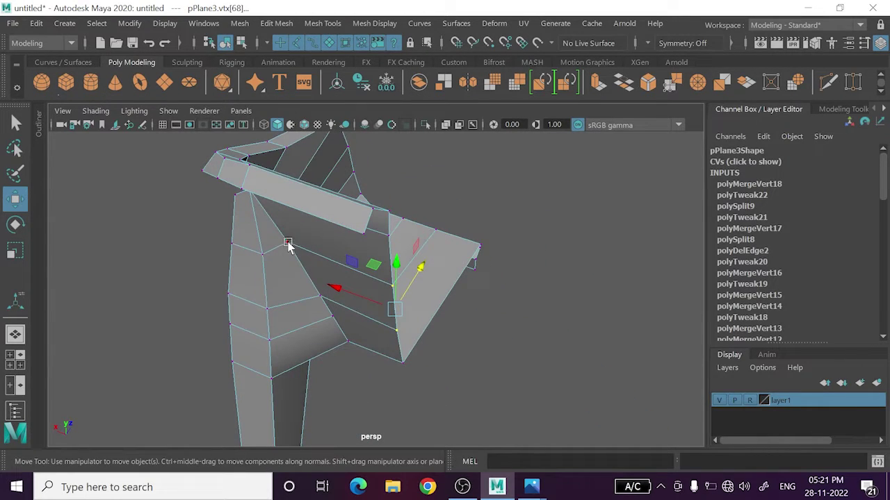
{"action": "mouse_move", "coordinate": [291, 298]}
{"action": "left_mouse_down", "text": "alt"}
{"action": "mouse_move", "coordinate": [526, 309]}
{"action": "mouse_move", "coordinate": [514, 297]}
{"action": "mouse_move", "coordinate": [451, 342]}
{"action": "left_mouse_up", "text": "alt"}
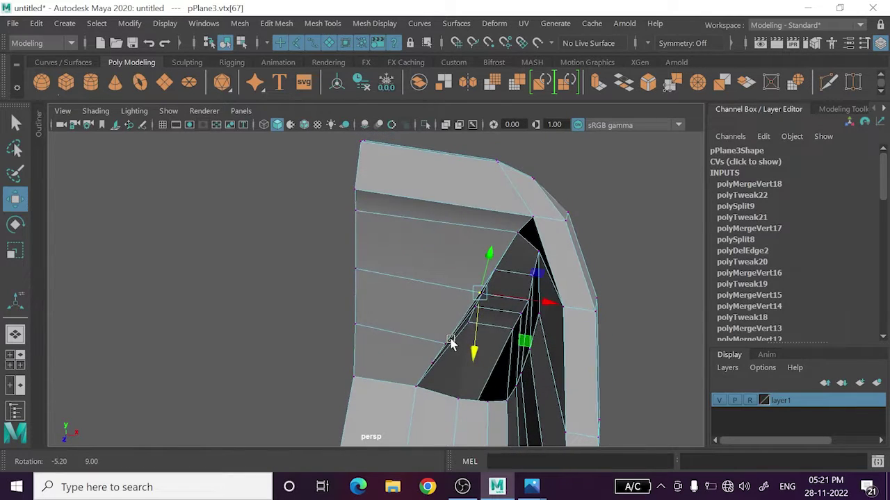
- Undo the last two vertex moves and zoom in on the lower mesh
{"action": "key", "text": "ctrl+z"}
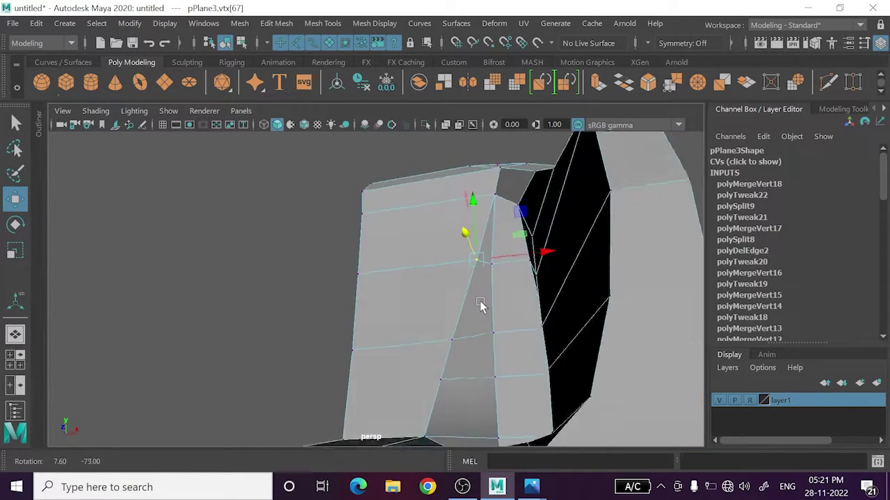
{"action": "key", "text": "ctrl+z"}
{"action": "key", "text": "ctrl+z"}
{"action": "key", "text": "ctrl+z"}
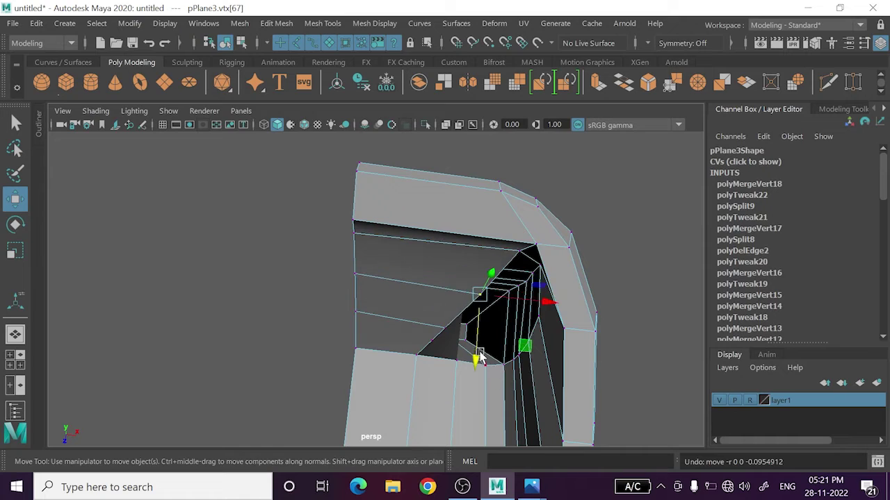
{"action": "scroll", "coordinate": [431, 359], "scroll_direction": "up", "scroll_amount": 2}
{"action": "scroll", "coordinate": [447, 401], "scroll_direction": "up", "scroll_amount": 2}
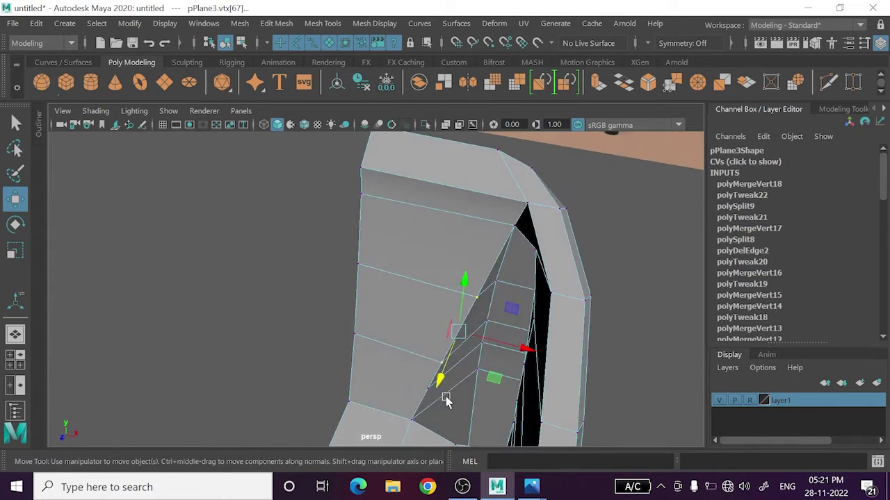
{"action": "scroll", "coordinate": [452, 365], "scroll_direction": "up", "scroll_amount": 2}
{"action": "scroll", "coordinate": [476, 397], "scroll_direction": "up", "scroll_amount": 2}
{"action": "middle_click_drag", "start_coordinate": [476, 396], "coordinate": [450, 356], "text": "alt"}
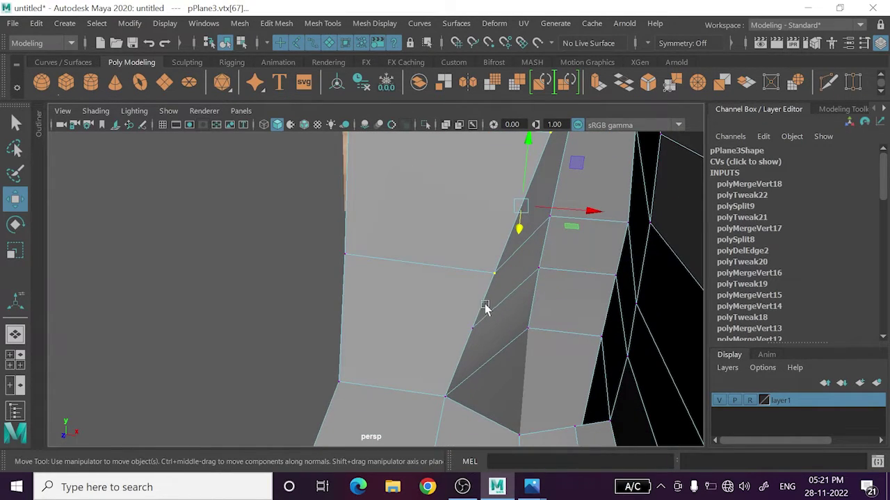
- Cut an edge across the arm's inner face and merge the overlapping vertices (polyMergeVert19)
{"action": "middle_click_drag", "start_coordinate": [485, 308], "coordinate": [477, 299], "text": "alt"}
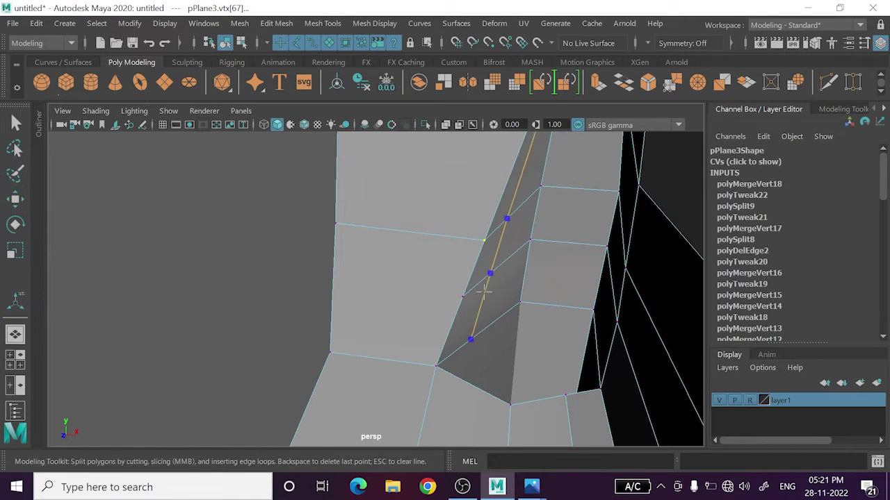
{"action": "key", "text": "w"}
{"action": "left_click_drag", "start_coordinate": [476, 336], "coordinate": [445, 303], "text": "alt"}
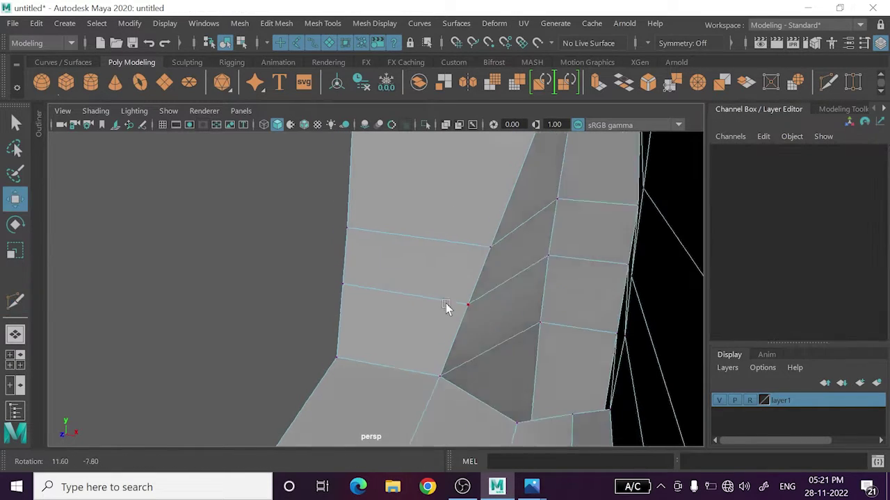
{"action": "left_click", "coordinate": [671, 89]}
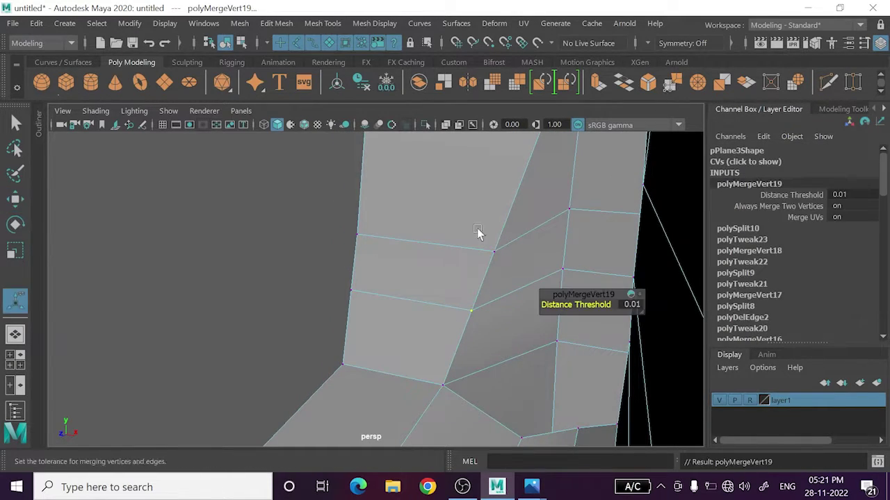
{"action": "left_click", "coordinate": [373, 326]}
{"action": "mouse_move", "coordinate": [457, 278]}
{"action": "left_mouse_down"}
{"action": "mouse_move", "coordinate": [508, 264]}
{"action": "mouse_move", "coordinate": [509, 222]}
{"action": "mouse_move", "coordinate": [537, 265]}
{"action": "left_mouse_up"}
{"action": "mouse_move", "coordinate": [537, 265]}
{"action": "left_mouse_down", "text": "alt"}
{"action": "mouse_move", "coordinate": [479, 347]}
{"action": "mouse_move", "coordinate": [475, 324]}
{"action": "mouse_move", "coordinate": [427, 285]}
{"action": "mouse_move", "coordinate": [445, 280]}
{"action": "mouse_move", "coordinate": [502, 328]}
{"action": "mouse_move", "coordinate": [455, 288]}
{"action": "mouse_move", "coordinate": [463, 288]}
{"action": "left_mouse_up", "text": "alt"}
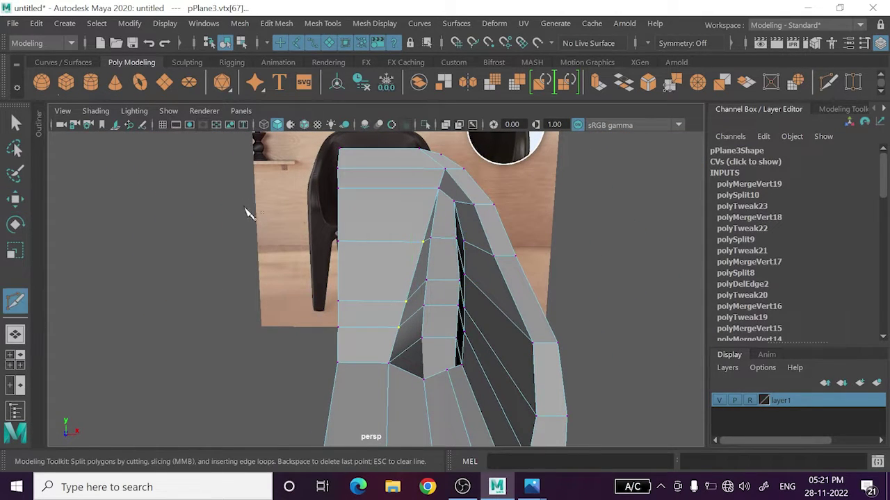
- Raise the vertex at the base of the arm gap to close the opening
{"action": "mouse_move", "coordinate": [247, 213]}
{"action": "left_mouse_down", "text": "alt"}
{"action": "mouse_move", "coordinate": [312, 255]}
{"action": "mouse_move", "coordinate": [377, 201]}
{"action": "left_mouse_up", "text": "alt"}
{"action": "mouse_move", "coordinate": [378, 201]}
{"action": "middle_mouse_down", "text": "alt"}
{"action": "mouse_move", "coordinate": [387, 223]}
{"action": "mouse_move", "coordinate": [361, 158]}
{"action": "middle_mouse_up", "text": "alt"}
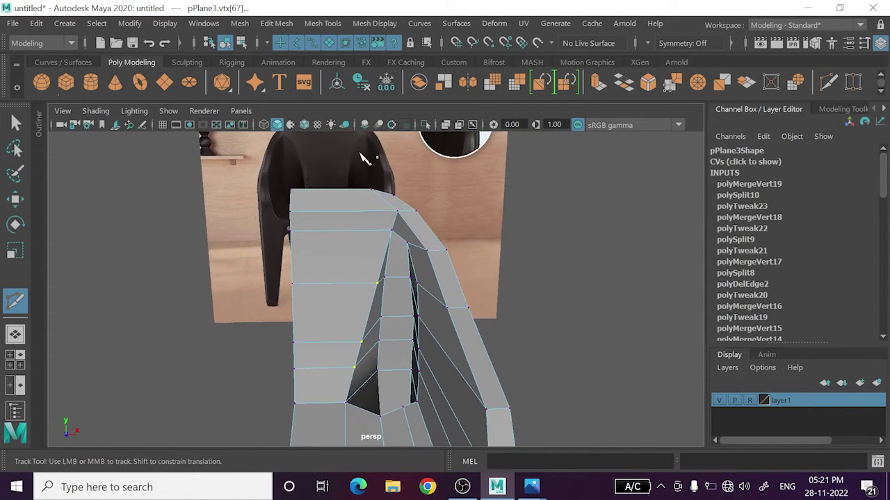
{"action": "right_click_drag", "start_coordinate": [413, 316], "coordinate": [391, 278], "text": "alt"}
{"action": "mouse_move", "coordinate": [392, 278]}
{"action": "left_mouse_down", "text": "alt"}
{"action": "mouse_move", "coordinate": [425, 292]}
{"action": "mouse_move", "coordinate": [359, 271]}
{"action": "left_mouse_up", "text": "alt"}
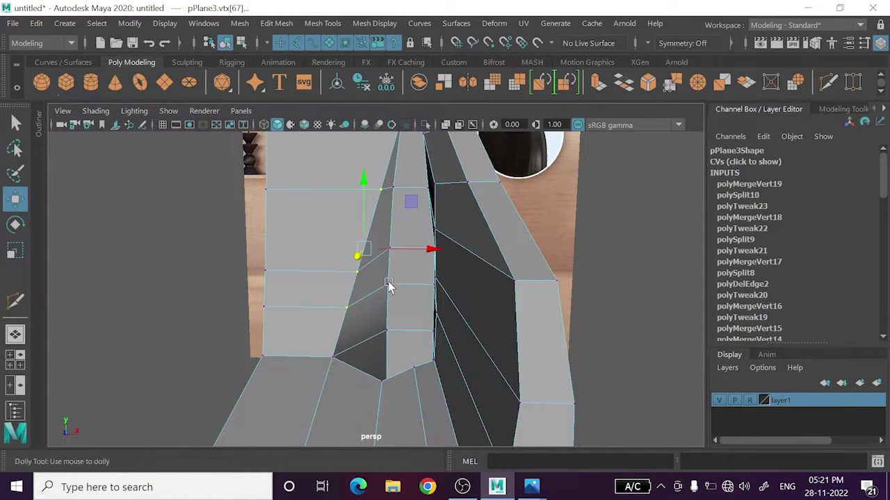
{"action": "right_click_drag", "start_coordinate": [389, 287], "coordinate": [397, 308], "text": "alt"}
{"action": "mouse_move", "coordinate": [397, 308]}
{"action": "left_mouse_down", "text": "alt"}
{"action": "mouse_move", "coordinate": [396, 338]}
{"action": "mouse_move", "coordinate": [387, 275]}
{"action": "mouse_move", "coordinate": [389, 286]}
{"action": "left_mouse_up", "text": "alt"}
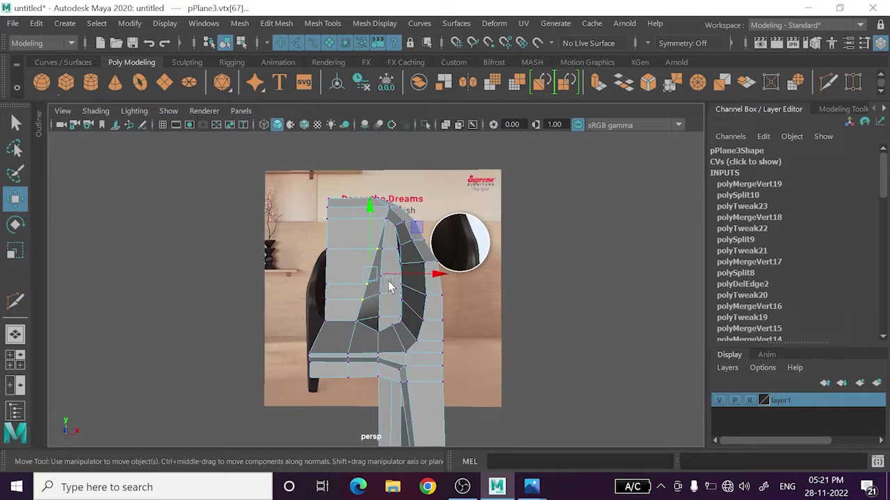
{"action": "right_click_drag", "start_coordinate": [389, 287], "coordinate": [386, 298], "text": "alt"}
{"action": "mouse_move", "coordinate": [387, 298]}
{"action": "left_mouse_down", "text": "alt"}
{"action": "mouse_move", "coordinate": [383, 359]}
{"action": "mouse_move", "coordinate": [385, 281]}
{"action": "mouse_move", "coordinate": [397, 302]}
{"action": "mouse_move", "coordinate": [387, 317]}
{"action": "mouse_move", "coordinate": [379, 299]}
{"action": "mouse_move", "coordinate": [401, 291]}
{"action": "mouse_move", "coordinate": [391, 280]}
{"action": "left_mouse_up", "text": "alt"}
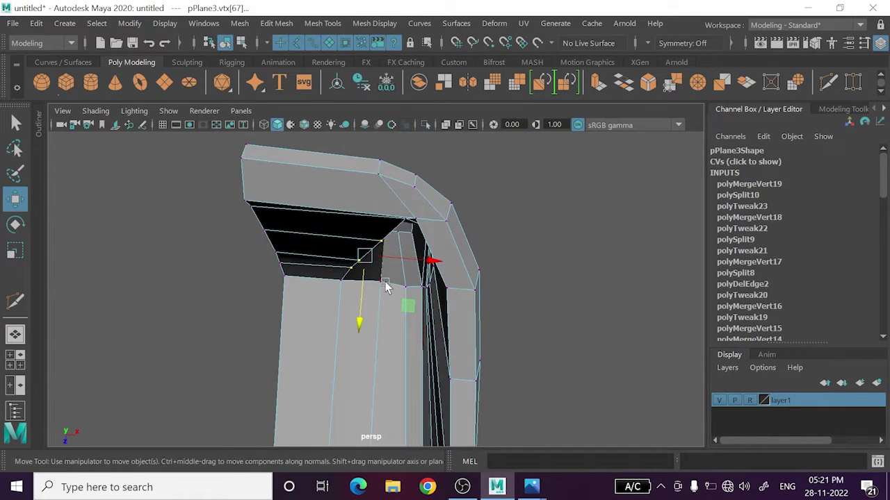
{"action": "left_click", "coordinate": [378, 298]}
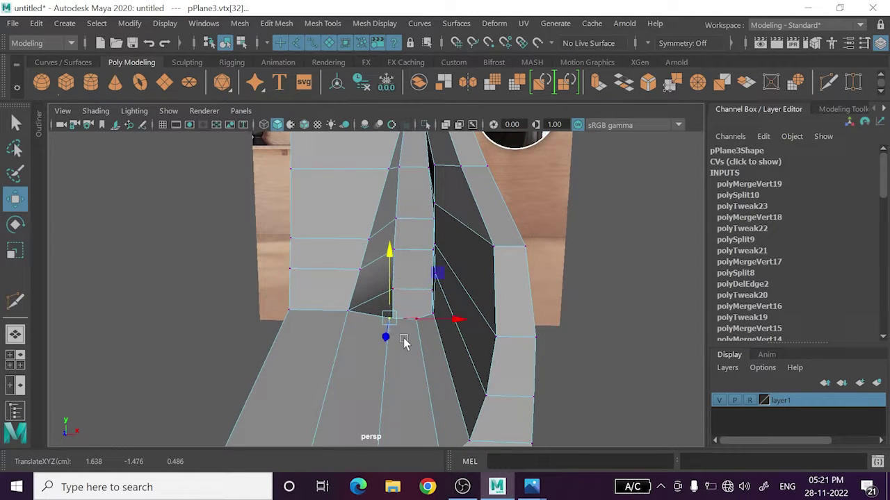
{"action": "mouse_move", "coordinate": [403, 337]}
{"action": "left_mouse_down", "text": "alt"}
{"action": "mouse_move", "coordinate": [471, 334]}
{"action": "mouse_move", "coordinate": [397, 345]}
{"action": "left_mouse_up", "text": "alt"}
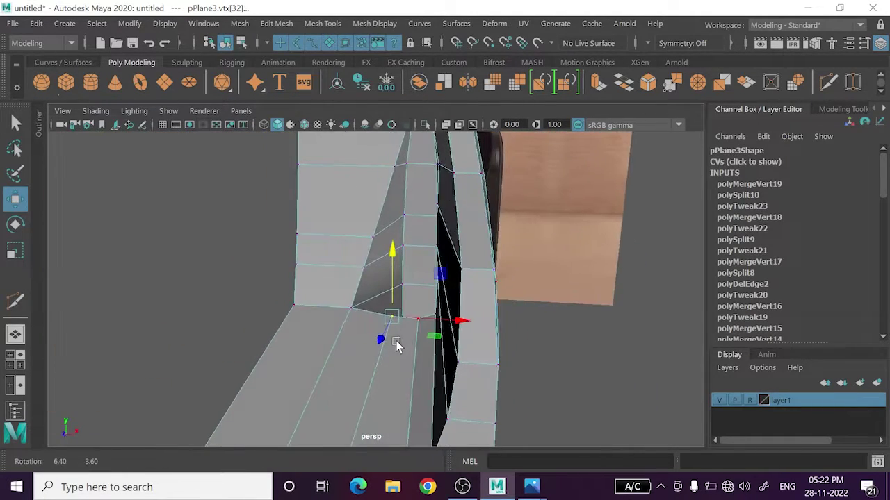
{"action": "left_click_drag", "start_coordinate": [354, 317], "coordinate": [354, 318]}
{"action": "mouse_move", "coordinate": [355, 318]}
{"action": "left_mouse_down", "text": "alt"}
{"action": "mouse_move", "coordinate": [315, 274]}
{"action": "mouse_move", "coordinate": [322, 288]}
{"action": "mouse_move", "coordinate": [321, 279]}
{"action": "mouse_move", "coordinate": [420, 318]}
{"action": "mouse_move", "coordinate": [371, 246]}
{"action": "left_mouse_up", "text": "alt"}
- Return the chair to object mode and select the mesh
{"action": "right_click_drag", "start_coordinate": [531, 110], "coordinate": [602, 127]}
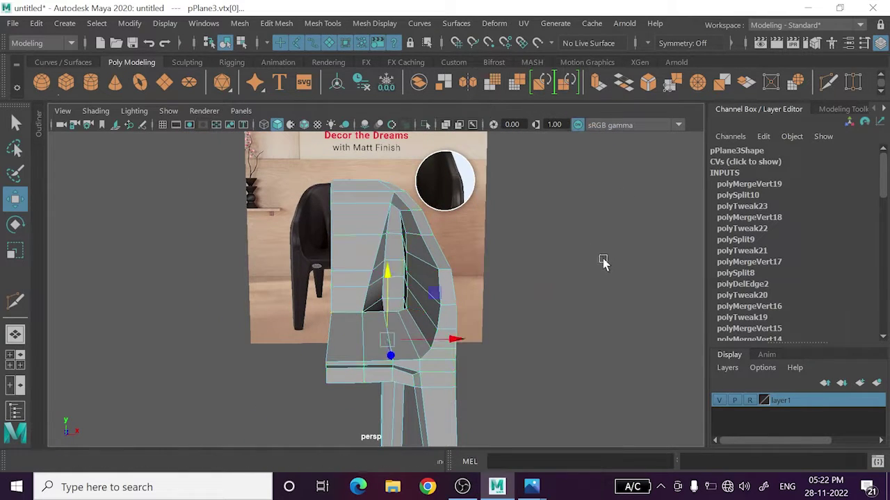
{"action": "mouse_move", "coordinate": [602, 260]}
{"action": "left_mouse_down", "text": "alt"}
{"action": "mouse_move", "coordinate": [484, 306]}
{"action": "mouse_move", "coordinate": [387, 294]}
{"action": "mouse_move", "coordinate": [445, 293]}
{"action": "mouse_move", "coordinate": [416, 278]}
{"action": "mouse_move", "coordinate": [422, 312]}
{"action": "mouse_move", "coordinate": [436, 283]}
{"action": "left_mouse_up", "text": "alt"}
{"action": "left_click", "coordinate": [416, 278]}
- Switch the chair to vertex mode and pick vertices along the backrest edge
{"action": "right_click_drag", "start_coordinate": [436, 110], "coordinate": [336, 103]}
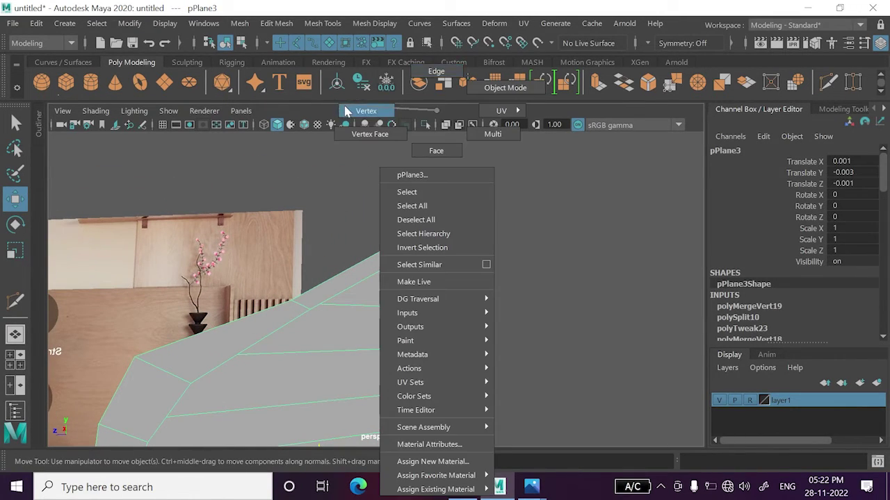
{"action": "left_click", "coordinate": [347, 111]}
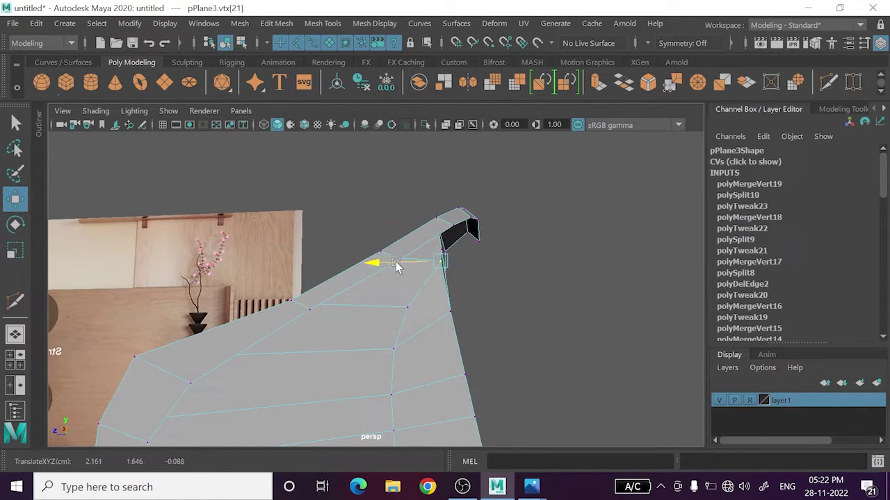
{"action": "left_click", "coordinate": [609, 342]}
{"action": "mouse_move", "coordinate": [608, 343]}
{"action": "left_mouse_down", "text": "alt"}
{"action": "mouse_move", "coordinate": [483, 360]}
{"action": "mouse_move", "coordinate": [465, 387]}
{"action": "mouse_move", "coordinate": [491, 384]}
{"action": "mouse_move", "coordinate": [357, 377]}
{"action": "mouse_move", "coordinate": [354, 297]}
{"action": "left_mouse_up", "text": "alt"}
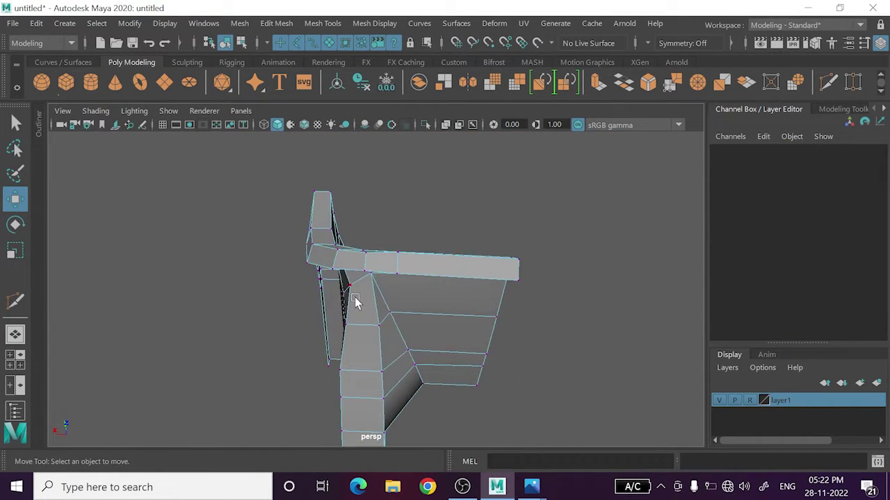
{"action": "left_click", "coordinate": [350, 285]}
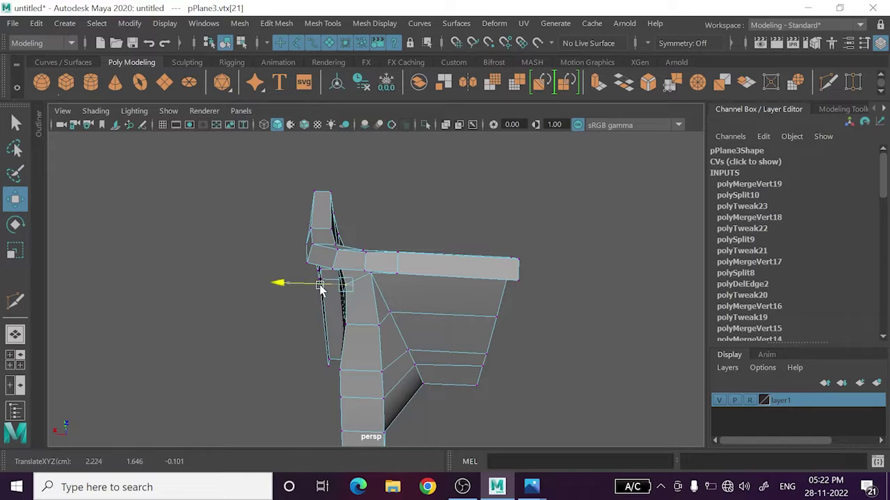
{"action": "mouse_move", "coordinate": [366, 385]}
{"action": "left_mouse_down", "text": "alt"}
{"action": "mouse_move", "coordinate": [377, 378]}
{"action": "mouse_move", "coordinate": [376, 354]}
{"action": "mouse_move", "coordinate": [389, 347]}
{"action": "mouse_move", "coordinate": [376, 314]}
{"action": "mouse_move", "coordinate": [346, 341]}
{"action": "mouse_move", "coordinate": [372, 310]}
{"action": "mouse_move", "coordinate": [336, 344]}
{"action": "mouse_move", "coordinate": [407, 338]}
{"action": "mouse_move", "coordinate": [413, 382]}
{"action": "mouse_move", "coordinate": [366, 298]}
{"action": "mouse_move", "coordinate": [391, 344]}
{"action": "mouse_move", "coordinate": [350, 321]}
{"action": "mouse_move", "coordinate": [367, 320]}
{"action": "mouse_move", "coordinate": [366, 303]}
{"action": "mouse_move", "coordinate": [498, 360]}
{"action": "mouse_move", "coordinate": [433, 334]}
{"action": "left_mouse_up", "text": "alt"}
{"action": "left_click", "coordinate": [335, 334]}
{"action": "left_click", "coordinate": [498, 359]}
{"action": "right_click_drag", "start_coordinate": [433, 333], "coordinate": [393, 319], "text": "alt"}
- Shift the top slot vertex sideways and select vertices on the slot's inner edge
{"action": "left_click", "coordinate": [380, 278]}
{"action": "mouse_move", "coordinate": [381, 279]}
{"action": "left_mouse_down", "text": "alt"}
{"action": "mouse_move", "coordinate": [390, 308]}
{"action": "mouse_move", "coordinate": [351, 268]}
{"action": "left_mouse_up", "text": "alt"}
{"action": "left_click", "coordinate": [356, 268]}
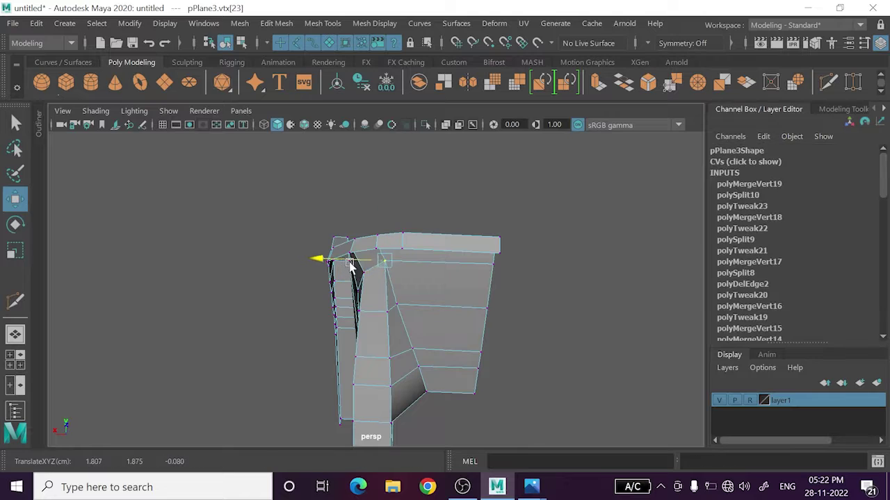
{"action": "left_click", "coordinate": [459, 306]}
{"action": "mouse_move", "coordinate": [459, 306]}
{"action": "left_mouse_down", "text": "alt"}
{"action": "mouse_move", "coordinate": [516, 341]}
{"action": "mouse_move", "coordinate": [724, 341]}
{"action": "mouse_move", "coordinate": [726, 358]}
{"action": "mouse_move", "coordinate": [610, 351]}
{"action": "mouse_move", "coordinate": [481, 322]}
{"action": "mouse_move", "coordinate": [482, 310]}
{"action": "left_mouse_up", "text": "alt"}
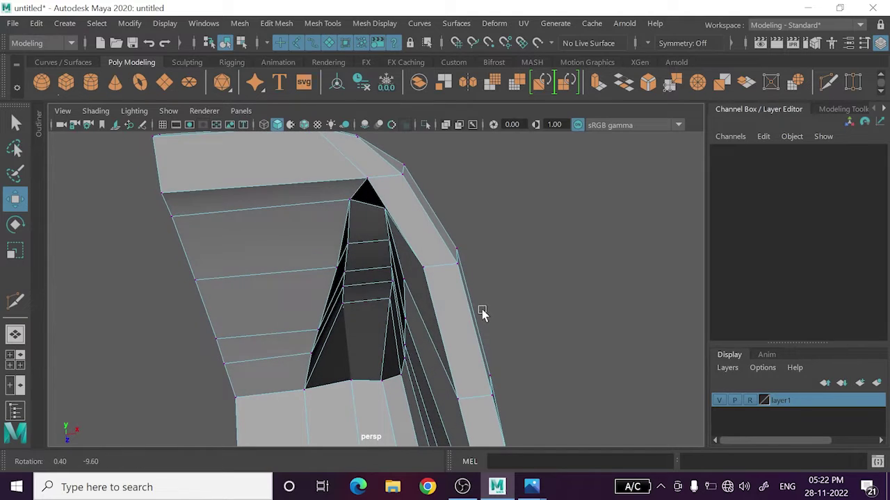
{"action": "left_click", "coordinate": [337, 268]}
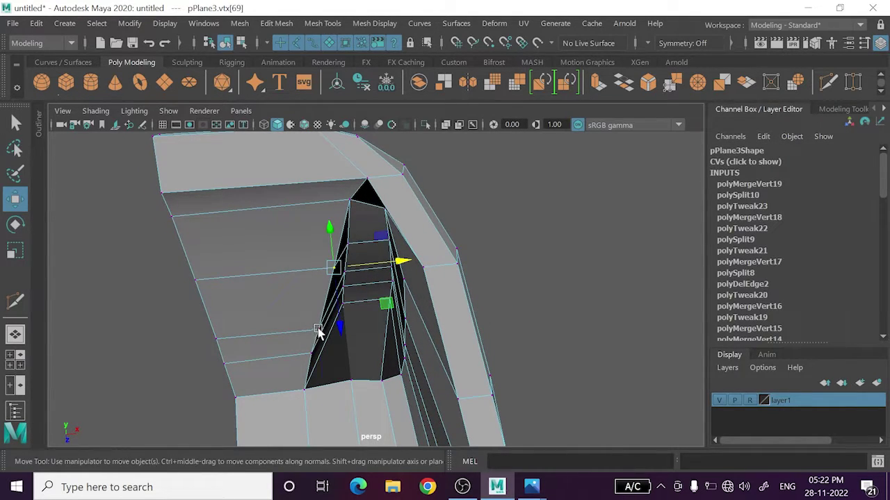
{"action": "left_click", "coordinate": [512, 269]}
{"action": "left_click", "coordinate": [337, 270]}
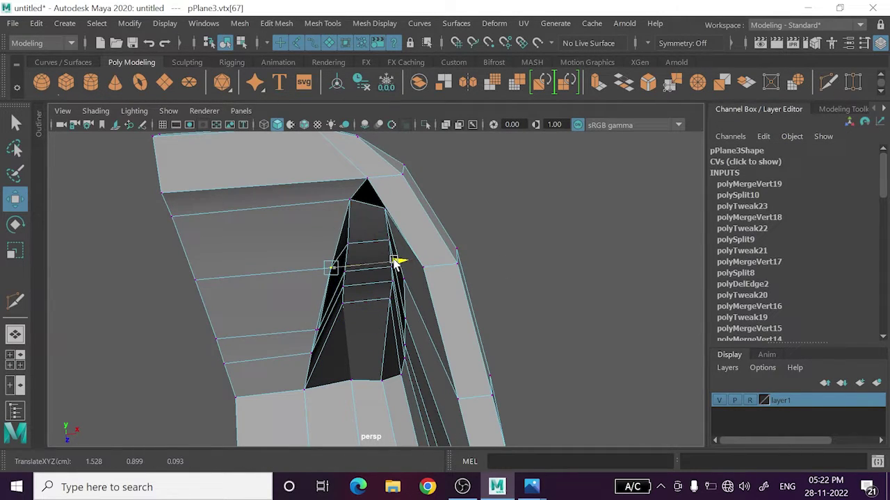
- Slide a vertex near the slot to straighten its edge, then zoom out to the leg
{"action": "left_click", "coordinate": [514, 321]}
{"action": "left_click_drag", "start_coordinate": [514, 321], "coordinate": [509, 332], "text": "alt"}
{"action": "scroll", "coordinate": [393, 338], "scroll_direction": "up", "scroll_amount": 4}
{"action": "scroll", "coordinate": [401, 310], "scroll_direction": "up", "scroll_amount": 4}
{"action": "scroll", "coordinate": [349, 326], "scroll_direction": "up", "scroll_amount": 3}
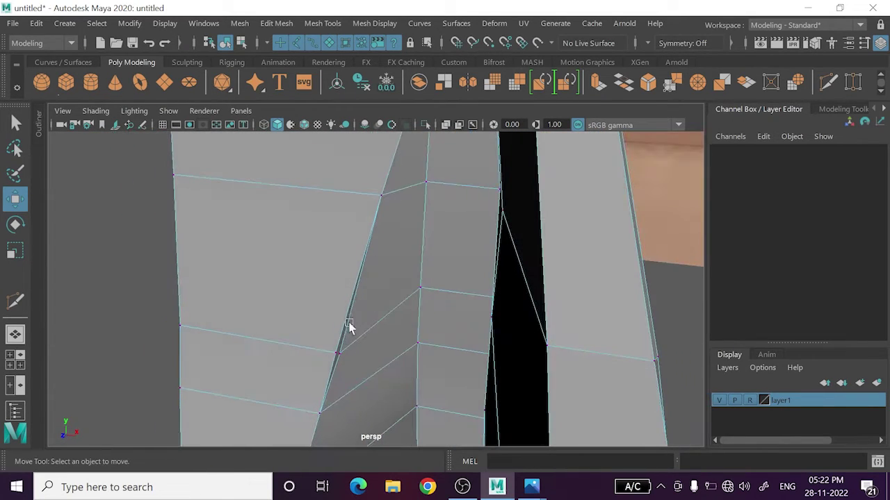
{"action": "left_click", "coordinate": [339, 351]}
{"action": "key", "text": "f"}
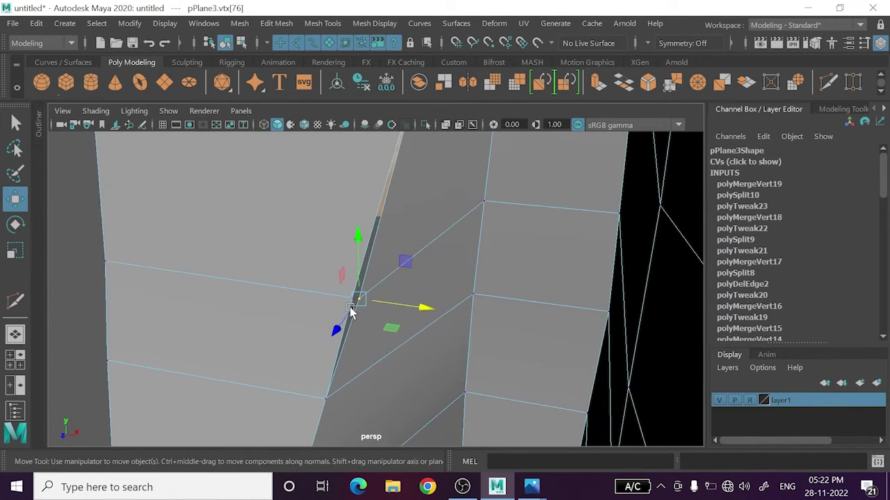
{"action": "left_click_drag", "start_coordinate": [359, 301], "coordinate": [350, 321]}
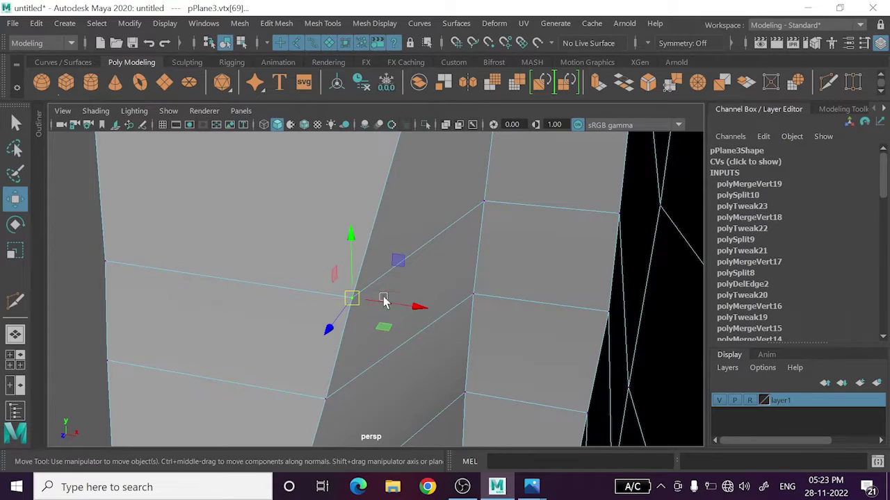
{"action": "scroll", "coordinate": [517, 268], "scroll_direction": "down", "scroll_amount": 3}
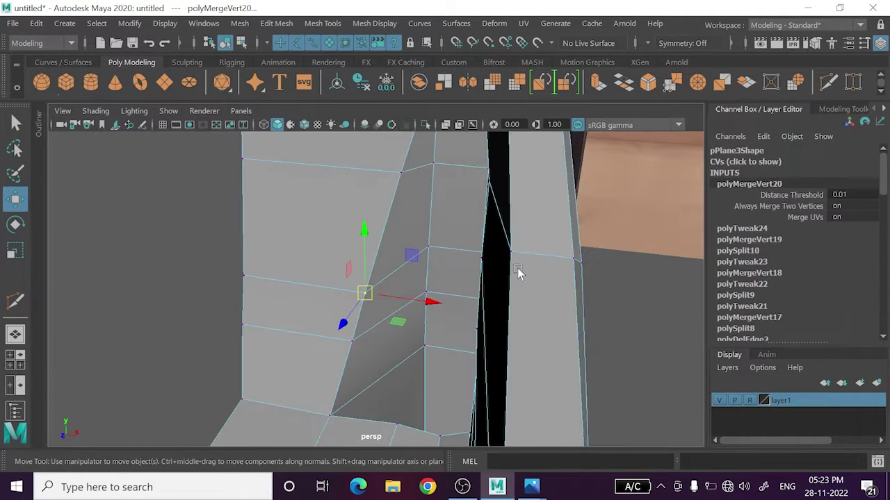
{"action": "scroll", "coordinate": [558, 276], "scroll_direction": "down", "scroll_amount": 3}
{"action": "right_click_drag", "start_coordinate": [558, 276], "coordinate": [548, 345]}
- Reselect the chair mesh at object level and frame it against the reference image
{"action": "left_click", "coordinate": [548, 345]}
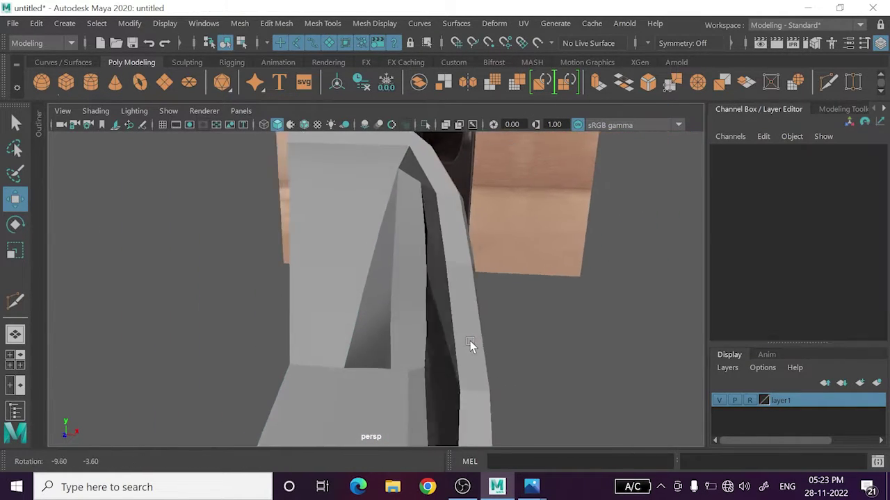
{"action": "mouse_move", "coordinate": [470, 346]}
{"action": "left_mouse_down", "text": "alt"}
{"action": "mouse_move", "coordinate": [429, 363]}
{"action": "mouse_move", "coordinate": [447, 369]}
{"action": "mouse_move", "coordinate": [433, 394]}
{"action": "left_mouse_up", "text": "alt"}
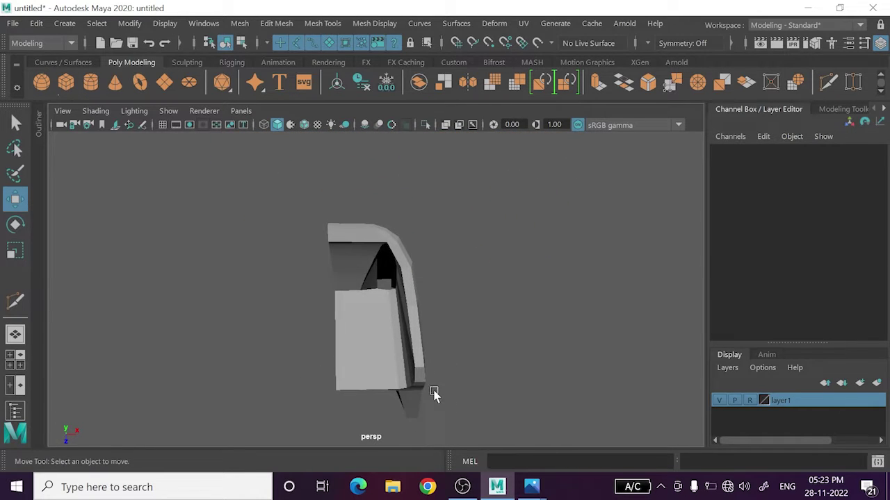
{"action": "left_click", "coordinate": [382, 357]}
{"action": "right_click_drag", "start_coordinate": [529, 111], "coordinate": [598, 88]}
{"action": "left_click", "coordinate": [508, 351]}
{"action": "left_click_drag", "start_coordinate": [508, 351], "coordinate": [338, 333], "text": "alt"}
{"action": "scroll", "coordinate": [377, 313], "scroll_direction": "up", "scroll_amount": 3}
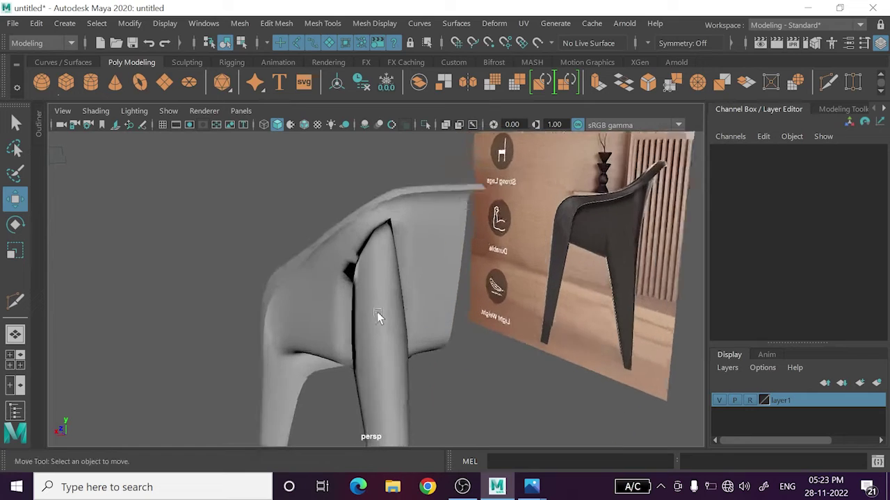
{"action": "scroll", "coordinate": [379, 321], "scroll_direction": "up", "scroll_amount": 3}
{"action": "scroll", "coordinate": [378, 378], "scroll_direction": "up", "scroll_amount": 3}
{"action": "mouse_move", "coordinate": [378, 378]}
{"action": "left_mouse_down", "text": "alt"}
{"action": "mouse_move", "coordinate": [392, 350]}
{"action": "mouse_move", "coordinate": [396, 281]}
{"action": "mouse_move", "coordinate": [403, 310]}
{"action": "mouse_move", "coordinate": [471, 358]}
{"action": "mouse_move", "coordinate": [594, 354]}
{"action": "mouse_move", "coordinate": [533, 389]}
{"action": "left_mouse_up", "text": "alt"}
{"action": "left_click", "coordinate": [396, 281]}
{"action": "scroll", "coordinate": [433, 324], "scroll_direction": "up", "scroll_amount": 3}
{"action": "scroll", "coordinate": [337, 317], "scroll_direction": "up", "scroll_amount": 3}
{"action": "mouse_move", "coordinate": [336, 311]}
{"action": "left_mouse_down", "text": "alt"}
{"action": "mouse_move", "coordinate": [349, 310]}
{"action": "mouse_move", "coordinate": [349, 321]}
{"action": "left_mouse_up", "text": "alt"}
- Delete the vertical edge beside the backrest slot and minimise the screen recorder
{"action": "right_click_drag", "start_coordinate": [432, 270], "coordinate": [436, 94]}
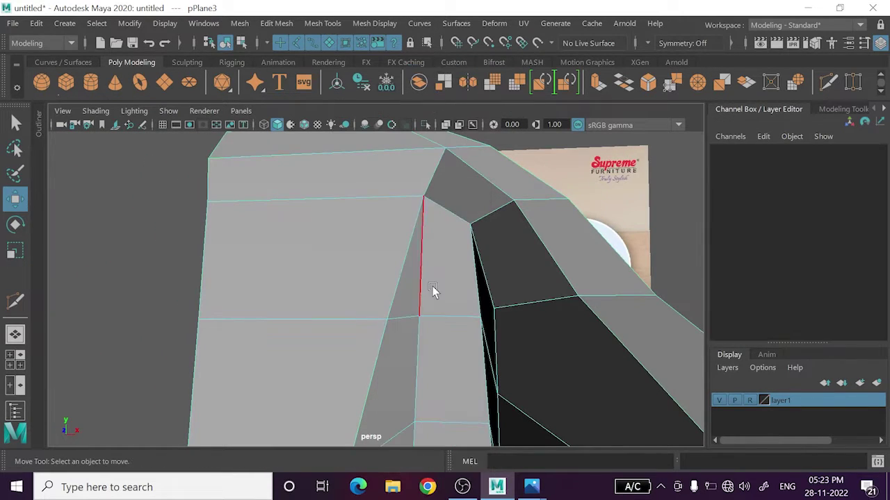
{"action": "left_click", "coordinate": [422, 295]}
{"action": "key", "text": "Delete"}
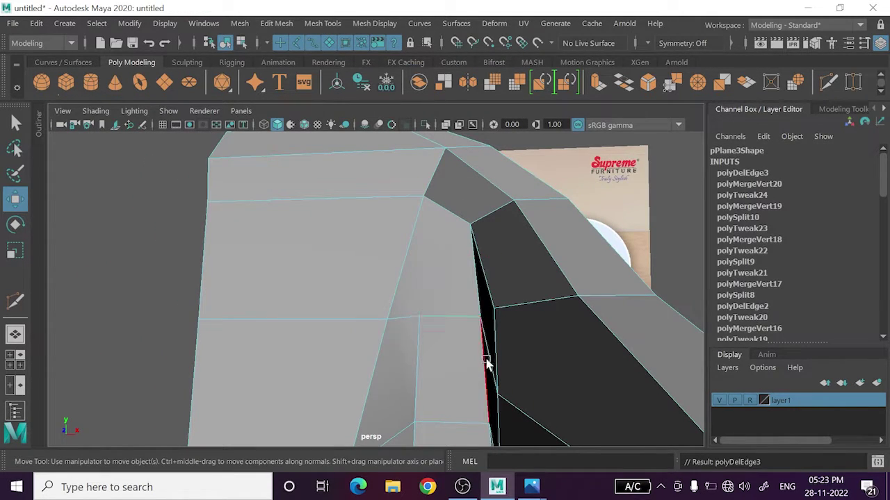
{"action": "left_click", "coordinate": [486, 363]}
{"action": "mouse_move", "coordinate": [464, 343]}
{"action": "left_mouse_down", "text": "alt"}
{"action": "mouse_move", "coordinate": [413, 337]}
{"action": "mouse_move", "coordinate": [445, 324]}
{"action": "mouse_move", "coordinate": [425, 313]}
{"action": "mouse_move", "coordinate": [432, 321]}
{"action": "left_mouse_up", "text": "alt"}
{"action": "left_click", "coordinate": [463, 488]}
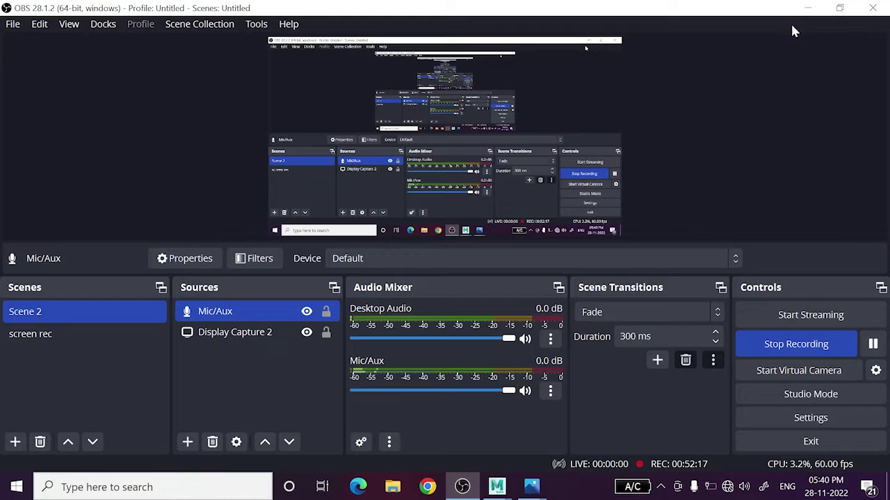
{"action": "left_click", "coordinate": [807, 7]}
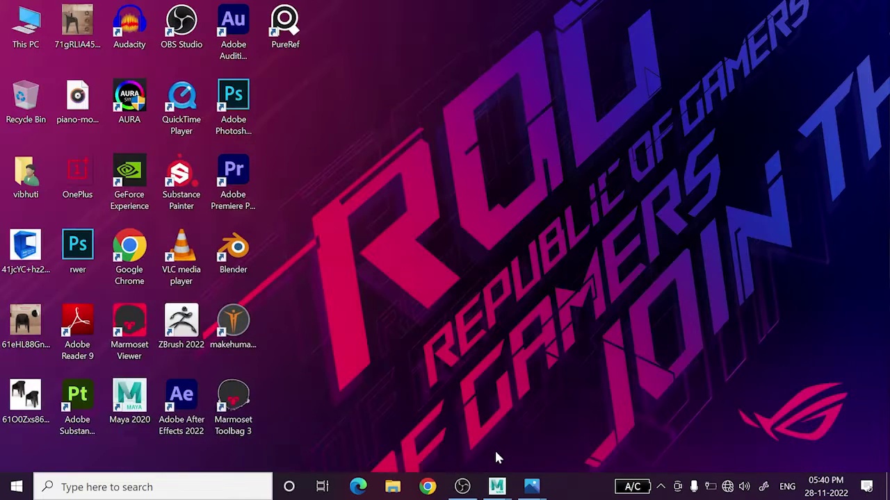
- Preview the chair as a smooth mesh with 3, then return to blocky display with 1
{"action": "mouse_move", "coordinate": [496, 487]}
{"action": "left_click", "coordinate": [454, 413]}
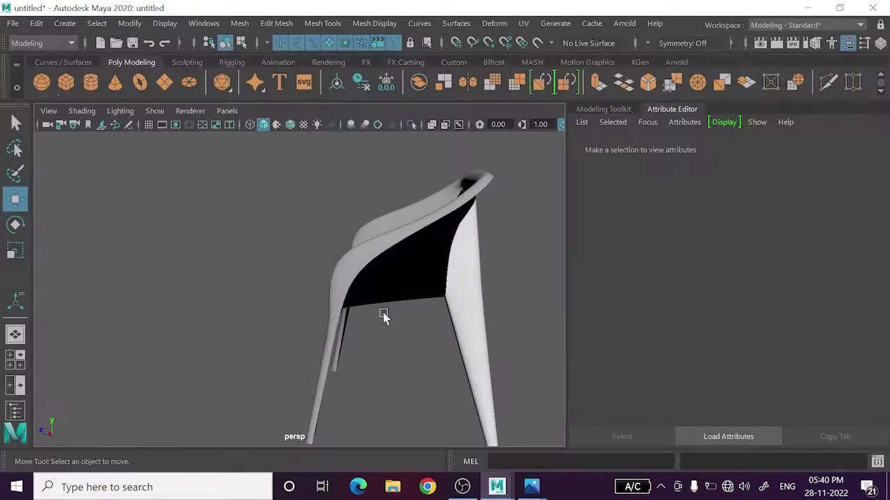
{"action": "mouse_move", "coordinate": [392, 303]}
{"action": "left_mouse_down", "text": "alt"}
{"action": "mouse_move", "coordinate": [465, 294]}
{"action": "mouse_move", "coordinate": [417, 326]}
{"action": "mouse_move", "coordinate": [303, 340]}
{"action": "mouse_move", "coordinate": [419, 311]}
{"action": "mouse_move", "coordinate": [317, 317]}
{"action": "mouse_move", "coordinate": [310, 327]}
{"action": "mouse_move", "coordinate": [243, 337]}
{"action": "mouse_move", "coordinate": [292, 354]}
{"action": "mouse_move", "coordinate": [276, 312]}
{"action": "mouse_move", "coordinate": [181, 326]}
{"action": "mouse_move", "coordinate": [193, 341]}
{"action": "mouse_move", "coordinate": [413, 327]}
{"action": "mouse_move", "coordinate": [327, 327]}
{"action": "mouse_move", "coordinate": [343, 308]}
{"action": "mouse_move", "coordinate": [364, 309]}
{"action": "left_mouse_up", "text": "alt"}
{"action": "left_click", "coordinate": [324, 309]}
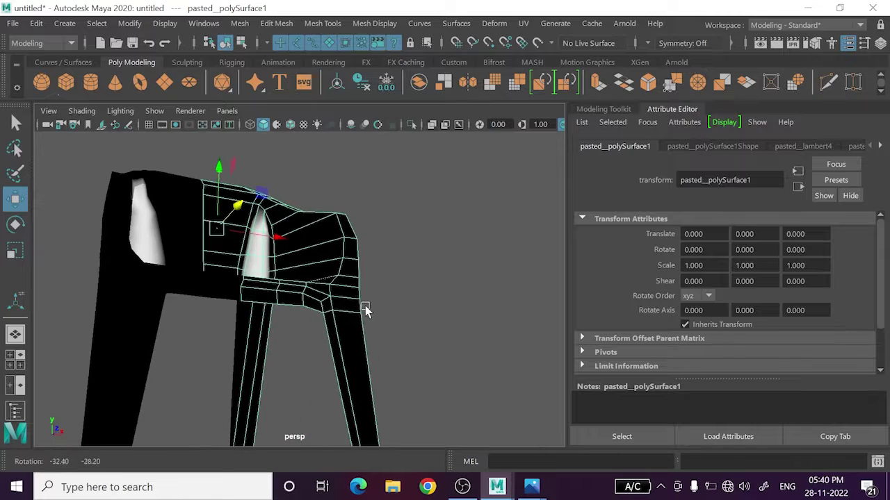
{"action": "key", "text": "3"}
{"action": "left_click", "coordinate": [431, 313]}
{"action": "mouse_move", "coordinate": [445, 317]}
{"action": "left_mouse_down", "text": "alt"}
{"action": "mouse_move", "coordinate": [424, 338]}
{"action": "mouse_move", "coordinate": [374, 326]}
{"action": "mouse_move", "coordinate": [365, 340]}
{"action": "mouse_move", "coordinate": [344, 283]}
{"action": "left_mouse_up", "text": "alt"}
{"action": "left_click", "coordinate": [364, 337]}
{"action": "key", "text": "1"}
- Extrude the bottom edge of a chair leg into a small foot
{"action": "right_click_drag", "start_coordinate": [351, 132], "coordinate": [351, 73]}
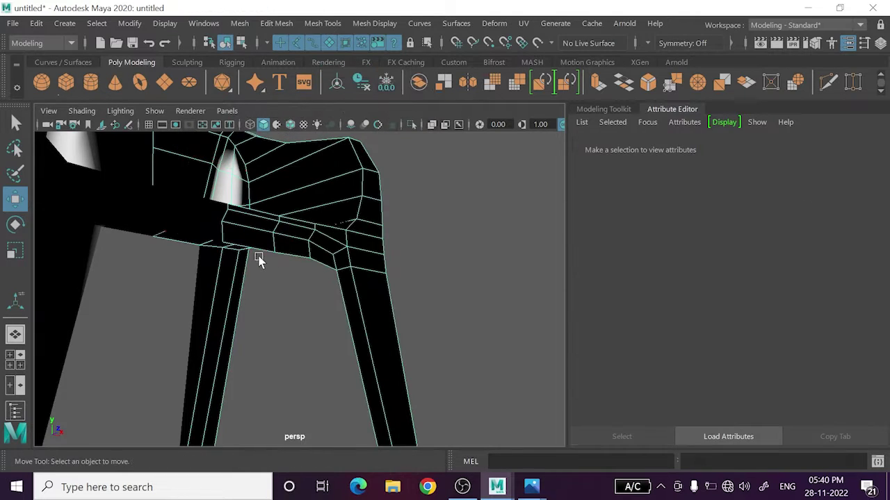
{"action": "left_click", "coordinate": [370, 376]}
{"action": "left_click_drag", "start_coordinate": [370, 376], "coordinate": [370, 312], "text": "alt"}
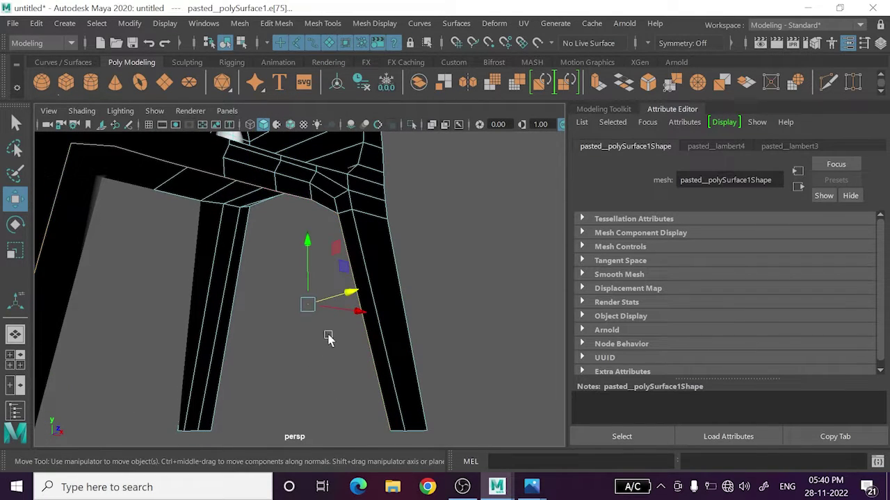
{"action": "mouse_move", "coordinate": [328, 337]}
{"action": "left_mouse_down", "text": "alt"}
{"action": "mouse_move", "coordinate": [318, 312]}
{"action": "mouse_move", "coordinate": [351, 296]}
{"action": "mouse_move", "coordinate": [308, 365]}
{"action": "left_mouse_up", "text": "alt"}
{"action": "key", "text": "ctrl+e"}
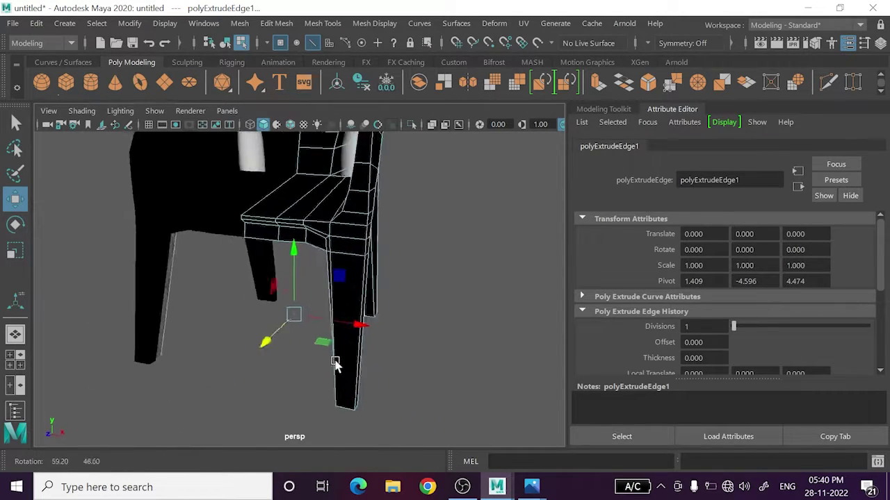
- Pull the foot's end vertex outward along X
{"action": "right_click_drag", "start_coordinate": [492, 167], "coordinate": [543, 85]}
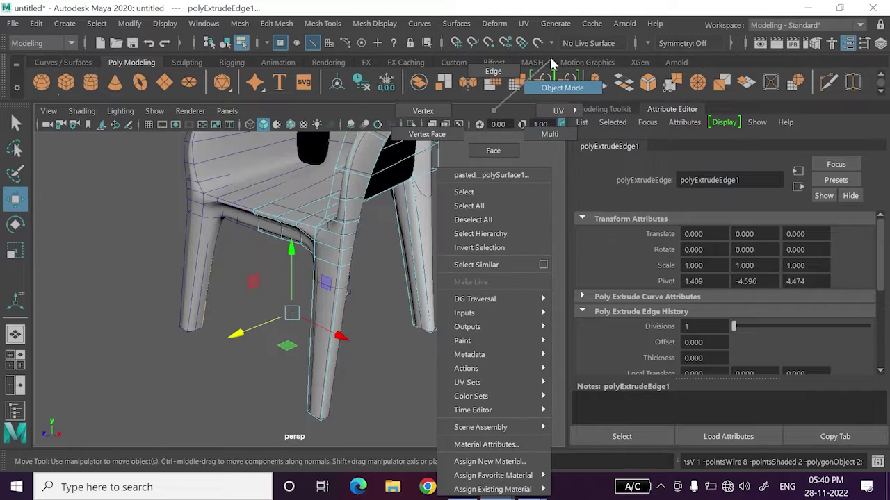
{"action": "left_click_drag", "start_coordinate": [390, 377], "coordinate": [494, 327], "text": "alt"}
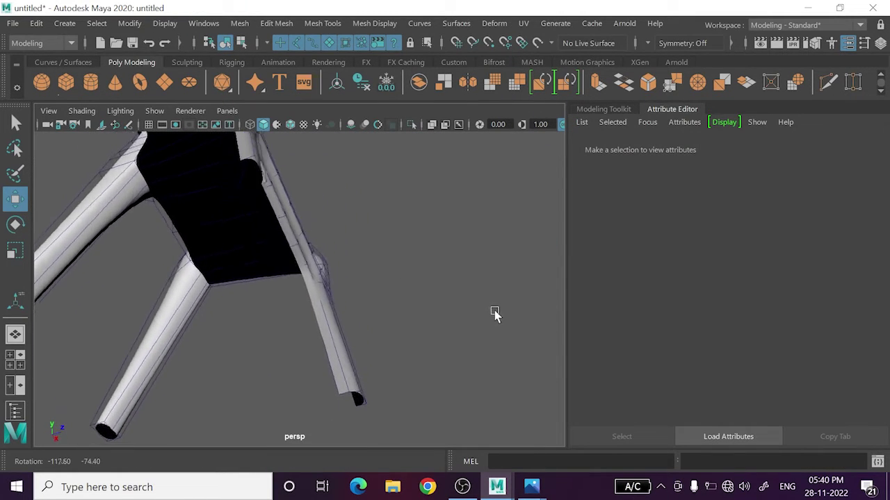
{"action": "left_click", "coordinate": [337, 384]}
{"action": "mouse_move", "coordinate": [346, 411]}
{"action": "left_mouse_down", "text": "alt"}
{"action": "mouse_move", "coordinate": [357, 403]}
{"action": "mouse_move", "coordinate": [360, 432]}
{"action": "mouse_move", "coordinate": [360, 396]}
{"action": "mouse_move", "coordinate": [336, 406]}
{"action": "left_mouse_up", "text": "alt"}
{"action": "middle_click_drag", "start_coordinate": [336, 408], "coordinate": [337, 362], "text": "alt"}
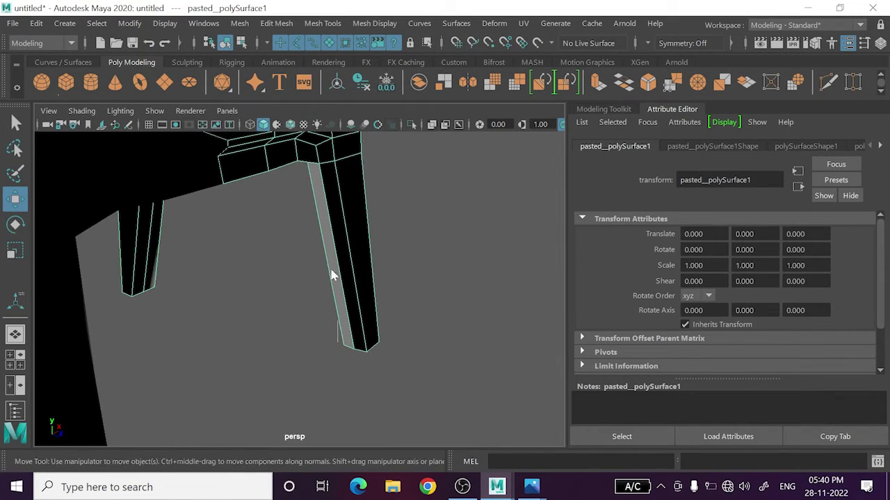
{"action": "right_click", "coordinate": [306, 139]}
{"action": "left_click", "coordinate": [359, 356]}
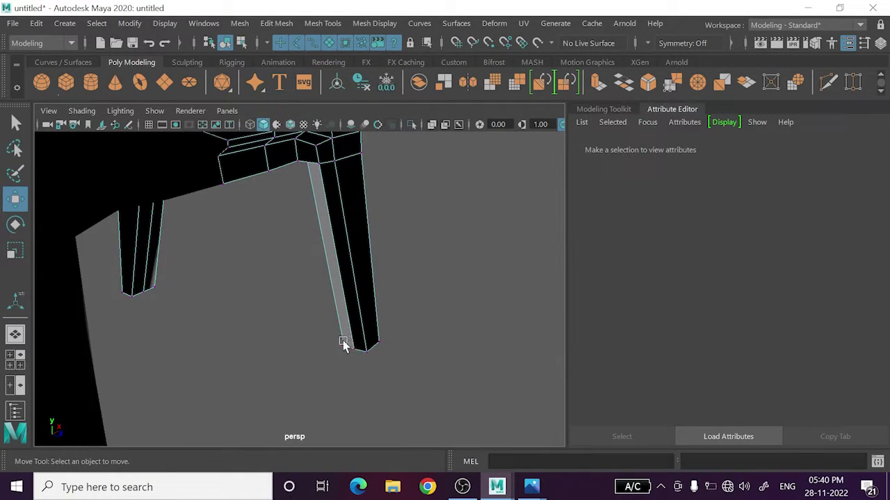
{"action": "mouse_move", "coordinate": [375, 357]}
{"action": "left_mouse_down"}
{"action": "mouse_move", "coordinate": [393, 349]}
{"action": "mouse_move", "coordinate": [419, 299]}
{"action": "mouse_move", "coordinate": [417, 275]}
{"action": "left_mouse_up"}
- Insert a Multi-Cut edge loop down the chair leg and preview it smoothed
{"action": "left_click", "coordinate": [827, 83]}
{"action": "scroll", "coordinate": [367, 278], "scroll_direction": "up", "scroll_amount": 3}
{"action": "scroll", "coordinate": [306, 284], "scroll_direction": "up", "scroll_amount": 2}
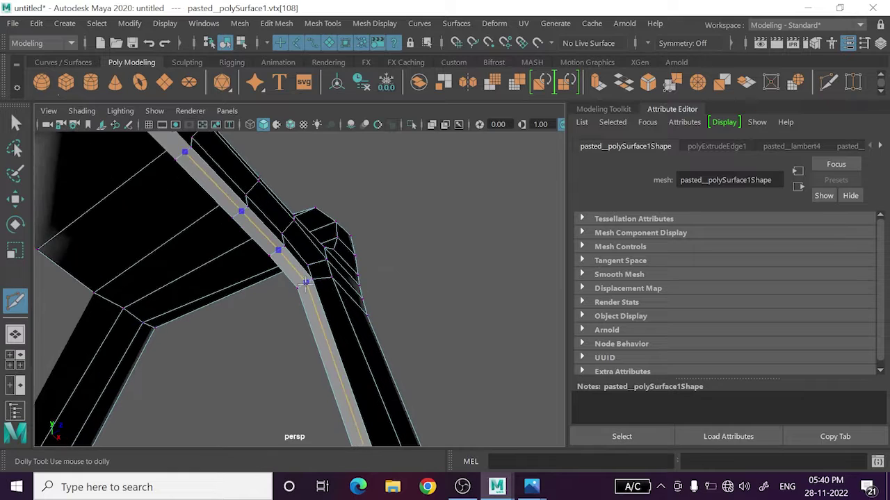
{"action": "key", "text": "Return"}
{"action": "mouse_move", "coordinate": [310, 283]}
{"action": "left_mouse_down", "text": "alt"}
{"action": "mouse_move", "coordinate": [496, 312]}
{"action": "mouse_move", "coordinate": [415, 318]}
{"action": "mouse_move", "coordinate": [338, 377]}
{"action": "mouse_move", "coordinate": [366, 342]}
{"action": "mouse_move", "coordinate": [336, 283]}
{"action": "left_mouse_up", "text": "alt"}
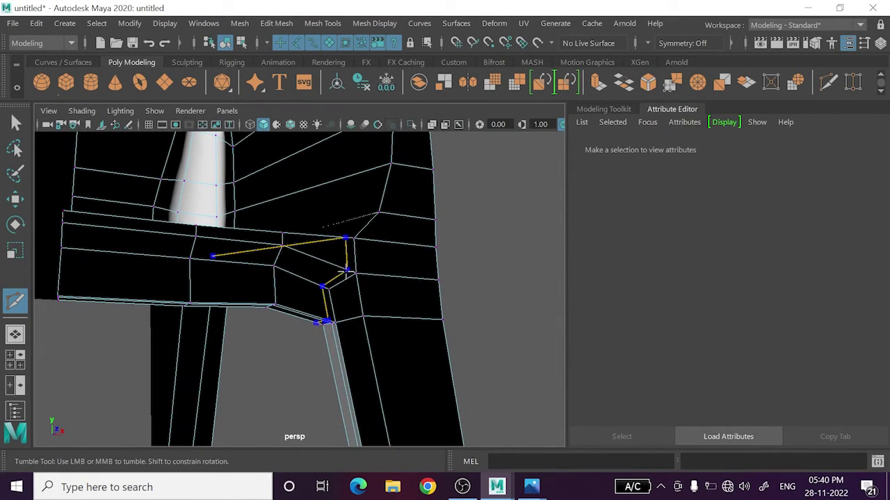
{"action": "left_click", "coordinate": [350, 276], "text": "ctrl"}
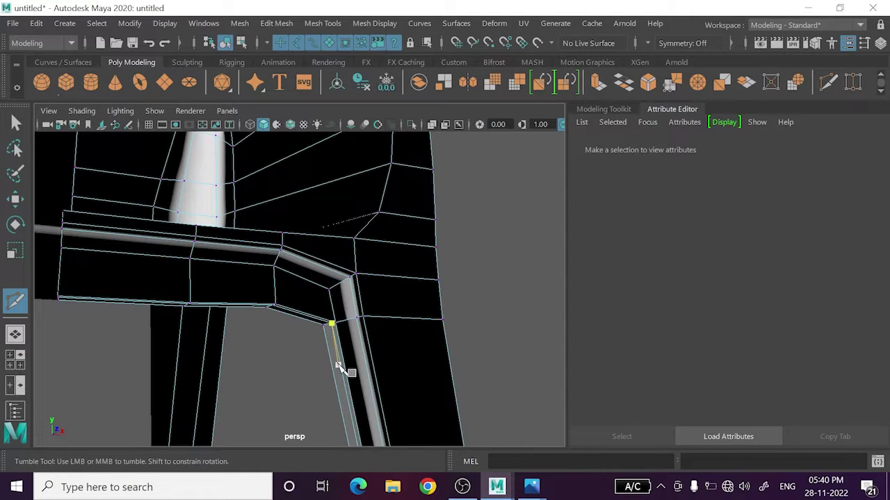
{"action": "key", "text": "3"}
- Back in the cage view, add an edge loop along the seat rail and preview it smoothed
{"action": "right_click_drag", "start_coordinate": [504, 175], "coordinate": [557, 102]}
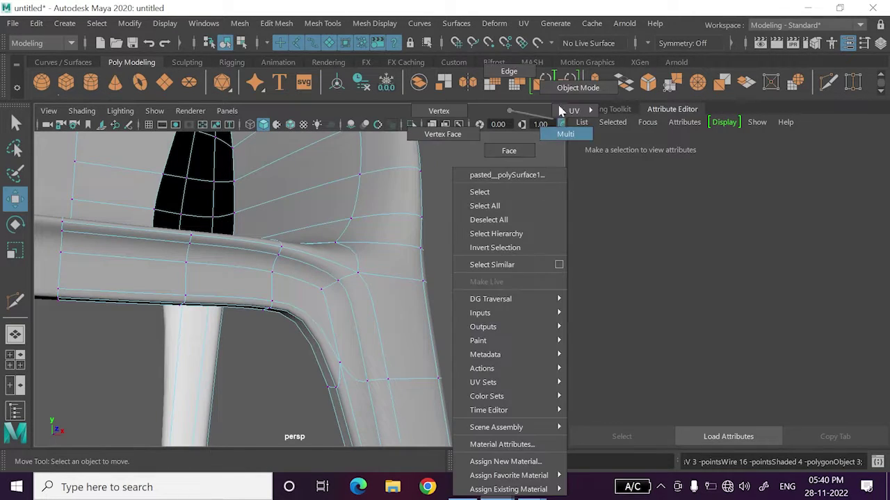
{"action": "left_click_drag", "start_coordinate": [500, 230], "coordinate": [456, 290], "text": "alt"}
{"action": "scroll", "coordinate": [432, 310], "scroll_direction": "up", "scroll_amount": 2}
{"action": "scroll", "coordinate": [373, 276], "scroll_direction": "up", "scroll_amount": 2}
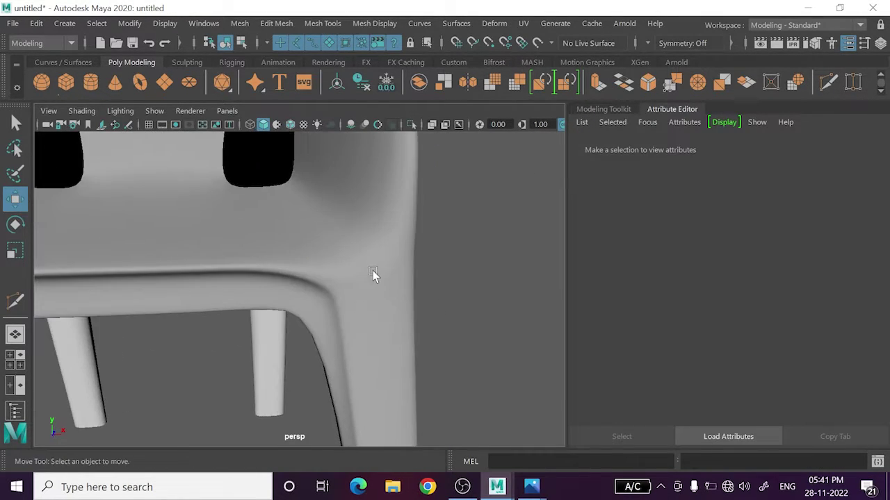
{"action": "left_click", "coordinate": [373, 270]}
{"action": "key", "text": "1"}
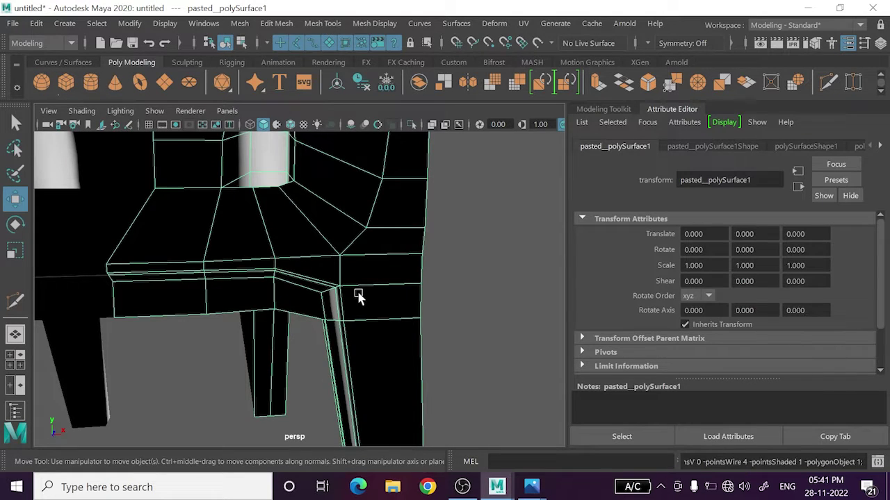
{"action": "scroll", "coordinate": [358, 296], "scroll_direction": "up", "scroll_amount": 2}
{"action": "scroll", "coordinate": [352, 286], "scroll_direction": "up", "scroll_amount": 1}
{"action": "scroll", "coordinate": [347, 278], "scroll_direction": "up", "scroll_amount": 1}
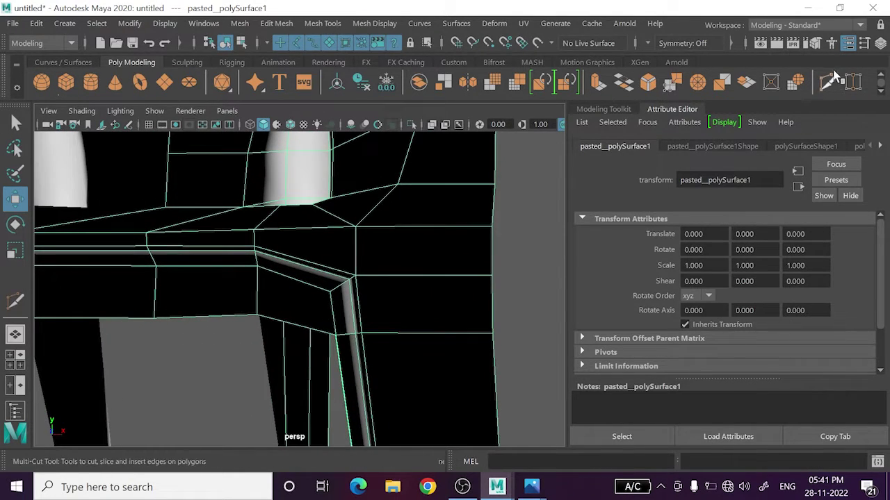
{"action": "right_click_drag", "start_coordinate": [322, 214], "coordinate": [257, 238], "text": "shift"}
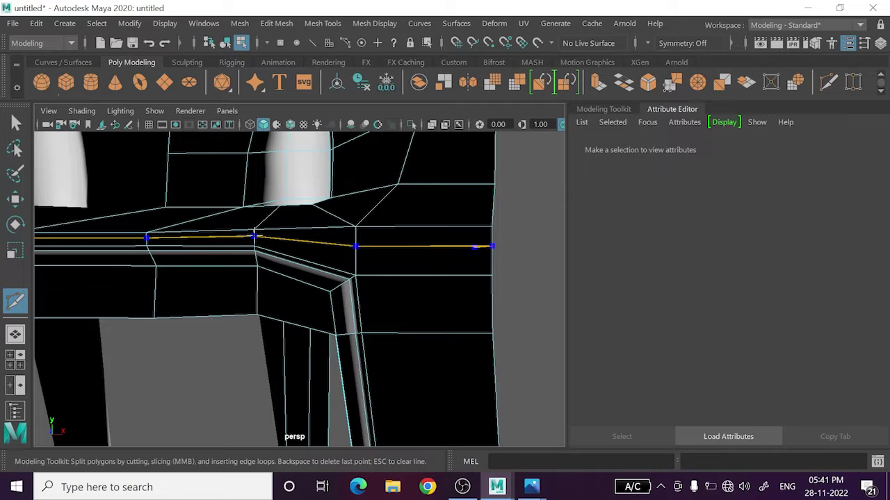
{"action": "left_click", "coordinate": [253, 236], "text": "ctrl"}
{"action": "key", "text": "w"}
{"action": "key", "text": "3"}
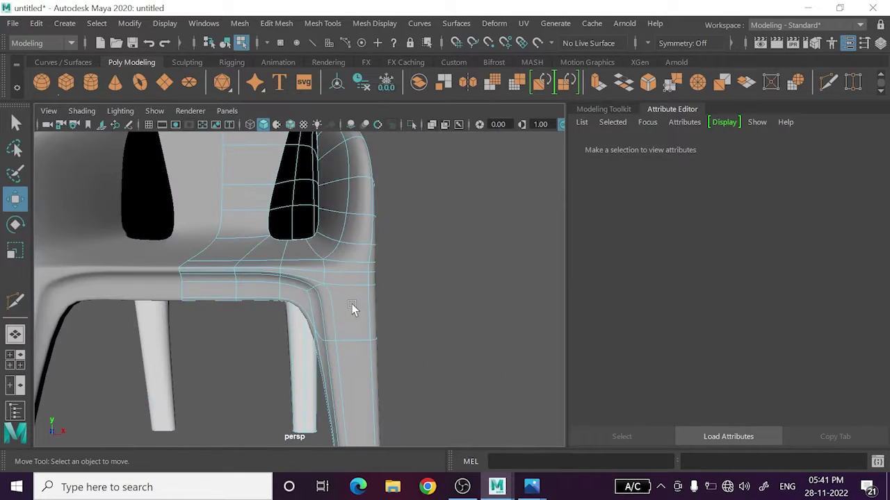
- Reselect and frame the chair, inspecting the smoothed result from a three-quarter view
{"action": "right_click_drag", "start_coordinate": [506, 174], "coordinate": [459, 248]}
{"action": "mouse_move", "coordinate": [458, 249]}
{"action": "left_mouse_down", "text": "alt"}
{"action": "mouse_move", "coordinate": [415, 303]}
{"action": "mouse_move", "coordinate": [427, 312]}
{"action": "mouse_move", "coordinate": [282, 315]}
{"action": "mouse_move", "coordinate": [351, 291]}
{"action": "left_mouse_up", "text": "alt"}
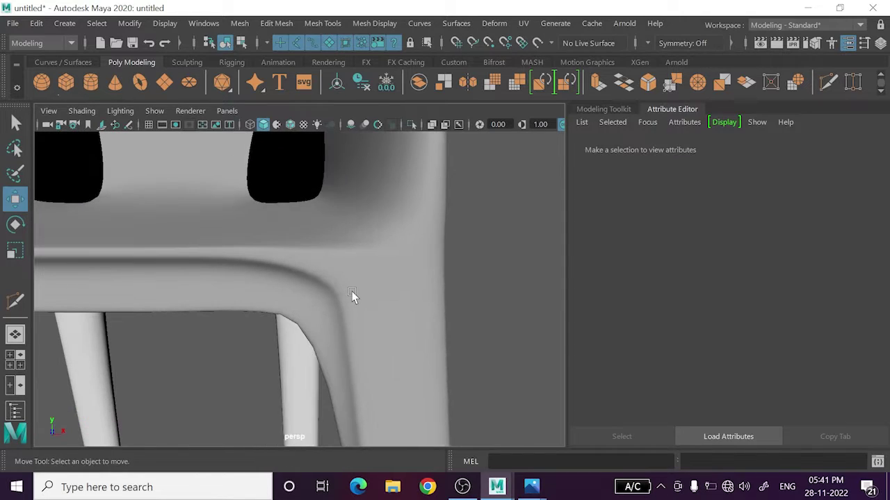
{"action": "left_click", "coordinate": [338, 323]}
{"action": "scroll", "coordinate": [338, 325], "scroll_direction": "up", "scroll_amount": 2}
{"action": "left_click_drag", "start_coordinate": [338, 326], "coordinate": [344, 330], "text": "alt"}
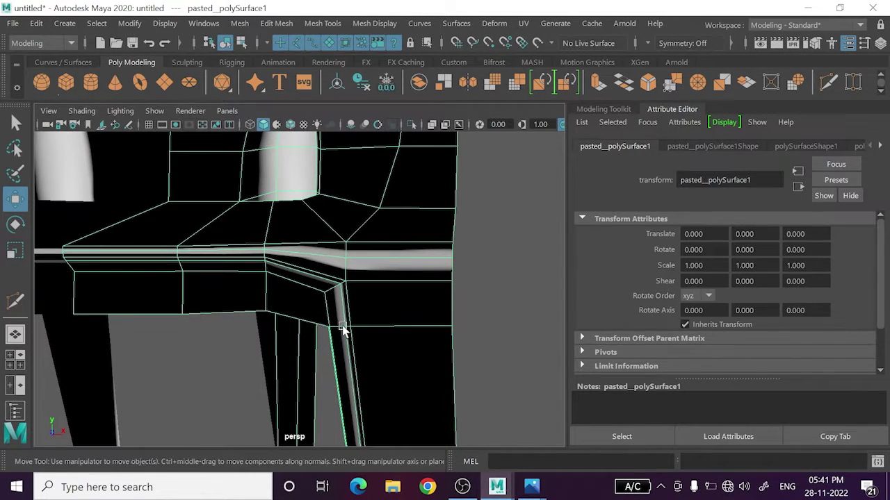
{"action": "key", "text": "f"}
{"action": "left_click_drag", "start_coordinate": [391, 264], "coordinate": [433, 339], "text": "alt"}
{"action": "left_click", "coordinate": [433, 339]}
{"action": "left_click", "coordinate": [335, 292]}
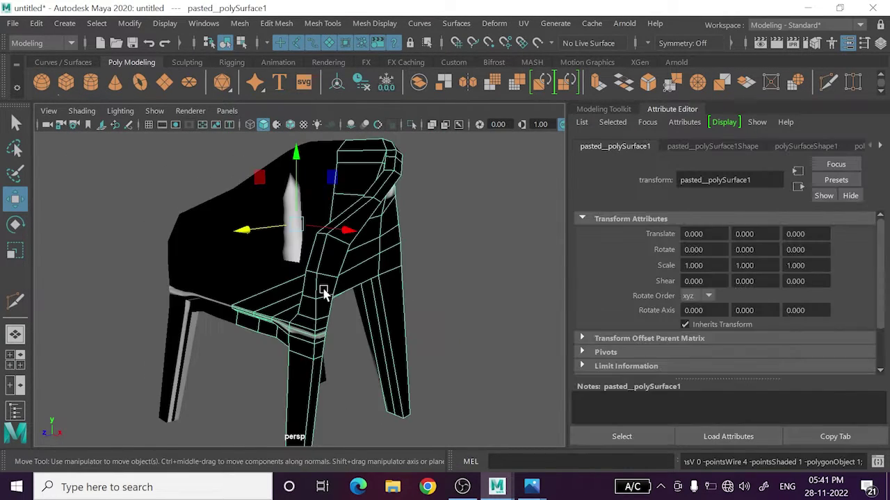
{"action": "scroll", "coordinate": [340, 299], "scroll_direction": "up", "scroll_amount": 3}
{"action": "scroll", "coordinate": [355, 309], "scroll_direction": "up", "scroll_amount": 2}
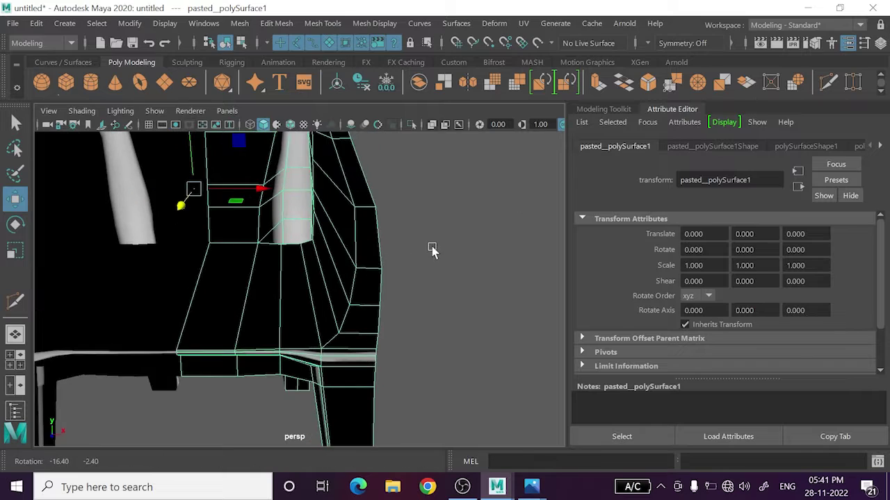
{"action": "left_click_drag", "start_coordinate": [431, 248], "coordinate": [411, 244], "text": "alt"}
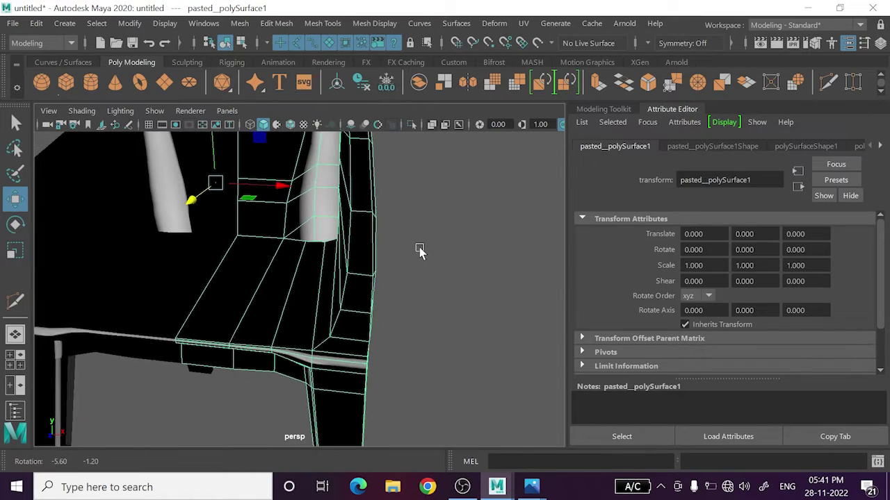
- Cut a new edge loop along the arm's outer rim toward the leg
{"action": "left_click", "coordinate": [824, 80]}
{"action": "middle_click_drag", "start_coordinate": [444, 326], "coordinate": [422, 304], "text": "alt"}
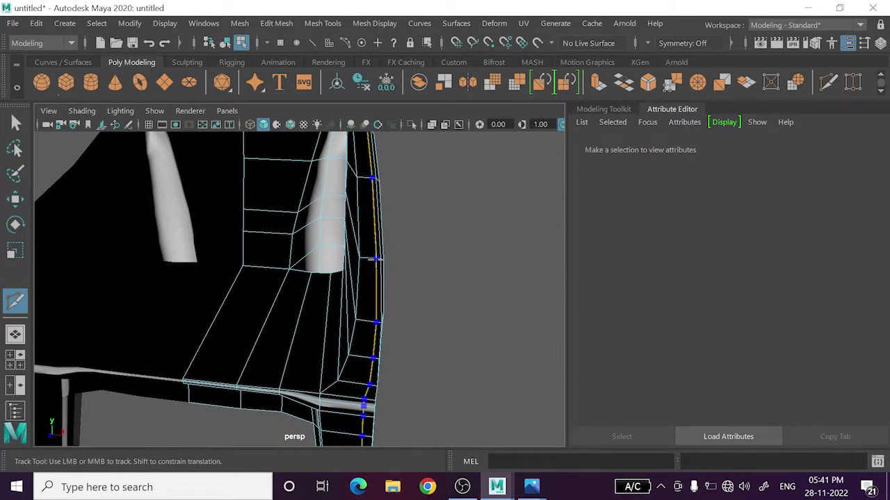
{"action": "mouse_move", "coordinate": [375, 258]}
{"action": "left_mouse_down", "text": "alt"}
{"action": "mouse_move", "coordinate": [483, 327]}
{"action": "mouse_move", "coordinate": [447, 308]}
{"action": "mouse_move", "coordinate": [412, 312]}
{"action": "mouse_move", "coordinate": [391, 292]}
{"action": "mouse_move", "coordinate": [316, 289]}
{"action": "left_mouse_up", "text": "alt"}
{"action": "scroll", "coordinate": [427, 294], "scroll_direction": "down", "scroll_amount": 5}
{"action": "scroll", "coordinate": [314, 287], "scroll_direction": "up", "scroll_amount": 4}
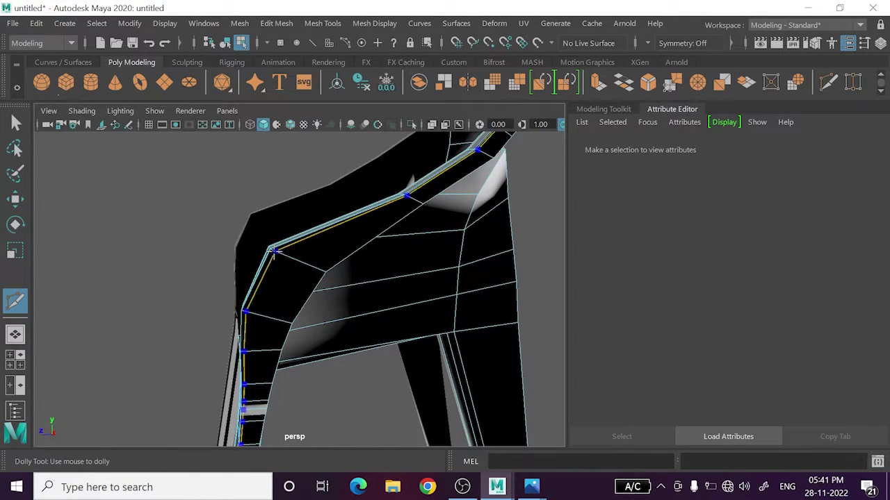
{"action": "key", "text": "3"}
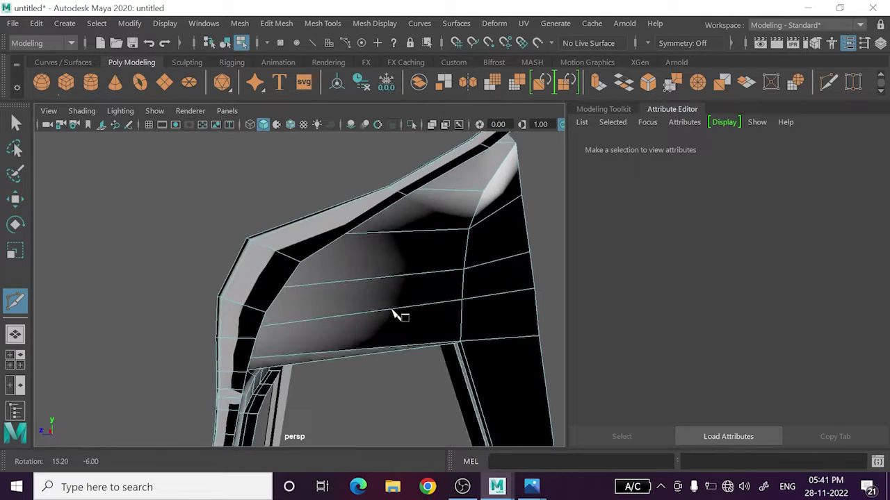
{"action": "key", "text": "w"}
{"action": "mouse_move", "coordinate": [324, 300]}
{"action": "left_mouse_down", "text": "alt"}
{"action": "mouse_move", "coordinate": [253, 301]}
{"action": "mouse_move", "coordinate": [288, 322]}
{"action": "mouse_move", "coordinate": [477, 220]}
{"action": "left_mouse_up", "text": "alt"}
{"action": "scroll", "coordinate": [287, 321], "scroll_direction": "down", "scroll_amount": 5}
{"action": "right_click_drag", "start_coordinate": [477, 221], "coordinate": [511, 94]}
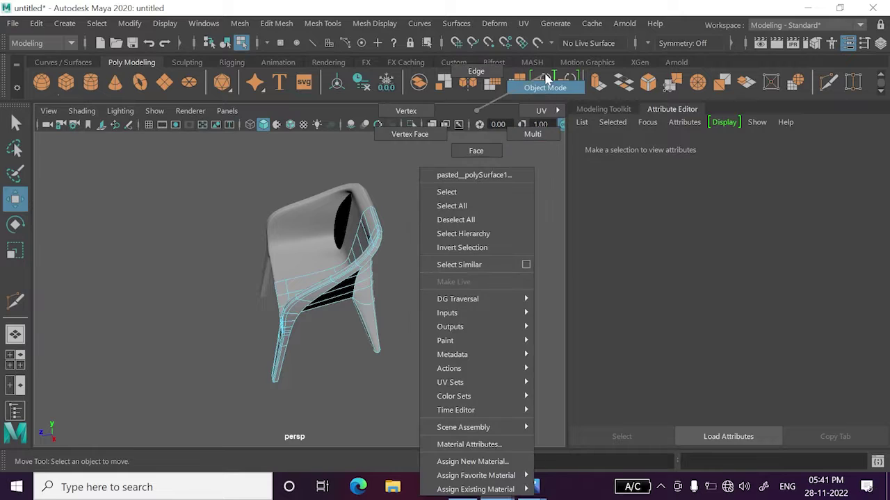
{"action": "mouse_move", "coordinate": [452, 229]}
{"action": "left_mouse_down", "text": "alt"}
{"action": "mouse_move", "coordinate": [419, 302]}
{"action": "mouse_move", "coordinate": [499, 287]}
{"action": "left_mouse_up", "text": "alt"}
{"action": "scroll", "coordinate": [384, 327], "scroll_direction": "up", "scroll_amount": 3}
{"action": "mouse_move", "coordinate": [384, 326]}
{"action": "left_mouse_down", "text": "alt"}
{"action": "mouse_move", "coordinate": [425, 306]}
{"action": "mouse_move", "coordinate": [383, 308]}
{"action": "left_mouse_up", "text": "alt"}
{"action": "scroll", "coordinate": [285, 358], "scroll_direction": "up", "scroll_amount": 2}
{"action": "middle_click_drag", "start_coordinate": [285, 358], "coordinate": [306, 288], "text": "alt"}
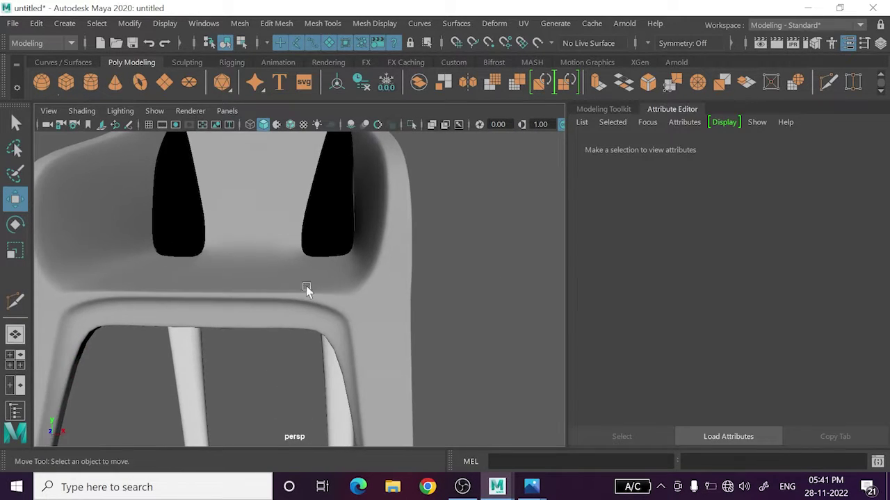
{"action": "left_click", "coordinate": [311, 306]}
{"action": "scroll", "coordinate": [278, 348], "scroll_direction": "up", "scroll_amount": 2}
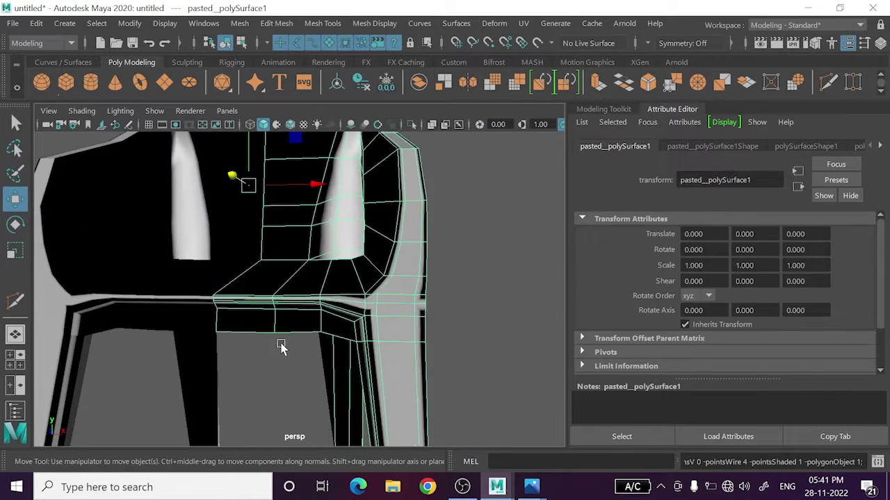
{"action": "scroll", "coordinate": [285, 341], "scroll_direction": "up", "scroll_amount": 3}
{"action": "mouse_move", "coordinate": [287, 339]}
{"action": "left_mouse_down", "text": "alt"}
{"action": "mouse_move", "coordinate": [299, 337]}
{"action": "mouse_move", "coordinate": [279, 342]}
{"action": "mouse_move", "coordinate": [426, 302]}
{"action": "left_mouse_up", "text": "alt"}
{"action": "key", "text": "f"}
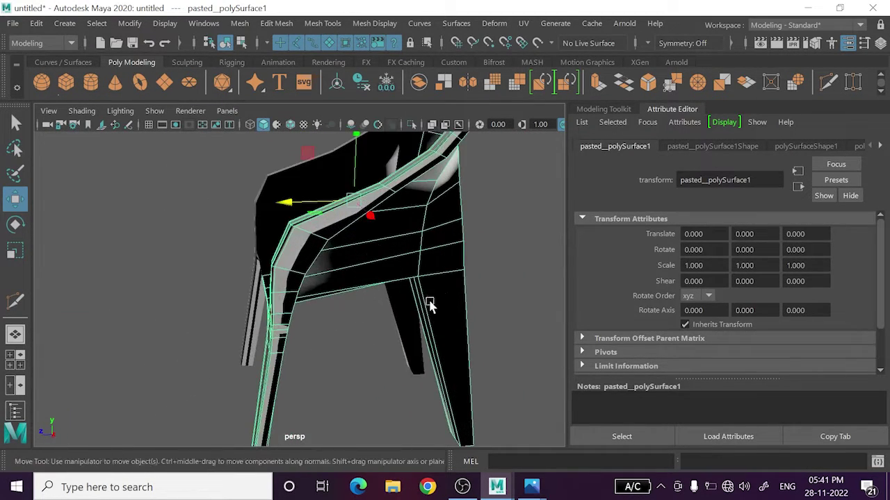
{"action": "scroll", "coordinate": [314, 273], "scroll_direction": "up", "scroll_amount": 3}
{"action": "left_click_drag", "start_coordinate": [314, 272], "coordinate": [312, 312], "text": "alt"}
{"action": "scroll", "coordinate": [389, 266], "scroll_direction": "up", "scroll_amount": 3}
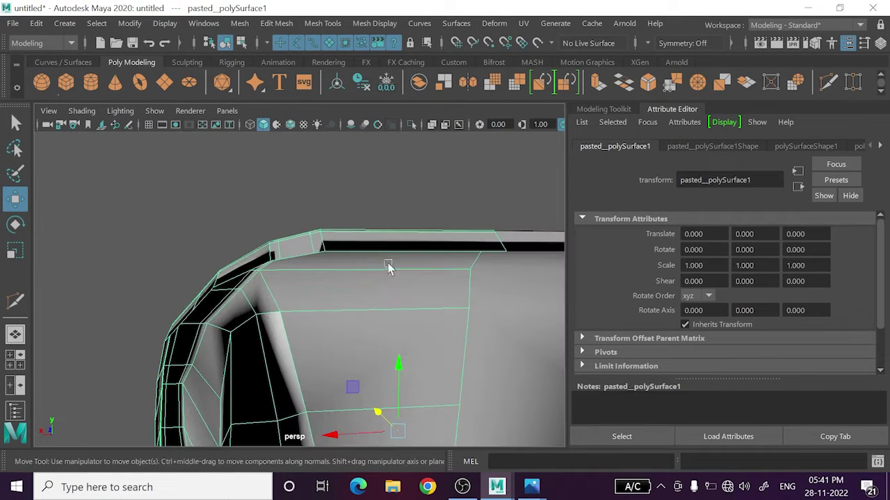
{"action": "right_click_drag", "start_coordinate": [389, 111], "coordinate": [429, 104]}
{"action": "left_click", "coordinate": [466, 248]}
{"action": "mouse_move", "coordinate": [466, 248]}
{"action": "left_mouse_down", "text": "alt"}
{"action": "mouse_move", "coordinate": [281, 234]}
{"action": "mouse_move", "coordinate": [302, 348]}
{"action": "mouse_move", "coordinate": [338, 284]}
{"action": "left_mouse_up", "text": "alt"}
{"action": "scroll", "coordinate": [337, 334], "scroll_direction": "up", "scroll_amount": 3}
{"action": "mouse_move", "coordinate": [338, 333]}
{"action": "left_mouse_down", "text": "alt"}
{"action": "mouse_move", "coordinate": [411, 377]}
{"action": "mouse_move", "coordinate": [367, 351]}
{"action": "mouse_move", "coordinate": [371, 283]}
{"action": "mouse_move", "coordinate": [341, 353]}
{"action": "mouse_move", "coordinate": [288, 378]}
{"action": "mouse_move", "coordinate": [306, 365]}
{"action": "mouse_move", "coordinate": [287, 357]}
{"action": "mouse_move", "coordinate": [282, 368]}
{"action": "left_mouse_up", "text": "alt"}
{"action": "left_click", "coordinate": [341, 353]}
- Extrude the leg and arm border edges with Ctrl+E, shrink them slightly, and prepare to move them
{"action": "key", "text": "ctrl+e"}
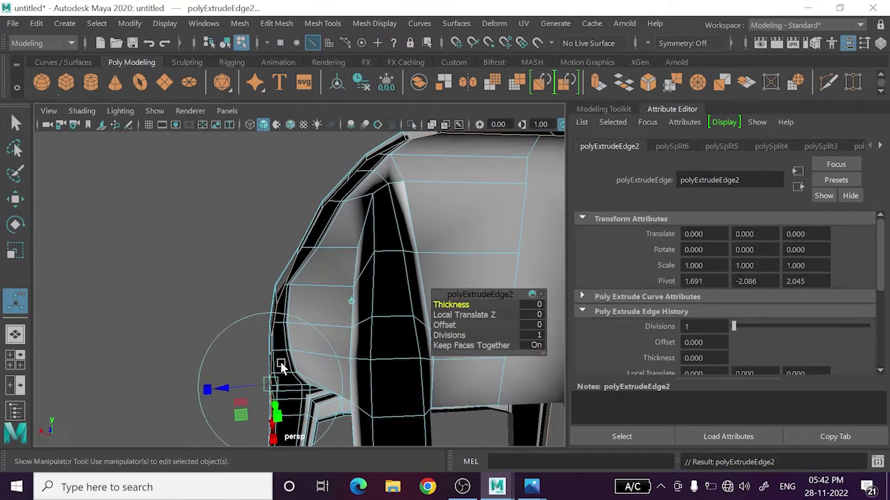
{"action": "key", "text": "r"}
{"action": "left_click_drag", "start_coordinate": [368, 415], "coordinate": [361, 414]}
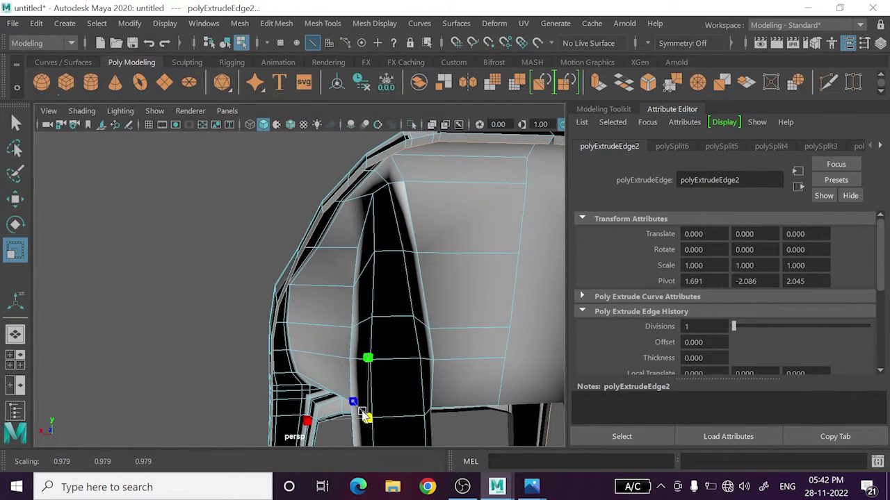
{"action": "scroll", "coordinate": [374, 346], "scroll_direction": "down", "scroll_amount": 5}
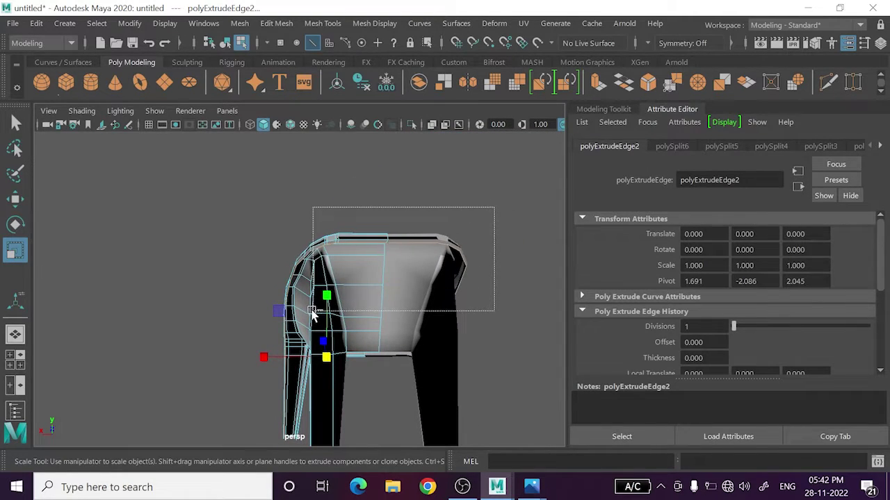
{"action": "scroll", "coordinate": [311, 314], "scroll_direction": "up", "scroll_amount": 5}
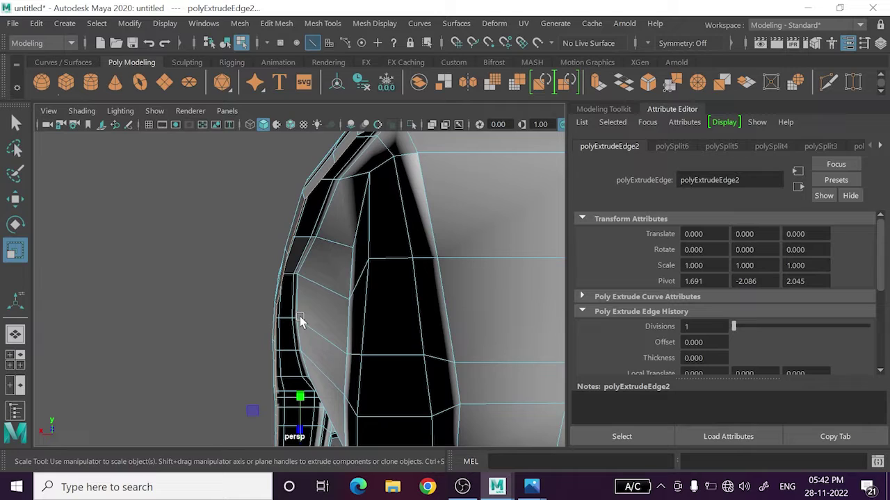
{"action": "key", "text": "w"}
{"action": "mouse_move", "coordinate": [294, 305]}
{"action": "left_mouse_down", "text": "alt"}
{"action": "mouse_move", "coordinate": [294, 258]}
{"action": "mouse_move", "coordinate": [290, 314]}
{"action": "mouse_move", "coordinate": [294, 250]}
{"action": "left_mouse_up", "text": "alt"}
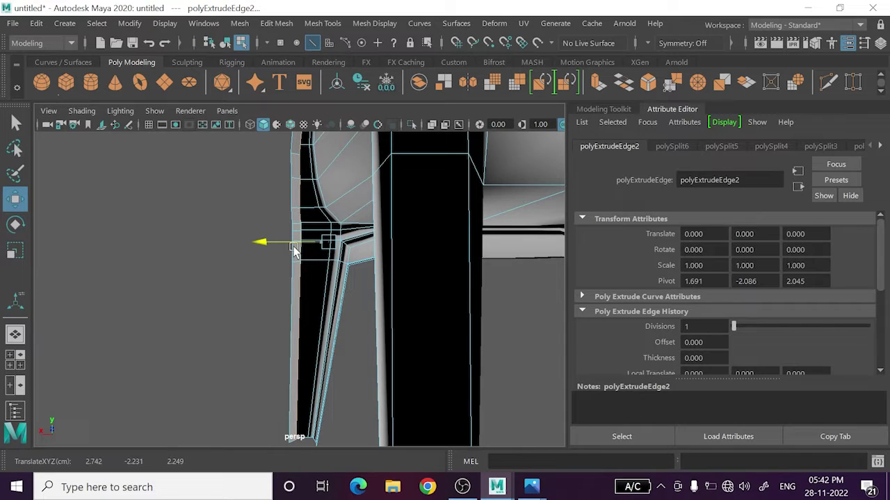
{"action": "mouse_move", "coordinate": [294, 251]}
{"action": "left_mouse_down", "text": "alt"}
{"action": "mouse_move", "coordinate": [340, 268]}
{"action": "mouse_move", "coordinate": [353, 285]}
{"action": "mouse_move", "coordinate": [391, 278]}
{"action": "mouse_move", "coordinate": [333, 229]}
{"action": "mouse_move", "coordinate": [317, 362]}
{"action": "mouse_move", "coordinate": [280, 326]}
{"action": "mouse_move", "coordinate": [267, 327]}
{"action": "mouse_move", "coordinate": [274, 280]}
{"action": "mouse_move", "coordinate": [273, 416]}
{"action": "left_mouse_up", "text": "alt"}
{"action": "scroll", "coordinate": [337, 191], "scroll_direction": "up", "scroll_amount": 1}
{"action": "scroll", "coordinate": [338, 168], "scroll_direction": "up", "scroll_amount": 4}
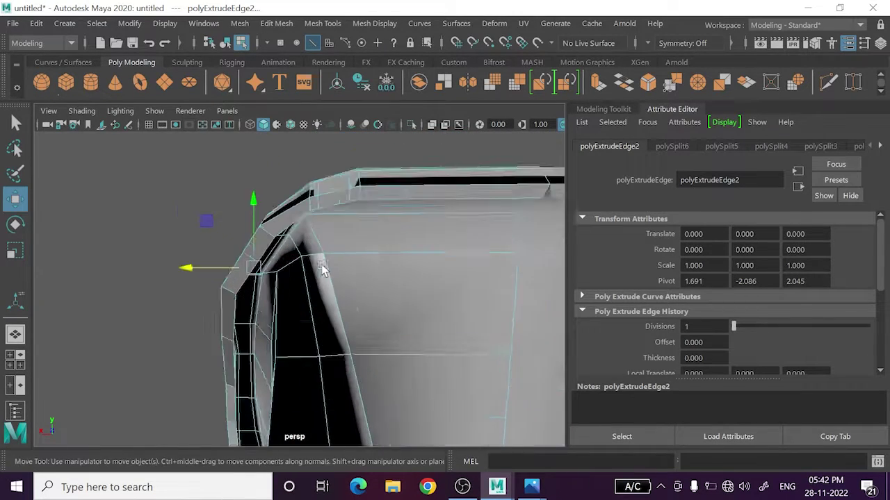
{"action": "scroll", "coordinate": [294, 264], "scroll_direction": "up", "scroll_amount": 2}
{"action": "scroll", "coordinate": [245, 278], "scroll_direction": "up", "scroll_amount": 2}
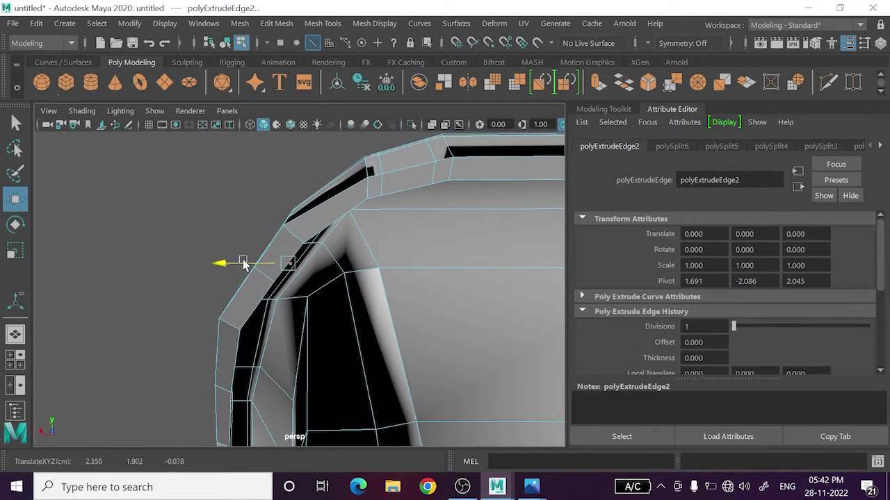
- Pull the backrest's upper corner vertex inward along X, then return to object mode
{"action": "mouse_move", "coordinate": [298, 214]}
{"action": "left_mouse_down", "text": "alt"}
{"action": "mouse_move", "coordinate": [298, 259]}
{"action": "mouse_move", "coordinate": [229, 260]}
{"action": "left_mouse_up", "text": "alt"}
{"action": "left_click", "coordinate": [179, 264]}
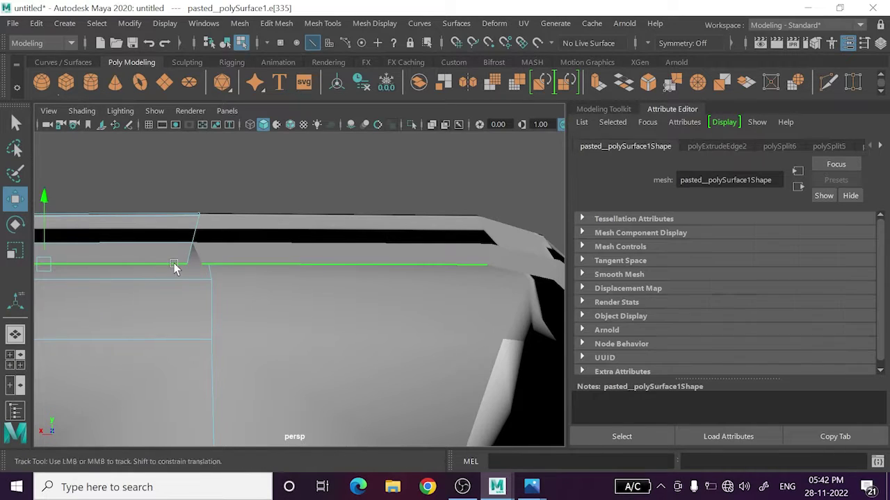
{"action": "key", "text": "f"}
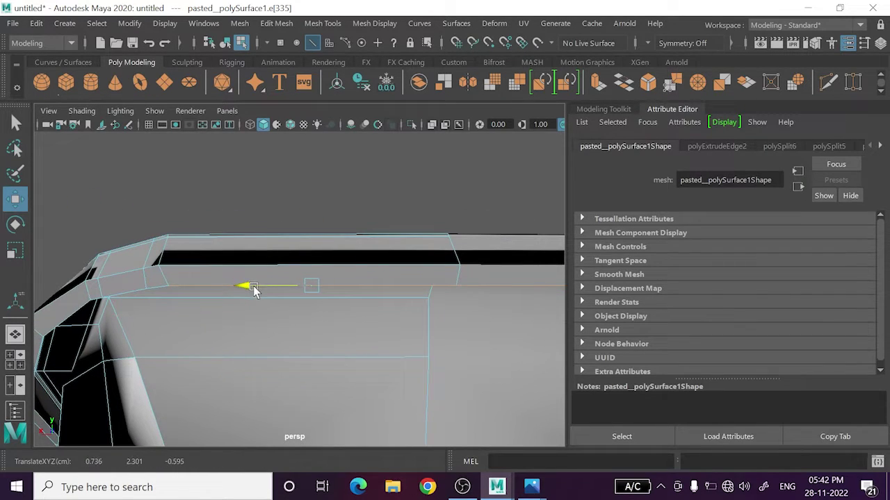
{"action": "mouse_move", "coordinate": [254, 290]}
{"action": "left_mouse_down", "text": "alt"}
{"action": "mouse_move", "coordinate": [291, 288]}
{"action": "mouse_move", "coordinate": [200, 262]}
{"action": "left_mouse_up", "text": "alt"}
{"action": "right_click_drag", "start_coordinate": [213, 258], "coordinate": [180, 132]}
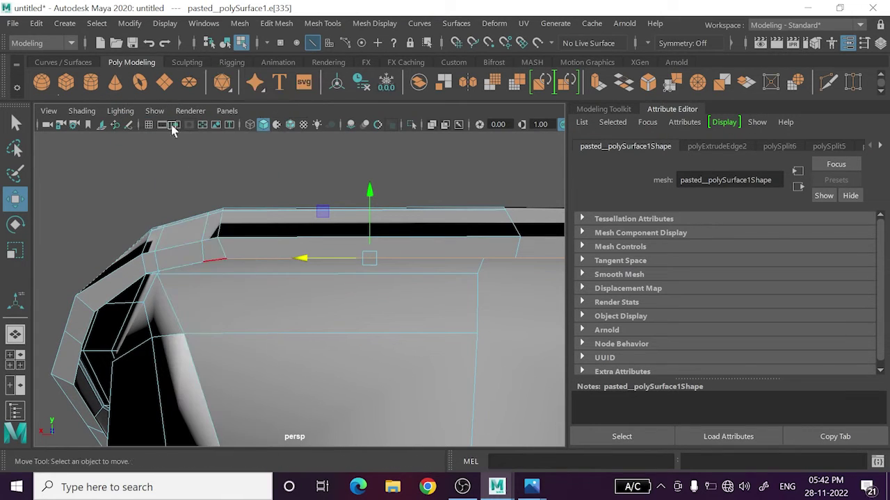
{"action": "left_click_drag", "start_coordinate": [219, 265], "coordinate": [207, 260]}
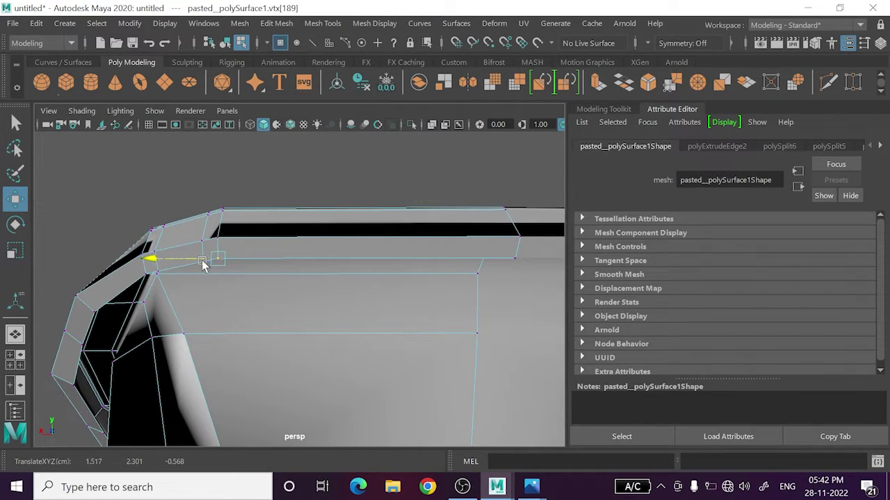
{"action": "left_click", "coordinate": [827, 83]}
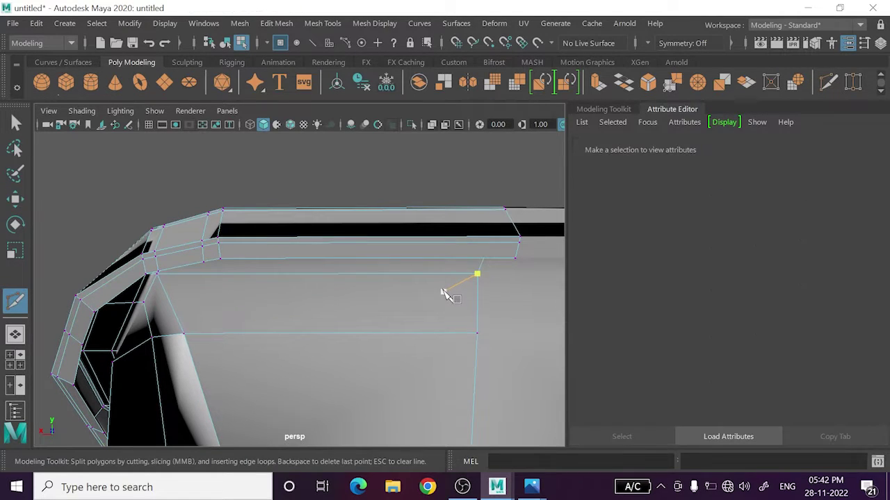
{"action": "key", "text": "w"}
{"action": "right_click_drag", "start_coordinate": [373, 174], "coordinate": [417, 84]}
- Assign a new Phong material, phong1, to the mirrored half pasted_polySurface2
{"action": "scroll", "coordinate": [329, 248], "scroll_direction": "down", "scroll_amount": 5}
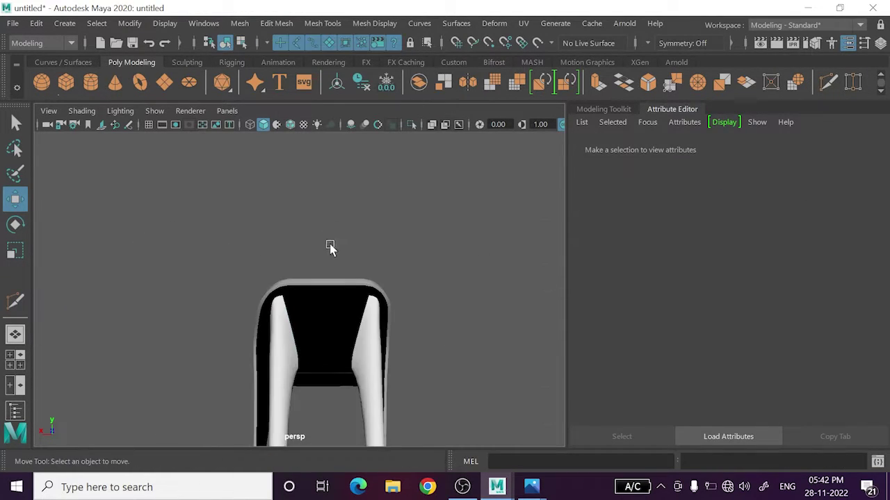
{"action": "mouse_move", "coordinate": [330, 248]}
{"action": "left_mouse_down", "text": "alt"}
{"action": "mouse_move", "coordinate": [461, 262]}
{"action": "mouse_move", "coordinate": [365, 291]}
{"action": "mouse_move", "coordinate": [242, 285]}
{"action": "mouse_move", "coordinate": [353, 297]}
{"action": "mouse_move", "coordinate": [392, 278]}
{"action": "mouse_move", "coordinate": [370, 288]}
{"action": "left_mouse_up", "text": "alt"}
{"action": "left_click", "coordinate": [330, 321]}
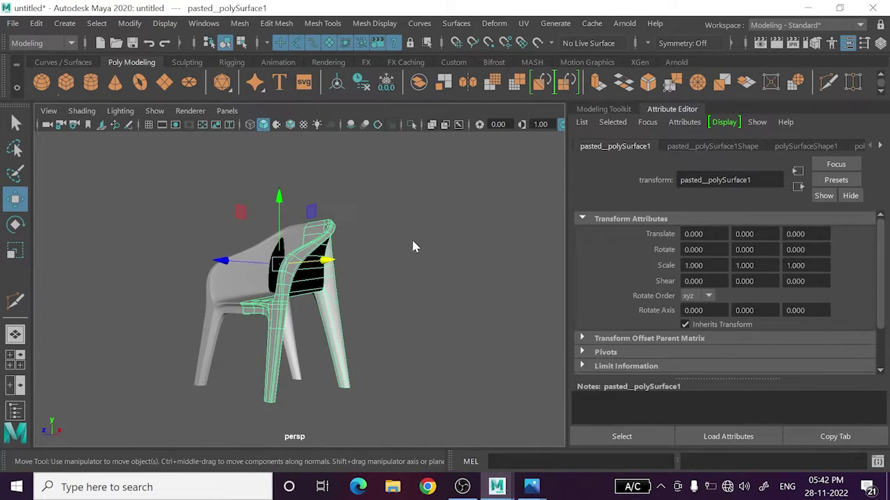
{"action": "right_click_drag", "start_coordinate": [413, 166], "coordinate": [393, 202]}
{"action": "left_click", "coordinate": [335, 343]}
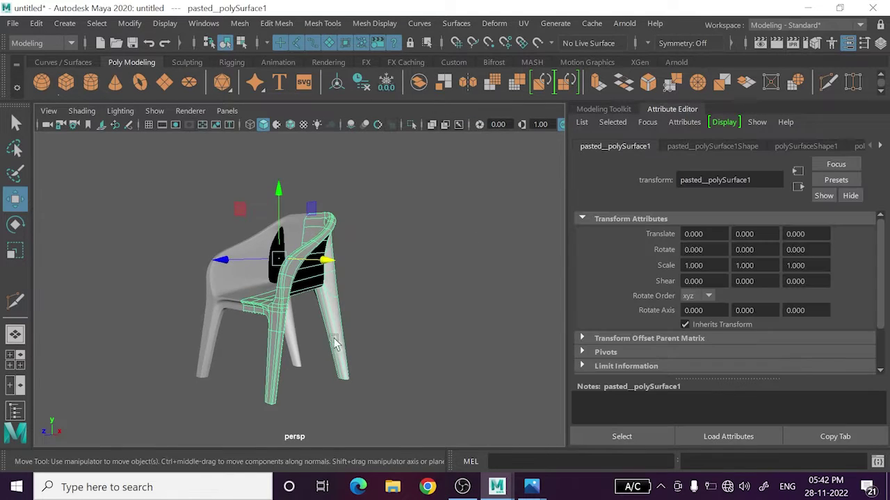
{"action": "left_click", "coordinate": [237, 296], "text": "shift"}
{"action": "right_click", "coordinate": [332, 318]}
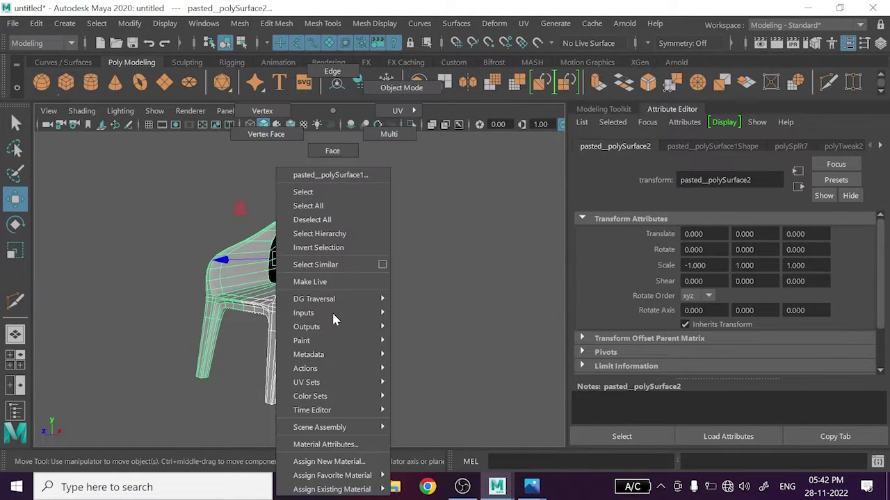
{"action": "mouse_move", "coordinate": [332, 476]}
{"action": "left_click", "coordinate": [420, 431]}
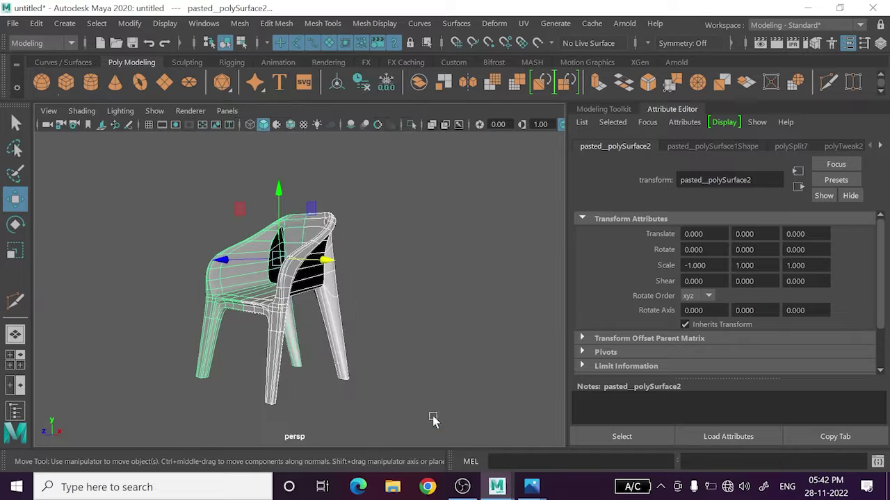
{"action": "left_click", "coordinate": [371, 314]}
{"action": "mouse_move", "coordinate": [371, 313]}
{"action": "left_mouse_down", "text": "alt"}
{"action": "mouse_move", "coordinate": [248, 319]}
{"action": "mouse_move", "coordinate": [369, 357]}
{"action": "mouse_move", "coordinate": [354, 329]}
{"action": "left_mouse_up", "text": "alt"}
- Multi-Cut across the back leg of pasted_polySurface1 and along its backrest junction
{"action": "left_click", "coordinate": [328, 342]}
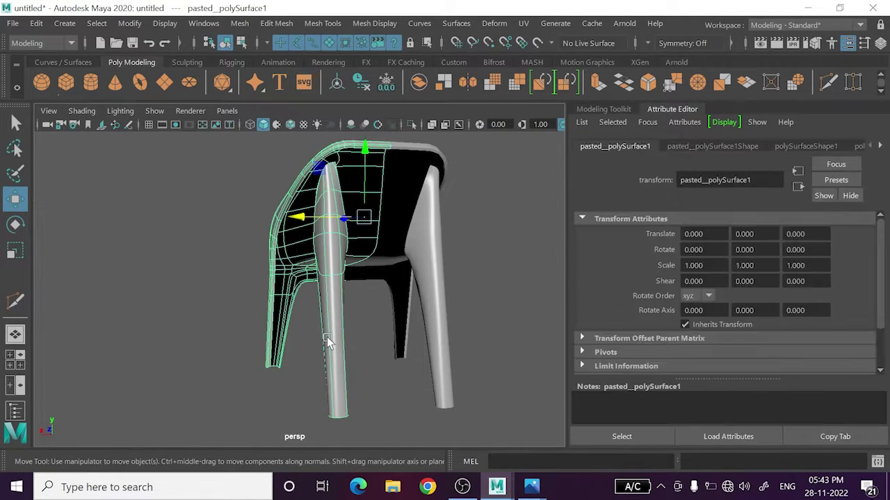
{"action": "scroll", "coordinate": [338, 368], "scroll_direction": "up", "scroll_amount": 3}
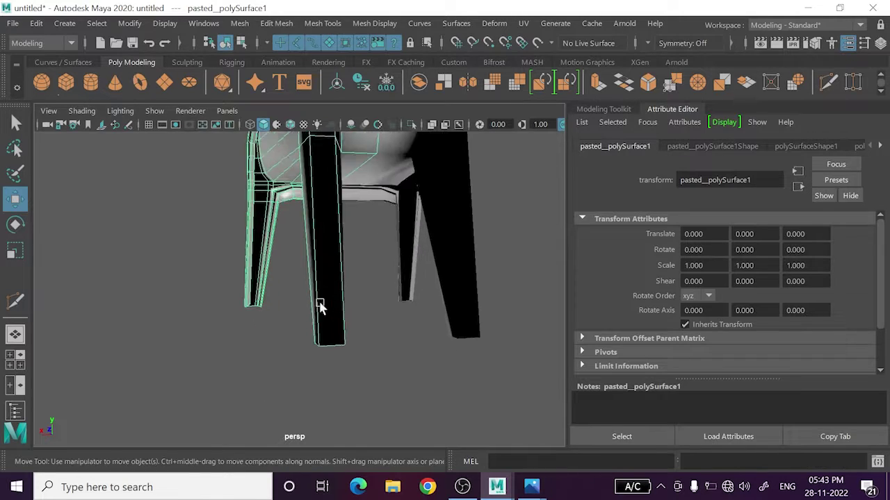
{"action": "scroll", "coordinate": [320, 319], "scroll_direction": "up", "scroll_amount": 2}
{"action": "left_click", "coordinate": [828, 83]}
{"action": "scroll", "coordinate": [294, 353], "scroll_direction": "up", "scroll_amount": 2}
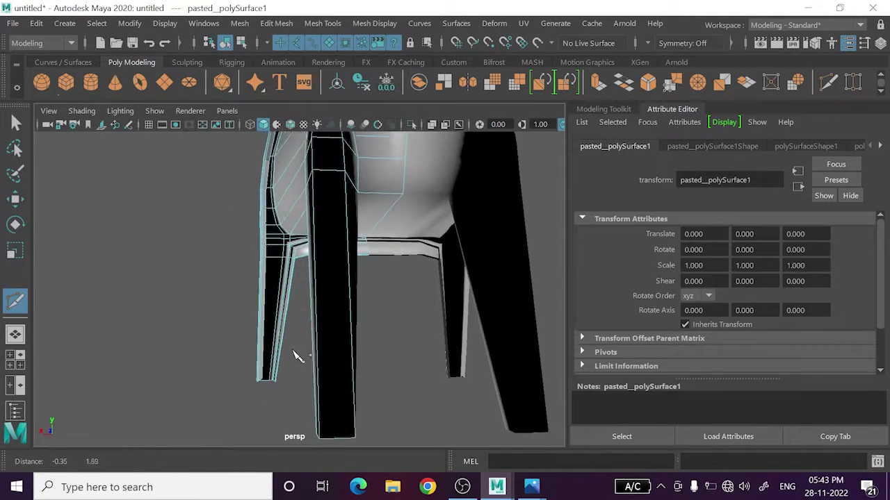
{"action": "scroll", "coordinate": [303, 417], "scroll_direction": "up", "scroll_amount": 2}
{"action": "key", "text": "Return"}
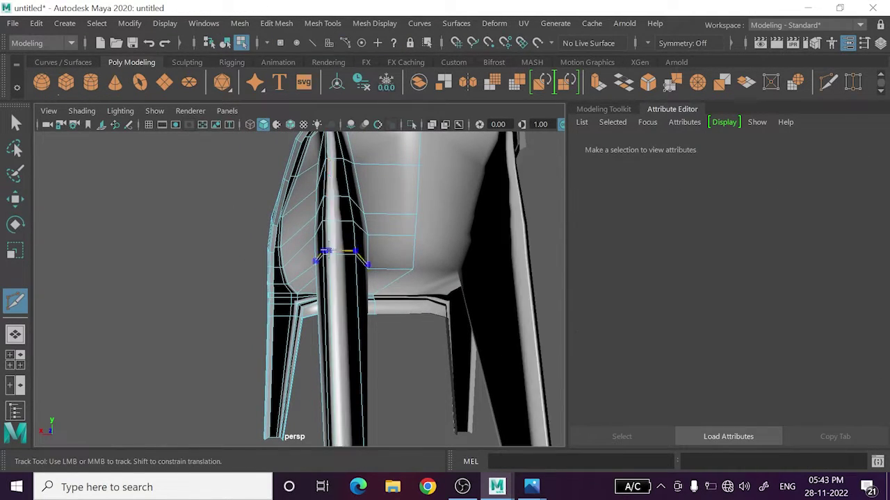
{"action": "scroll", "coordinate": [332, 285], "scroll_direction": "up", "scroll_amount": 3}
{"action": "scroll", "coordinate": [332, 284], "scroll_direction": "up", "scroll_amount": 2}
{"action": "middle_click_drag", "start_coordinate": [331, 284], "coordinate": [318, 288]}
{"action": "scroll", "coordinate": [318, 288], "scroll_direction": "up", "scroll_amount": 2}
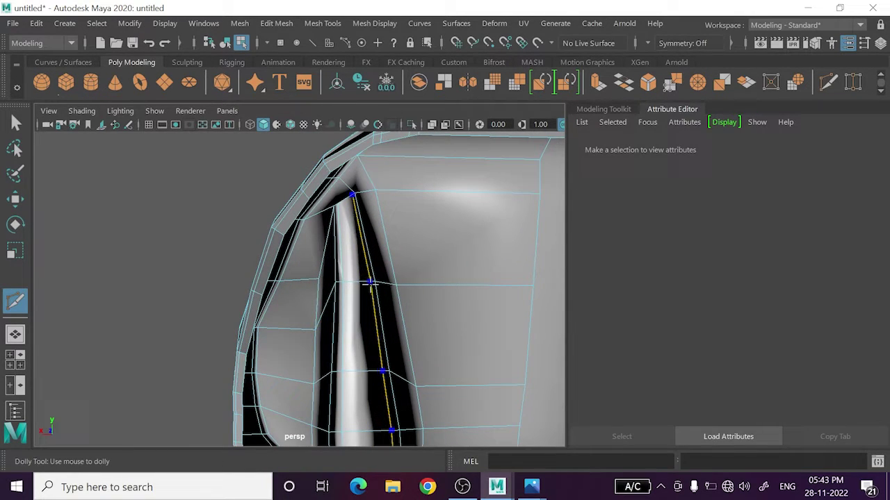
{"action": "key", "text": "Return"}
{"action": "scroll", "coordinate": [340, 344], "scroll_direction": "down", "scroll_amount": 5}
{"action": "scroll", "coordinate": [308, 323], "scroll_direction": "down", "scroll_amount": 4}
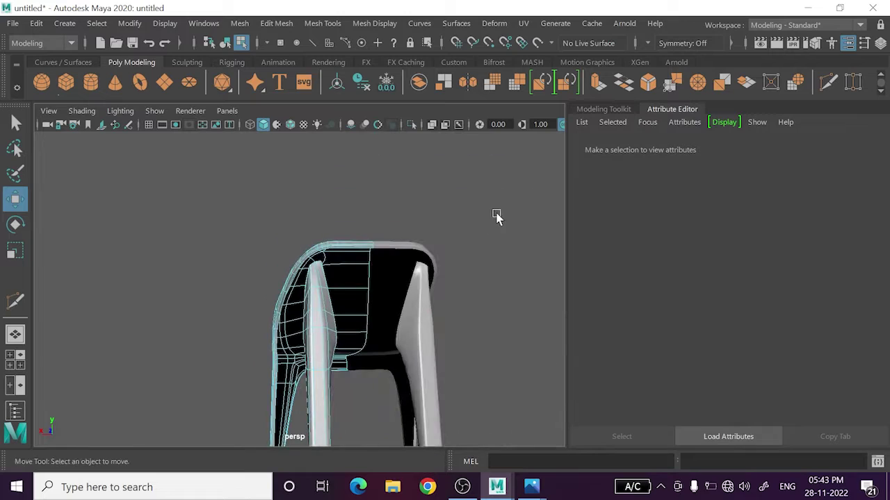
- Return to object mode and reselect the chair half from a new angle
{"action": "right_click_drag", "start_coordinate": [496, 216], "coordinate": [569, 116]}
{"action": "key", "text": "w"}
{"action": "left_click", "coordinate": [538, 280]}
{"action": "mouse_move", "coordinate": [537, 280]}
{"action": "left_mouse_down", "text": "alt"}
{"action": "mouse_move", "coordinate": [468, 326]}
{"action": "mouse_move", "coordinate": [526, 338]}
{"action": "mouse_move", "coordinate": [604, 318]}
{"action": "mouse_move", "coordinate": [595, 307]}
{"action": "left_mouse_up", "text": "alt"}
{"action": "scroll", "coordinate": [514, 308], "scroll_direction": "up", "scroll_amount": 1}
{"action": "scroll", "coordinate": [412, 308], "scroll_direction": "up", "scroll_amount": 4}
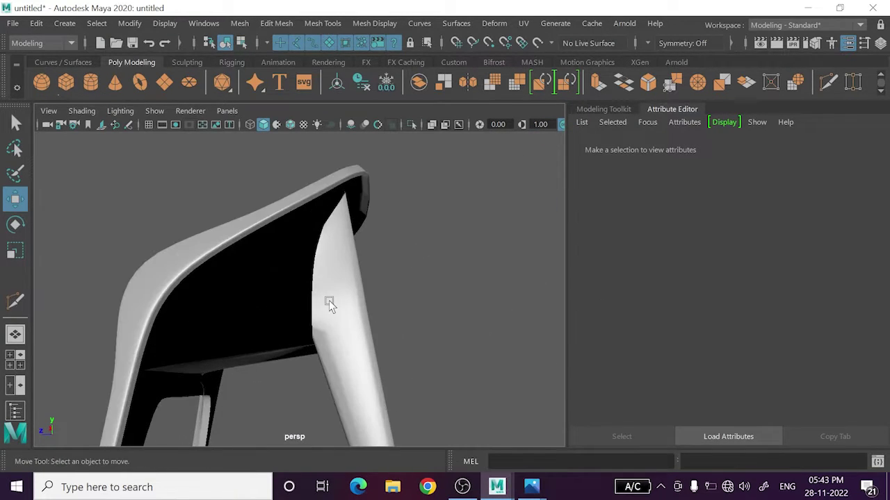
{"action": "left_click", "coordinate": [354, 322]}
{"action": "scroll", "coordinate": [354, 322], "scroll_direction": "up", "scroll_amount": 2}
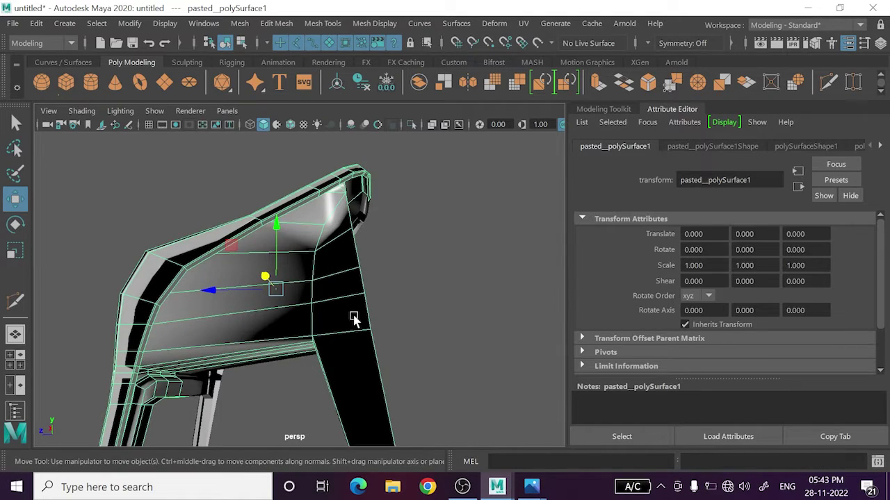
- Cut a vertical edge down the side of the backrest
{"action": "scroll", "coordinate": [354, 322], "scroll_direction": "up", "scroll_amount": 3}
{"action": "left_click", "coordinate": [826, 84]}
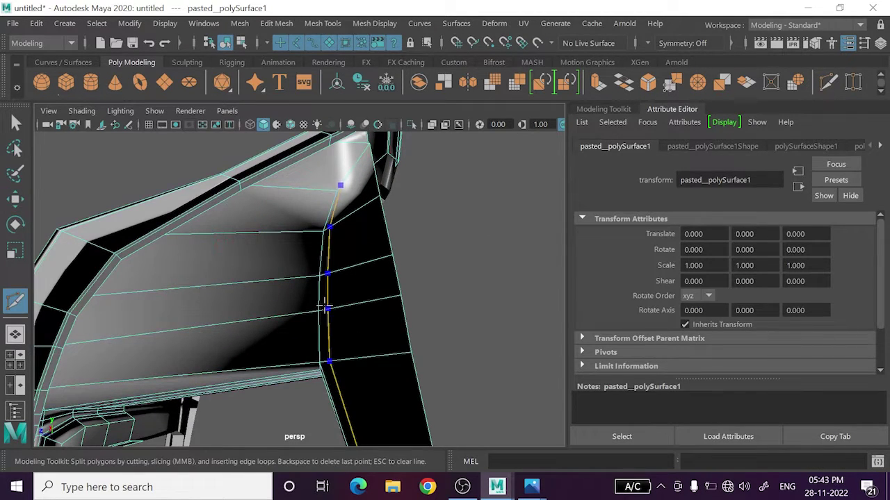
{"action": "left_click", "coordinate": [323, 306]}
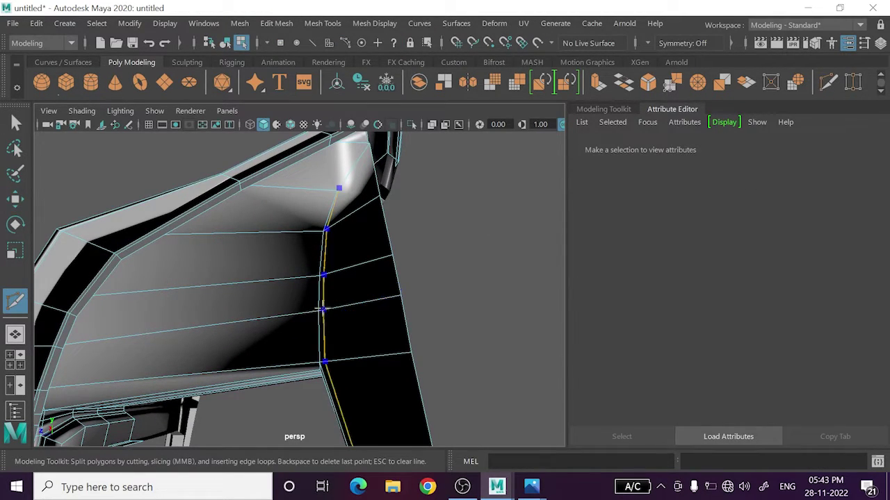
{"action": "key", "text": "Return"}
{"action": "key", "text": "w"}
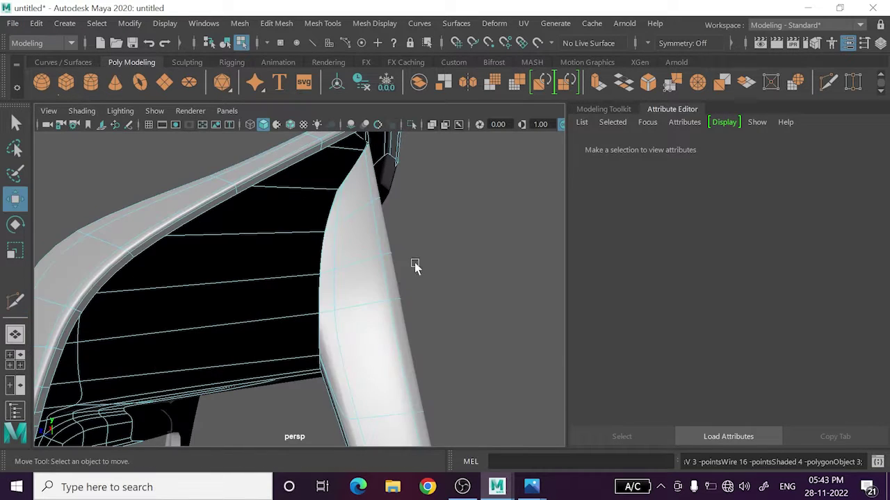
{"action": "right_click", "coordinate": [455, 215]}
{"action": "scroll", "coordinate": [461, 253], "scroll_direction": "down", "scroll_amount": 10}
{"action": "mouse_move", "coordinate": [411, 312]}
{"action": "left_mouse_down", "text": "alt"}
{"action": "mouse_move", "coordinate": [407, 331]}
{"action": "mouse_move", "coordinate": [259, 331]}
{"action": "mouse_move", "coordinate": [475, 324]}
{"action": "mouse_move", "coordinate": [528, 347]}
{"action": "mouse_move", "coordinate": [486, 363]}
{"action": "mouse_move", "coordinate": [371, 324]}
{"action": "mouse_move", "coordinate": [368, 271]}
{"action": "mouse_move", "coordinate": [272, 282]}
{"action": "mouse_move", "coordinate": [363, 252]}
{"action": "mouse_move", "coordinate": [297, 294]}
{"action": "mouse_move", "coordinate": [339, 304]}
{"action": "mouse_move", "coordinate": [294, 284]}
{"action": "mouse_move", "coordinate": [360, 289]}
{"action": "mouse_move", "coordinate": [300, 278]}
{"action": "mouse_move", "coordinate": [312, 306]}
{"action": "left_mouse_up", "text": "alt"}
{"action": "scroll", "coordinate": [313, 300], "scroll_direction": "up", "scroll_amount": 3}
{"action": "scroll", "coordinate": [339, 291], "scroll_direction": "up", "scroll_amount": 2}
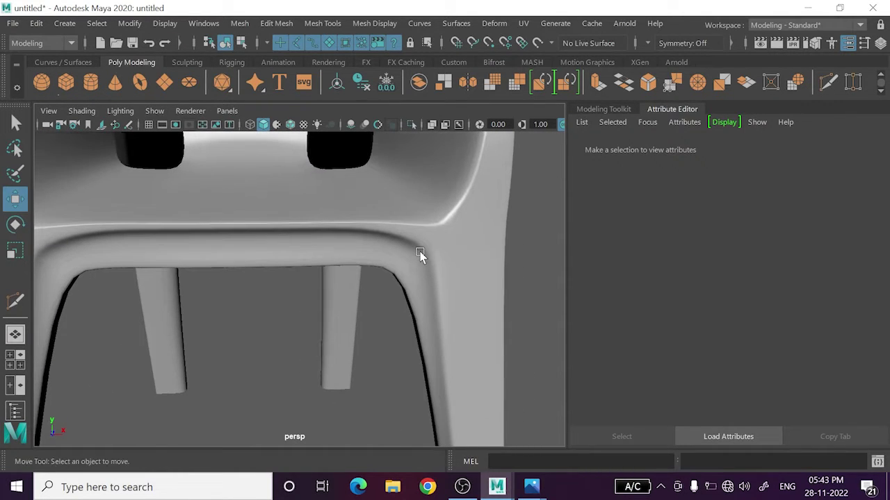
- Lower the front seat rail edge slightly in Y and preview the chair smoothed
{"action": "left_click", "coordinate": [415, 324]}
{"action": "mouse_move", "coordinate": [415, 324]}
{"action": "left_mouse_down", "text": "alt"}
{"action": "mouse_move", "coordinate": [443, 277]}
{"action": "mouse_move", "coordinate": [421, 287]}
{"action": "mouse_move", "coordinate": [445, 278]}
{"action": "mouse_move", "coordinate": [457, 243]}
{"action": "mouse_move", "coordinate": [451, 258]}
{"action": "mouse_move", "coordinate": [368, 258]}
{"action": "mouse_move", "coordinate": [348, 273]}
{"action": "mouse_move", "coordinate": [254, 252]}
{"action": "mouse_move", "coordinate": [304, 282]}
{"action": "left_mouse_up", "text": "alt"}
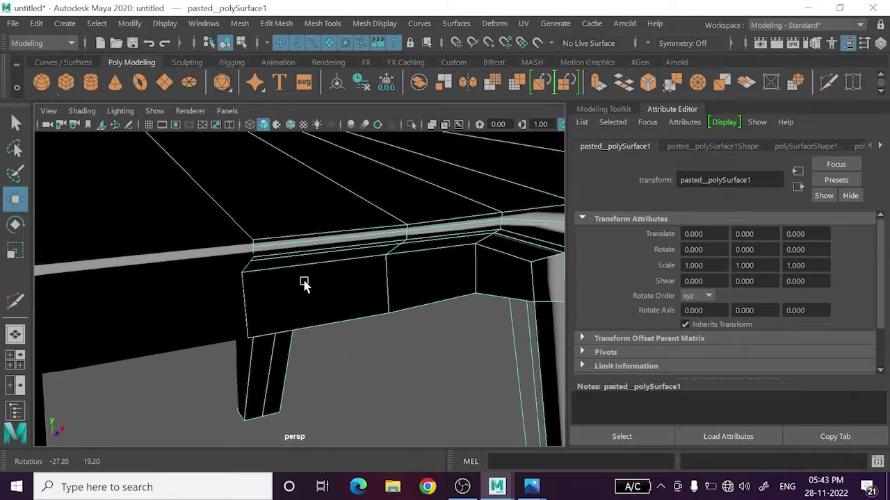
{"action": "middle_click_drag", "start_coordinate": [303, 282], "coordinate": [289, 278], "text": "alt"}
{"action": "mouse_move", "coordinate": [290, 278]}
{"action": "left_mouse_down", "text": "alt"}
{"action": "mouse_move", "coordinate": [340, 274]}
{"action": "mouse_move", "coordinate": [239, 278]}
{"action": "mouse_move", "coordinate": [338, 264]}
{"action": "mouse_move", "coordinate": [298, 274]}
{"action": "mouse_move", "coordinate": [360, 250]}
{"action": "left_mouse_up", "text": "alt"}
{"action": "right_click_drag", "start_coordinate": [360, 250], "coordinate": [361, 209]}
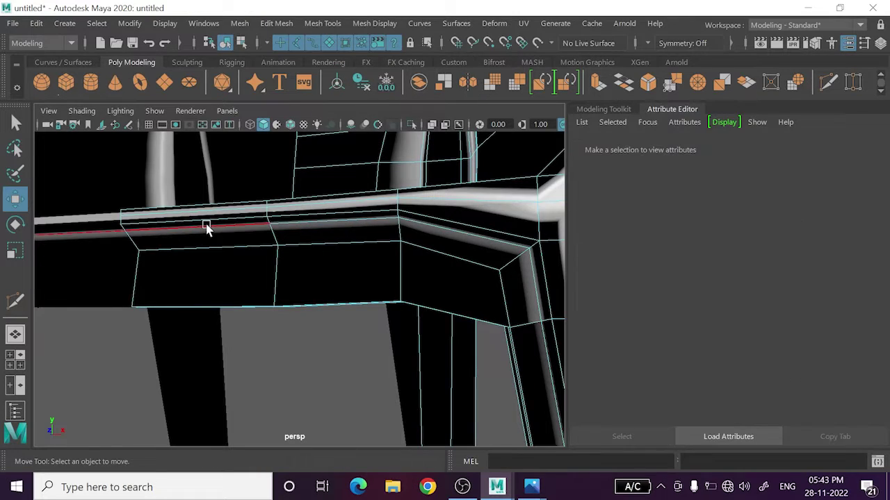
{"action": "left_click", "coordinate": [169, 220]}
{"action": "left_click", "coordinate": [139, 212]}
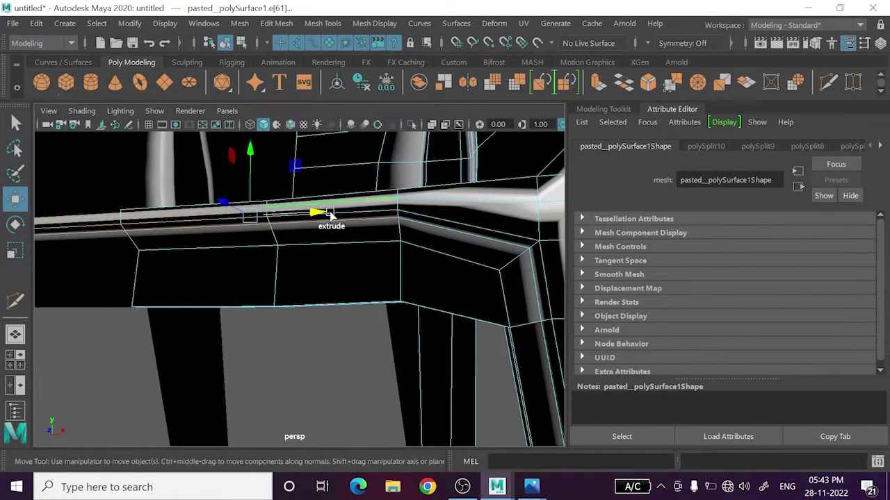
{"action": "left_click_drag", "start_coordinate": [255, 179], "coordinate": [275, 270]}
{"action": "key", "text": "3"}
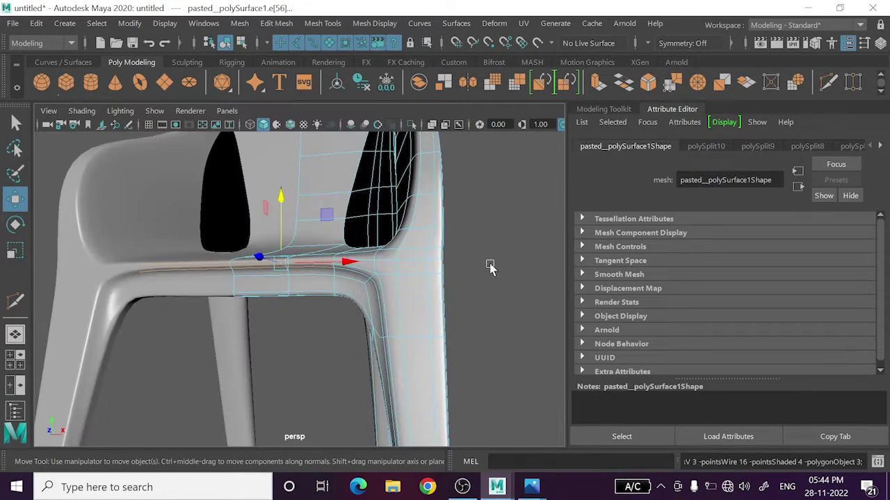
{"action": "right_click_drag", "start_coordinate": [494, 220], "coordinate": [527, 135]}
{"action": "left_click", "coordinate": [463, 297]}
{"action": "scroll", "coordinate": [463, 298], "scroll_direction": "down", "scroll_amount": 3}
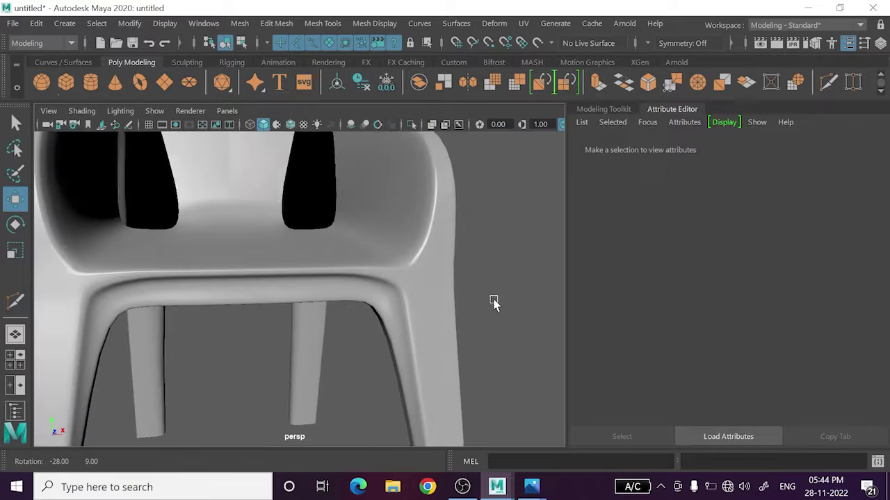
{"action": "mouse_move", "coordinate": [494, 303]}
{"action": "left_mouse_down", "text": "alt"}
{"action": "mouse_move", "coordinate": [322, 318]}
{"action": "mouse_move", "coordinate": [260, 182]}
{"action": "left_mouse_up", "text": "alt"}
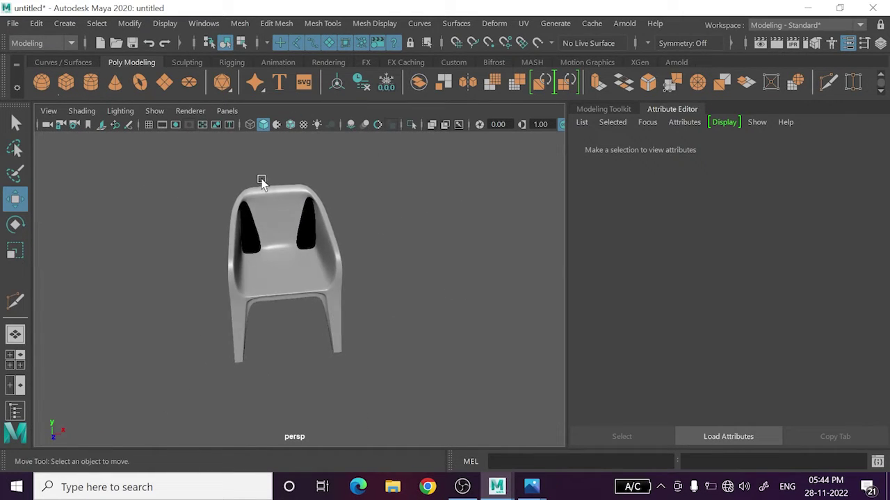
{"action": "scroll", "coordinate": [327, 333], "scroll_direction": "up", "scroll_amount": 5}
{"action": "mouse_move", "coordinate": [328, 334]}
{"action": "left_mouse_down", "text": "alt"}
{"action": "mouse_move", "coordinate": [234, 327]}
{"action": "mouse_move", "coordinate": [246, 305]}
{"action": "mouse_move", "coordinate": [200, 311]}
{"action": "left_mouse_up", "text": "alt"}
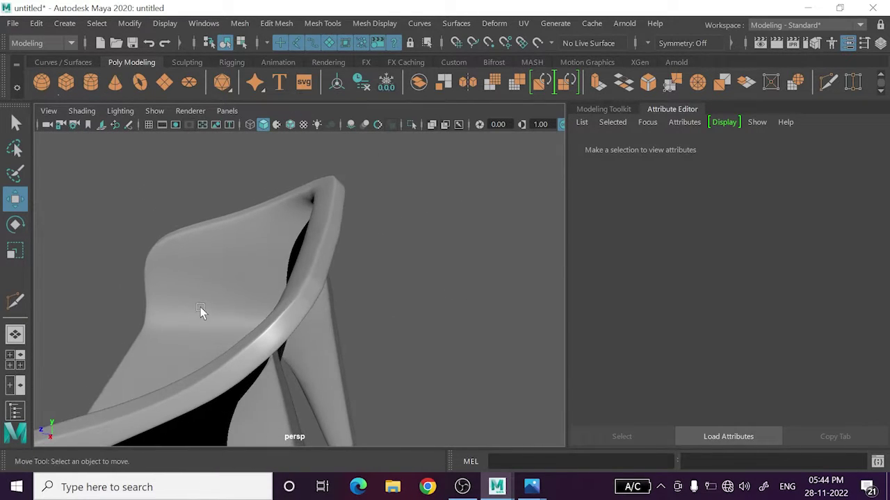
{"action": "left_click", "coordinate": [304, 279]}
{"action": "mouse_move", "coordinate": [313, 318]}
{"action": "left_mouse_down", "text": "alt"}
{"action": "mouse_move", "coordinate": [396, 324]}
{"action": "mouse_move", "coordinate": [423, 312]}
{"action": "mouse_move", "coordinate": [331, 341]}
{"action": "mouse_move", "coordinate": [366, 359]}
{"action": "mouse_move", "coordinate": [319, 313]}
{"action": "left_mouse_up", "text": "alt"}
- Select the corner vertex on the backrest's curved top edge in wireframe view
{"action": "left_click_drag", "start_coordinate": [216, 318], "coordinate": [260, 294], "text": "alt"}
{"action": "right_click_drag", "start_coordinate": [286, 295], "coordinate": [233, 99]}
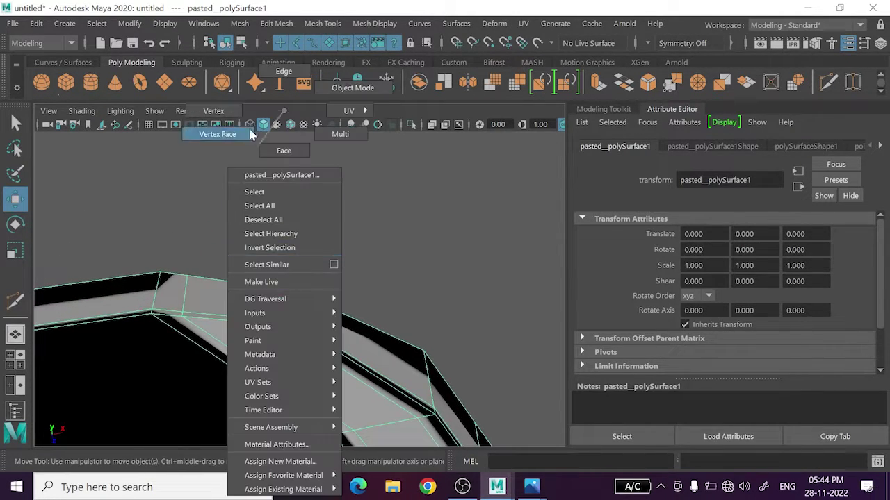
{"action": "left_click_drag", "start_coordinate": [328, 280], "coordinate": [290, 328]}
{"action": "mouse_move", "coordinate": [375, 371]}
{"action": "left_mouse_down", "text": "alt"}
{"action": "mouse_move", "coordinate": [264, 246]}
{"action": "mouse_move", "coordinate": [255, 215]}
{"action": "mouse_move", "coordinate": [308, 310]}
{"action": "left_mouse_up", "text": "alt"}
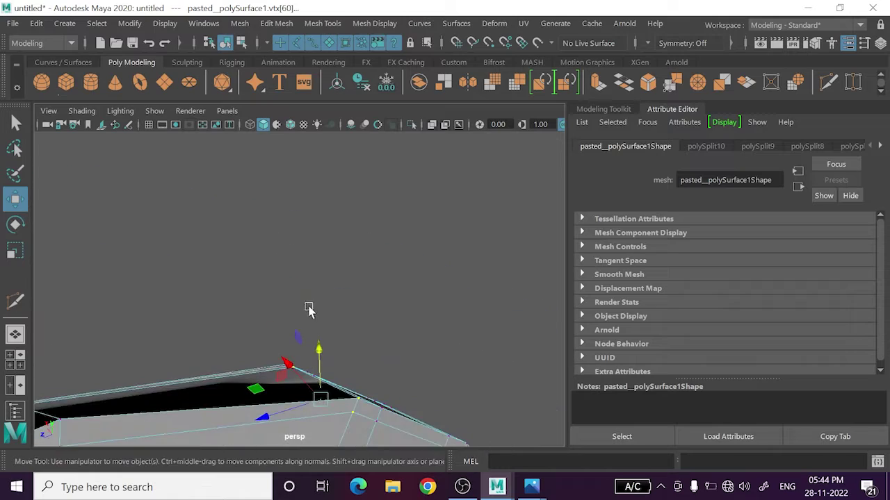
{"action": "right_click_drag", "start_coordinate": [308, 310], "coordinate": [303, 263], "text": "alt"}
{"action": "mouse_move", "coordinate": [303, 263]}
{"action": "left_mouse_down", "text": "alt"}
{"action": "mouse_move", "coordinate": [443, 328]}
{"action": "mouse_move", "coordinate": [357, 292]}
{"action": "mouse_move", "coordinate": [367, 286]}
{"action": "left_mouse_up", "text": "alt"}
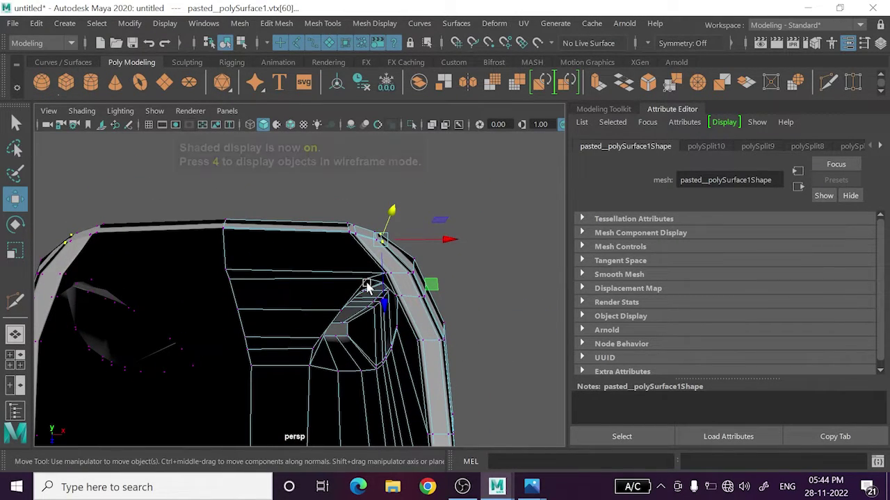
{"action": "key", "text": "4"}
{"action": "mouse_move", "coordinate": [367, 287]}
{"action": "right_mouse_down", "text": "alt"}
{"action": "mouse_move", "coordinate": [410, 264]}
{"action": "mouse_move", "coordinate": [364, 276]}
{"action": "mouse_move", "coordinate": [412, 240]}
{"action": "mouse_move", "coordinate": [397, 257]}
{"action": "right_mouse_up", "text": "alt"}
- Push the corner vertex outward to round the bend, then show the chair shaded
{"action": "left_click_drag", "start_coordinate": [398, 257], "coordinate": [414, 277]}
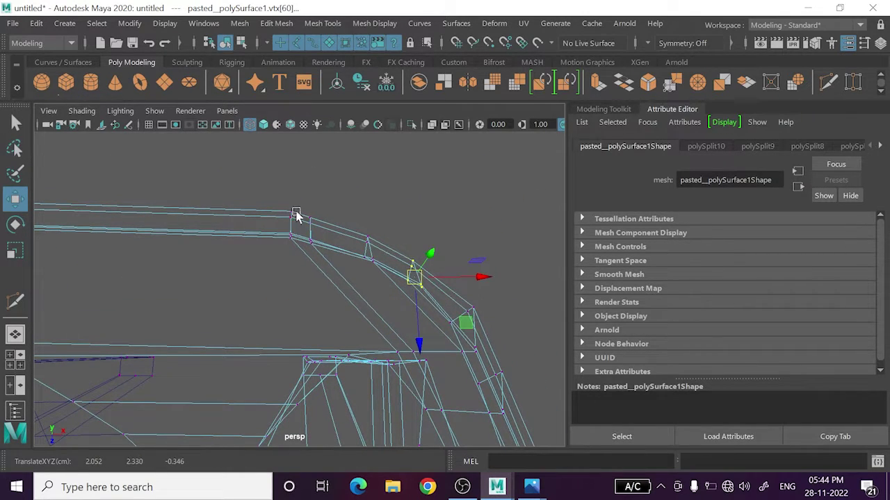
{"action": "middle_click_drag", "start_coordinate": [292, 238], "coordinate": [321, 237]}
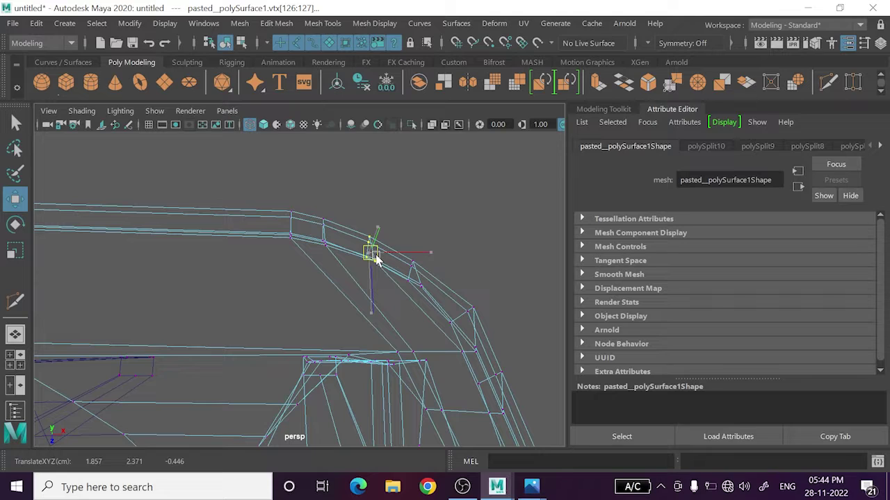
{"action": "key", "text": "5"}
{"action": "right_click_drag", "start_coordinate": [486, 148], "coordinate": [505, 187]}
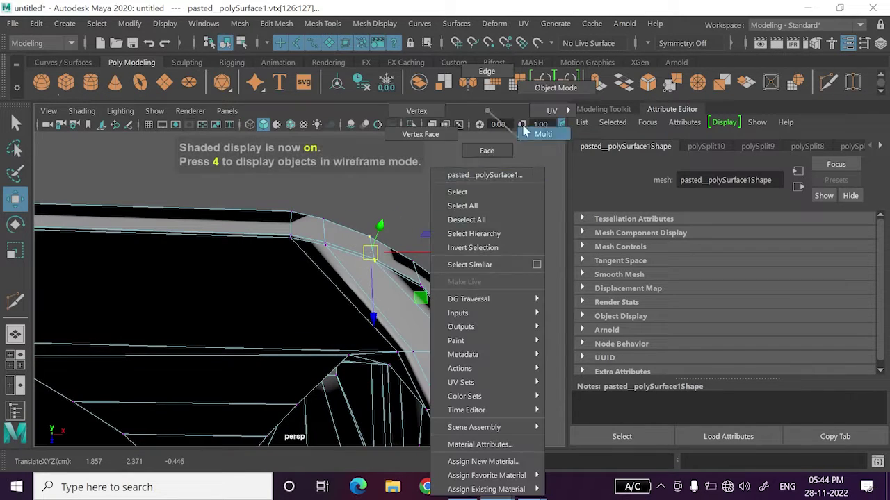
{"action": "left_click", "coordinate": [422, 259]}
- Nudge the armrest's curved corner vertices up and out so the bend flows evenly
{"action": "key", "text": "3"}
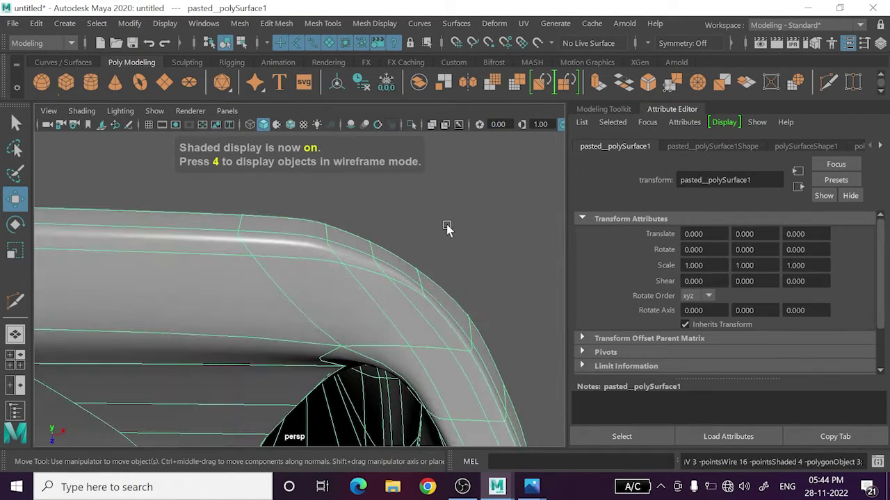
{"action": "left_click", "coordinate": [442, 250]}
{"action": "left_click", "coordinate": [313, 243]}
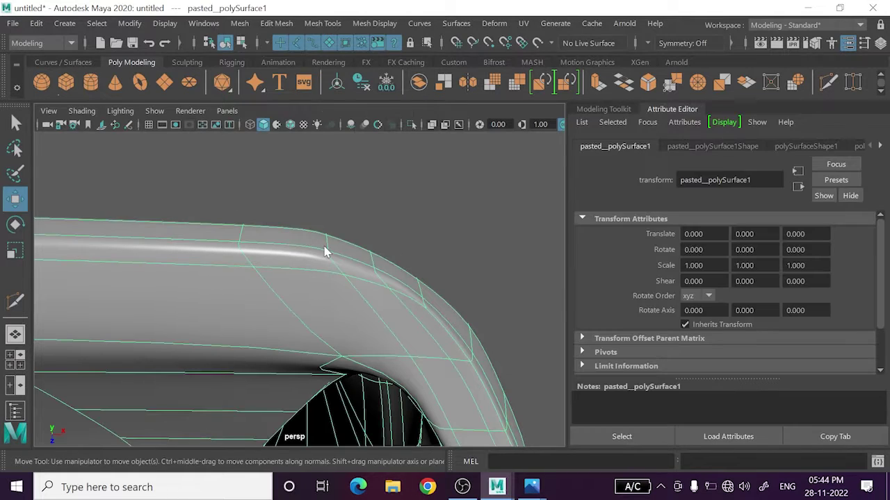
{"action": "right_click_drag", "start_coordinate": [323, 252], "coordinate": [301, 203]}
{"action": "mouse_move", "coordinate": [353, 318]}
{"action": "left_mouse_down"}
{"action": "mouse_move", "coordinate": [329, 248]}
{"action": "mouse_move", "coordinate": [319, 262]}
{"action": "mouse_move", "coordinate": [367, 229]}
{"action": "left_mouse_up"}
{"action": "left_click", "coordinate": [301, 234]}
{"action": "left_click_drag", "start_coordinate": [301, 234], "coordinate": [285, 210], "text": "alt"}
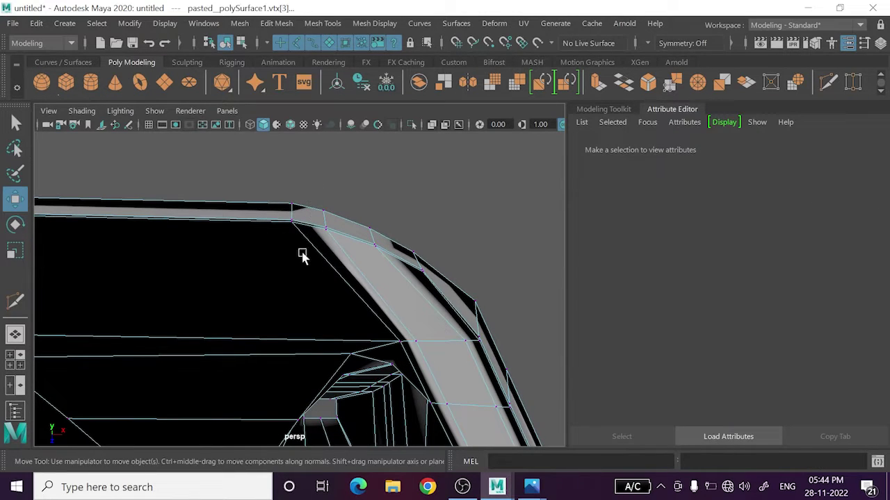
{"action": "mouse_move", "coordinate": [302, 256]}
{"action": "left_mouse_down"}
{"action": "mouse_move", "coordinate": [294, 229]}
{"action": "mouse_move", "coordinate": [313, 240]}
{"action": "left_mouse_up"}
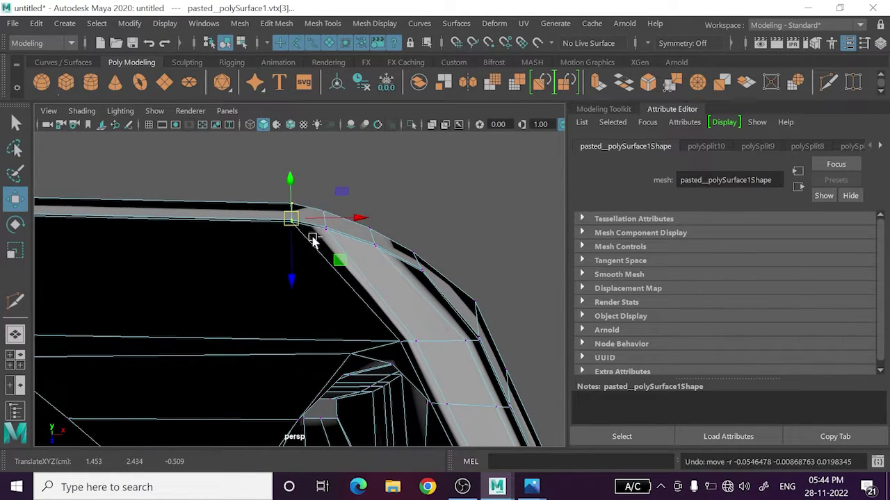
{"action": "key", "text": "4"}
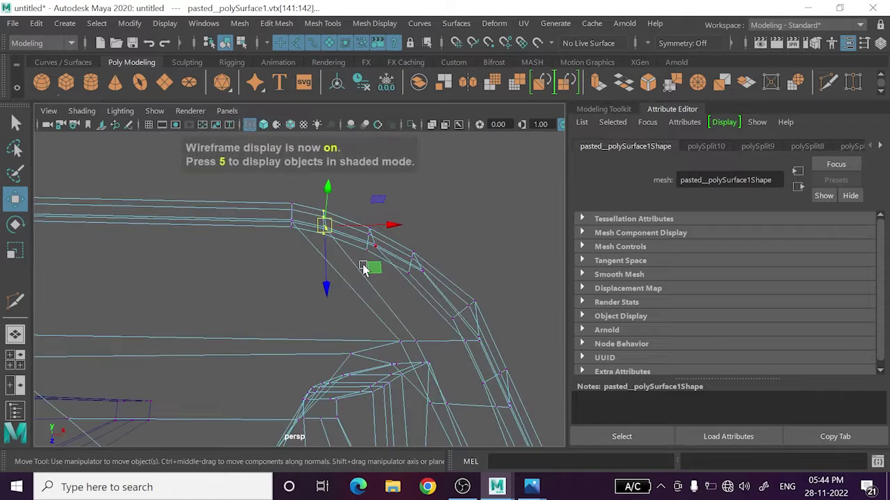
{"action": "left_click_drag", "start_coordinate": [328, 227], "coordinate": [344, 234]}
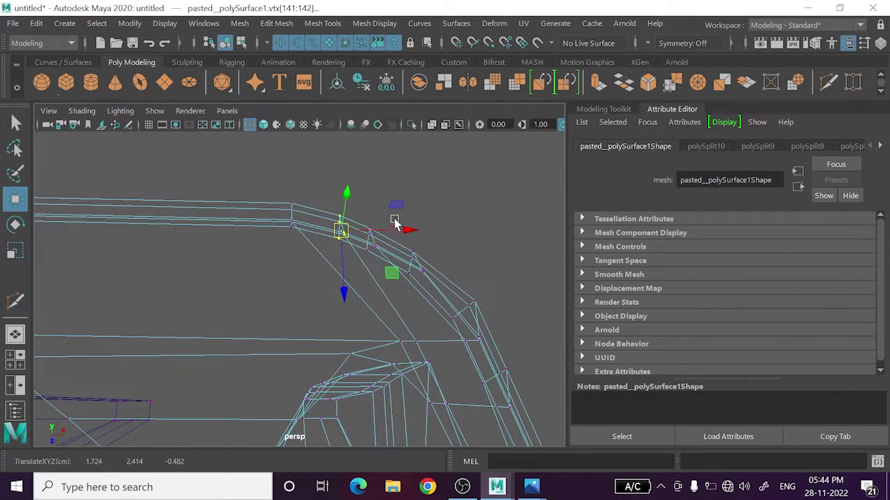
{"action": "left_click_drag", "start_coordinate": [368, 255], "coordinate": [411, 209]}
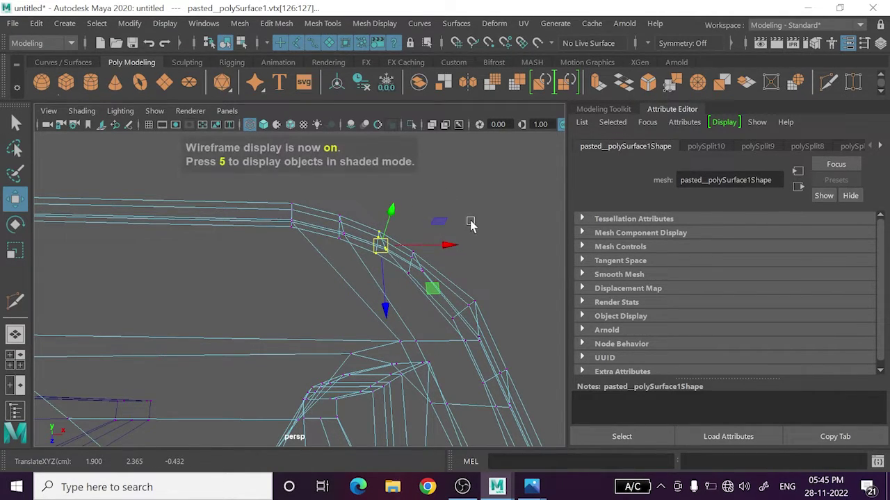
{"action": "key", "text": "5"}
{"action": "right_click", "coordinate": [494, 177]}
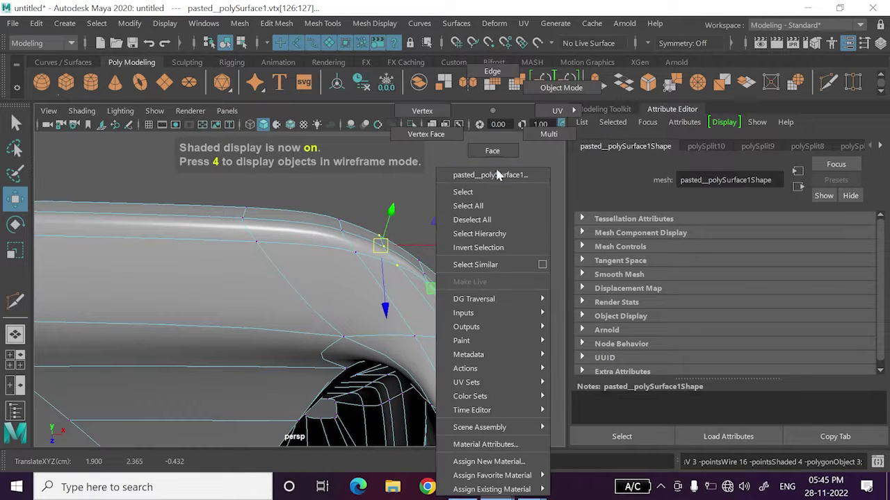
{"action": "left_click", "coordinate": [478, 223]}
{"action": "mouse_move", "coordinate": [472, 258]}
{"action": "left_mouse_down", "text": "alt"}
{"action": "mouse_move", "coordinate": [234, 236]}
{"action": "mouse_move", "coordinate": [244, 212]}
{"action": "mouse_move", "coordinate": [291, 251]}
{"action": "mouse_move", "coordinate": [397, 241]}
{"action": "mouse_move", "coordinate": [326, 266]}
{"action": "mouse_move", "coordinate": [283, 258]}
{"action": "mouse_move", "coordinate": [285, 278]}
{"action": "mouse_move", "coordinate": [278, 264]}
{"action": "mouse_move", "coordinate": [252, 255]}
{"action": "mouse_move", "coordinate": [261, 259]}
{"action": "mouse_move", "coordinate": [257, 273]}
{"action": "left_mouse_up", "text": "alt"}
{"action": "left_click", "coordinate": [278, 267]}
{"action": "middle_click_drag", "start_coordinate": [257, 273], "coordinate": [252, 282], "text": "alt"}
{"action": "right_click", "coordinate": [256, 260]}
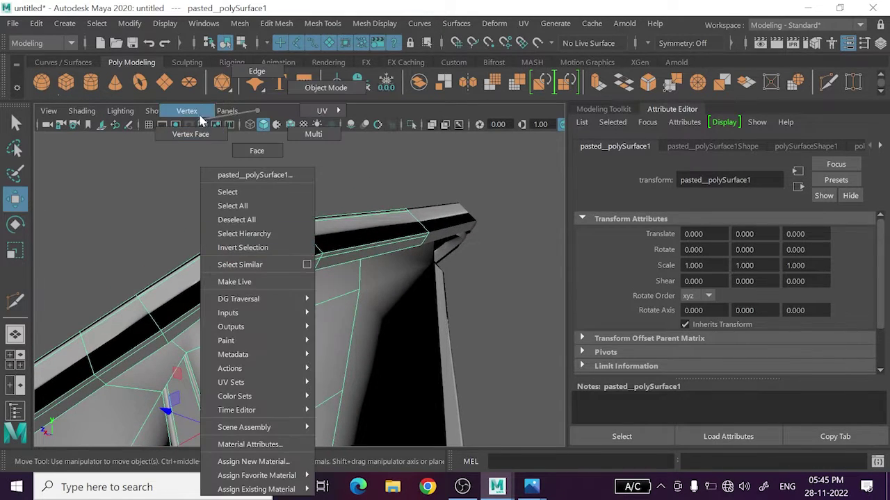
{"action": "left_click", "coordinate": [248, 238]}
{"action": "mouse_move", "coordinate": [248, 238]}
{"action": "left_mouse_down", "text": "alt"}
{"action": "mouse_move", "coordinate": [280, 254]}
{"action": "mouse_move", "coordinate": [300, 245]}
{"action": "left_mouse_up", "text": "alt"}
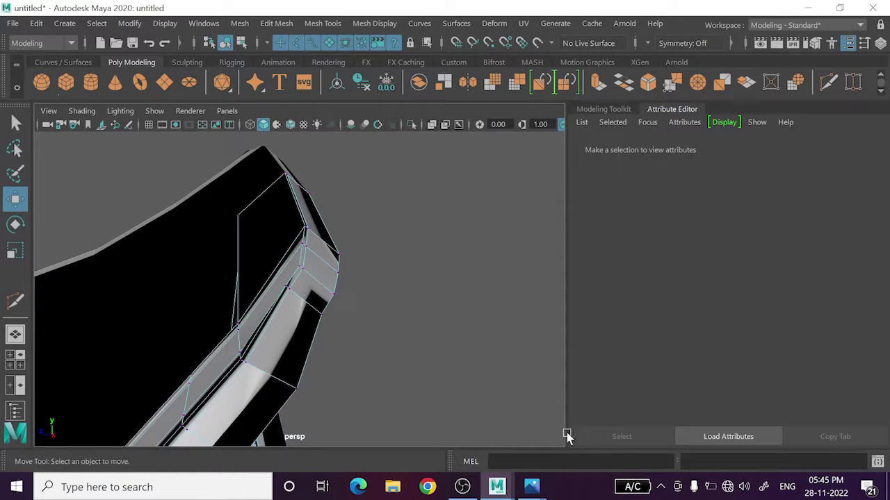
{"action": "left_click", "coordinate": [458, 491]}
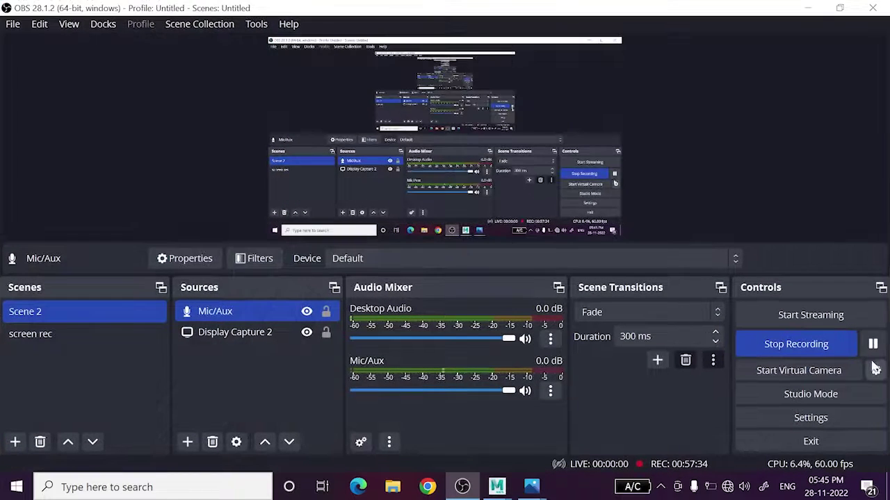
{"action": "left_click", "coordinate": [808, 9]}
{"action": "left_click", "coordinate": [481, 292]}
{"action": "mouse_move", "coordinate": [481, 292]}
{"action": "left_mouse_down", "text": "alt"}
{"action": "mouse_move", "coordinate": [385, 285]}
{"action": "mouse_move", "coordinate": [495, 289]}
{"action": "mouse_move", "coordinate": [451, 305]}
{"action": "mouse_move", "coordinate": [301, 312]}
{"action": "mouse_move", "coordinate": [310, 310]}
{"action": "mouse_move", "coordinate": [321, 345]}
{"action": "mouse_move", "coordinate": [314, 295]}
{"action": "mouse_move", "coordinate": [328, 292]}
{"action": "mouse_move", "coordinate": [301, 287]}
{"action": "left_mouse_up", "text": "alt"}
- Select both chair halves and darken the phong1 material's Color slider to a darker grey
{"action": "left_click", "coordinate": [302, 287]}
{"action": "left_click", "coordinate": [241, 294], "text": "shift"}
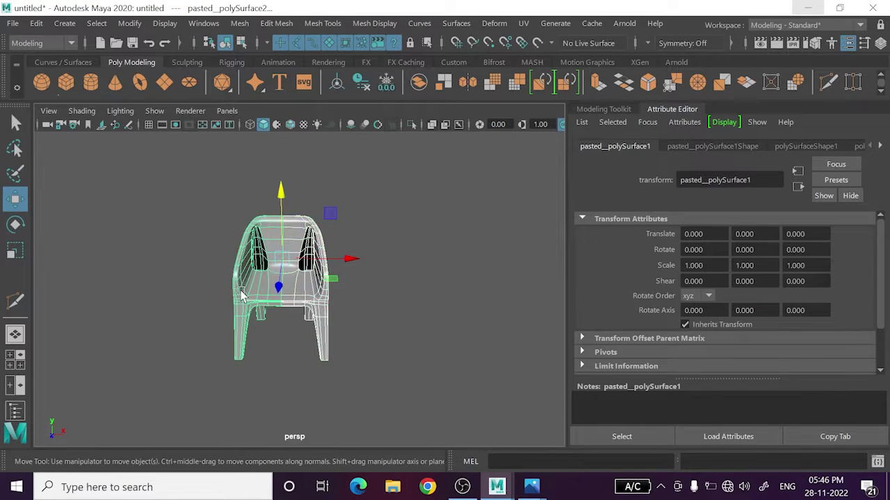
{"action": "key", "text": "ctrl+shift+c"}
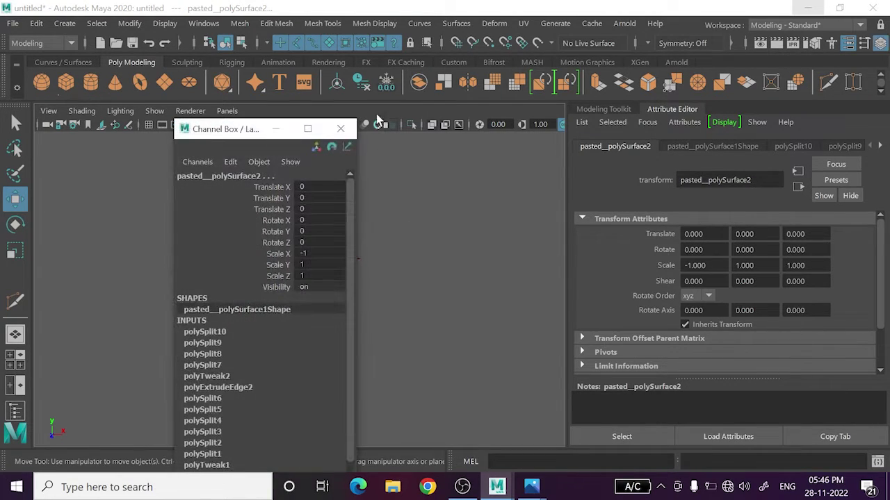
{"action": "left_click", "coordinate": [341, 129]}
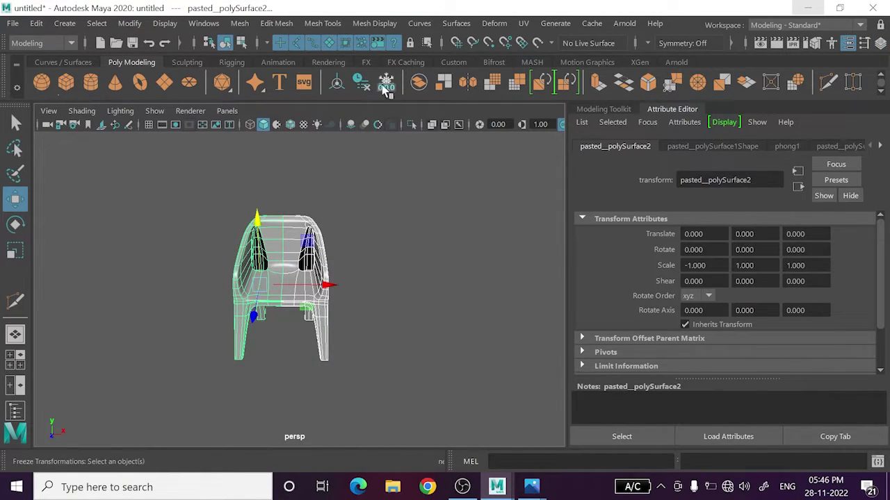
{"action": "left_click", "coordinate": [845, 148]}
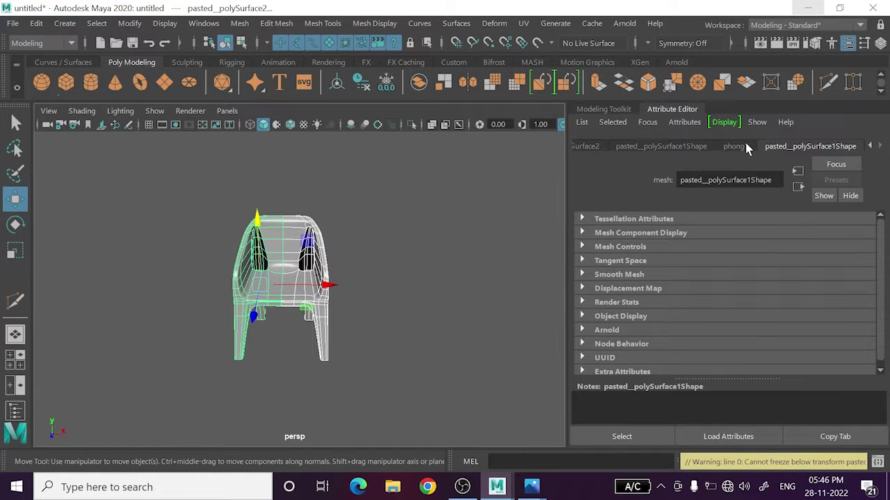
{"action": "left_click", "coordinate": [734, 146]}
{"action": "mouse_move", "coordinate": [792, 297]}
{"action": "left_mouse_down"}
{"action": "mouse_move", "coordinate": [735, 298]}
{"action": "mouse_move", "coordinate": [760, 298]}
{"action": "mouse_move", "coordinate": [748, 304]}
{"action": "left_mouse_up"}
- Deselect the chair and orbit and zoom out to inspect the whole finished shell
{"action": "left_click", "coordinate": [427, 255]}
{"action": "mouse_move", "coordinate": [428, 256]}
{"action": "left_mouse_down", "text": "alt"}
{"action": "mouse_move", "coordinate": [358, 271]}
{"action": "mouse_move", "coordinate": [294, 254]}
{"action": "mouse_move", "coordinate": [312, 257]}
{"action": "mouse_move", "coordinate": [322, 201]}
{"action": "mouse_move", "coordinate": [318, 242]}
{"action": "left_mouse_up", "text": "alt"}
{"action": "left_click", "coordinate": [317, 242]}
{"action": "mouse_move", "coordinate": [407, 245]}
{"action": "left_mouse_down", "text": "alt"}
{"action": "mouse_move", "coordinate": [387, 274]}
{"action": "mouse_move", "coordinate": [516, 280]}
{"action": "mouse_move", "coordinate": [460, 272]}
{"action": "mouse_move", "coordinate": [366, 294]}
{"action": "mouse_move", "coordinate": [405, 306]}
{"action": "mouse_move", "coordinate": [415, 287]}
{"action": "mouse_move", "coordinate": [473, 288]}
{"action": "mouse_move", "coordinate": [262, 278]}
{"action": "mouse_move", "coordinate": [452, 283]}
{"action": "mouse_move", "coordinate": [449, 276]}
{"action": "mouse_move", "coordinate": [493, 276]}
{"action": "mouse_move", "coordinate": [329, 282]}
{"action": "mouse_move", "coordinate": [379, 282]}
{"action": "left_mouse_up", "text": "alt"}
{"action": "scroll", "coordinate": [389, 281], "scroll_direction": "down", "scroll_amount": 5}
{"action": "left_click", "coordinate": [460, 272]}
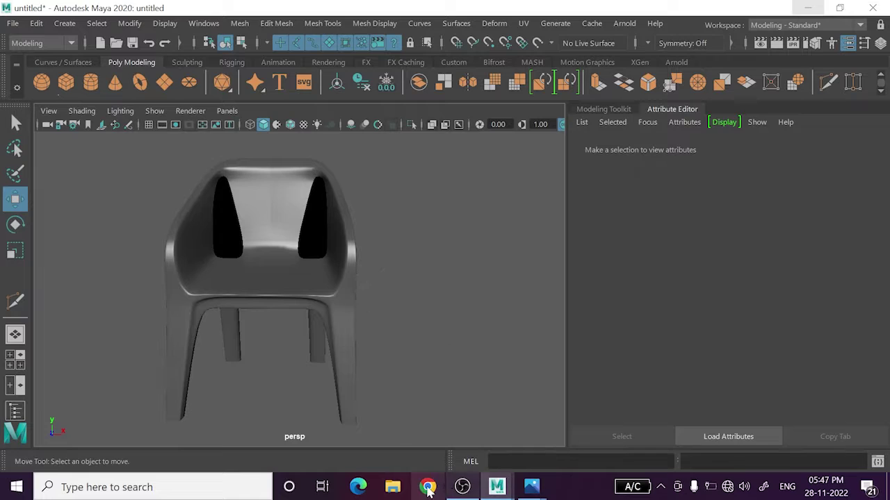
{"action": "left_click", "coordinate": [471, 488]}
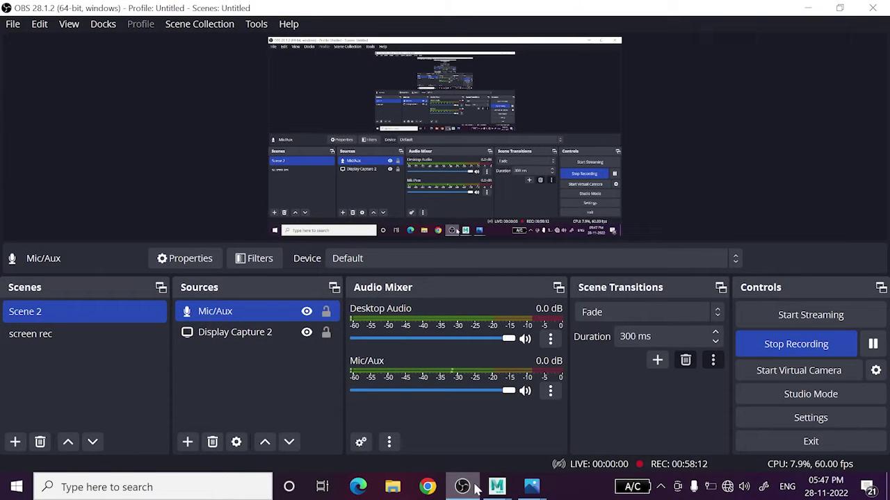
{"action": "left_click", "coordinate": [475, 488]}
{"action": "mouse_move", "coordinate": [361, 248]}
{"action": "left_mouse_down", "text": "alt"}
{"action": "mouse_move", "coordinate": [426, 268]}
{"action": "mouse_move", "coordinate": [413, 276]}
{"action": "mouse_move", "coordinate": [425, 297]}
{"action": "mouse_move", "coordinate": [282, 363]}
{"action": "left_mouse_up", "text": "alt"}
{"action": "right_click_drag", "start_coordinate": [282, 363], "coordinate": [323, 342], "text": "alt"}
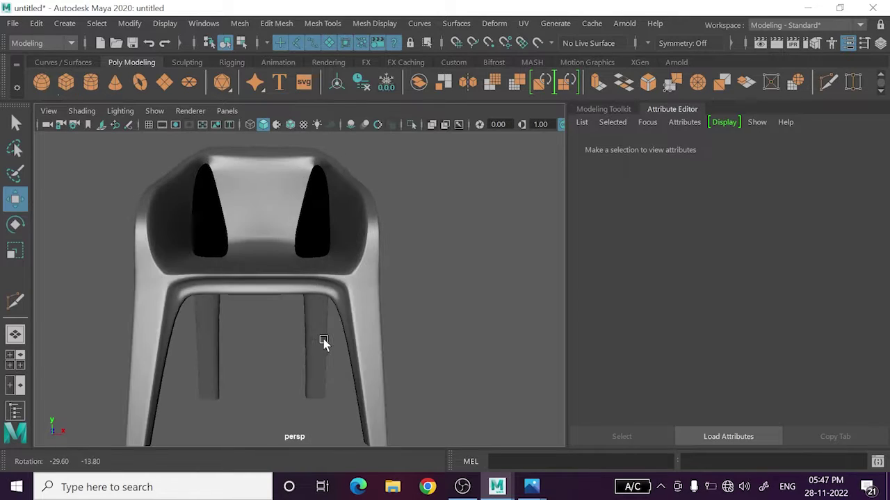
{"action": "mouse_move", "coordinate": [323, 342]}
{"action": "left_mouse_down", "text": "alt"}
{"action": "mouse_move", "coordinate": [244, 345]}
{"action": "mouse_move", "coordinate": [218, 334]}
{"action": "mouse_move", "coordinate": [192, 281]}
{"action": "mouse_move", "coordinate": [187, 322]}
{"action": "mouse_move", "coordinate": [336, 327]}
{"action": "mouse_move", "coordinate": [346, 376]}
{"action": "mouse_move", "coordinate": [310, 383]}
{"action": "mouse_move", "coordinate": [325, 377]}
{"action": "mouse_move", "coordinate": [300, 371]}
{"action": "left_mouse_up", "text": "alt"}
{"action": "mouse_move", "coordinate": [299, 371]}
{"action": "middle_mouse_down", "text": "alt"}
{"action": "mouse_move", "coordinate": [335, 336]}
{"action": "mouse_move", "coordinate": [342, 352]}
{"action": "middle_mouse_up", "text": "alt"}
{"action": "left_click", "coordinate": [342, 351]}
{"action": "right_click_drag", "start_coordinate": [341, 352], "coordinate": [253, 355], "text": "alt"}
{"action": "mouse_move", "coordinate": [252, 355]}
{"action": "left_mouse_down", "text": "alt"}
{"action": "mouse_move", "coordinate": [333, 358]}
{"action": "mouse_move", "coordinate": [260, 321]}
{"action": "mouse_move", "coordinate": [284, 318]}
{"action": "mouse_move", "coordinate": [243, 338]}
{"action": "mouse_move", "coordinate": [272, 333]}
{"action": "mouse_move", "coordinate": [284, 348]}
{"action": "left_mouse_up", "text": "alt"}
{"action": "scroll", "coordinate": [271, 332], "scroll_direction": "down", "scroll_amount": 2}
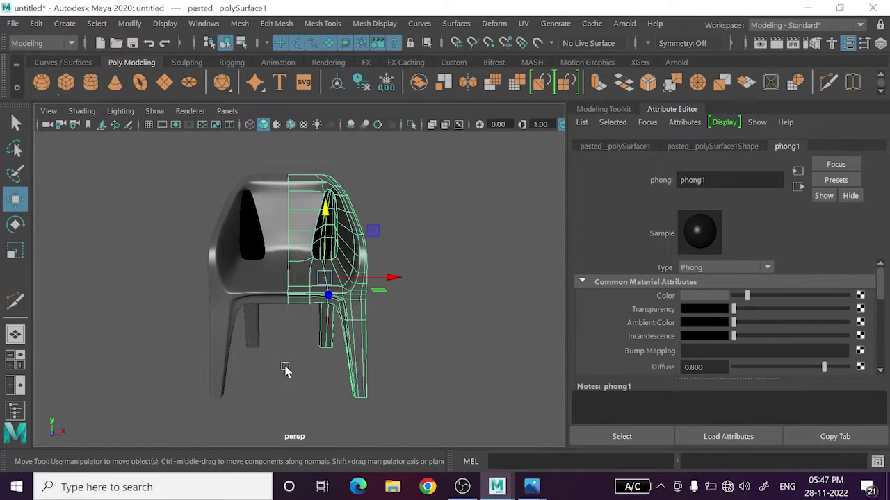
{"action": "mouse_move", "coordinate": [287, 369]}
{"action": "left_mouse_down", "text": "alt"}
{"action": "mouse_move", "coordinate": [280, 364]}
{"action": "mouse_move", "coordinate": [330, 373]}
{"action": "mouse_move", "coordinate": [306, 352]}
{"action": "mouse_move", "coordinate": [312, 348]}
{"action": "mouse_move", "coordinate": [319, 359]}
{"action": "left_mouse_up", "text": "alt"}
{"action": "scroll", "coordinate": [320, 359], "scroll_direction": "up", "scroll_amount": 2}
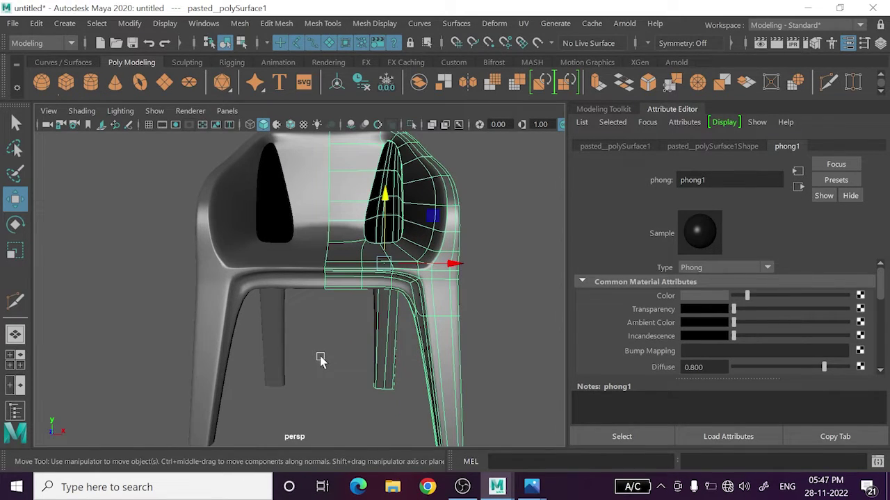
{"action": "scroll", "coordinate": [319, 360], "scroll_direction": "down", "scroll_amount": 2}
{"action": "scroll", "coordinate": [320, 361], "scroll_direction": "down", "scroll_amount": 1}
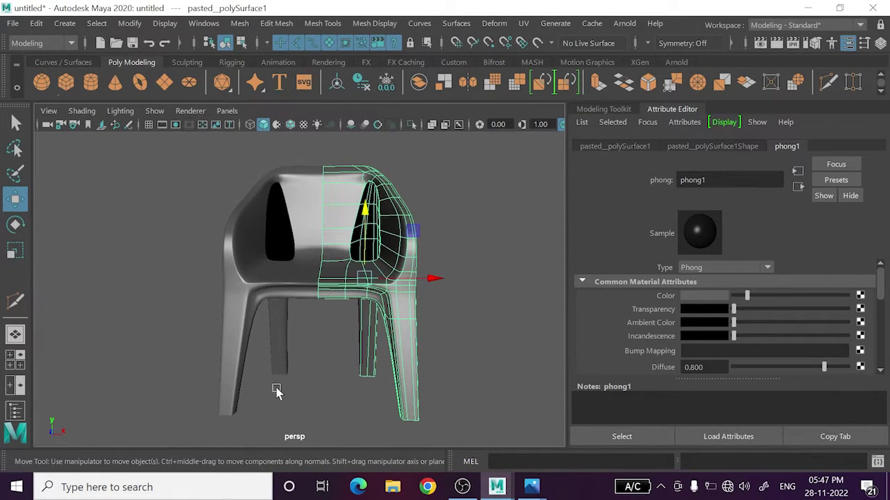
{"action": "mouse_move", "coordinate": [293, 379]}
{"action": "left_mouse_down", "text": "alt"}
{"action": "mouse_move", "coordinate": [261, 383]}
{"action": "mouse_move", "coordinate": [294, 382]}
{"action": "mouse_move", "coordinate": [292, 357]}
{"action": "mouse_move", "coordinate": [293, 369]}
{"action": "mouse_move", "coordinate": [302, 352]}
{"action": "mouse_move", "coordinate": [294, 360]}
{"action": "left_mouse_up", "text": "alt"}
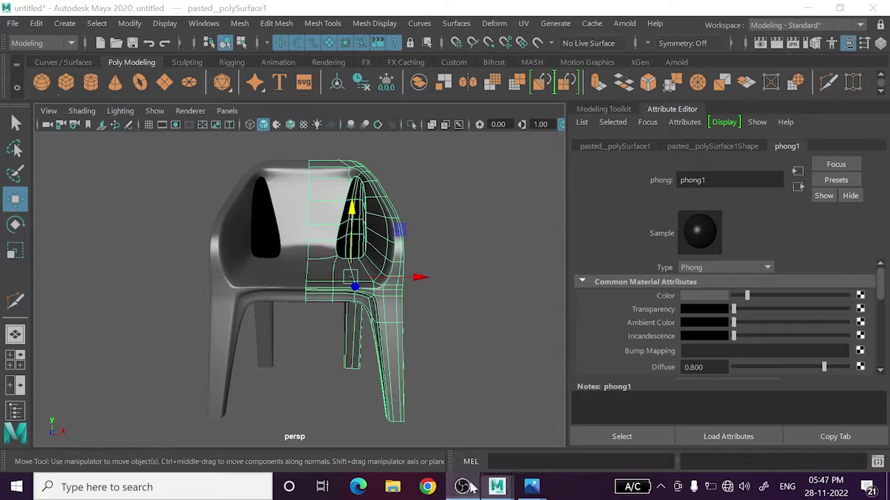
{"action": "left_click", "coordinate": [470, 487]}
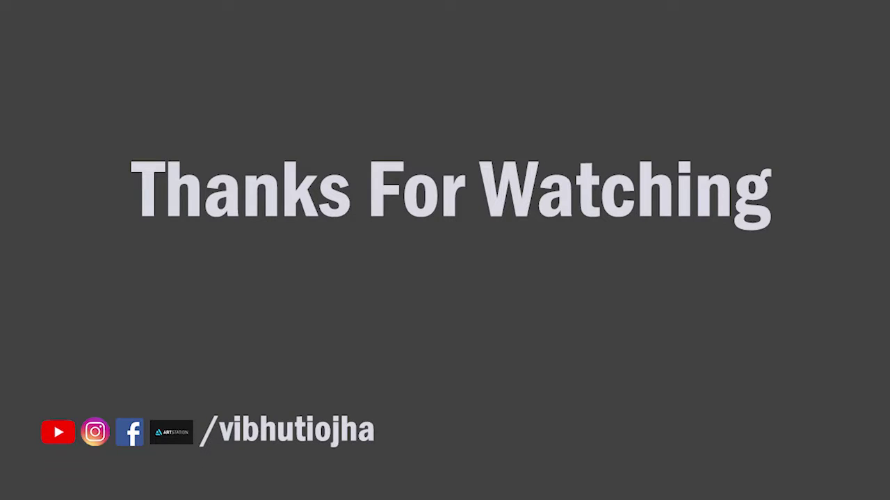